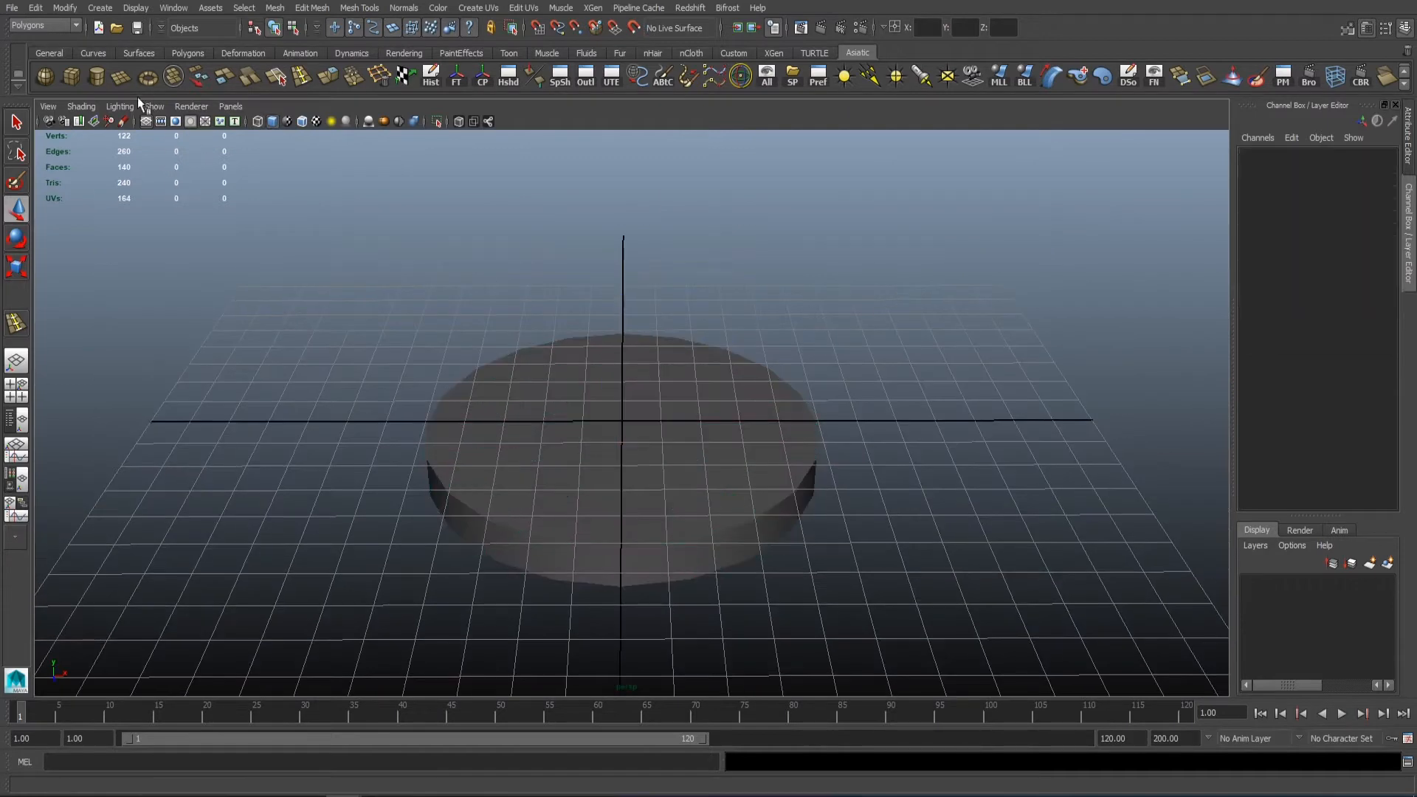
Step: Create a polygon torus at the origin and scale it uniformly to about 3.33 to match the cylinder's outer width
{"action": "left_click", "coordinate": [147, 76]}
{"action": "key", "text": "space"}
{"action": "key", "text": "space"}
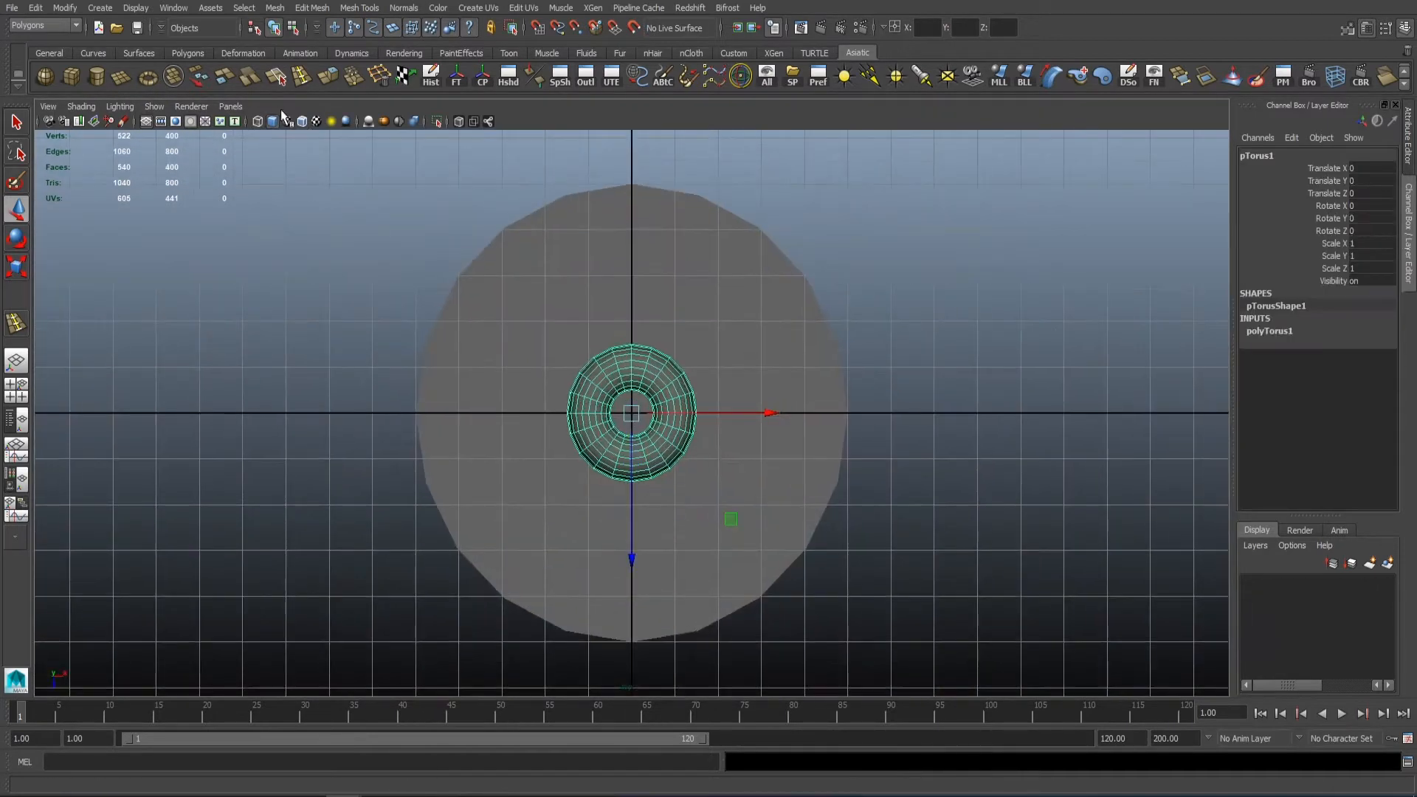
{"action": "scroll", "coordinate": [516, 295], "scroll_direction": "up", "scroll_amount": 1}
{"action": "middle_click_drag", "start_coordinate": [648, 355], "coordinate": [795, 381]}
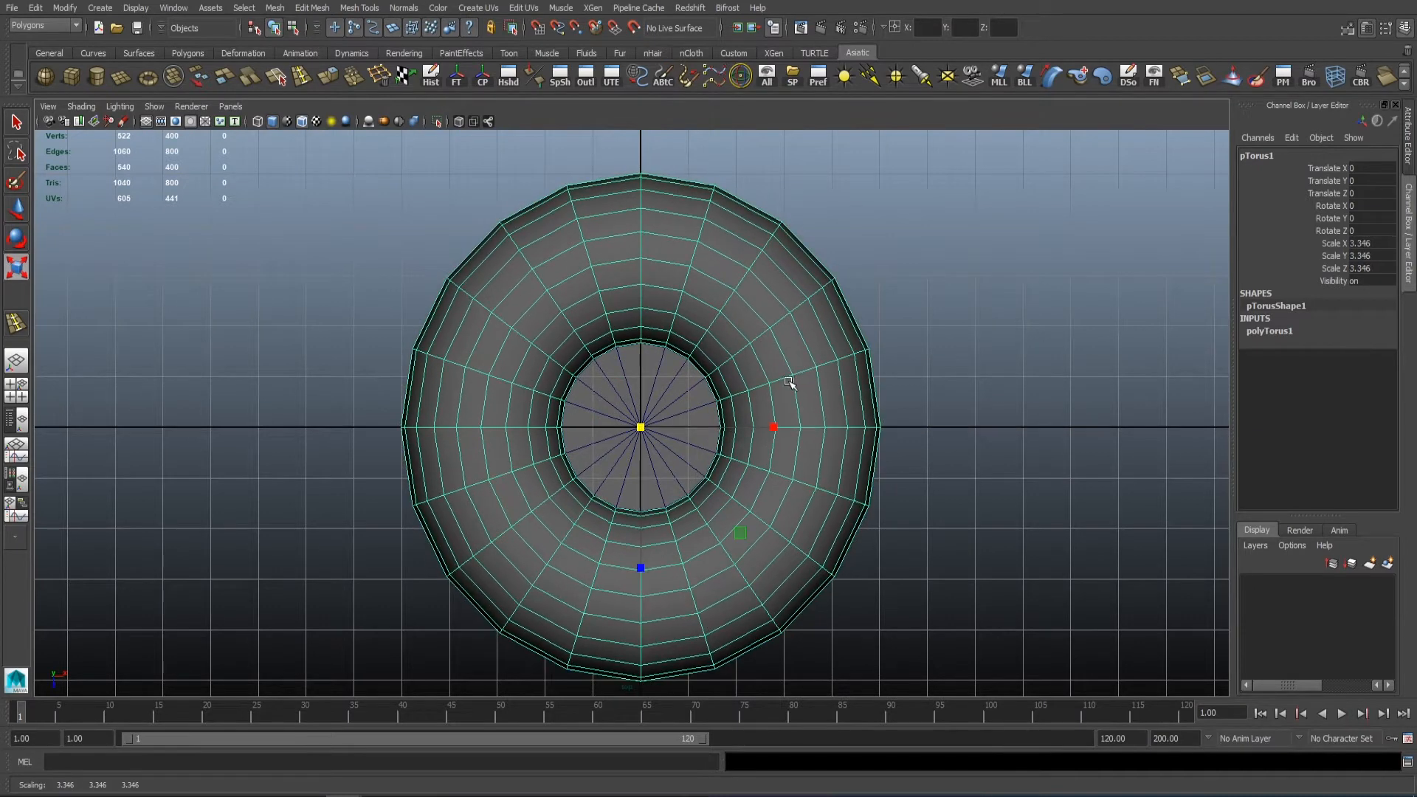
{"action": "scroll", "coordinate": [655, 357], "scroll_direction": "up", "scroll_amount": 1}
{"action": "key", "text": "4"}
{"action": "scroll", "coordinate": [622, 295], "scroll_direction": "up", "scroll_amount": 3}
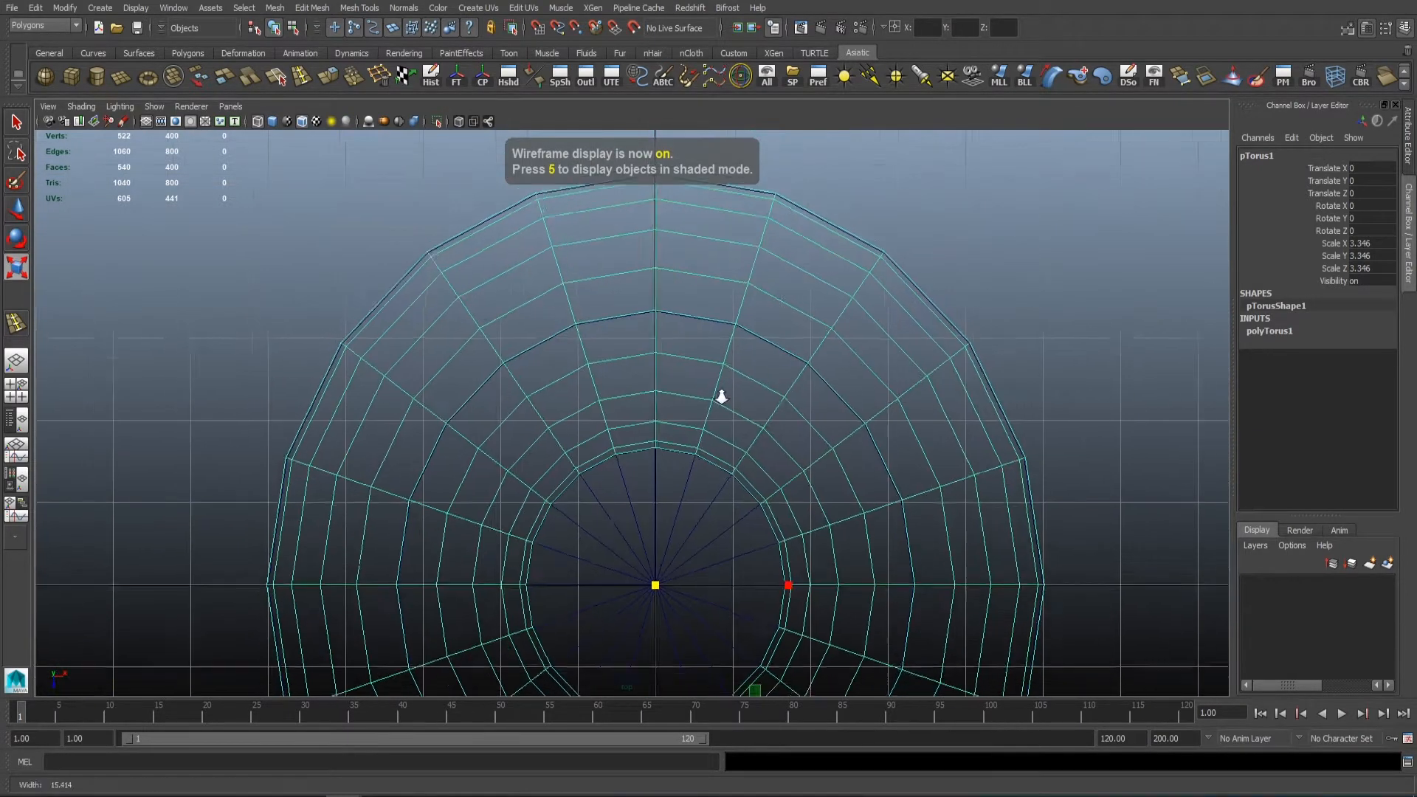
{"action": "scroll", "coordinate": [722, 396], "scroll_direction": "up", "scroll_amount": 4}
{"action": "middle_click_drag", "start_coordinate": [967, 384], "coordinate": [912, 346]}
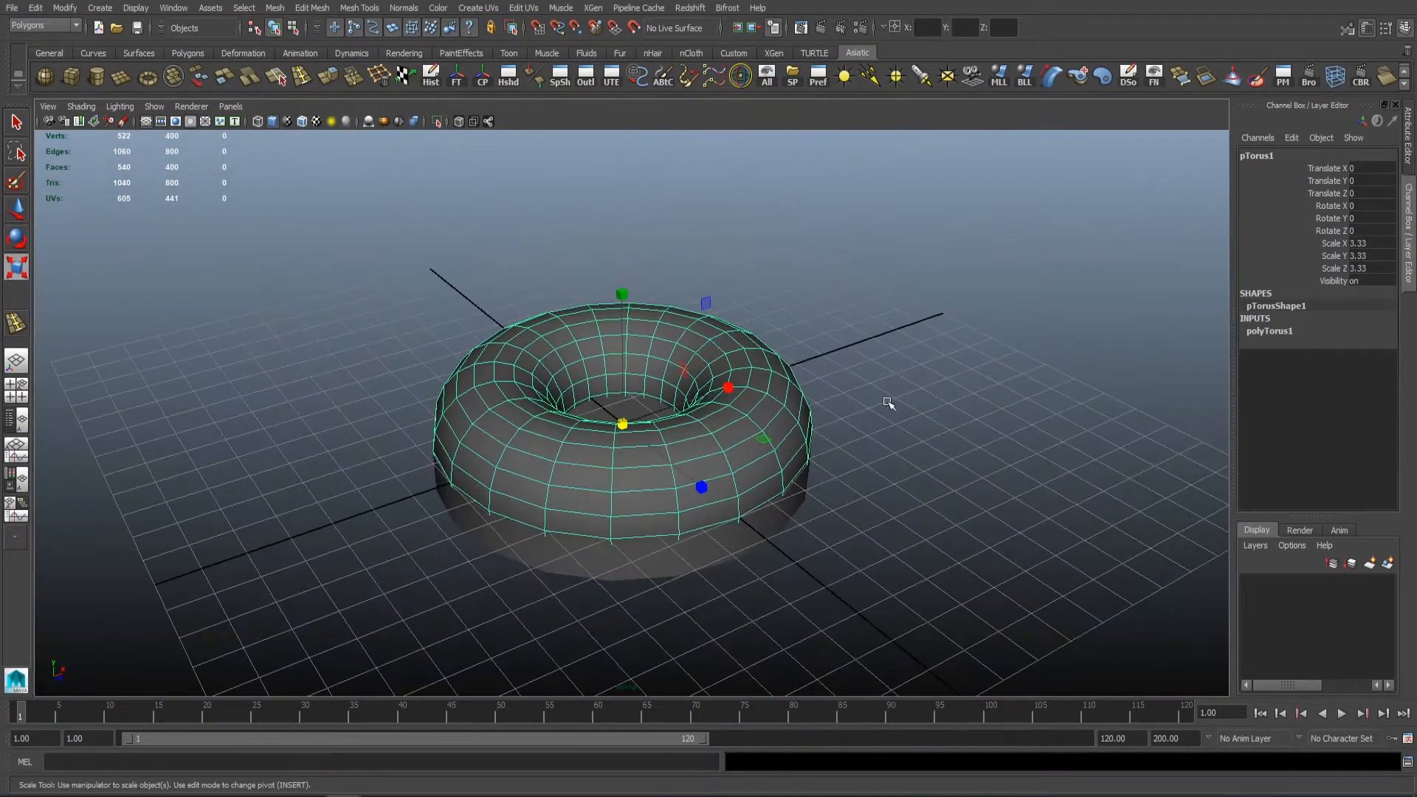
Step: Flatten the torus vertically to a Y scale of about 2.327
{"action": "left_click", "coordinate": [973, 370]}
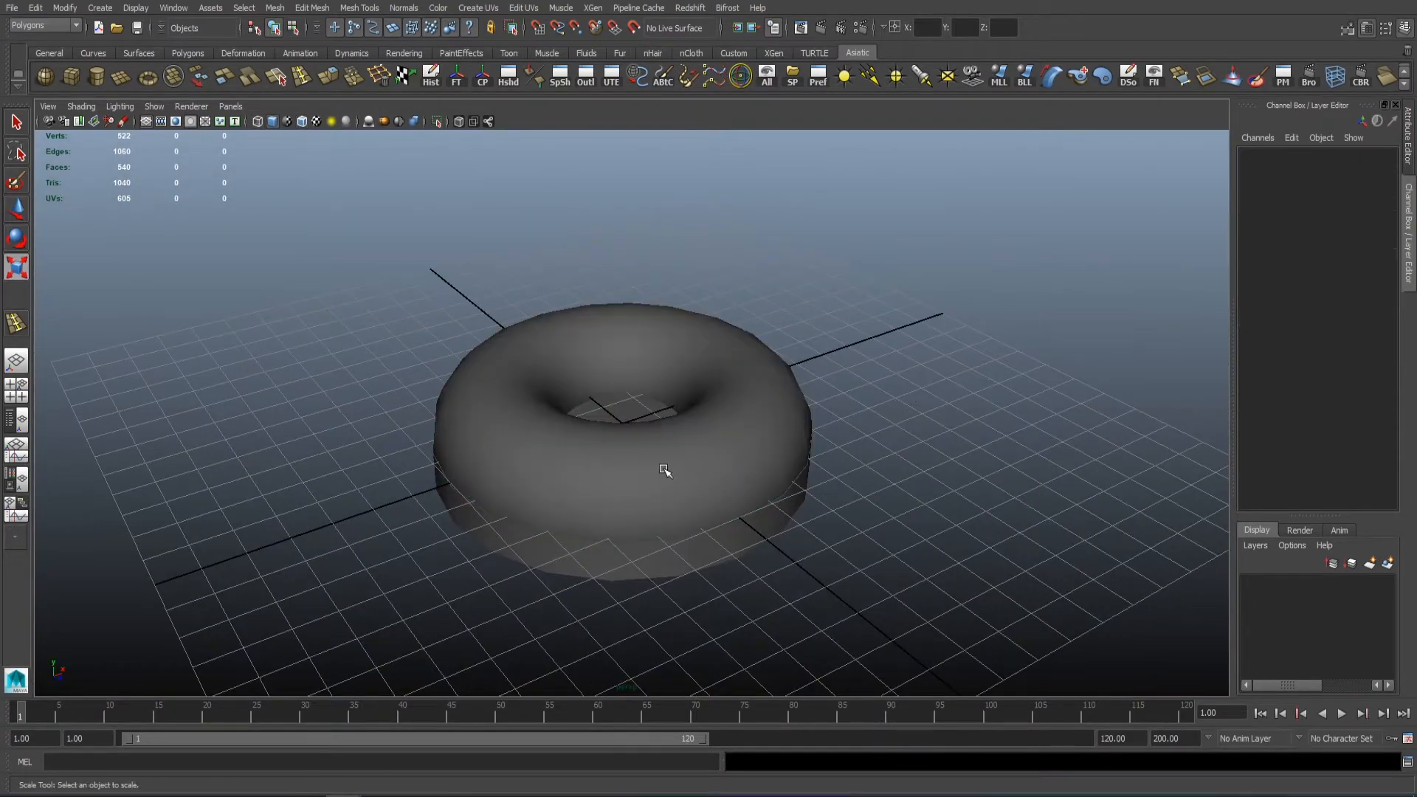
{"action": "left_click", "coordinate": [667, 462]}
{"action": "left_click_drag", "start_coordinate": [668, 461], "coordinate": [594, 491], "text": "alt"}
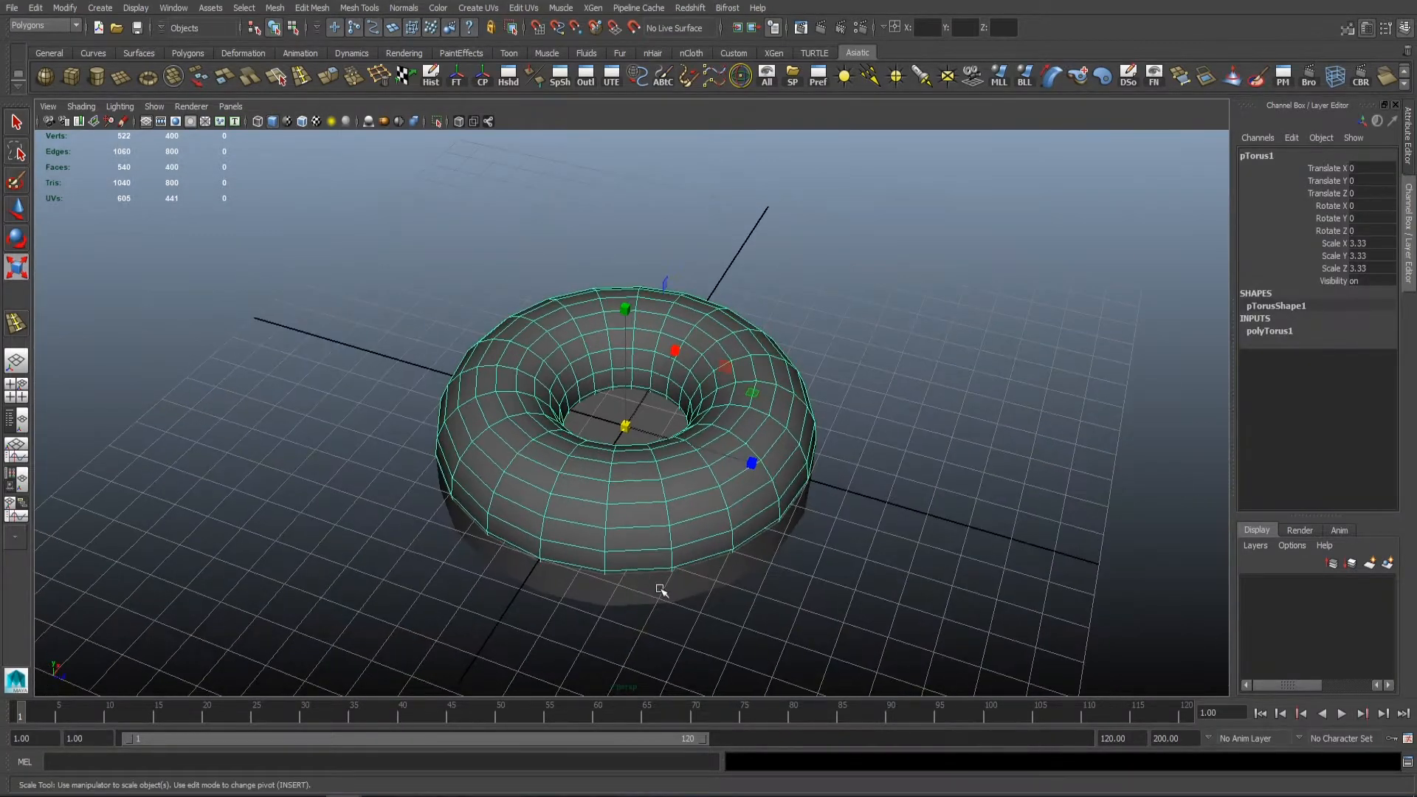
{"action": "left_click", "coordinate": [561, 510]}
{"action": "left_click_drag", "start_coordinate": [510, 620], "coordinate": [418, 559], "text": "alt"}
{"action": "key", "text": "space"}
{"action": "key", "text": "space"}
{"action": "right_click_drag", "start_coordinate": [428, 546], "coordinate": [583, 413], "text": "alt"}
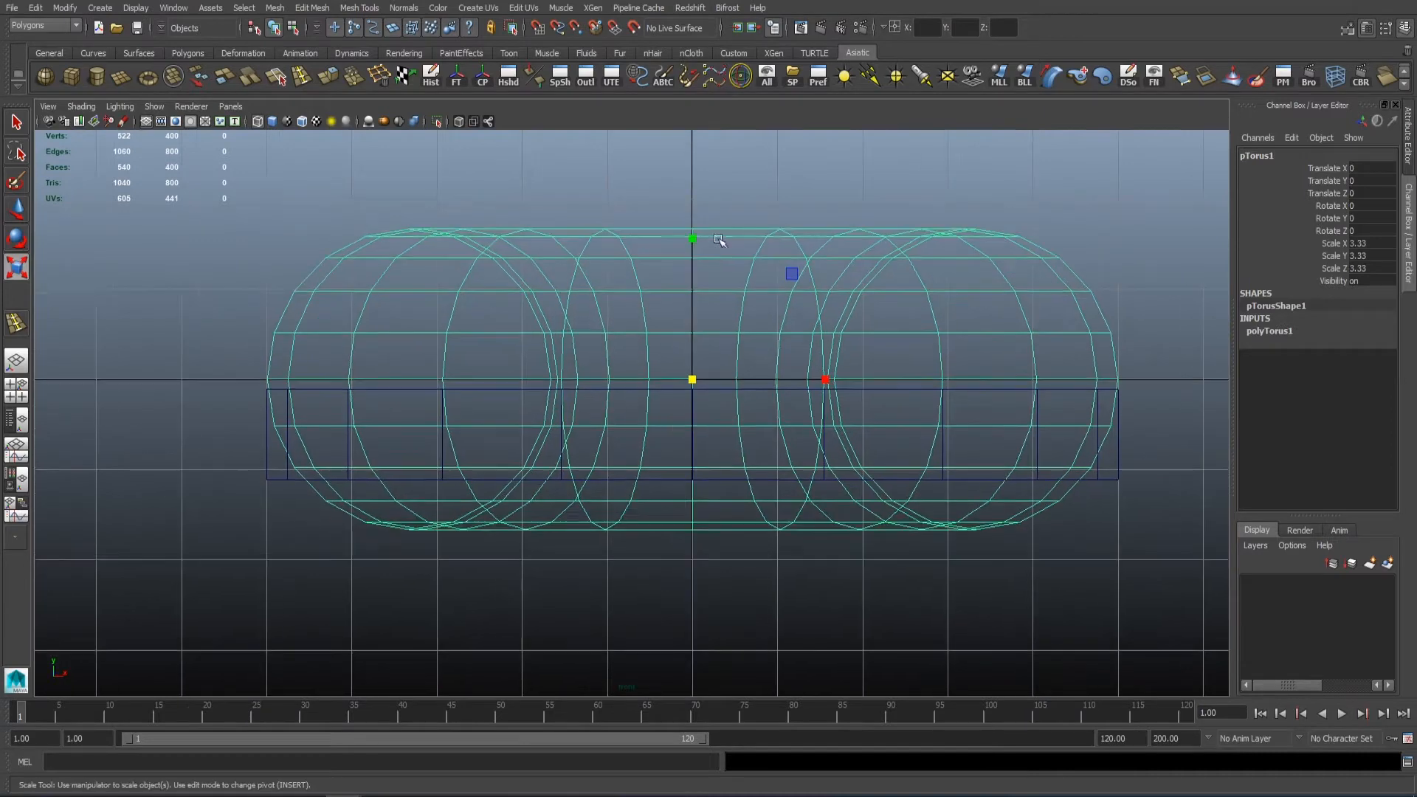
{"action": "left_click_drag", "start_coordinate": [692, 237], "coordinate": [689, 264]}
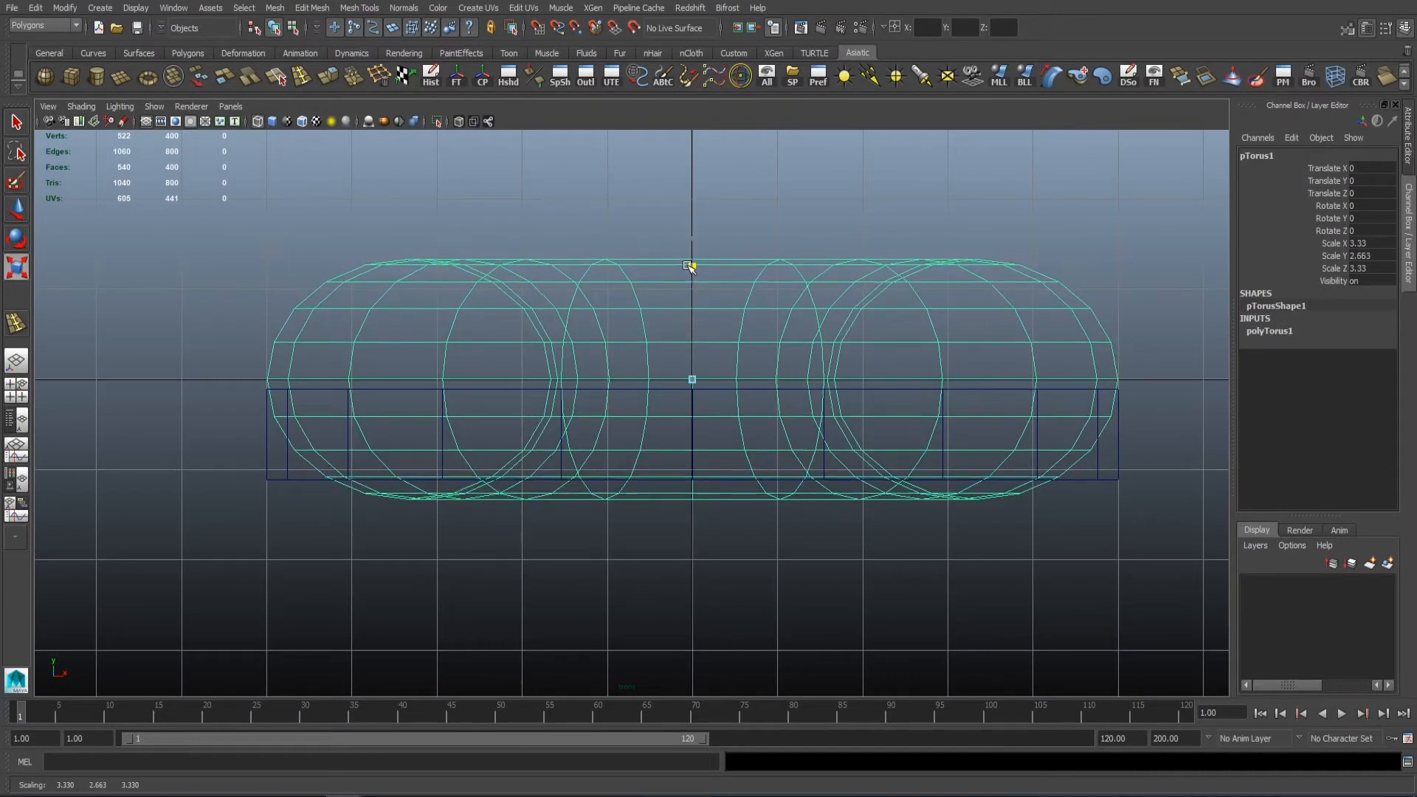
{"action": "key", "text": "space"}
{"action": "key", "text": "space"}
{"action": "mouse_move", "coordinate": [958, 253]}
{"action": "left_mouse_down", "text": "alt"}
{"action": "mouse_move", "coordinate": [674, 379]}
{"action": "mouse_move", "coordinate": [619, 290]}
{"action": "mouse_move", "coordinate": [597, 405]}
{"action": "mouse_move", "coordinate": [579, 399]}
{"action": "left_mouse_up", "text": "alt"}
Step: Set the torus's height subdivisions to 12
{"action": "left_click", "coordinate": [1269, 331]}
{"action": "left_click", "coordinate": [1317, 382]}
{"action": "key", "text": "ctrl+z"}
{"action": "left_click", "coordinate": [1320, 394]}
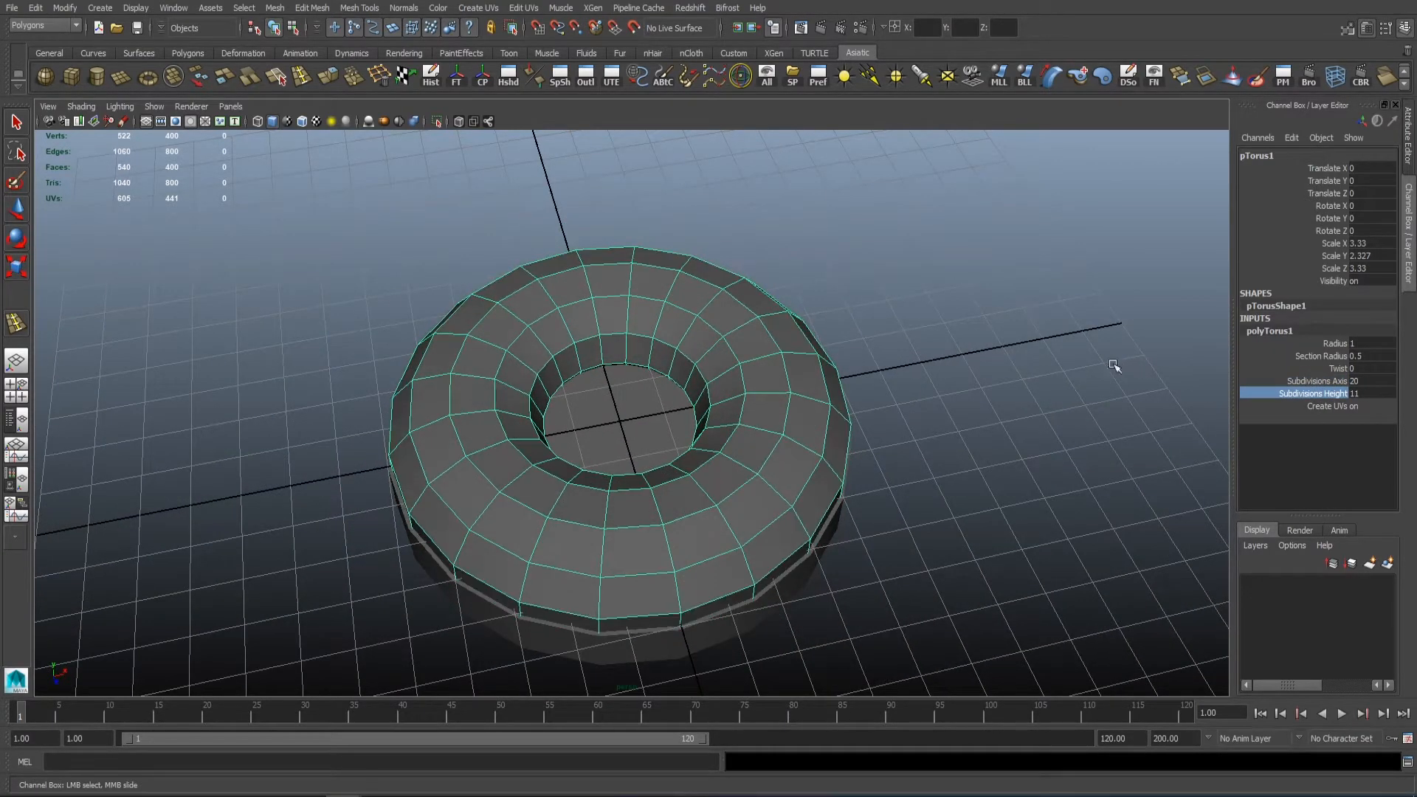
{"action": "middle_click_drag", "start_coordinate": [1114, 366], "coordinate": [1125, 366]}
Step: Examine the torus profile against the cylinder in the front and perspective views
{"action": "left_click_drag", "start_coordinate": [516, 565], "coordinate": [428, 490], "text": "alt"}
{"action": "key", "text": "space"}
{"action": "key", "text": "space"}
{"action": "right_click_drag", "start_coordinate": [556, 433], "coordinate": [612, 435], "text": "alt"}
{"action": "right_click_drag", "start_coordinate": [907, 398], "coordinate": [873, 389], "text": "alt"}
{"action": "middle_click_drag", "start_coordinate": [874, 390], "coordinate": [832, 457], "text": "alt"}
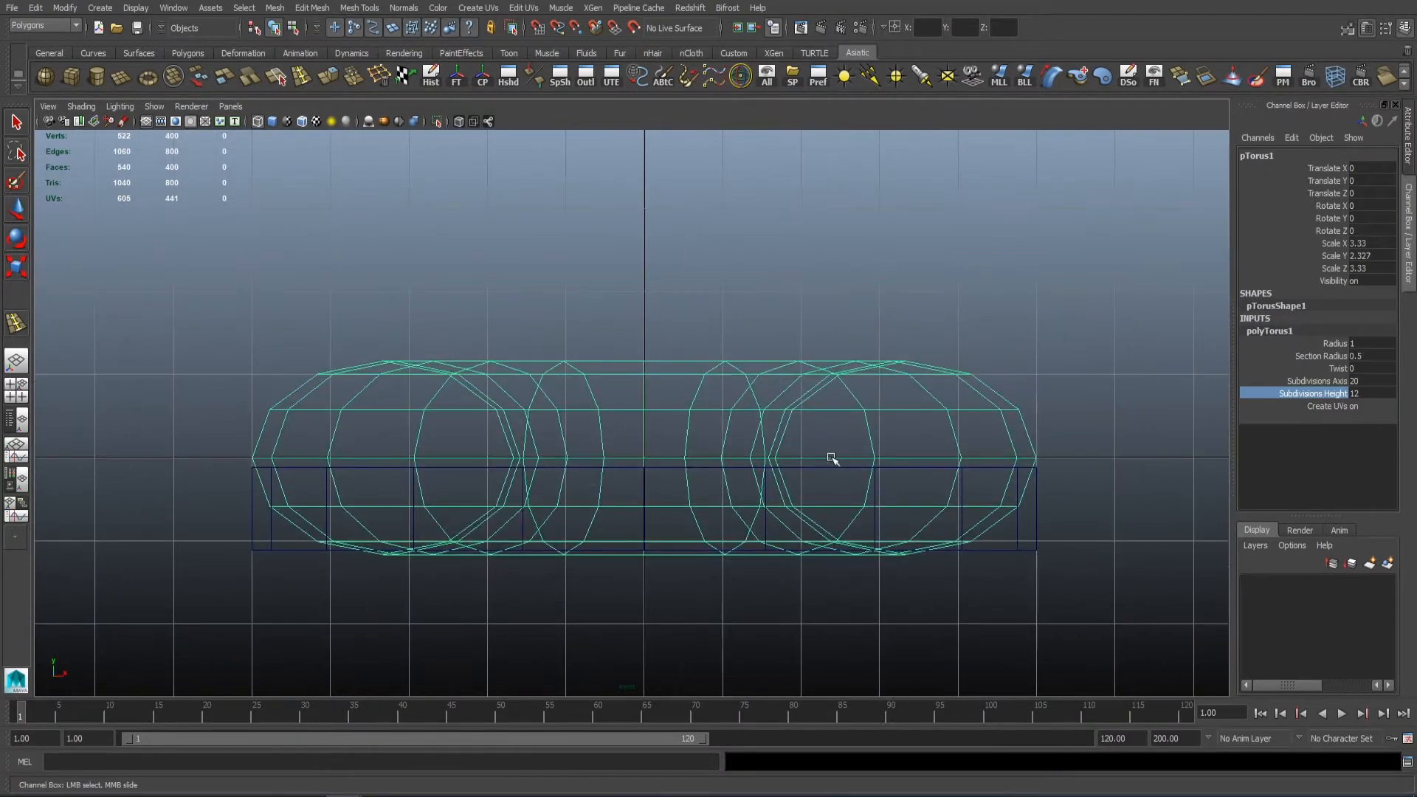
{"action": "key", "text": "space"}
{"action": "key", "text": "space"}
{"action": "mouse_move", "coordinate": [829, 396]}
{"action": "left_mouse_down", "text": "alt"}
{"action": "mouse_move", "coordinate": [854, 389]}
{"action": "mouse_move", "coordinate": [730, 428]}
{"action": "mouse_move", "coordinate": [703, 411]}
{"action": "mouse_move", "coordinate": [650, 426]}
{"action": "left_mouse_up", "text": "alt"}
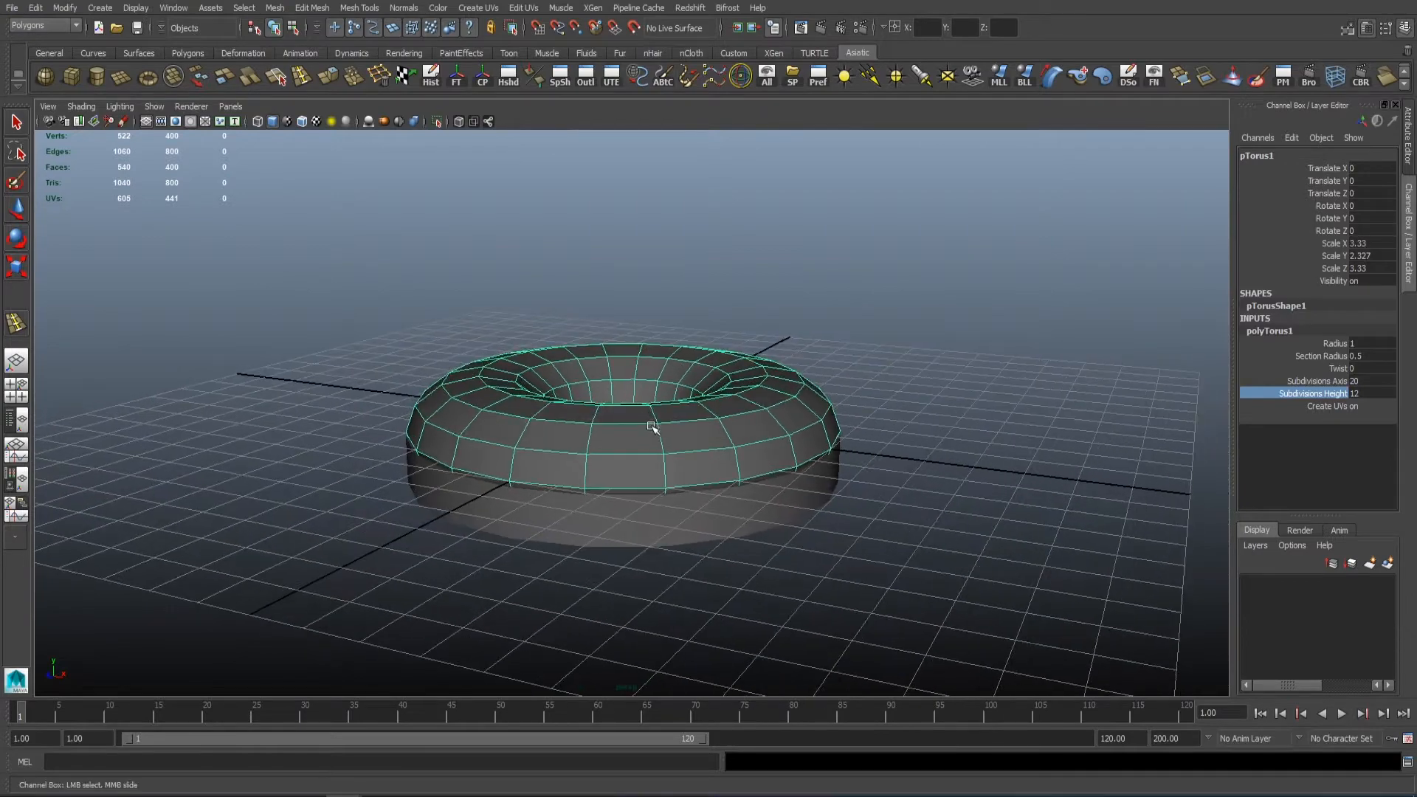
Step: Delete all faces in the lower half of the torus and return to object selection
{"action": "left_click", "coordinate": [920, 396]}
{"action": "left_click", "coordinate": [745, 431]}
{"action": "left_click_drag", "start_coordinate": [741, 432], "coordinate": [701, 434], "text": "alt"}
{"action": "right_click_drag", "start_coordinate": [700, 434], "coordinate": [701, 478]}
{"action": "left_click", "coordinate": [641, 467]}
{"action": "key", "text": "space"}
{"action": "key", "text": "space"}
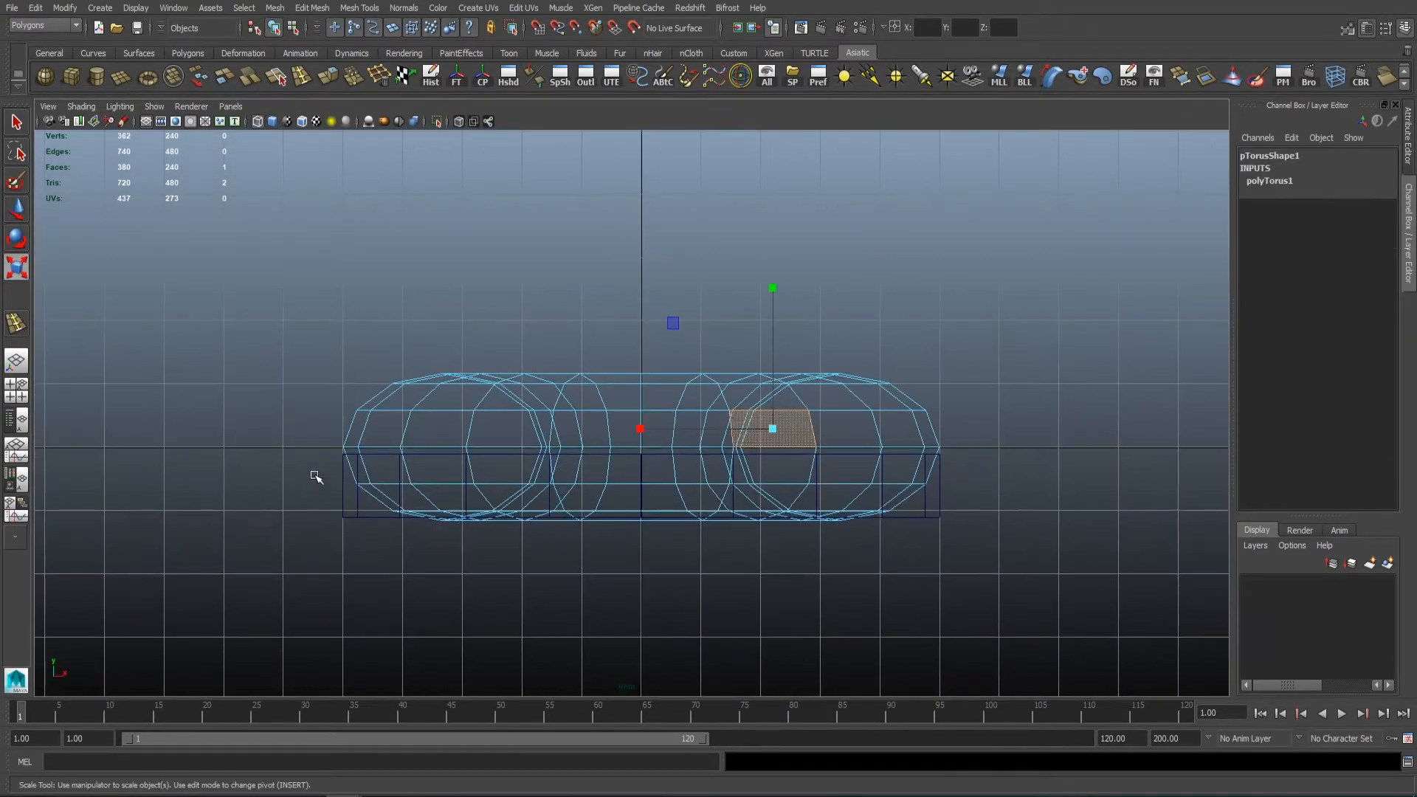
{"action": "left_click_drag", "start_coordinate": [316, 477], "coordinate": [1033, 605]}
{"action": "key", "text": "Delete"}
{"action": "key", "text": "space"}
{"action": "key", "text": "space"}
{"action": "scroll", "coordinate": [922, 405], "scroll_direction": "up", "scroll_amount": 2}
{"action": "right_click_drag", "start_coordinate": [831, 418], "coordinate": [869, 392]}
{"action": "left_click_drag", "start_coordinate": [797, 419], "coordinate": [846, 414], "text": "alt"}
{"action": "middle_click_drag", "start_coordinate": [845, 414], "coordinate": [844, 417], "text": "alt"}
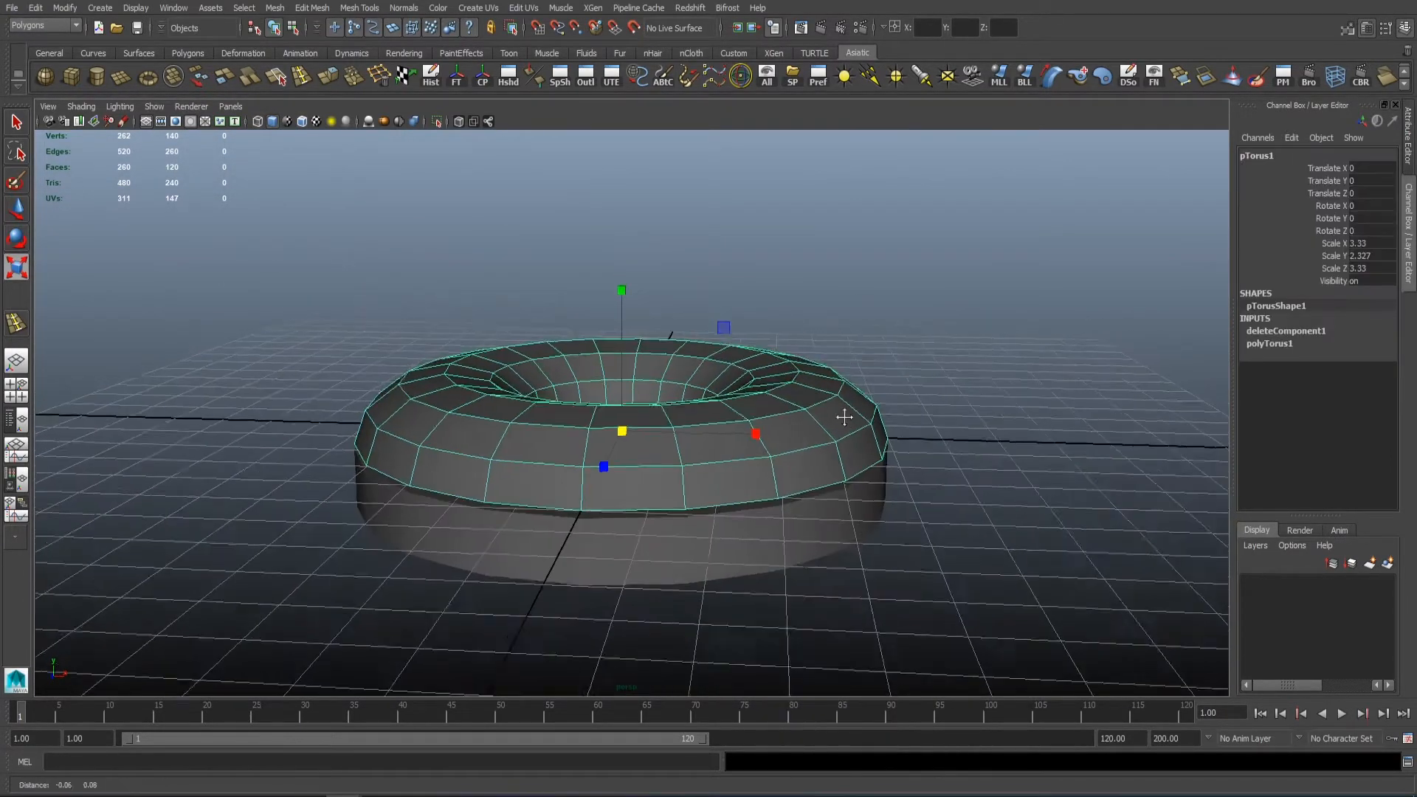
Step: Extrude the inner and outer open border edge loops of the half torus downward
{"action": "key", "text": "w"}
{"action": "left_click_drag", "start_coordinate": [844, 416], "coordinate": [653, 291], "text": "alt"}
{"action": "left_click_drag", "start_coordinate": [690, 378], "coordinate": [670, 356], "text": "alt"}
{"action": "right_click_drag", "start_coordinate": [669, 355], "coordinate": [667, 313]}
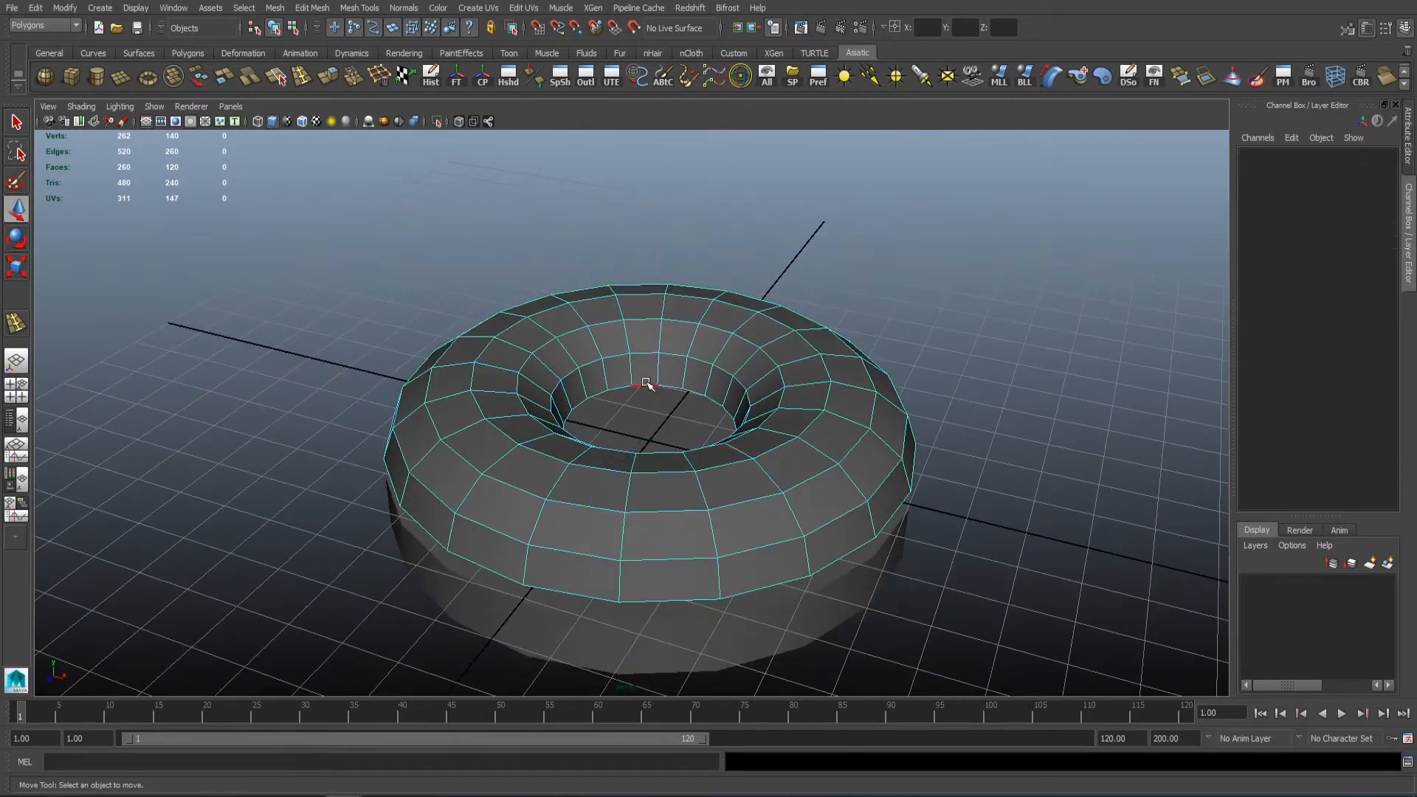
{"action": "double_click", "coordinate": [647, 383]}
{"action": "left_click_drag", "start_coordinate": [493, 501], "coordinate": [465, 434], "text": "alt"}
{"action": "double_click", "coordinate": [432, 472], "text": "shift"}
{"action": "left_click", "coordinate": [333, 71]}
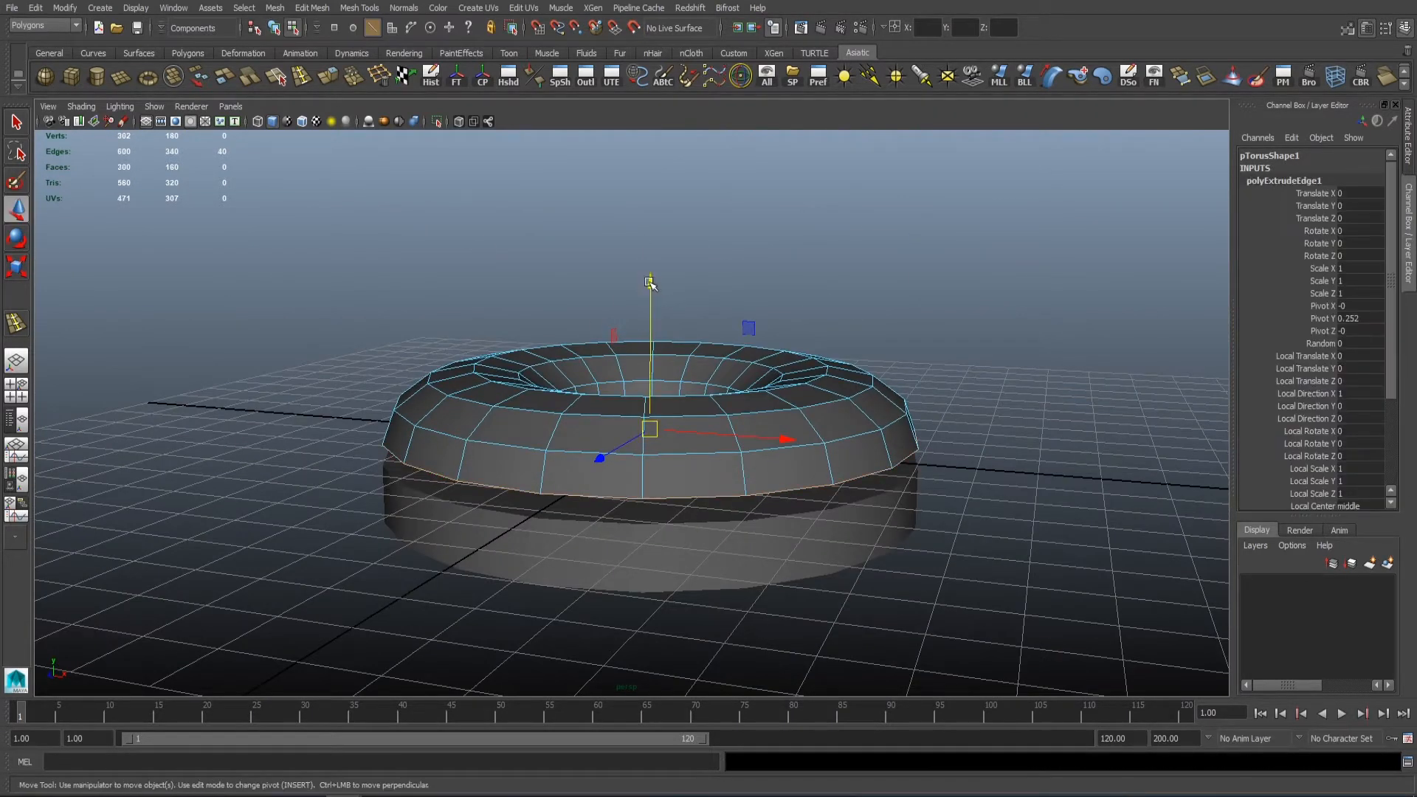
{"action": "mouse_move", "coordinate": [517, 369]}
{"action": "left_mouse_down", "text": "alt"}
{"action": "mouse_move", "coordinate": [524, 398]}
{"action": "mouse_move", "coordinate": [502, 391]}
{"action": "left_mouse_up", "text": "alt"}
{"action": "right_click_drag", "start_coordinate": [480, 420], "coordinate": [528, 378]}
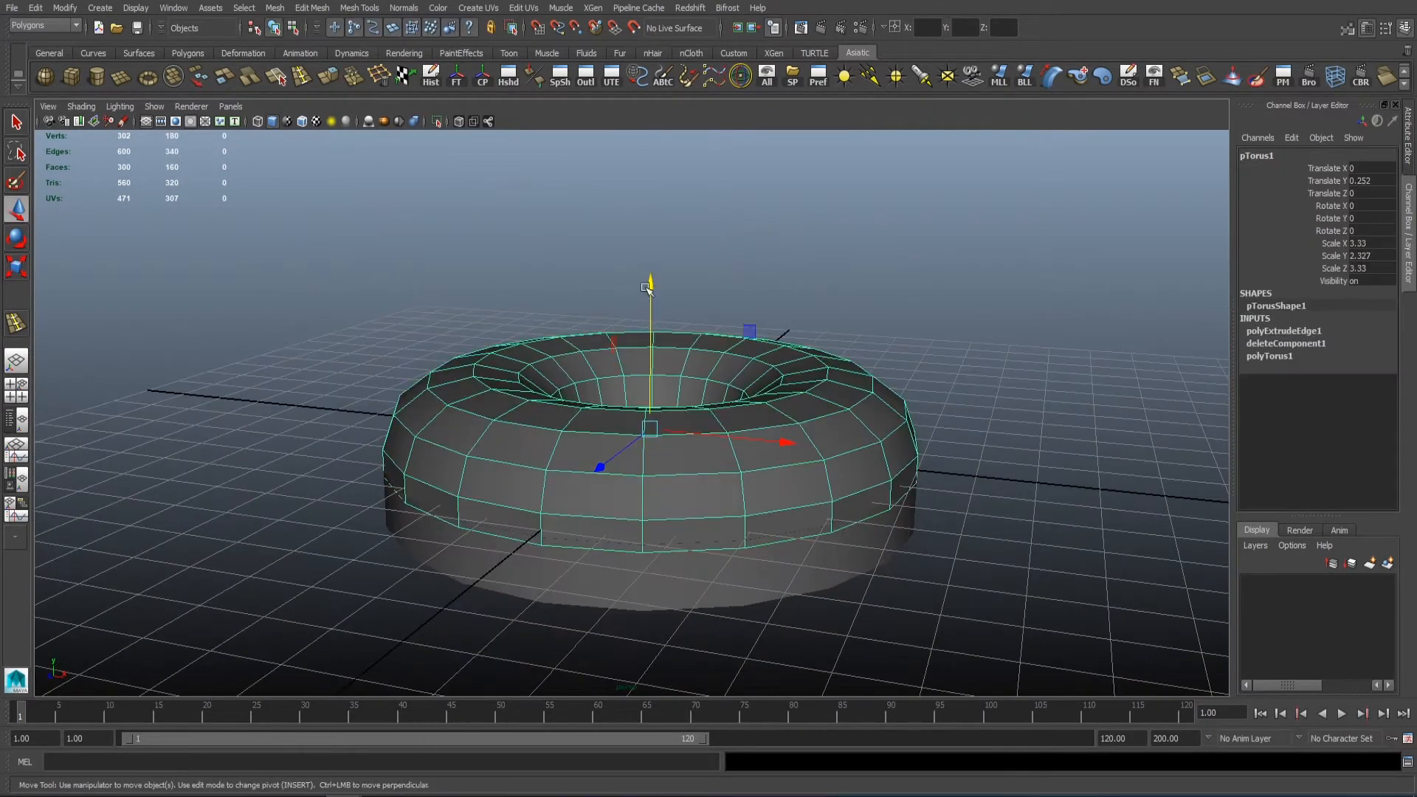
Step: Raise the half torus to a Translate Y of about 0.648 and save the scene
{"action": "mouse_move", "coordinate": [502, 501]}
{"action": "left_mouse_down", "text": "alt"}
{"action": "mouse_move", "coordinate": [512, 490]}
{"action": "mouse_move", "coordinate": [512, 506]}
{"action": "left_mouse_up", "text": "alt"}
{"action": "middle_click_drag", "start_coordinate": [512, 506], "coordinate": [510, 449], "text": "alt"}
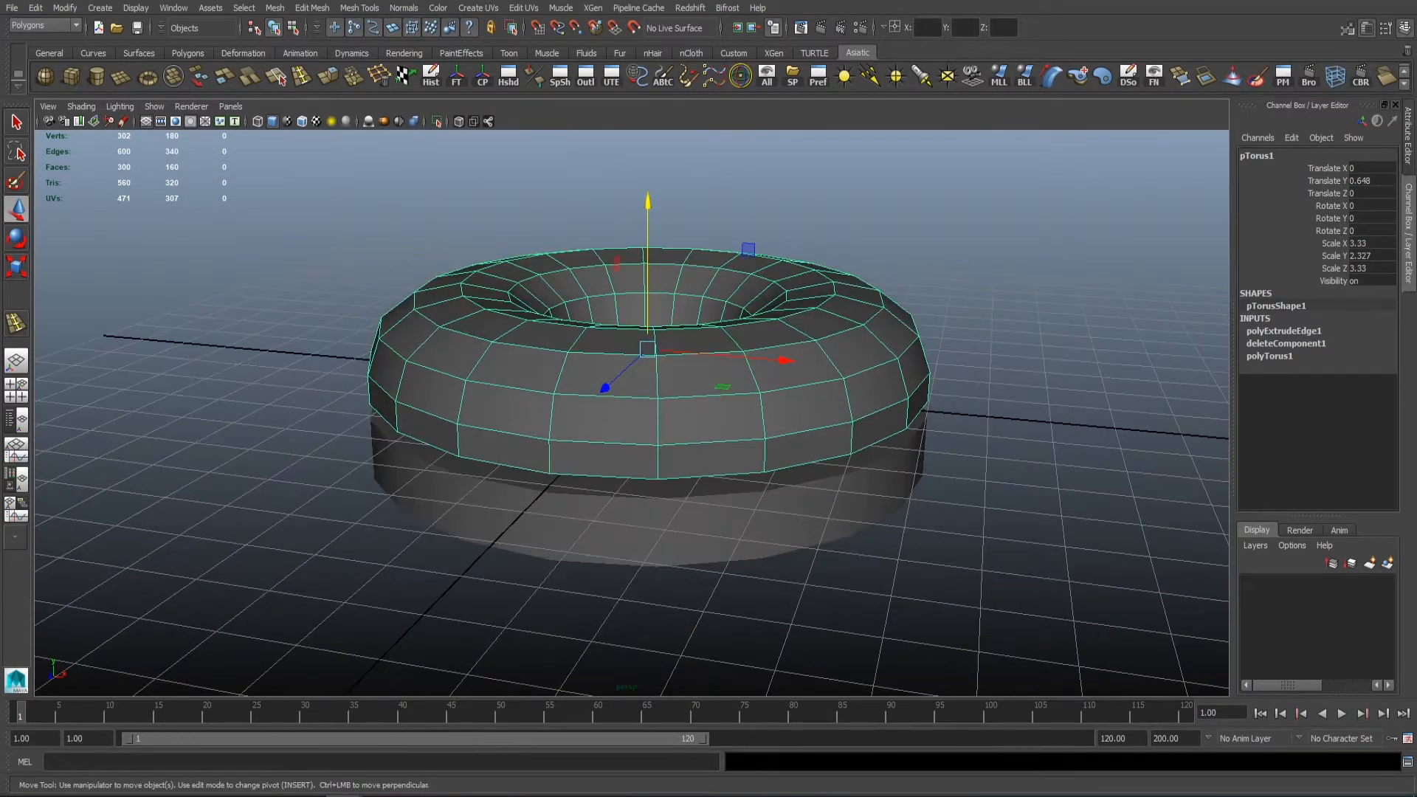
{"action": "middle_click_drag", "start_coordinate": [811, 490], "coordinate": [718, 401], "text": "alt"}
{"action": "left_click_drag", "start_coordinate": [430, 367], "coordinate": [446, 344], "text": "alt"}
{"action": "right_click_drag", "start_coordinate": [296, 366], "coordinate": [360, 382], "text": "alt"}
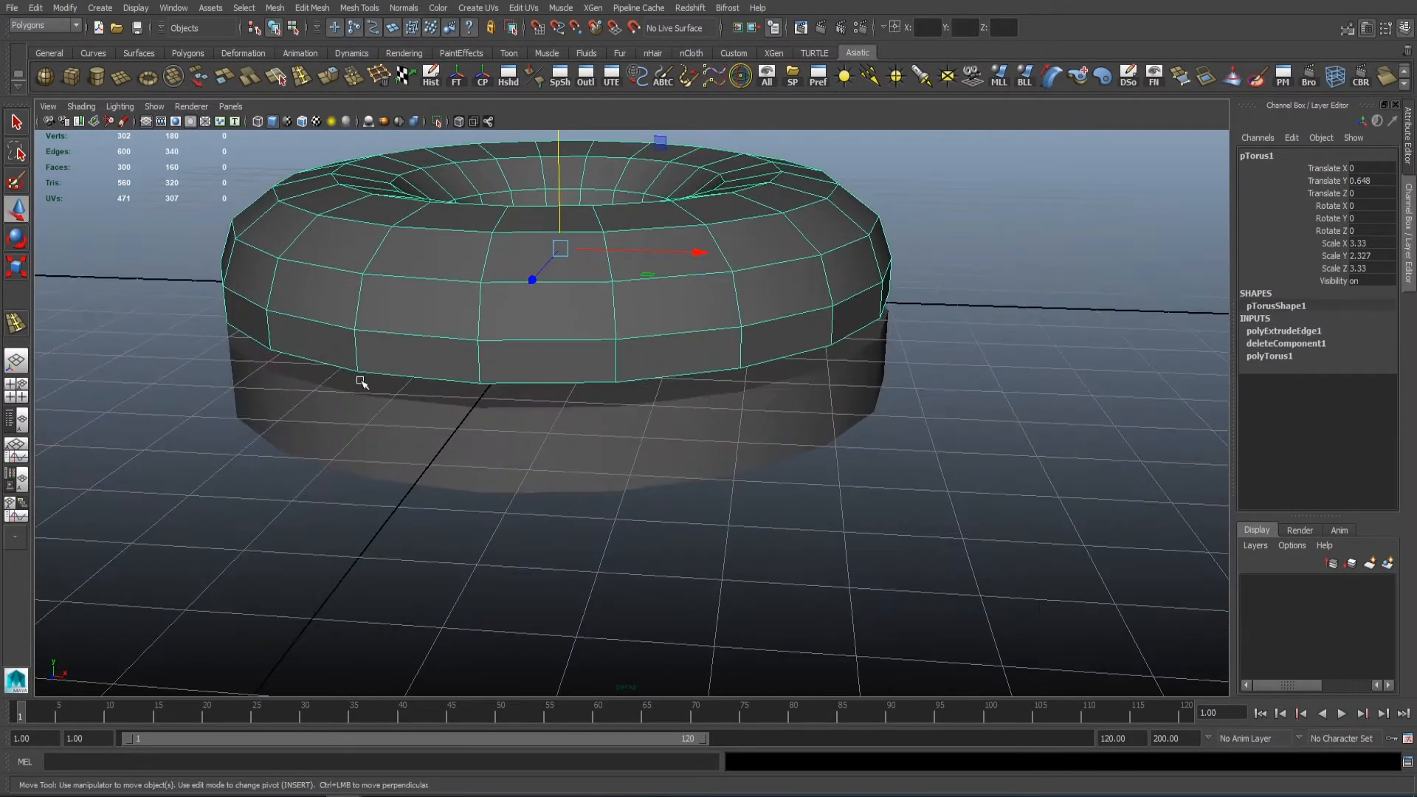
{"action": "left_click_drag", "start_coordinate": [478, 385], "coordinate": [708, 383], "text": "alt"}
{"action": "left_click", "coordinate": [499, 411]}
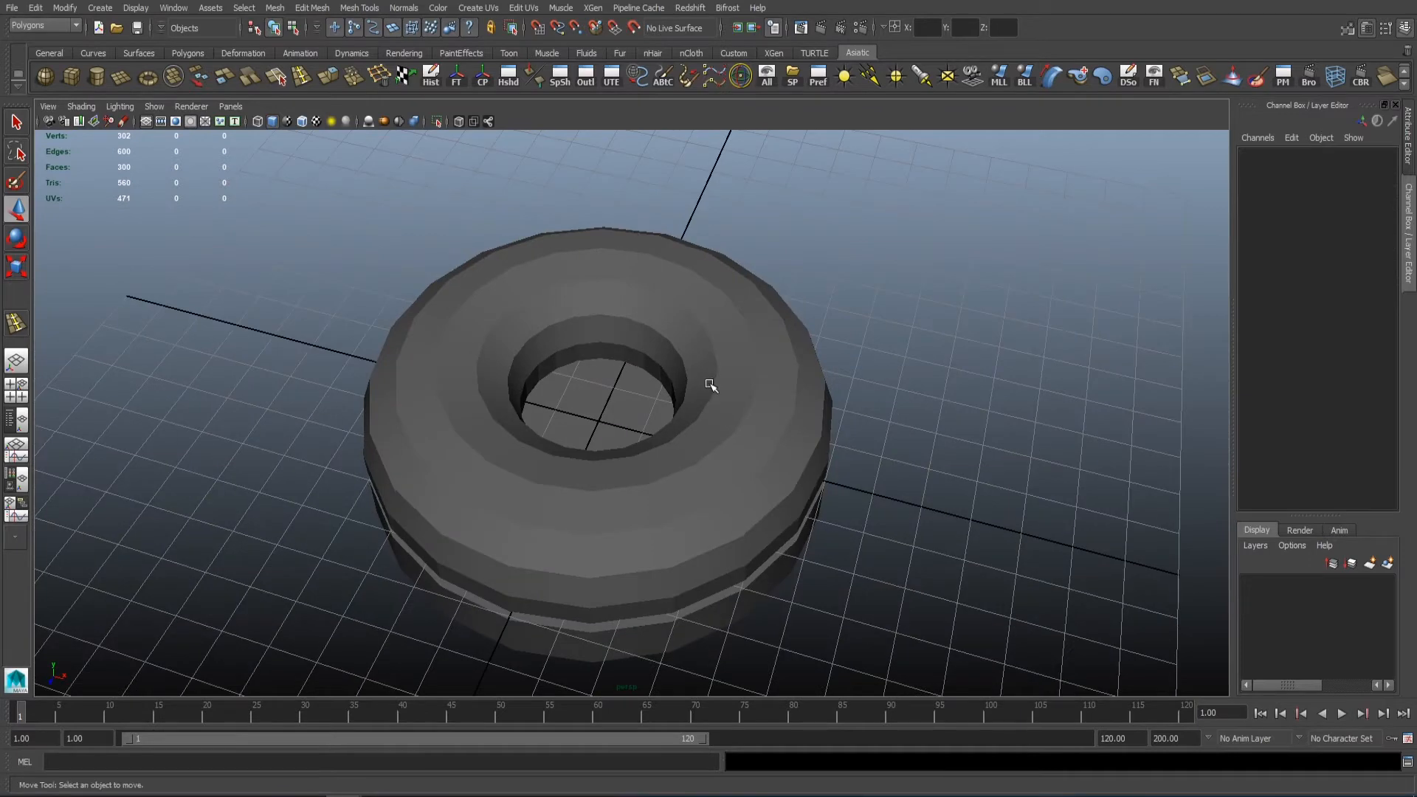
{"action": "key", "text": "ctrl+s"}
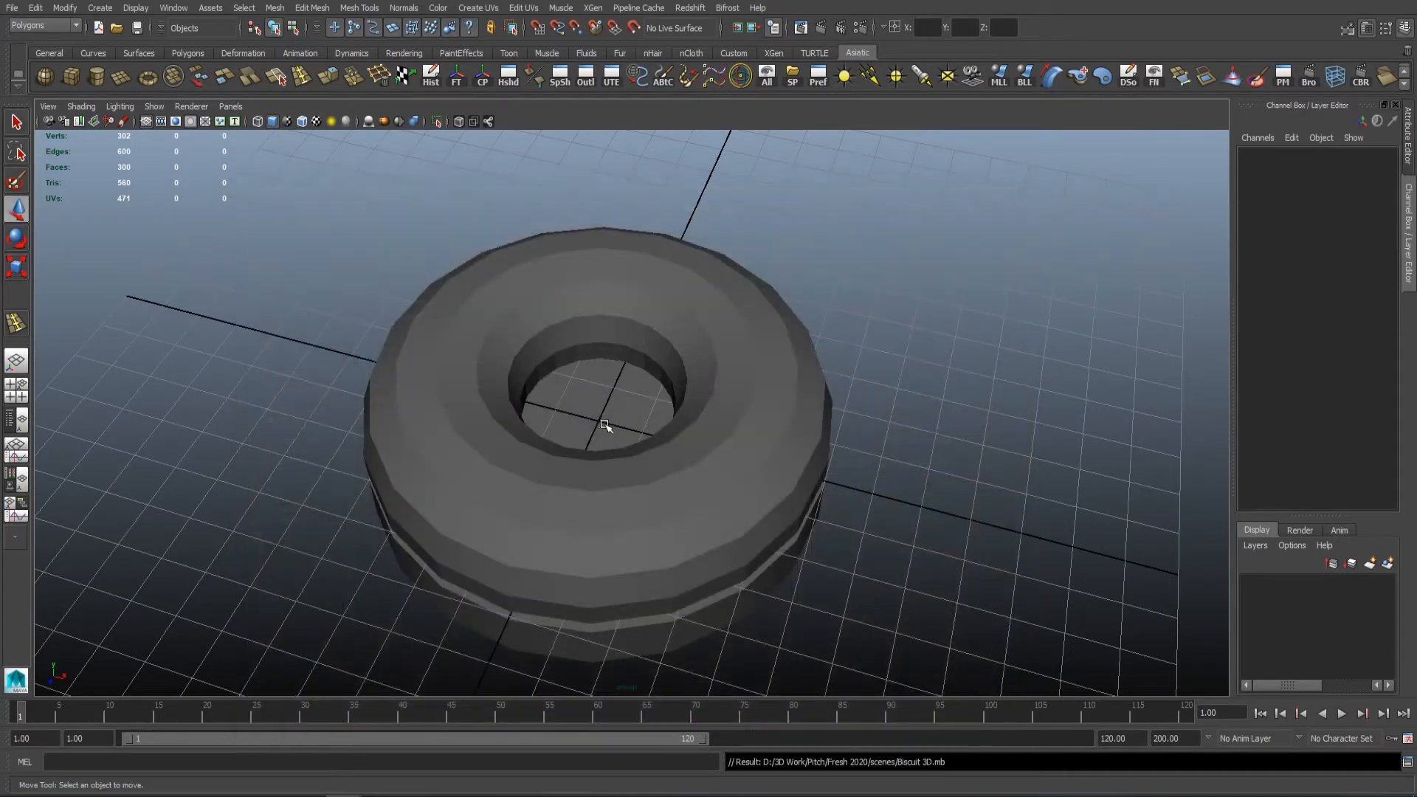
Step: Create a polygon sphere at the origin and scale it uniformly to about 1.69 to fit the torus hole
{"action": "left_click", "coordinate": [687, 457]}
{"action": "mouse_move", "coordinate": [600, 423]}
{"action": "left_mouse_down", "text": "alt"}
{"action": "mouse_move", "coordinate": [687, 457]}
{"action": "mouse_move", "coordinate": [617, 435]}
{"action": "left_mouse_up", "text": "alt"}
{"action": "left_click", "coordinate": [618, 419]}
{"action": "left_click", "coordinate": [45, 76]}
{"action": "right_click_drag", "start_coordinate": [591, 350], "coordinate": [633, 347], "text": "alt"}
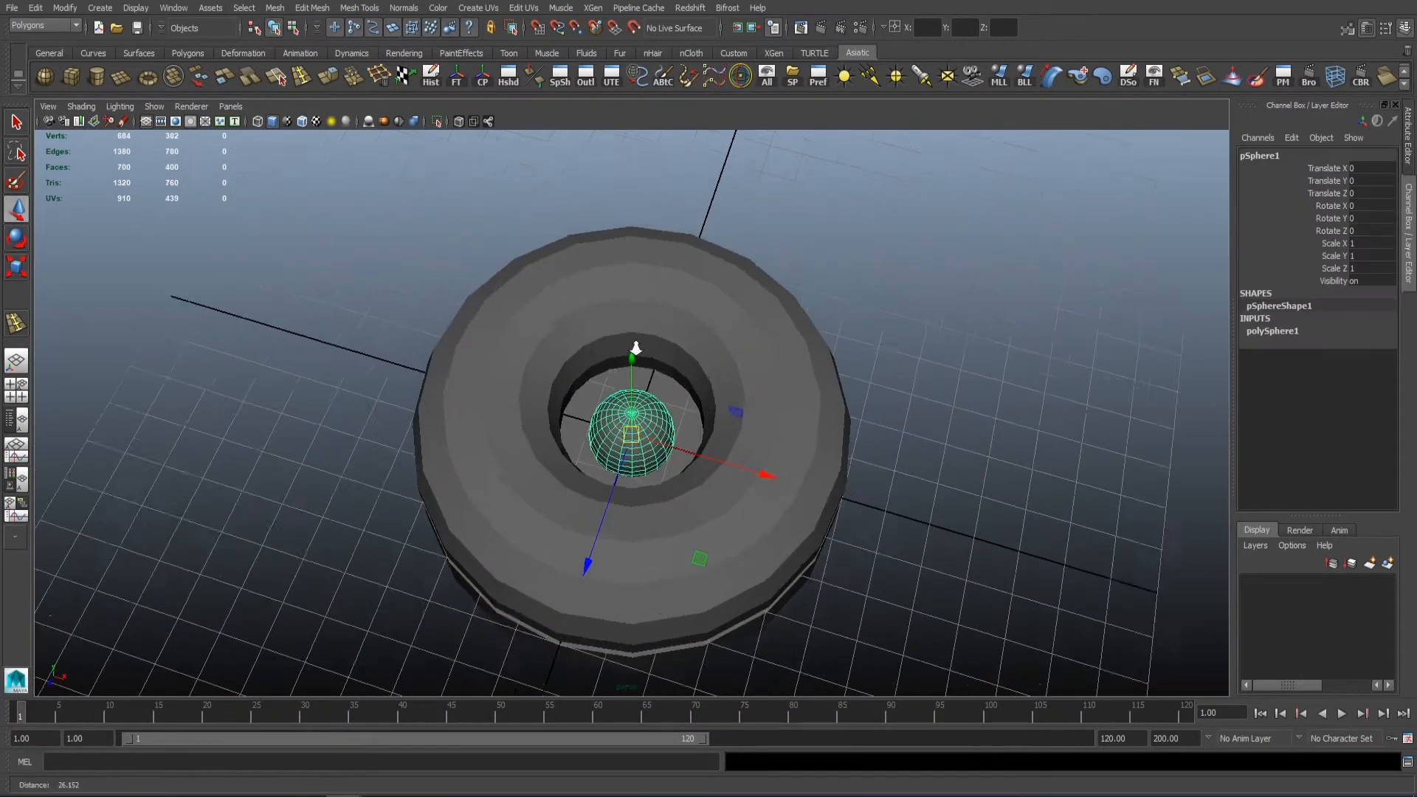
{"action": "left_click_drag", "start_coordinate": [632, 347], "coordinate": [684, 318], "text": "alt"}
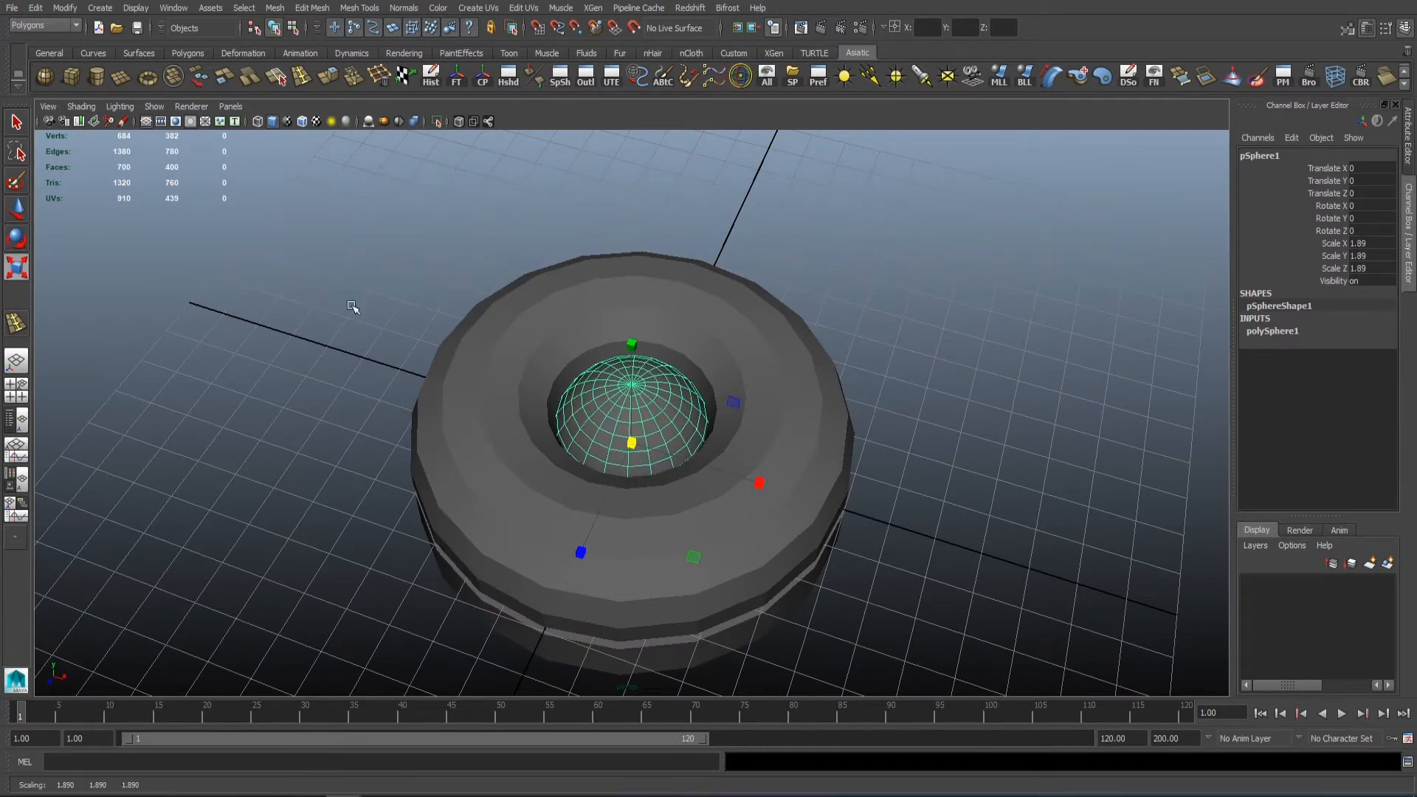
{"action": "key", "text": "space"}
{"action": "key", "text": "space"}
{"action": "key", "text": "f"}
{"action": "scroll", "coordinate": [295, 275], "scroll_direction": "down", "scroll_amount": 1}
{"action": "middle_click_drag", "start_coordinate": [579, 285], "coordinate": [551, 322]}
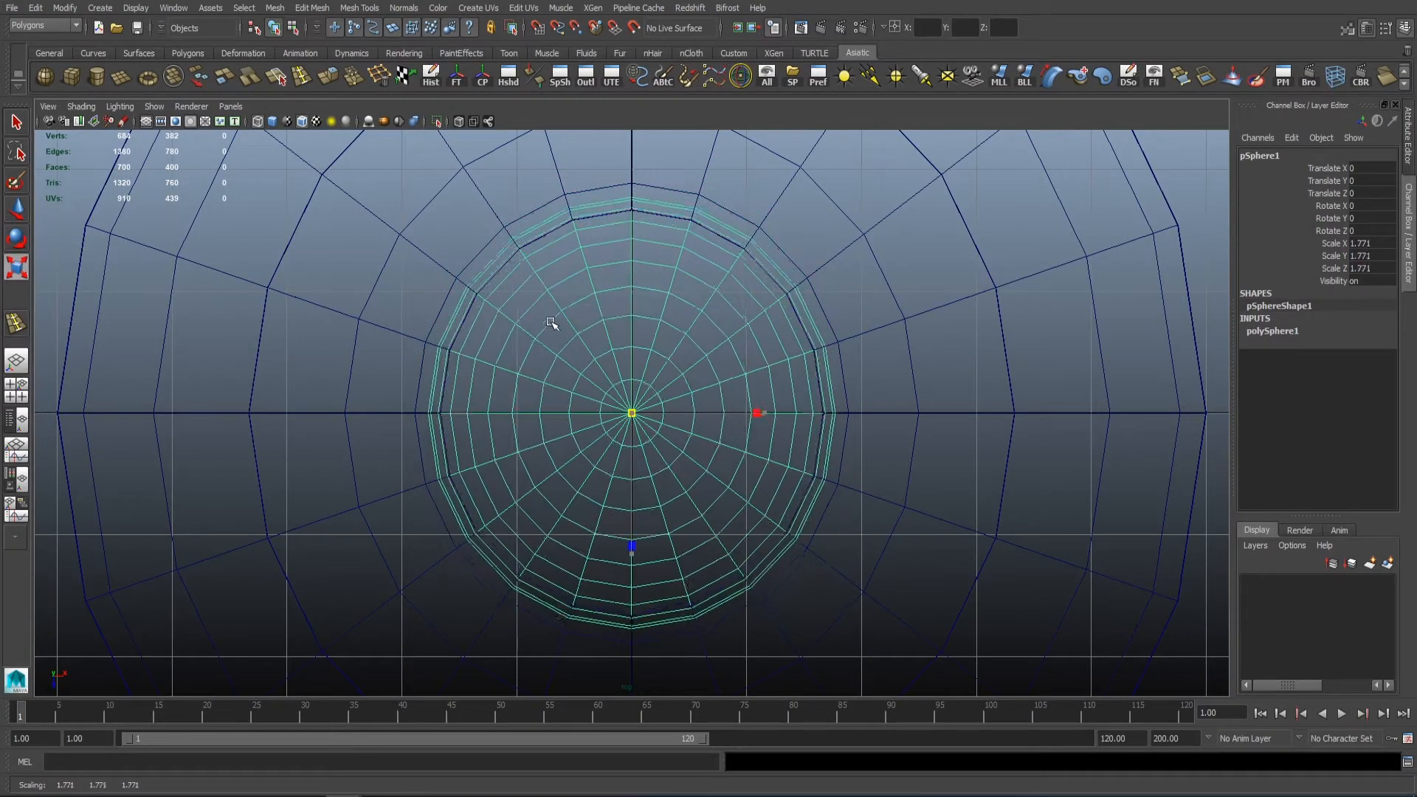
Step: Flatten the sphere to a Y scale of about 1.32 and raise it to a Translate Y of about 0.623
{"action": "key", "text": "space"}
{"action": "key", "text": "space"}
{"action": "left_click_drag", "start_coordinate": [668, 354], "coordinate": [680, 325], "text": "alt"}
{"action": "middle_click_drag", "start_coordinate": [680, 325], "coordinate": [713, 290], "text": "alt"}
{"action": "right_click_drag", "start_coordinate": [713, 291], "coordinate": [665, 303], "text": "alt"}
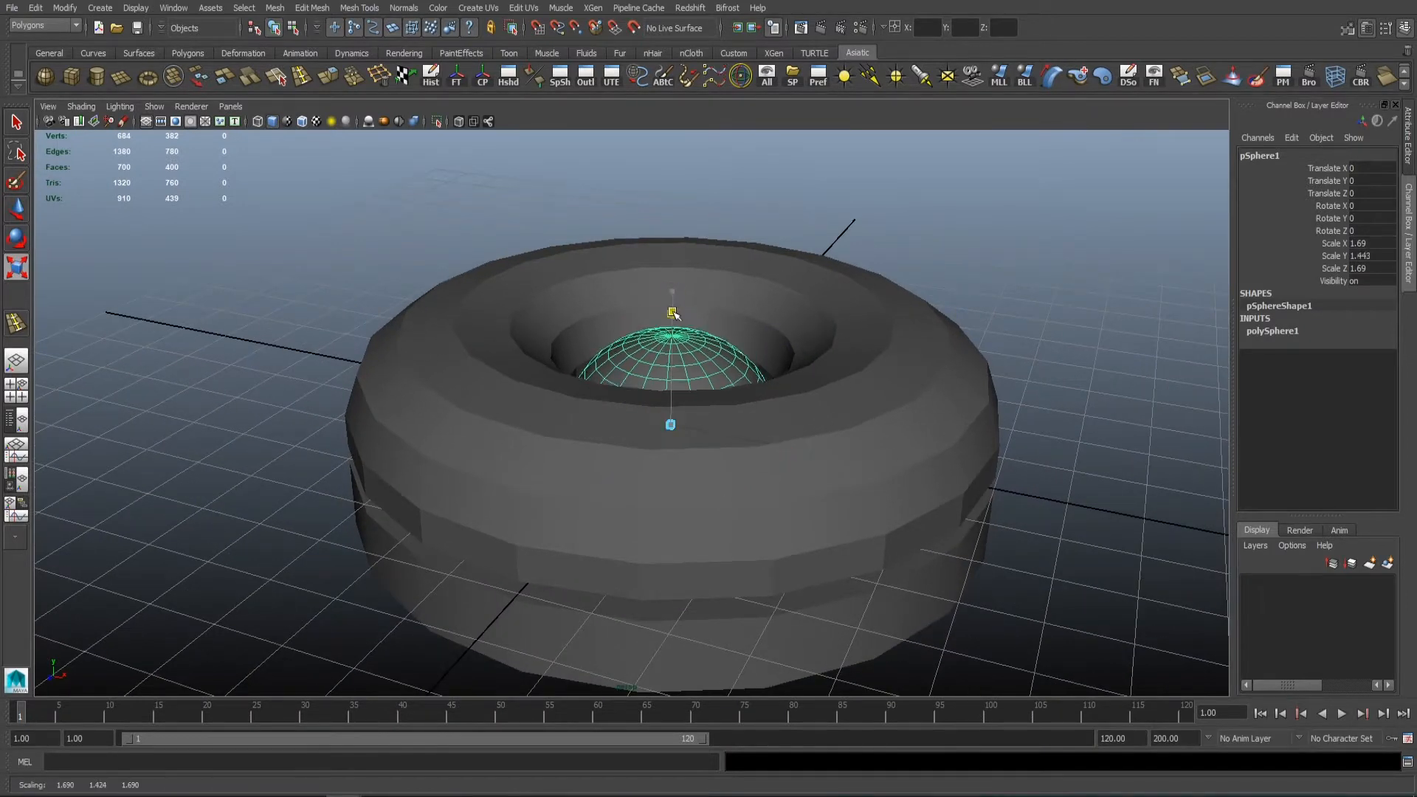
{"action": "left_click_drag", "start_coordinate": [672, 311], "coordinate": [673, 332]}
{"action": "key", "text": "w"}
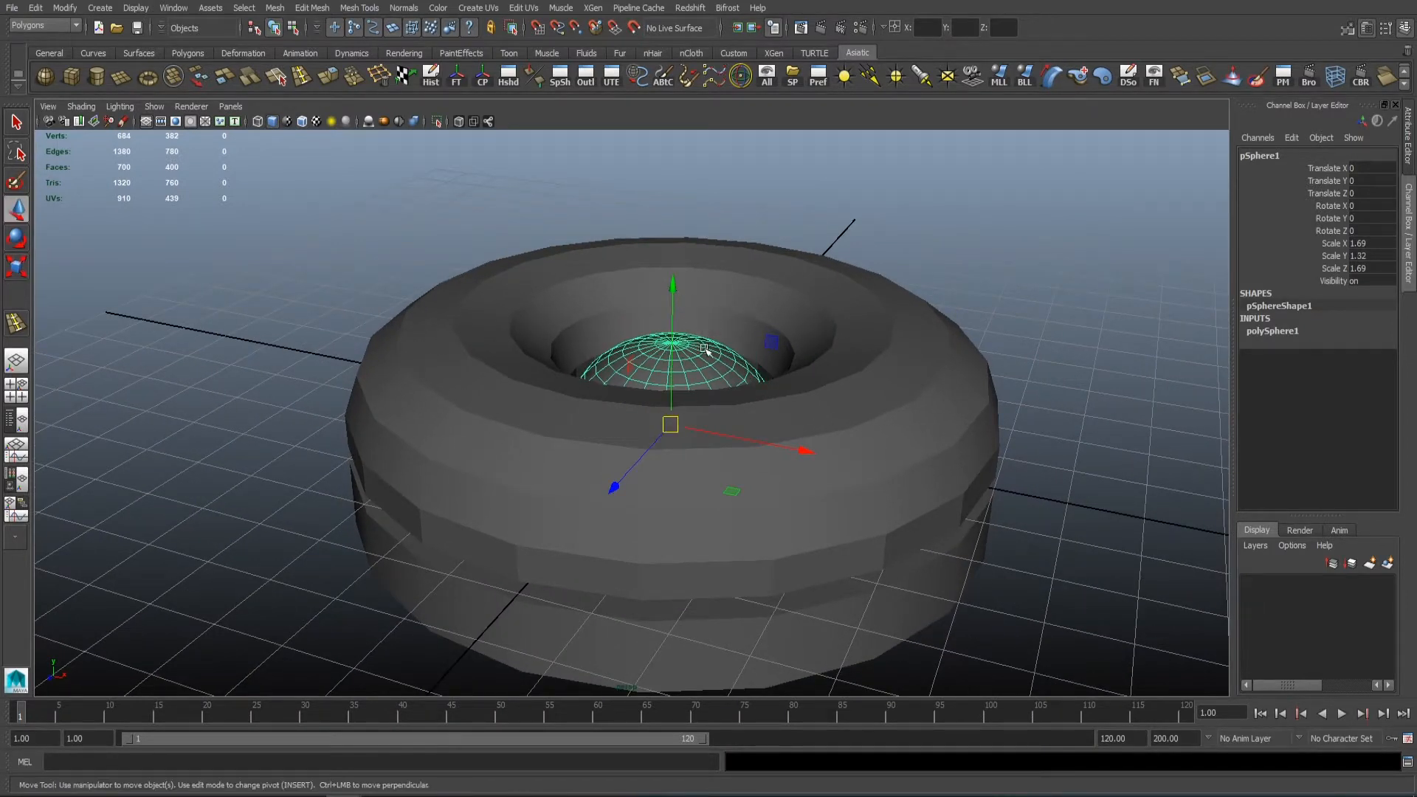
{"action": "left_click_drag", "start_coordinate": [668, 273], "coordinate": [666, 243]}
{"action": "key", "text": "r"}
{"action": "right_click_drag", "start_coordinate": [585, 285], "coordinate": [650, 285], "text": "alt"}
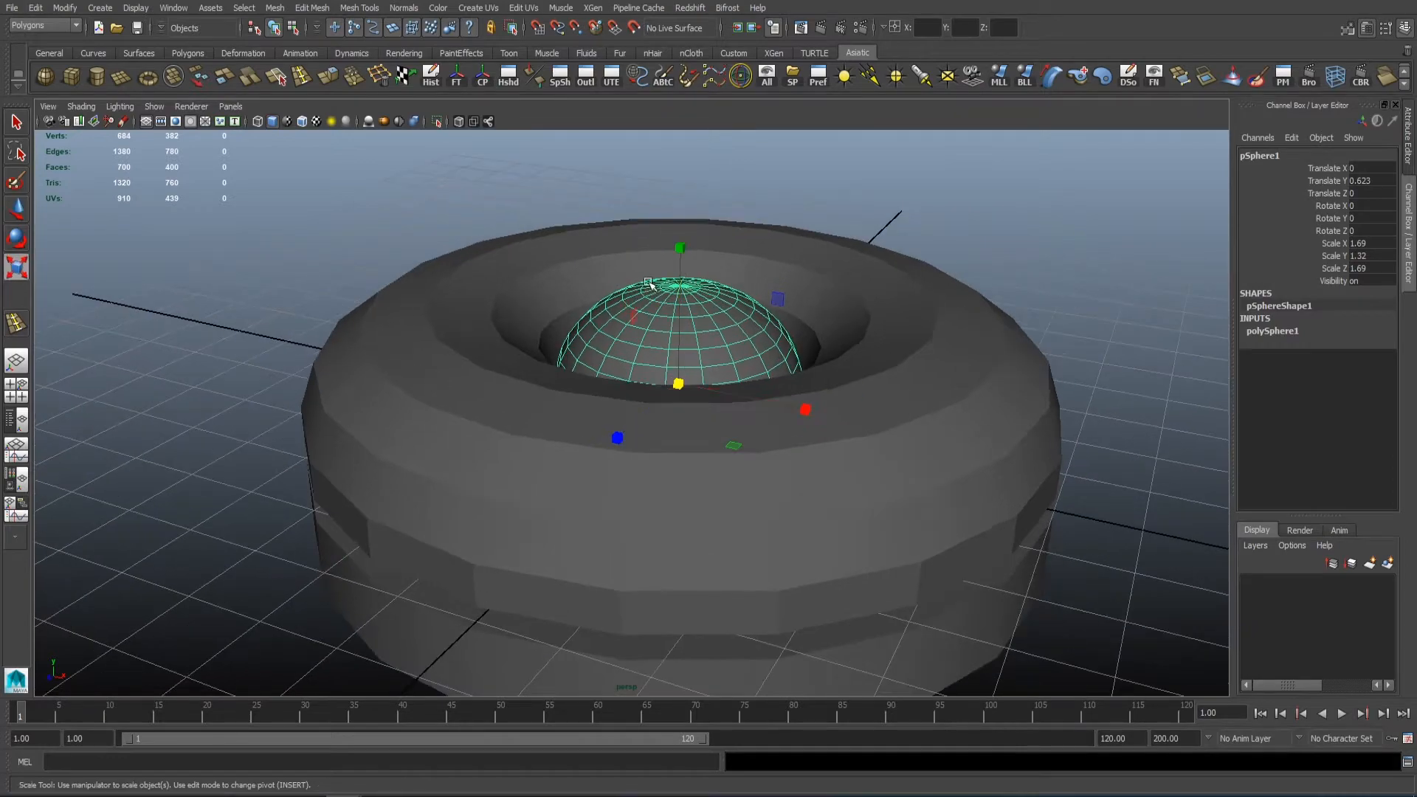
{"action": "left_click_drag", "start_coordinate": [679, 262], "coordinate": [685, 387], "text": "alt"}
{"action": "left_click", "coordinate": [802, 274]}
{"action": "left_click_drag", "start_coordinate": [803, 275], "coordinate": [794, 322], "text": "alt"}
{"action": "right_click_drag", "start_coordinate": [794, 322], "coordinate": [712, 322]}
{"action": "key", "text": "space"}
{"action": "key", "text": "space"}
{"action": "right_click_drag", "start_coordinate": [627, 443], "coordinate": [793, 423], "text": "alt"}
{"action": "key", "text": "space"}
{"action": "key", "text": "space"}
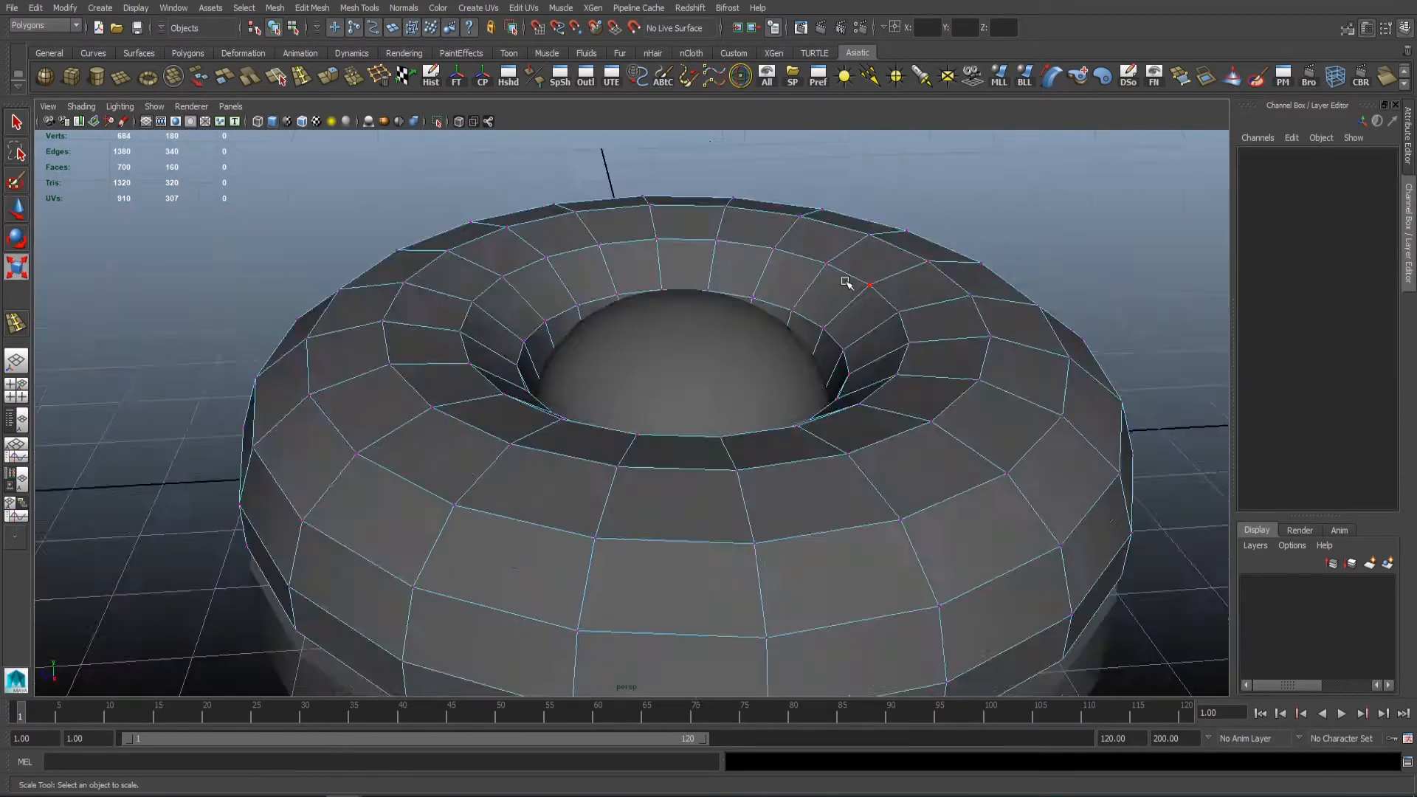
{"action": "left_click_drag", "start_coordinate": [844, 281], "coordinate": [864, 338], "text": "alt"}
{"action": "right_click_drag", "start_coordinate": [865, 338], "coordinate": [927, 288]}
Step: Turn on the smooth mesh preview for the torus
{"action": "left_click", "coordinate": [893, 328]}
{"action": "key", "text": "3"}
{"action": "left_click", "coordinate": [1061, 297]}
{"action": "left_click_drag", "start_coordinate": [819, 335], "coordinate": [702, 364], "text": "alt"}
{"action": "scroll", "coordinate": [773, 356], "scroll_direction": "down", "scroll_amount": 3}
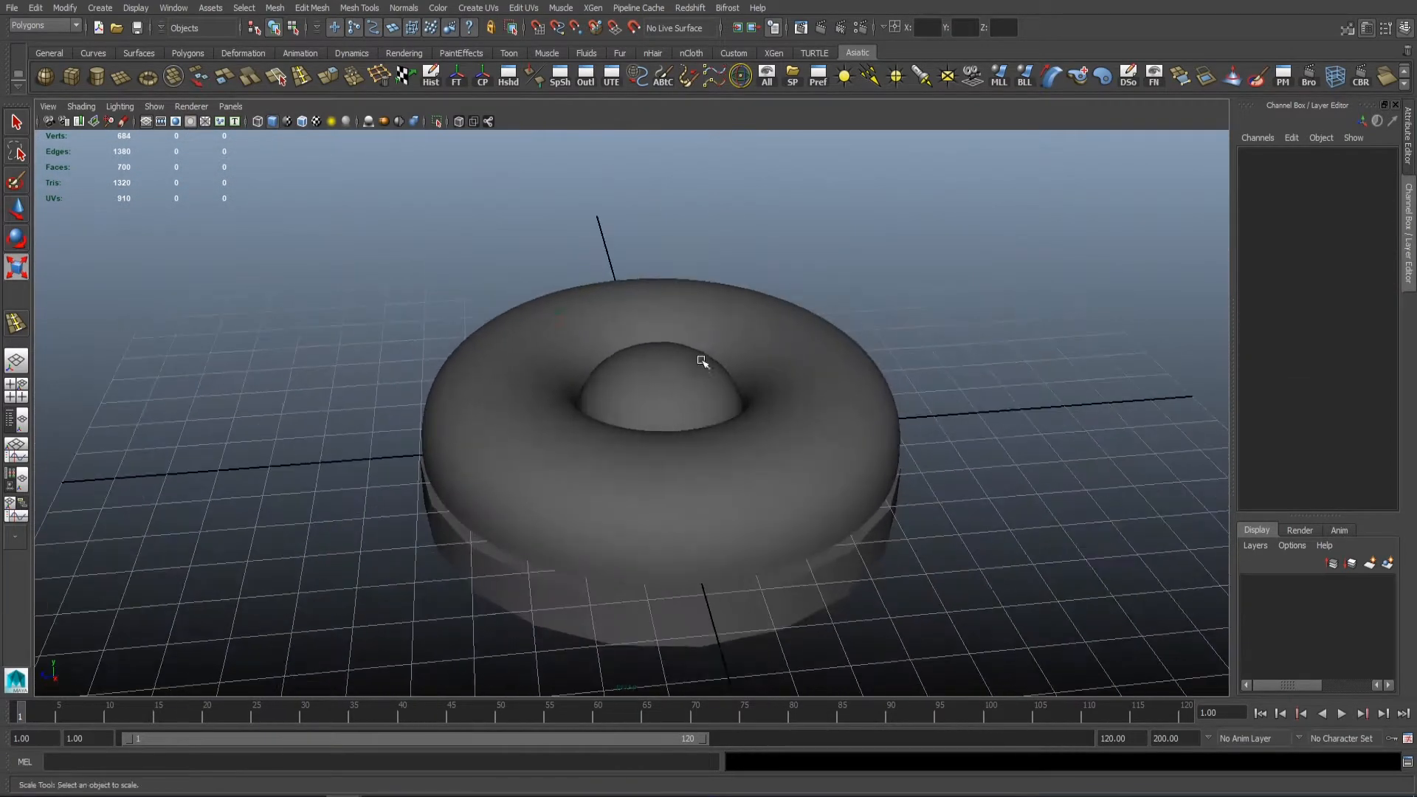
Step: Scale the sphere to about 1.797 in X and Z, flatten it to about 1.17 in Y, and save the scene
{"action": "scroll", "coordinate": [702, 364], "scroll_direction": "up", "scroll_amount": 2}
{"action": "left_click", "coordinate": [675, 361]}
{"action": "key", "text": "r"}
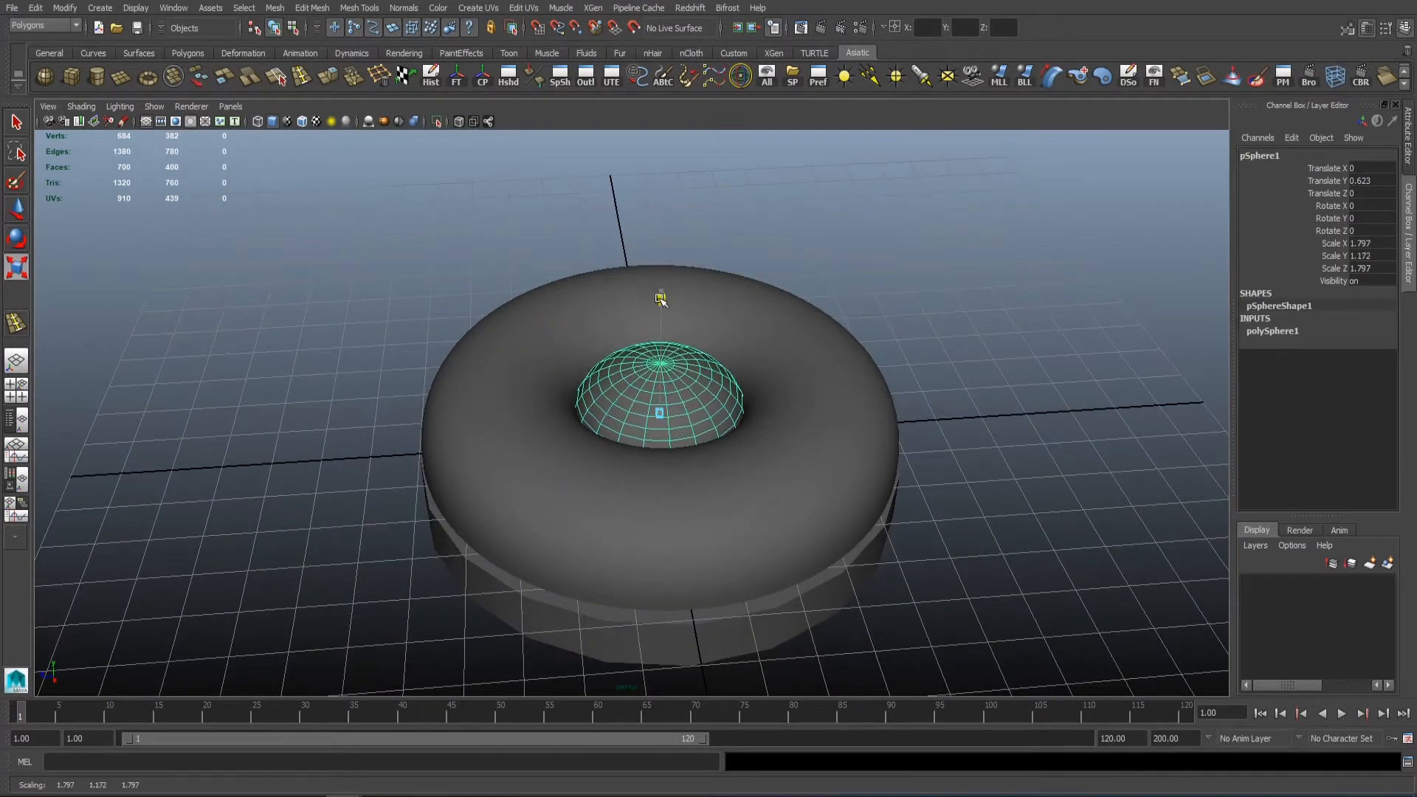
{"action": "left_click_drag", "start_coordinate": [660, 298], "coordinate": [659, 304]}
{"action": "left_click_drag", "start_coordinate": [659, 304], "coordinate": [639, 319], "text": "alt"}
{"action": "left_click_drag", "start_coordinate": [665, 257], "coordinate": [649, 350], "text": "alt"}
{"action": "left_click", "coordinate": [783, 255]}
{"action": "left_click_drag", "start_coordinate": [724, 420], "coordinate": [895, 440], "text": "alt"}
{"action": "left_click", "coordinate": [649, 489]}
{"action": "left_click", "coordinate": [895, 440]}
{"action": "right_click_drag", "start_coordinate": [747, 450], "coordinate": [717, 423], "text": "alt"}
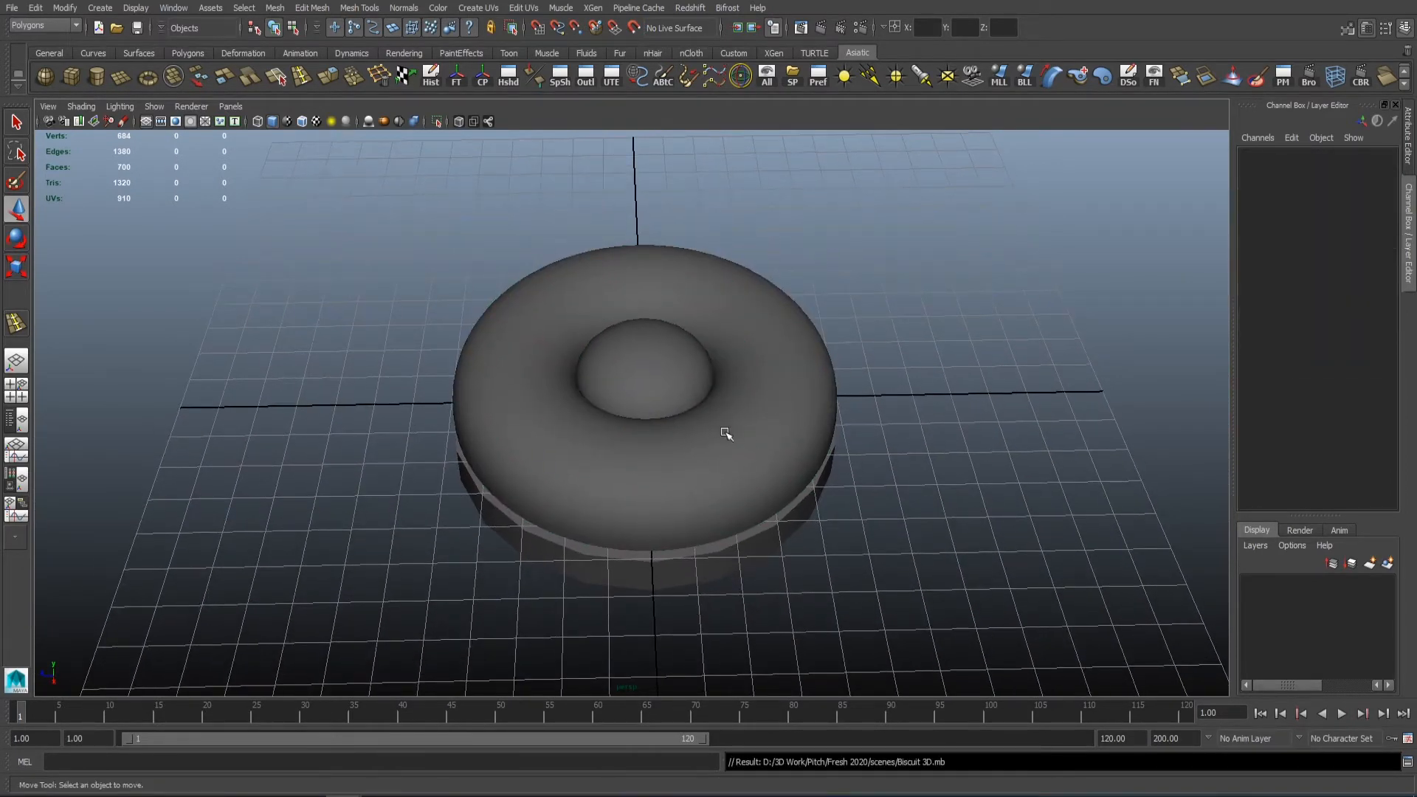
{"action": "left_click_drag", "start_coordinate": [876, 381], "coordinate": [897, 380], "text": "alt"}
{"action": "right_click_drag", "start_coordinate": [701, 420], "coordinate": [778, 452], "text": "alt"}
{"action": "left_click", "coordinate": [777, 452]}
{"action": "left_click_drag", "start_coordinate": [778, 452], "coordinate": [639, 455], "text": "alt"}
{"action": "left_click", "coordinate": [675, 445]}
{"action": "left_click", "coordinate": [638, 443]}
{"action": "right_click_drag", "start_coordinate": [638, 455], "coordinate": [591, 435], "text": "alt"}
{"action": "left_click", "coordinate": [833, 413]}
{"action": "left_click", "coordinate": [765, 452]}
{"action": "left_click_drag", "start_coordinate": [758, 436], "coordinate": [682, 458], "text": "alt"}
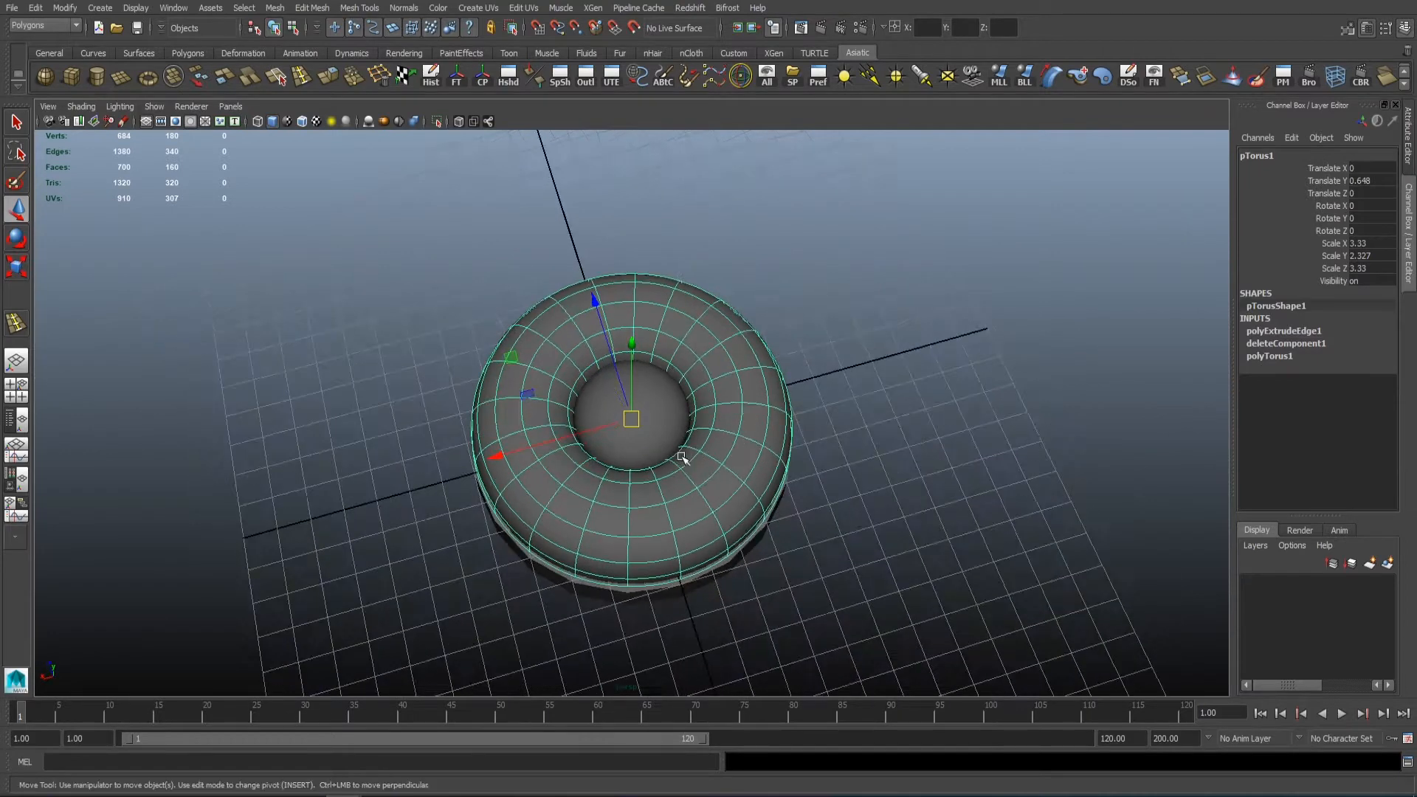
{"action": "left_click", "coordinate": [869, 387]}
{"action": "left_click", "coordinate": [649, 366]}
Step: Create a polygon cylinder, scale it uniformly to about 3.485, and place it overlapping the torus at about X -2.49, Z 1.799
{"action": "key", "text": "space"}
{"action": "key", "text": "space"}
{"action": "right_click_drag", "start_coordinate": [664, 317], "coordinate": [517, 329], "text": "alt"}
{"action": "middle_click_drag", "start_coordinate": [517, 329], "coordinate": [635, 329], "text": "alt"}
{"action": "right_click_drag", "start_coordinate": [635, 329], "coordinate": [713, 335], "text": "alt"}
{"action": "middle_click_drag", "start_coordinate": [713, 335], "coordinate": [697, 341], "text": "alt"}
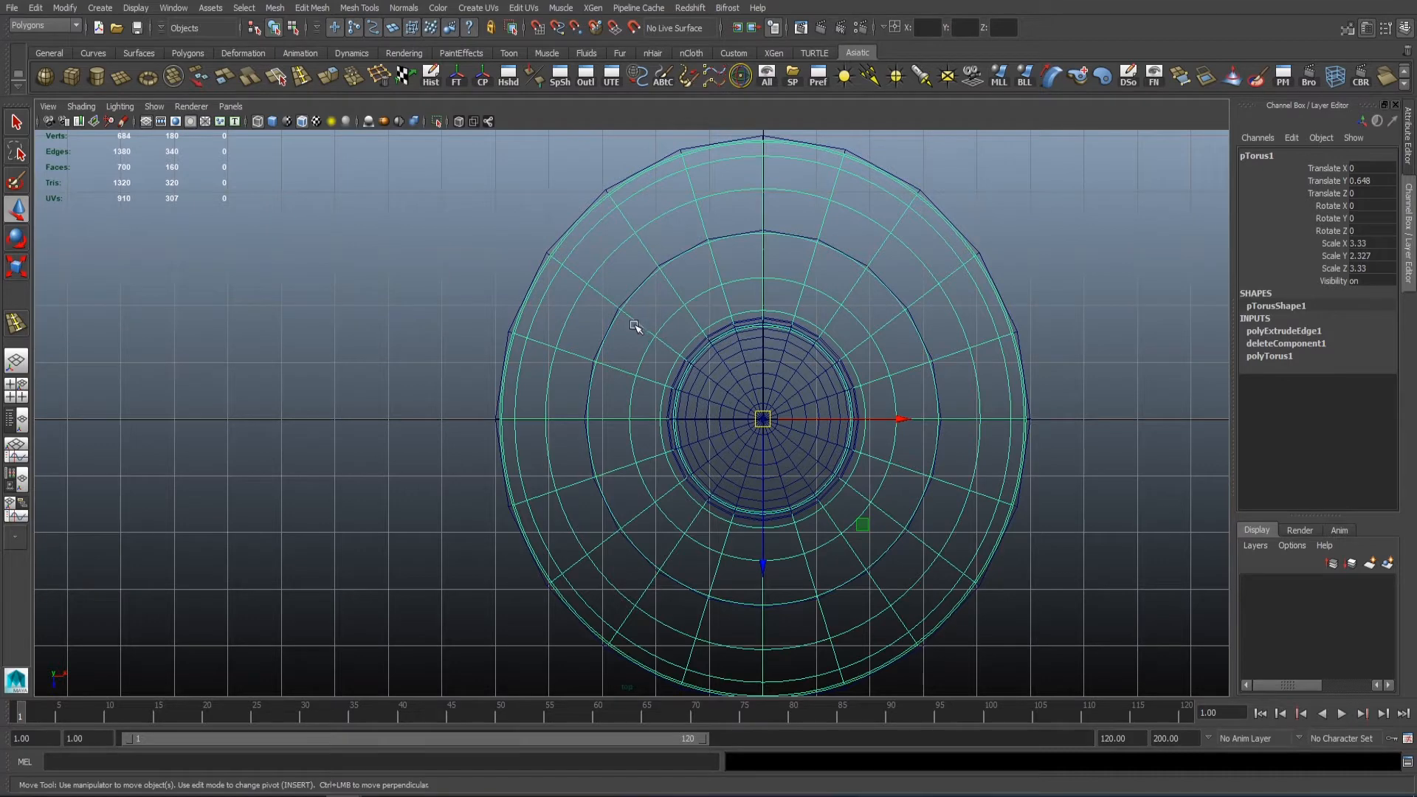
{"action": "right_click_drag", "start_coordinate": [803, 300], "coordinate": [676, 298], "text": "alt"}
{"action": "middle_click_drag", "start_coordinate": [677, 298], "coordinate": [667, 313], "text": "alt"}
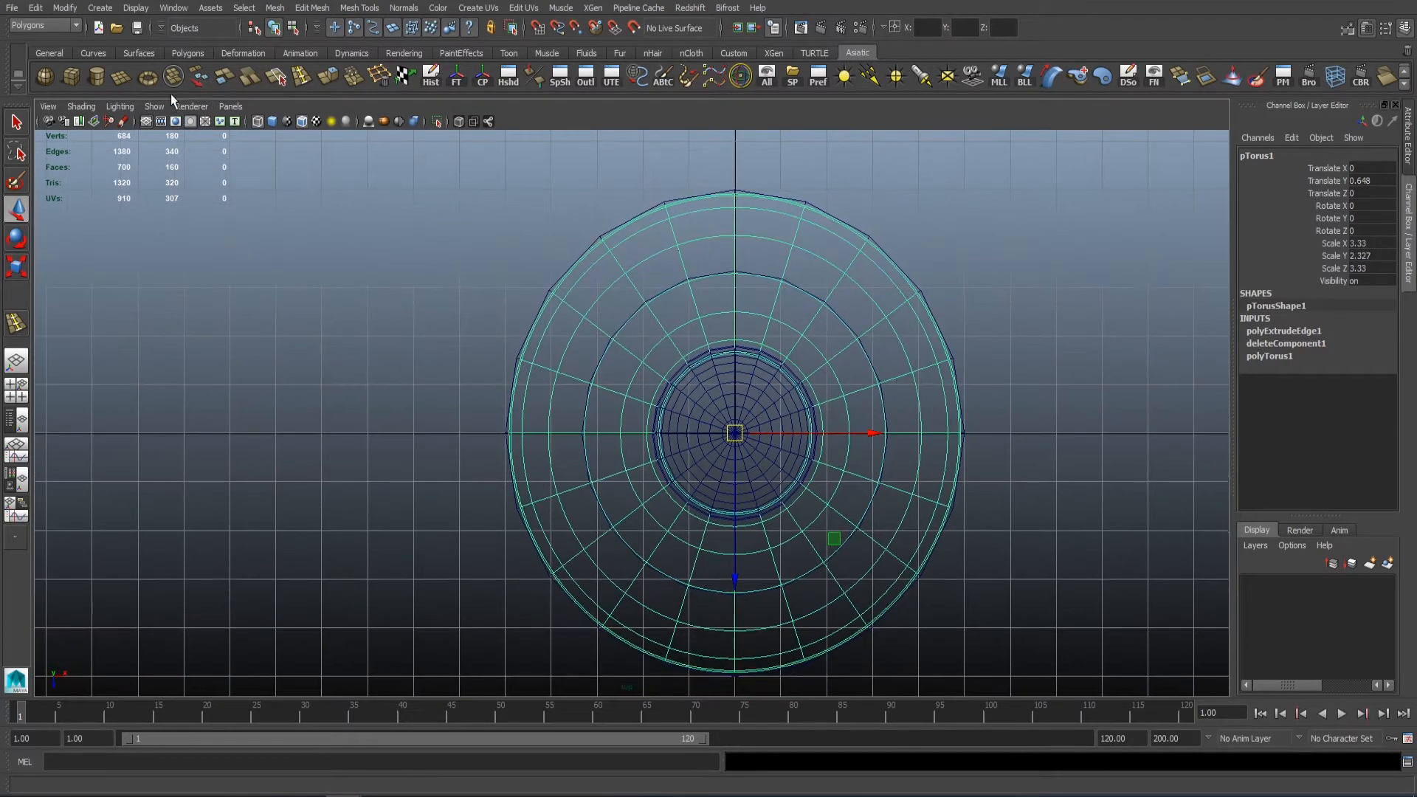
{"action": "left_click", "coordinate": [100, 81]}
{"action": "right_click_drag", "start_coordinate": [695, 408], "coordinate": [743, 420], "text": "alt"}
{"action": "middle_click_drag", "start_coordinate": [742, 421], "coordinate": [690, 377], "text": "alt"}
{"action": "key", "text": "r"}
{"action": "left_click_drag", "start_coordinate": [697, 394], "coordinate": [567, 489]}
{"action": "key", "text": "w"}
Step: Set the new cylinder's axis subdivisions to 40
{"action": "left_click", "coordinate": [1338, 281]}
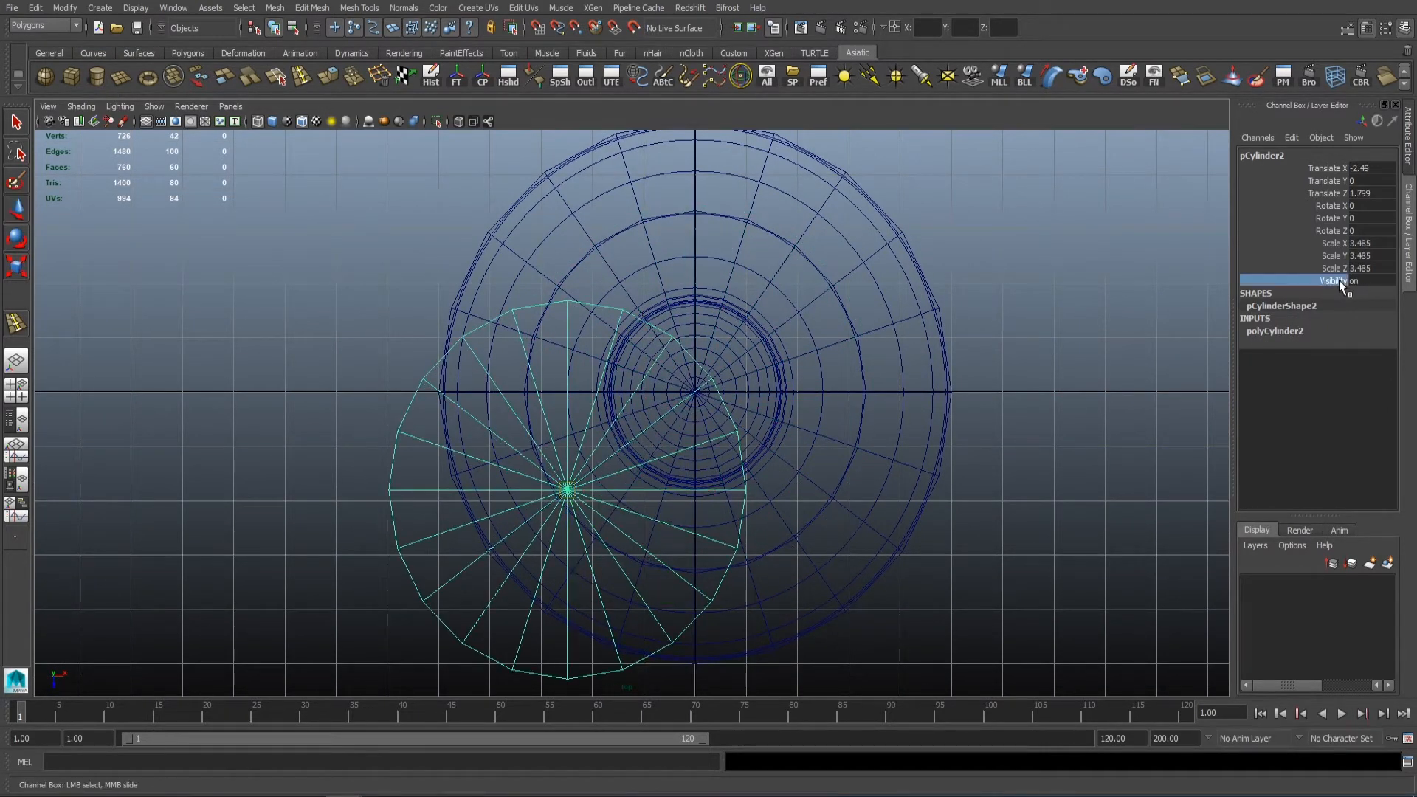
{"action": "left_click", "coordinate": [1275, 330]}
{"action": "double_click", "coordinate": [1370, 368]}
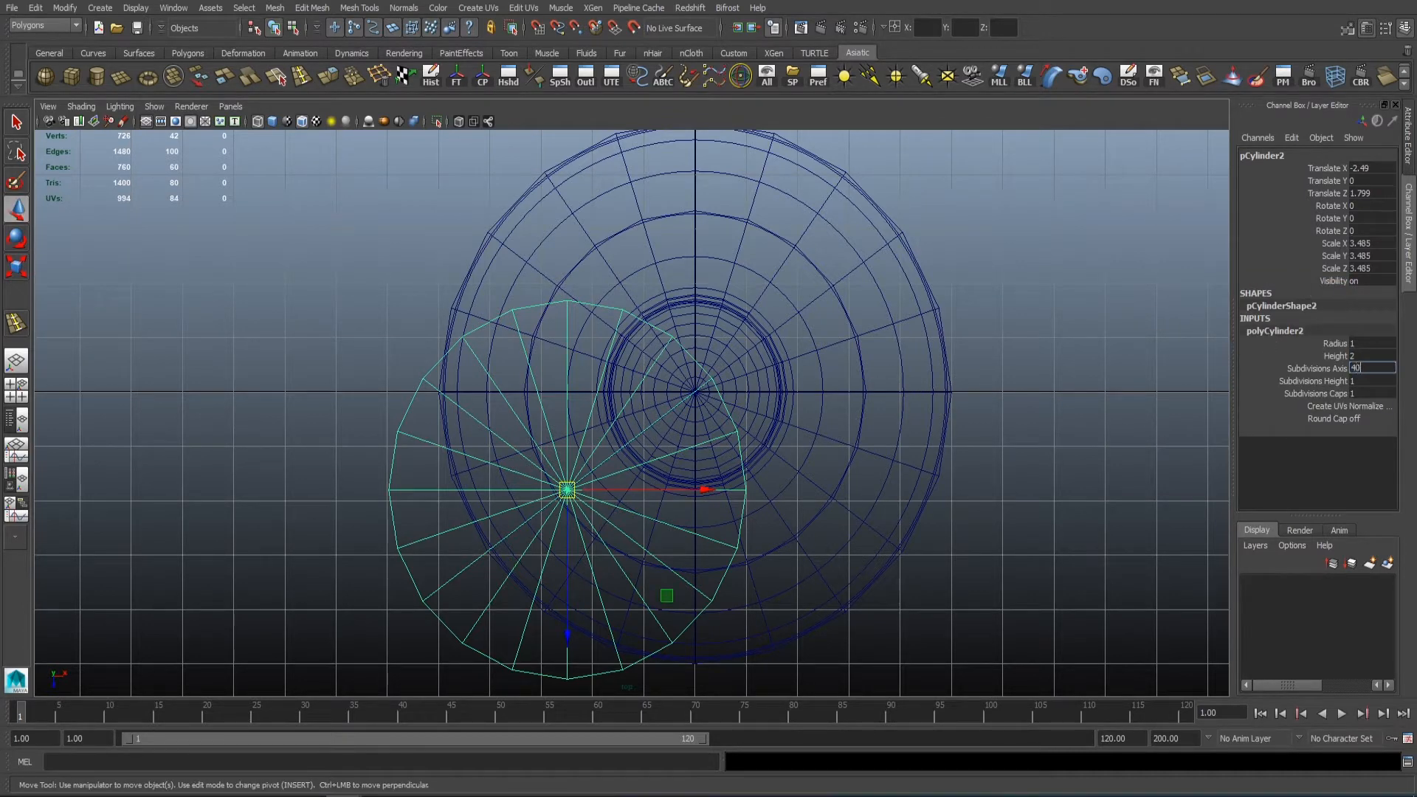
{"action": "key", "text": "Return"}
Step: Scale the cylinder uniformly to about 2.282 and move it to about X -3.309, Z 1.311
{"action": "right_click_drag", "start_coordinate": [679, 363], "coordinate": [664, 361], "text": "alt"}
{"action": "key", "text": "r"}
{"action": "middle_click_drag", "start_coordinate": [723, 356], "coordinate": [664, 342]}
{"action": "key", "text": "w"}
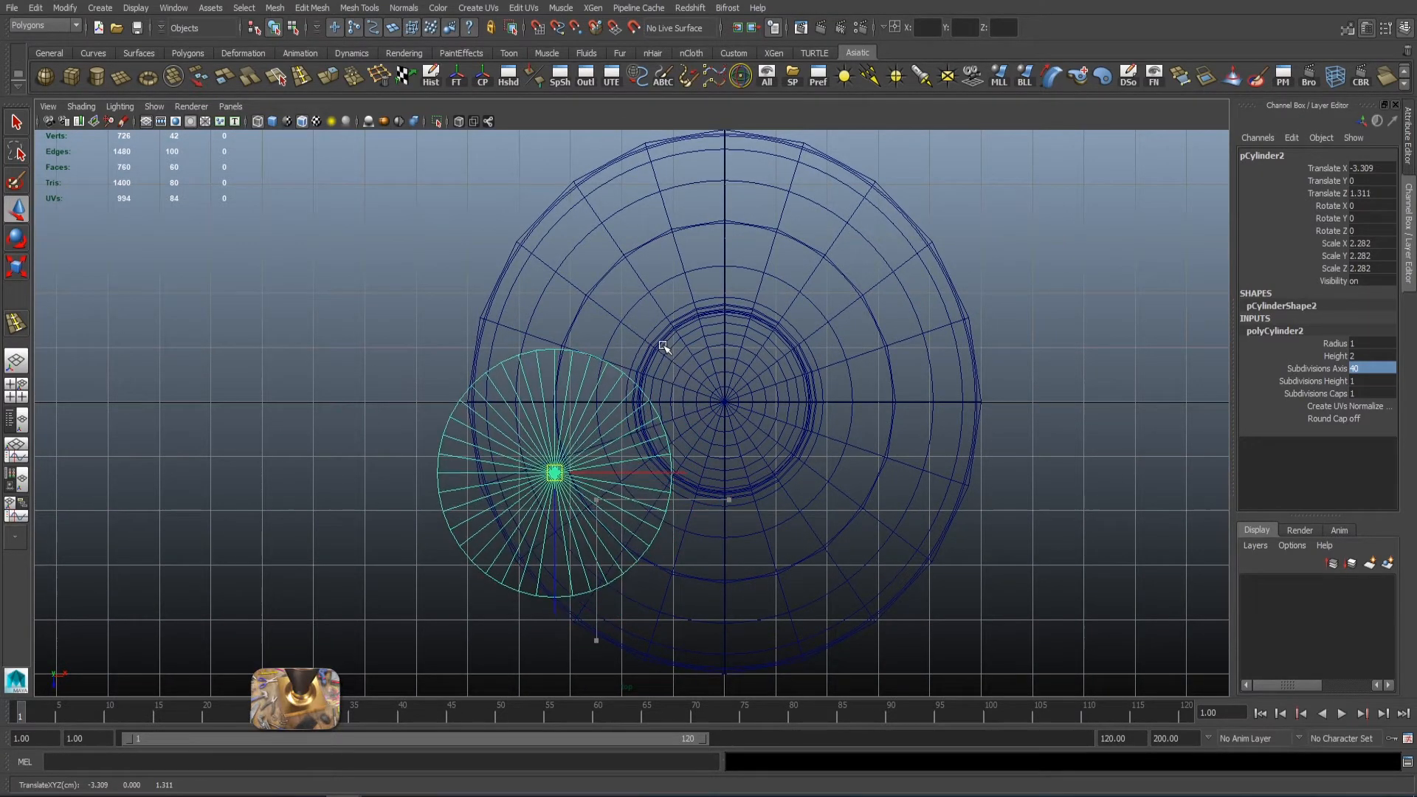
Step: Delete the cylinder's cap faces so only the open side wall remains as a guide circle
{"action": "right_click_drag", "start_coordinate": [449, 403], "coordinate": [448, 443]}
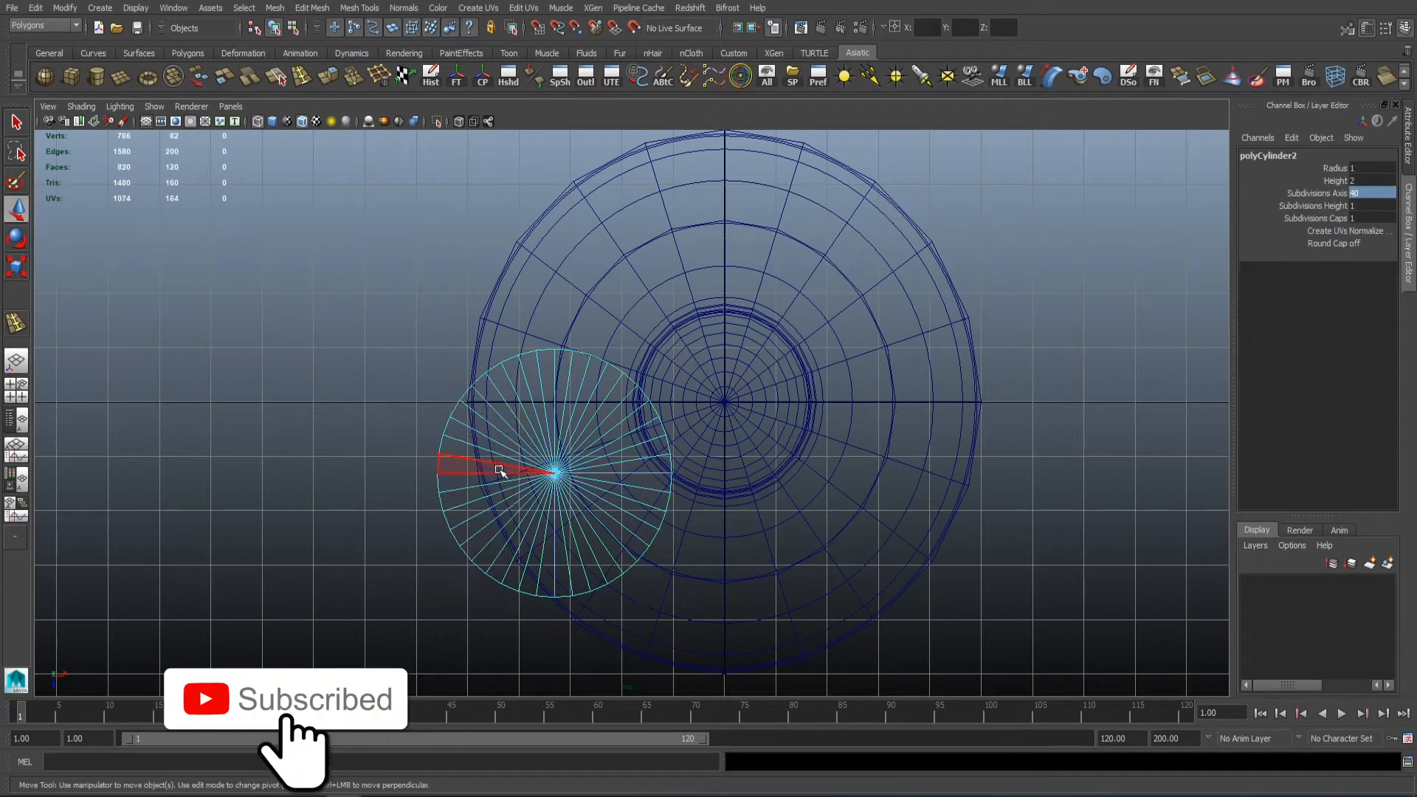
{"action": "left_click_drag", "start_coordinate": [531, 457], "coordinate": [576, 496]}
{"action": "key", "text": "Delete"}
{"action": "right_click_drag", "start_coordinate": [449, 410], "coordinate": [449, 413]}
{"action": "left_click", "coordinate": [452, 437]}
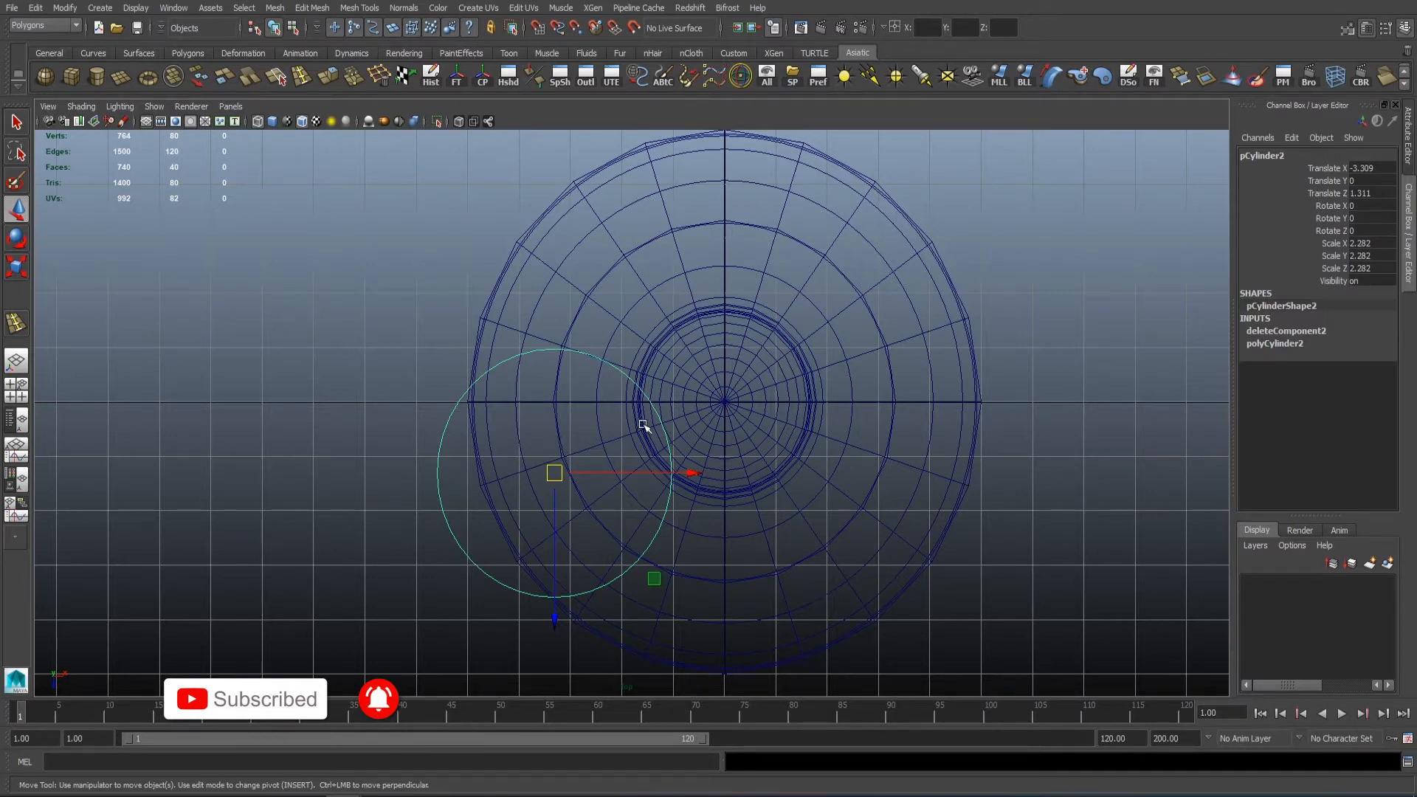
Step: Scale the guide cylinder uniformly to about 2.136 and move it to about X -3.337, Z 1.212
{"action": "right_click_drag", "start_coordinate": [647, 405], "coordinate": [654, 409], "text": "alt"}
{"action": "left_click", "coordinate": [411, 417]}
{"action": "left_click", "coordinate": [448, 432]}
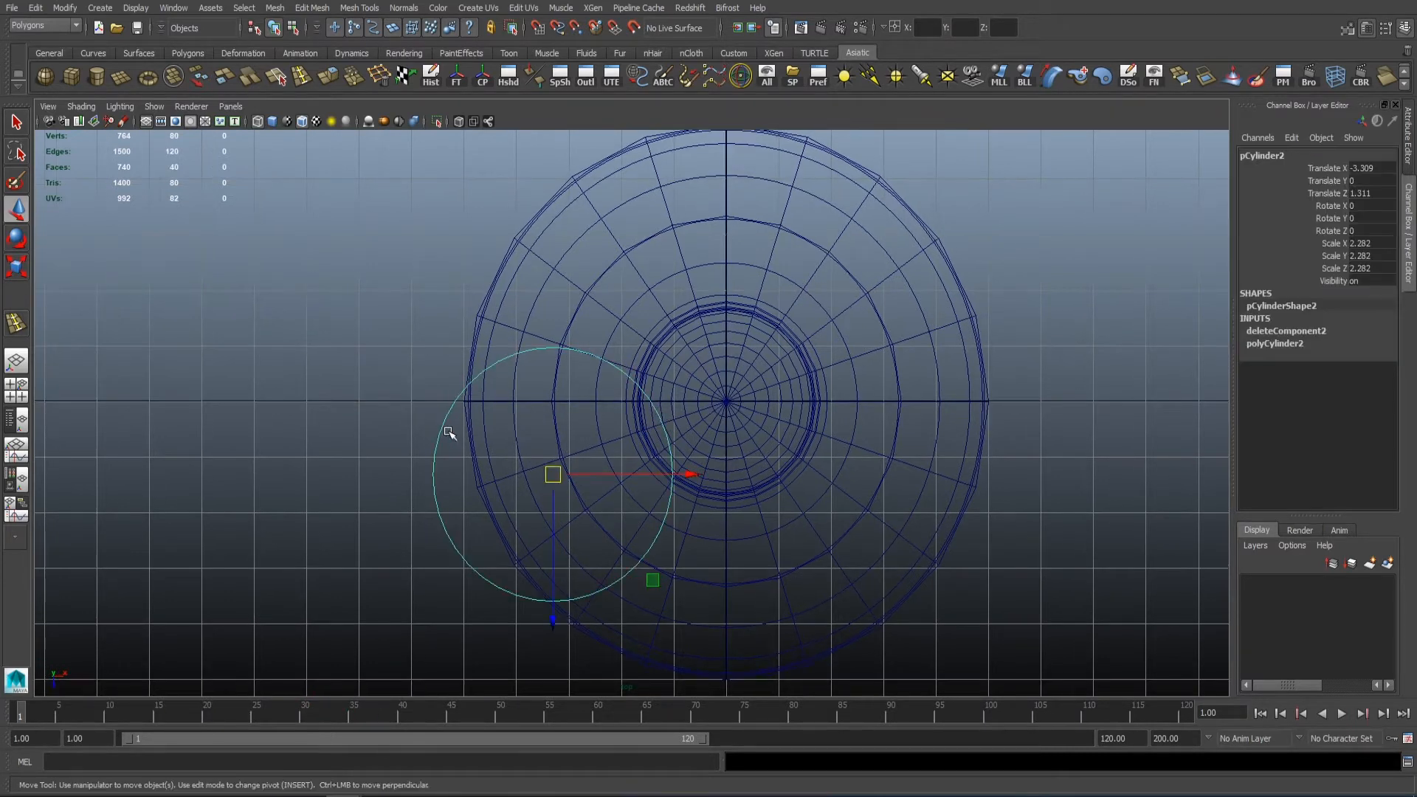
{"action": "key", "text": "r"}
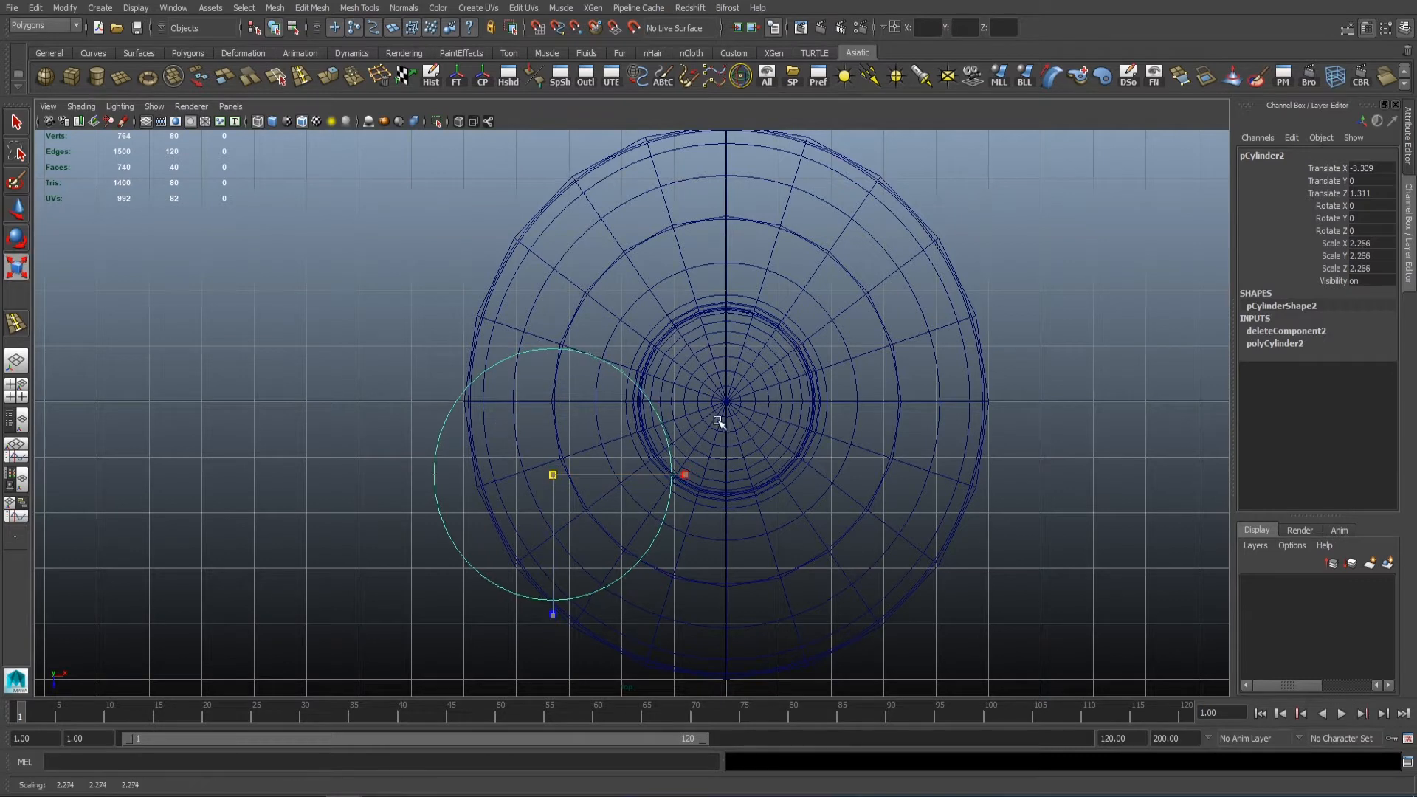
{"action": "middle_click_drag", "start_coordinate": [720, 406], "coordinate": [702, 417]}
{"action": "key", "text": "w"}
{"action": "key", "text": "r"}
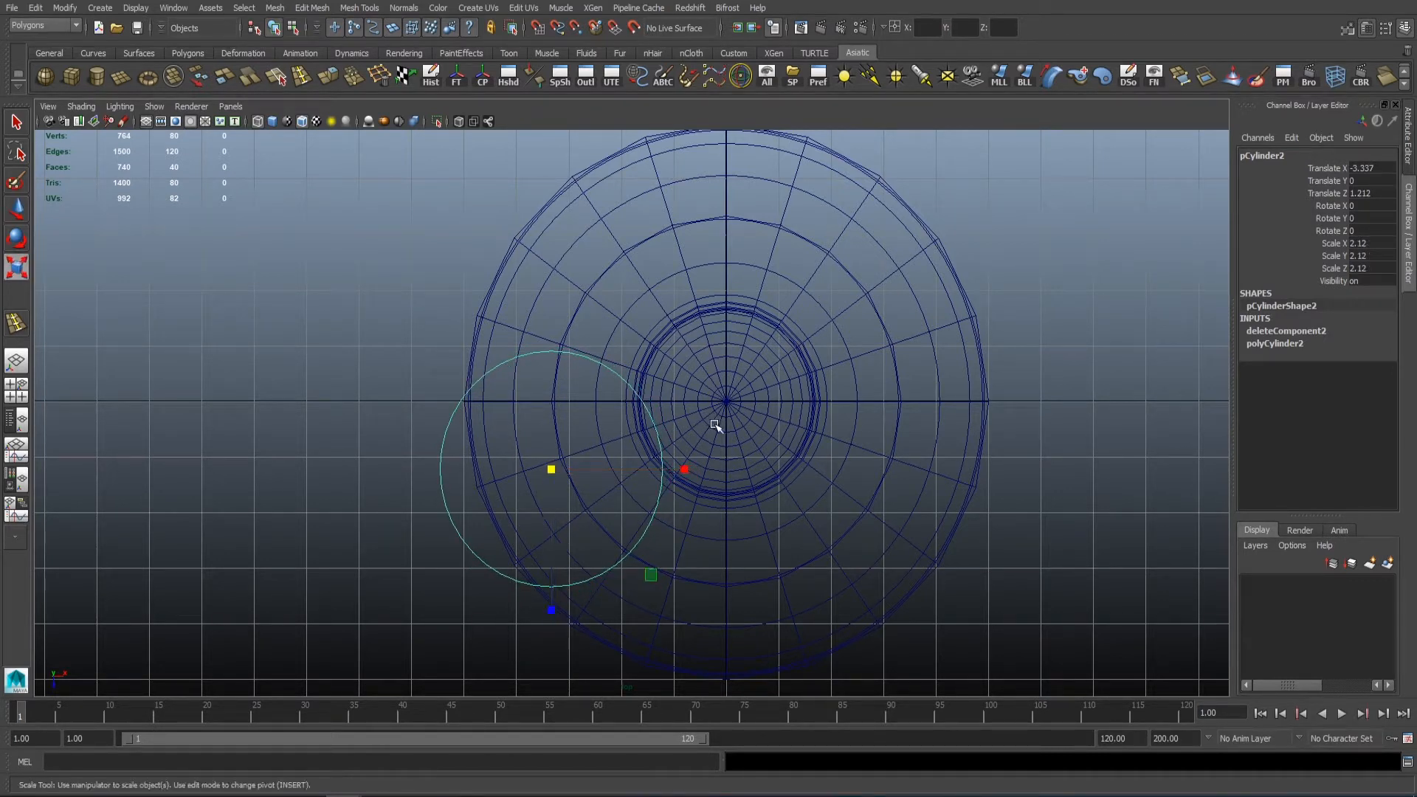
{"action": "right_click_drag", "start_coordinate": [639, 382], "coordinate": [665, 366], "text": "alt"}
{"action": "middle_click_drag", "start_coordinate": [665, 366], "coordinate": [671, 403], "text": "alt"}
{"action": "right_click_drag", "start_coordinate": [670, 403], "coordinate": [667, 419], "text": "alt"}
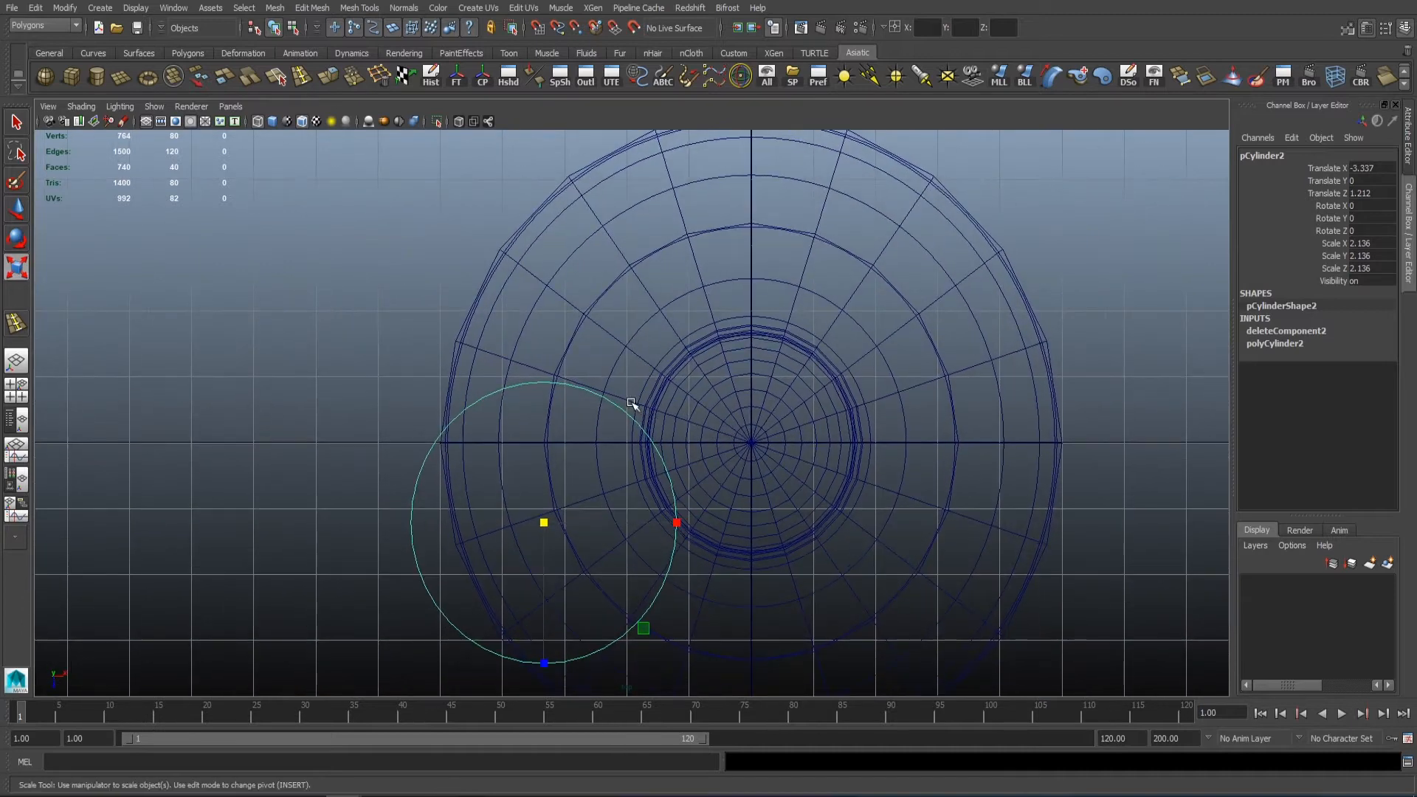
Step: Rotate the torus edge loops at the crest and just inside it around Y to follow the guide circle
{"action": "left_click", "coordinate": [629, 400]}
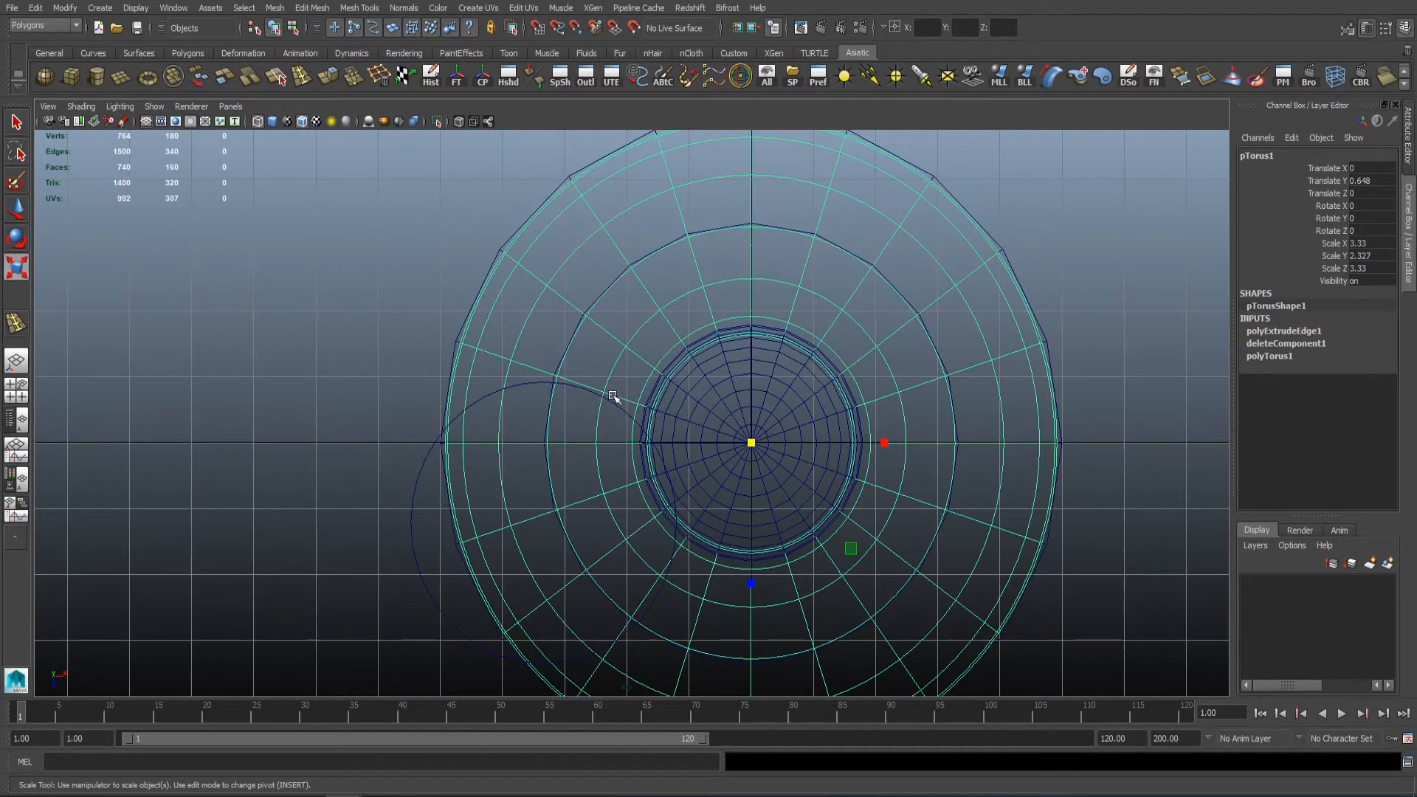
{"action": "key", "text": "F10"}
{"action": "double_click", "coordinate": [611, 379]}
{"action": "right_click_drag", "start_coordinate": [698, 433], "coordinate": [701, 417], "text": "alt"}
{"action": "mouse_move", "coordinate": [701, 417]}
{"action": "middle_mouse_down", "text": "alt"}
{"action": "mouse_move", "coordinate": [686, 392]}
{"action": "mouse_move", "coordinate": [684, 418]}
{"action": "middle_mouse_up", "text": "alt"}
{"action": "key", "text": "e"}
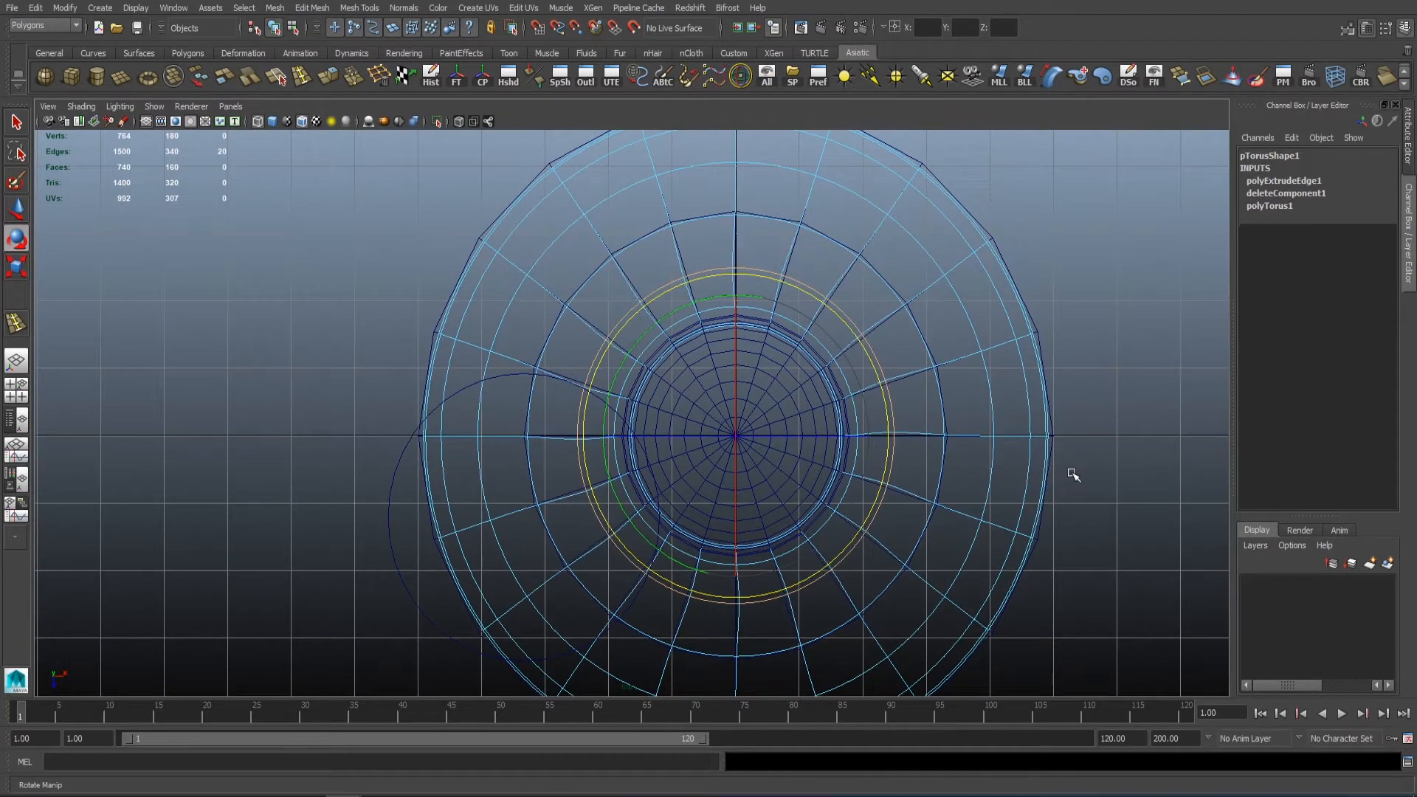
{"action": "middle_click_drag", "start_coordinate": [1070, 474], "coordinate": [1069, 473]}
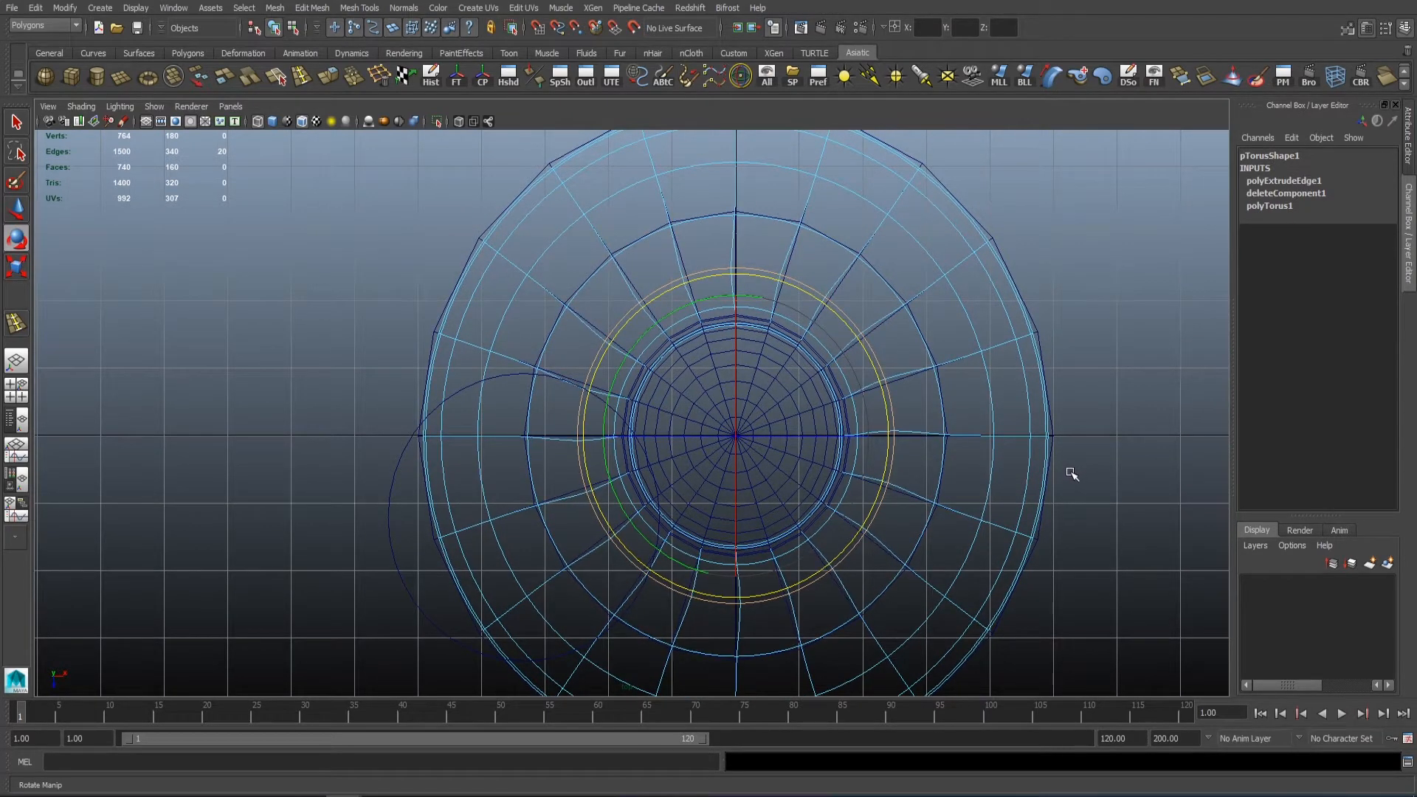
{"action": "right_click_drag", "start_coordinate": [542, 377], "coordinate": [559, 379], "text": "alt"}
{"action": "middle_click_drag", "start_coordinate": [559, 379], "coordinate": [696, 419], "text": "alt"}
{"action": "right_click_drag", "start_coordinate": [1200, 414], "coordinate": [1218, 415], "text": "alt"}
{"action": "middle_click_drag", "start_coordinate": [1217, 415], "coordinate": [1064, 385], "text": "alt"}
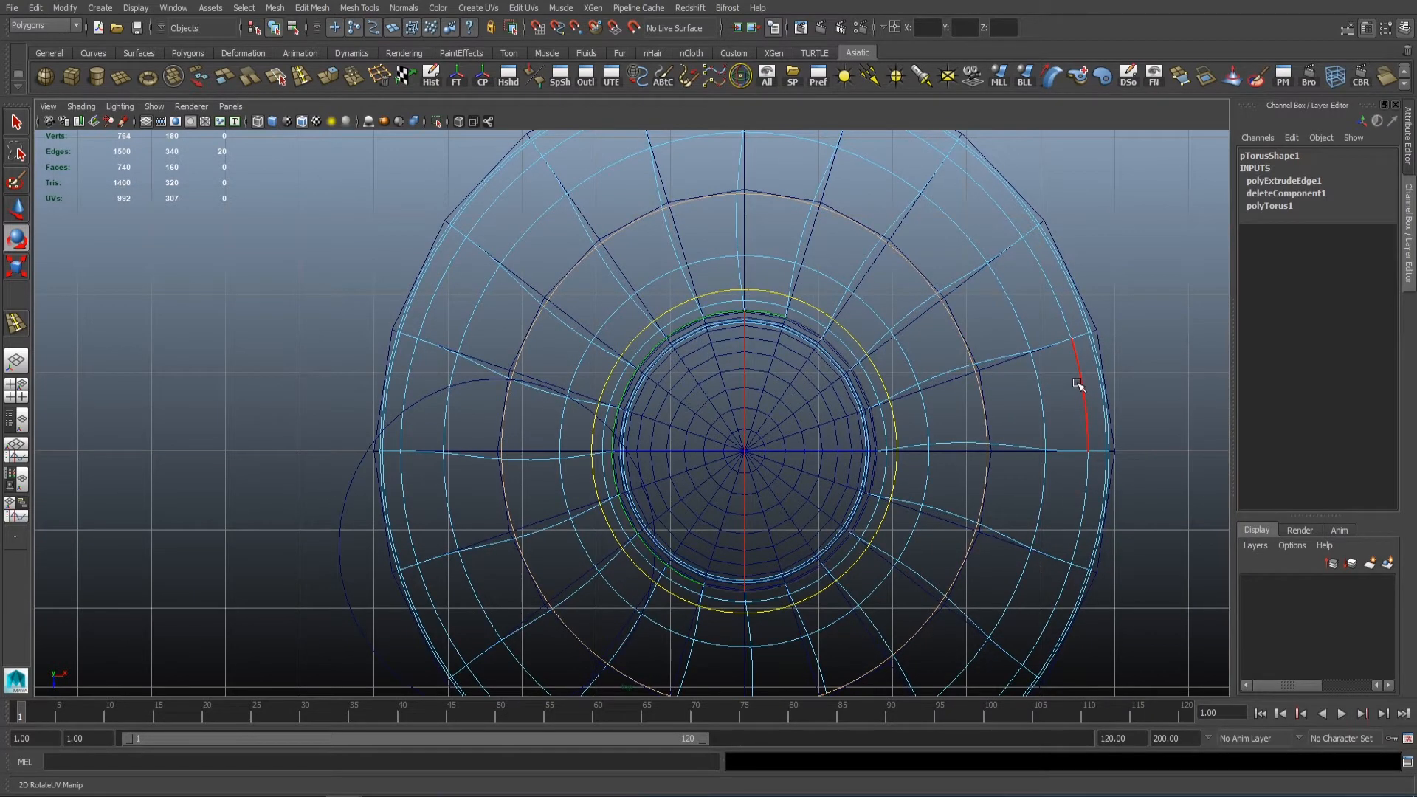
{"action": "right_click_drag", "start_coordinate": [734, 348], "coordinate": [750, 351], "text": "alt"}
{"action": "middle_click_drag", "start_coordinate": [750, 351], "coordinate": [757, 367], "text": "alt"}
{"action": "key", "text": "w"}
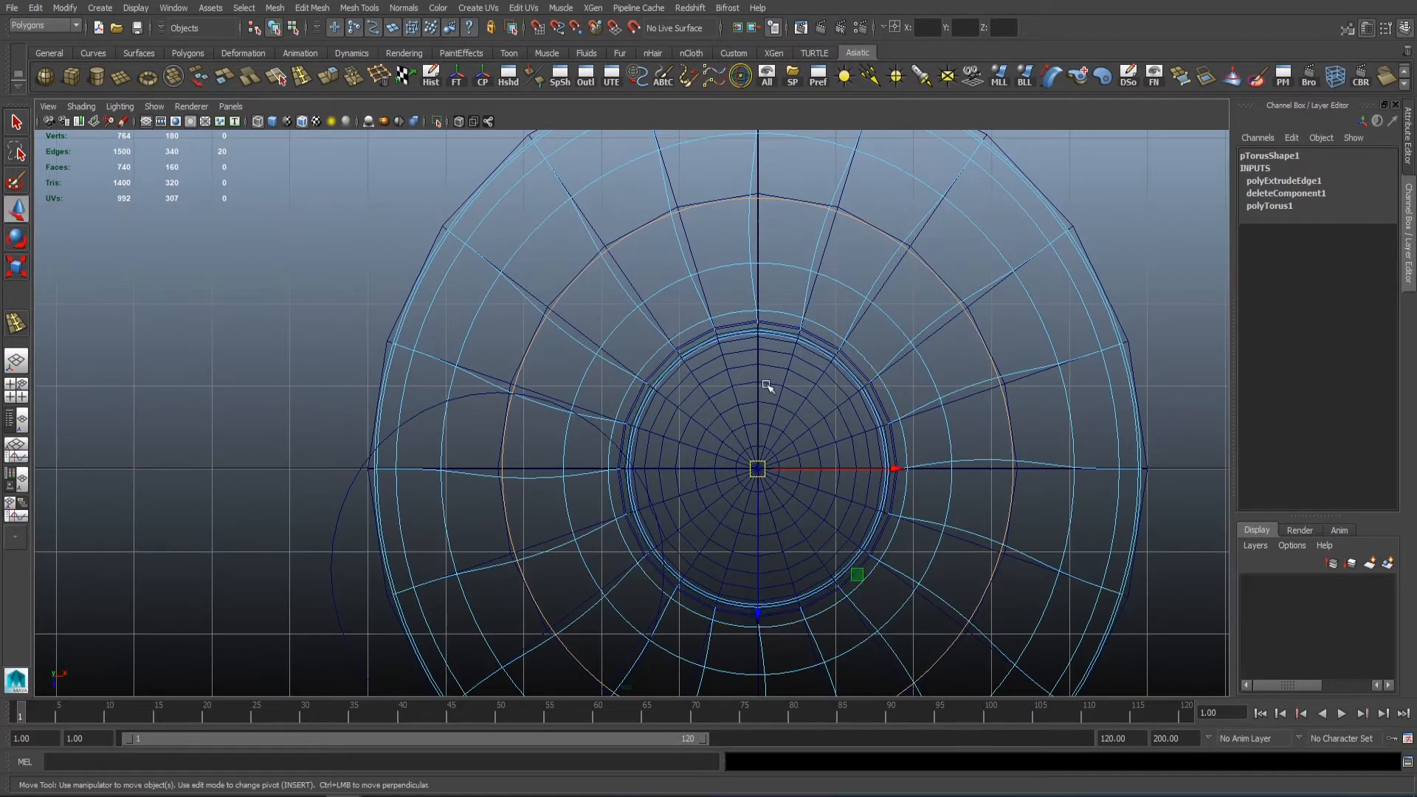
Step: Rotate the torus's upper edge loop next to the central hole around Y toward the guide circle
{"action": "double_click", "coordinate": [615, 408]}
{"action": "middle_click_drag", "start_coordinate": [901, 466], "coordinate": [837, 430], "text": "alt"}
{"action": "right_click_drag", "start_coordinate": [837, 430], "coordinate": [865, 434], "text": "alt"}
{"action": "key", "text": "e"}
{"action": "middle_click_drag", "start_coordinate": [1050, 487], "coordinate": [1033, 476]}
Step: Turn off the torus's smooth preview and readjust the rotation of the edge loop between the hole and the crest
{"action": "key", "text": "1"}
{"action": "middle_click_drag", "start_coordinate": [745, 413], "coordinate": [760, 419], "text": "alt"}
{"action": "right_click_drag", "start_coordinate": [760, 419], "coordinate": [777, 422], "text": "alt"}
{"action": "key", "text": "w"}
{"action": "key", "text": "e"}
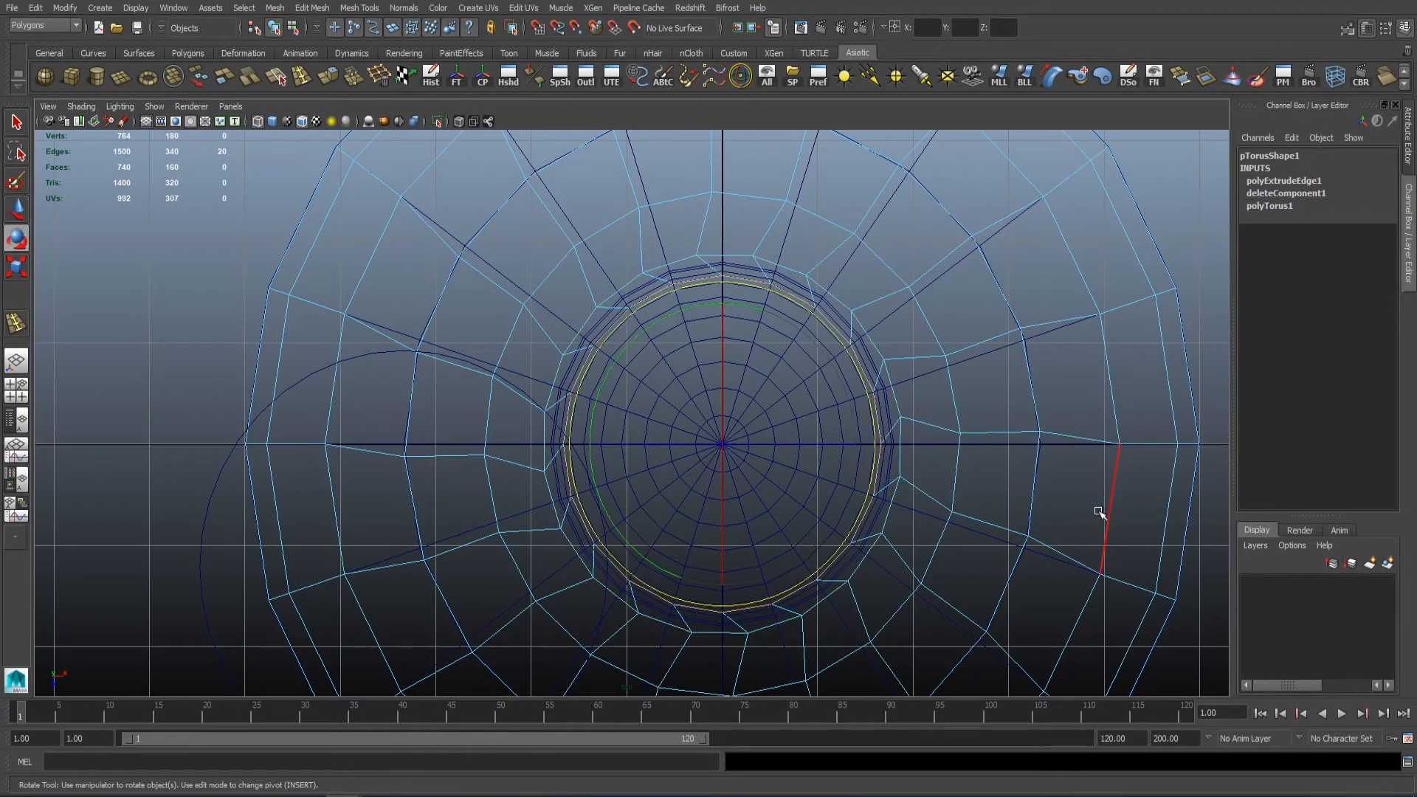
{"action": "double_click", "coordinate": [512, 341]}
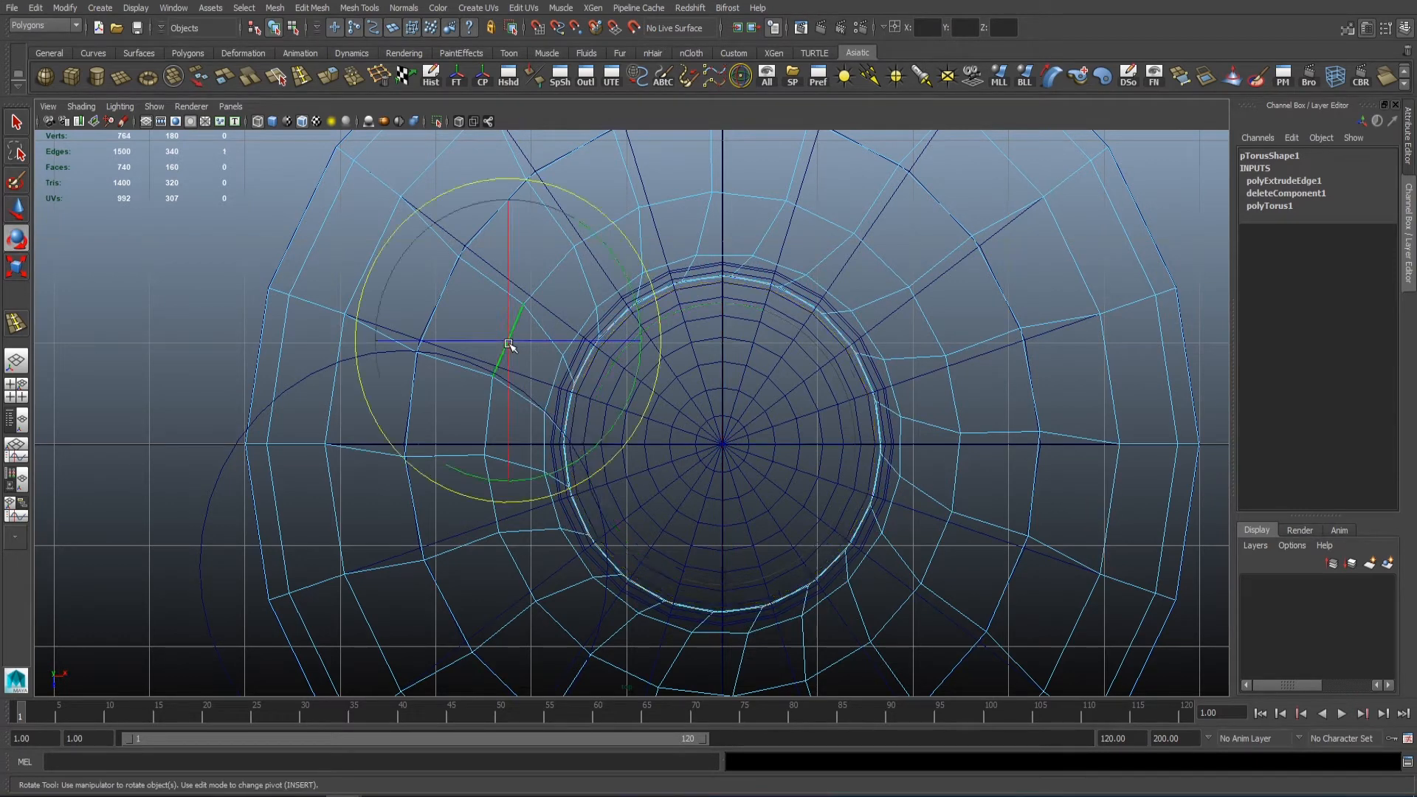
{"action": "middle_click_drag", "start_coordinate": [1049, 391], "coordinate": [1050, 398]}
Step: Rotate the edge loop just outside the torus's crest around Y to continue the twist along the guide circle
{"action": "middle_click_drag", "start_coordinate": [376, 301], "coordinate": [603, 355], "text": "alt"}
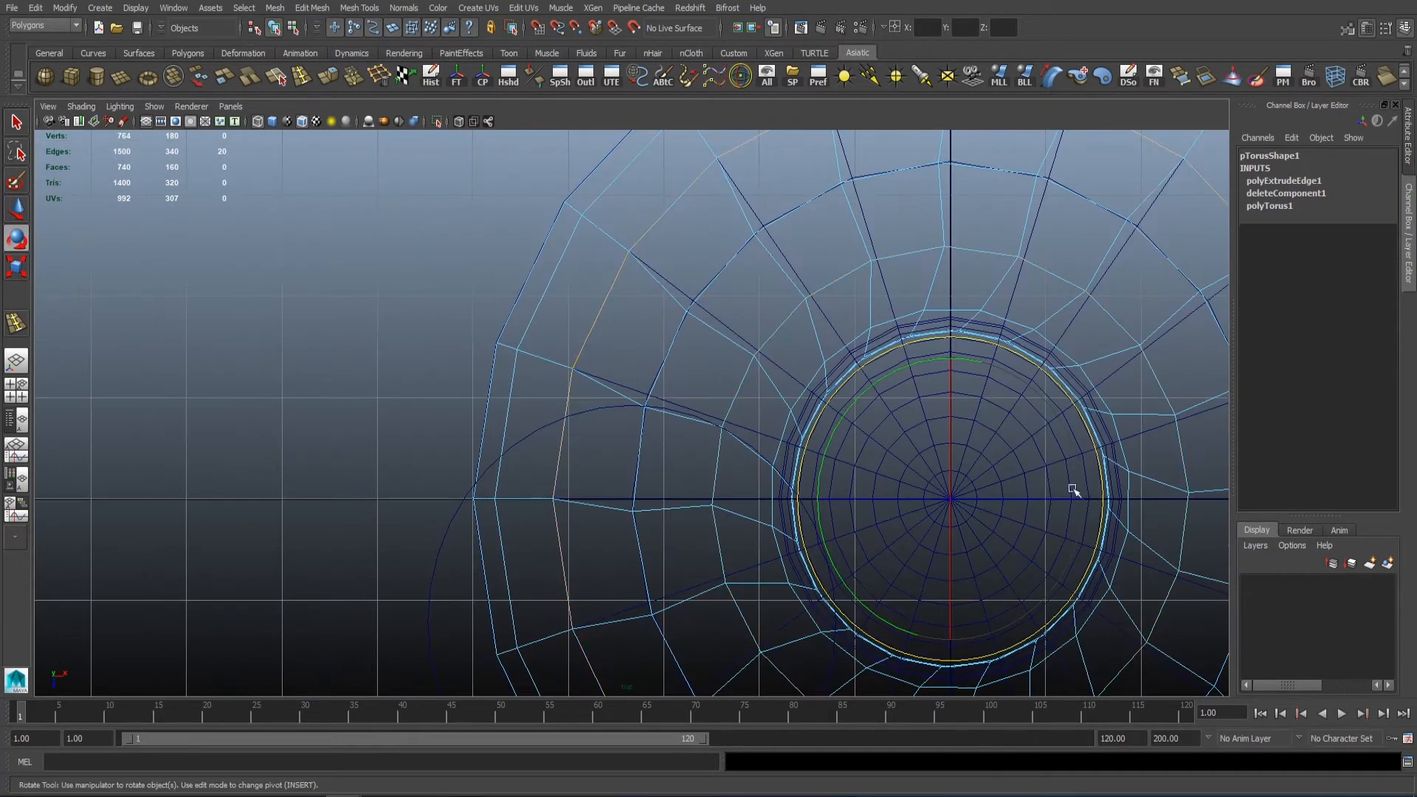
{"action": "middle_click_drag", "start_coordinate": [1072, 490], "coordinate": [1207, 551]}
{"action": "middle_click_drag", "start_coordinate": [773, 505], "coordinate": [794, 358], "text": "alt"}
Step: Rotate the torus's two outermost edge loops together around Y to carry the twist down the outer side
{"action": "double_click", "coordinate": [516, 317]}
{"action": "right_click_drag", "start_coordinate": [794, 358], "coordinate": [750, 391], "text": "alt"}
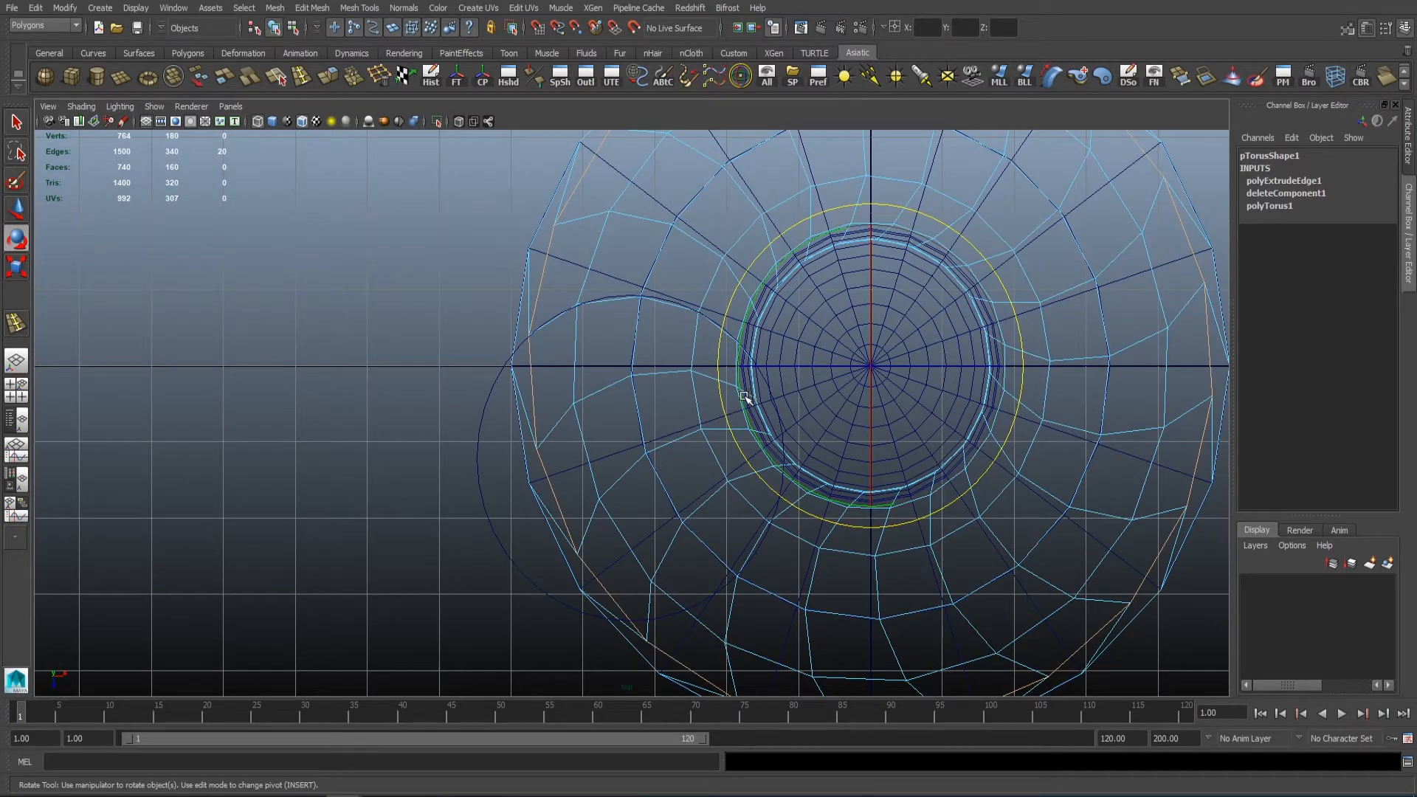
{"action": "key", "text": "space"}
{"action": "key", "text": "space"}
{"action": "left_click_drag", "start_coordinate": [744, 397], "coordinate": [547, 463], "text": "alt"}
{"action": "double_click", "coordinate": [547, 463], "text": "shift"}
{"action": "key", "text": "space"}
{"action": "key", "text": "space"}
{"action": "left_click_drag", "start_coordinate": [752, 268], "coordinate": [730, 327]}
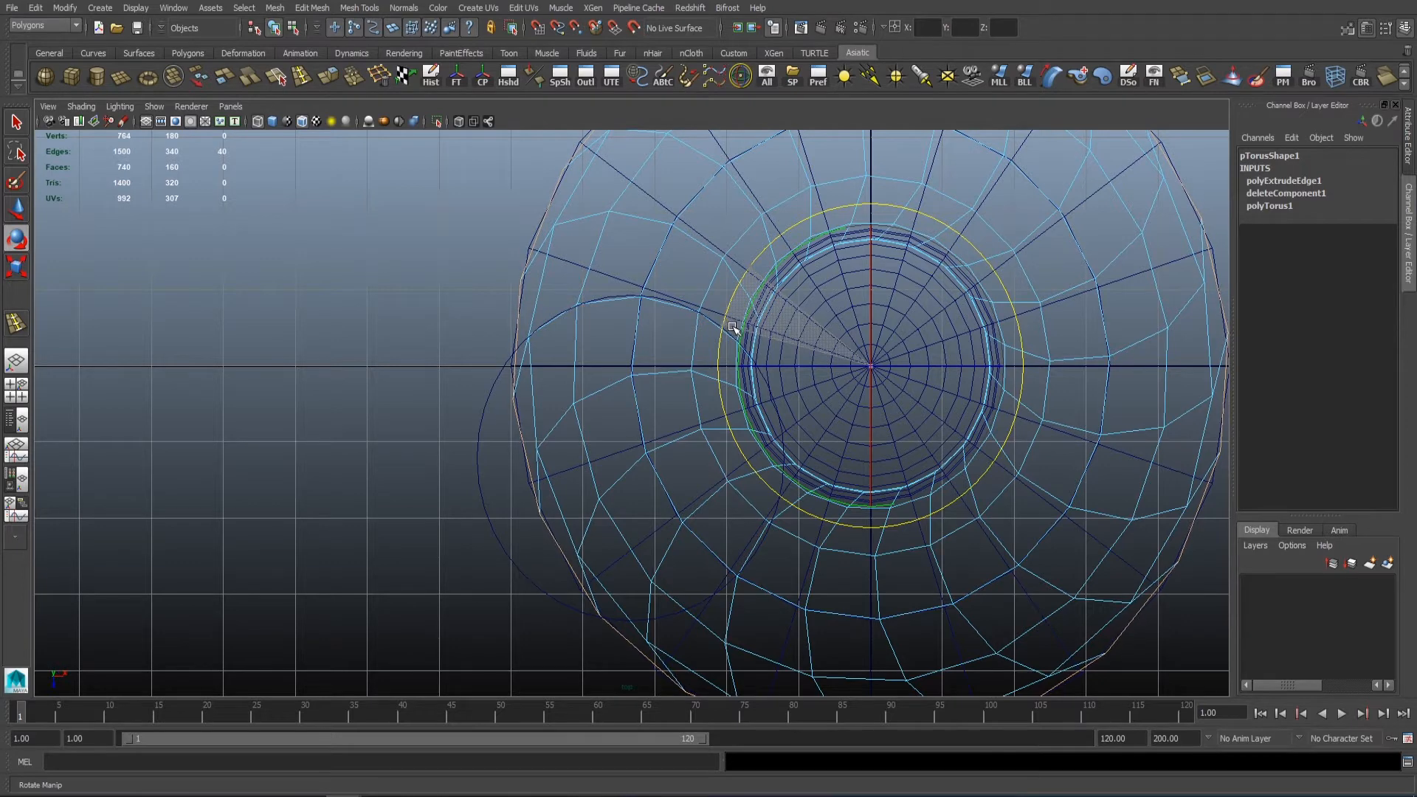
{"action": "left_click_drag", "start_coordinate": [734, 331], "coordinate": [732, 332]}
Step: Fine-tune the twist of the single outer edge loop and select the edge loop between the hole and the crest
{"action": "left_click_drag", "start_coordinate": [755, 284], "coordinate": [735, 289]}
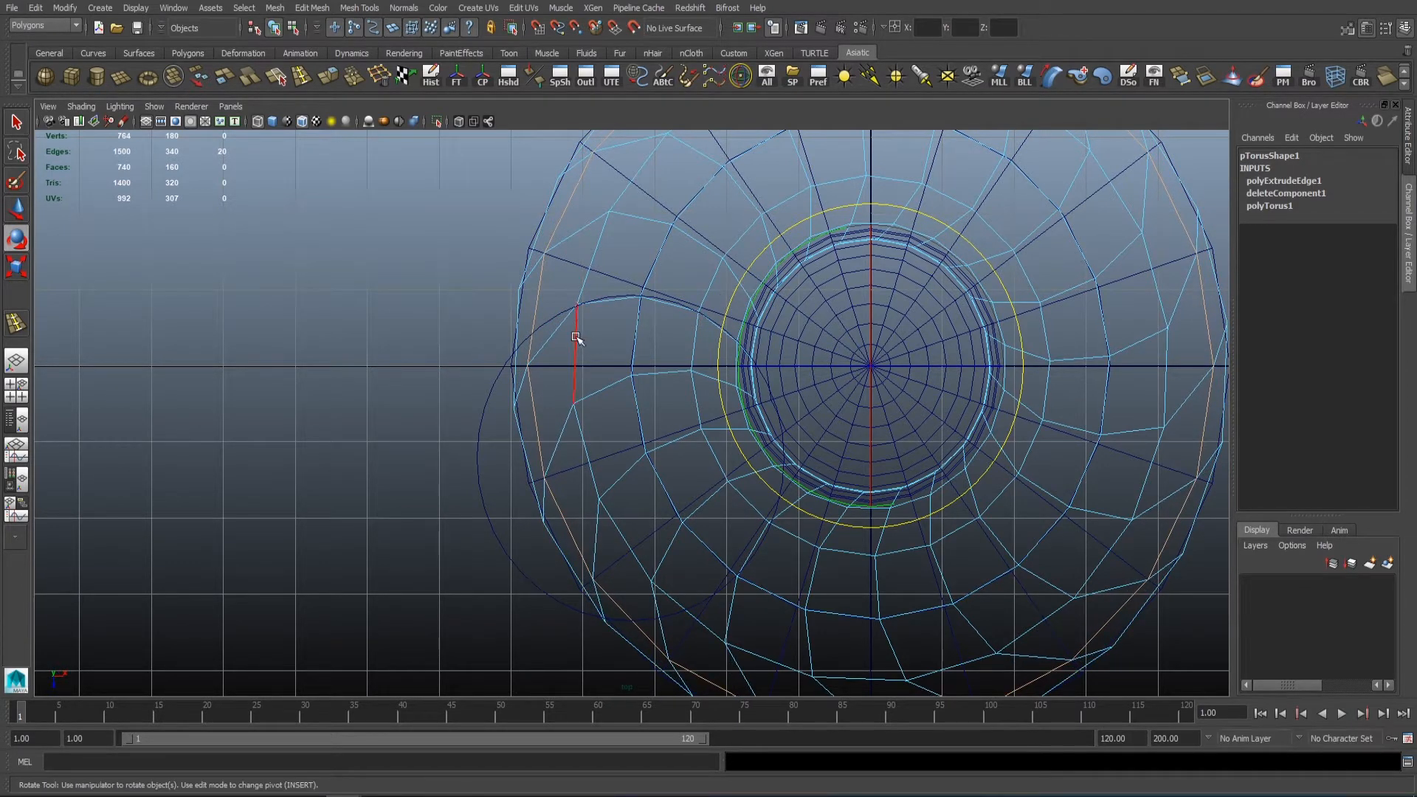
{"action": "mouse_move", "coordinate": [720, 401]}
{"action": "left_mouse_down"}
{"action": "mouse_move", "coordinate": [696, 341]}
{"action": "mouse_move", "coordinate": [717, 381]}
{"action": "left_mouse_up"}
{"action": "right_click_drag", "start_coordinate": [709, 326], "coordinate": [692, 336], "text": "alt"}
{"action": "key", "text": "w"}
{"action": "key", "text": "space"}
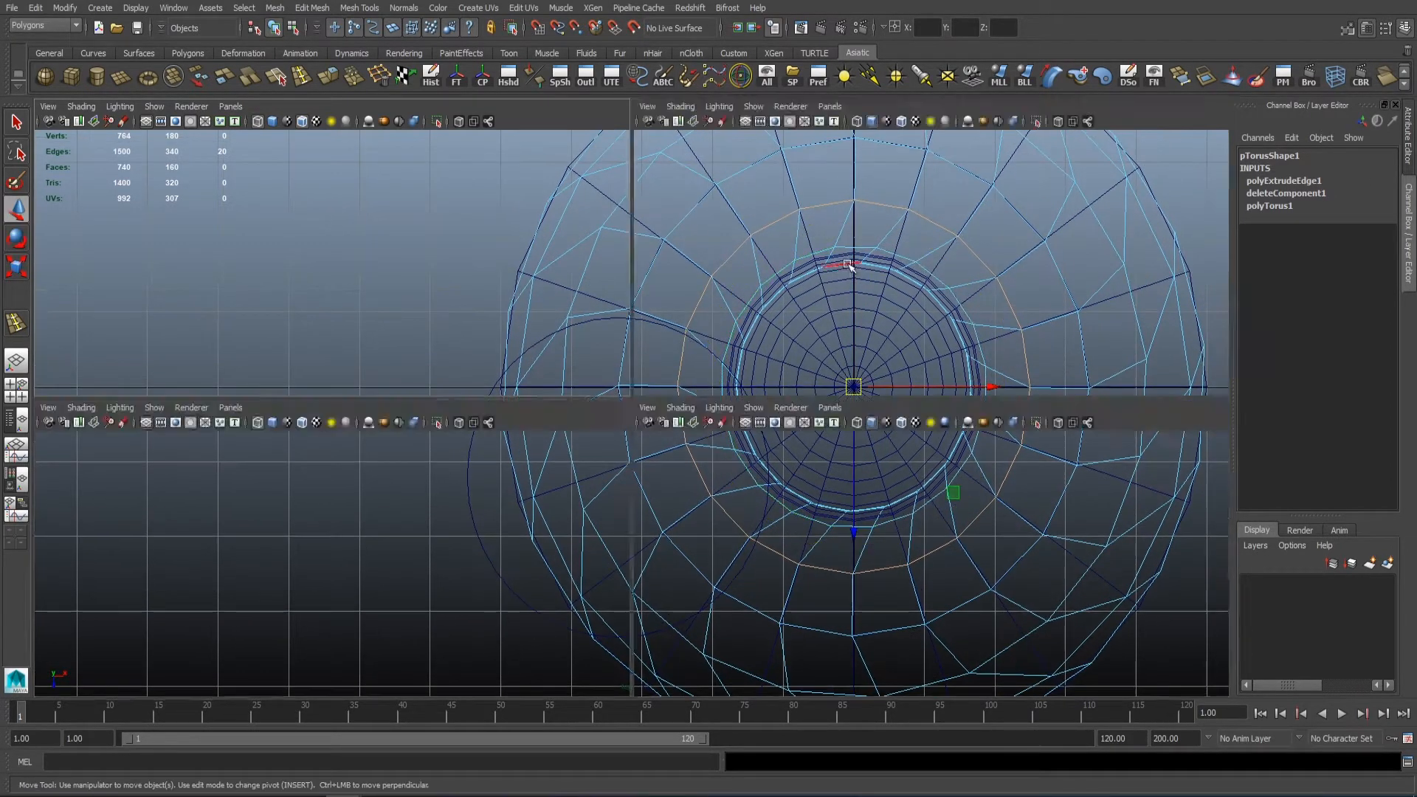
Step: Return the torus to object mode in the perspective view and display it without smooth preview
{"action": "key", "text": "space"}
{"action": "left_click_drag", "start_coordinate": [834, 318], "coordinate": [649, 380], "text": "alt"}
{"action": "right_click_drag", "start_coordinate": [649, 379], "coordinate": [675, 354]}
{"action": "mouse_move", "coordinate": [627, 373]}
{"action": "left_mouse_down", "text": "alt"}
{"action": "mouse_move", "coordinate": [702, 368]}
{"action": "mouse_move", "coordinate": [632, 427]}
{"action": "mouse_move", "coordinate": [582, 347]}
{"action": "mouse_move", "coordinate": [622, 396]}
{"action": "left_mouse_up", "text": "alt"}
{"action": "left_click", "coordinate": [703, 369]}
{"action": "right_click_drag", "start_coordinate": [622, 396], "coordinate": [553, 372], "text": "alt"}
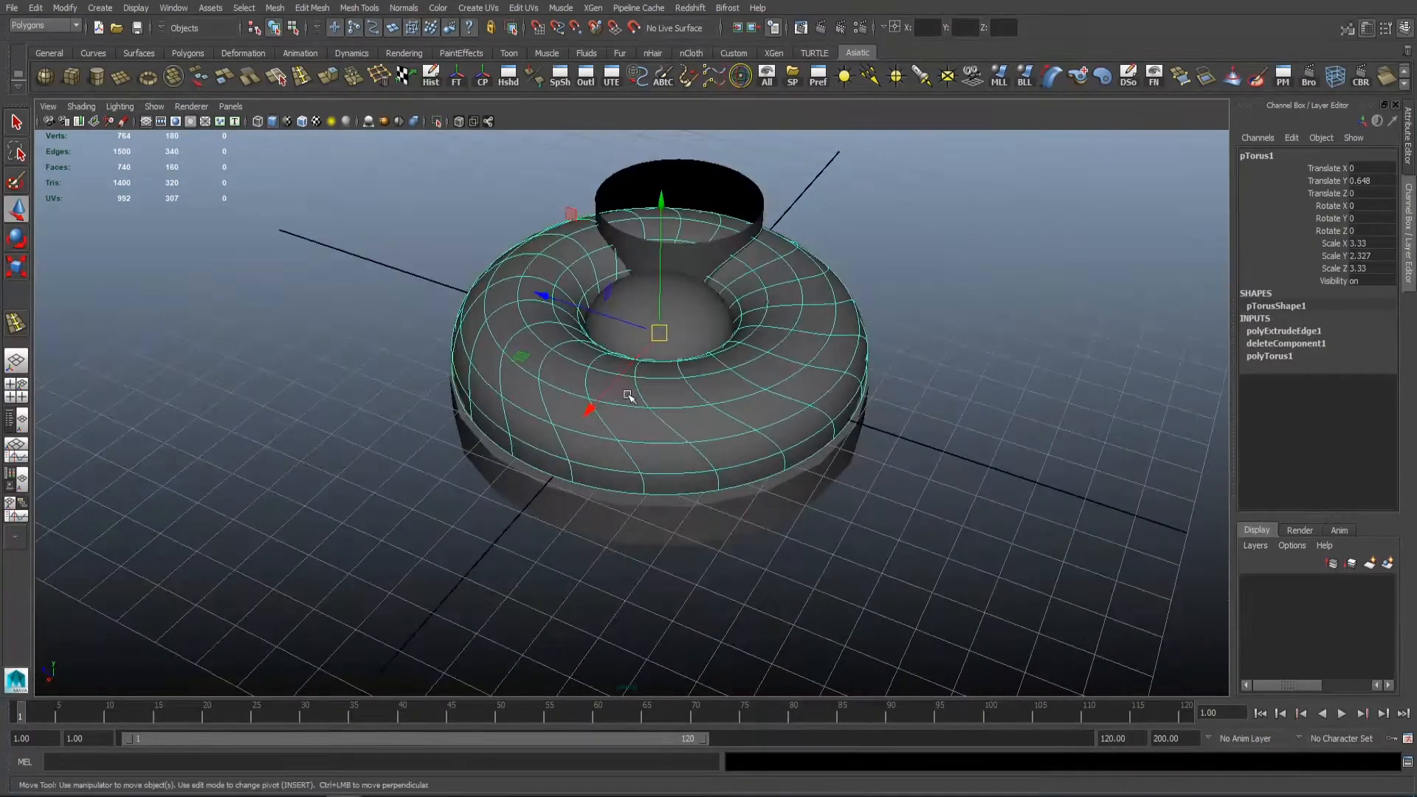
{"action": "key", "text": "1"}
{"action": "left_click_drag", "start_coordinate": [897, 402], "coordinate": [830, 373], "text": "alt"}
{"action": "right_click_drag", "start_coordinate": [721, 389], "coordinate": [740, 449], "text": "alt"}
{"action": "middle_click_drag", "start_coordinate": [725, 462], "coordinate": [655, 389], "text": "alt"}
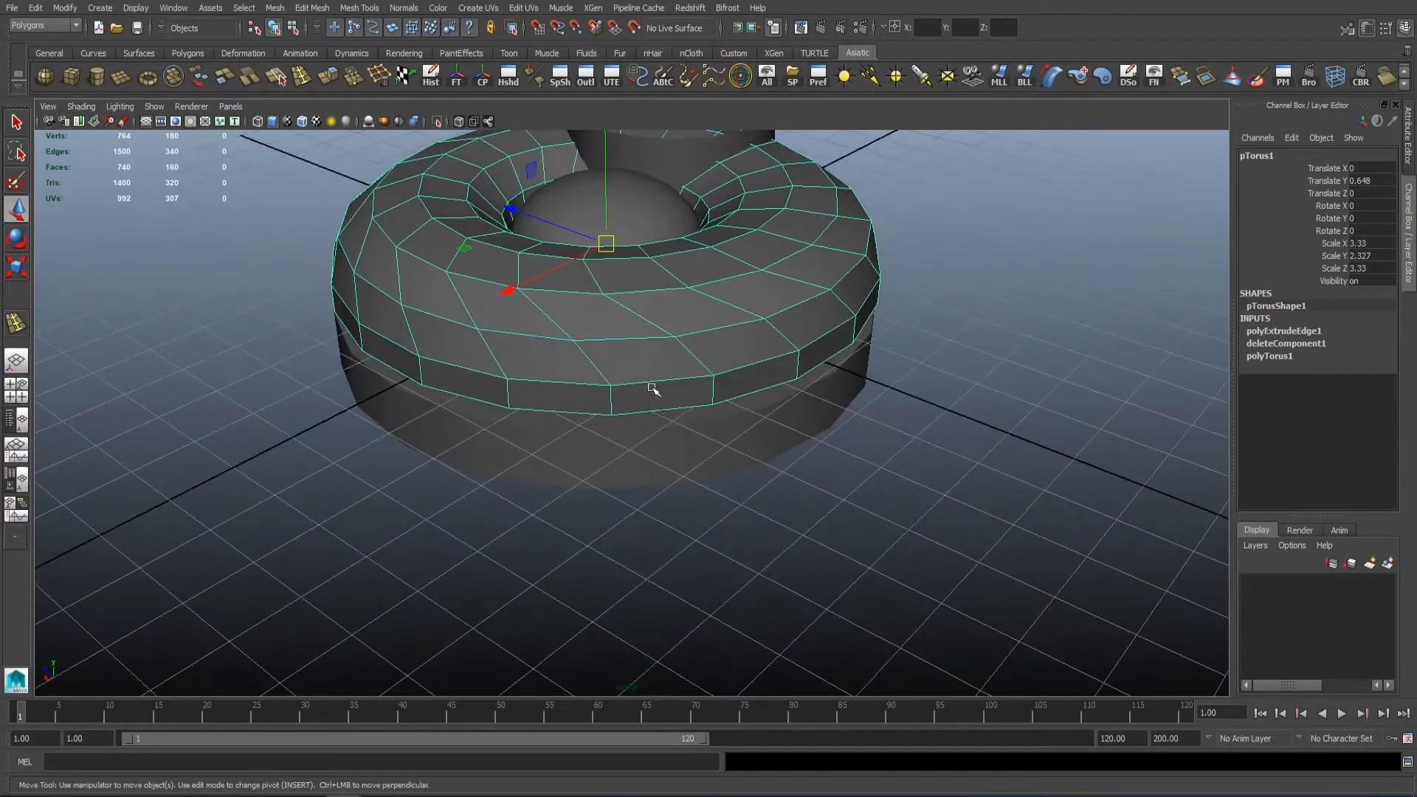
Step: Rotate the torus's lower outer edge loop around Y to extend the twist, and return to object mode
{"action": "right_click_drag", "start_coordinate": [655, 389], "coordinate": [654, 347]}
{"action": "double_click", "coordinate": [645, 411]}
{"action": "middle_click_drag", "start_coordinate": [652, 329], "coordinate": [657, 405], "text": "alt"}
{"action": "key", "text": "e"}
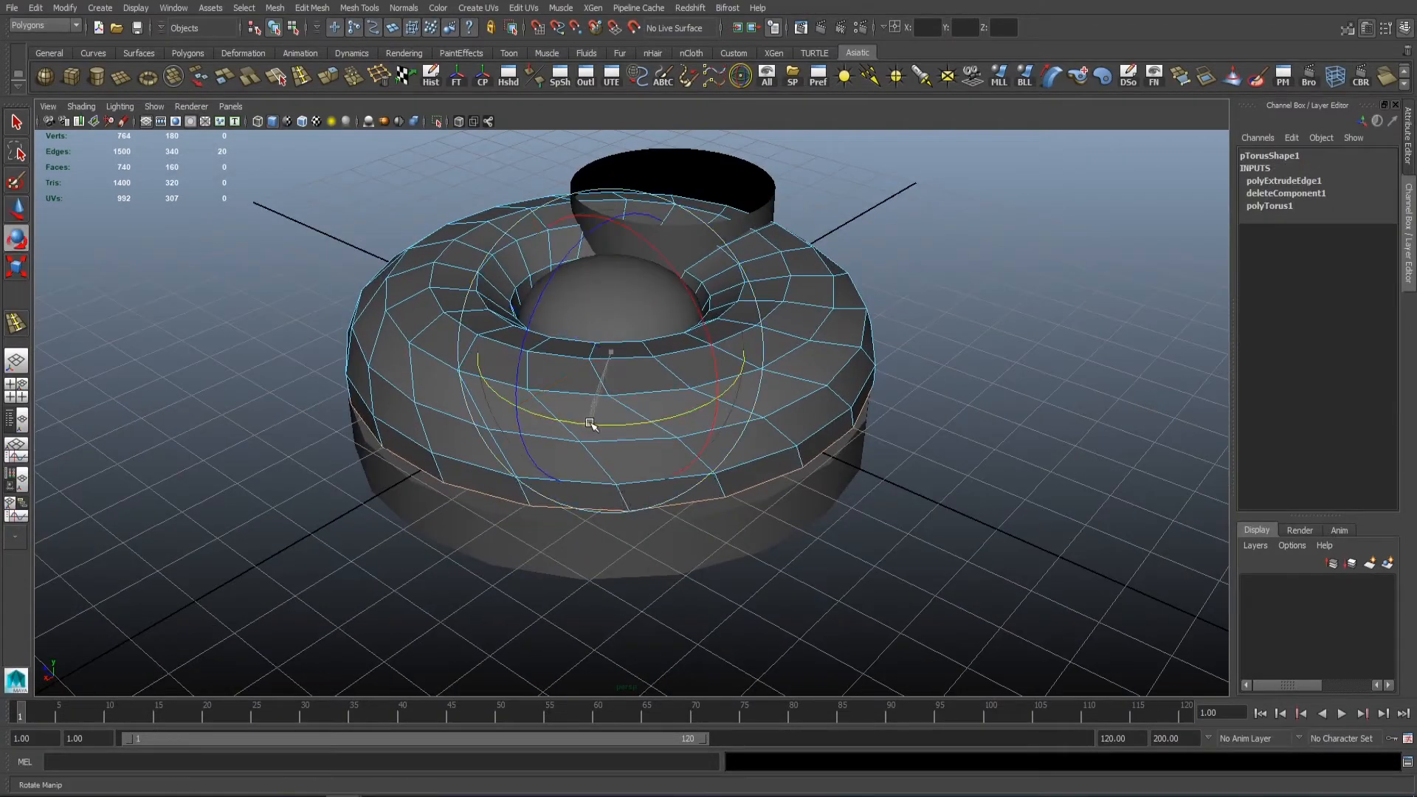
{"action": "left_click_drag", "start_coordinate": [599, 423], "coordinate": [483, 444], "text": "alt"}
{"action": "left_click_drag", "start_coordinate": [609, 378], "coordinate": [622, 481]}
{"action": "left_click", "coordinate": [494, 439]}
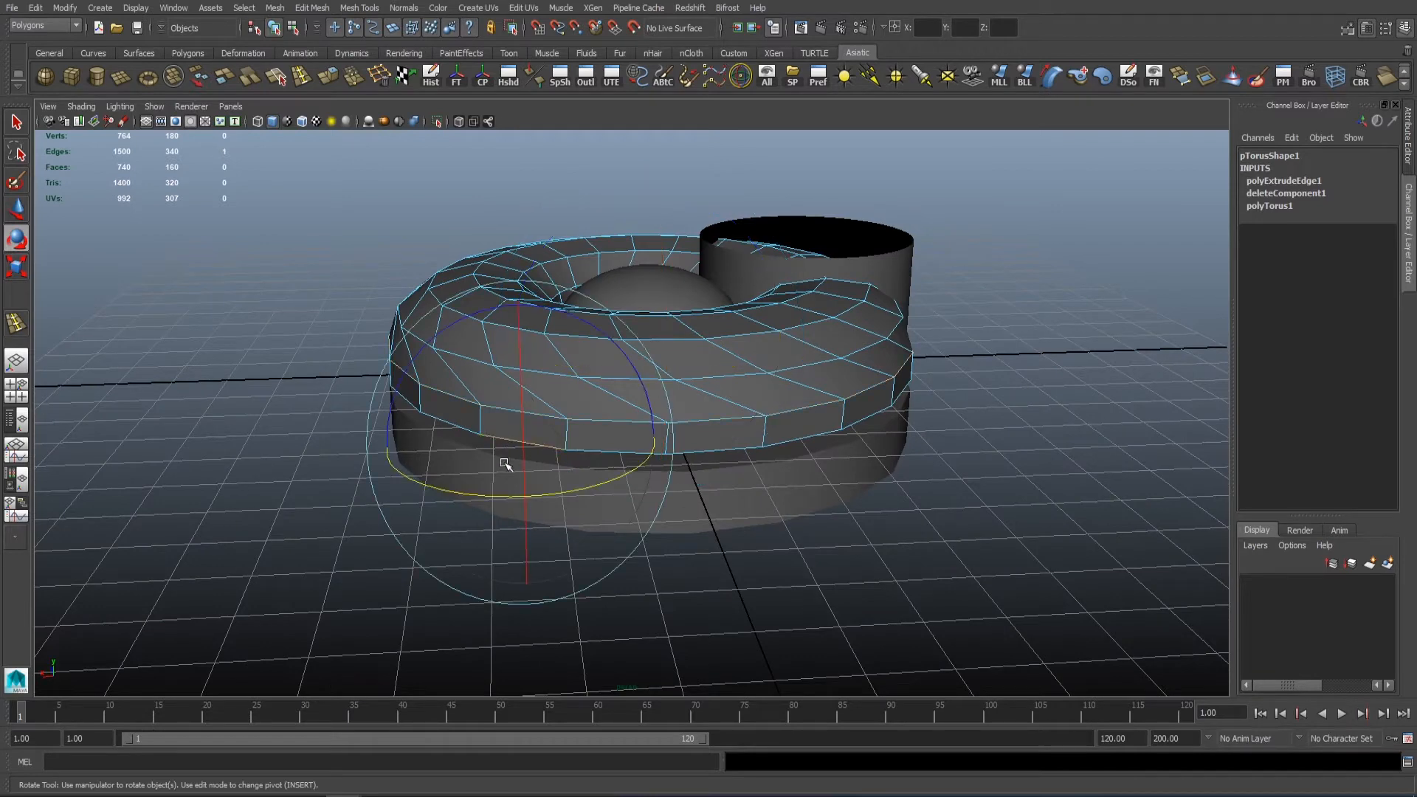
{"action": "double_click", "coordinate": [745, 451]}
{"action": "left_click_drag", "start_coordinate": [643, 400], "coordinate": [797, 480], "text": "alt"}
{"action": "key", "text": "w"}
{"action": "right_click_drag", "start_coordinate": [541, 304], "coordinate": [619, 238]}
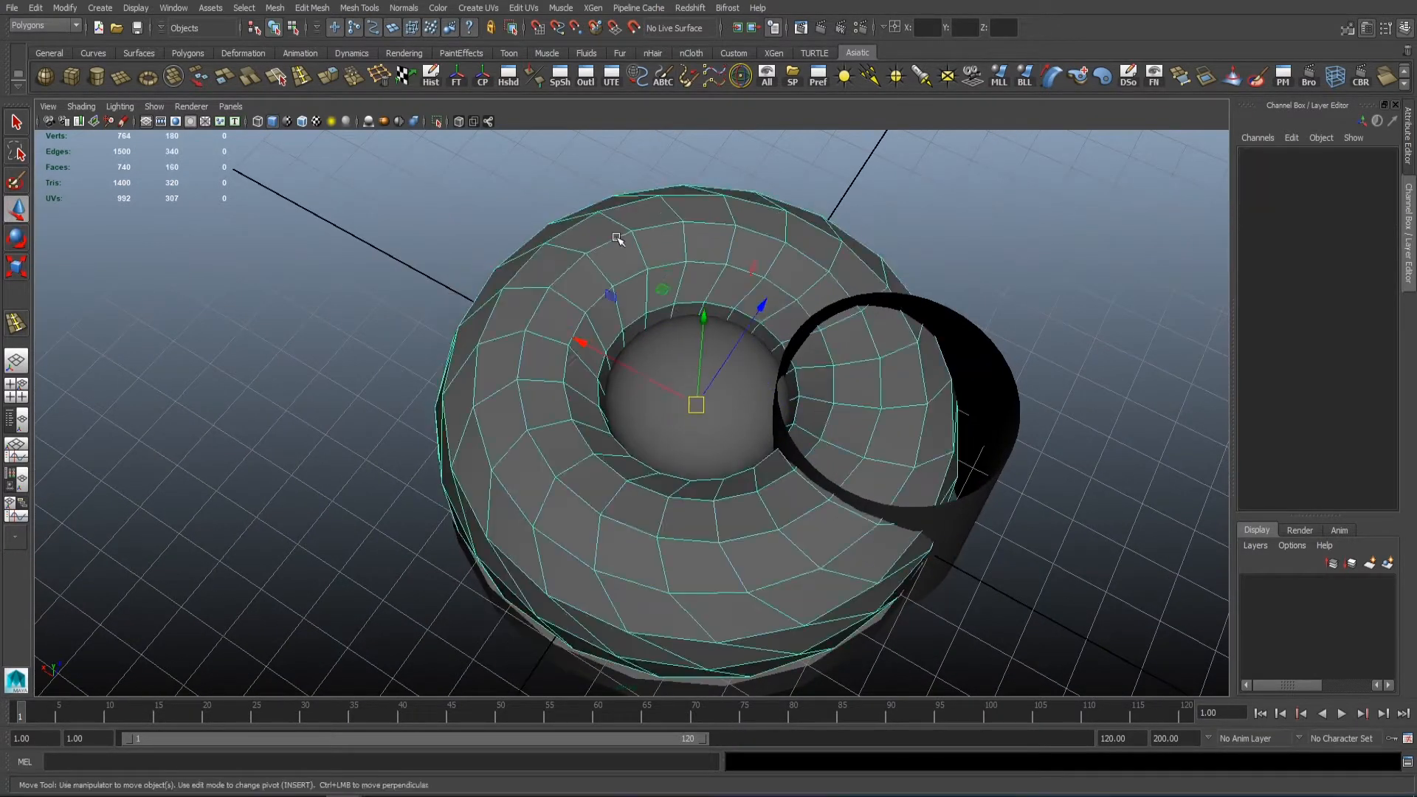
Step: Isolate the torus in the view and rotate the lowest edge loop inside its hole around Y
{"action": "left_click_drag", "start_coordinate": [620, 237], "coordinate": [588, 273], "text": "alt"}
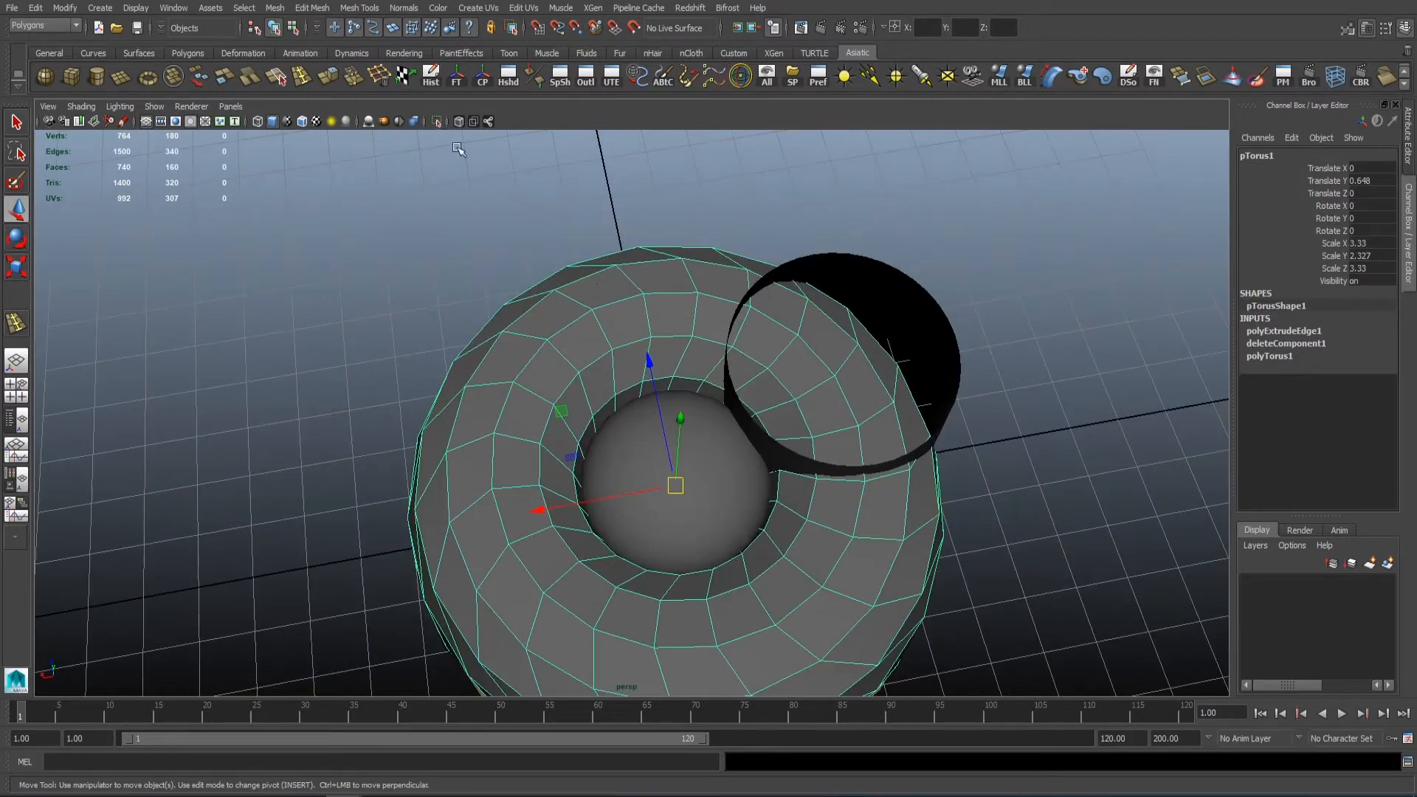
{"action": "left_click", "coordinate": [437, 122]}
{"action": "left_click_drag", "start_coordinate": [649, 398], "coordinate": [626, 325], "text": "alt"}
{"action": "scroll", "coordinate": [626, 326], "scroll_direction": "up", "scroll_amount": 5}
{"action": "right_click_drag", "start_coordinate": [627, 326], "coordinate": [627, 266]}
{"action": "scroll", "coordinate": [669, 459], "scroll_direction": "down", "scroll_amount": 1}
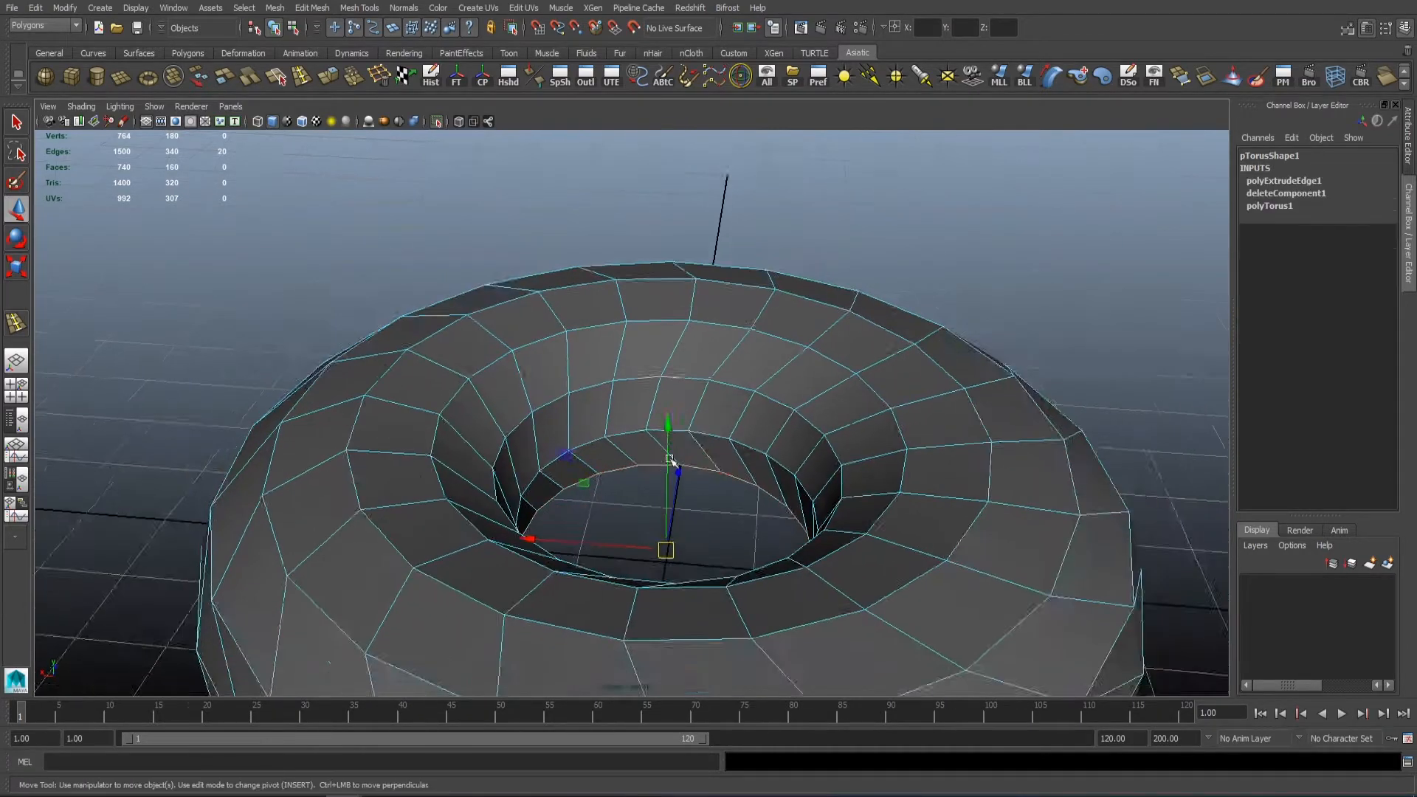
{"action": "key", "text": "e"}
{"action": "left_click_drag", "start_coordinate": [669, 458], "coordinate": [636, 481], "text": "alt"}
{"action": "left_click_drag", "start_coordinate": [640, 622], "coordinate": [743, 477]}
Step: Adjust the rotation of the next edge loop up inside the hole, and return the torus to object mode
{"action": "key", "text": "w"}
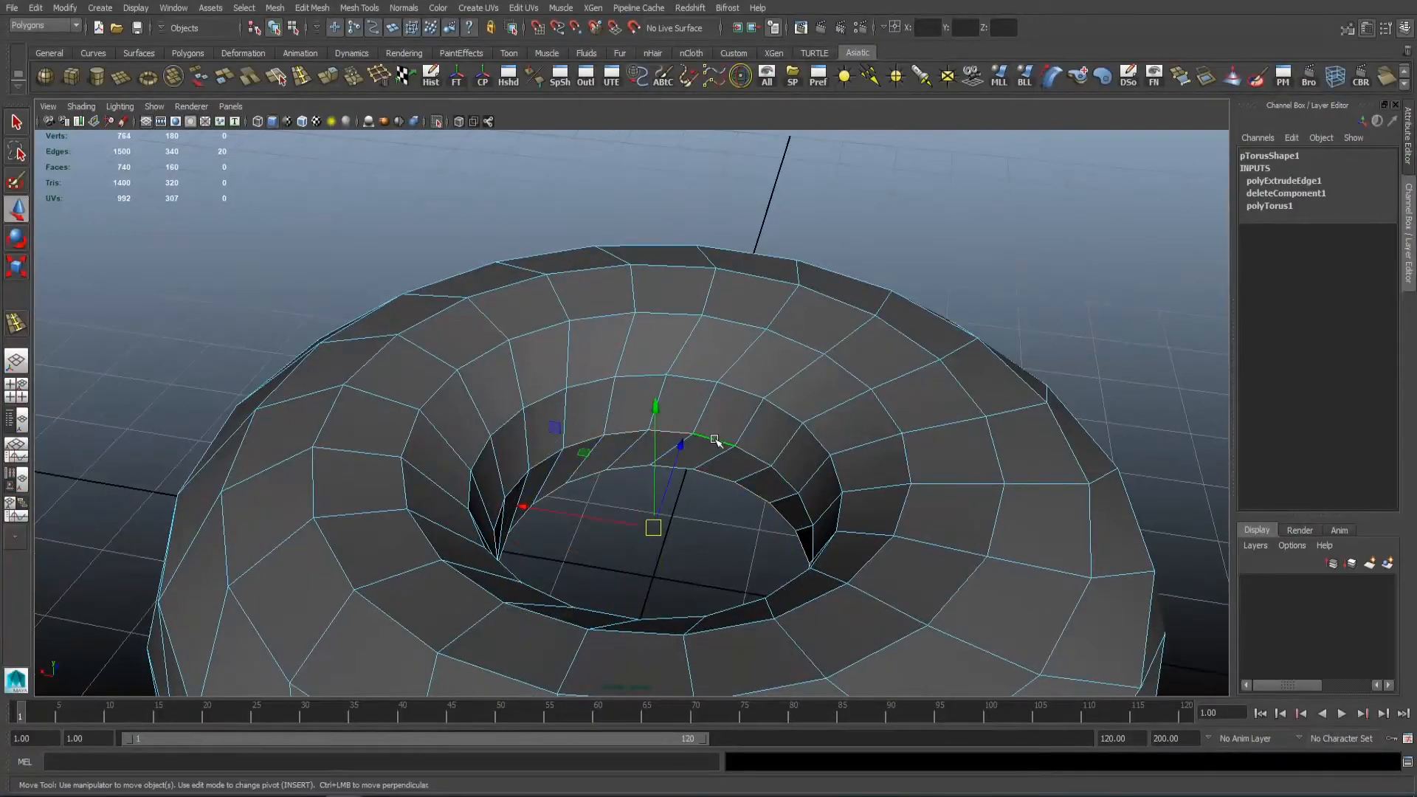
{"action": "key", "text": "e"}
{"action": "left_click_drag", "start_coordinate": [644, 504], "coordinate": [568, 255], "text": "alt"}
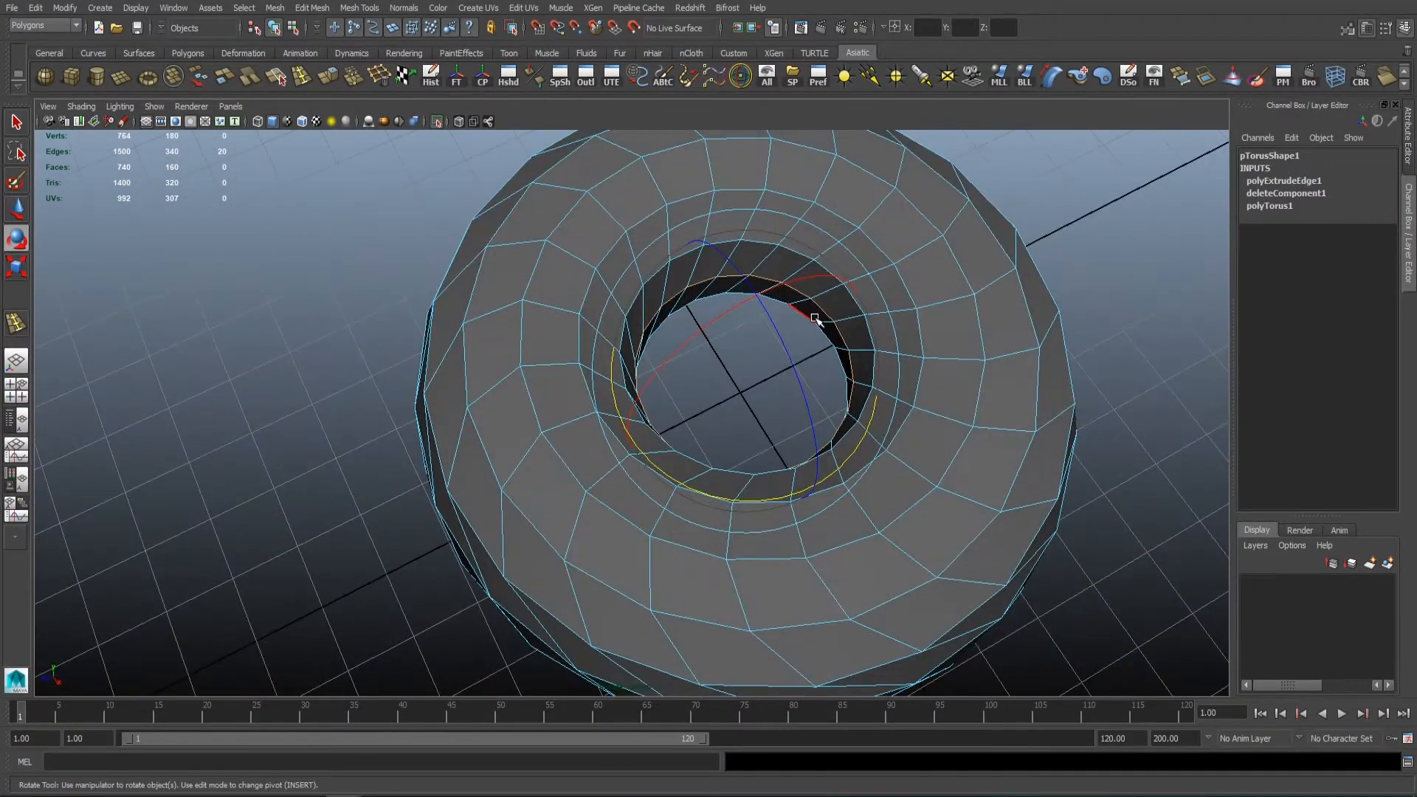
{"action": "left_click_drag", "start_coordinate": [608, 459], "coordinate": [616, 421], "text": "alt"}
{"action": "right_click_drag", "start_coordinate": [617, 420], "coordinate": [591, 401], "text": "alt"}
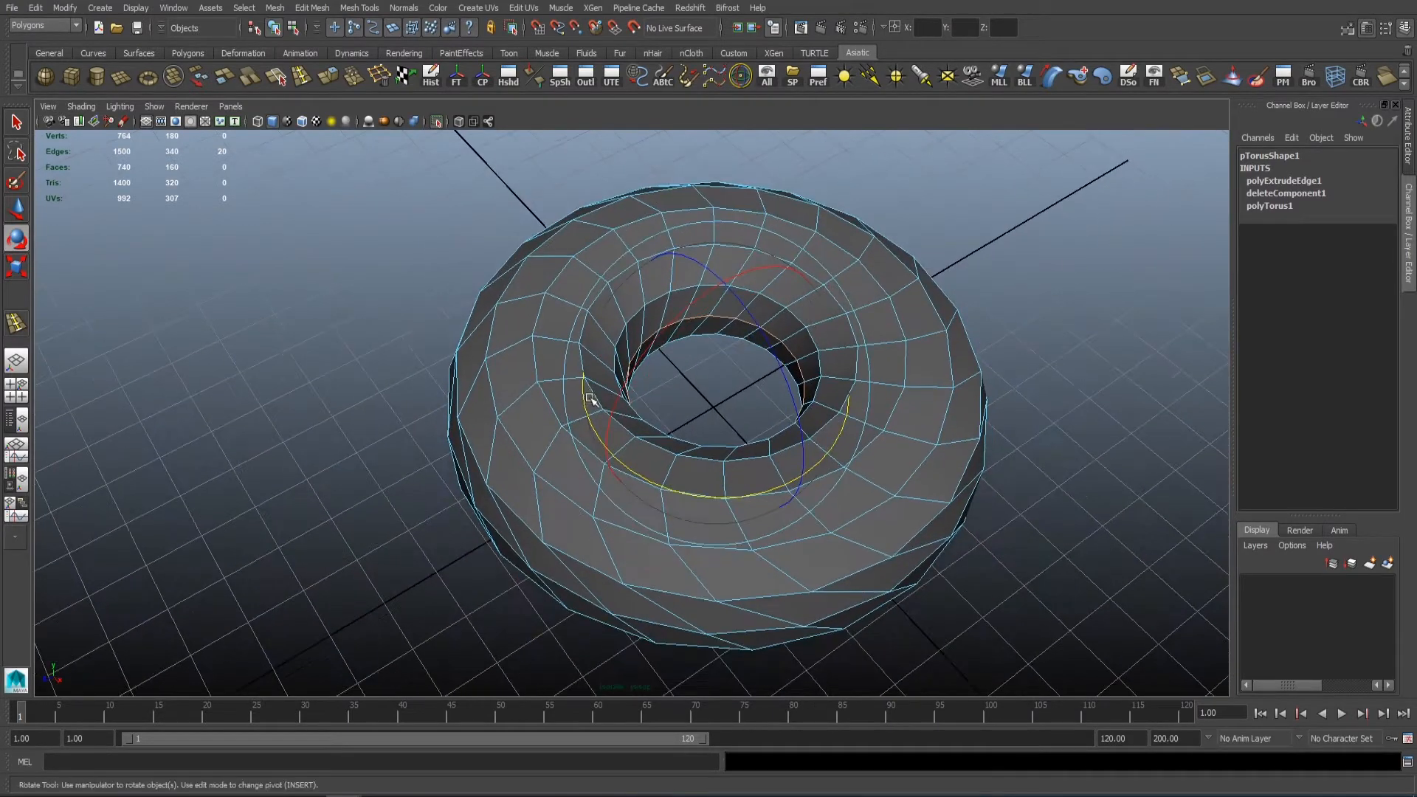
{"action": "key", "text": "w"}
{"action": "right_click_drag", "start_coordinate": [879, 346], "coordinate": [957, 297]}
{"action": "left_click", "coordinate": [871, 354]}
{"action": "left_click_drag", "start_coordinate": [550, 502], "coordinate": [617, 465], "text": "alt"}
{"action": "right_click_drag", "start_coordinate": [617, 465], "coordinate": [668, 476], "text": "alt"}
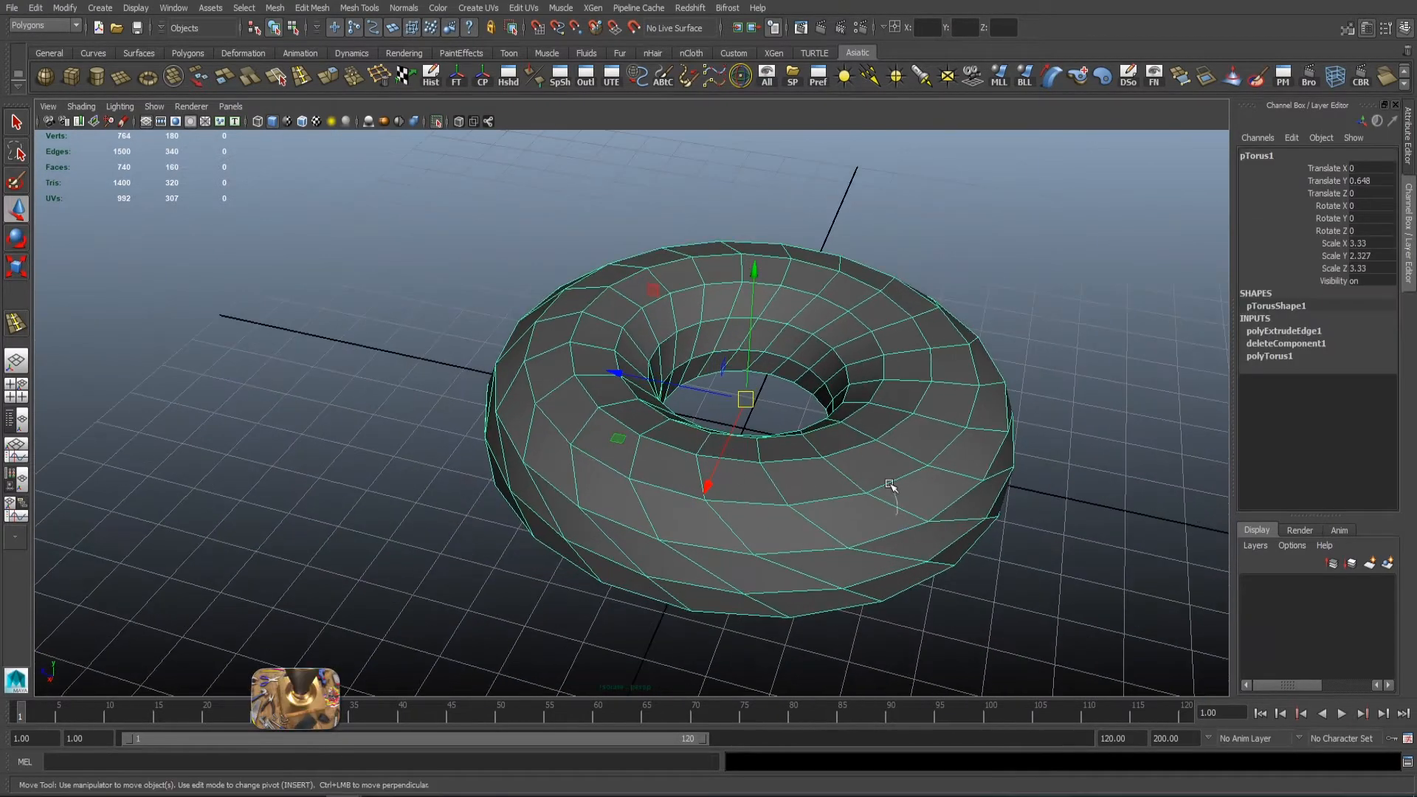
Step: Select all the twisted cross-section edge lines running over the torus from its hole to its outer rim, all the way around
{"action": "right_click_drag", "start_coordinate": [889, 485], "coordinate": [887, 441]}
{"action": "double_click", "coordinate": [884, 509]}
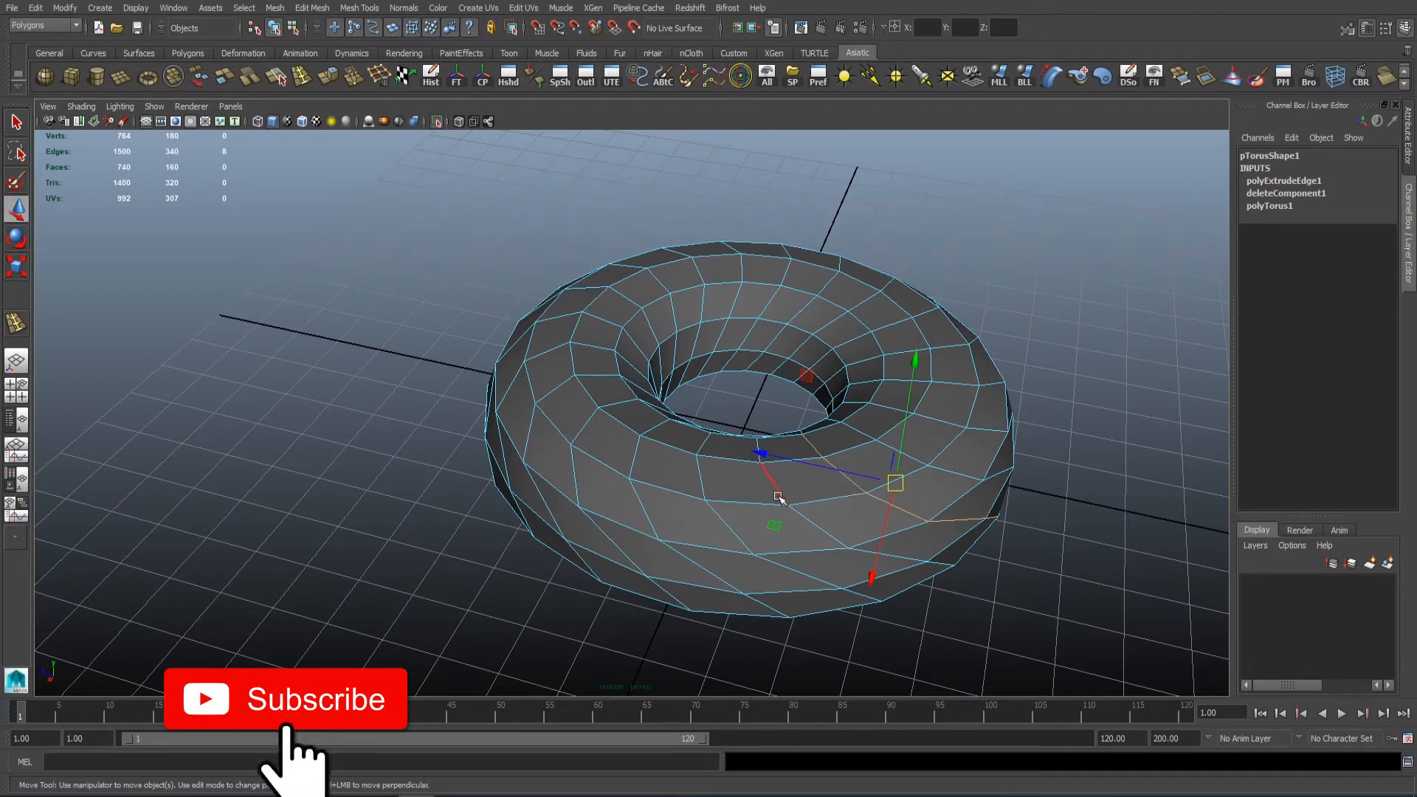
{"action": "double_click", "coordinate": [690, 473], "text": "shift"}
{"action": "double_click", "coordinate": [616, 448], "text": "shift"}
{"action": "mouse_move", "coordinate": [631, 459]}
{"action": "left_mouse_down", "text": "alt"}
{"action": "mouse_move", "coordinate": [639, 436]}
{"action": "mouse_move", "coordinate": [661, 468]}
{"action": "mouse_move", "coordinate": [619, 471]}
{"action": "left_mouse_up", "text": "alt"}
{"action": "double_click", "coordinate": [613, 441], "text": "shift"}
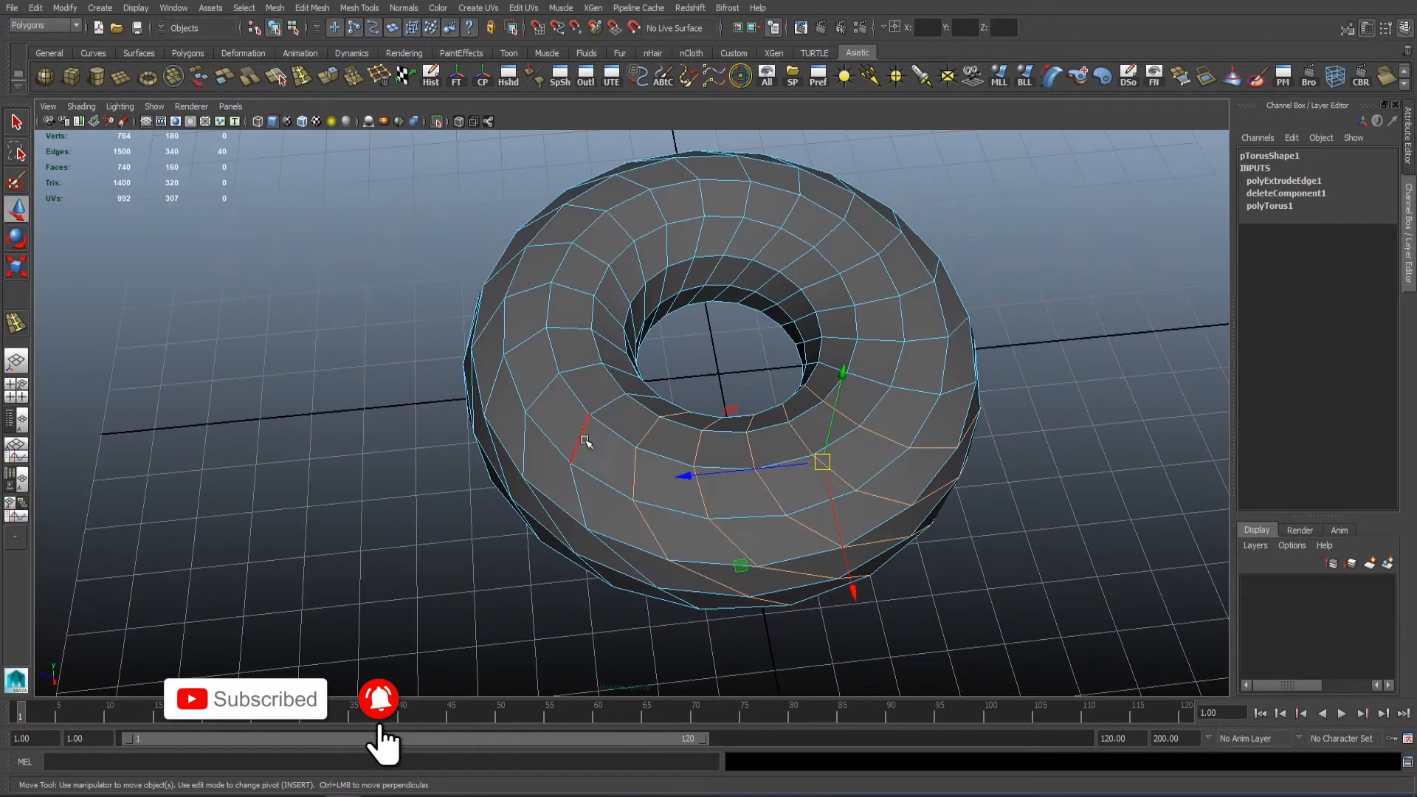
{"action": "double_click", "coordinate": [583, 441], "text": "shift"}
{"action": "double_click", "coordinate": [548, 390], "text": "shift"}
{"action": "left_click_drag", "start_coordinate": [548, 389], "coordinate": [625, 405], "text": "alt"}
{"action": "double_click", "coordinate": [512, 415], "text": "shift"}
{"action": "double_click", "coordinate": [512, 414], "text": "shift"}
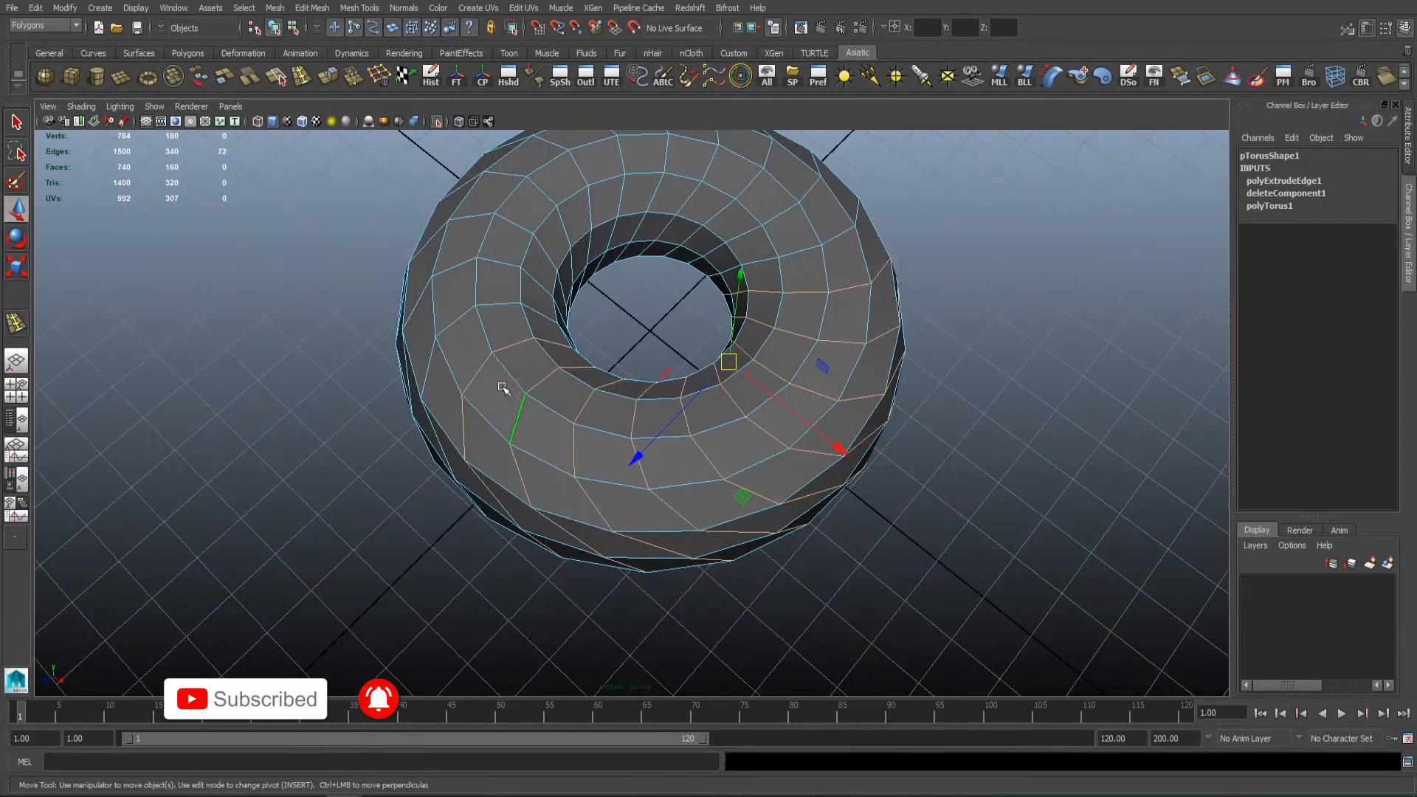
{"action": "left_click_drag", "start_coordinate": [512, 415], "coordinate": [601, 445], "text": "alt"}
{"action": "double_click", "coordinate": [593, 438], "text": "shift"}
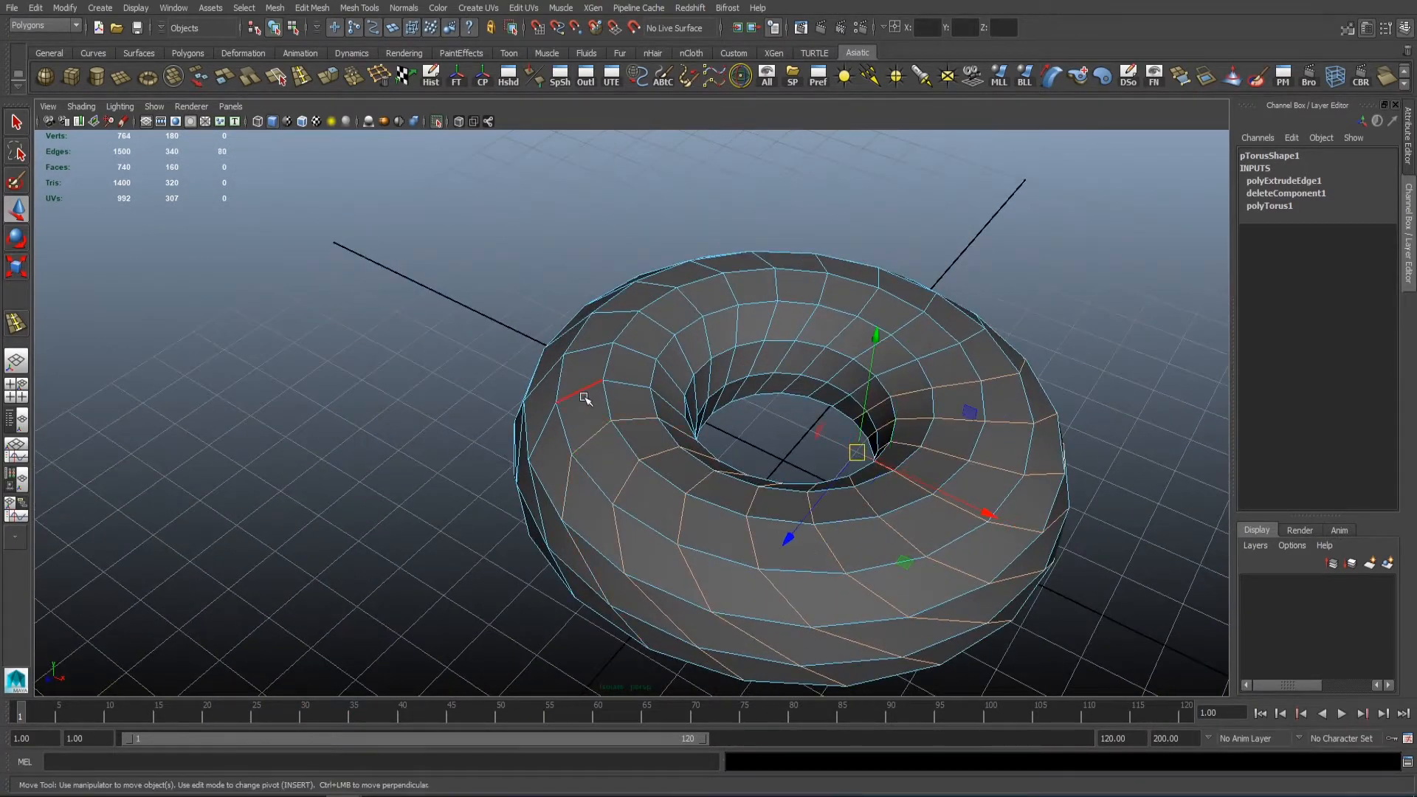
{"action": "double_click", "coordinate": [580, 394], "text": "shift"}
{"action": "double_click", "coordinate": [583, 353], "text": "shift"}
{"action": "left_click_drag", "start_coordinate": [584, 353], "coordinate": [614, 475], "text": "alt"}
{"action": "double_click", "coordinate": [572, 448], "text": "shift"}
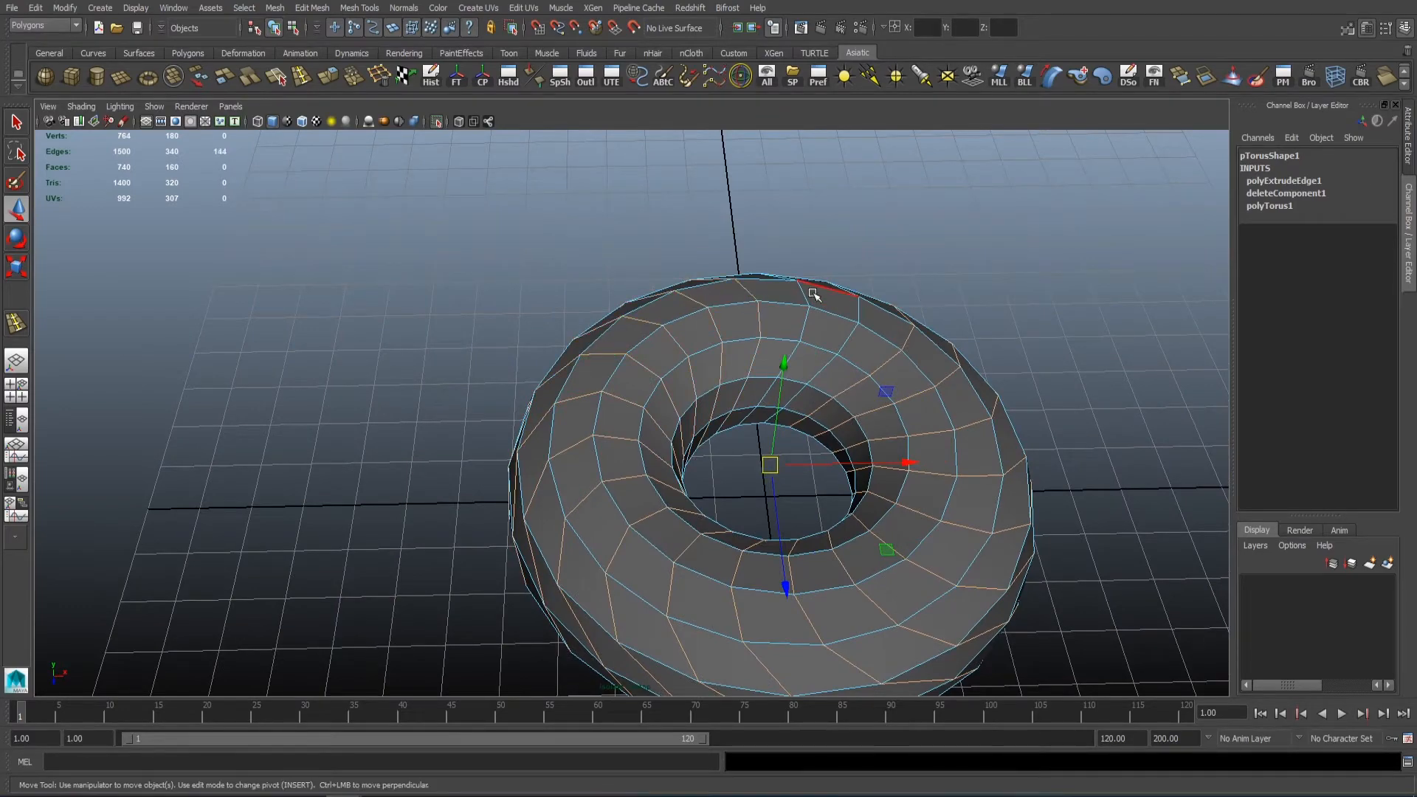
{"action": "left_click_drag", "start_coordinate": [860, 310], "coordinate": [544, 476], "text": "alt"}
Step: Show the Attribute Editor and remove the bottom row of edges from the selection in the front view, returning to perspective
{"action": "key", "text": "ctrl+a"}
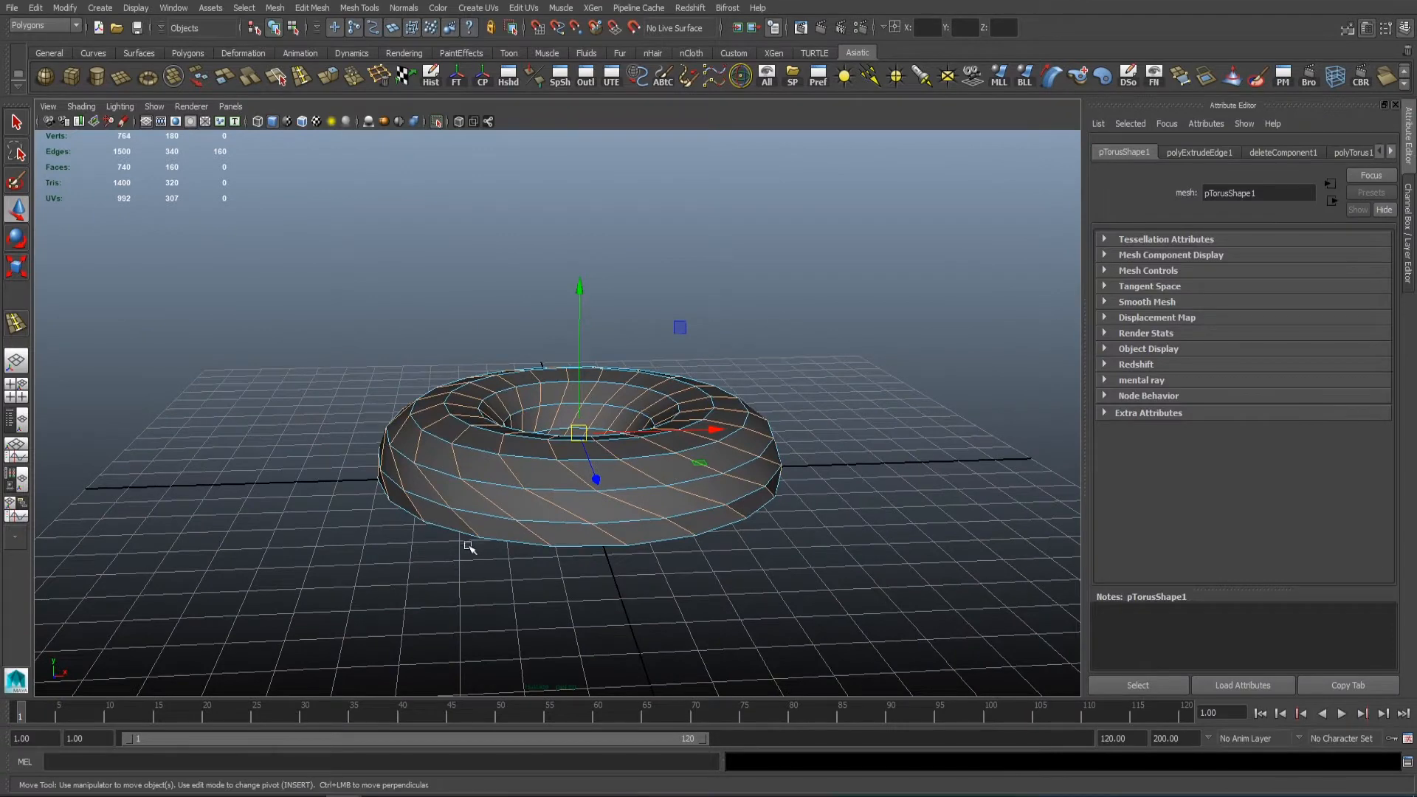
{"action": "key", "text": "space"}
{"action": "key", "text": "space"}
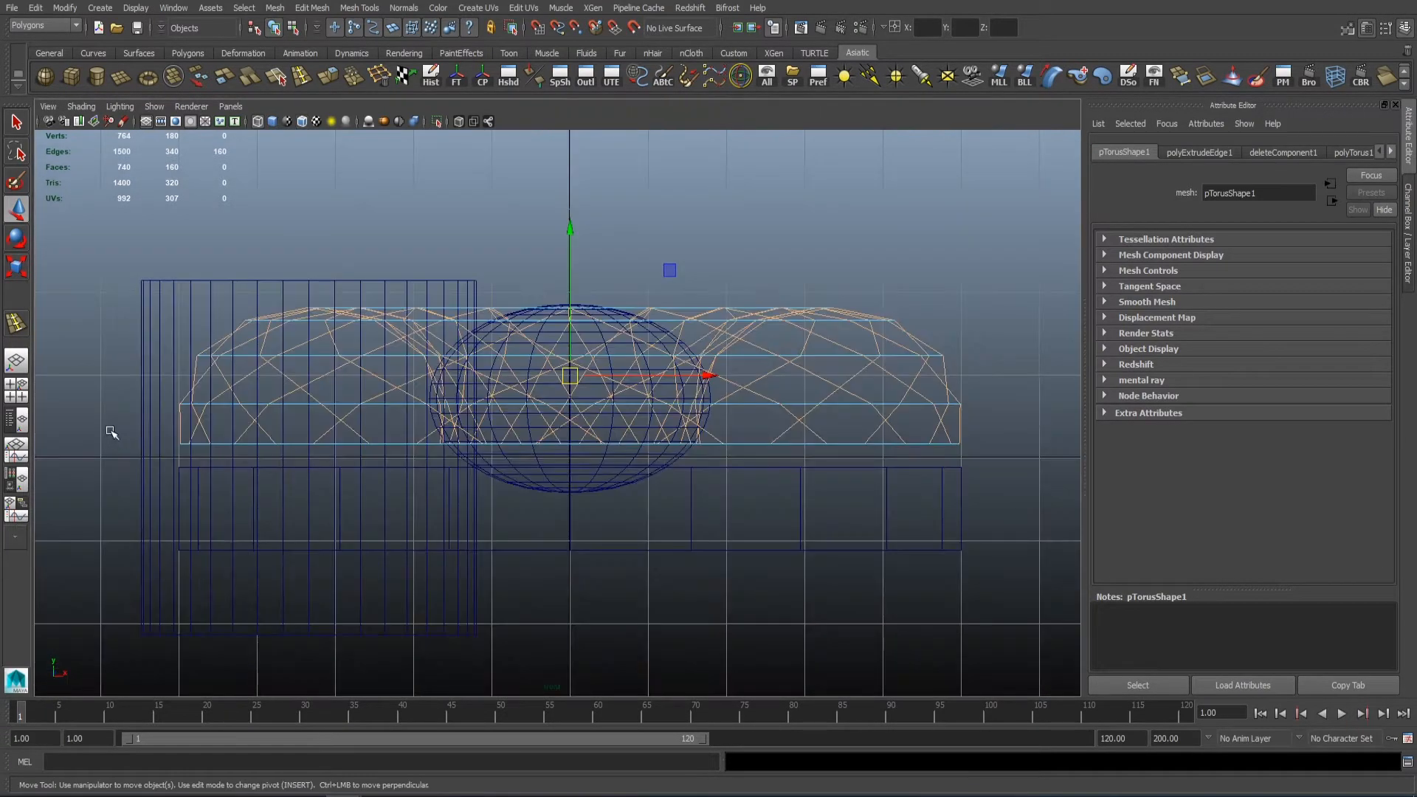
{"action": "key", "text": "space"}
{"action": "key", "text": "space"}
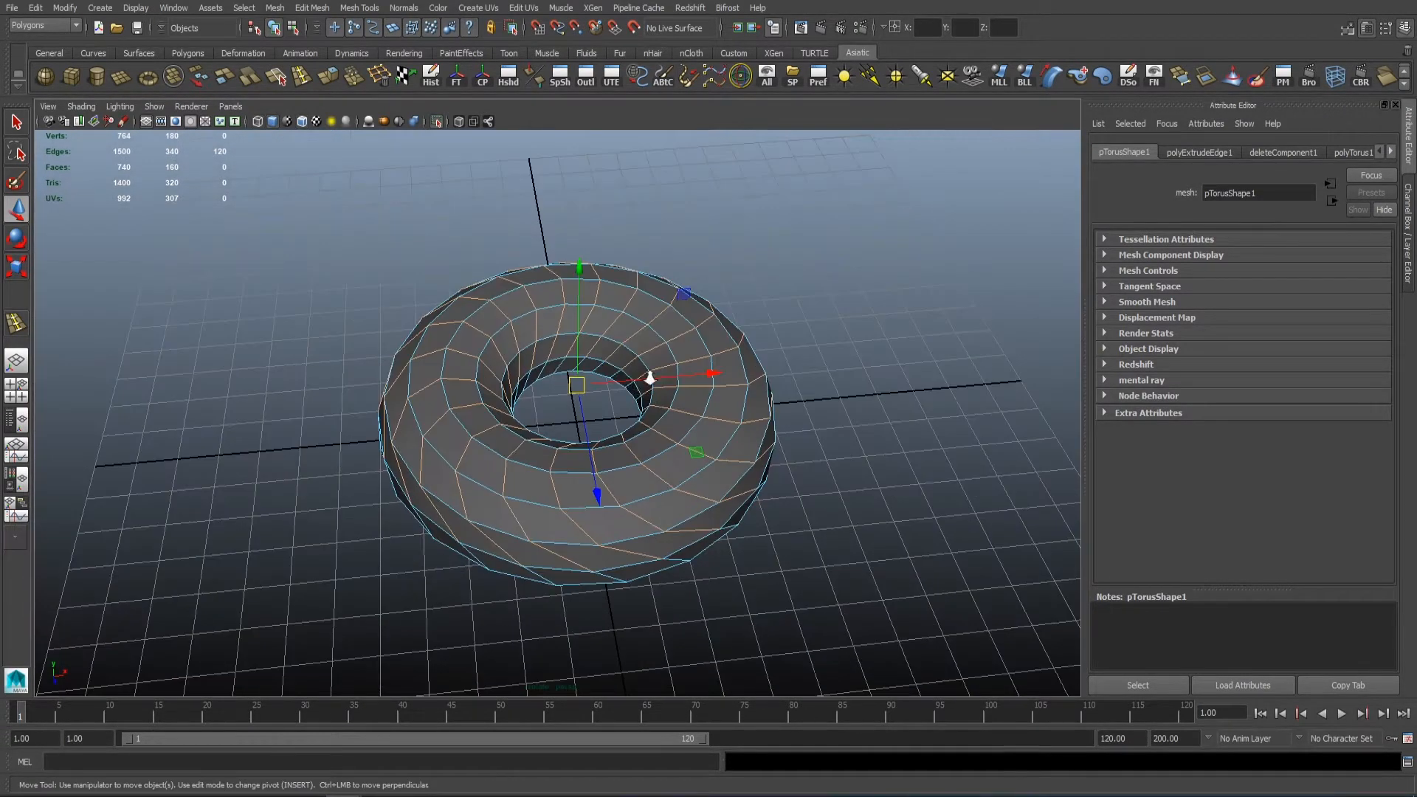
{"action": "right_click_drag", "start_coordinate": [649, 377], "coordinate": [765, 382], "text": "alt"}
{"action": "left_click_drag", "start_coordinate": [764, 383], "coordinate": [679, 382], "text": "alt"}
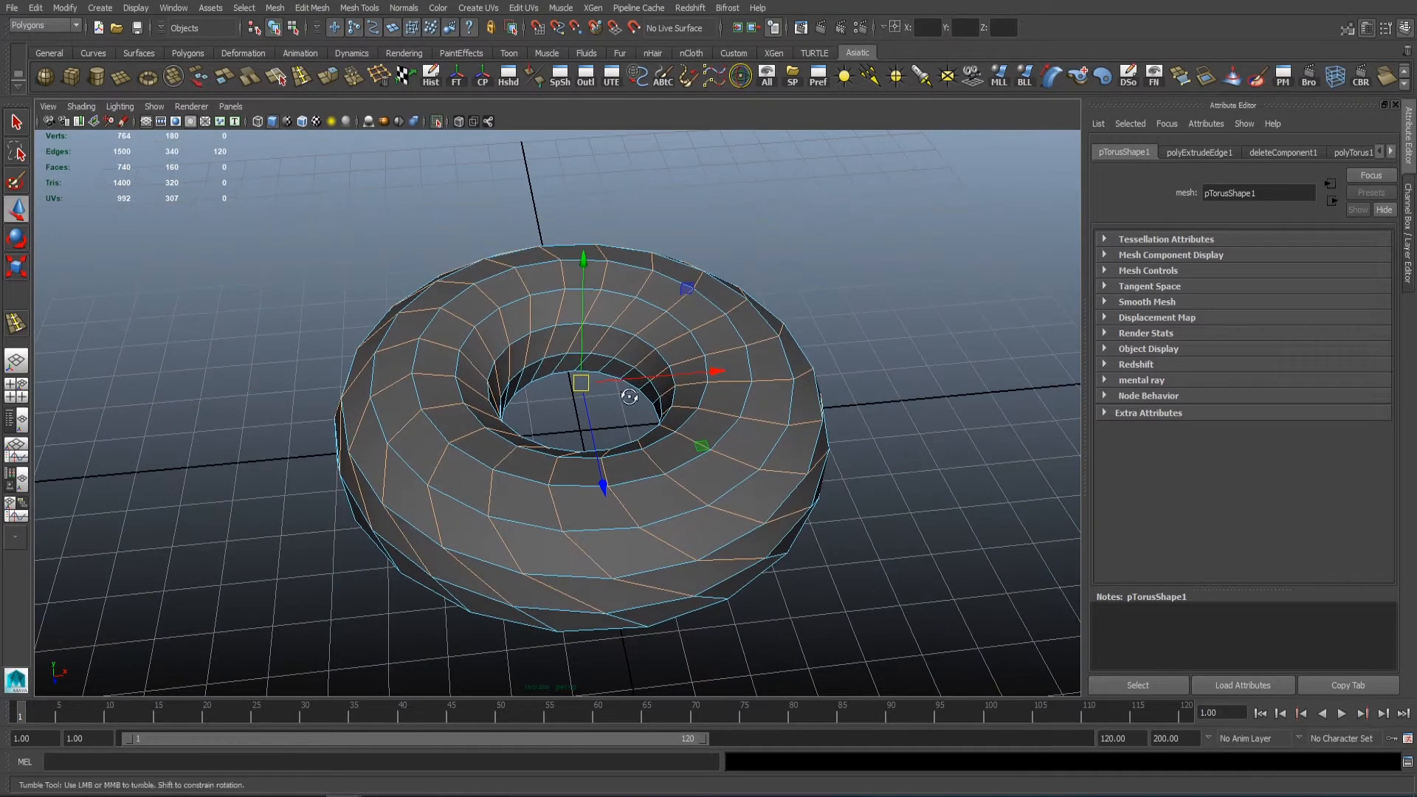
Step: Try to bridge the selected twisted edges of the torus
{"action": "left_click", "coordinate": [348, 8]}
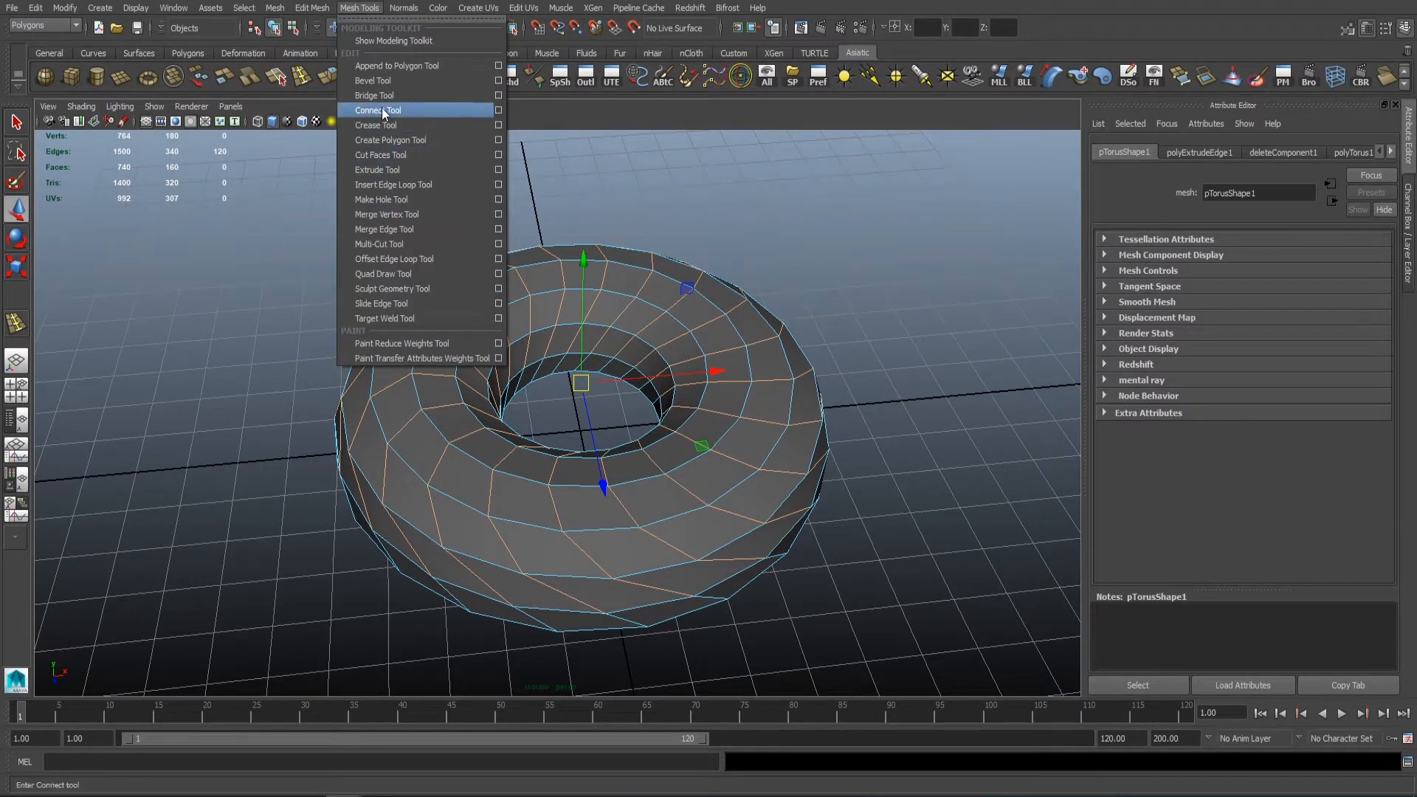
{"action": "mouse_move", "coordinate": [312, 9]}
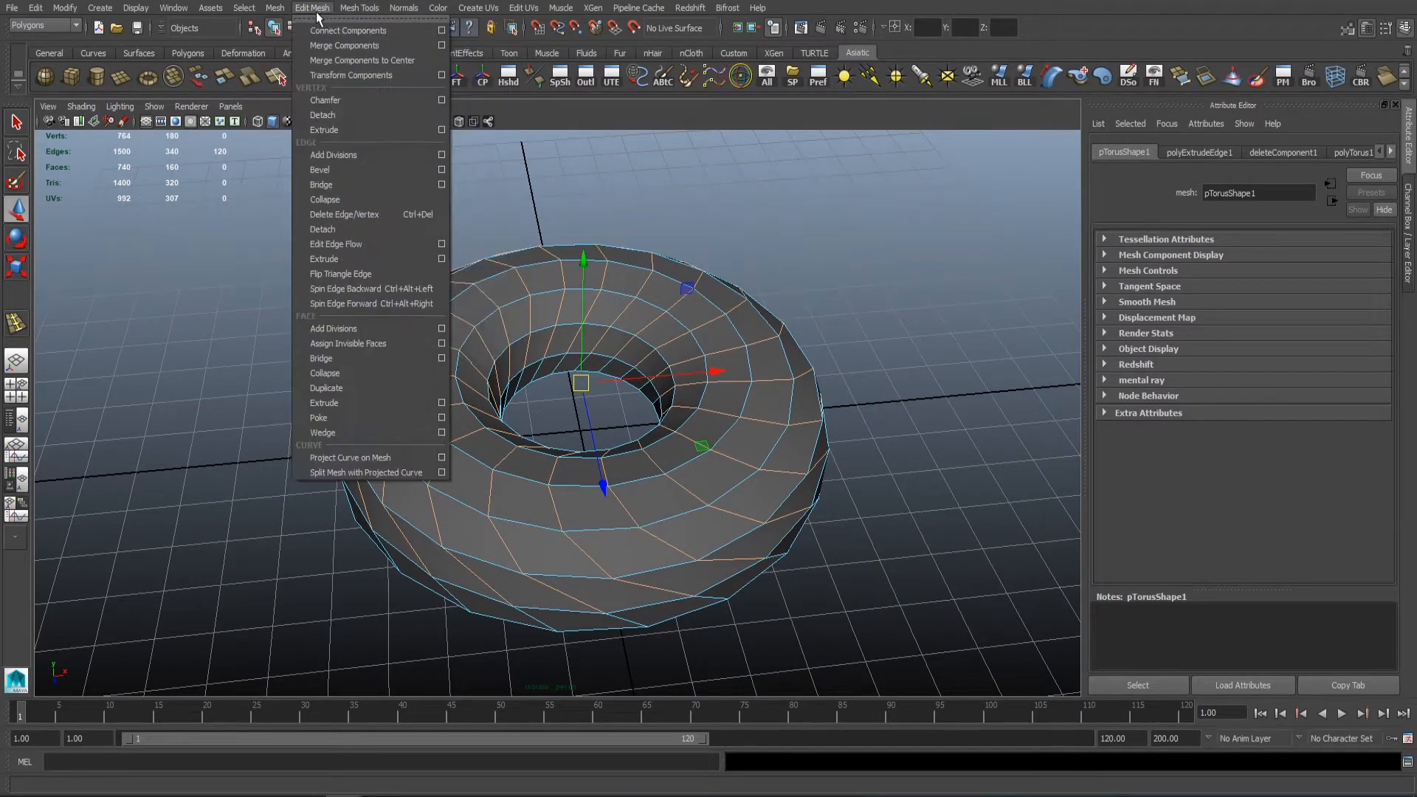
{"action": "left_click", "coordinate": [331, 184]}
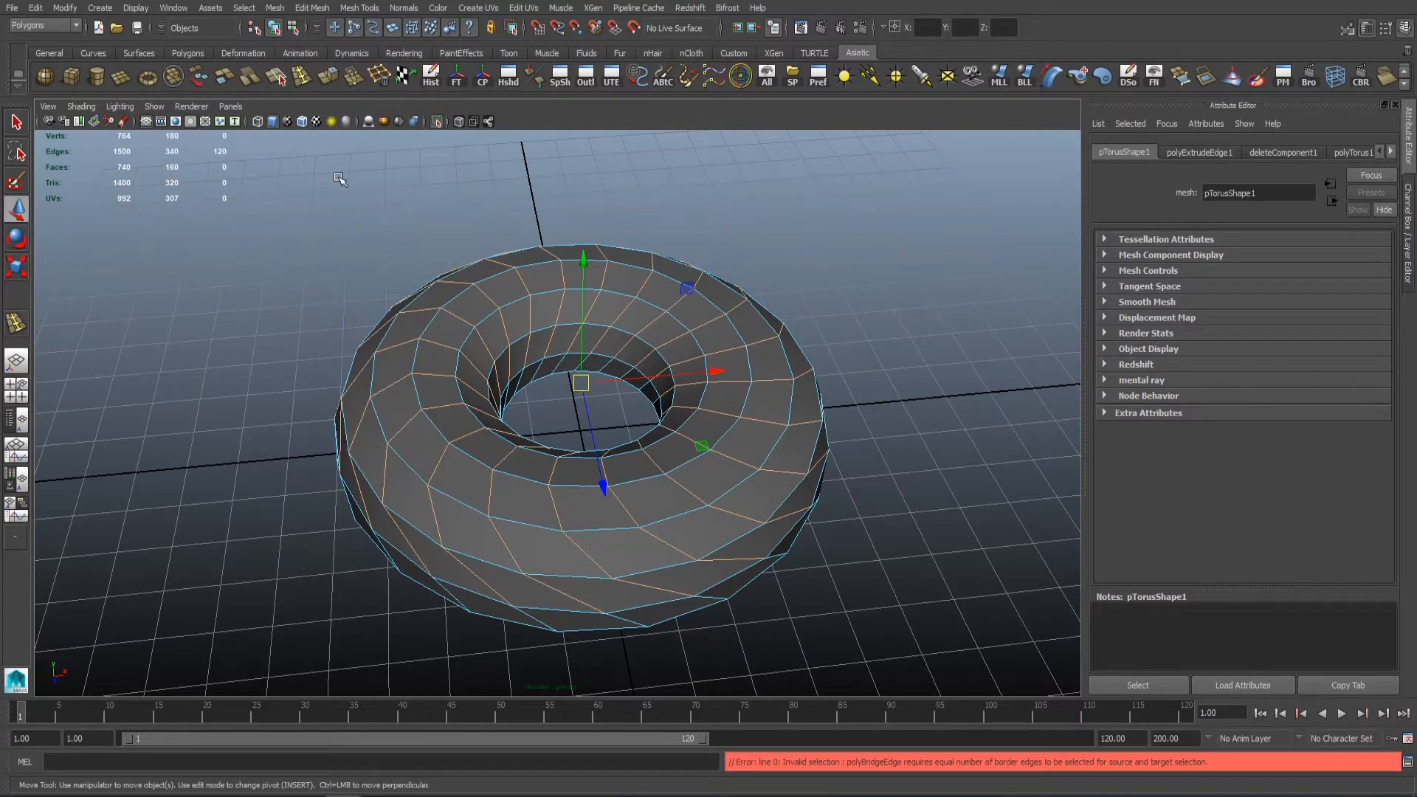
{"action": "middle_click_drag", "start_coordinate": [428, 190], "coordinate": [426, 206], "text": "alt"}
{"action": "scroll", "coordinate": [506, 265], "scroll_direction": "up", "scroll_amount": 3}
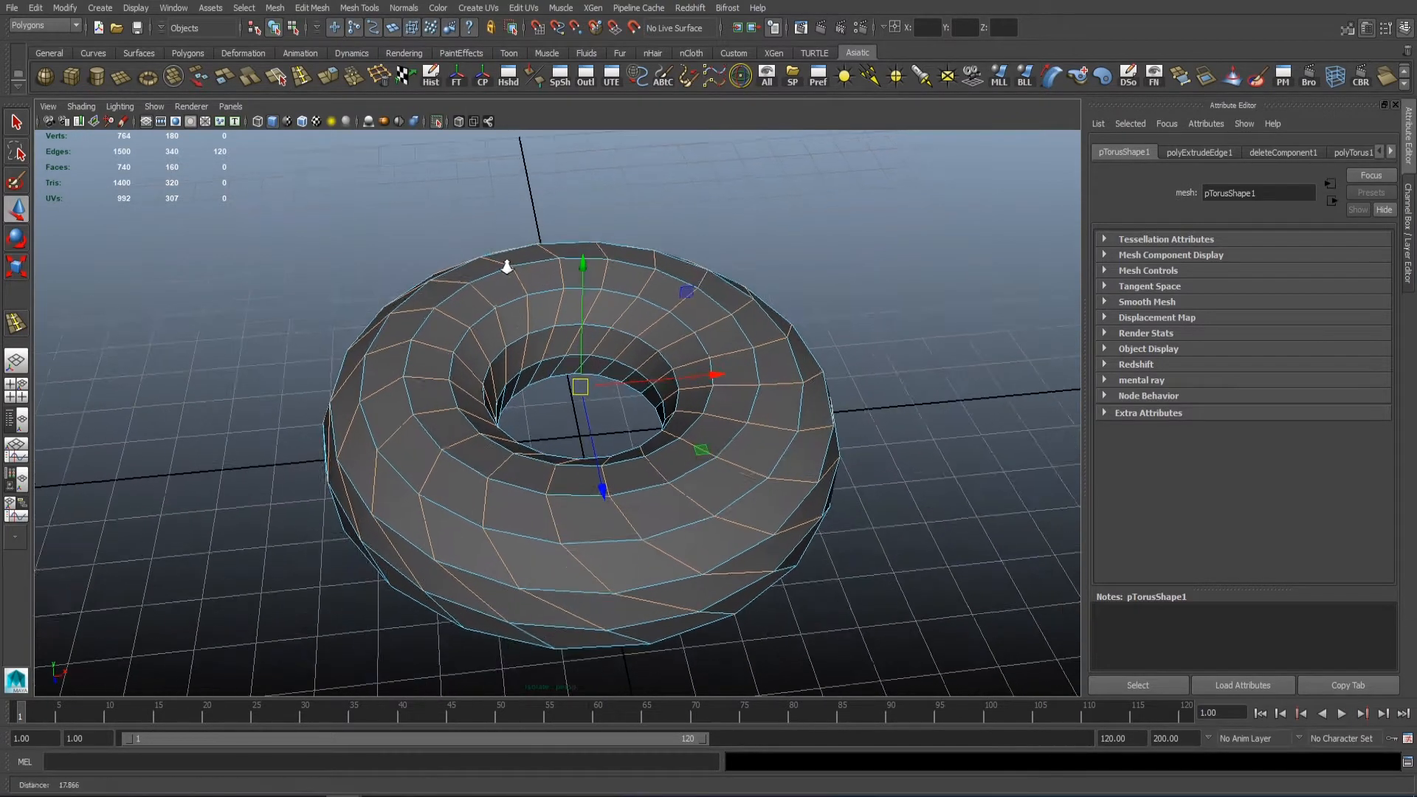
Step: Bevel the selected twisted edges and return the torus to object mode
{"action": "left_click", "coordinate": [314, 8]}
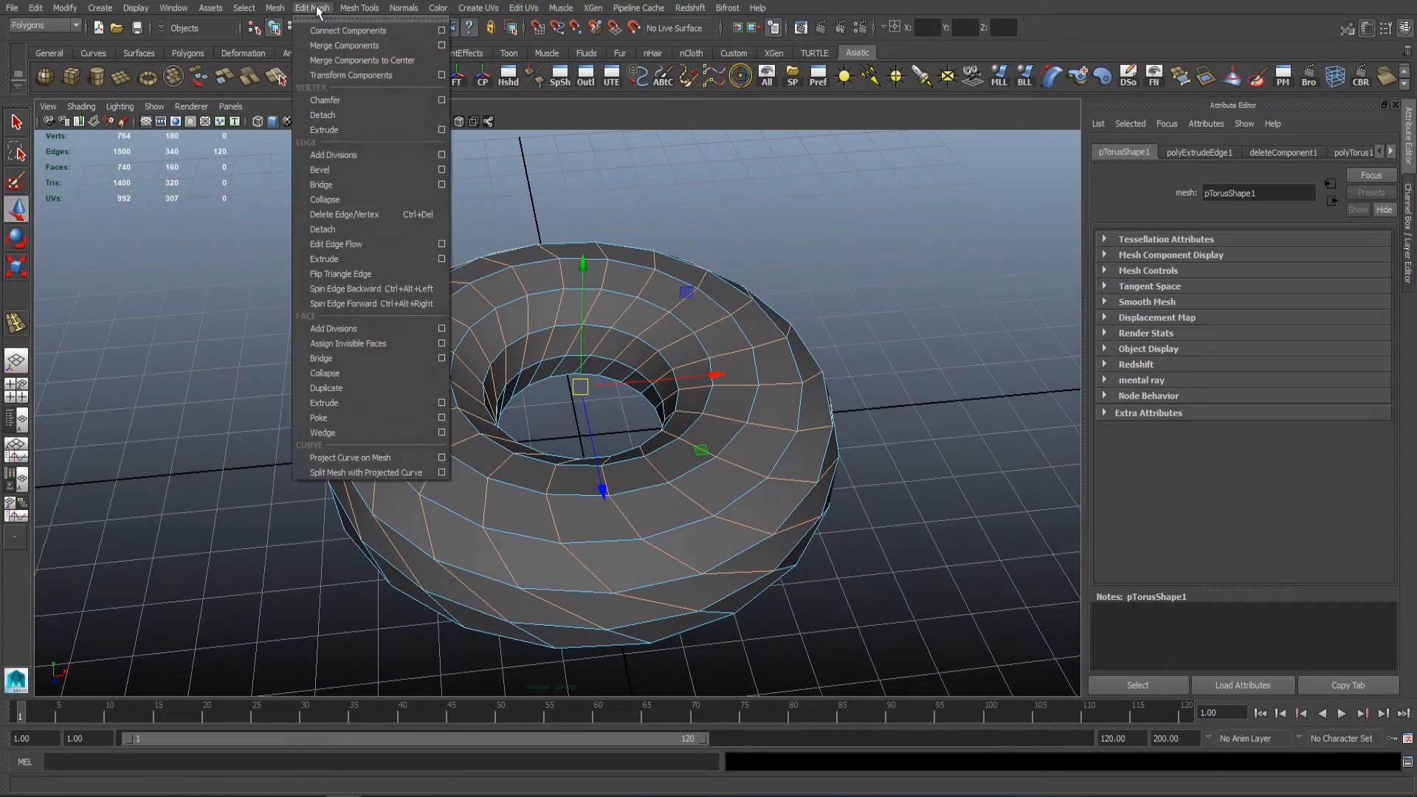
{"action": "left_click", "coordinate": [331, 169]}
{"action": "left_click_drag", "start_coordinate": [433, 267], "coordinate": [549, 264], "text": "alt"}
{"action": "key", "text": "F8"}
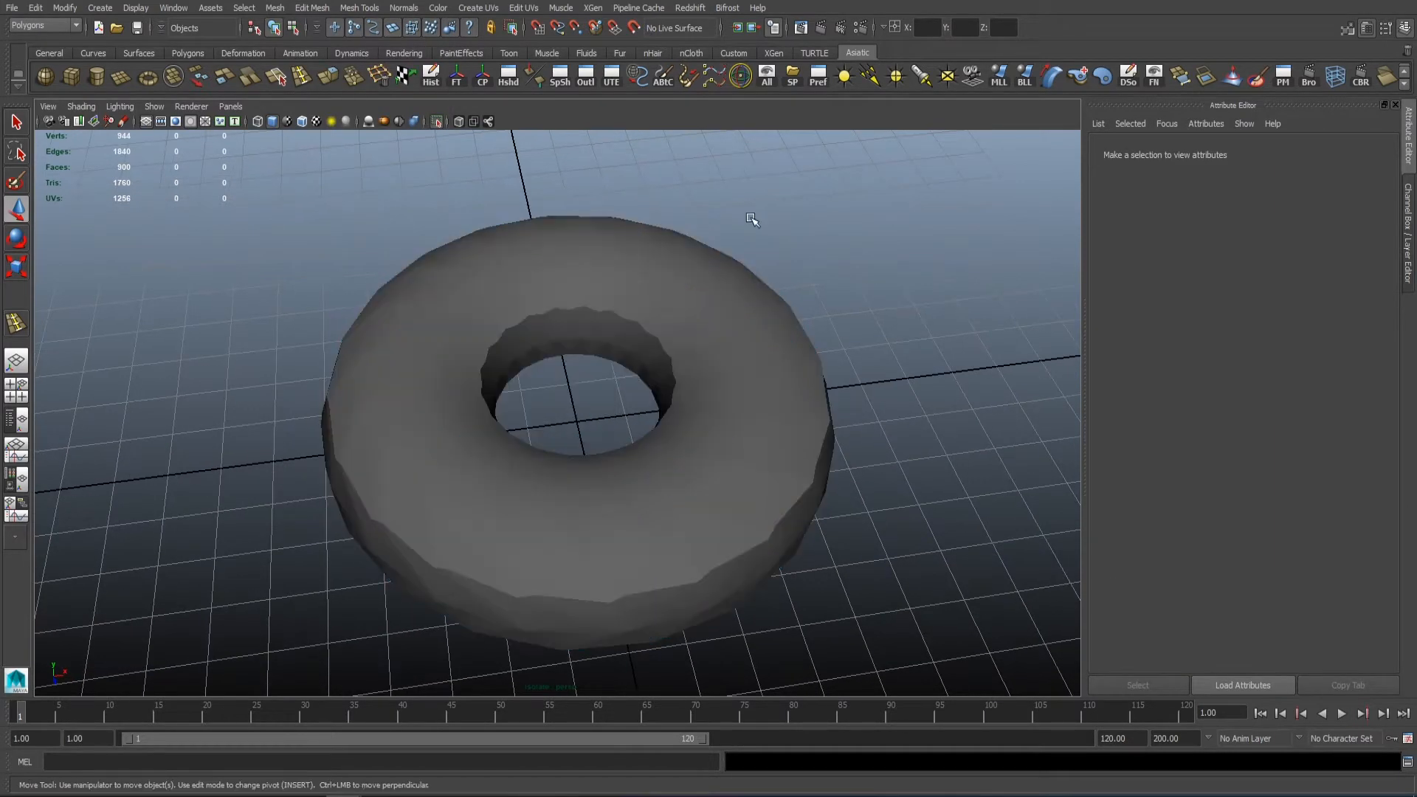
Step: Set the torus bevel's segments to 2
{"action": "left_click", "coordinate": [689, 316]}
{"action": "key", "text": "ctrl+a"}
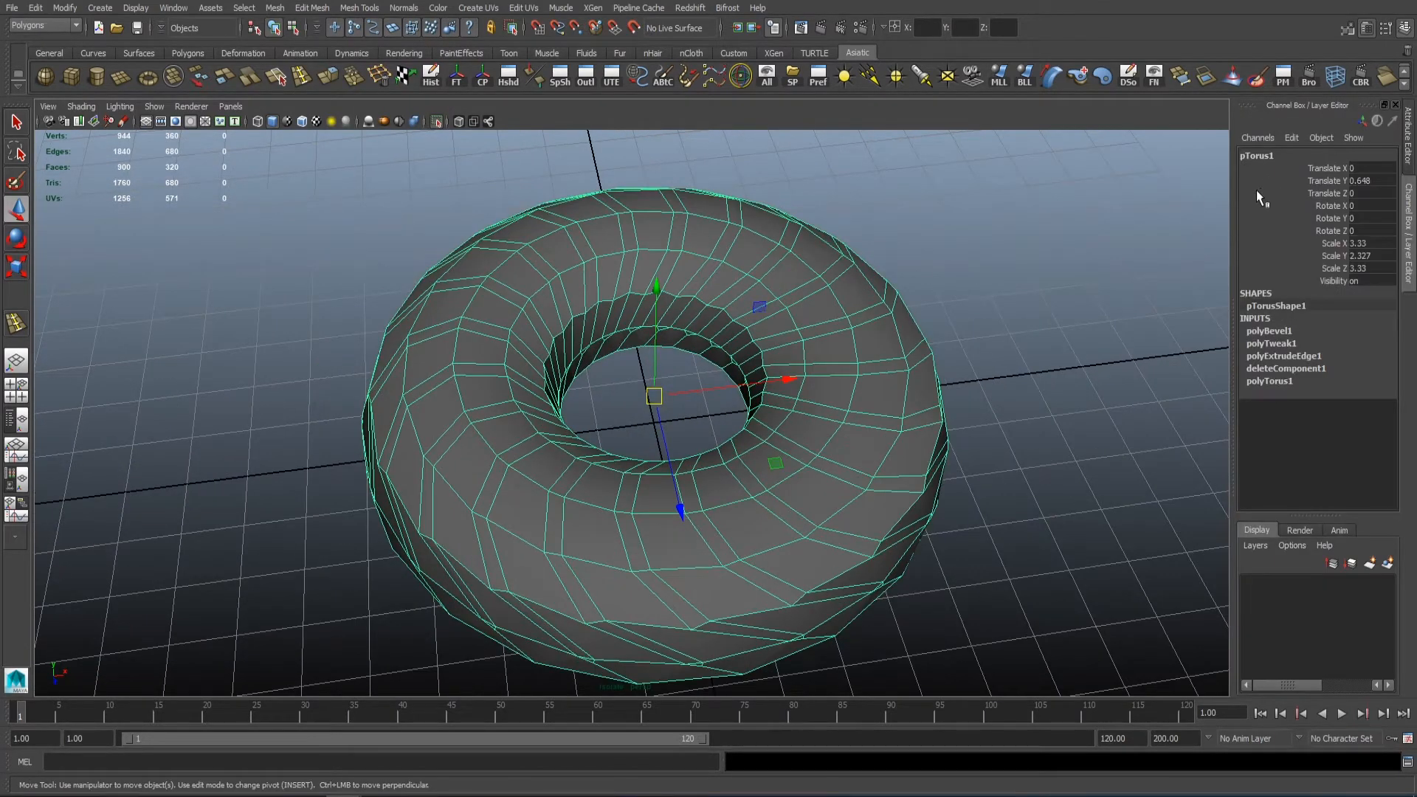
{"action": "key", "text": "ctrl+a"}
{"action": "left_click", "coordinate": [1233, 151]}
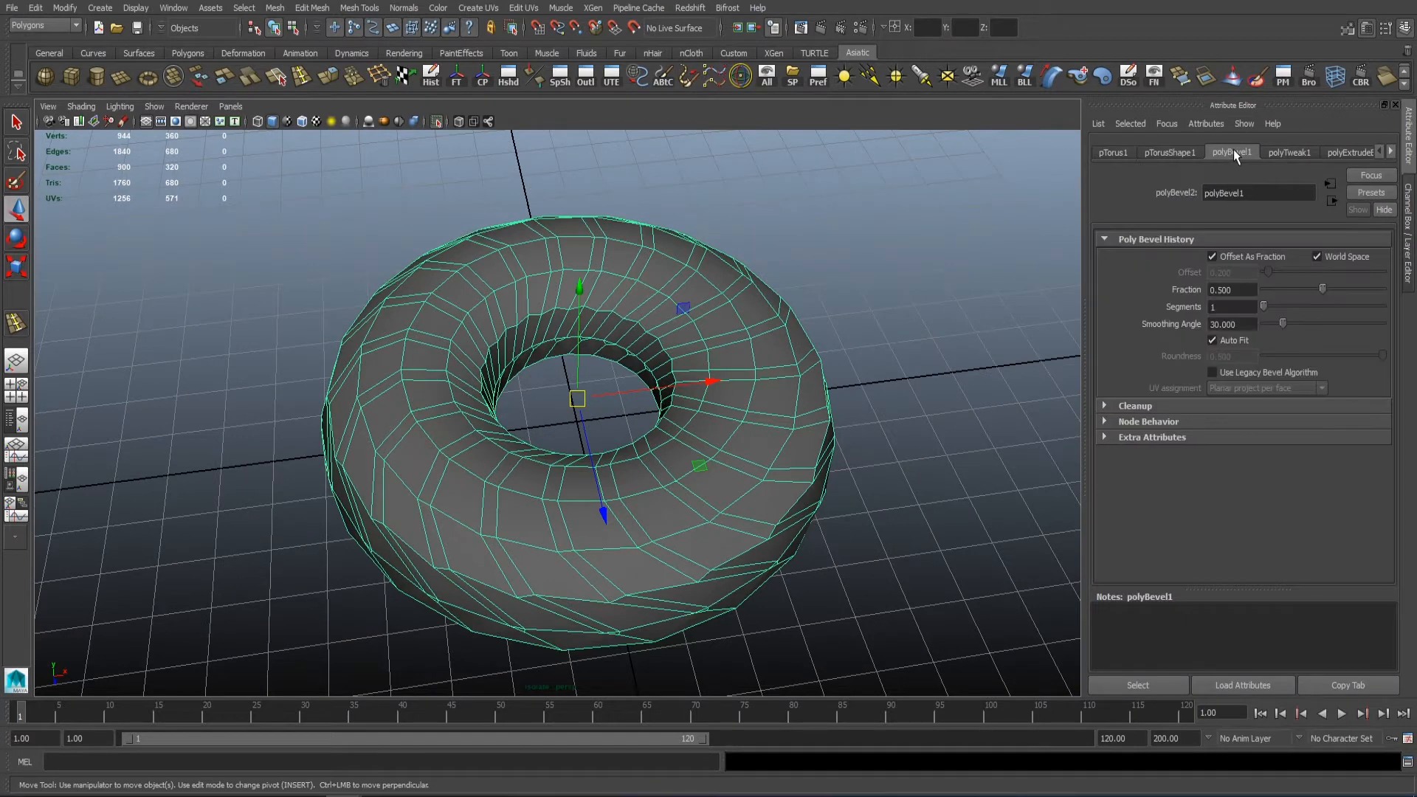
{"action": "left_click_drag", "start_coordinate": [1262, 308], "coordinate": [1272, 308]}
{"action": "left_click_drag", "start_coordinate": [959, 347], "coordinate": [770, 346], "text": "alt"}
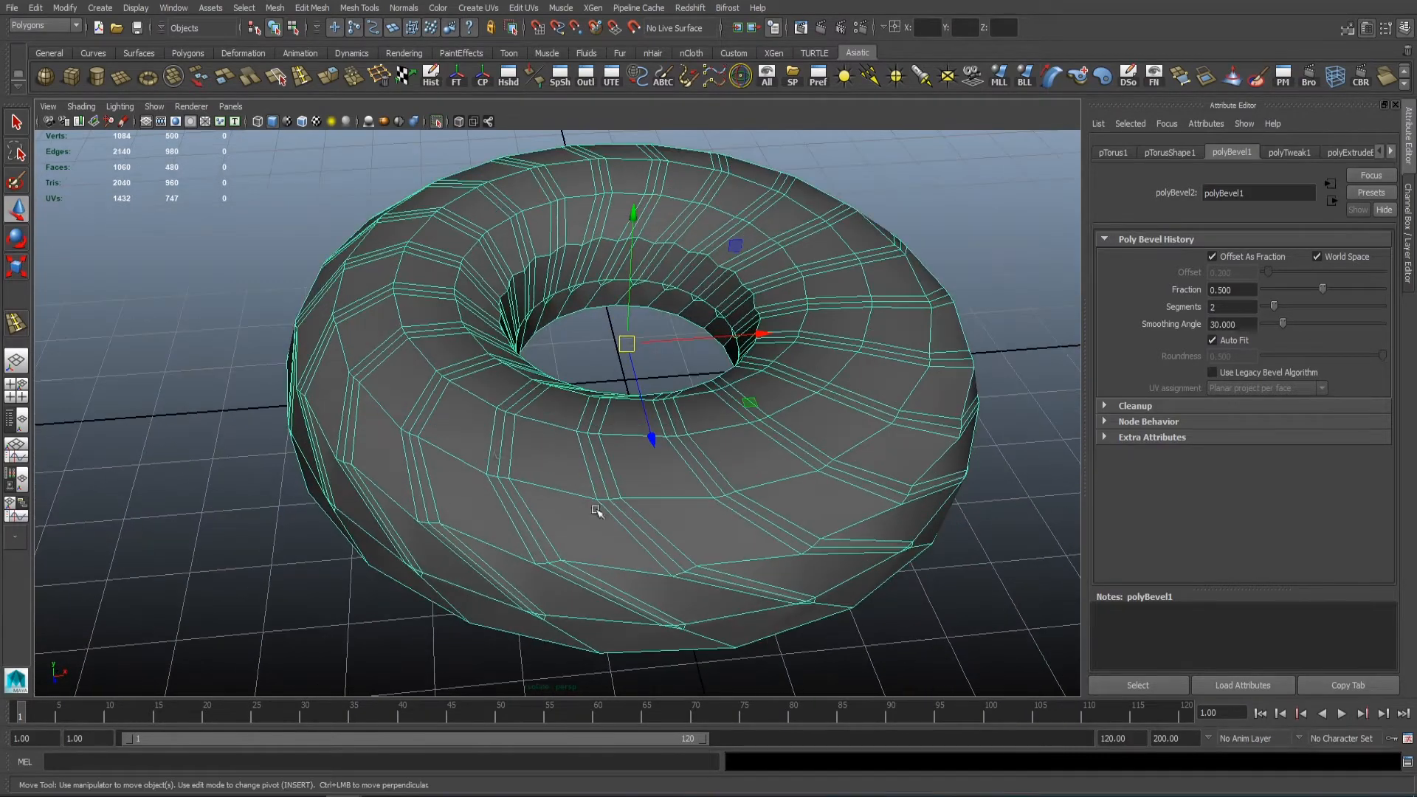
Step: Select the middle edge line of every bevelled strip all the way around the torus
{"action": "key", "text": "F10"}
{"action": "double_click", "coordinate": [505, 448]}
{"action": "left_click_drag", "start_coordinate": [428, 406], "coordinate": [436, 408], "text": "alt"}
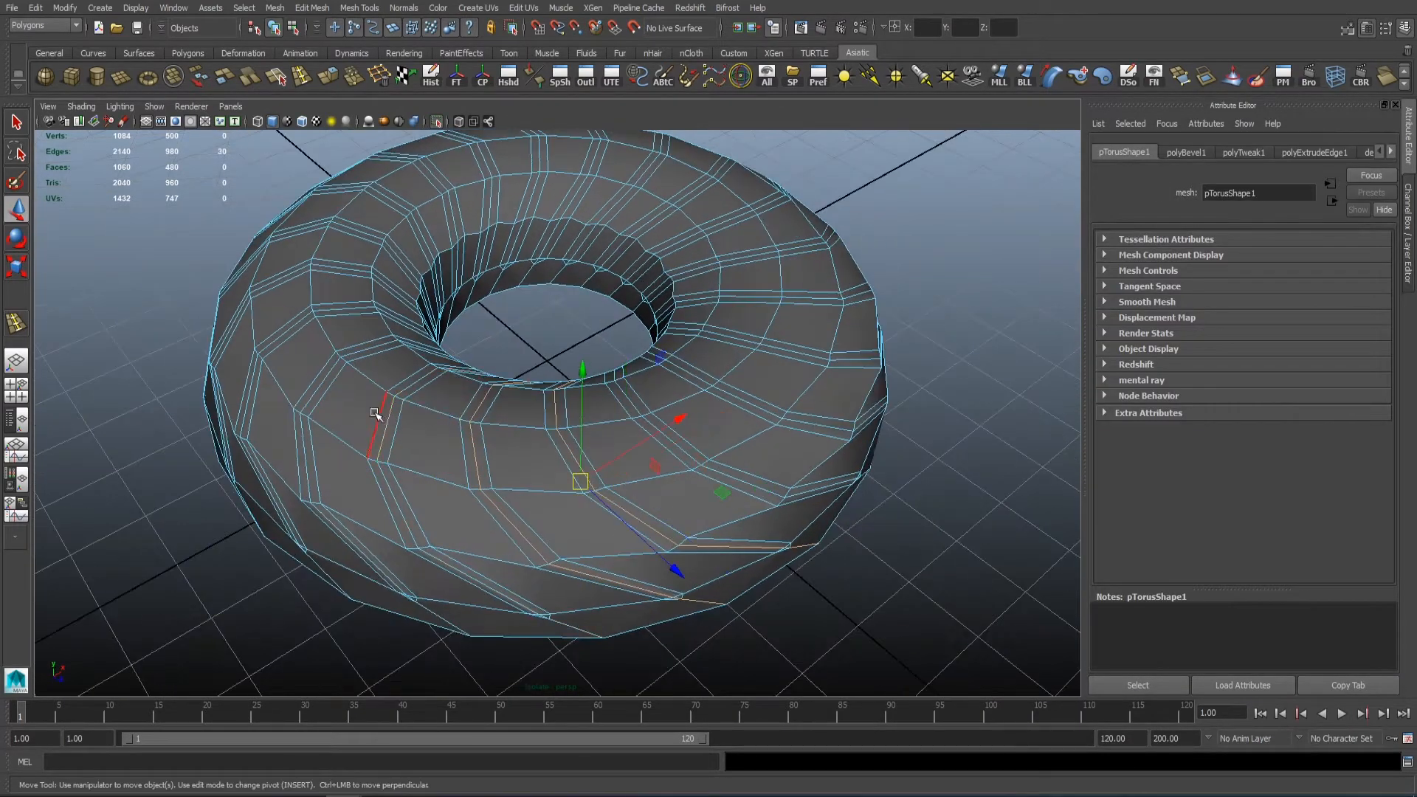
{"action": "left_click_drag", "start_coordinate": [317, 391], "coordinate": [538, 411], "text": "alt"}
{"action": "double_click", "coordinate": [461, 377], "text": "shift"}
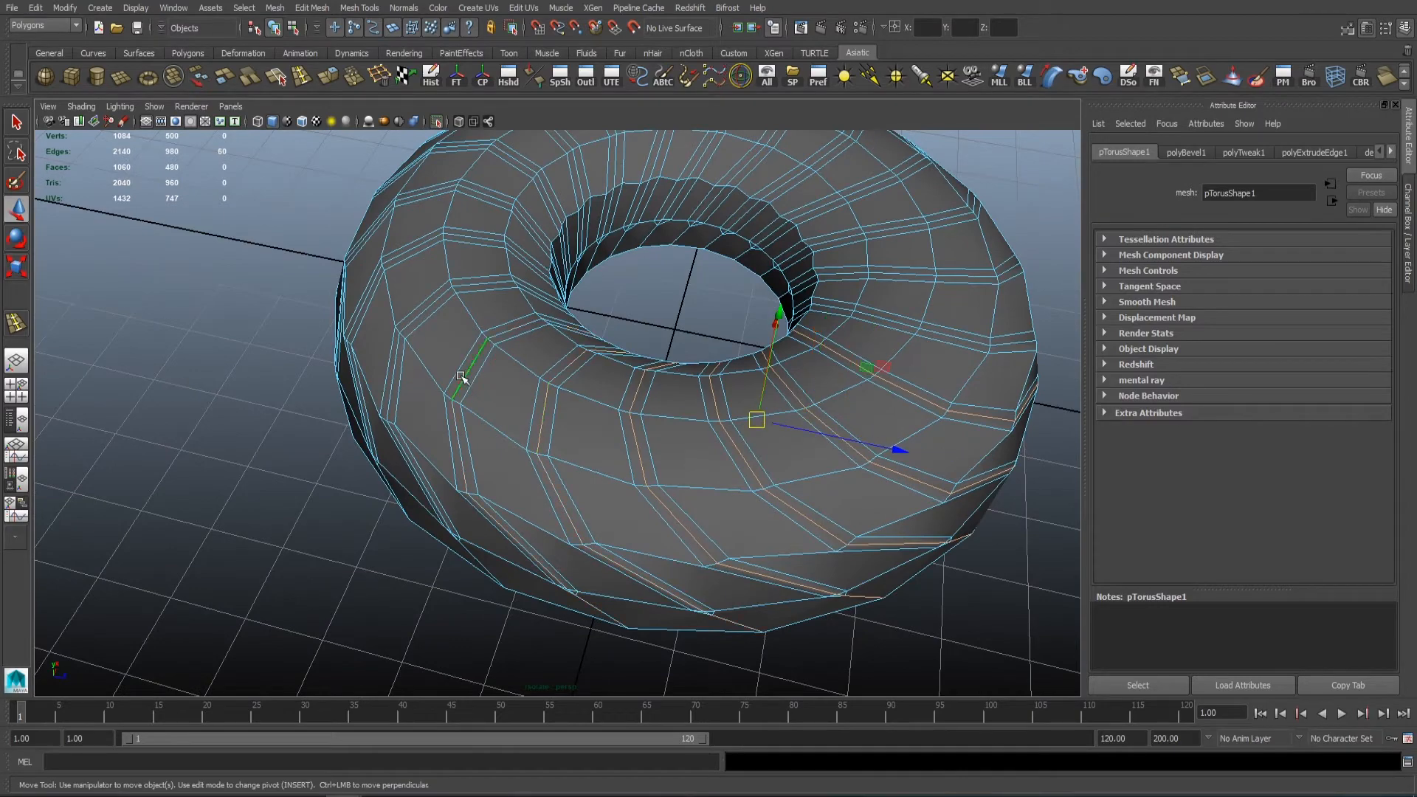
{"action": "left_click_drag", "start_coordinate": [413, 316], "coordinate": [731, 417], "text": "alt"}
{"action": "double_click", "coordinate": [528, 454], "text": "shift"}
{"action": "left_click_drag", "start_coordinate": [528, 453], "coordinate": [636, 451], "text": "alt"}
{"action": "double_click", "coordinate": [628, 462], "text": "shift"}
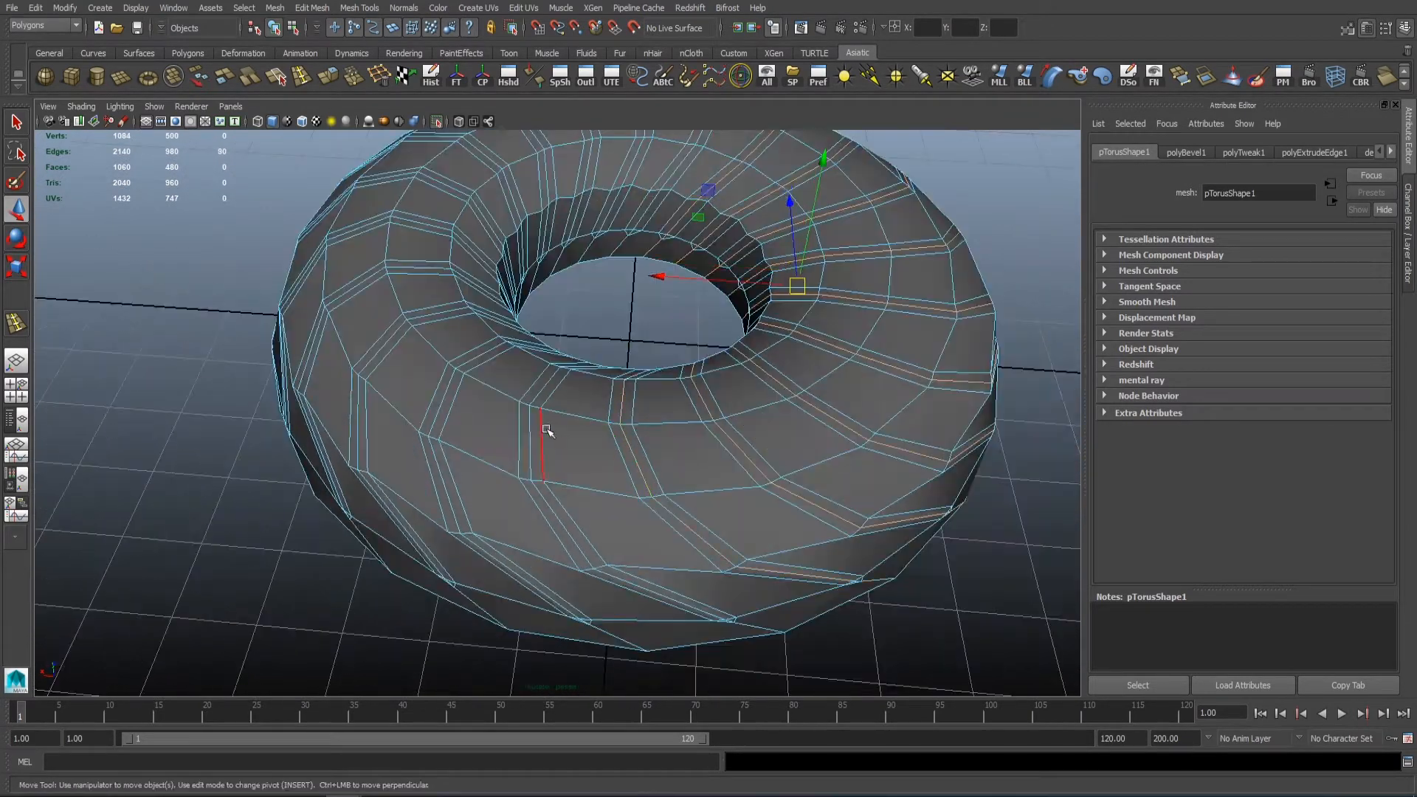
{"action": "double_click", "coordinate": [439, 408], "text": "shift"}
{"action": "left_click_drag", "start_coordinate": [439, 407], "coordinate": [517, 418], "text": "alt"}
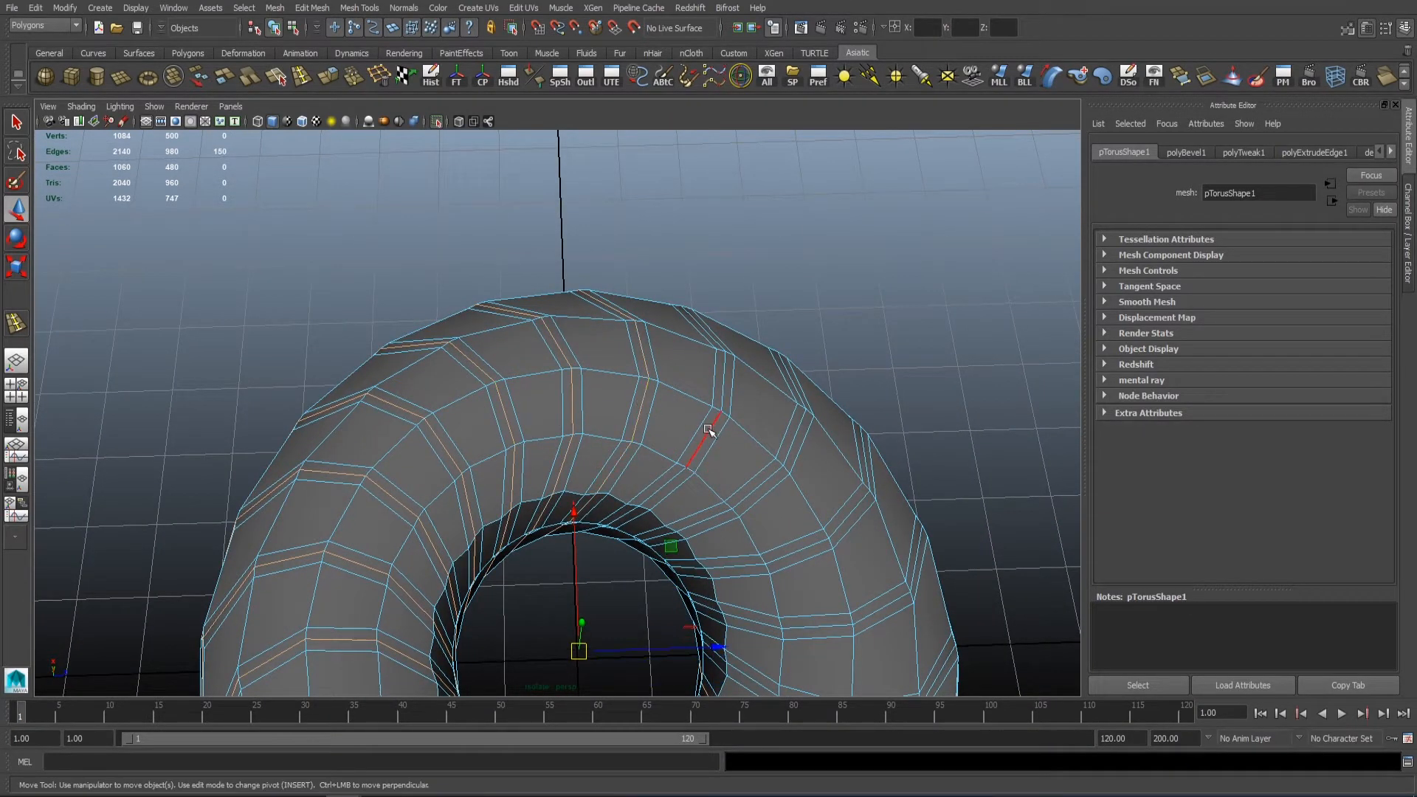
{"action": "double_click", "coordinate": [836, 529], "text": "shift"}
{"action": "left_click_drag", "start_coordinate": [836, 529], "coordinate": [788, 430], "text": "alt"}
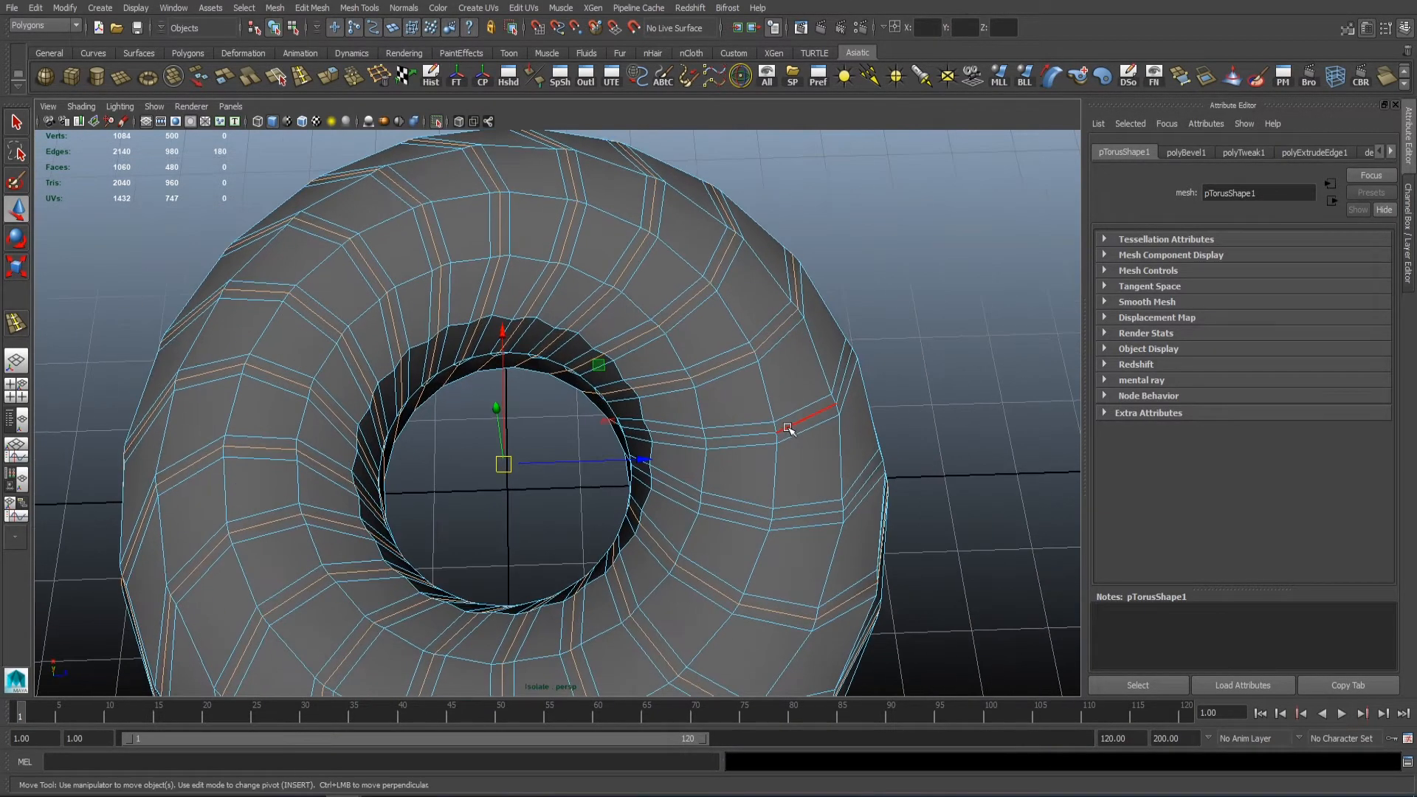
{"action": "double_click", "coordinate": [806, 517], "text": "shift"}
{"action": "left_click_drag", "start_coordinate": [806, 516], "coordinate": [774, 421], "text": "alt"}
{"action": "right_click_drag", "start_coordinate": [775, 421], "coordinate": [582, 386], "text": "alt"}
Step: Remove the lower rows of edges from the selection in the front view and return to the perspective view
{"action": "key", "text": "space"}
{"action": "key", "text": "space"}
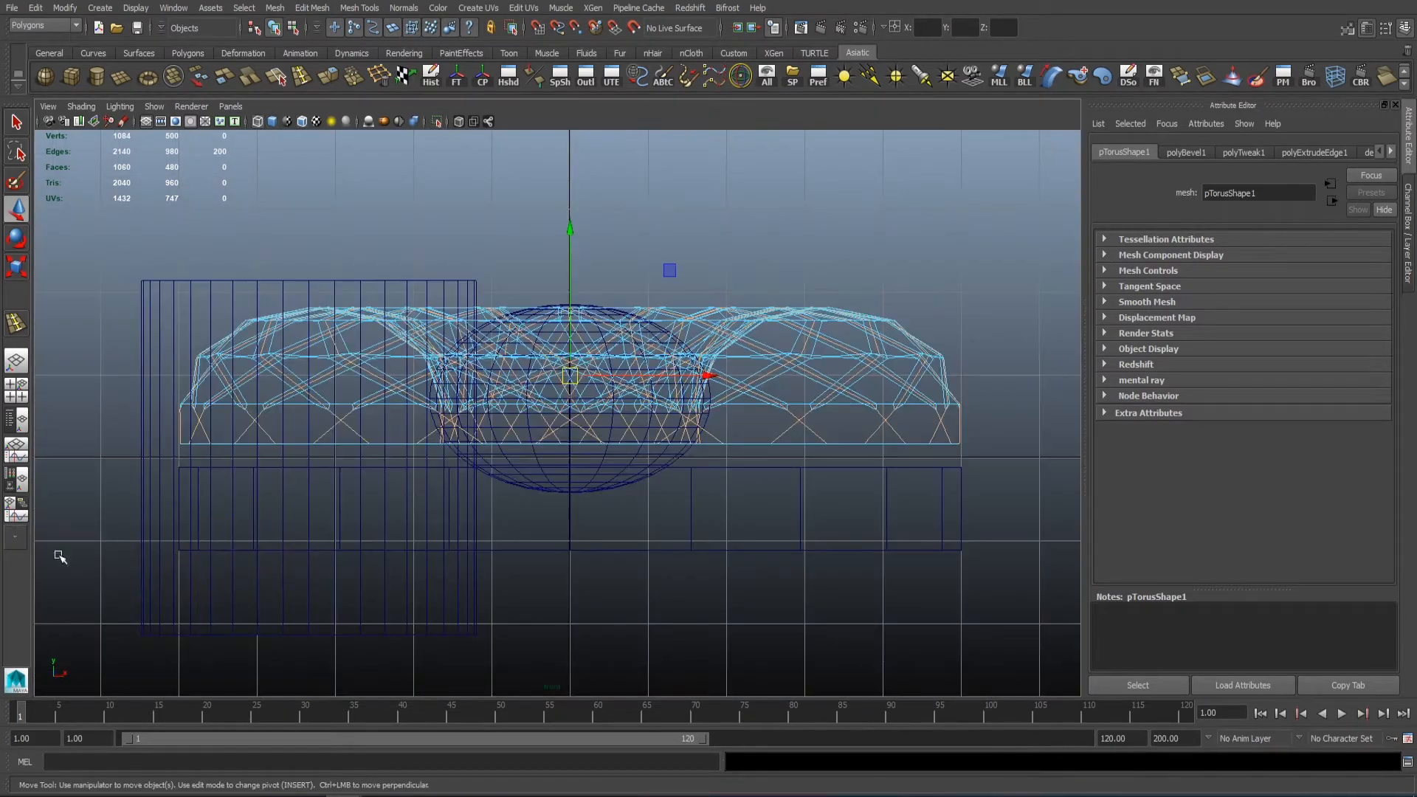
{"action": "left_click_drag", "start_coordinate": [59, 557], "coordinate": [1062, 388], "text": "ctrl"}
{"action": "key", "text": "space"}
{"action": "key", "text": "space"}
{"action": "right_click_drag", "start_coordinate": [667, 374], "coordinate": [664, 351], "text": "alt"}
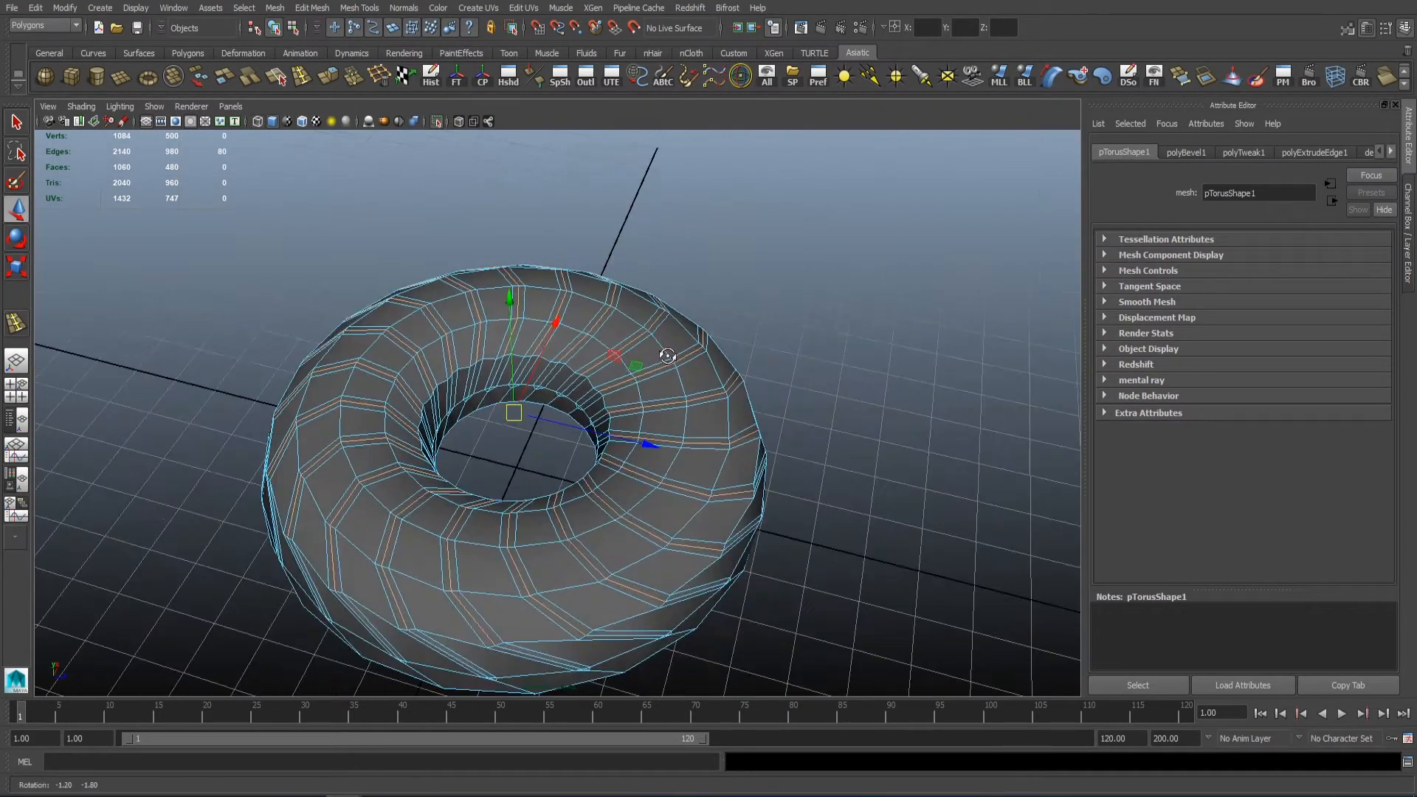
{"action": "left_click_drag", "start_coordinate": [664, 351], "coordinate": [631, 323], "text": "alt"}
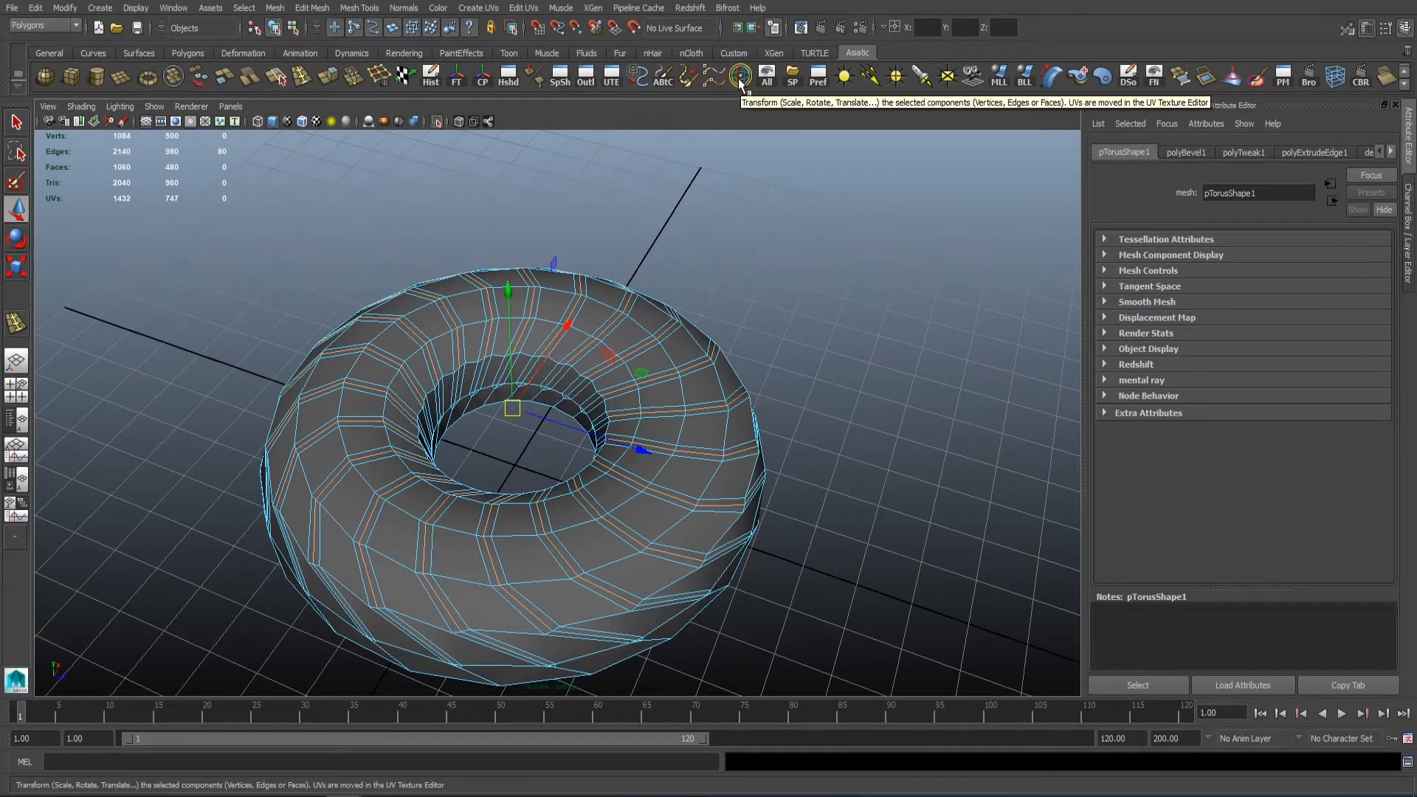
{"action": "left_click", "coordinate": [298, 11]}
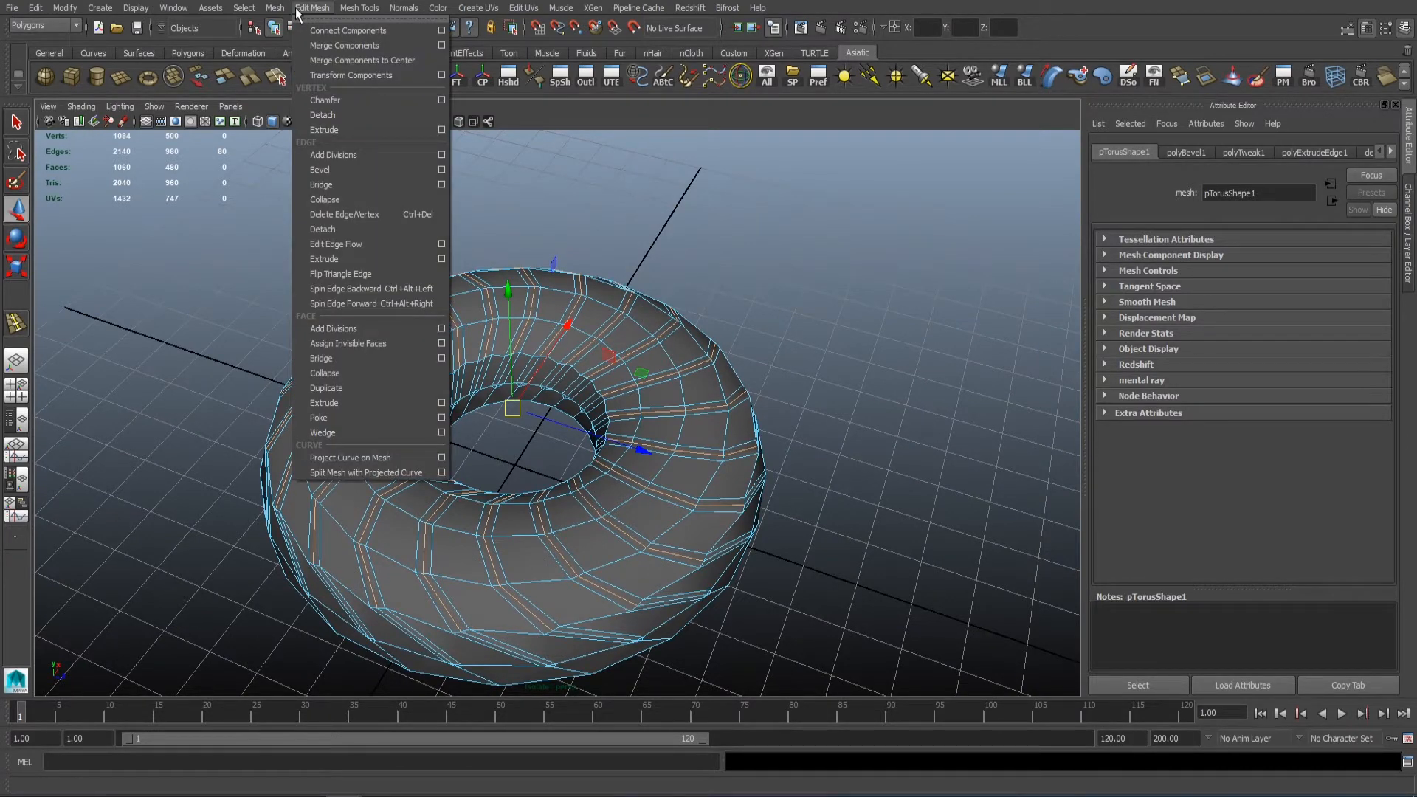
{"action": "left_click", "coordinate": [339, 75]}
{"action": "left_click_drag", "start_coordinate": [364, 125], "coordinate": [357, 204], "text": "alt"}
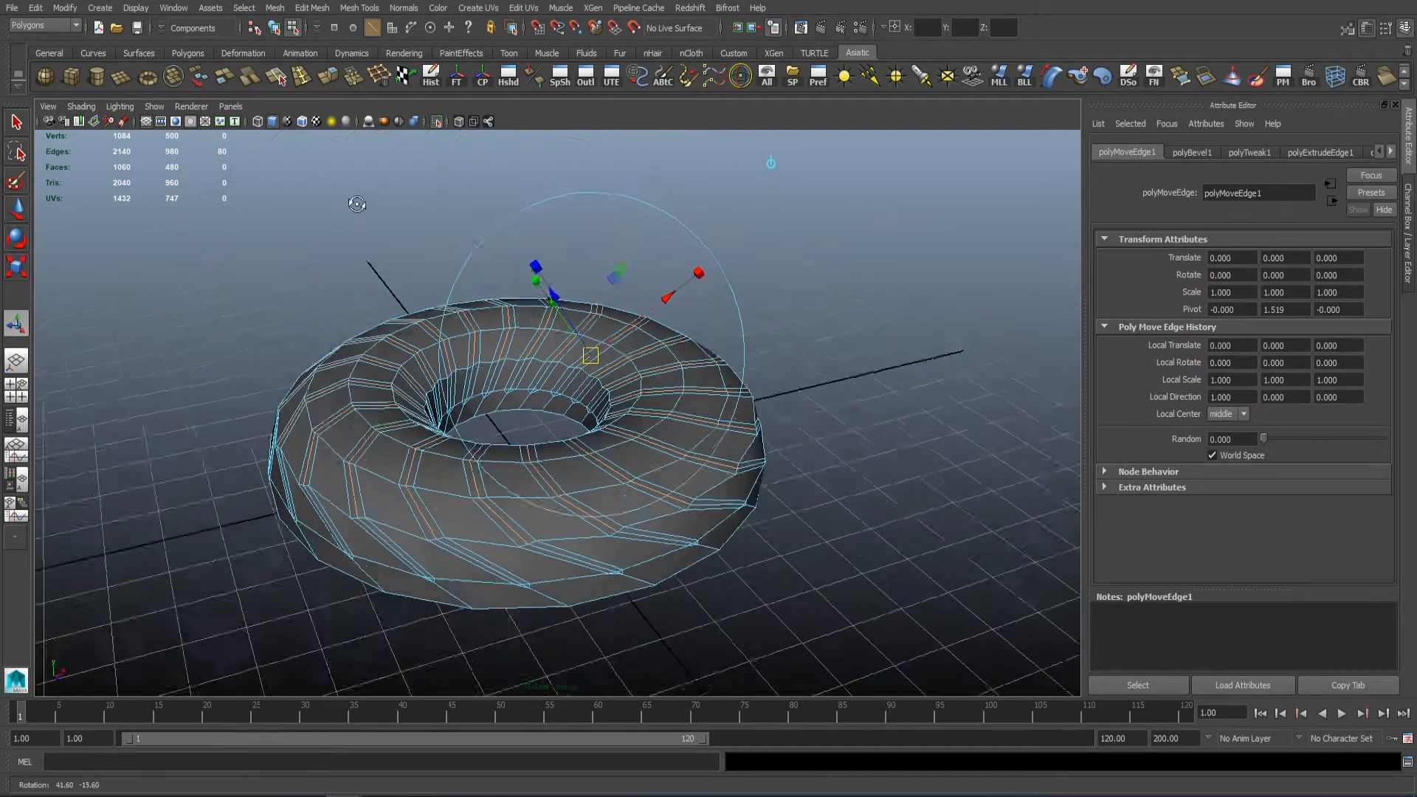
{"action": "key", "text": "ctrl+z"}
{"action": "left_click", "coordinate": [359, 8]}
{"action": "mouse_move", "coordinate": [312, 7]}
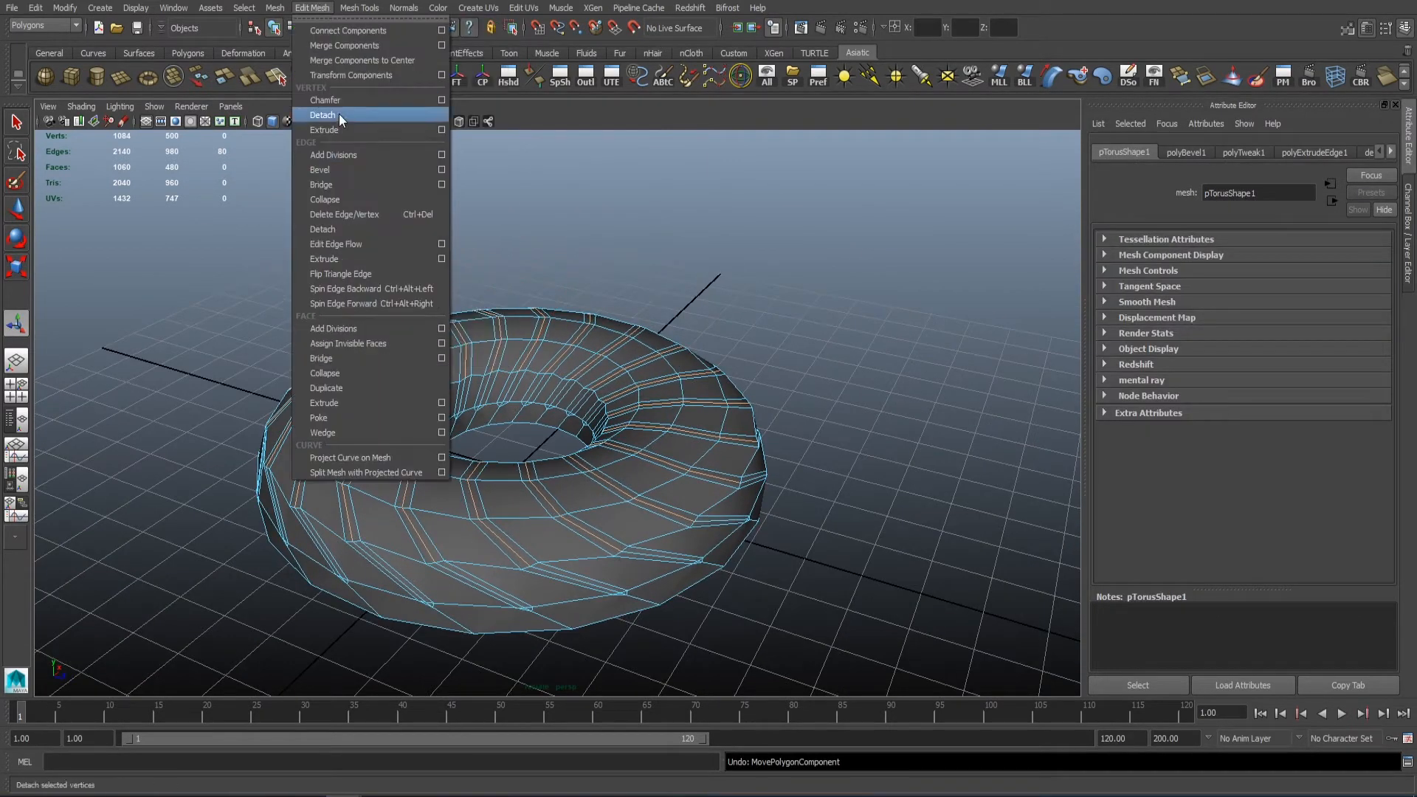
{"action": "key", "text": "Escape"}
{"action": "left_click", "coordinate": [740, 81]}
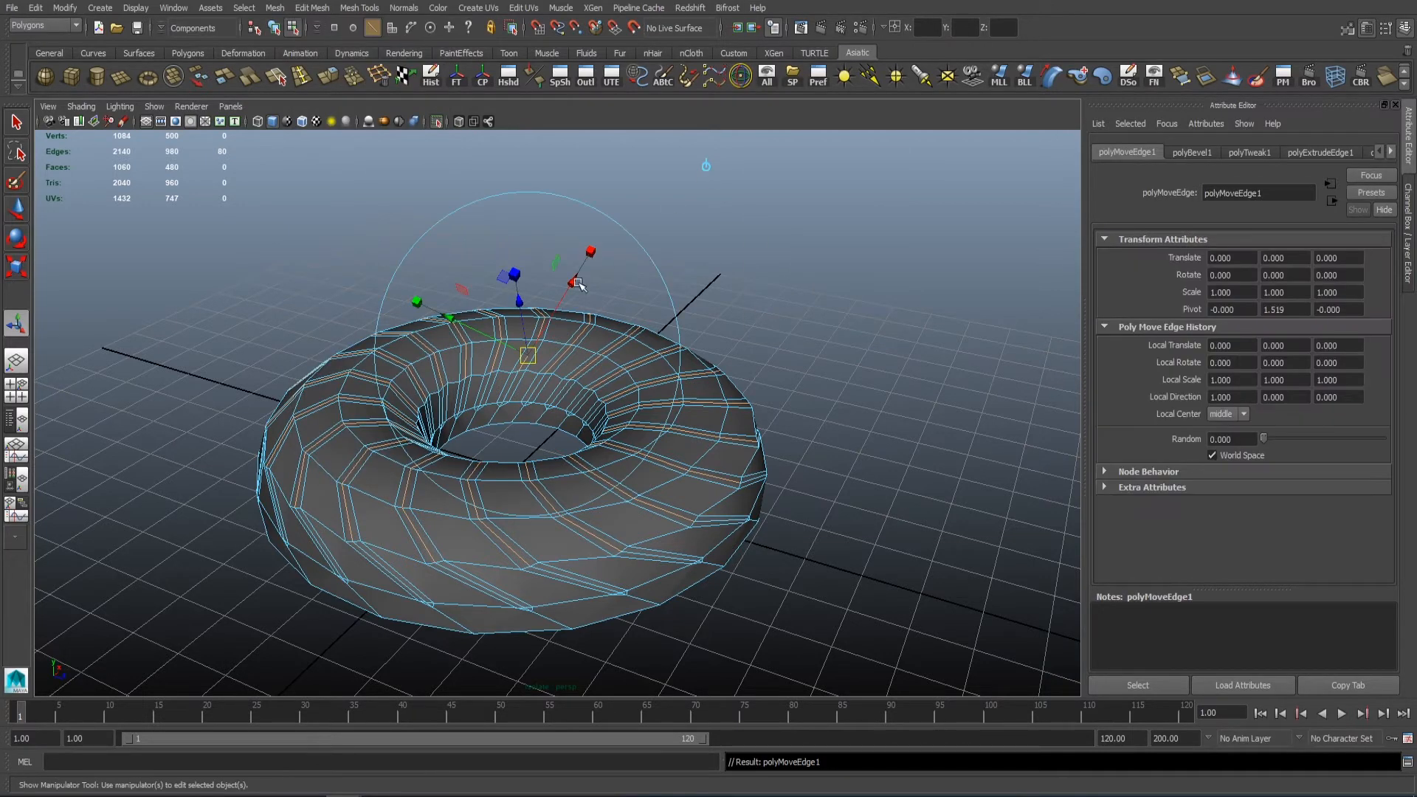
{"action": "left_click_drag", "start_coordinate": [580, 285], "coordinate": [546, 301], "text": "alt"}
{"action": "right_click_drag", "start_coordinate": [546, 301], "coordinate": [584, 221], "text": "alt"}
{"action": "key", "text": "ctrl+z"}
Step: Sink the selected middle edges into grooves with Transform Components, using a local Z translation of about -0.366
{"action": "left_click", "coordinate": [313, 10]}
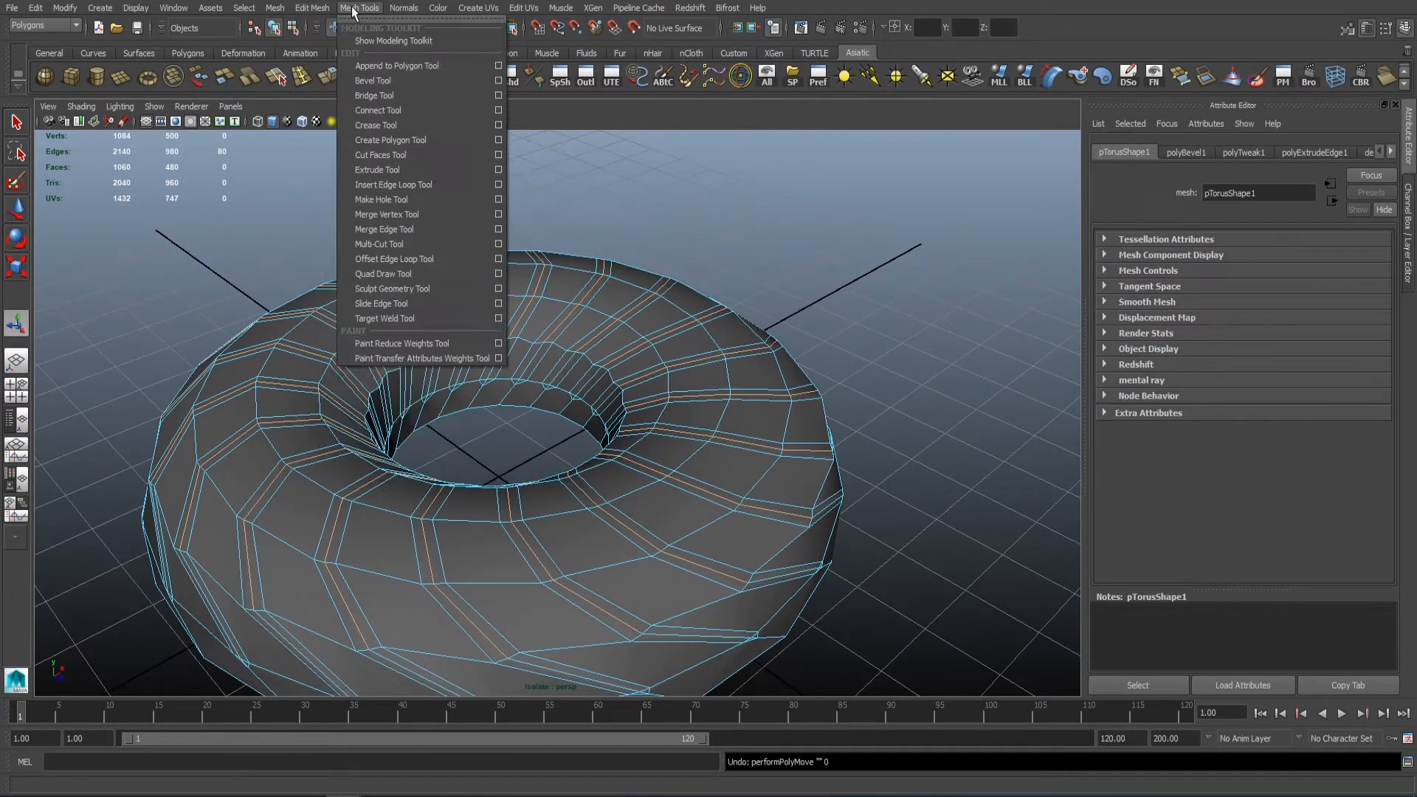
{"action": "mouse_move", "coordinate": [312, 9]}
{"action": "left_click", "coordinate": [339, 75]}
{"action": "left_click_drag", "start_coordinate": [435, 230], "coordinate": [317, 242], "text": "alt"}
{"action": "right_click_drag", "start_coordinate": [317, 242], "coordinate": [641, 240], "text": "alt"}
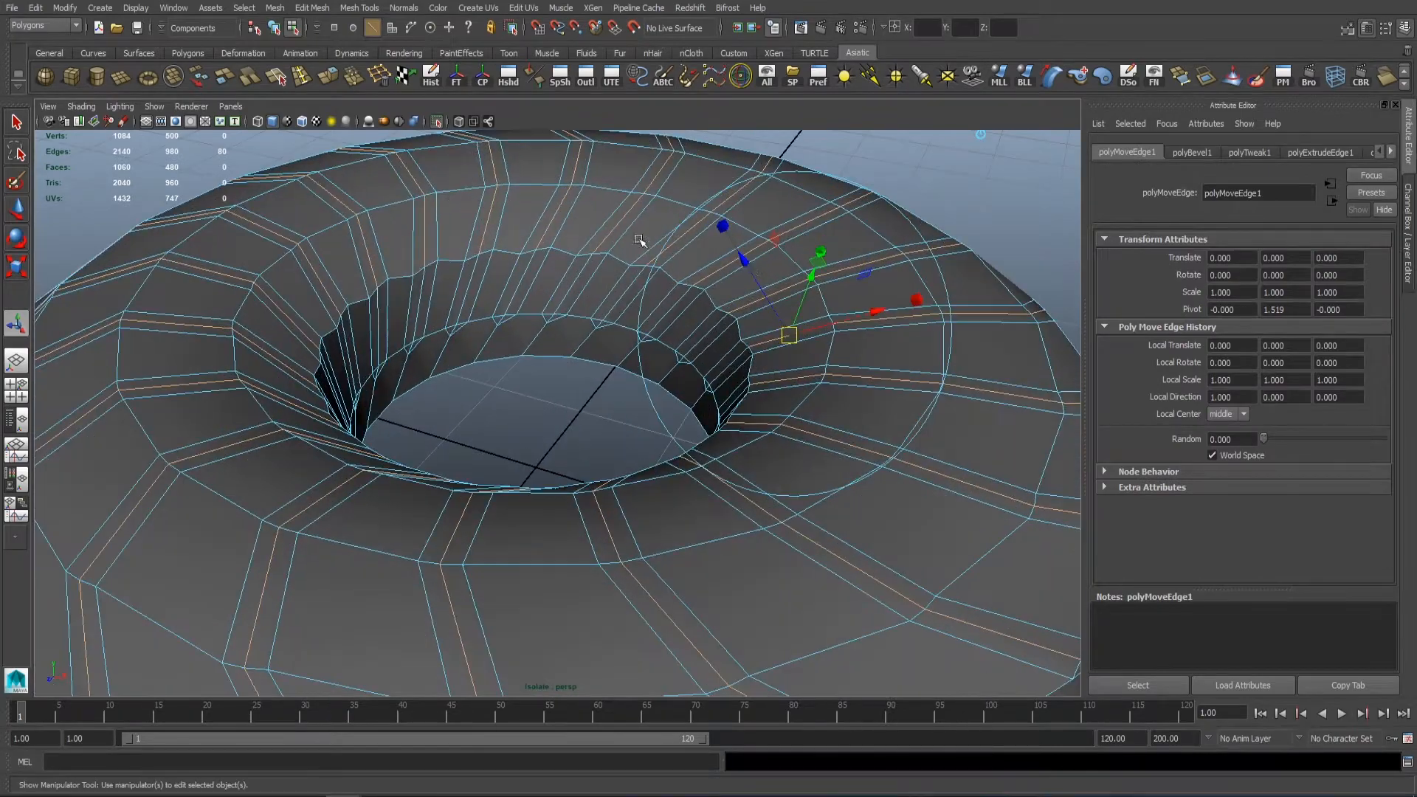
{"action": "left_click_drag", "start_coordinate": [740, 256], "coordinate": [754, 274]}
{"action": "right_click_drag", "start_coordinate": [753, 275], "coordinate": [668, 270], "text": "alt"}
{"action": "left_click_drag", "start_coordinate": [668, 270], "coordinate": [405, 258], "text": "alt"}
{"action": "middle_click_drag", "start_coordinate": [404, 258], "coordinate": [589, 177], "text": "alt"}
{"action": "left_click_drag", "start_coordinate": [589, 177], "coordinate": [596, 225], "text": "alt"}
{"action": "left_click_drag", "start_coordinate": [694, 292], "coordinate": [664, 346]}
Step: Display the torus in smooth preview, return to object mode and select it to show its bevel settings
{"action": "key", "text": "3"}
{"action": "key", "text": "F8"}
{"action": "left_click", "coordinate": [560, 237]}
{"action": "right_click_drag", "start_coordinate": [560, 237], "coordinate": [405, 468], "text": "alt"}
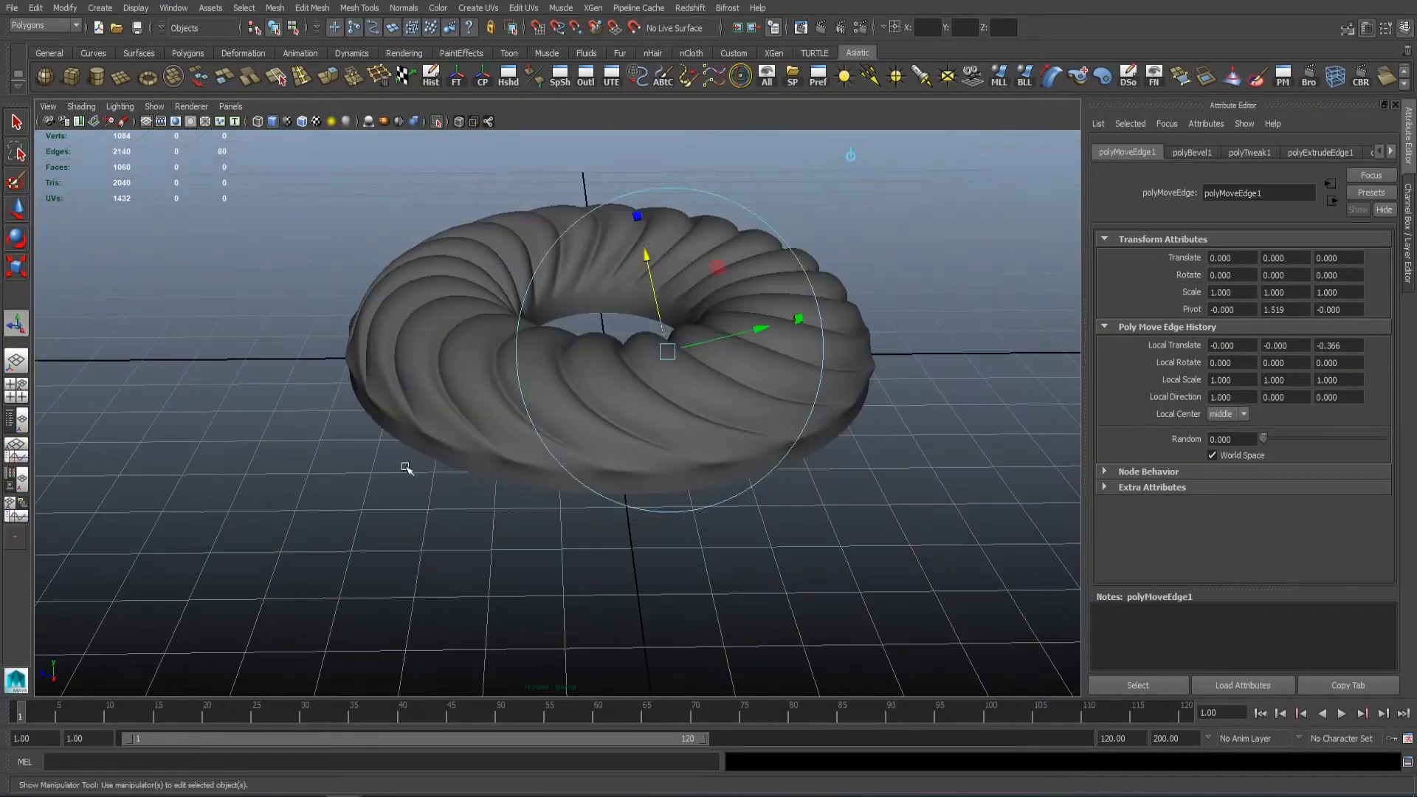
{"action": "left_click_drag", "start_coordinate": [405, 468], "coordinate": [563, 348], "text": "alt"}
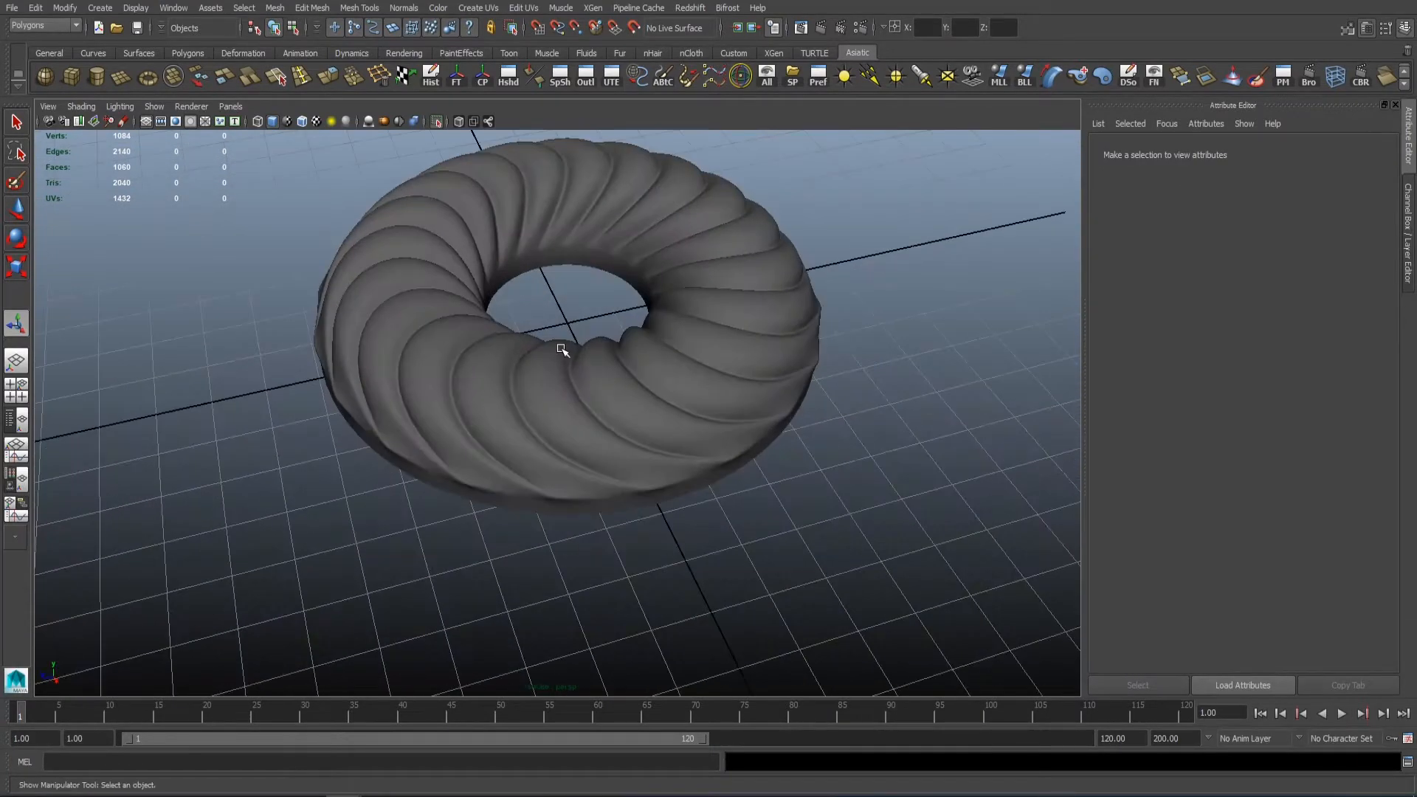
{"action": "left_click", "coordinate": [751, 329]}
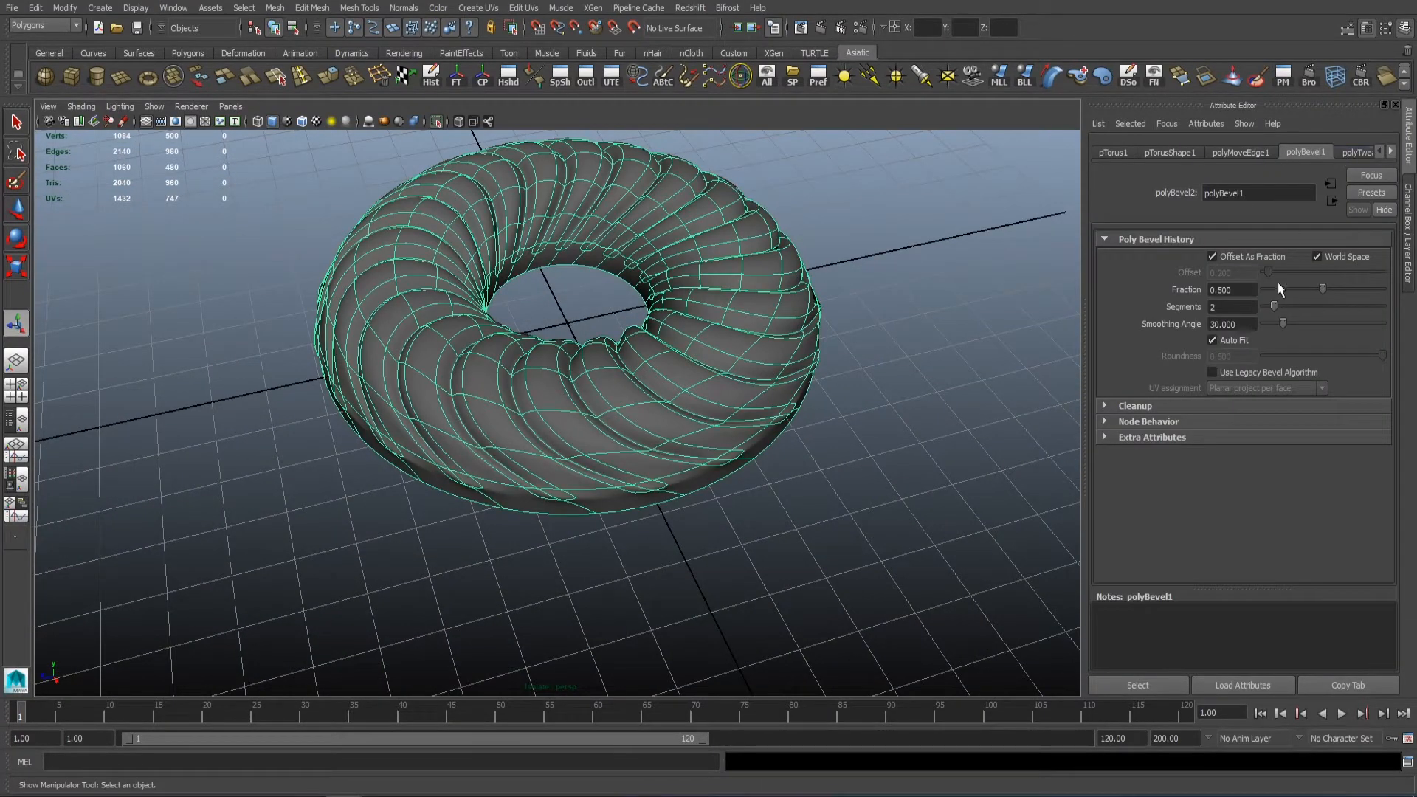
Step: Reduce the torus's bevel fraction to 0.311 and examine the smoothed swirls from several angles
{"action": "left_click_drag", "start_coordinate": [590, 347], "coordinate": [517, 293], "text": "alt"}
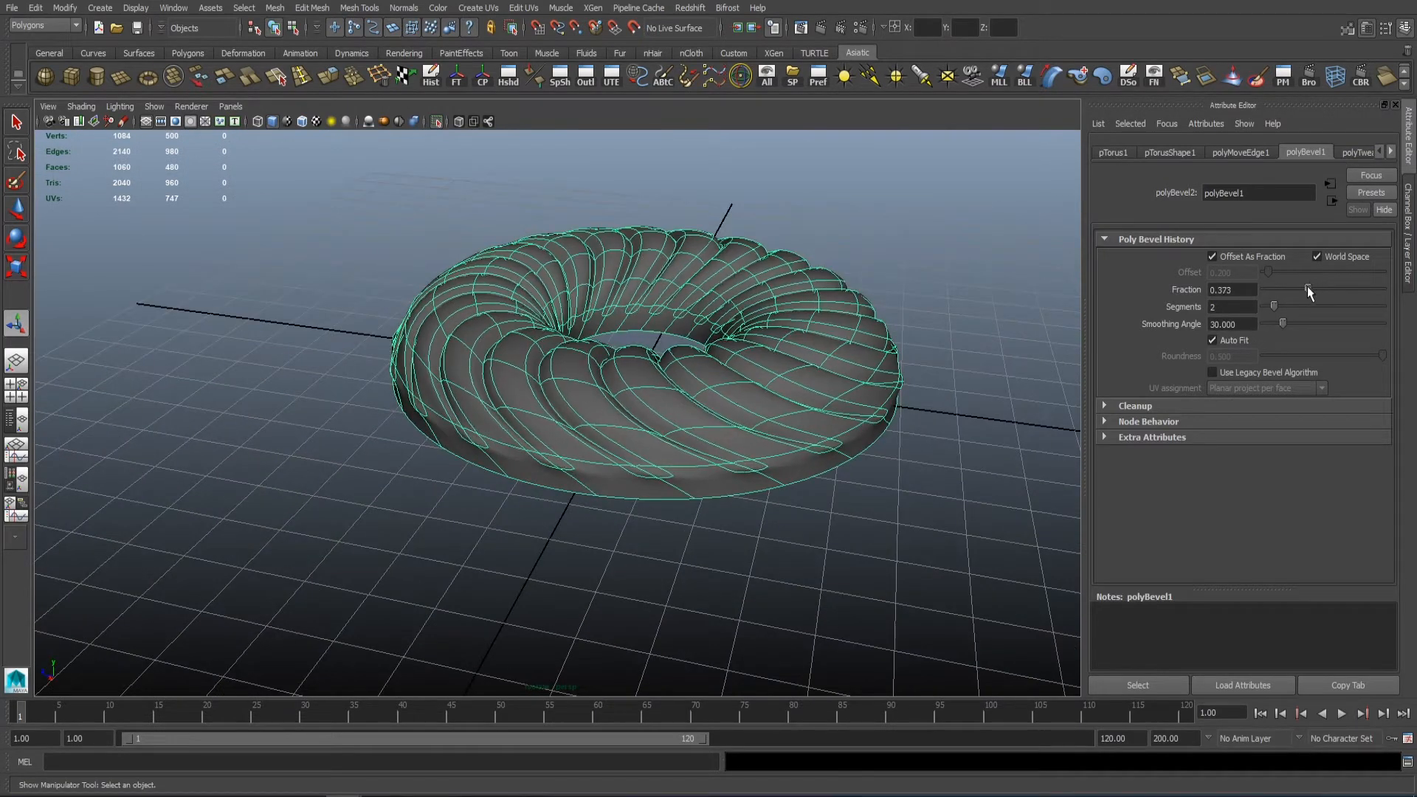
{"action": "left_click", "coordinate": [674, 156]}
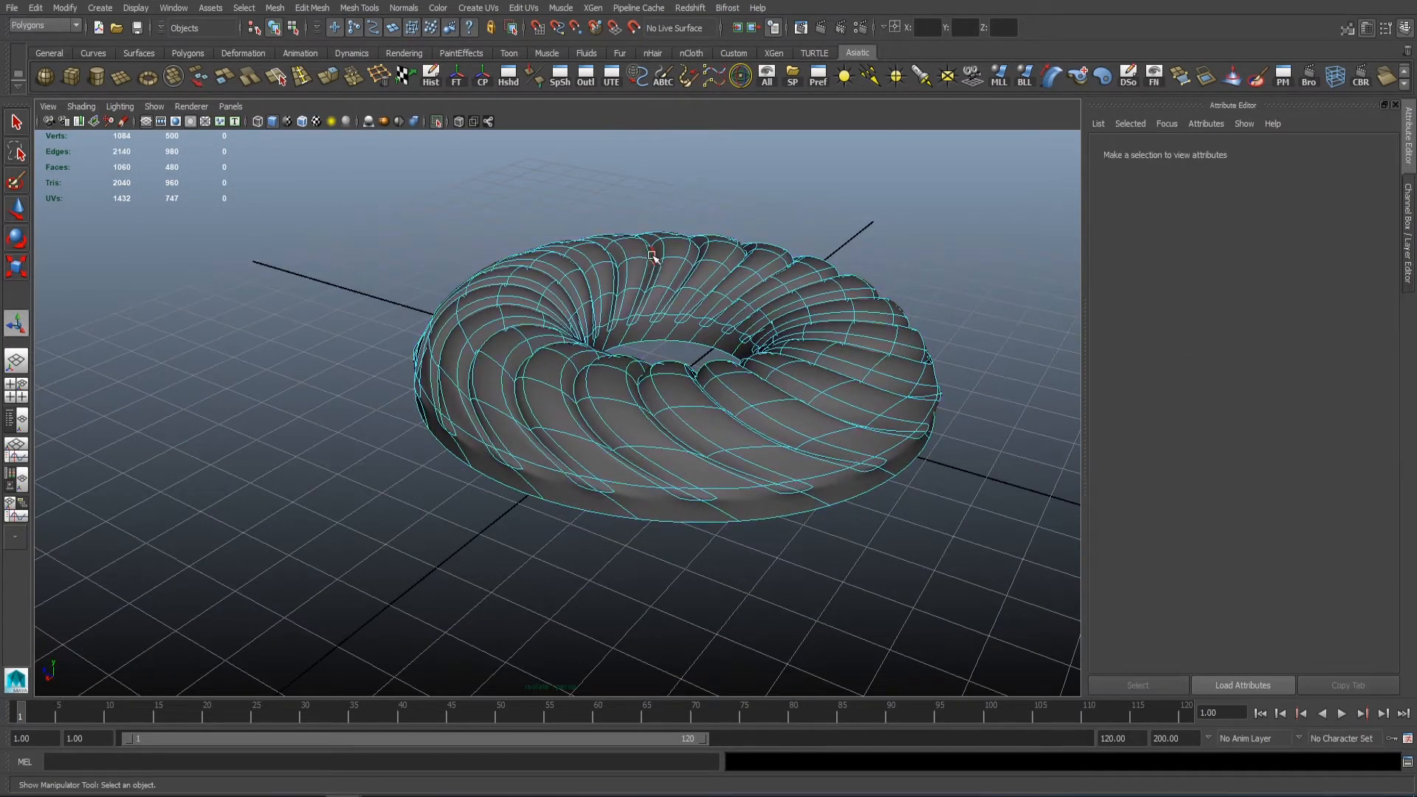
{"action": "left_click", "coordinate": [662, 240]}
{"action": "left_click", "coordinate": [800, 194]}
{"action": "left_click_drag", "start_coordinate": [805, 173], "coordinate": [748, 256], "text": "alt"}
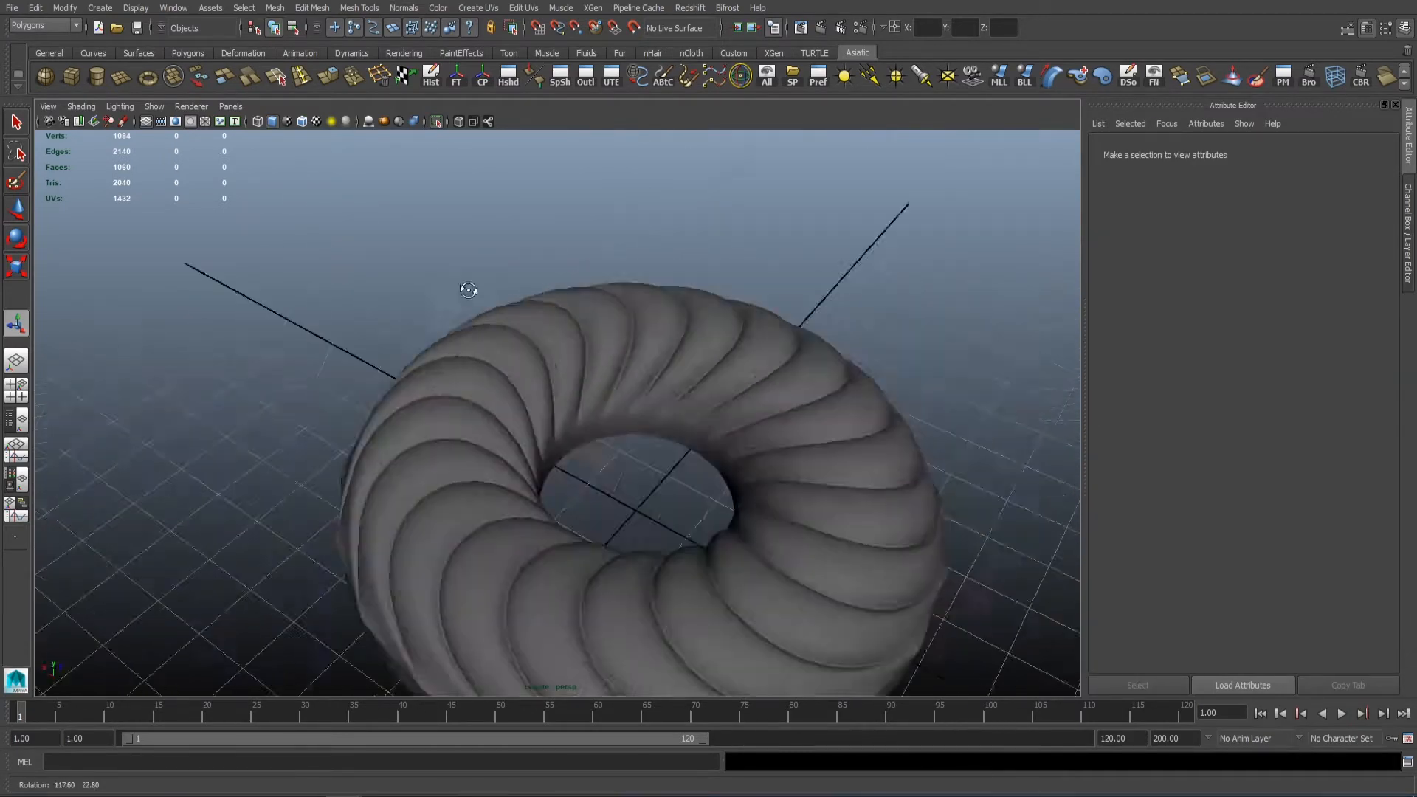
{"action": "left_click_drag", "start_coordinate": [468, 290], "coordinate": [642, 278], "text": "alt"}
{"action": "right_click_drag", "start_coordinate": [642, 279], "coordinate": [583, 295], "text": "alt"}
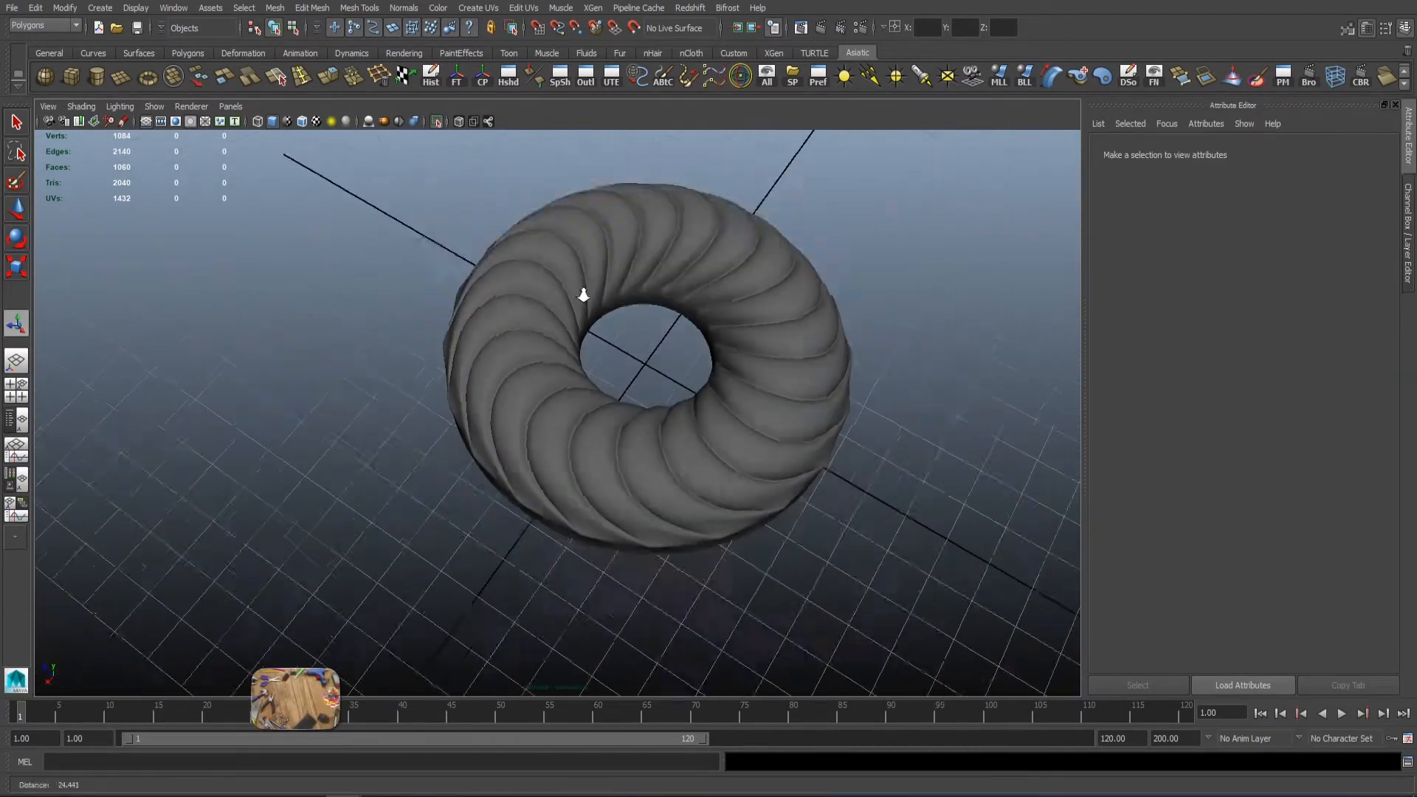
{"action": "left_click_drag", "start_coordinate": [575, 352], "coordinate": [575, 273], "text": "alt"}
{"action": "right_click_drag", "start_coordinate": [576, 273], "coordinate": [627, 259], "text": "alt"}
Step: Select the torus and raise its bevel fraction to 0.634
{"action": "left_click", "coordinate": [671, 251]}
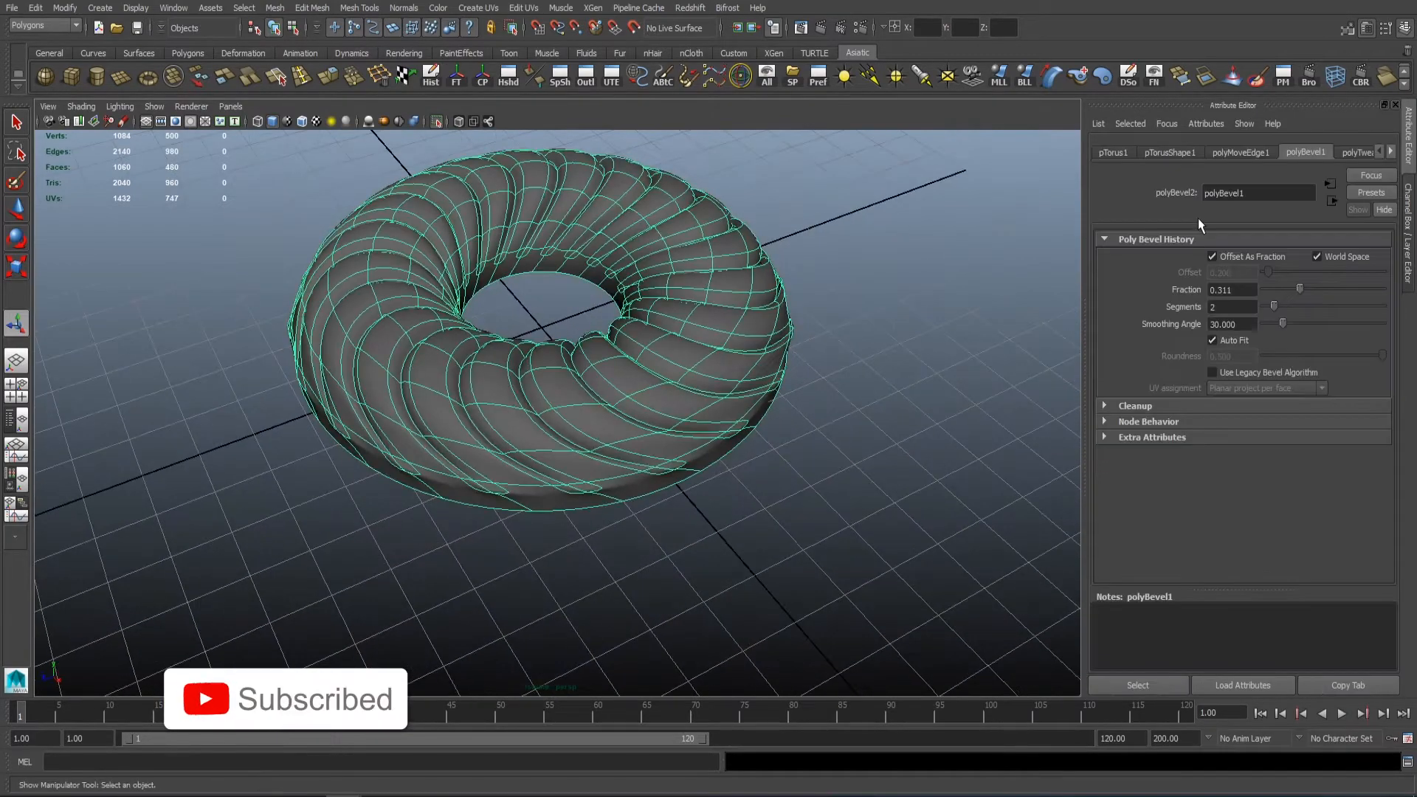
{"action": "left_click_drag", "start_coordinate": [1300, 288], "coordinate": [1337, 285]}
{"action": "left_click_drag", "start_coordinate": [664, 266], "coordinate": [687, 246], "text": "alt"}
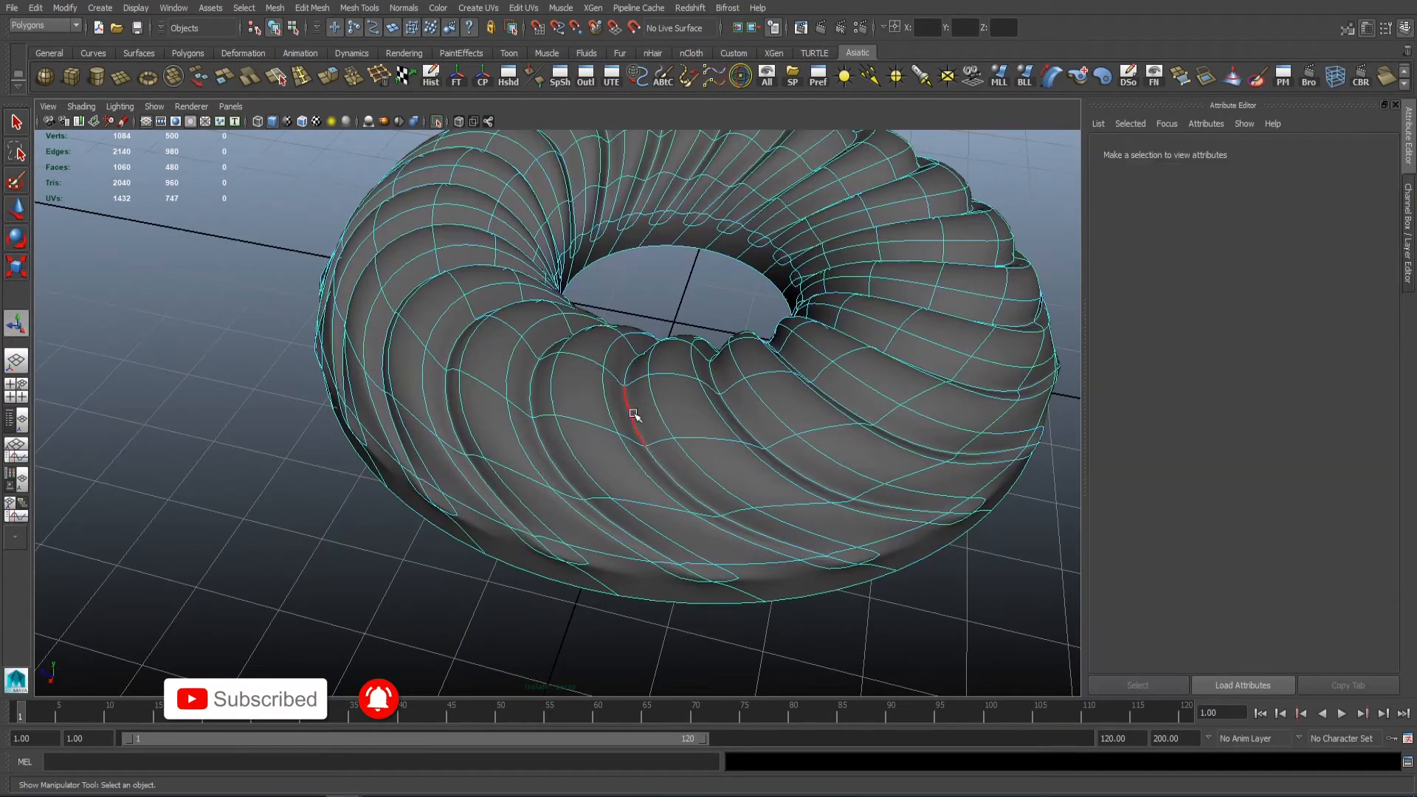
Step: Select the middle edge line of each swirl groove all the way around the torus
{"action": "double_click", "coordinate": [634, 415]}
{"action": "double_click", "coordinate": [524, 392], "text": "shift"}
{"action": "left_click_drag", "start_coordinate": [525, 391], "coordinate": [446, 392], "text": "alt"}
{"action": "double_click", "coordinate": [492, 346], "text": "shift"}
{"action": "double_click", "coordinate": [330, 373], "text": "shift"}
{"action": "left_click_drag", "start_coordinate": [330, 373], "coordinate": [285, 378], "text": "alt"}
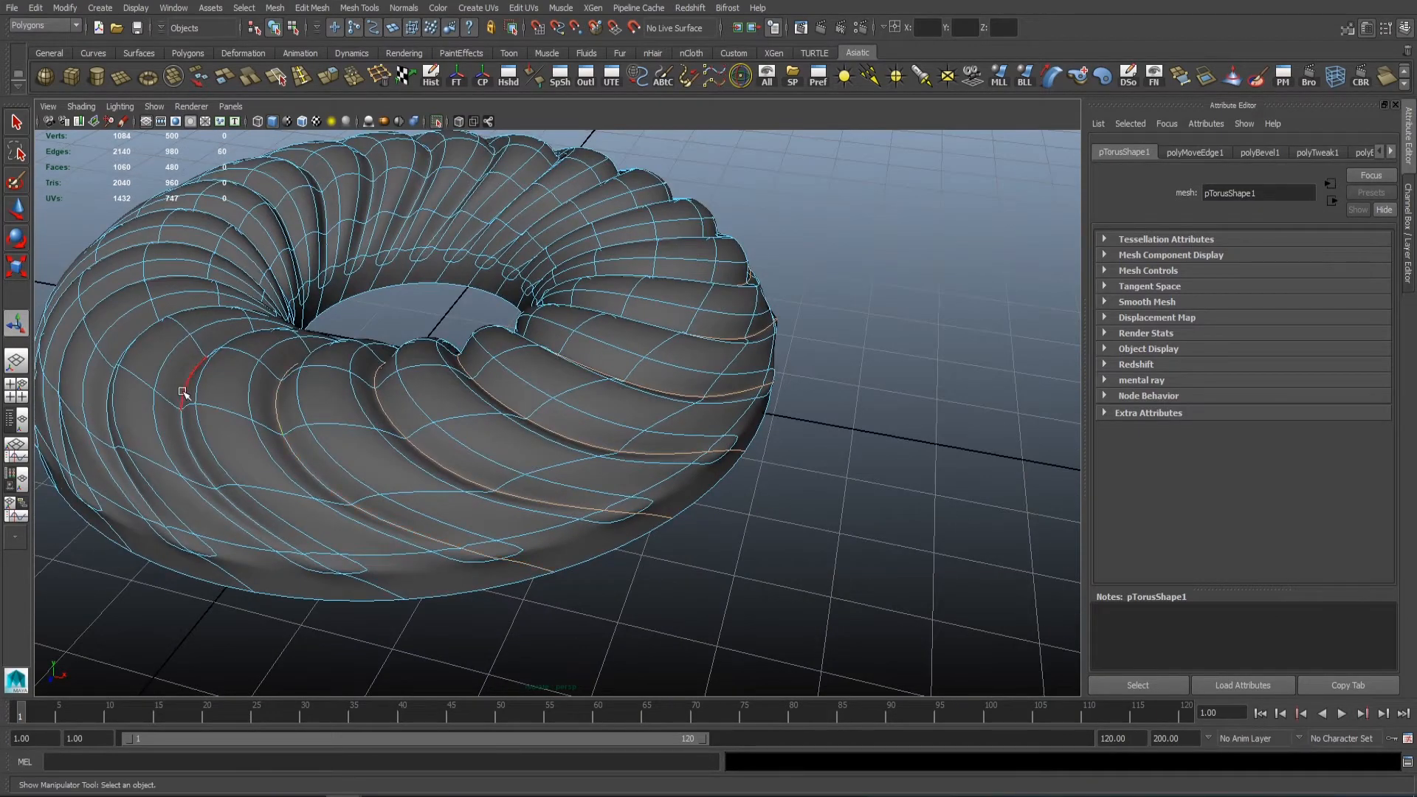
{"action": "double_click", "coordinate": [183, 391], "text": "shift"}
{"action": "left_click_drag", "start_coordinate": [182, 391], "coordinate": [305, 385], "text": "alt"}
{"action": "double_click", "coordinate": [414, 373], "text": "shift"}
{"action": "double_click", "coordinate": [436, 354], "text": "shift"}
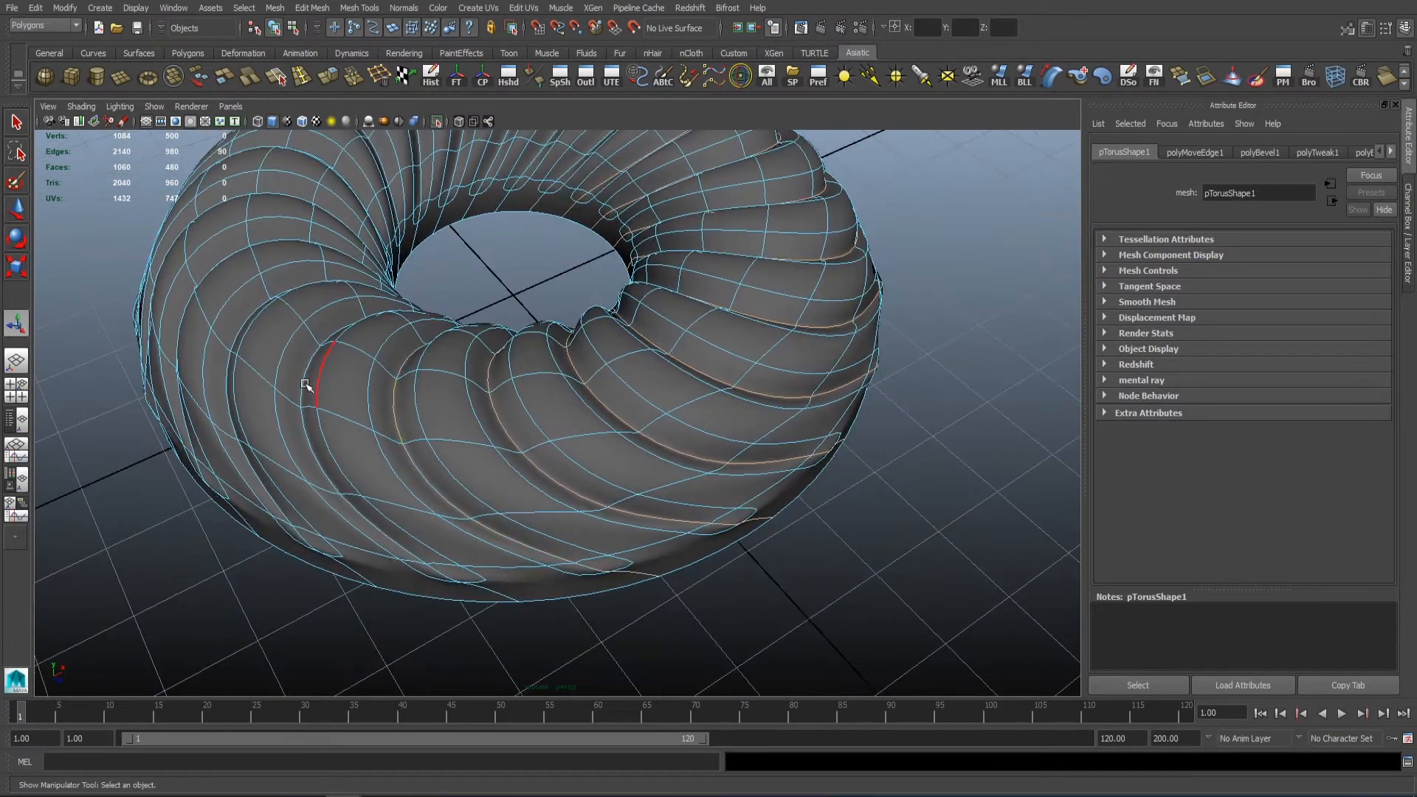
{"action": "double_click", "coordinate": [233, 329], "text": "shift"}
{"action": "left_click_drag", "start_coordinate": [233, 329], "coordinate": [572, 464], "text": "alt"}
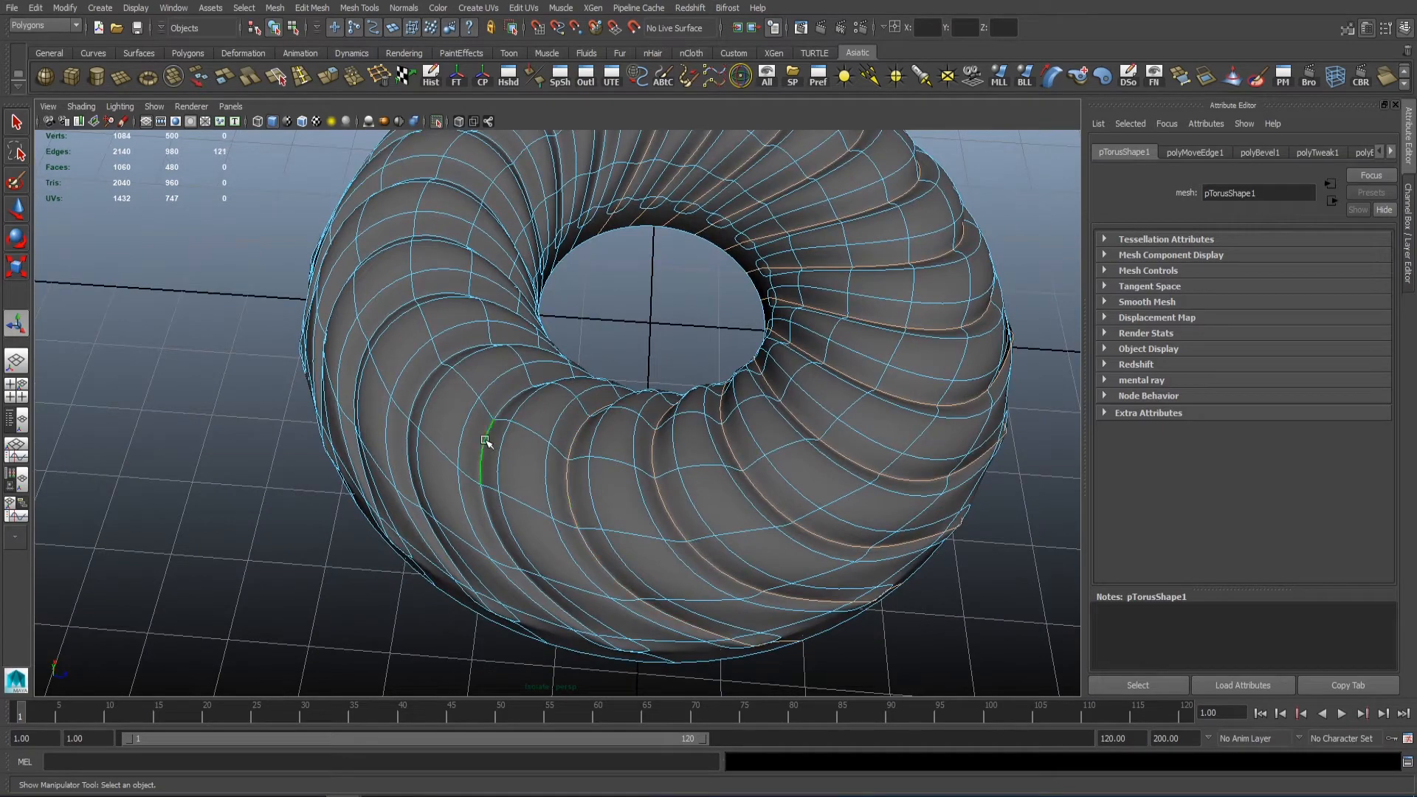
{"action": "double_click", "coordinate": [541, 334], "text": "shift"}
{"action": "left_click_drag", "start_coordinate": [541, 334], "coordinate": [485, 402], "text": "alt"}
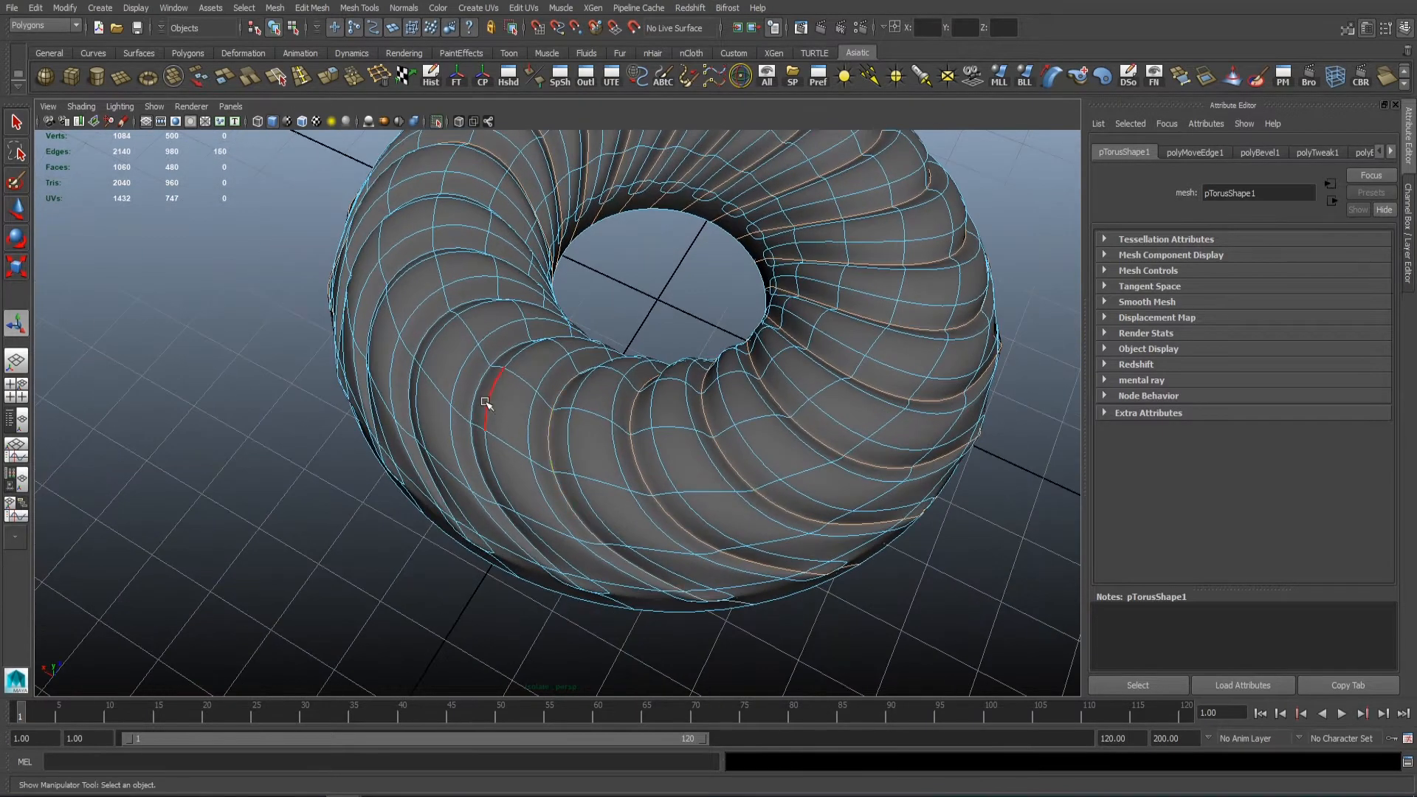
{"action": "double_click", "coordinate": [434, 322], "text": "shift"}
{"action": "left_click_drag", "start_coordinate": [434, 322], "coordinate": [565, 460], "text": "alt"}
{"action": "double_click", "coordinate": [578, 382], "text": "shift"}
{"action": "double_click", "coordinate": [564, 461], "text": "shift"}
{"action": "scroll", "coordinate": [640, 438], "scroll_direction": "down", "scroll_amount": 1}
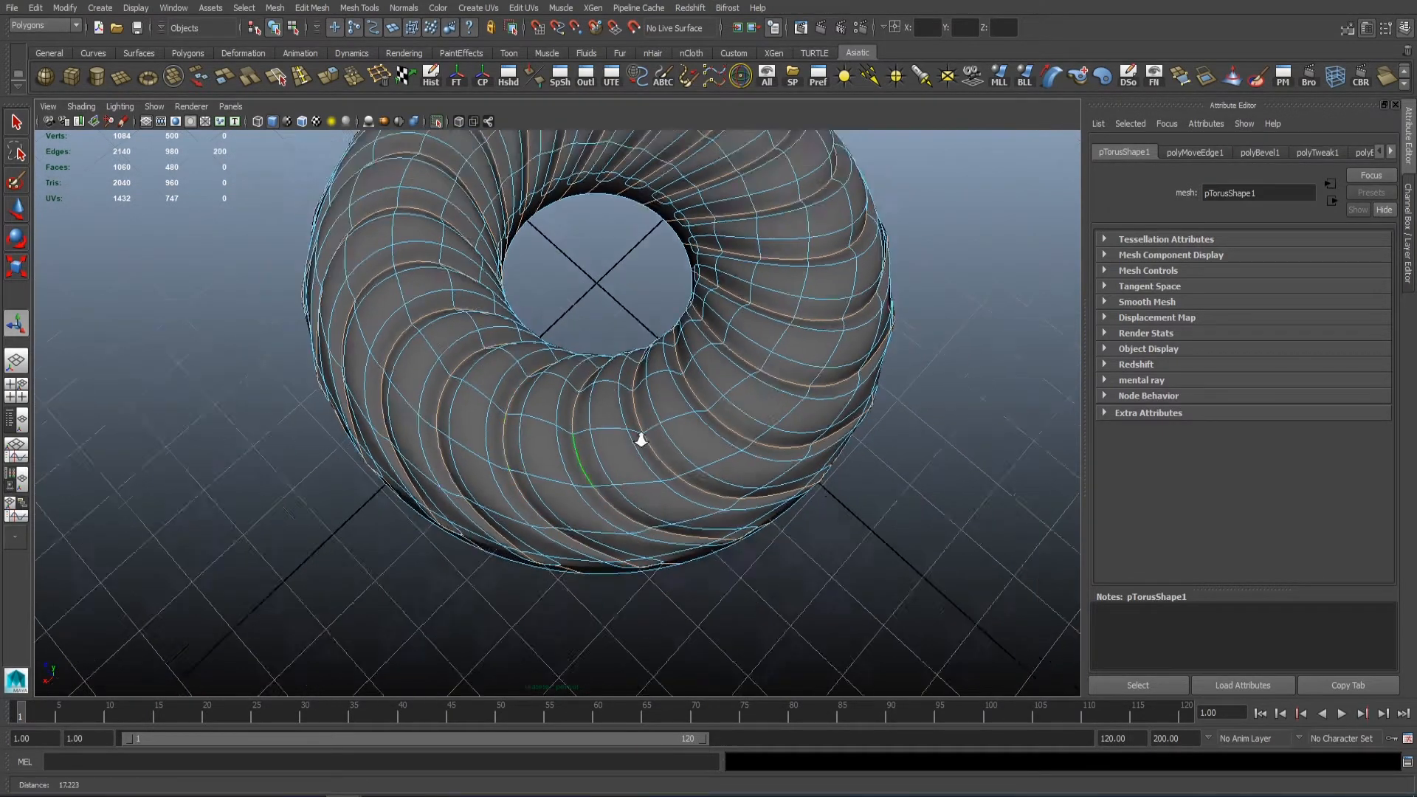
Step: Remove the lower rows of edges from the groove selection in the front view and return to the perspective view
{"action": "left_click_drag", "start_coordinate": [641, 438], "coordinate": [722, 426], "text": "alt"}
{"action": "key", "text": "space"}
{"action": "key", "text": "space"}
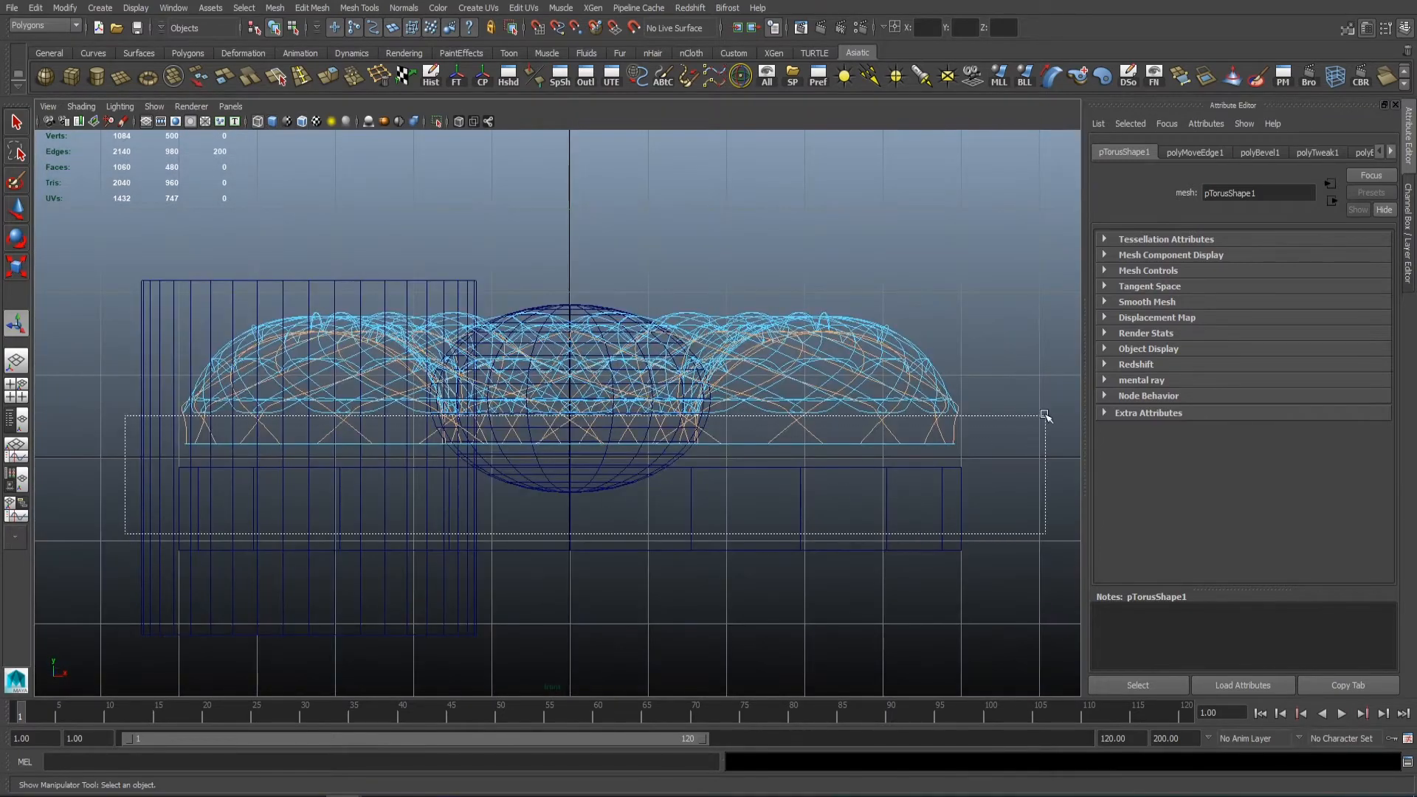
{"action": "scroll", "coordinate": [1039, 405], "scroll_direction": "down", "scroll_amount": 3}
{"action": "key", "text": "space"}
{"action": "key", "text": "space"}
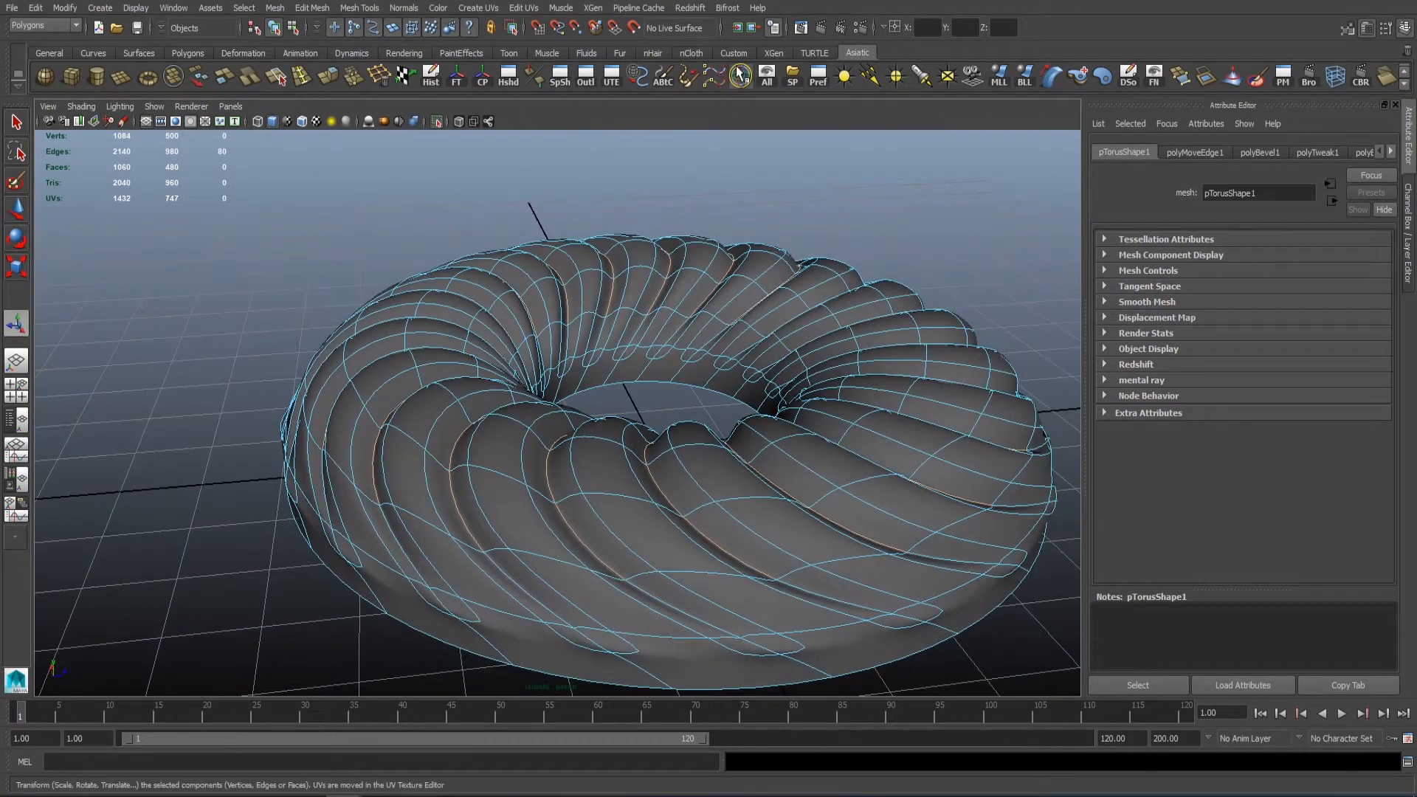
Step: Adjust the depth of the selected groove edges along local Z with Transform Components
{"action": "left_click", "coordinate": [740, 76]}
{"action": "left_click_drag", "start_coordinate": [579, 282], "coordinate": [670, 276], "text": "alt"}
{"action": "middle_click_drag", "start_coordinate": [670, 276], "coordinate": [712, 354], "text": "alt"}
{"action": "left_click_drag", "start_coordinate": [640, 287], "coordinate": [646, 280]}
{"action": "scroll", "coordinate": [860, 311], "scroll_direction": "down", "scroll_amount": 3}
Step: Tune the torus's bevel width and set the bevel fraction to 0.379
{"action": "left_click", "coordinate": [1265, 152]}
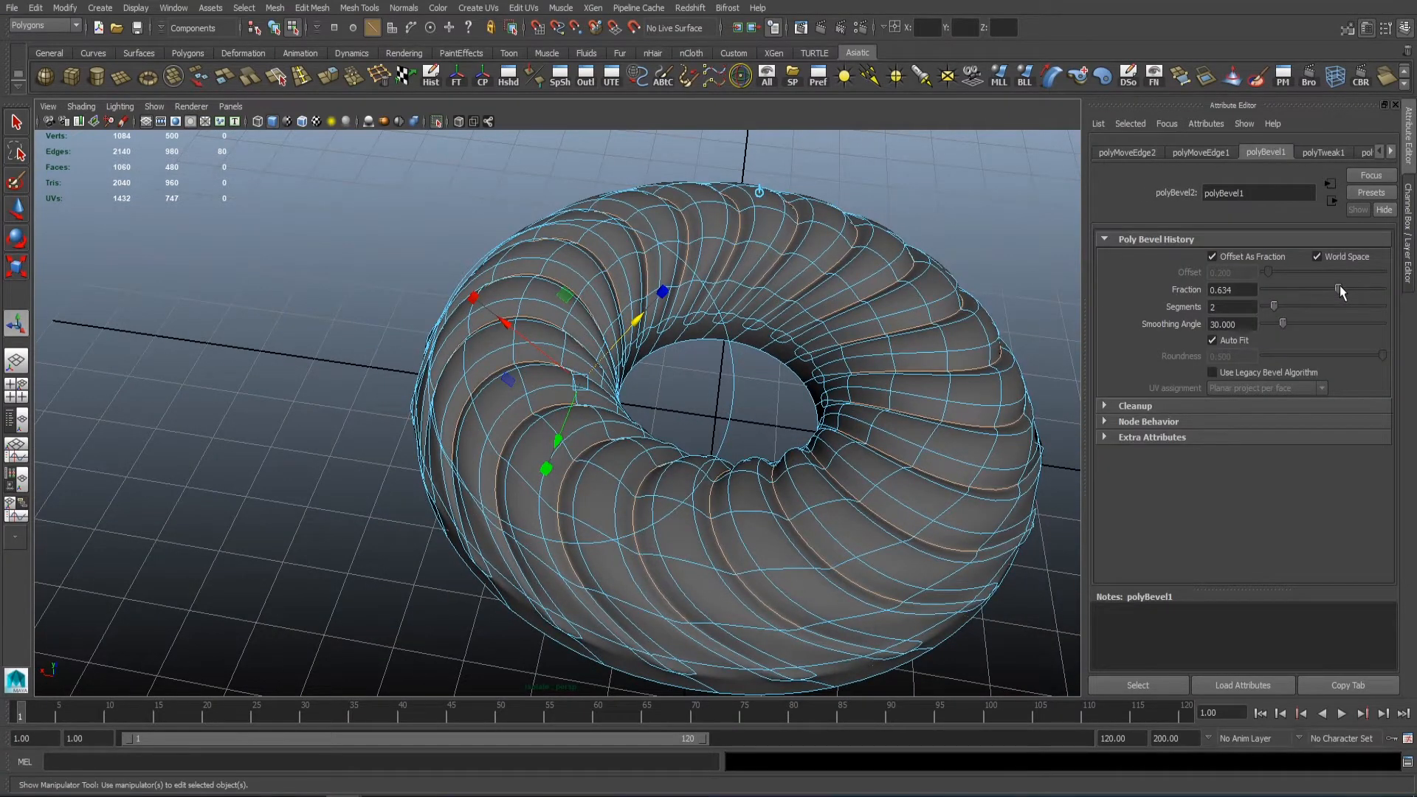
{"action": "left_click_drag", "start_coordinate": [1339, 285], "coordinate": [1310, 288]}
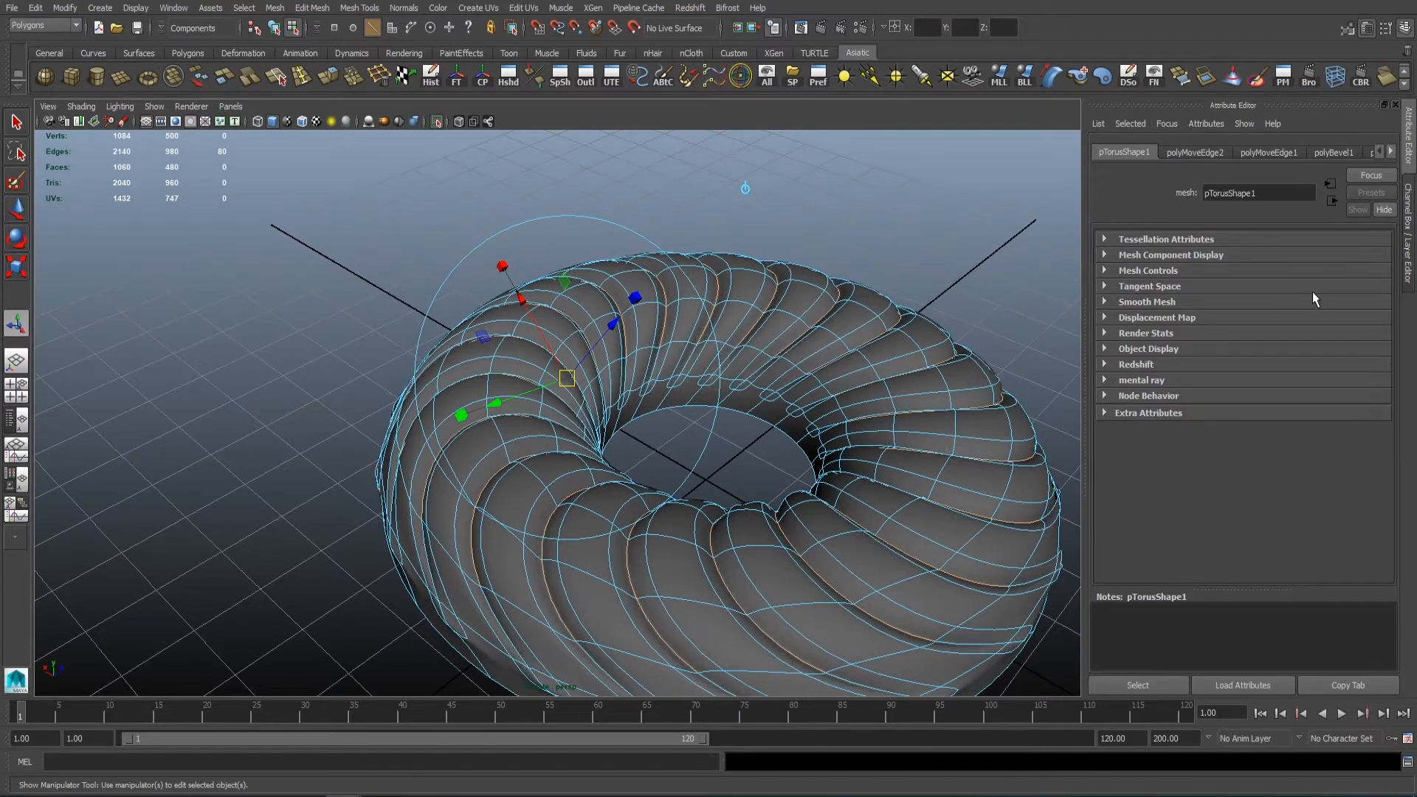
{"action": "left_click", "coordinate": [1328, 152]}
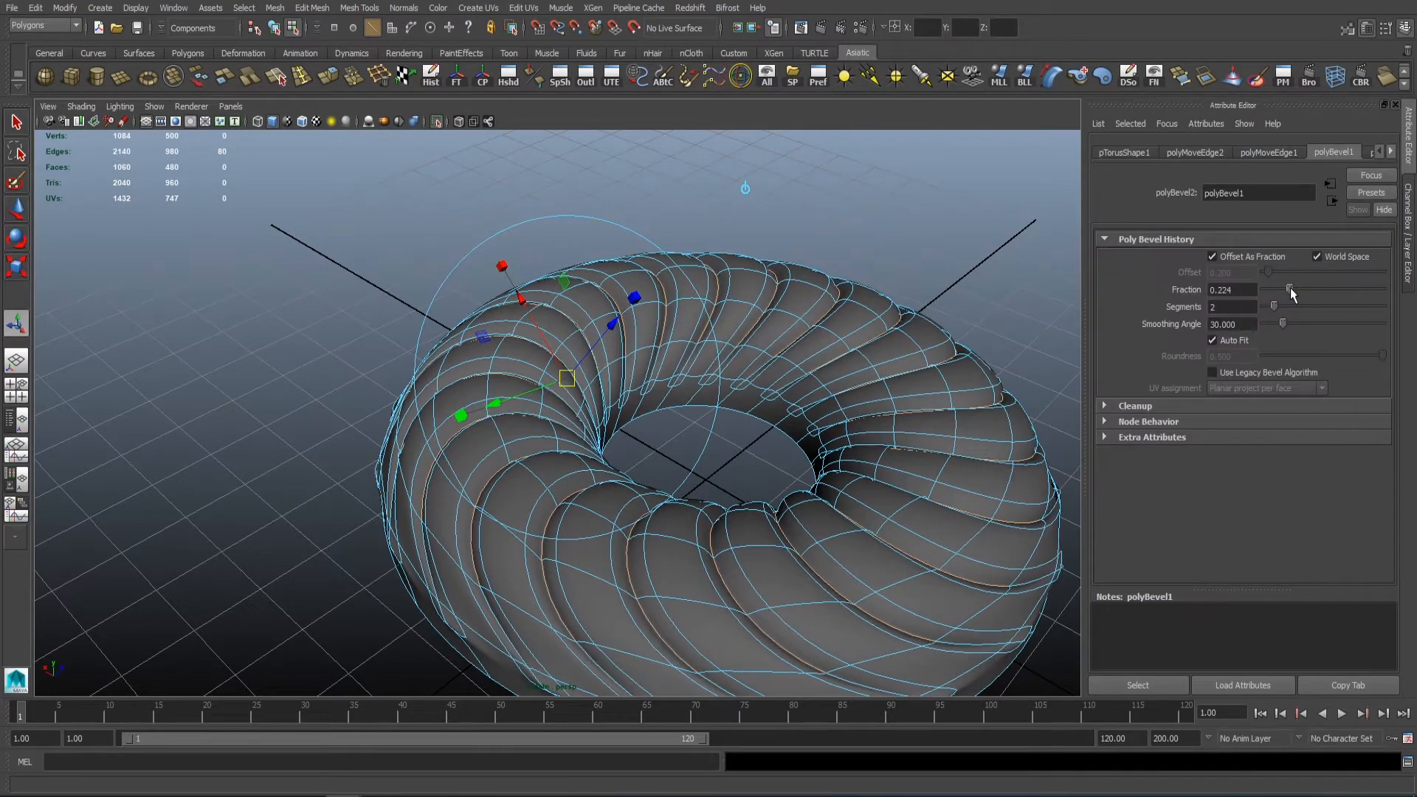
{"action": "left_click_drag", "start_coordinate": [1290, 287], "coordinate": [1318, 293]}
{"action": "left_click_drag", "start_coordinate": [874, 413], "coordinate": [876, 341], "text": "alt"}
{"action": "scroll", "coordinate": [885, 323], "scroll_direction": "down", "scroll_amount": 3}
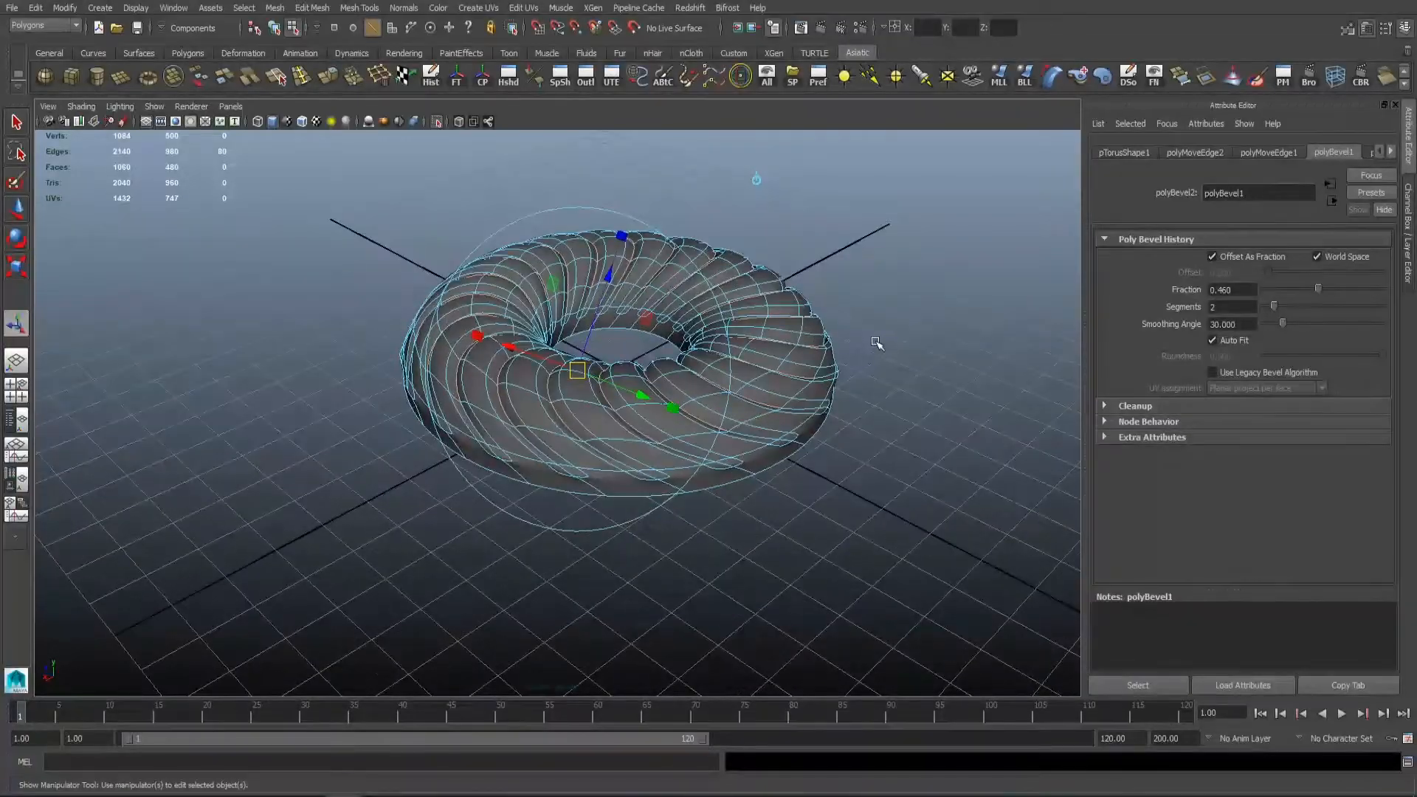
{"action": "left_click_drag", "start_coordinate": [771, 358], "coordinate": [639, 272], "text": "alt"}
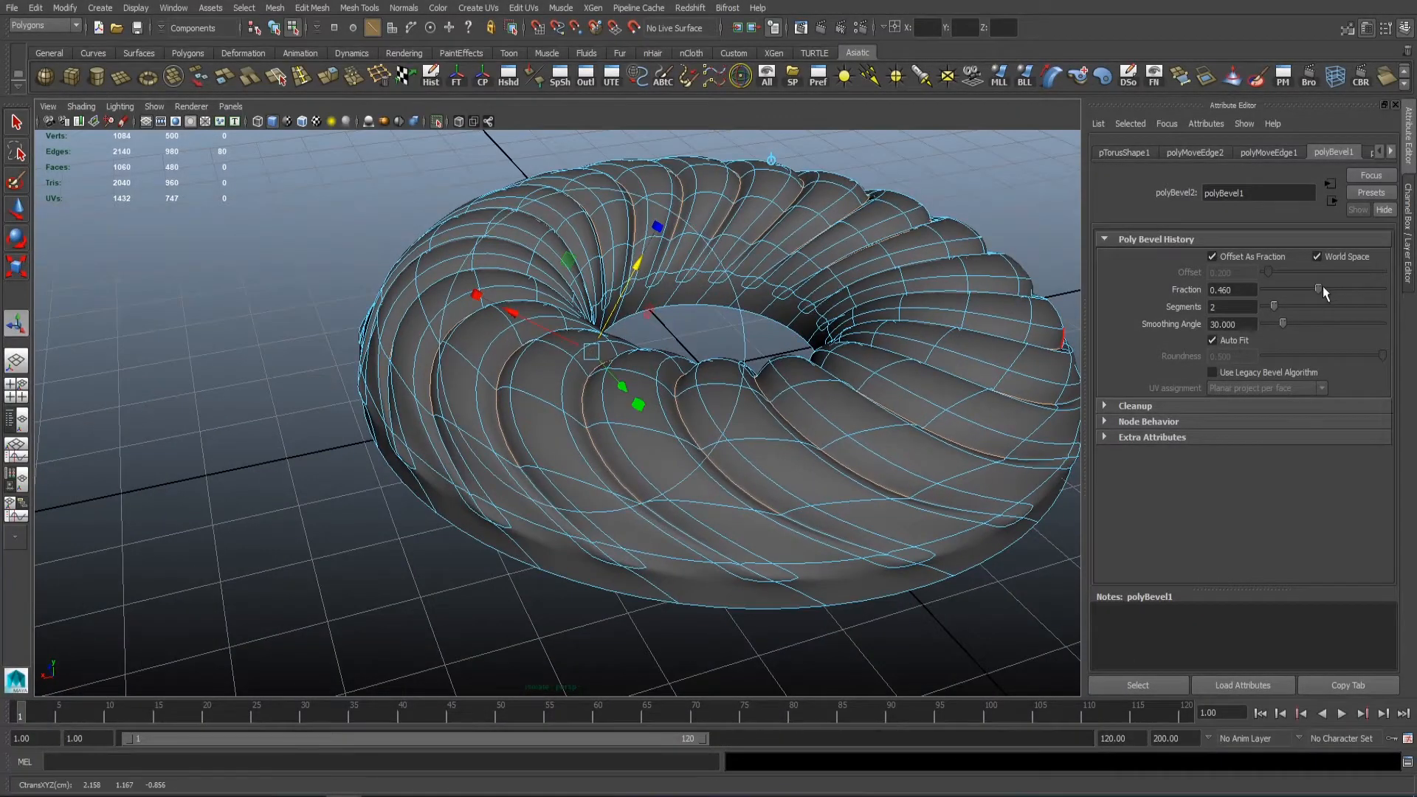
{"action": "left_click_drag", "start_coordinate": [1276, 305], "coordinate": [1308, 289]}
{"action": "right_click_drag", "start_coordinate": [981, 295], "coordinate": [900, 292], "text": "alt"}
{"action": "mouse_move", "coordinate": [900, 292]}
{"action": "left_mouse_down", "text": "alt"}
{"action": "mouse_move", "coordinate": [893, 228]}
{"action": "mouse_move", "coordinate": [889, 290]}
{"action": "left_mouse_up", "text": "alt"}
Step: Complete the transform tool, return the torus to object mode and deselect it to review the smoothed swirls
{"action": "right_click", "coordinate": [888, 290]}
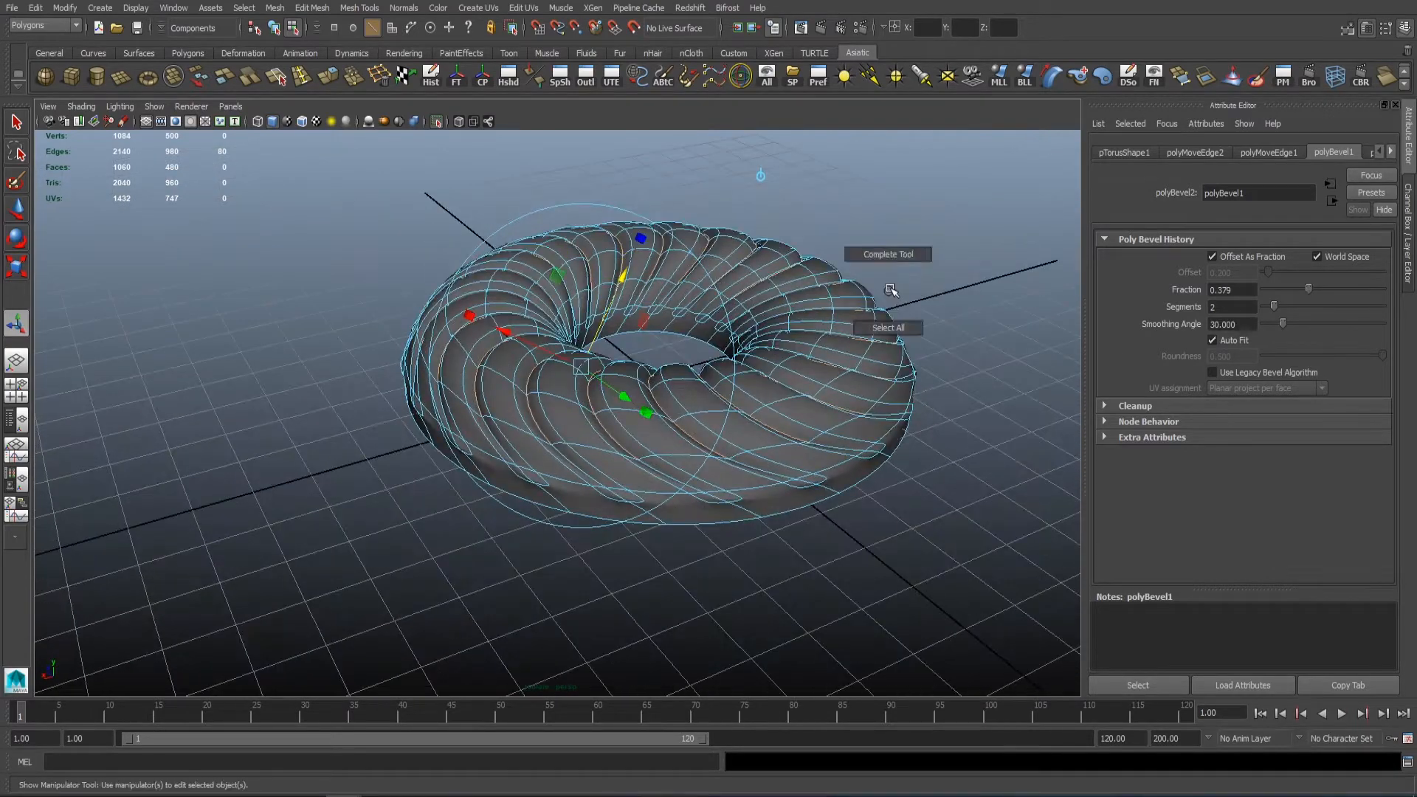
{"action": "right_click_drag", "start_coordinate": [823, 295], "coordinate": [854, 281]}
{"action": "left_click", "coordinate": [885, 255]}
{"action": "left_click_drag", "start_coordinate": [878, 273], "coordinate": [767, 347], "text": "alt"}
{"action": "left_click", "coordinate": [649, 424]}
{"action": "right_click_drag", "start_coordinate": [649, 424], "coordinate": [671, 429], "text": "alt"}
{"action": "left_click", "coordinate": [715, 509]}
{"action": "left_click", "coordinate": [717, 430]}
{"action": "middle_click_drag", "start_coordinate": [717, 430], "coordinate": [599, 443], "text": "alt"}
{"action": "left_click", "coordinate": [936, 383]}
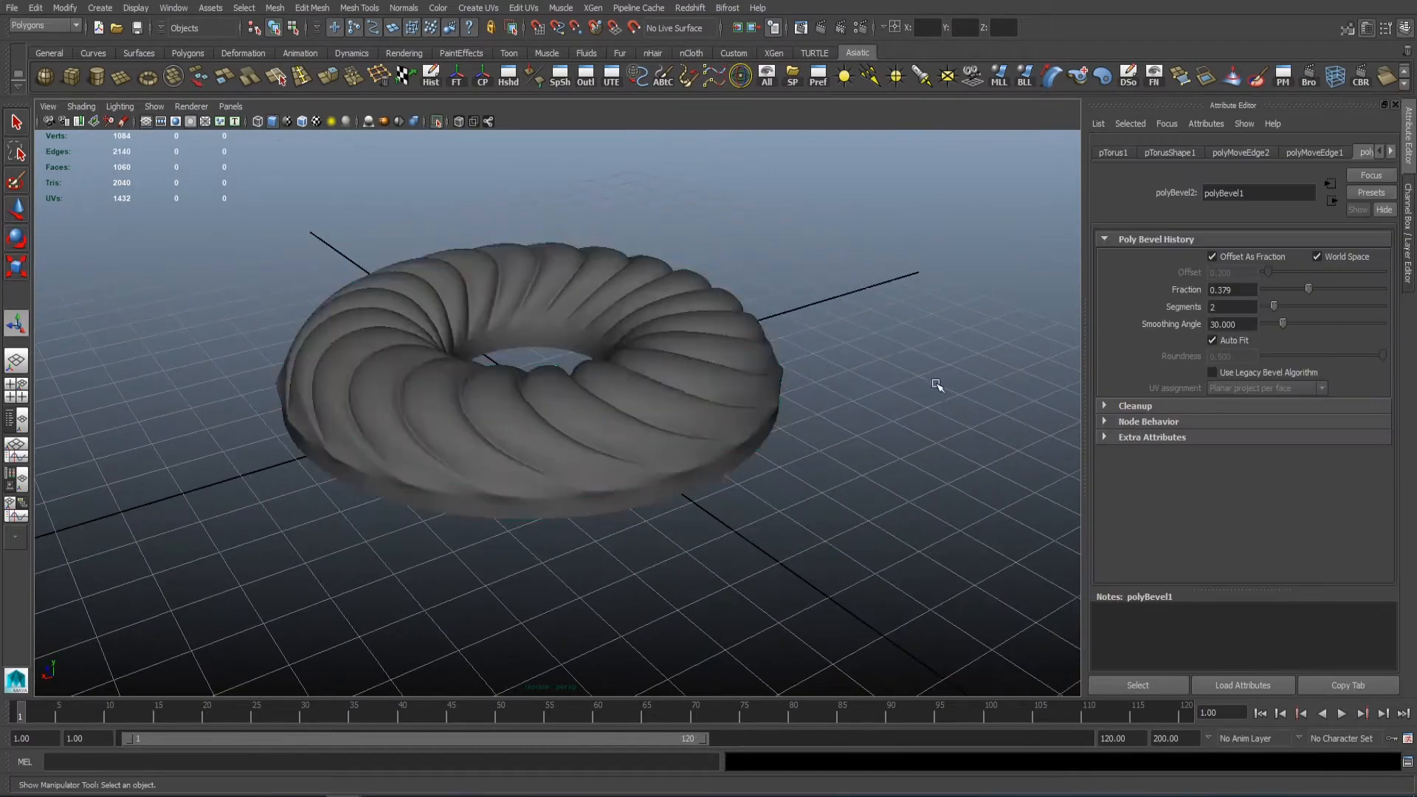
Step: Cut a horizontal edge row around the torus's lower rim, clean up its edges and select the row's vertices
{"action": "left_click_drag", "start_coordinate": [937, 383], "coordinate": [915, 450], "text": "alt"}
{"action": "left_click", "coordinate": [745, 436]}
{"action": "key", "text": "space"}
{"action": "key", "text": "space"}
{"action": "mouse_move", "coordinate": [679, 413]}
{"action": "left_mouse_down", "text": "alt"}
{"action": "mouse_move", "coordinate": [664, 347]}
{"action": "mouse_move", "coordinate": [693, 369]}
{"action": "mouse_move", "coordinate": [904, 295]}
{"action": "mouse_move", "coordinate": [798, 356]}
{"action": "mouse_move", "coordinate": [694, 355]}
{"action": "left_mouse_up", "text": "alt"}
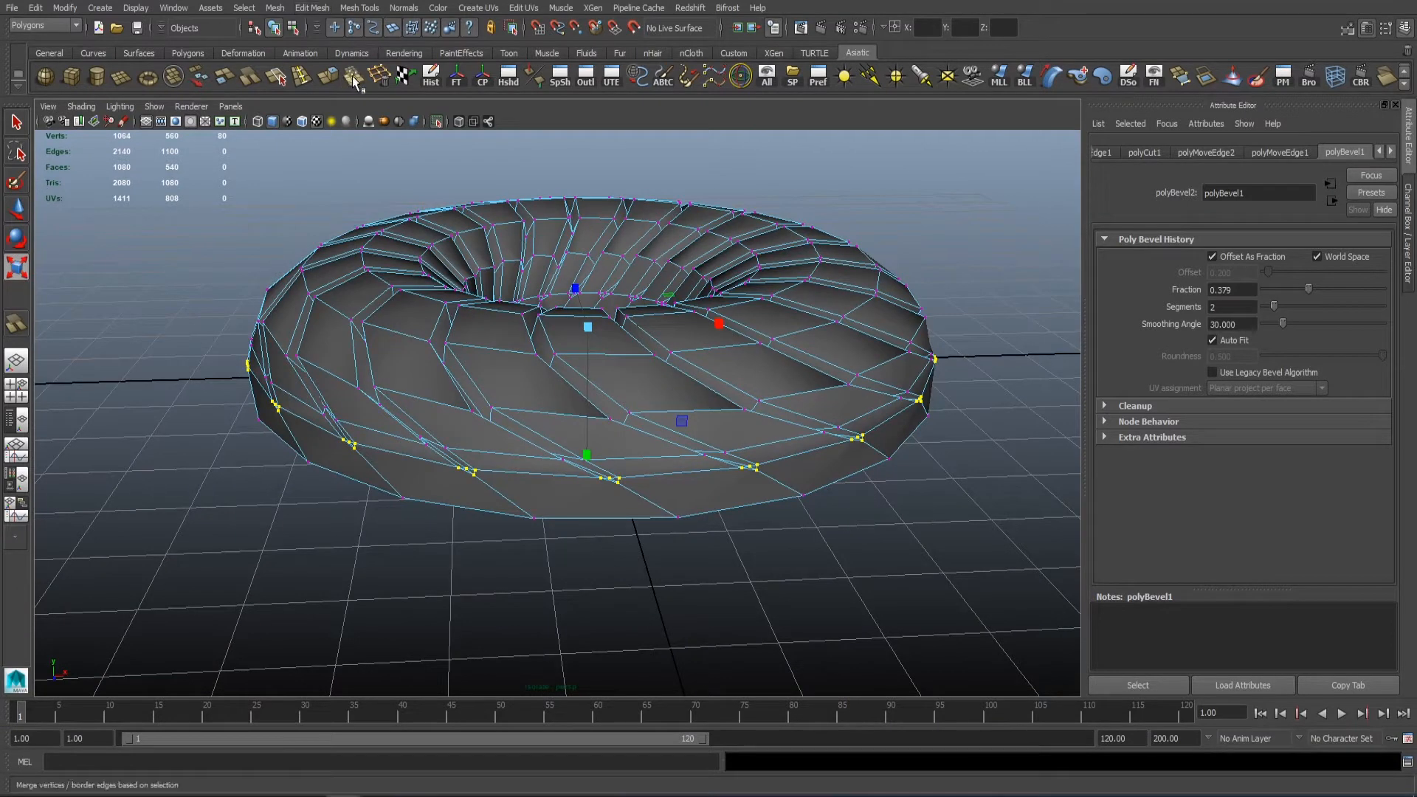
Step: Merge the clustered vertices of the lower row by increasing the merge operation's distance
{"action": "scroll", "coordinate": [617, 243], "scroll_direction": "down", "scroll_amount": 2}
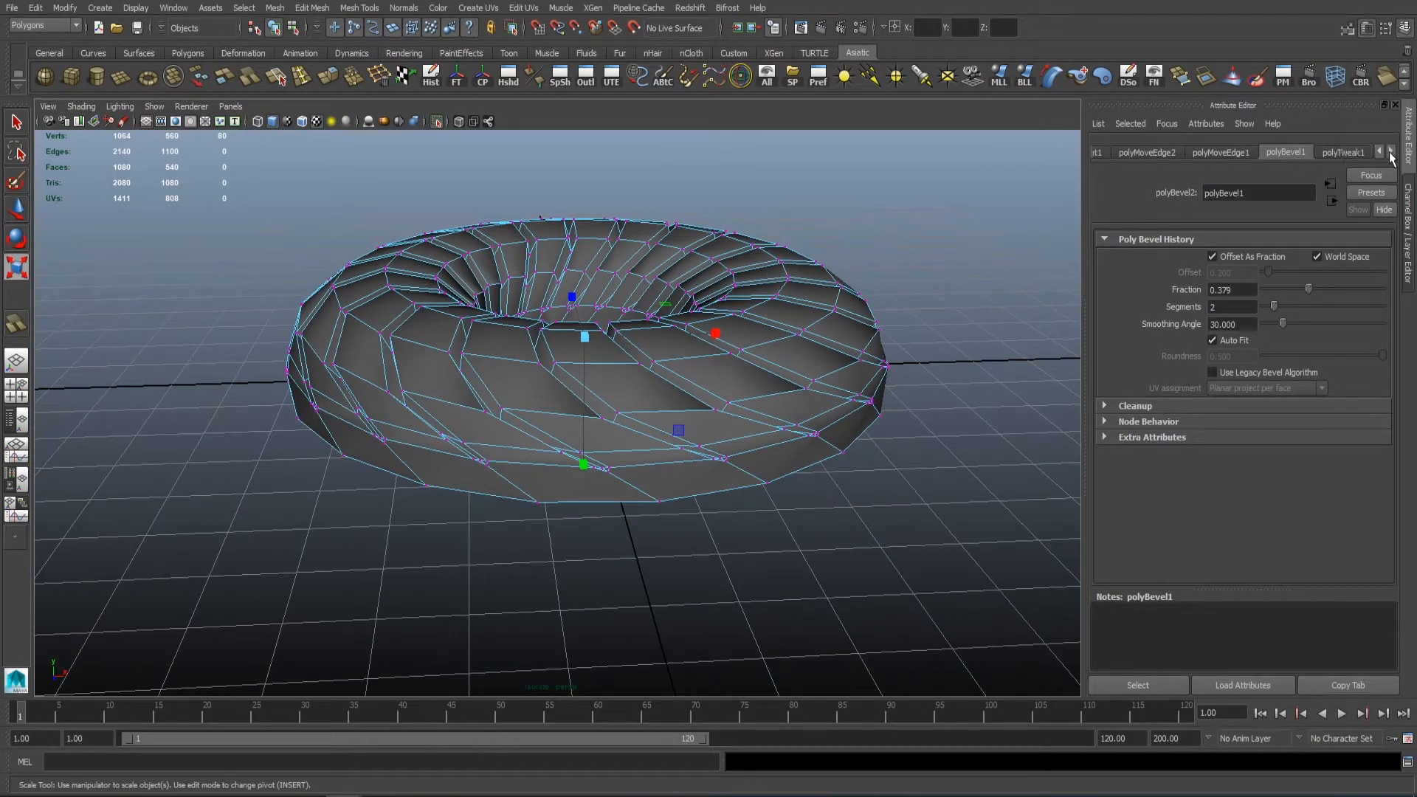
{"action": "key", "text": "ctrl+a"}
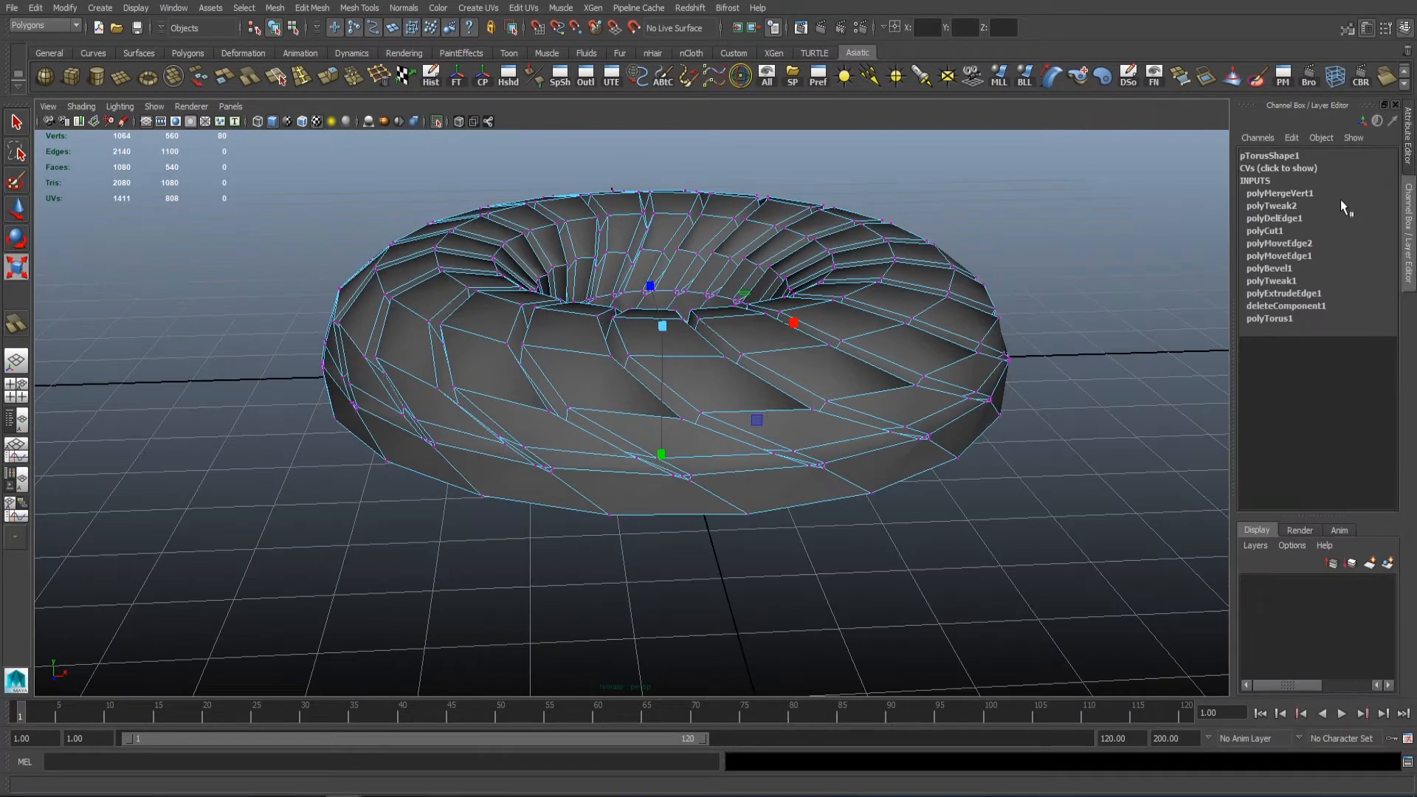
{"action": "left_click", "coordinate": [1332, 205]}
{"action": "scroll", "coordinate": [782, 271], "scroll_direction": "up", "scroll_amount": 2}
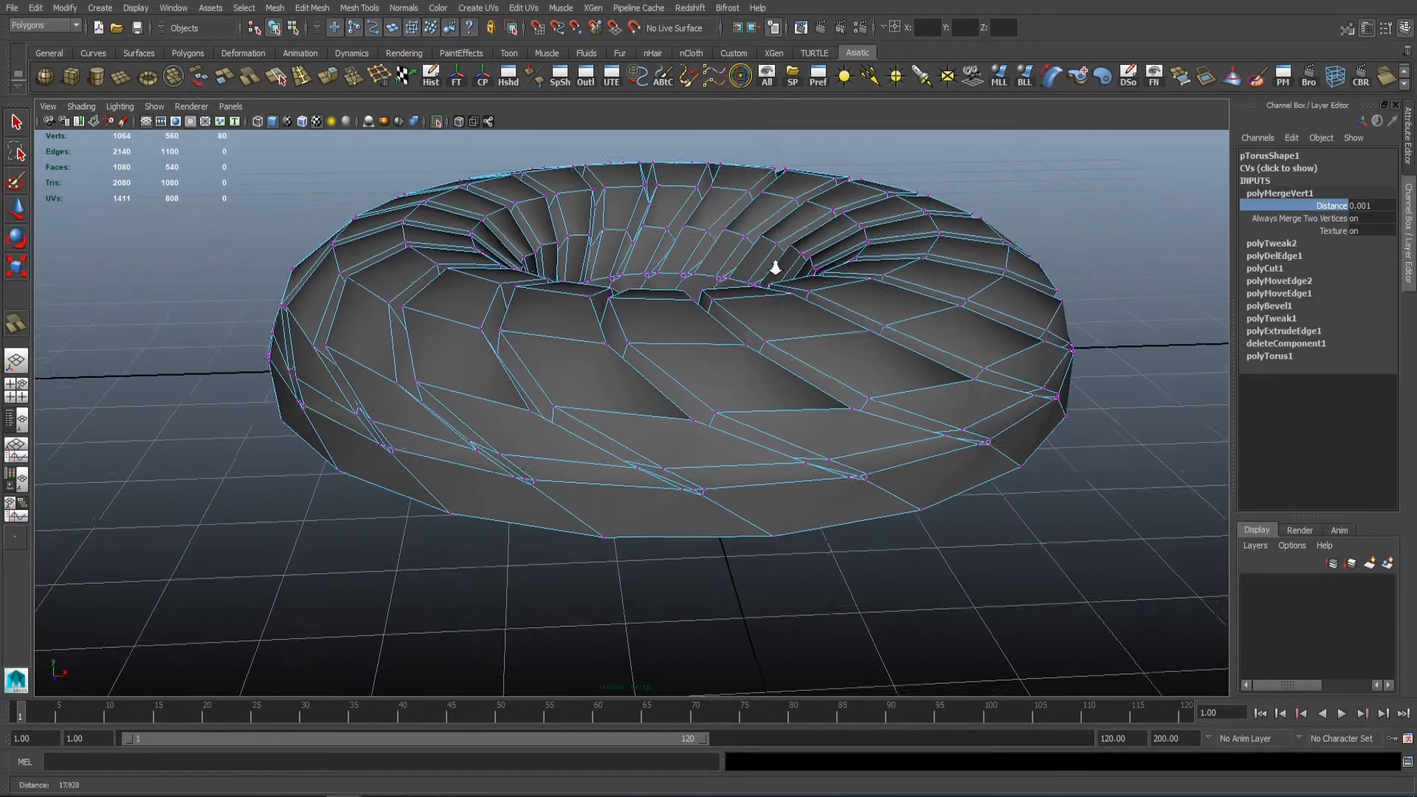
{"action": "left_click_drag", "start_coordinate": [794, 285], "coordinate": [601, 332], "text": "alt"}
Step: Display the torus in smooth preview and return to object mode to check the merged rim
{"action": "key", "text": "3"}
{"action": "scroll", "coordinate": [805, 295], "scroll_direction": "down", "scroll_amount": 2}
{"action": "right_click_drag", "start_coordinate": [790, 354], "coordinate": [834, 336]}
{"action": "key", "text": "r"}
{"action": "left_click_drag", "start_coordinate": [834, 376], "coordinate": [790, 392], "text": "alt"}
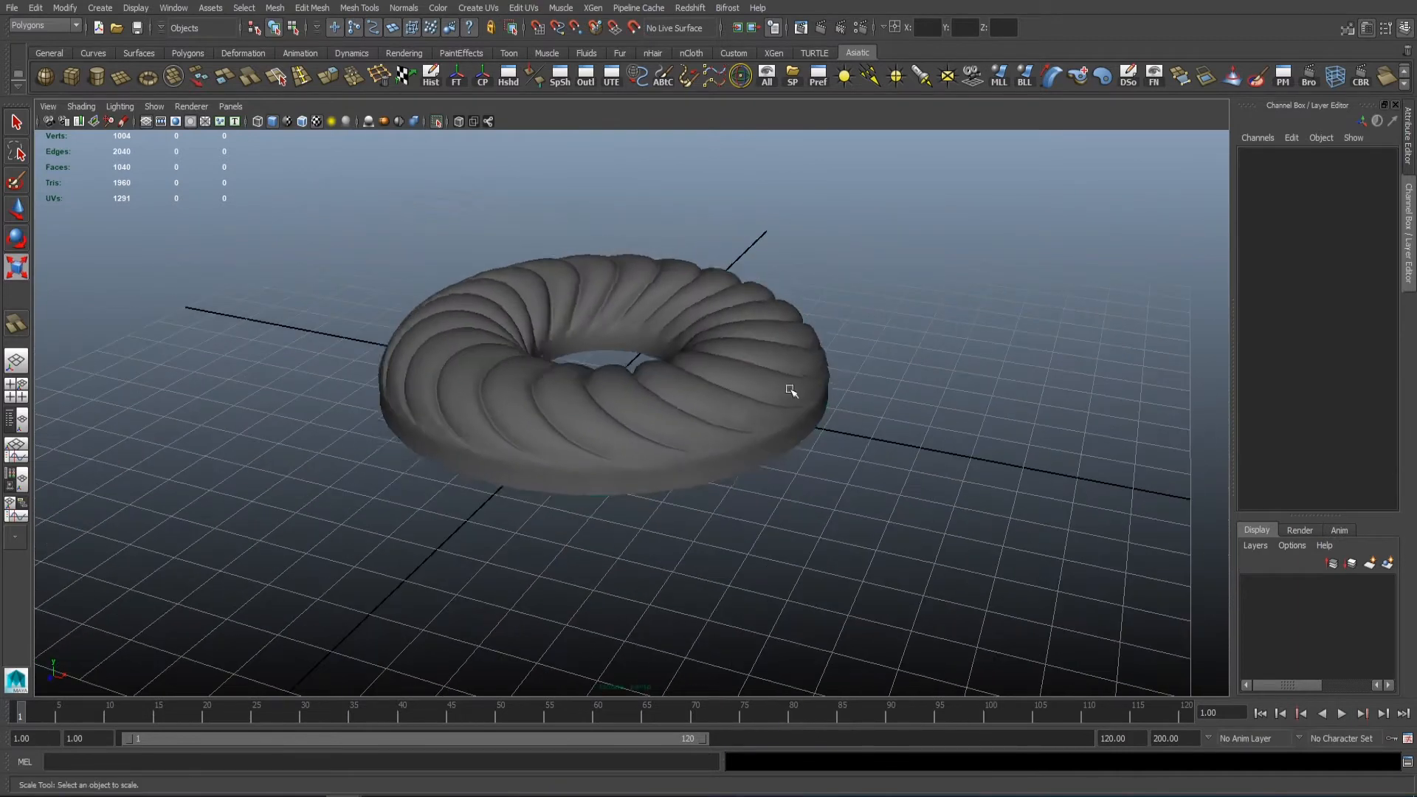
Step: Turn off the torus's smooth preview and select the horizontal vertex row just above its bottom edge in the front view
{"action": "left_click", "coordinate": [790, 392]}
{"action": "key", "text": "1"}
{"action": "left_click_drag", "start_coordinate": [605, 463], "coordinate": [574, 456], "text": "alt"}
{"action": "left_click", "coordinate": [591, 477]}
{"action": "right_click_drag", "start_coordinate": [575, 456], "coordinate": [364, 472]}
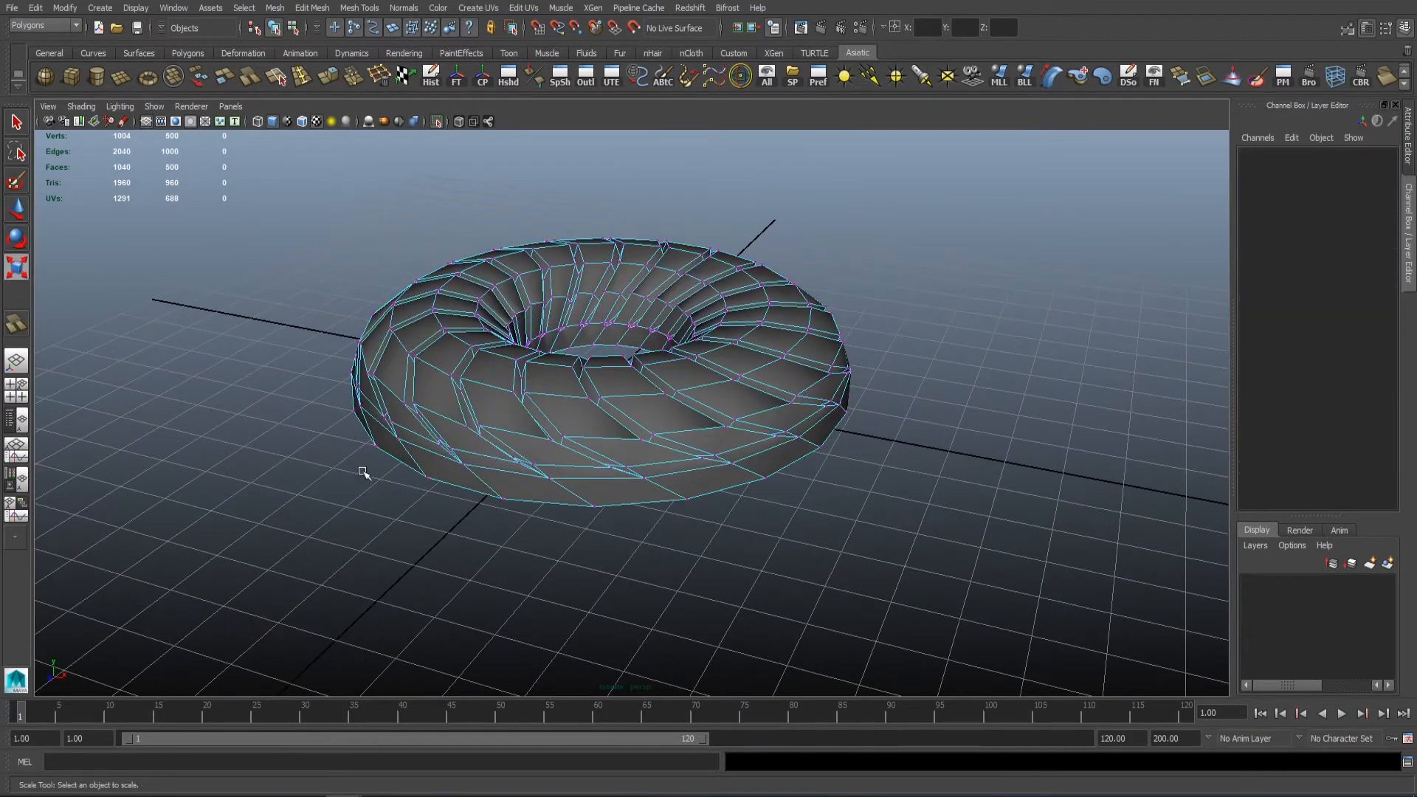
{"action": "key", "text": "space"}
{"action": "key", "text": "space"}
{"action": "right_click_drag", "start_coordinate": [195, 419], "coordinate": [435, 430], "text": "alt"}
{"action": "key", "text": "f"}
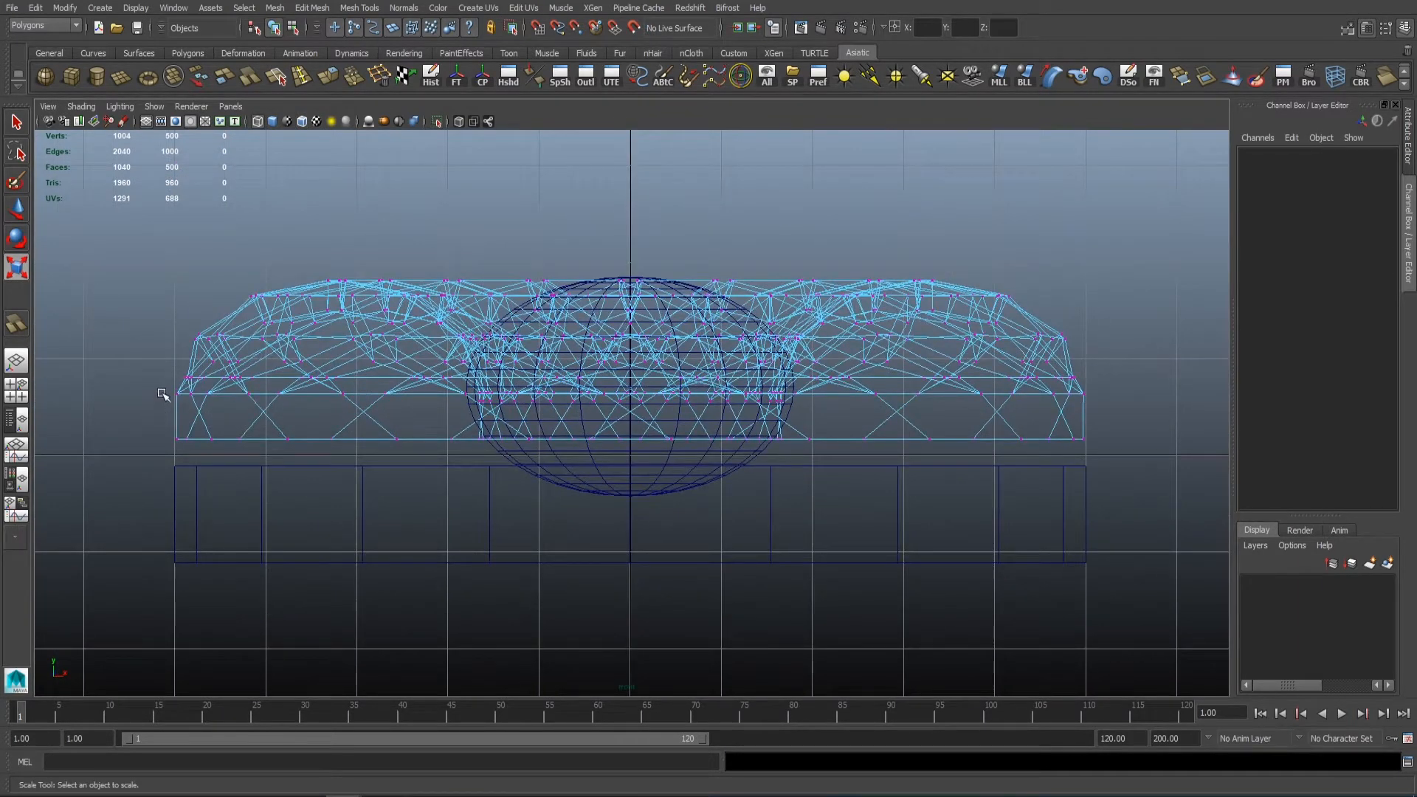
{"action": "left_click_drag", "start_coordinate": [1127, 395], "coordinate": [1126, 396]}
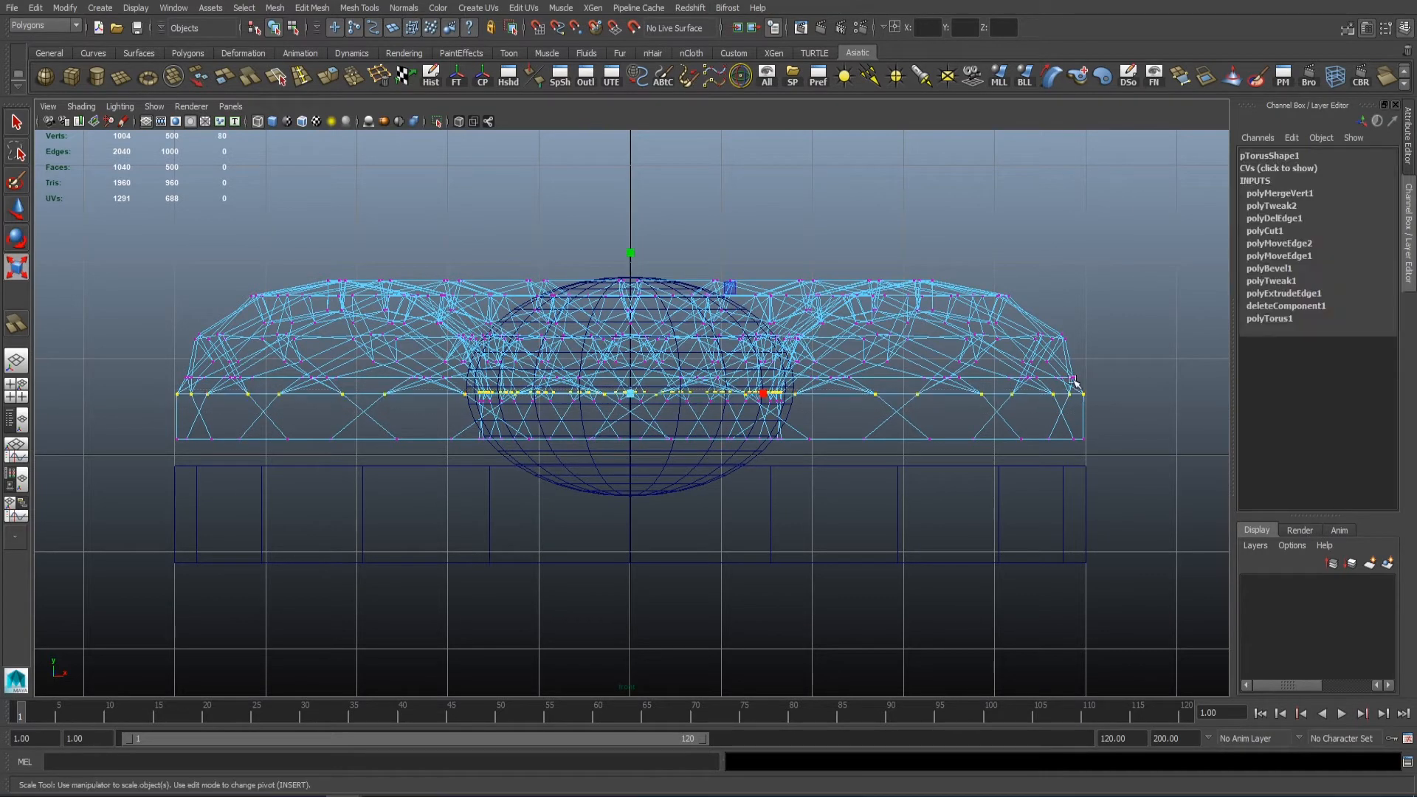
Step: Remove the inner ring of vertices from the selection in the top view, keeping only the outer row
{"action": "key", "text": "space"}
{"action": "key", "text": "space"}
{"action": "left_click_drag", "start_coordinate": [724, 281], "coordinate": [708, 395], "text": "alt"}
{"action": "key", "text": "space"}
{"action": "key", "text": "space"}
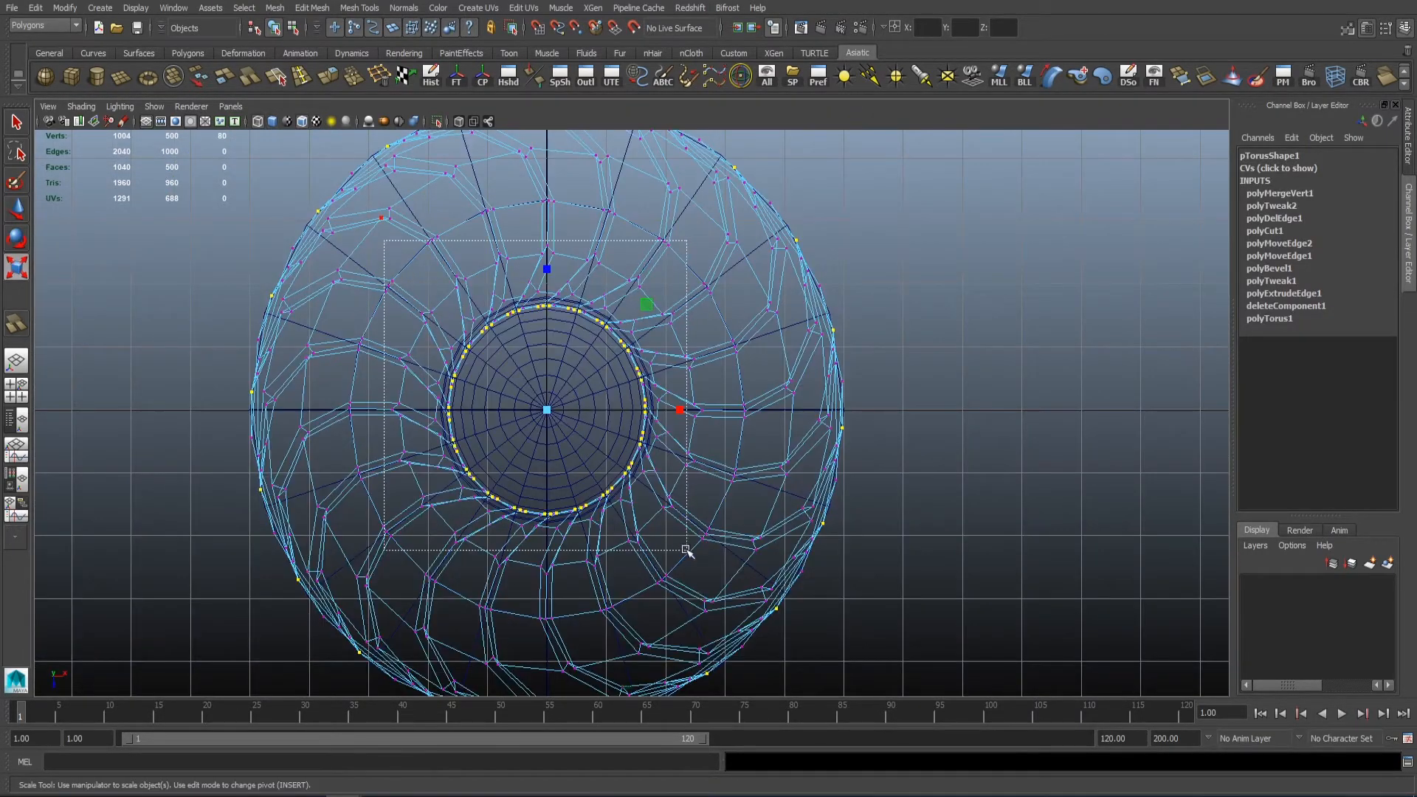
{"action": "left_click_drag", "start_coordinate": [686, 549], "coordinate": [687, 552], "text": "ctrl"}
Step: Move the outer row of vertices slightly downward in the perspective view
{"action": "key", "text": "space"}
{"action": "key", "text": "space"}
{"action": "left_click_drag", "start_coordinate": [706, 364], "coordinate": [793, 284], "text": "alt"}
{"action": "key", "text": "w"}
{"action": "right_click_drag", "start_coordinate": [655, 370], "coordinate": [707, 354], "text": "alt"}
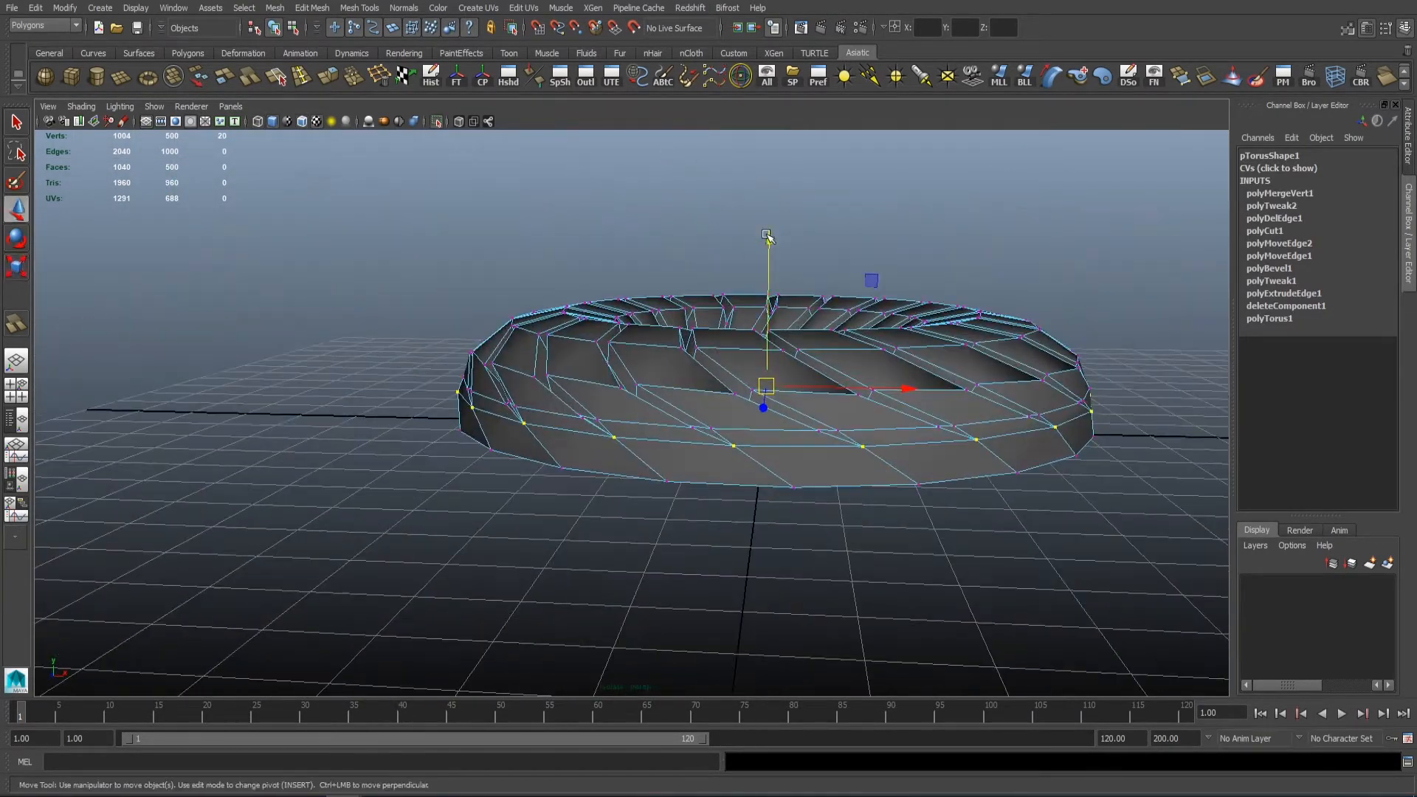
Step: Delete the bottom band of faces on the torus's outer side and extrude the open border edge straight down
{"action": "left_click_drag", "start_coordinate": [772, 245], "coordinate": [648, 377], "text": "alt"}
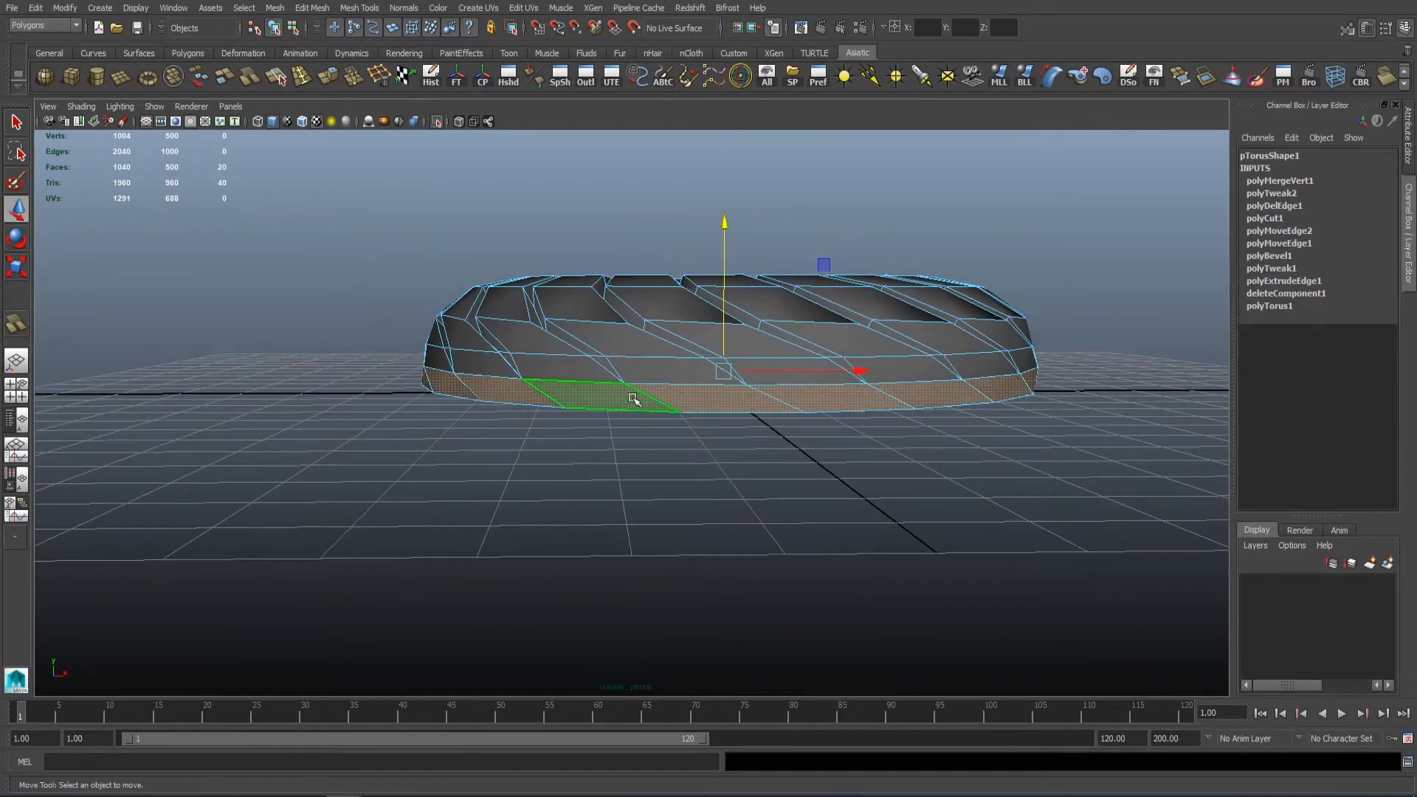
{"action": "key", "text": "Delete"}
{"action": "double_click", "coordinate": [582, 382]}
{"action": "left_click", "coordinate": [329, 77]}
{"action": "key", "text": "w"}
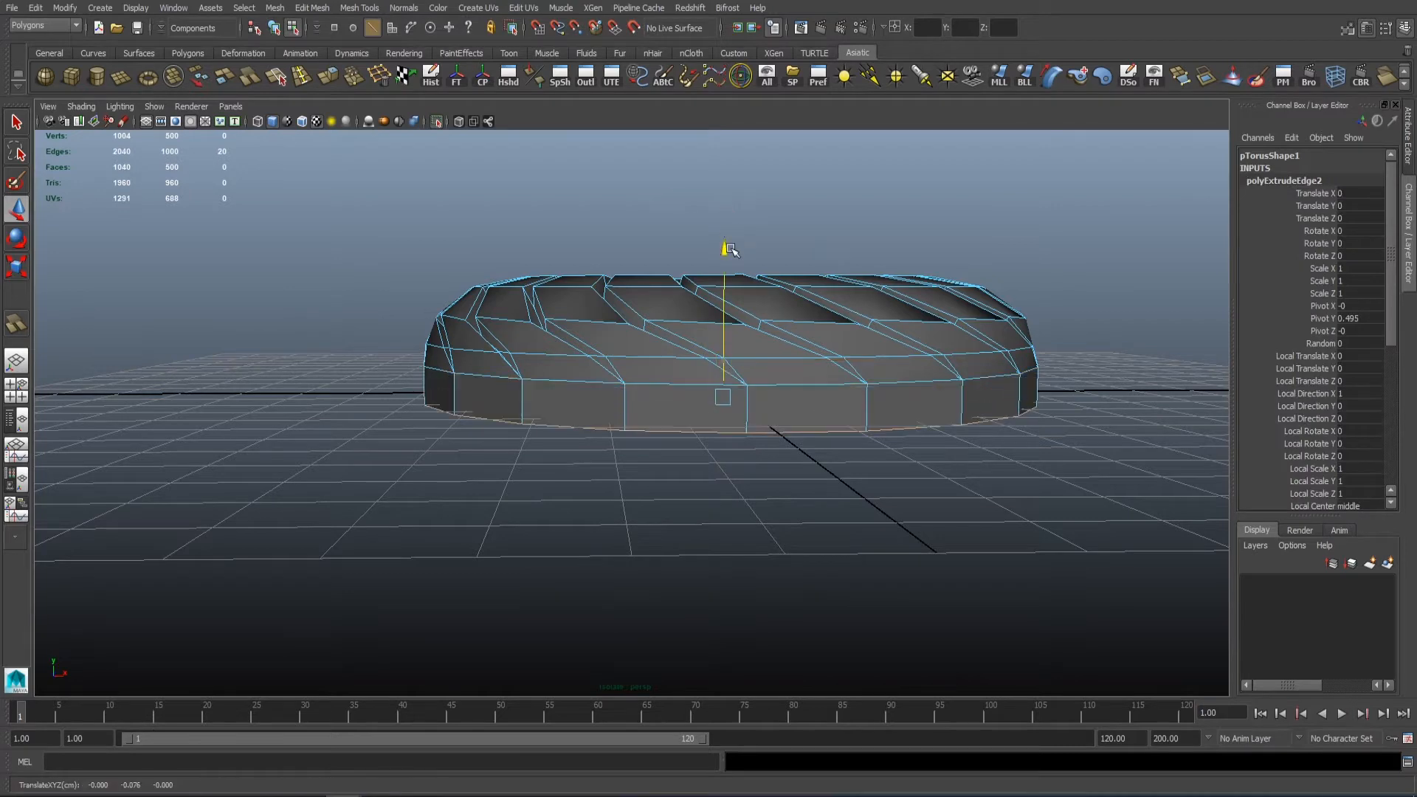
Step: Display the torus in smooth preview and return to object mode to inspect the rebuilt outer wall
{"action": "key", "text": "3"}
{"action": "right_click_drag", "start_coordinate": [633, 307], "coordinate": [697, 251]}
{"action": "left_click", "coordinate": [730, 225]}
{"action": "left_click_drag", "start_coordinate": [738, 244], "coordinate": [759, 355], "text": "alt"}
{"action": "middle_click_drag", "start_coordinate": [759, 354], "coordinate": [661, 307], "text": "alt"}
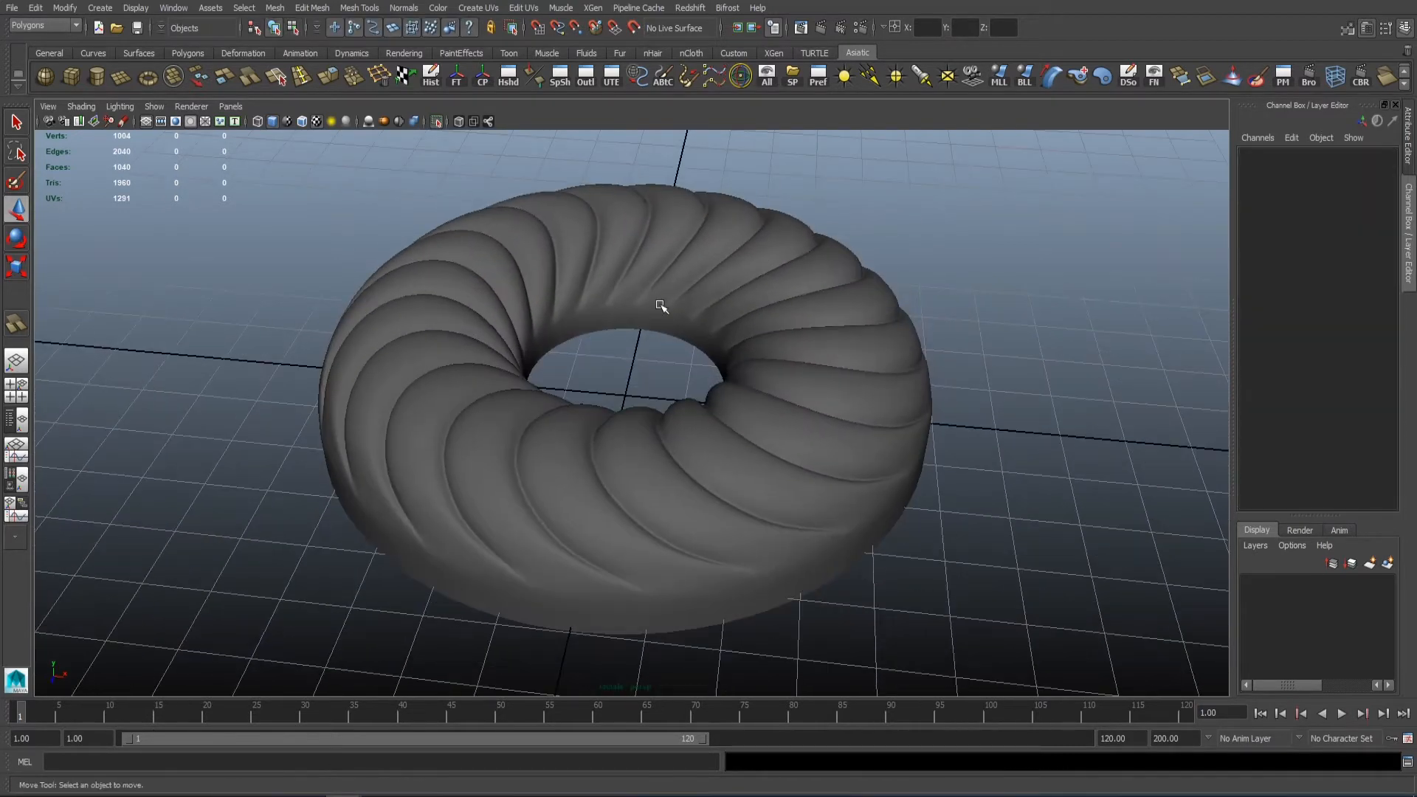
{"action": "right_click_drag", "start_coordinate": [662, 307], "coordinate": [548, 359], "text": "alt"}
{"action": "left_click_drag", "start_coordinate": [547, 359], "coordinate": [616, 348], "text": "alt"}
Step: Show the cylindrical base and the dome together with the torus again
{"action": "left_click", "coordinate": [504, 470]}
{"action": "left_click", "coordinate": [959, 310]}
{"action": "left_click", "coordinate": [610, 347]}
{"action": "right_click_drag", "start_coordinate": [611, 348], "coordinate": [668, 376], "text": "alt"}
Step: Isolate the torus and return it to unsmoothed display to expose its lower border
{"action": "right_click_drag", "start_coordinate": [668, 376], "coordinate": [670, 324]}
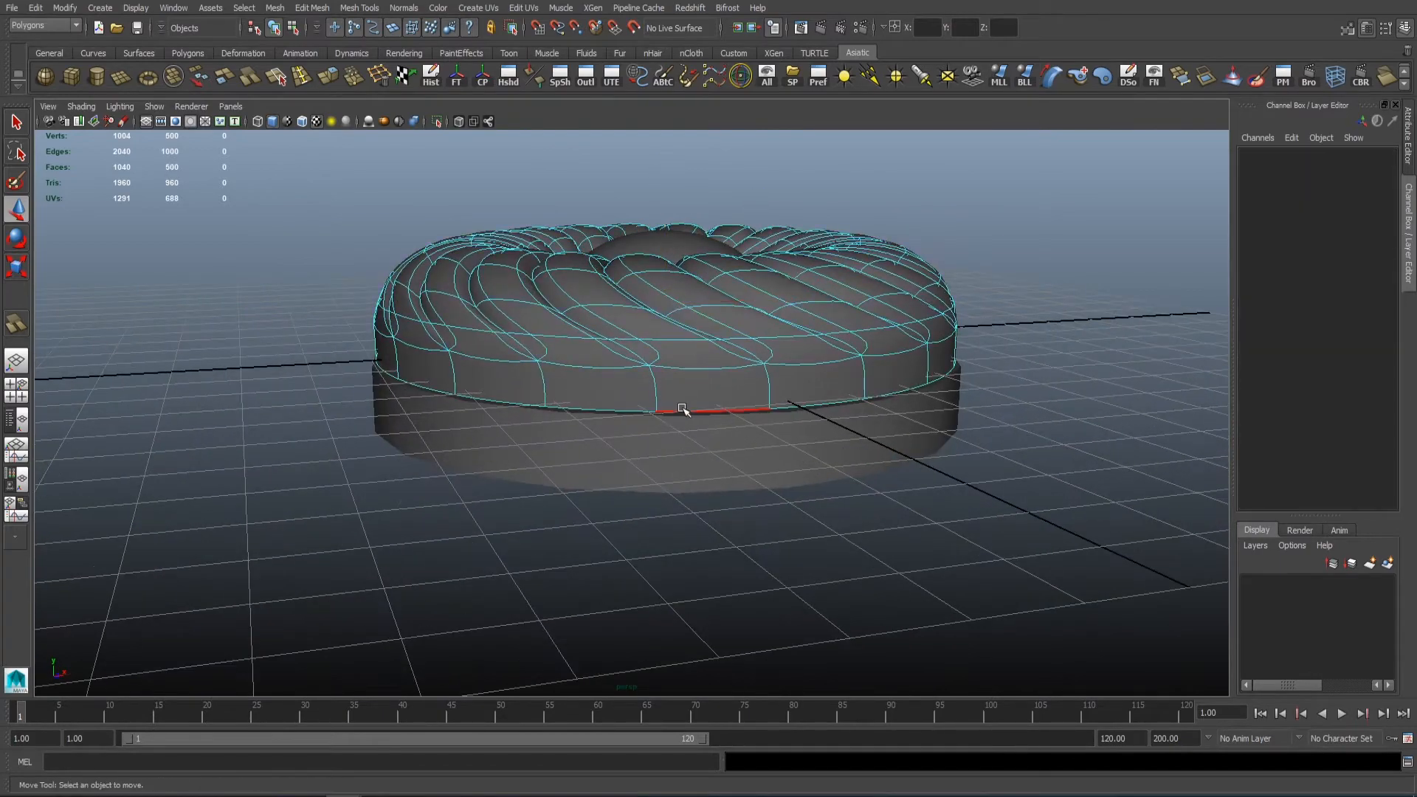
{"action": "double_click", "coordinate": [682, 410]}
{"action": "key", "text": "1"}
{"action": "left_click_drag", "start_coordinate": [664, 295], "coordinate": [679, 265], "text": "alt"}
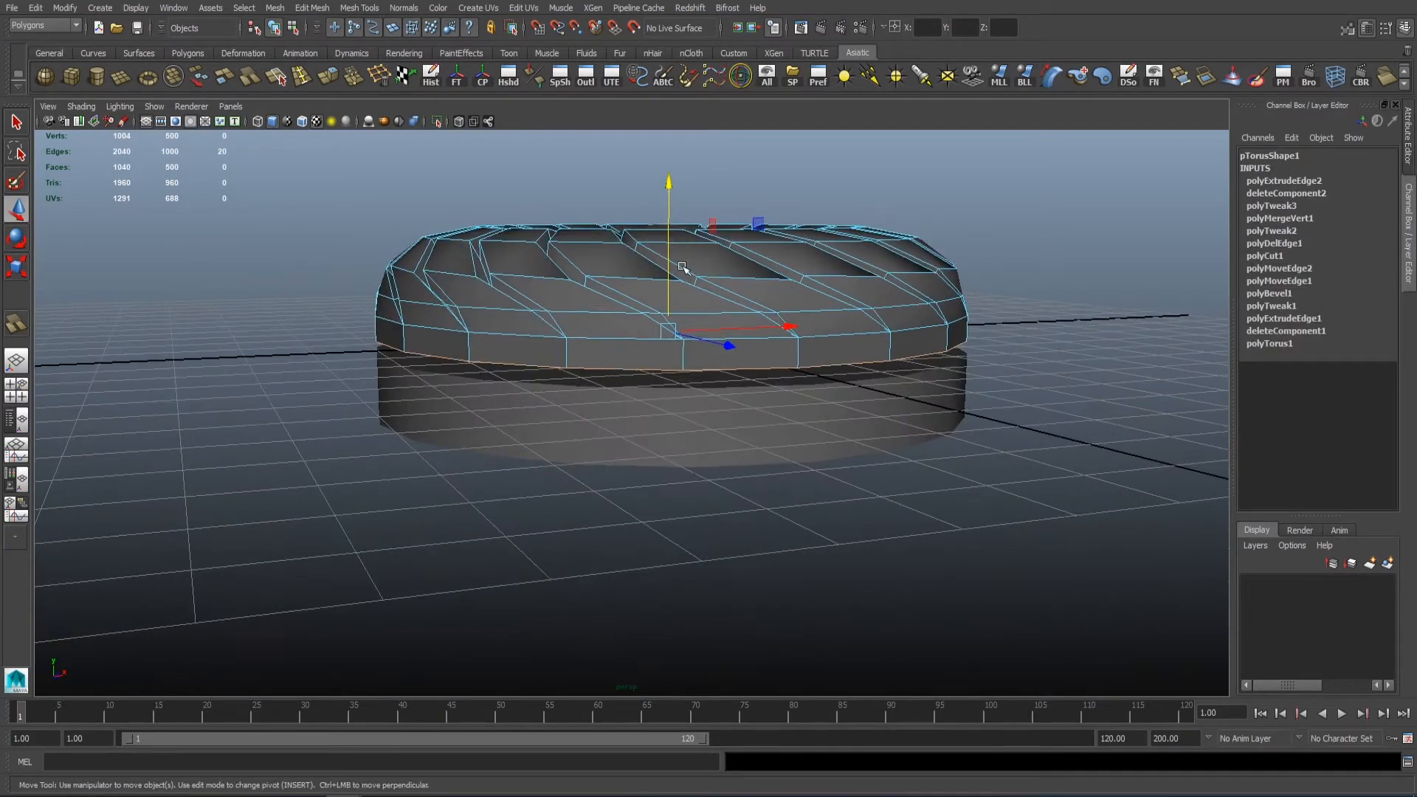
{"action": "right_click_drag", "start_coordinate": [679, 295], "coordinate": [748, 286]}
{"action": "left_click", "coordinate": [436, 121]}
Step: Extrude the torus's outer bottom border edge loop and scale the new ring slightly inward
{"action": "left_click_drag", "start_coordinate": [535, 461], "coordinate": [572, 391], "text": "alt"}
{"action": "right_click_drag", "start_coordinate": [572, 391], "coordinate": [571, 325]}
{"action": "left_click_drag", "start_coordinate": [572, 229], "coordinate": [573, 285], "text": "alt"}
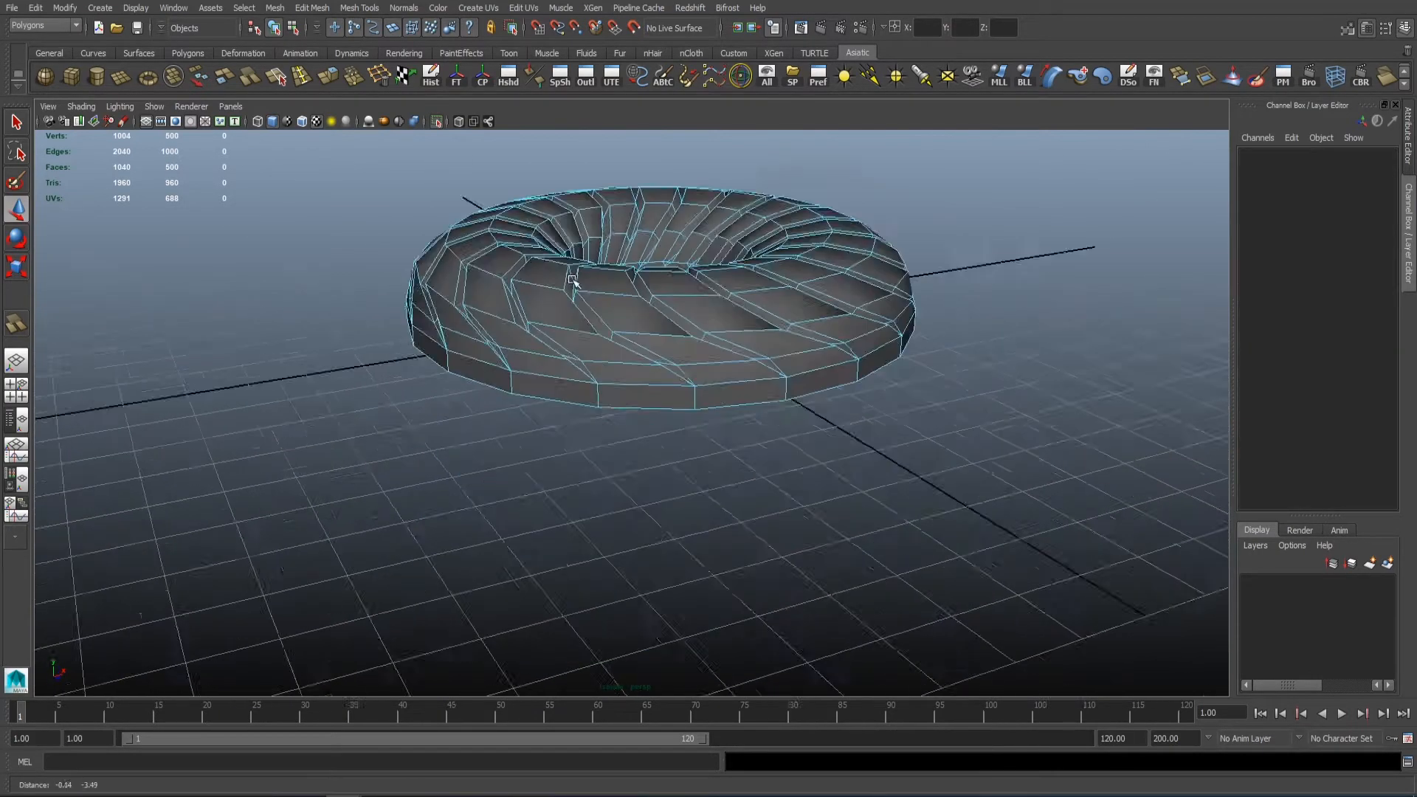
{"action": "right_click_drag", "start_coordinate": [573, 285], "coordinate": [627, 317], "text": "alt"}
{"action": "double_click", "coordinate": [515, 399]}
{"action": "left_click_drag", "start_coordinate": [516, 402], "coordinate": [516, 339], "text": "alt"}
{"action": "left_click", "coordinate": [323, 79]}
{"action": "key", "text": "r"}
{"action": "left_click_drag", "start_coordinate": [541, 287], "coordinate": [601, 240], "text": "alt"}
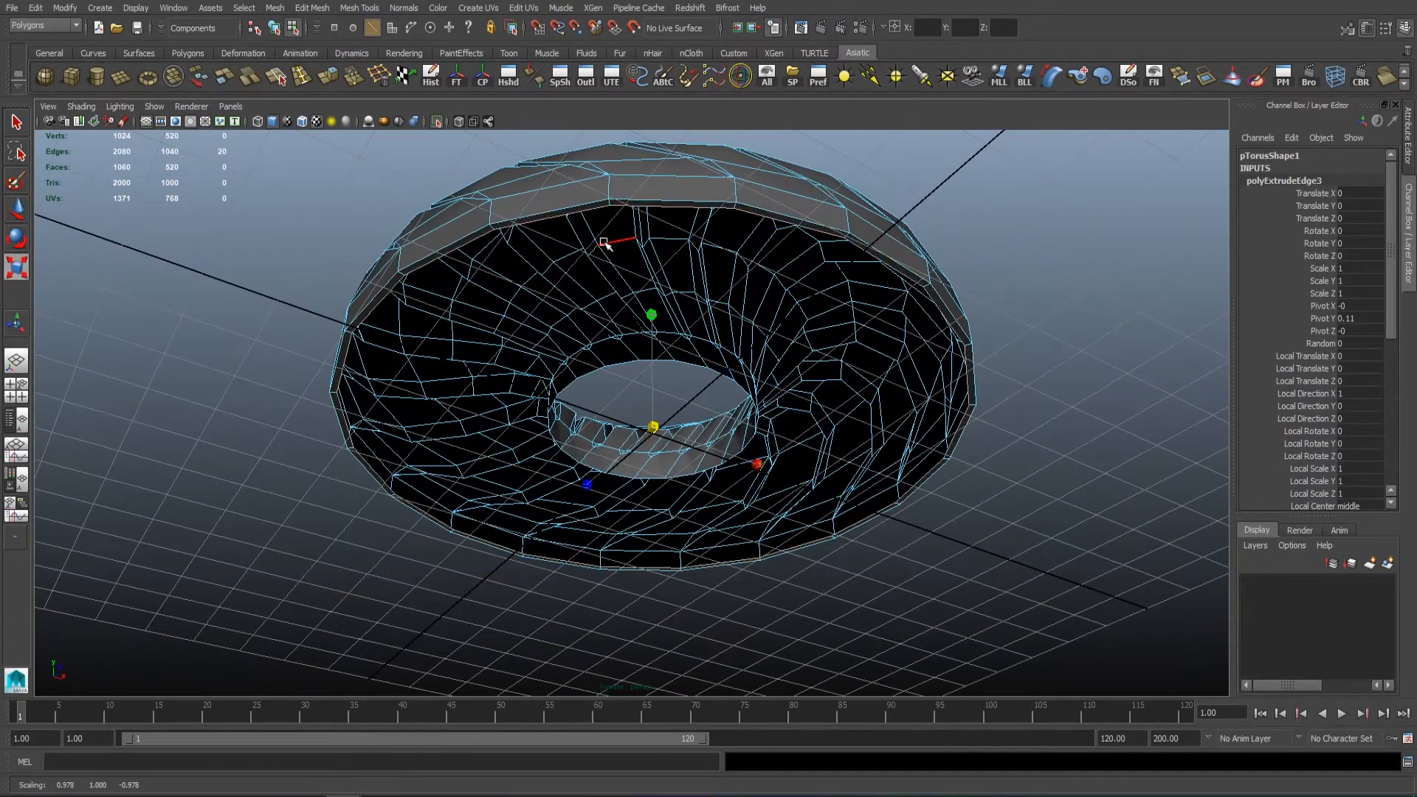
{"action": "middle_click_drag", "start_coordinate": [602, 240], "coordinate": [588, 243]}
Step: Extrude the inward border three more times, scaling each ring toward the centre to cover the torus's underside
{"action": "left_click_drag", "start_coordinate": [589, 291], "coordinate": [593, 241], "text": "alt"}
{"action": "key", "text": "g"}
{"action": "key", "text": "r"}
{"action": "middle_click_drag", "start_coordinate": [741, 268], "coordinate": [714, 281]}
{"action": "middle_click_drag", "start_coordinate": [720, 296], "coordinate": [661, 297], "text": "alt"}
{"action": "key", "text": "r"}
{"action": "right_click_drag", "start_coordinate": [661, 297], "coordinate": [609, 274], "text": "alt"}
{"action": "left_click", "coordinate": [327, 79]}
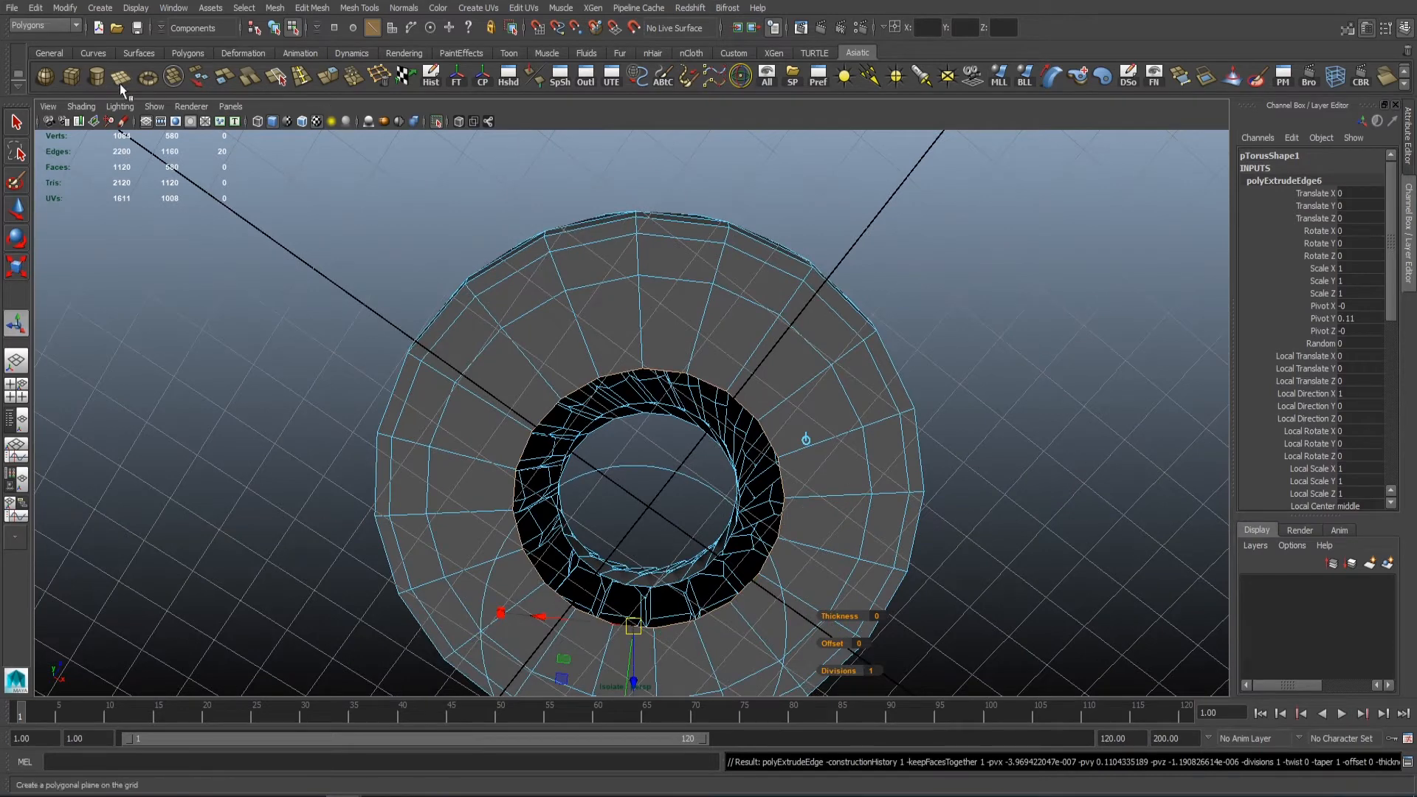
{"action": "left_click", "coordinate": [18, 269]}
{"action": "middle_click_drag", "start_coordinate": [853, 276], "coordinate": [757, 286]}
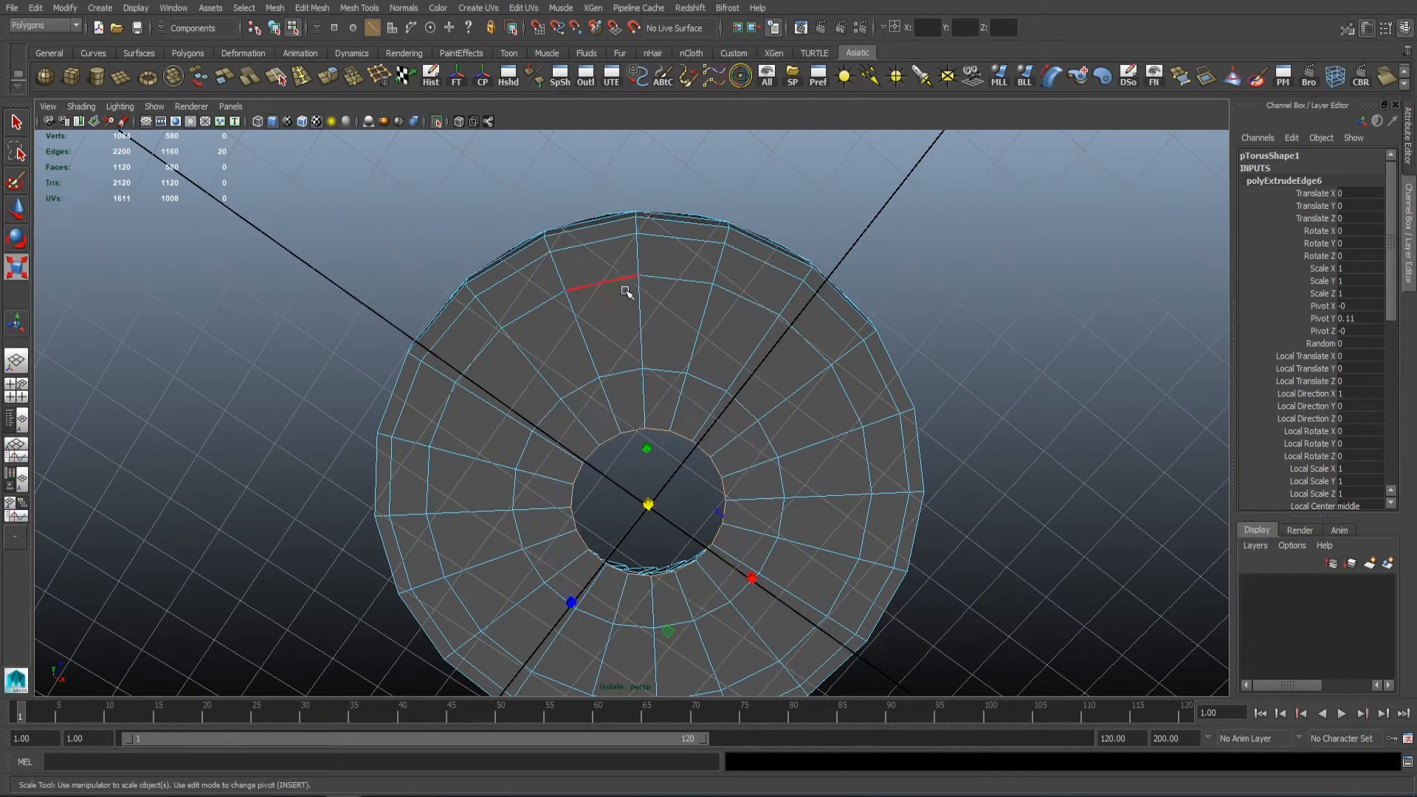
Step: Merge the innermost border loop of the underside into a single centre vertex
{"action": "left_click", "coordinate": [272, 11]}
{"action": "mouse_move", "coordinate": [313, 11]}
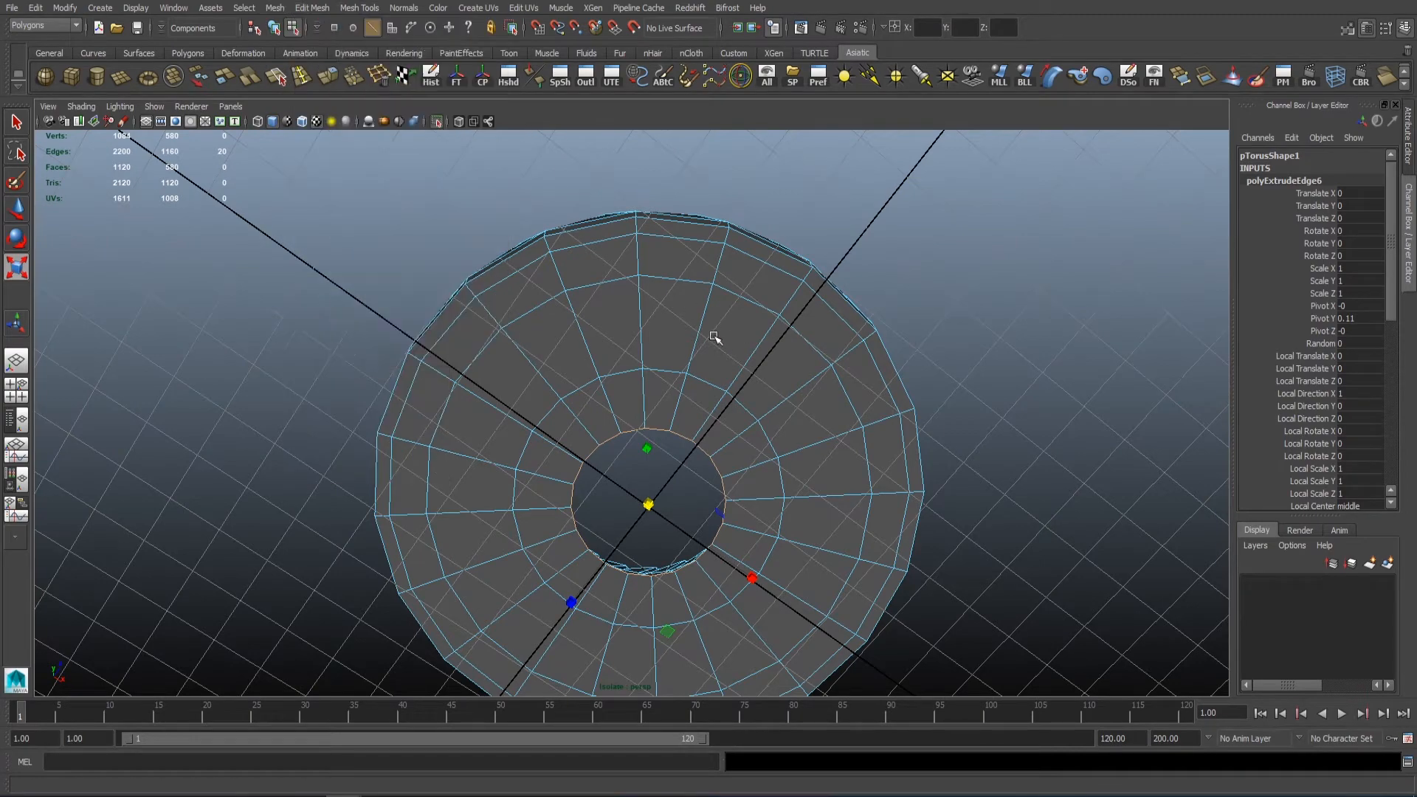
{"action": "right_click_drag", "start_coordinate": [695, 278], "coordinate": [698, 263], "text": "shift"}
{"action": "left_click_drag", "start_coordinate": [698, 262], "coordinate": [636, 259], "text": "alt"}
Step: Delete the torus's construction history in object mode and inspect its shape from the side in smooth preview
{"action": "key", "text": "F8"}
{"action": "left_click", "coordinate": [431, 76]}
{"action": "left_click_drag", "start_coordinate": [664, 443], "coordinate": [670, 364], "text": "alt"}
{"action": "key", "text": "3"}
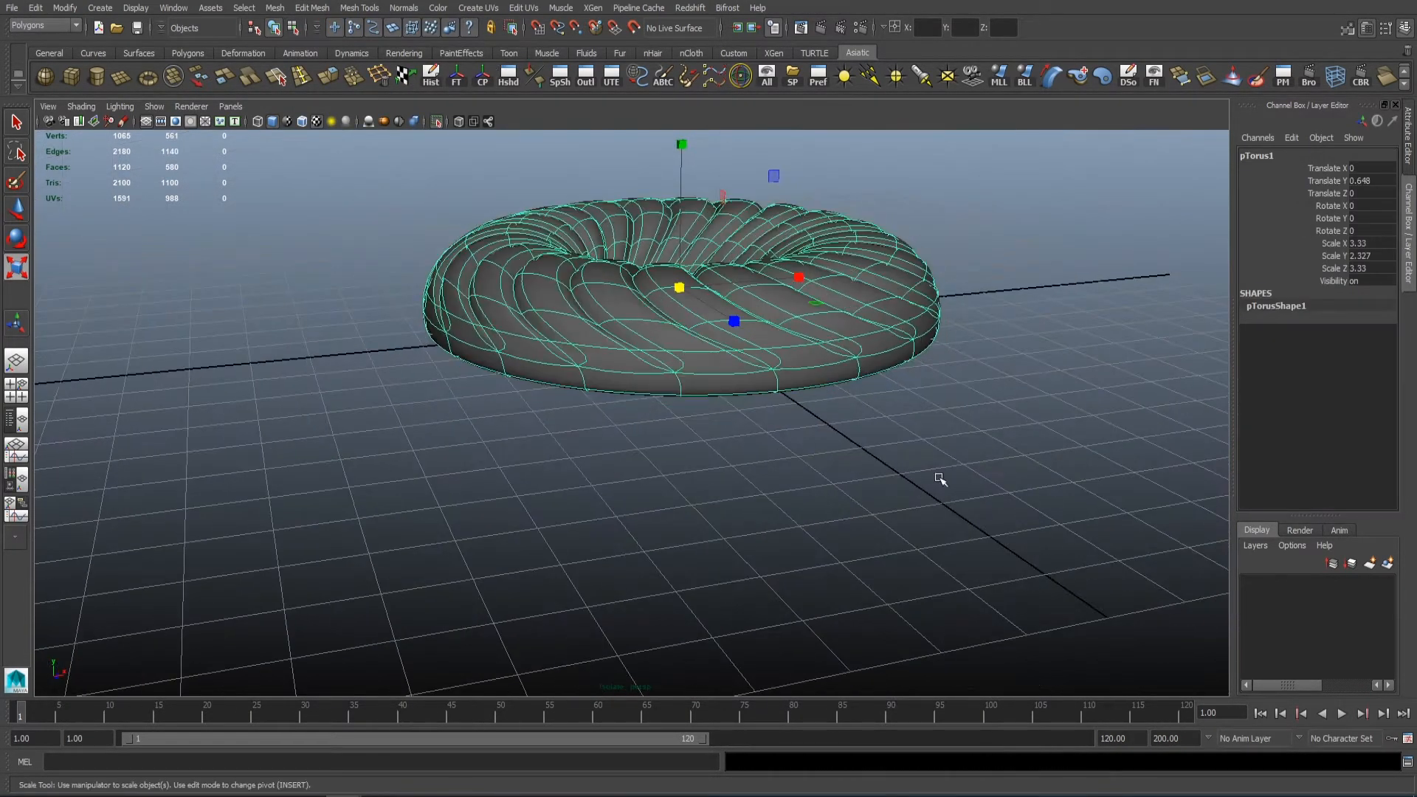
{"action": "left_click", "coordinate": [940, 480]}
{"action": "left_click_drag", "start_coordinate": [940, 480], "coordinate": [687, 309], "text": "alt"}
{"action": "left_click", "coordinate": [688, 313]}
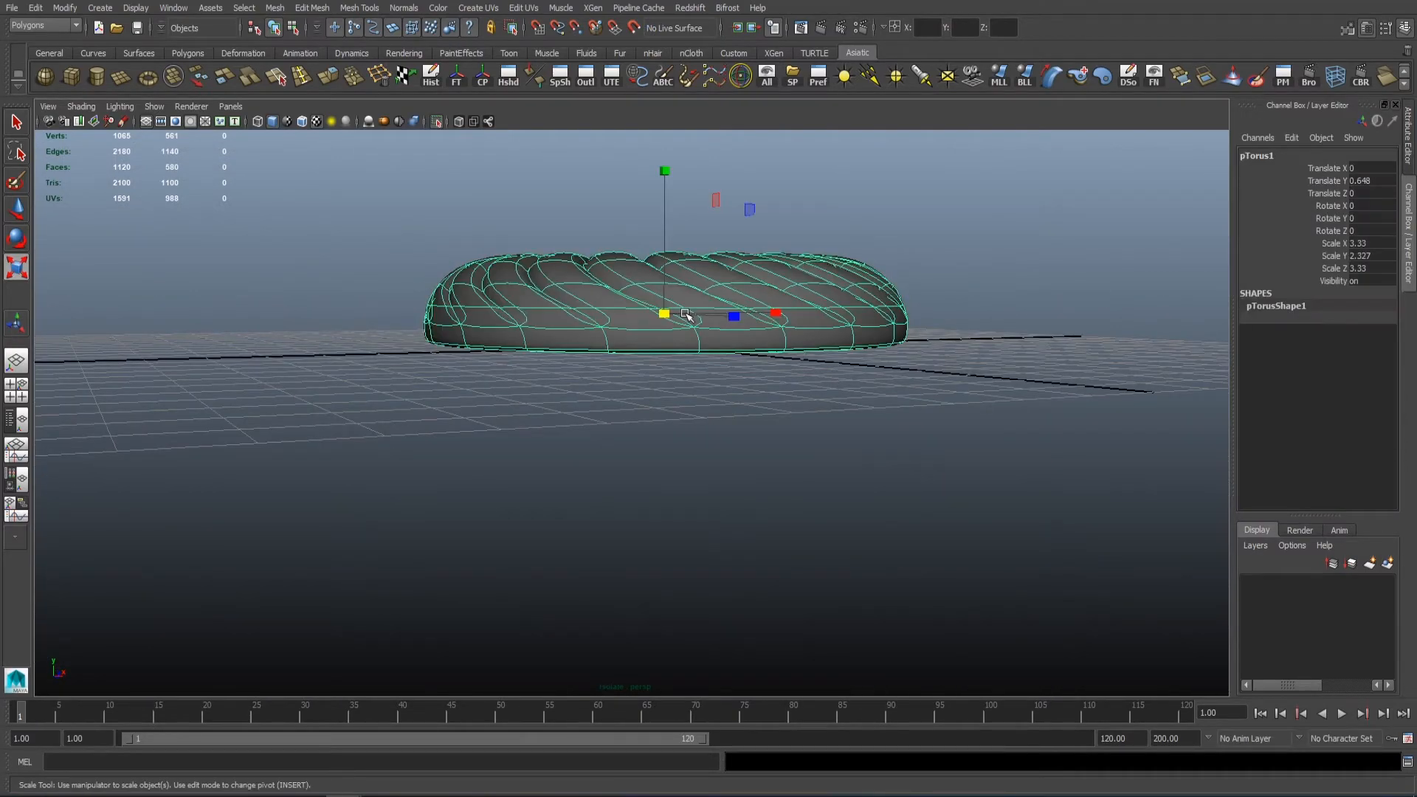
{"action": "left_click", "coordinate": [664, 413]}
{"action": "left_click_drag", "start_coordinate": [664, 413], "coordinate": [674, 355], "text": "alt"}
{"action": "left_click", "coordinate": [675, 355]}
Step: Select all bottom vertices of the unsmoothed torus in the front view and return to the perspective view
{"action": "key", "text": "space"}
{"action": "key", "text": "space"}
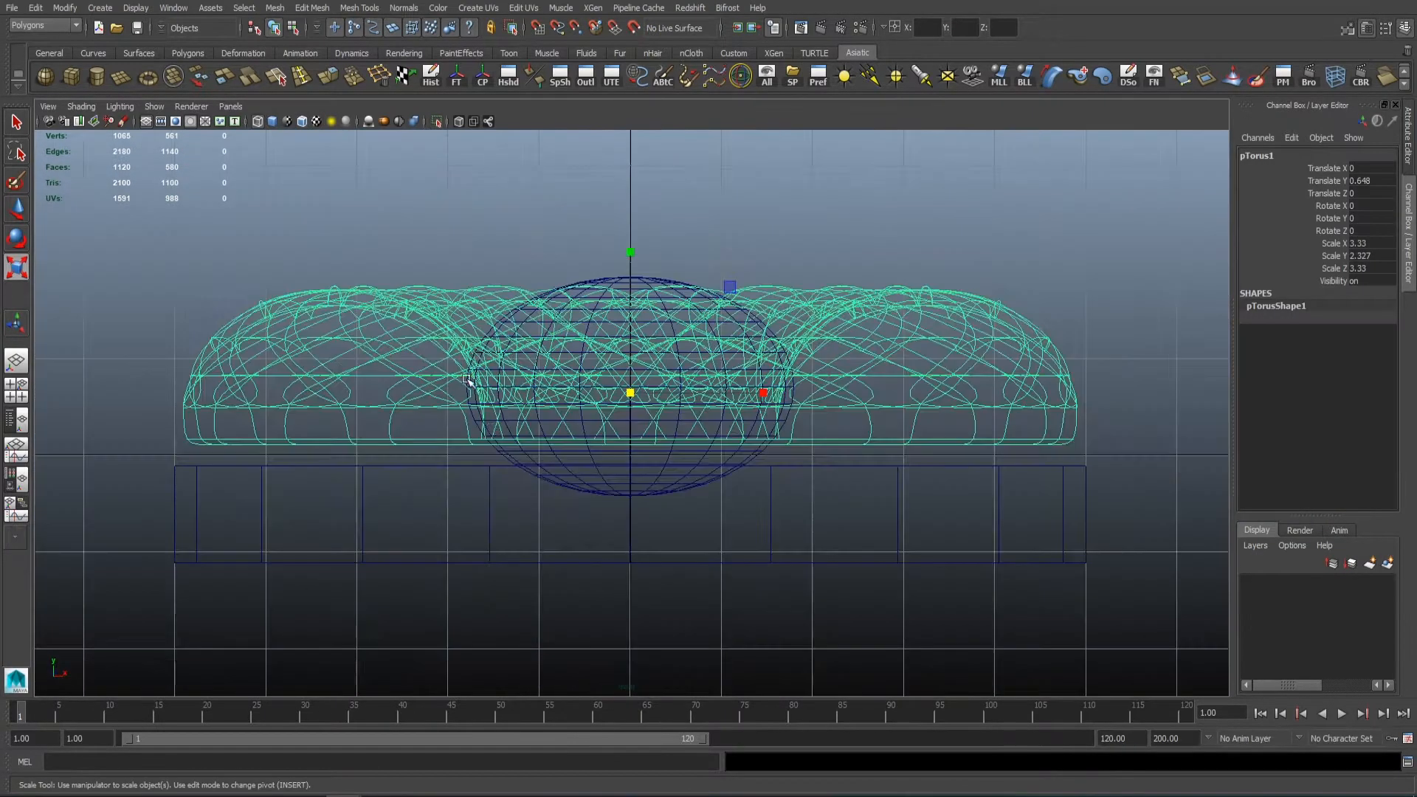
{"action": "key", "text": "1"}
{"action": "key", "text": "F8"}
{"action": "left_click_drag", "start_coordinate": [143, 434], "coordinate": [476, 496]}
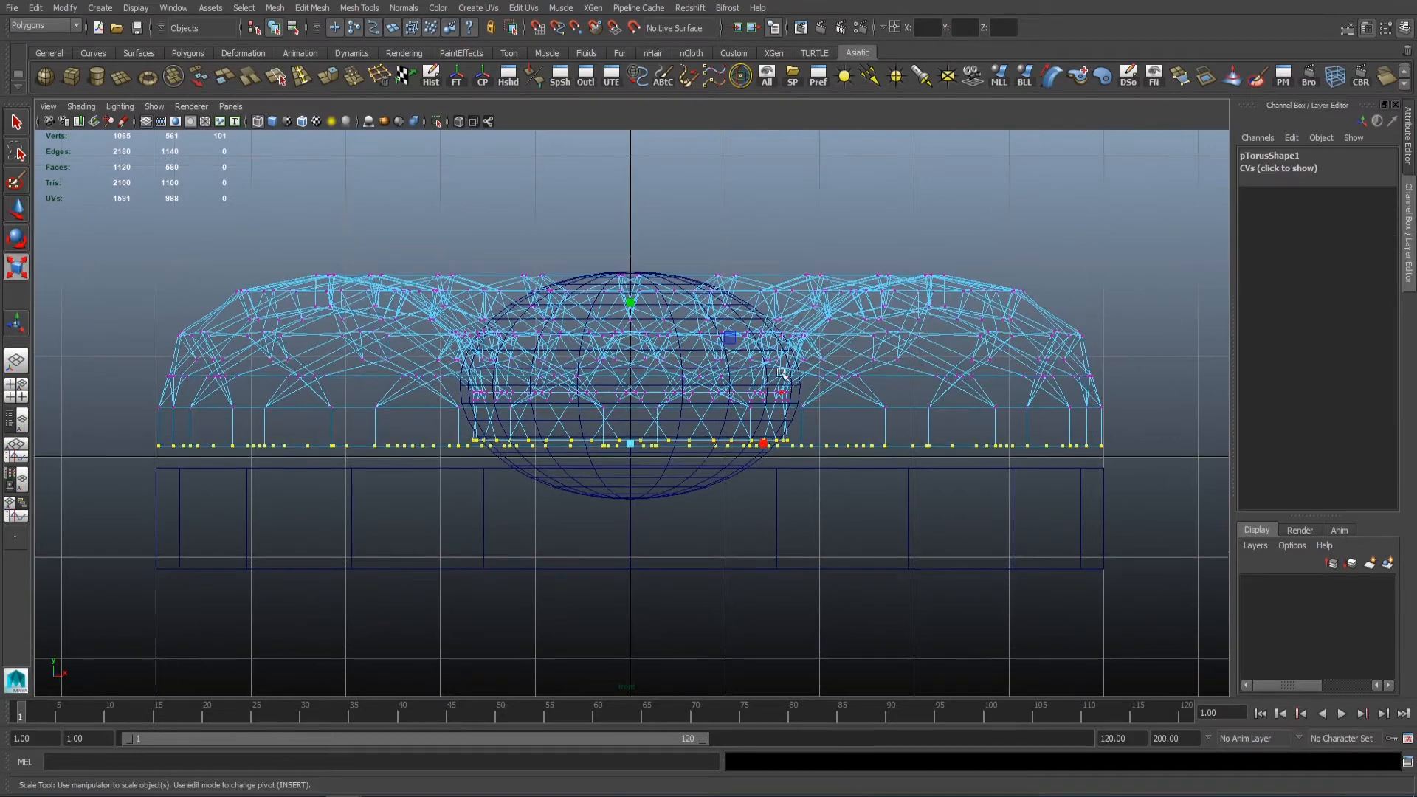
{"action": "key", "text": "space"}
{"action": "key", "text": "space"}
{"action": "scroll", "coordinate": [532, 341], "scroll_direction": "up", "scroll_amount": 3}
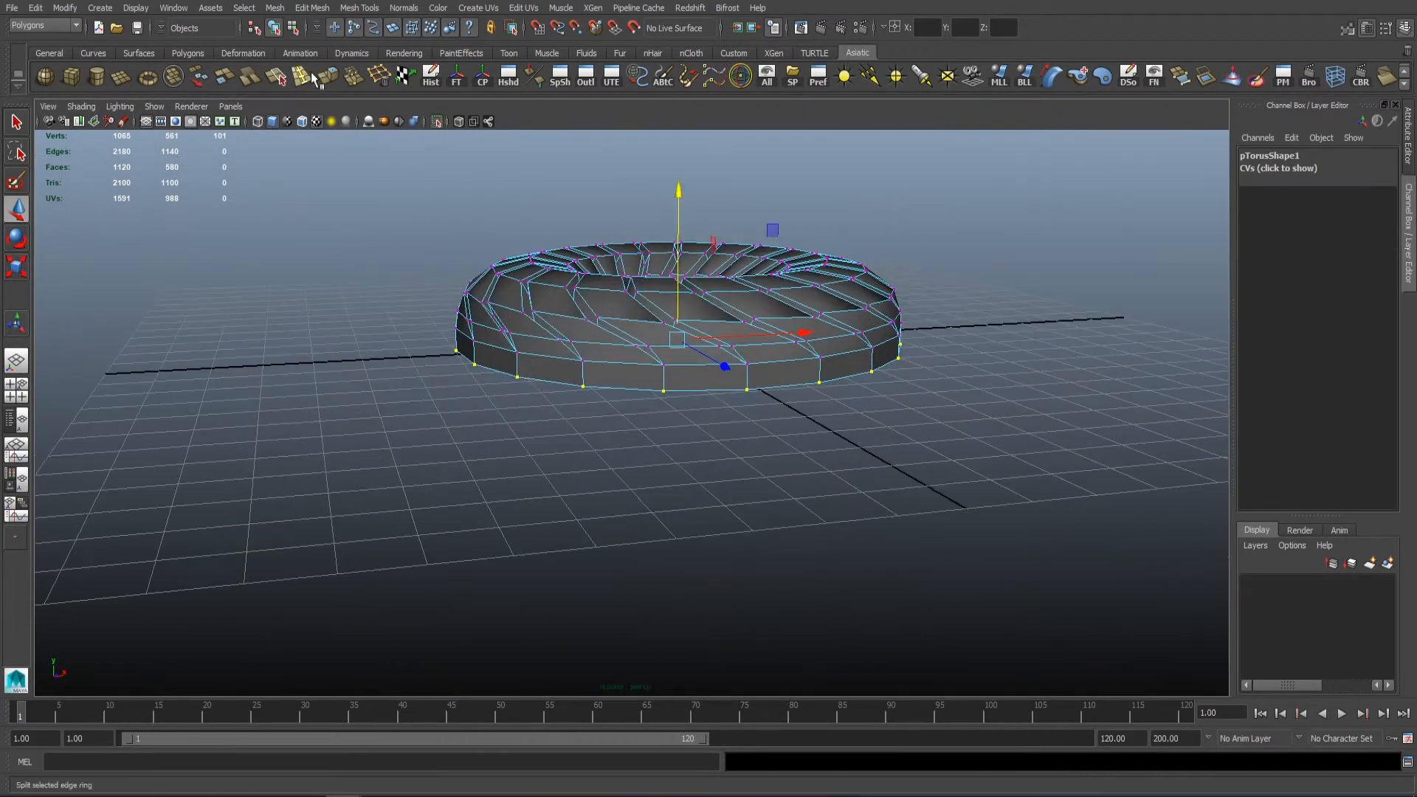
Step: Insert an edge loop around the torus's lower outer wall and display the torus smoothed in object mode
{"action": "left_click", "coordinate": [305, 77]}
{"action": "scroll", "coordinate": [544, 341], "scroll_direction": "up", "scroll_amount": 4}
{"action": "left_click_drag", "start_coordinate": [540, 398], "coordinate": [697, 442], "text": "alt"}
{"action": "key", "text": "w"}
{"action": "key", "text": "3"}
{"action": "key", "text": "F8"}
Step: Delete the faces around the centre of the torus's underside and return to object mode
{"action": "scroll", "coordinate": [1016, 418], "scroll_direction": "down", "scroll_amount": 4}
{"action": "left_click_drag", "start_coordinate": [1016, 457], "coordinate": [877, 438], "text": "alt"}
{"action": "left_click_drag", "start_coordinate": [726, 322], "coordinate": [780, 396], "text": "alt"}
{"action": "scroll", "coordinate": [760, 414], "scroll_direction": "up", "scroll_amount": 1}
{"action": "key", "text": "F11"}
{"action": "left_click_drag", "start_coordinate": [751, 466], "coordinate": [718, 396], "text": "alt"}
{"action": "key", "text": "Delete"}
{"action": "left_click_drag", "start_coordinate": [718, 483], "coordinate": [742, 297], "text": "alt"}
{"action": "right_click_drag", "start_coordinate": [742, 297], "coordinate": [822, 259]}
{"action": "left_click", "coordinate": [729, 323]}
Step: Show the base and dome together with the torus again and inspect the assembled biscuit
{"action": "left_click_drag", "start_coordinate": [769, 249], "coordinate": [469, 187], "text": "alt"}
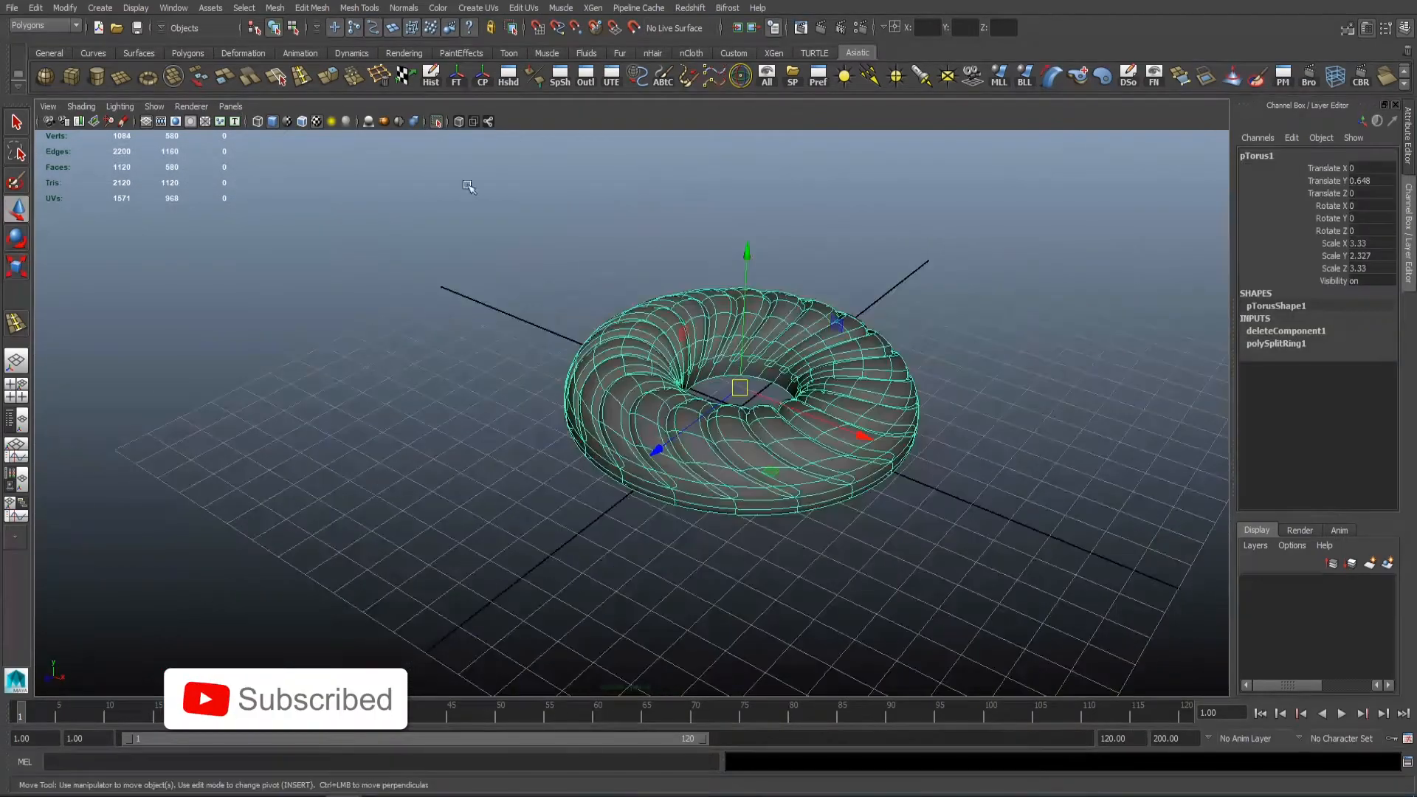
{"action": "left_click", "coordinate": [1040, 321]}
{"action": "scroll", "coordinate": [800, 443], "scroll_direction": "up", "scroll_amount": 3}
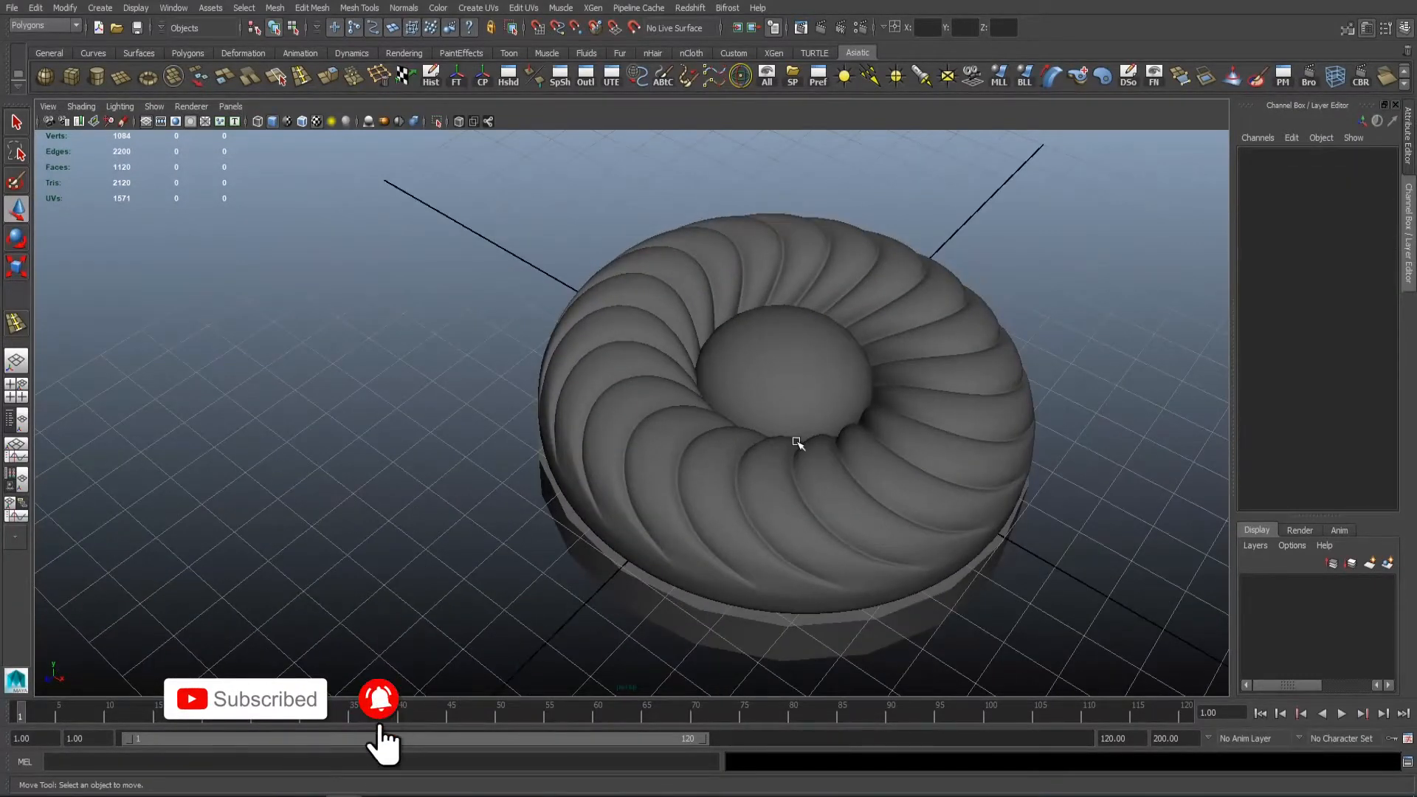
{"action": "left_click", "coordinate": [771, 412]}
{"action": "left_click_drag", "start_coordinate": [771, 412], "coordinate": [789, 362], "text": "alt"}
{"action": "left_click", "coordinate": [1048, 319]}
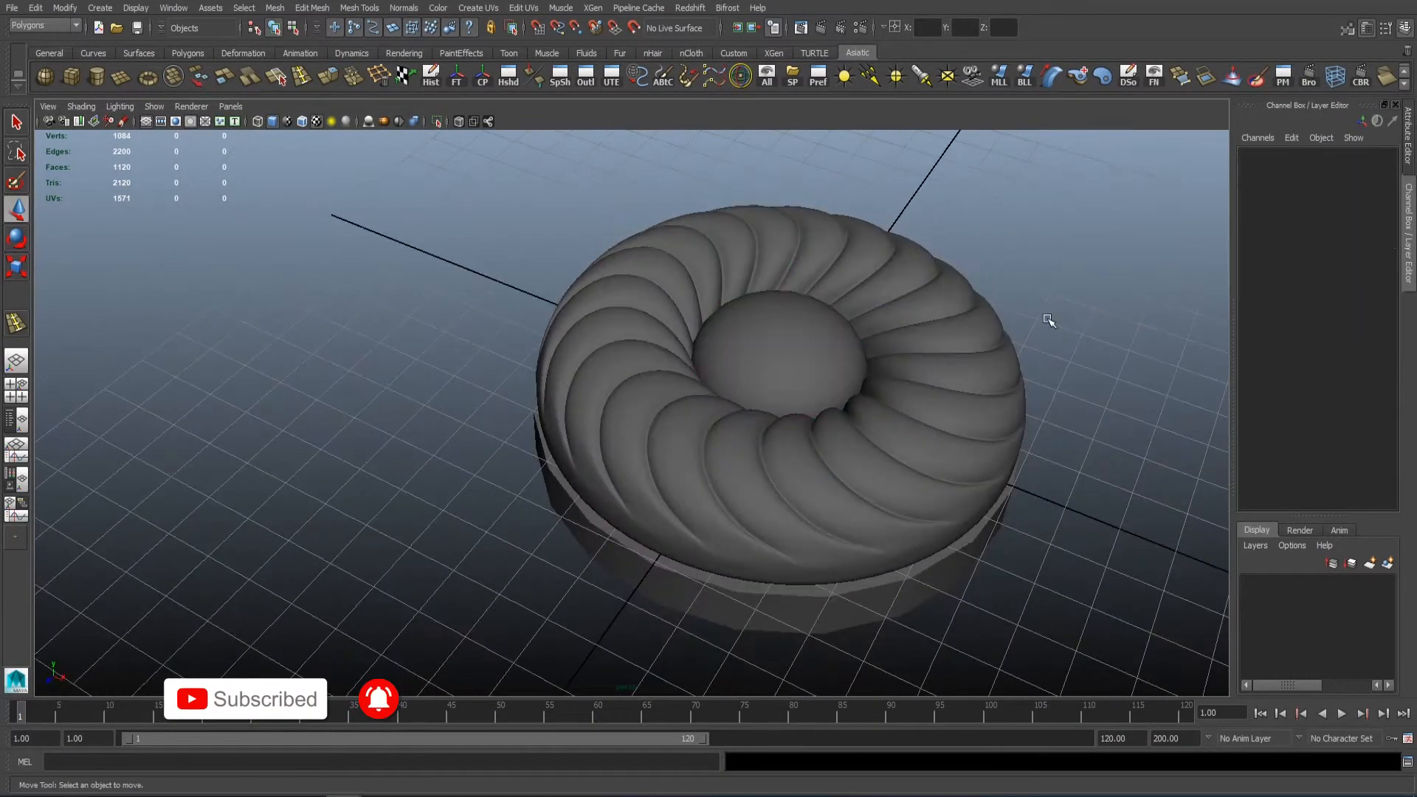
{"action": "left_click_drag", "start_coordinate": [1048, 319], "coordinate": [672, 303], "text": "alt"}
Step: Isolate the base cylinder and insert an edge loop close to the rim of its upper face
{"action": "left_click", "coordinate": [750, 453]}
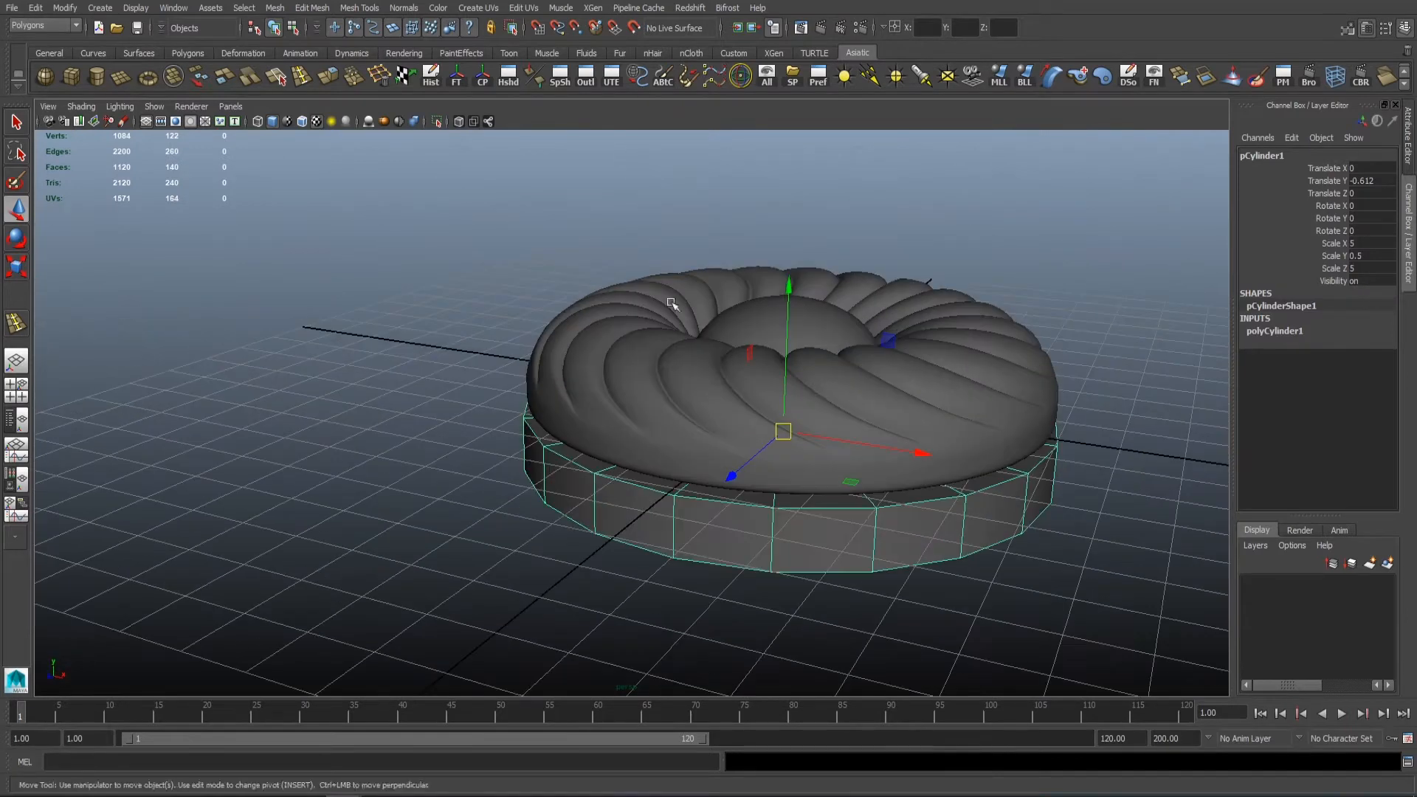
{"action": "left_click_drag", "start_coordinate": [498, 197], "coordinate": [528, 299], "text": "alt"}
{"action": "right_click_drag", "start_coordinate": [699, 426], "coordinate": [683, 347]}
{"action": "double_click", "coordinate": [655, 403]}
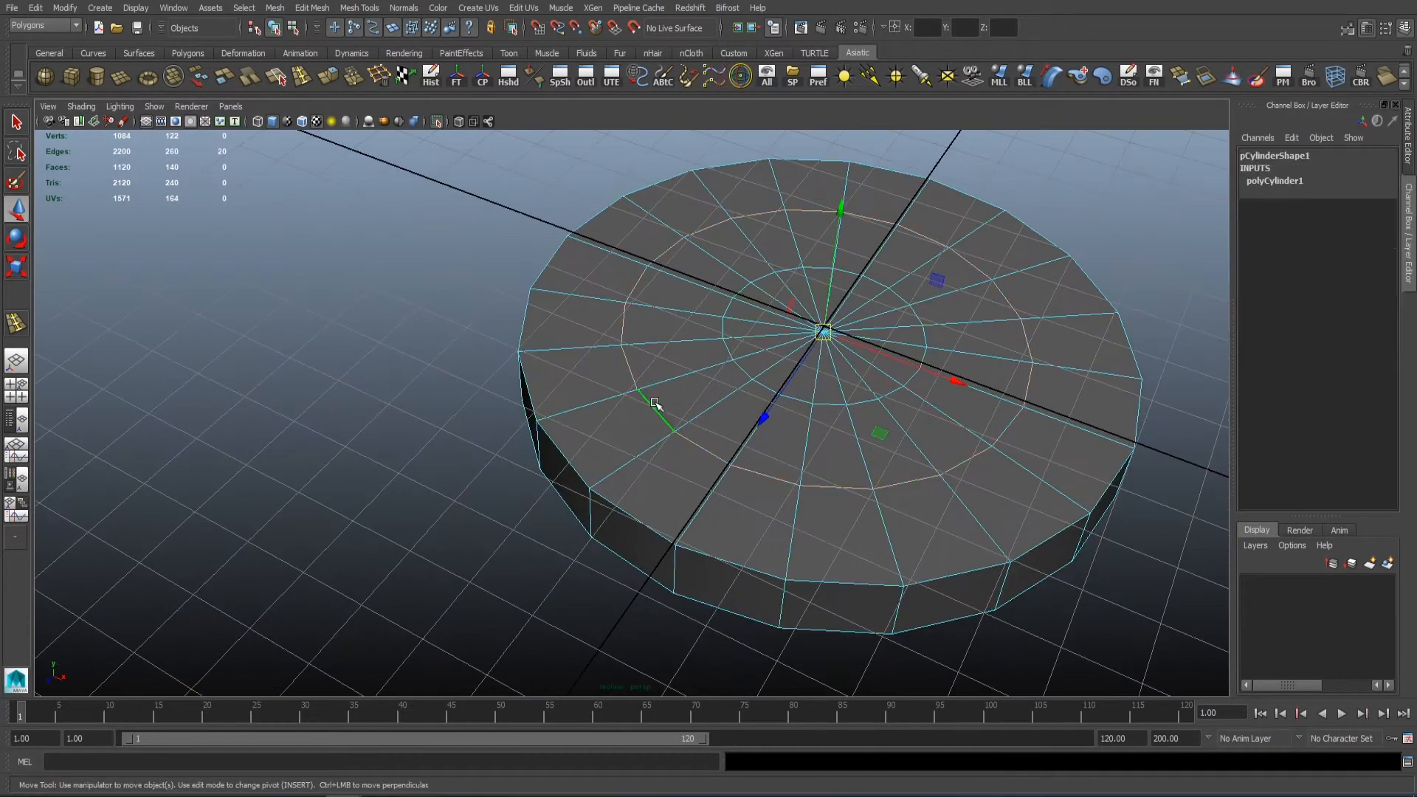
{"action": "left_click_drag", "start_coordinate": [537, 351], "coordinate": [533, 352]}
{"action": "left_click_drag", "start_coordinate": [535, 351], "coordinate": [587, 295], "text": "alt"}
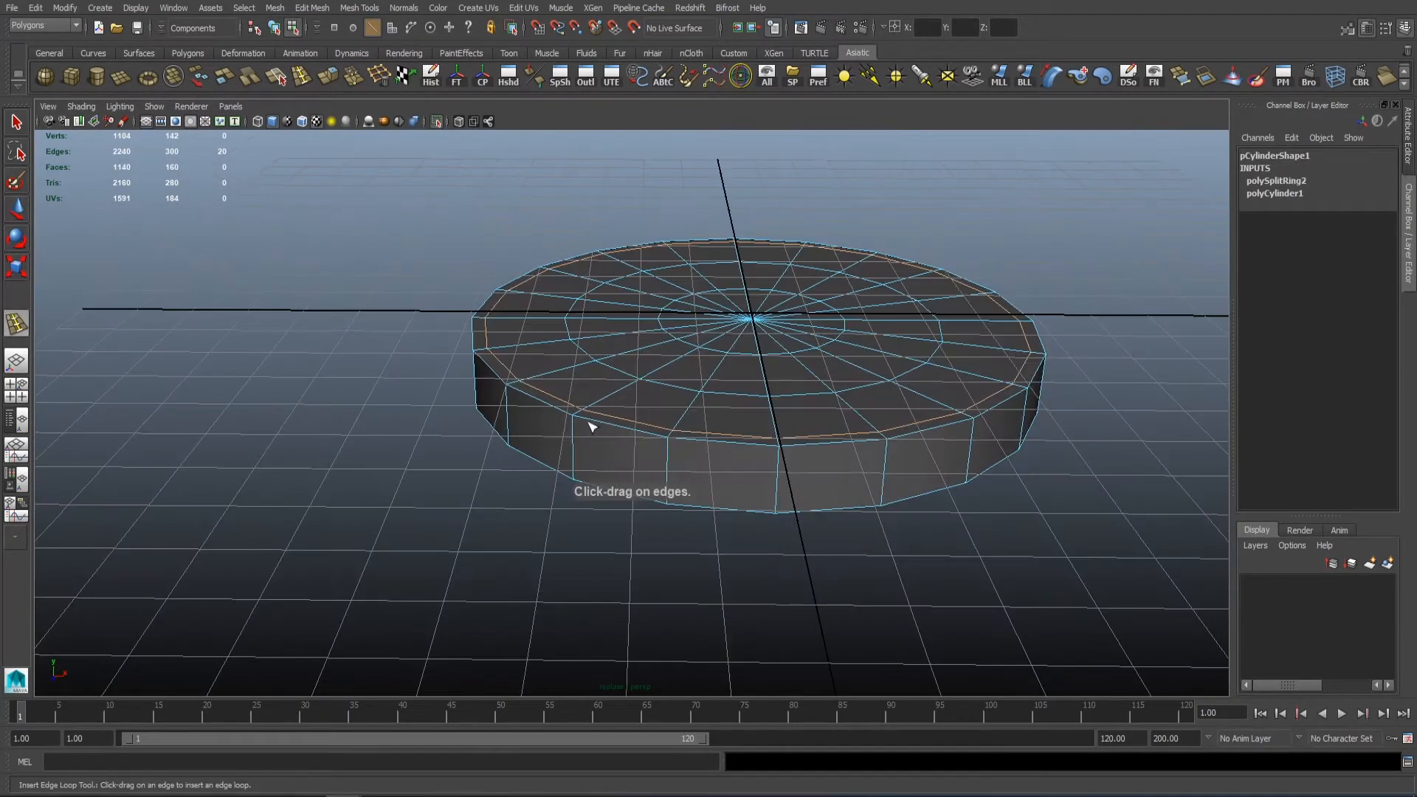
Step: Insert supporting edge loops near the upper and lower rims of the cylinder and preview it smoothed
{"action": "left_click", "coordinate": [587, 423]}
{"action": "left_click_drag", "start_coordinate": [587, 424], "coordinate": [583, 346], "text": "alt"}
{"action": "left_click_drag", "start_coordinate": [596, 419], "coordinate": [639, 435], "text": "alt"}
{"action": "left_click", "coordinate": [601, 369]}
{"action": "key", "text": "w"}
{"action": "key", "text": "3"}
Step: Return the cylinder to object mode and show all biscuit parts together again
{"action": "right_click_drag", "start_coordinate": [639, 420], "coordinate": [697, 354]}
{"action": "left_click_drag", "start_coordinate": [699, 252], "coordinate": [690, 391], "text": "alt"}
{"action": "left_click", "coordinate": [686, 383]}
{"action": "left_click", "coordinate": [437, 121]}
{"action": "left_click_drag", "start_coordinate": [546, 354], "coordinate": [557, 259], "text": "alt"}
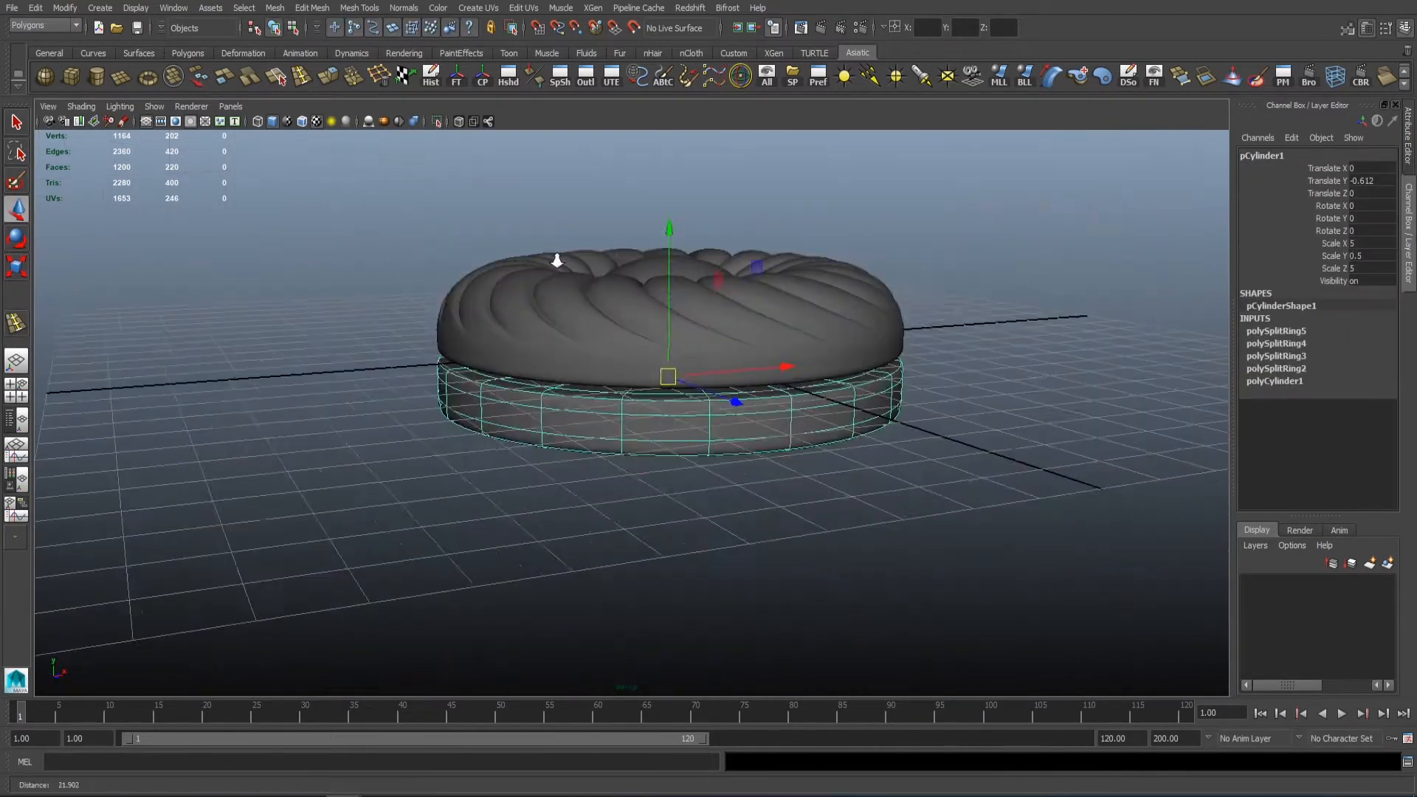
{"action": "left_click", "coordinate": [557, 251]}
Step: Duplicate the base cylinder, raise the copy to Translate Y 0.388 and frame it in the front view
{"action": "left_click_drag", "start_coordinate": [760, 534], "coordinate": [791, 508], "text": "alt"}
{"action": "left_click", "coordinate": [790, 435]}
{"action": "left_click_drag", "start_coordinate": [791, 435], "coordinate": [759, 433], "text": "alt"}
{"action": "key", "text": "ctrl+d"}
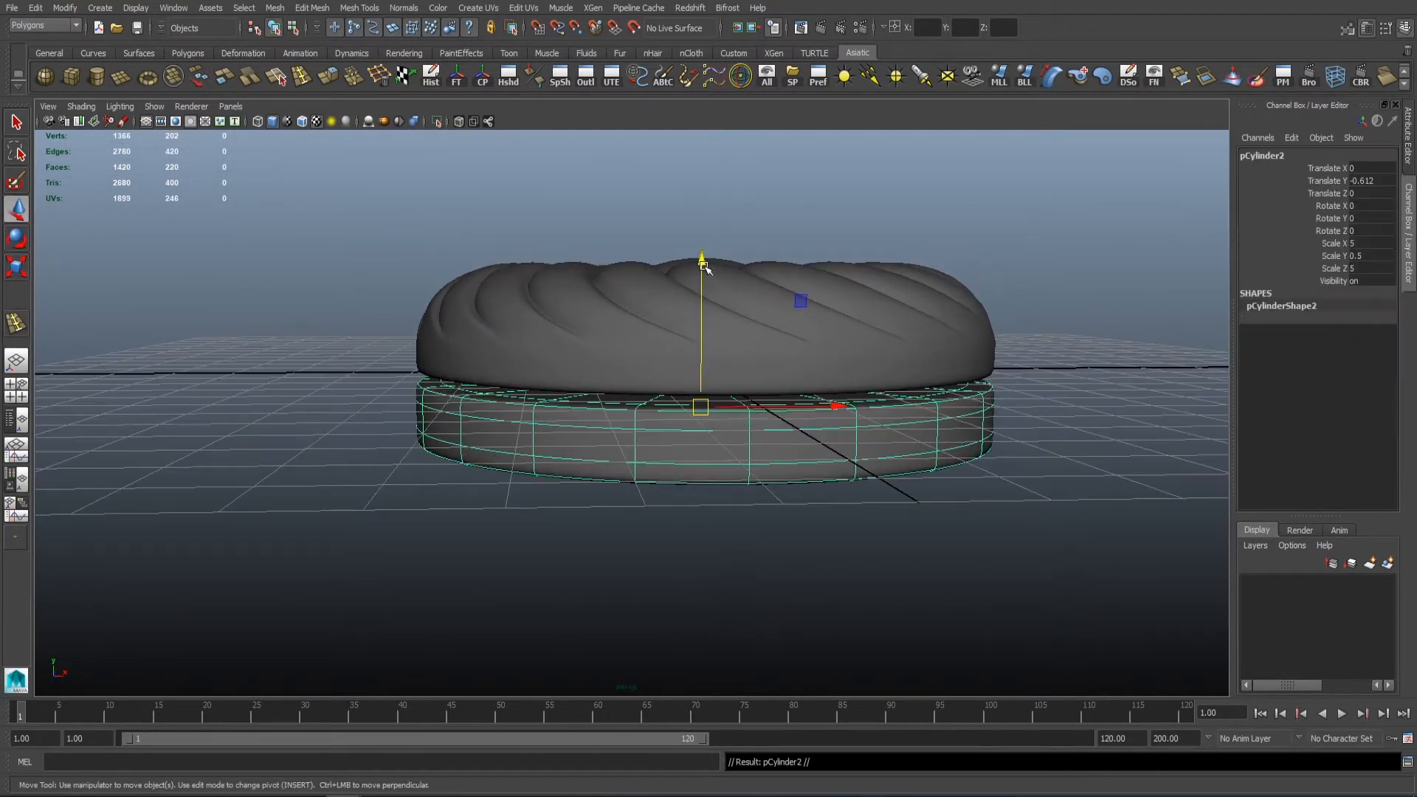
{"action": "left_click_drag", "start_coordinate": [703, 266], "coordinate": [710, 198]}
{"action": "key", "text": "space"}
{"action": "key", "text": "space"}
{"action": "middle_click_drag", "start_coordinate": [417, 433], "coordinate": [509, 381], "text": "alt"}
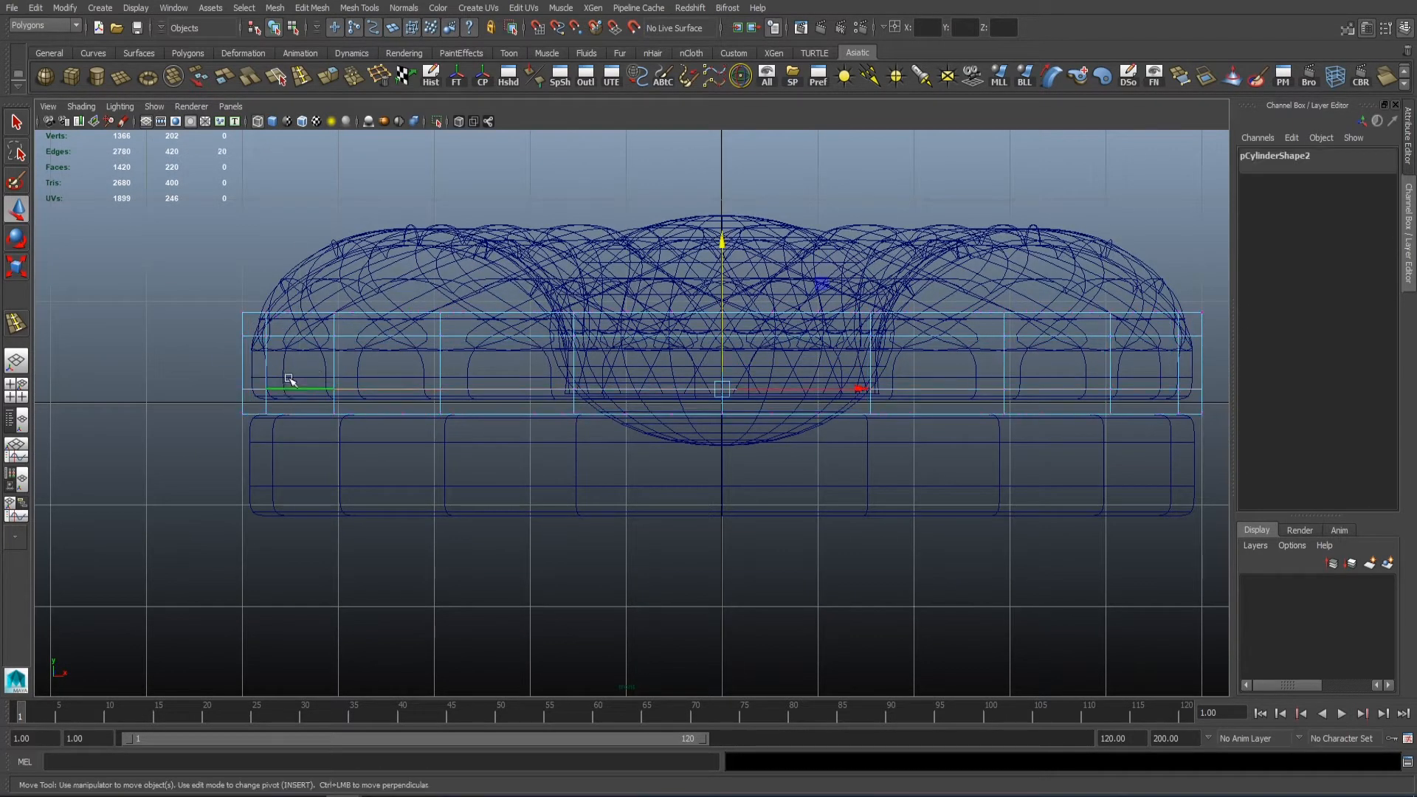
Step: Delete the copy's two side edge loops and move its upper vertices down to form a thin disc
{"action": "left_click", "coordinate": [379, 79]}
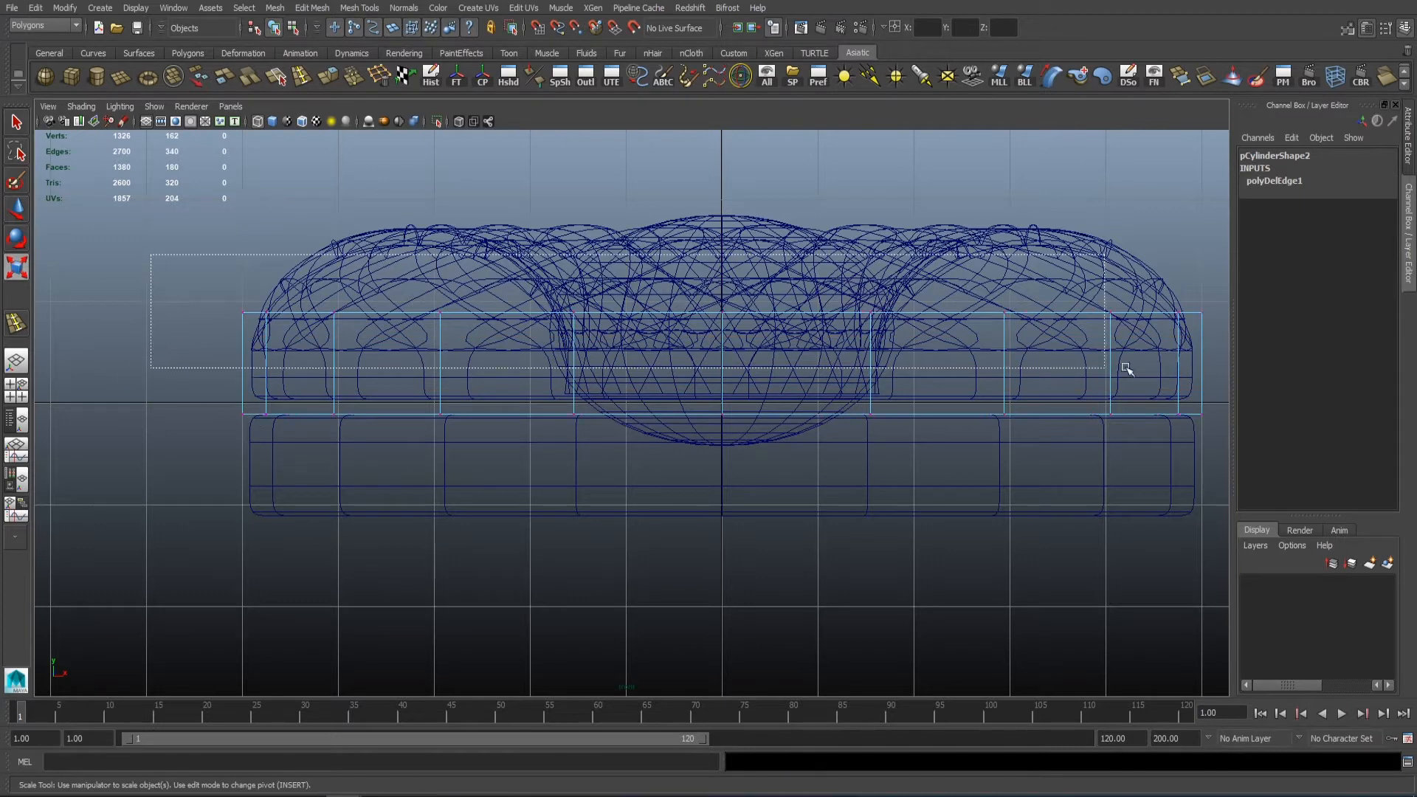
{"action": "key", "text": "space"}
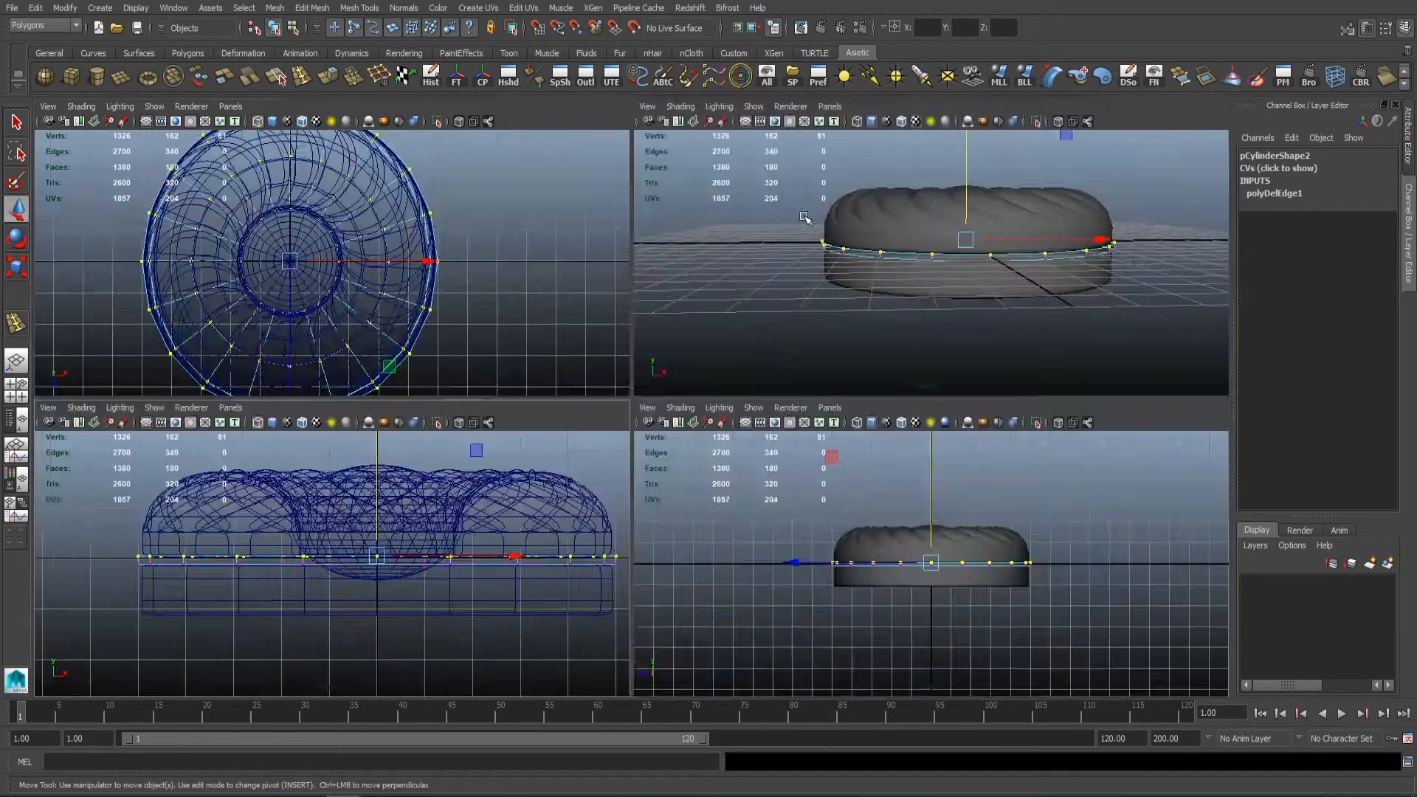
{"action": "key", "text": "space"}
{"action": "right_click_drag", "start_coordinate": [653, 398], "coordinate": [701, 420]}
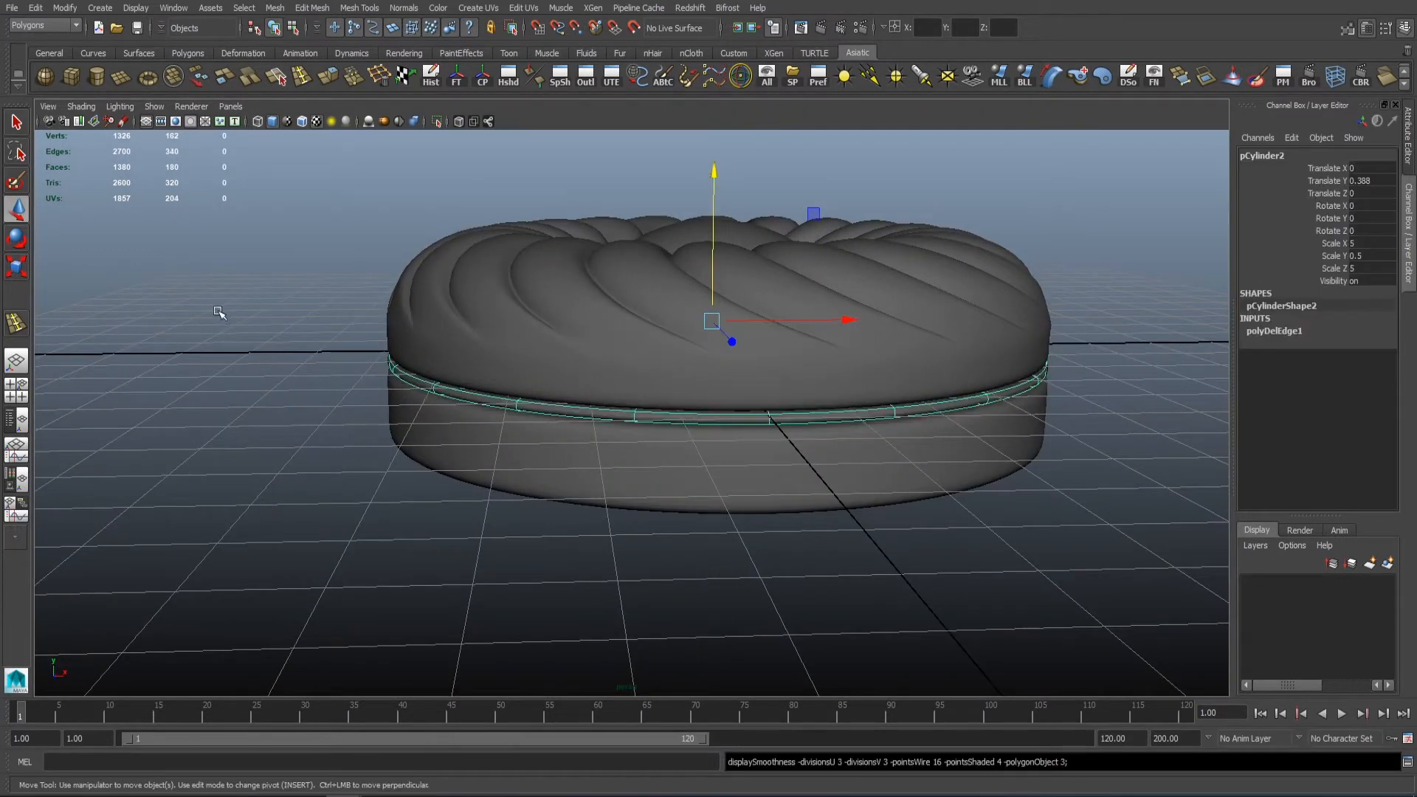
{"action": "left_click_drag", "start_coordinate": [219, 312], "coordinate": [319, 330], "text": "alt"}
Step: Scale the thin disc vertically to Scale Y 0.67
{"action": "left_click", "coordinate": [720, 166]}
{"action": "key", "text": "ctrl+z"}
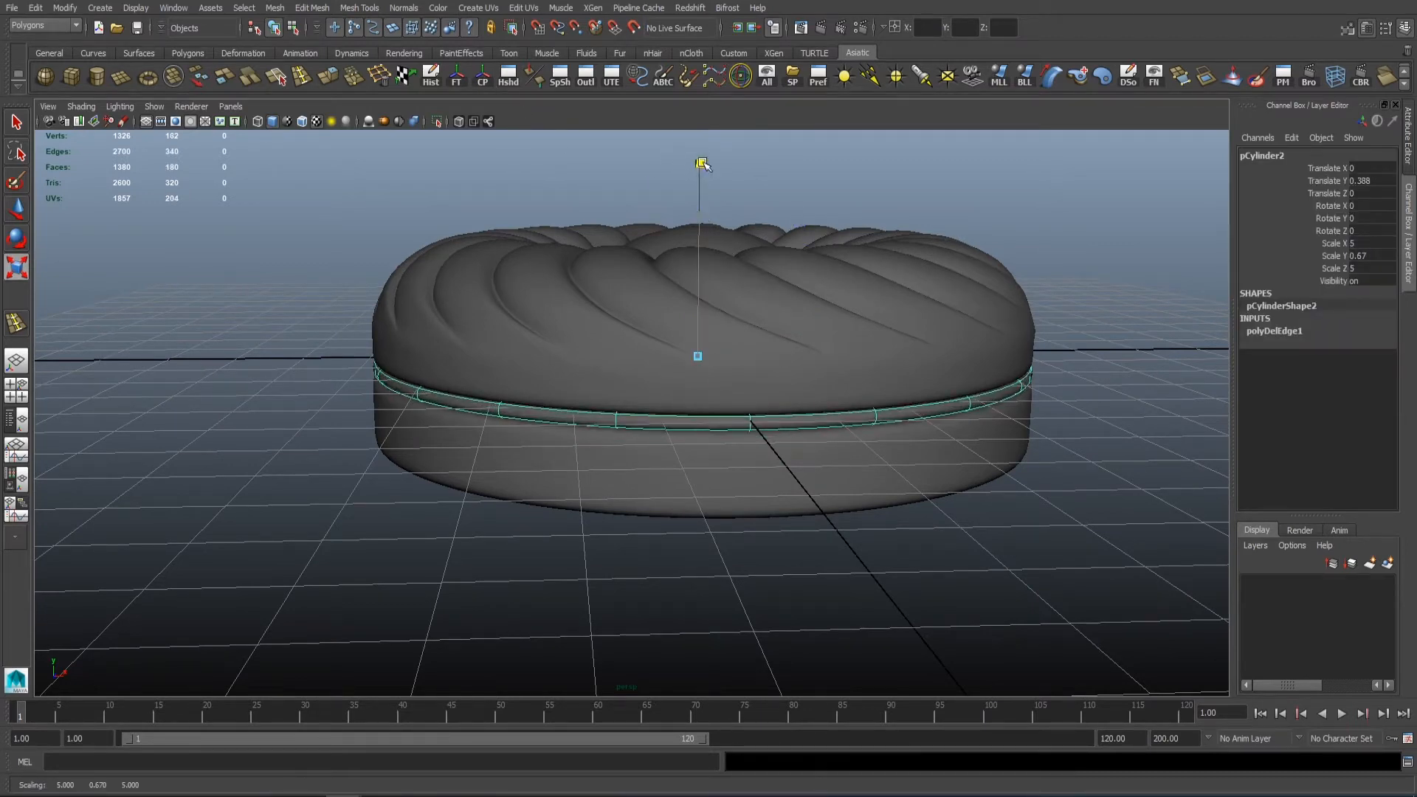
{"action": "left_click_drag", "start_coordinate": [704, 166], "coordinate": [824, 518], "text": "alt"}
{"action": "left_click", "coordinate": [1021, 550]}
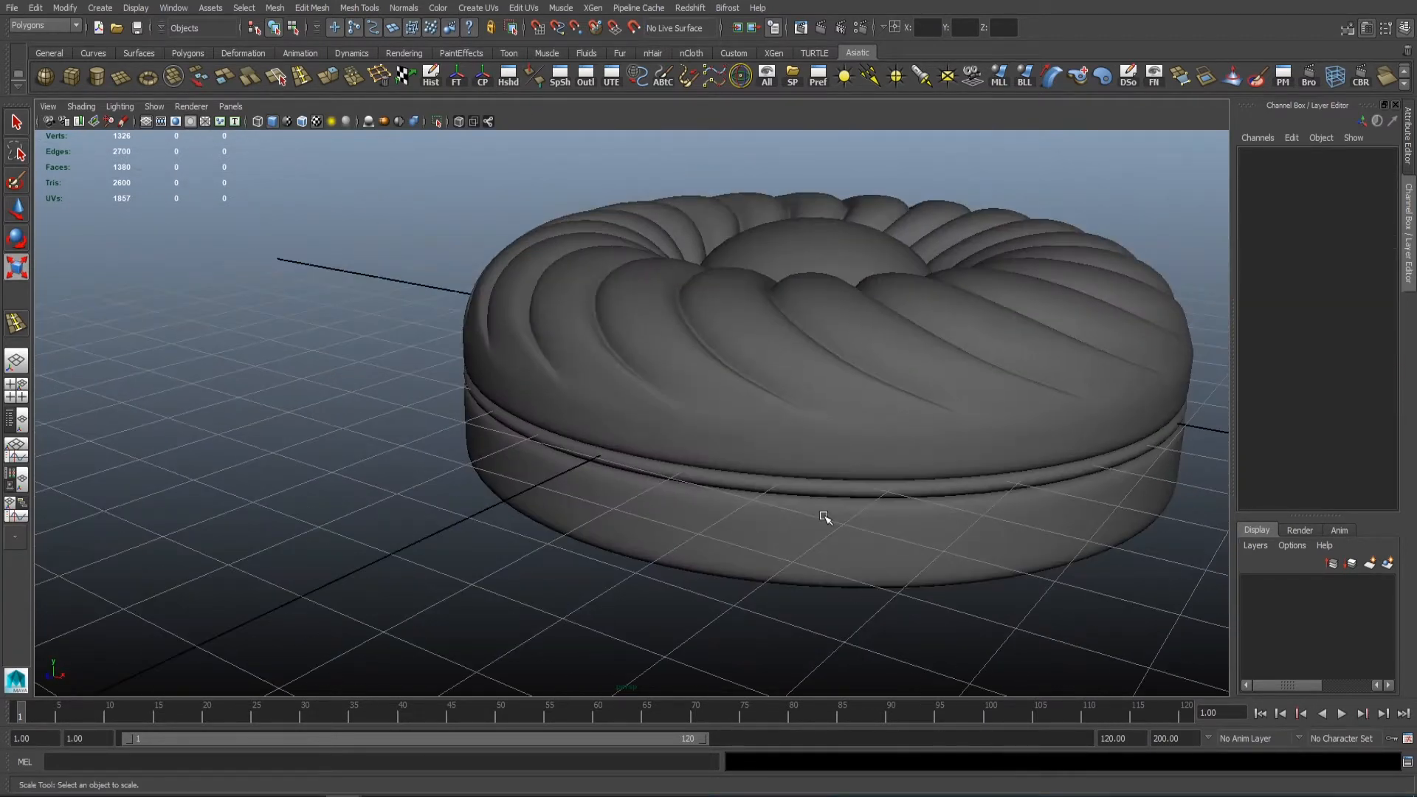
Step: Isolate the unsmoothed disc and scale the inset edge loops on its upper and lower faces outward toward the rim
{"action": "left_click", "coordinate": [722, 492]}
{"action": "left_click", "coordinate": [437, 122]}
{"action": "key", "text": "1"}
{"action": "left_click_drag", "start_coordinate": [446, 285], "coordinate": [446, 408], "text": "alt"}
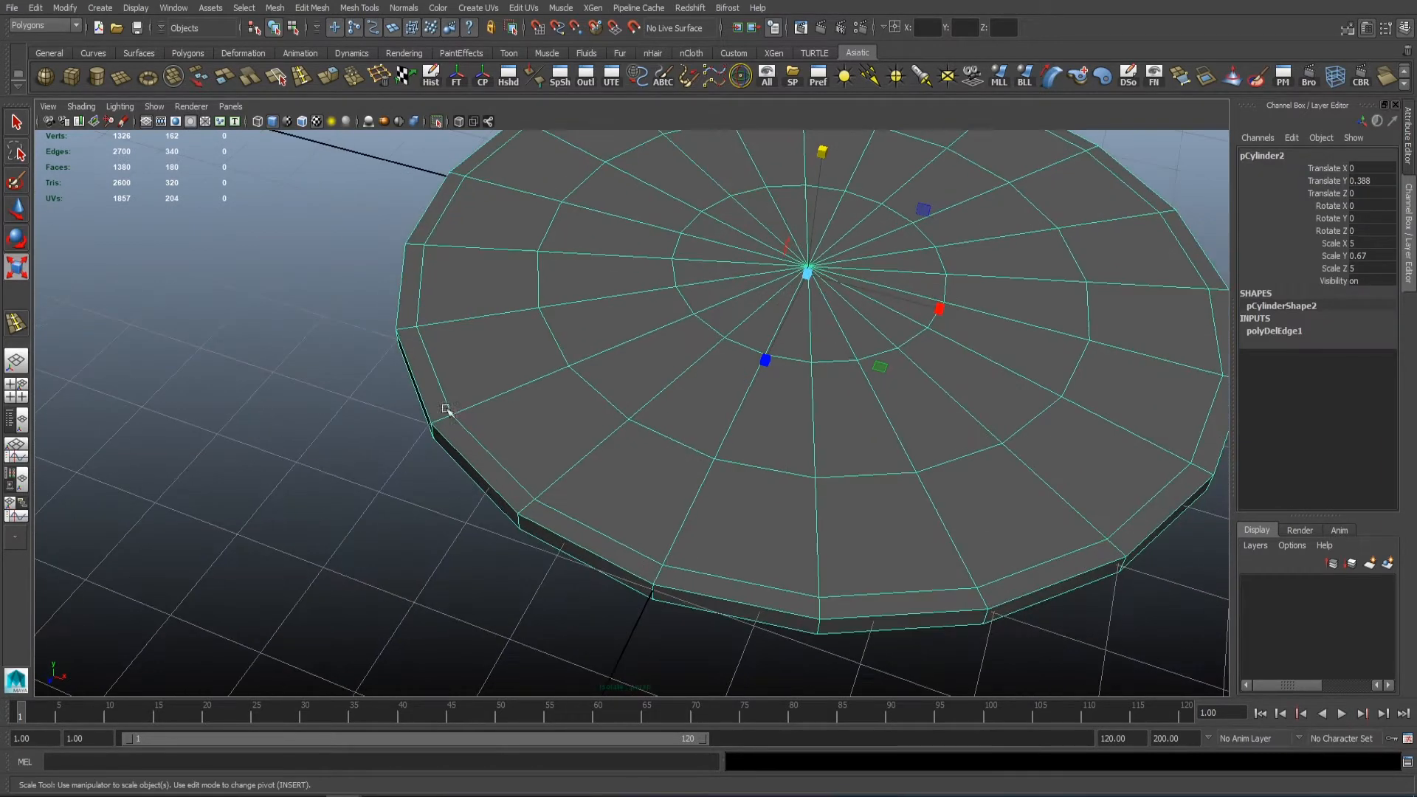
{"action": "right_click_drag", "start_coordinate": [448, 428], "coordinate": [452, 402]}
{"action": "double_click", "coordinate": [471, 444]}
{"action": "left_click_drag", "start_coordinate": [471, 444], "coordinate": [591, 407], "text": "alt"}
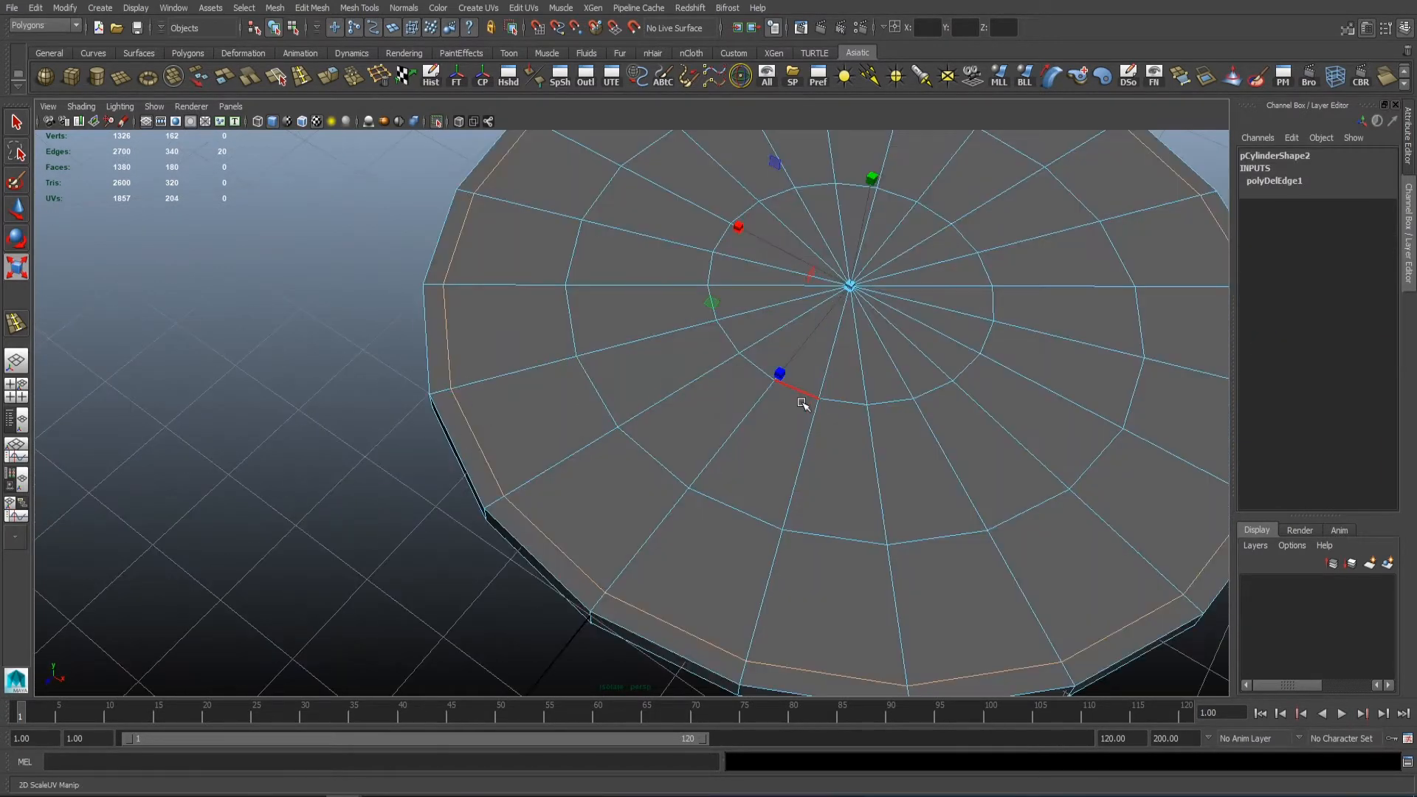
{"action": "left_click_drag", "start_coordinate": [822, 411], "coordinate": [612, 326], "text": "alt"}
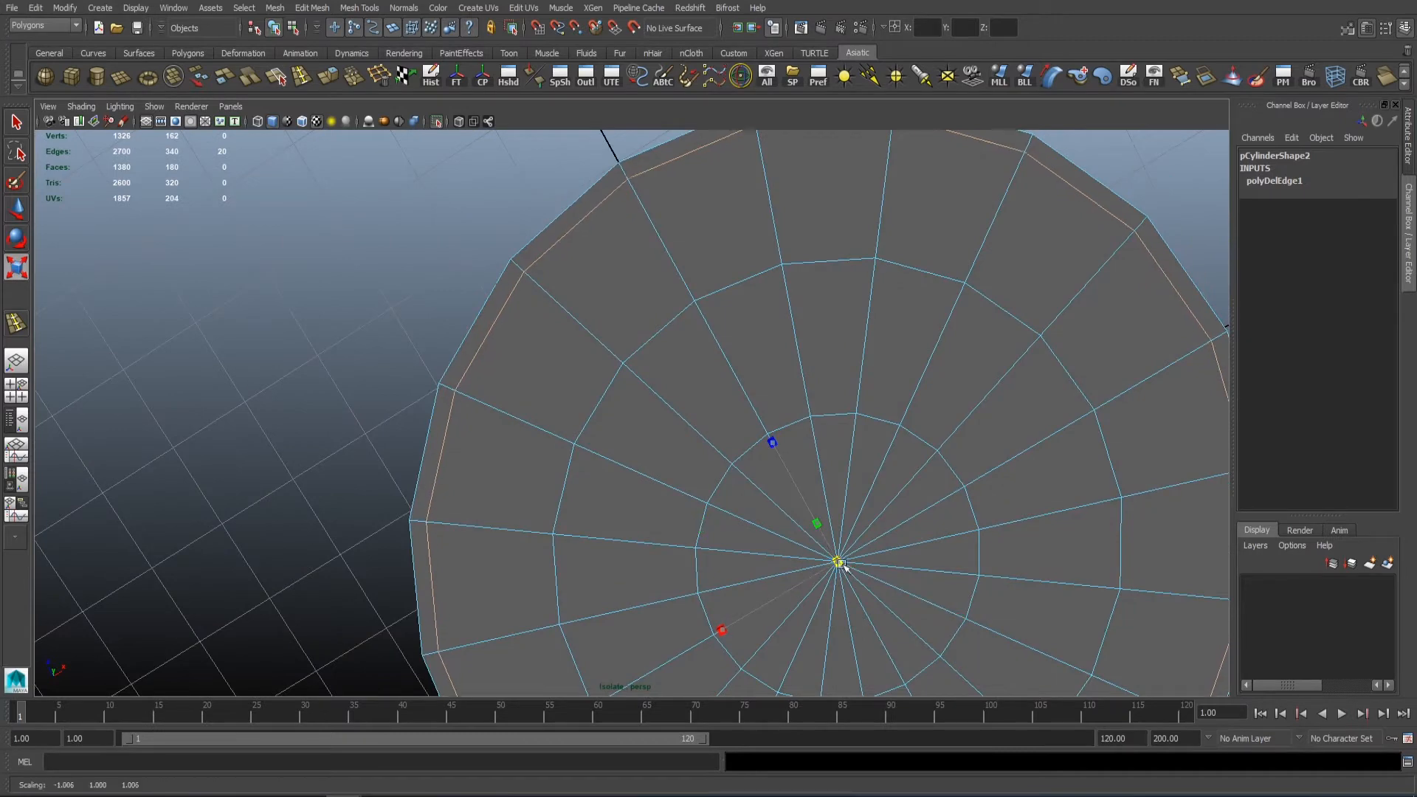
{"action": "left_click_drag", "start_coordinate": [901, 509], "coordinate": [746, 536], "text": "alt"}
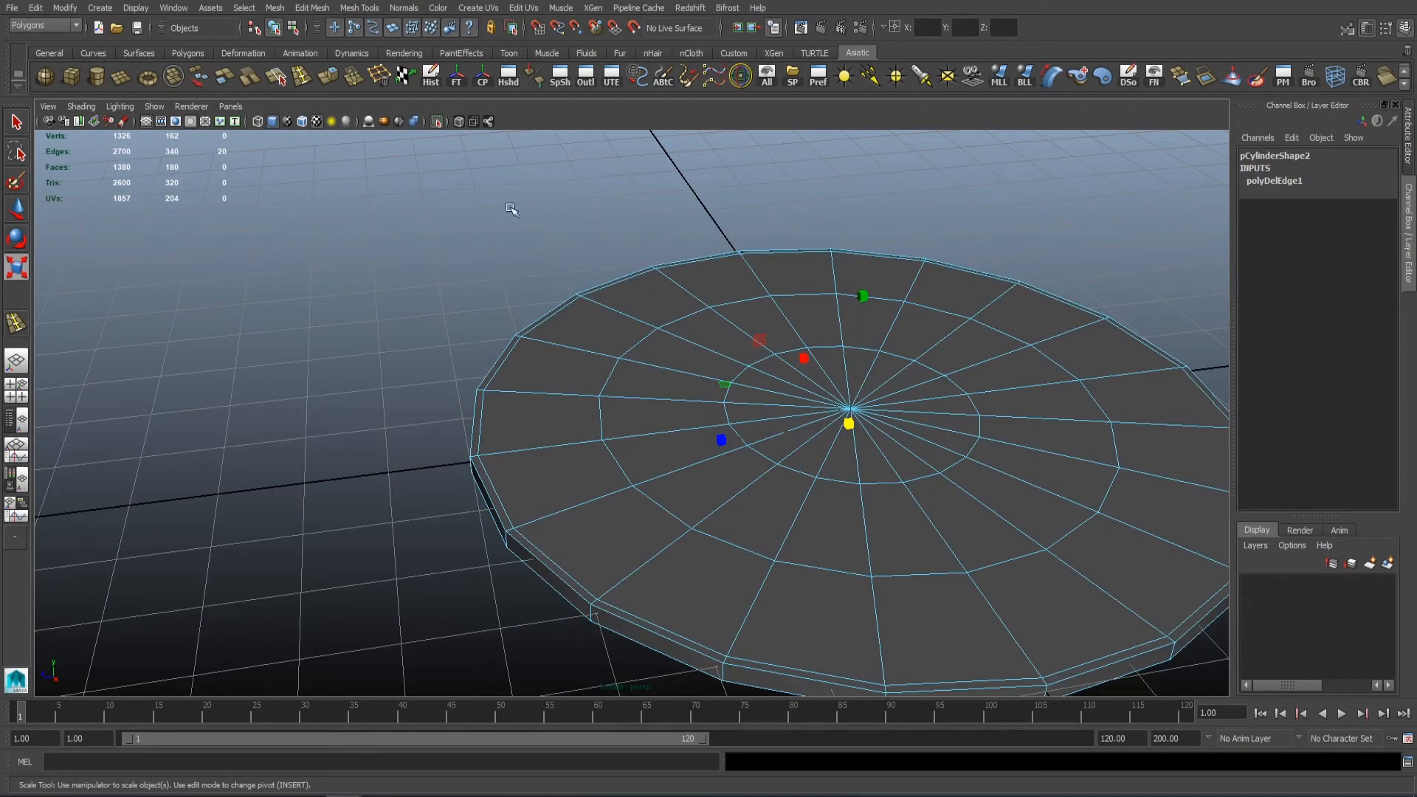
Step: Insert an edge loop around the middle of the disc's side and display the disc smoothed
{"action": "left_click_drag", "start_coordinate": [512, 209], "coordinate": [553, 166], "text": "alt"}
{"action": "right_click_drag", "start_coordinate": [714, 411], "coordinate": [878, 374]}
{"action": "left_click", "coordinate": [302, 78]}
{"action": "scroll", "coordinate": [734, 505], "scroll_direction": "down", "scroll_amount": 1}
{"action": "key", "text": "w"}
{"action": "left_click_drag", "start_coordinate": [877, 376], "coordinate": [797, 354], "text": "alt"}
{"action": "key", "text": "3"}
Step: Show all biscuit parts together again and hide the perspective grid
{"action": "left_click", "coordinate": [730, 528]}
{"action": "left_click", "coordinate": [729, 455]}
{"action": "left_click", "coordinate": [436, 121]}
{"action": "scroll", "coordinate": [885, 383], "scroll_direction": "down", "scroll_amount": 3}
{"action": "left_click", "coordinate": [1085, 446]}
{"action": "left_click_drag", "start_coordinate": [762, 479], "coordinate": [774, 443], "text": "alt"}
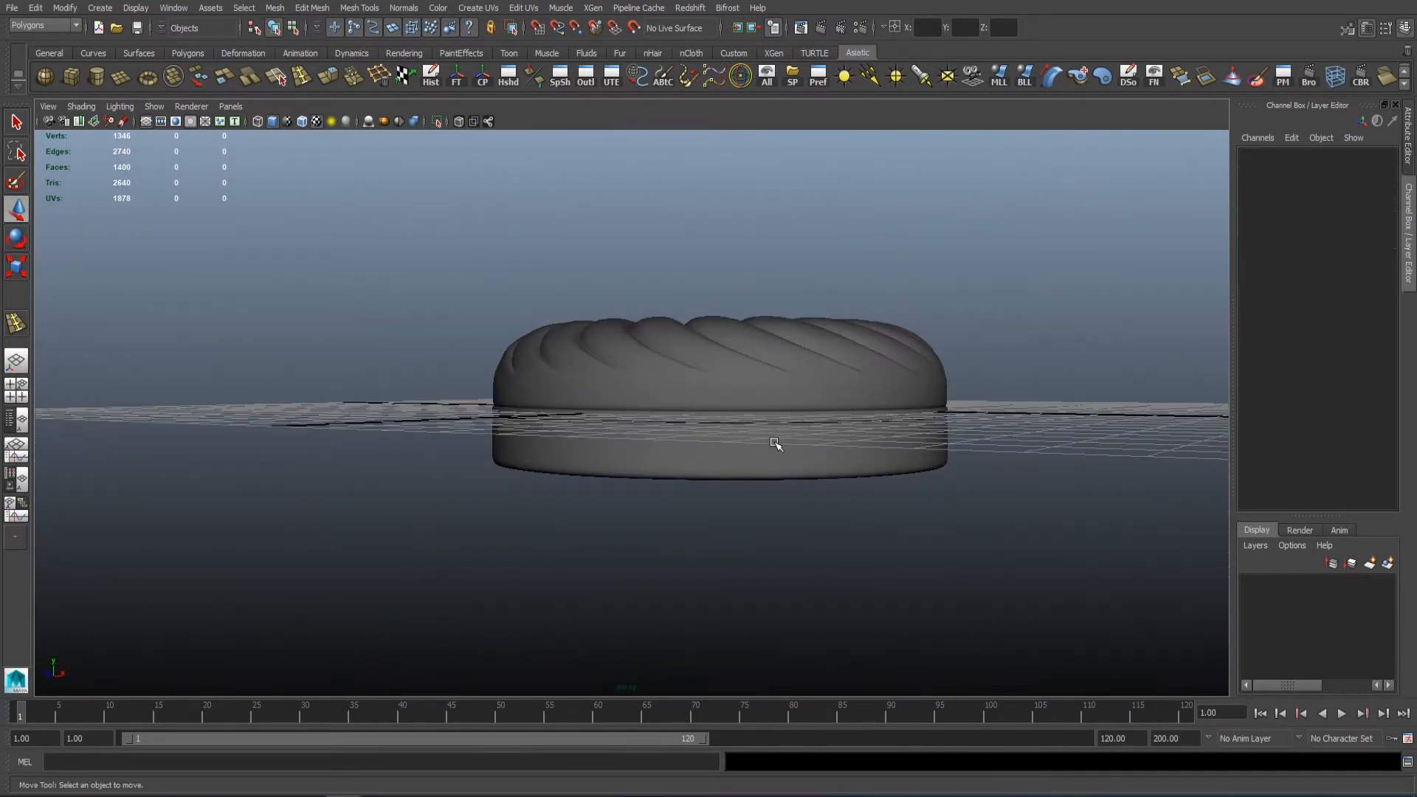
{"action": "left_click", "coordinate": [145, 121]}
Step: Scale the thin disc vertically to Scale Y 0.718
{"action": "scroll", "coordinate": [698, 403], "scroll_direction": "up", "scroll_amount": 3}
{"action": "left_click_drag", "start_coordinate": [699, 405], "coordinate": [709, 459], "text": "alt"}
{"action": "left_click", "coordinate": [713, 473]}
{"action": "scroll", "coordinate": [727, 428], "scroll_direction": "up", "scroll_amount": 1}
{"action": "key", "text": "r"}
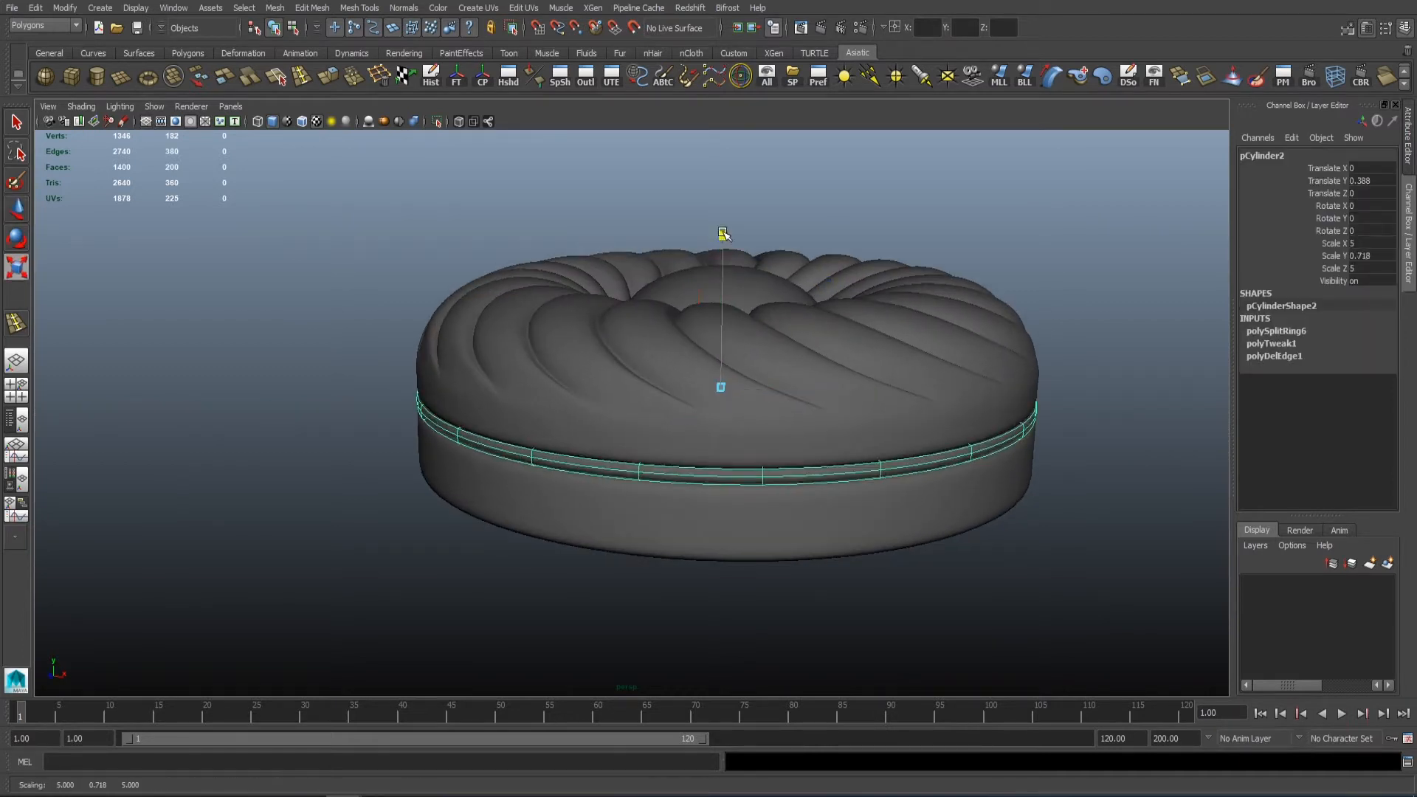
{"action": "left_click", "coordinate": [1019, 410]}
Step: Select the middle edge loop around the disc's side for scaling and return to object mode
{"action": "left_click_drag", "start_coordinate": [988, 461], "coordinate": [987, 436], "text": "alt"}
{"action": "scroll", "coordinate": [986, 436], "scroll_direction": "up", "scroll_amount": 1}
{"action": "left_click", "coordinate": [985, 435]}
{"action": "key", "text": "F10"}
{"action": "double_click", "coordinate": [965, 432]}
{"action": "scroll", "coordinate": [886, 435], "scroll_direction": "up", "scroll_amount": 1}
{"action": "middle_click_drag", "start_coordinate": [883, 434], "coordinate": [886, 445], "text": "alt"}
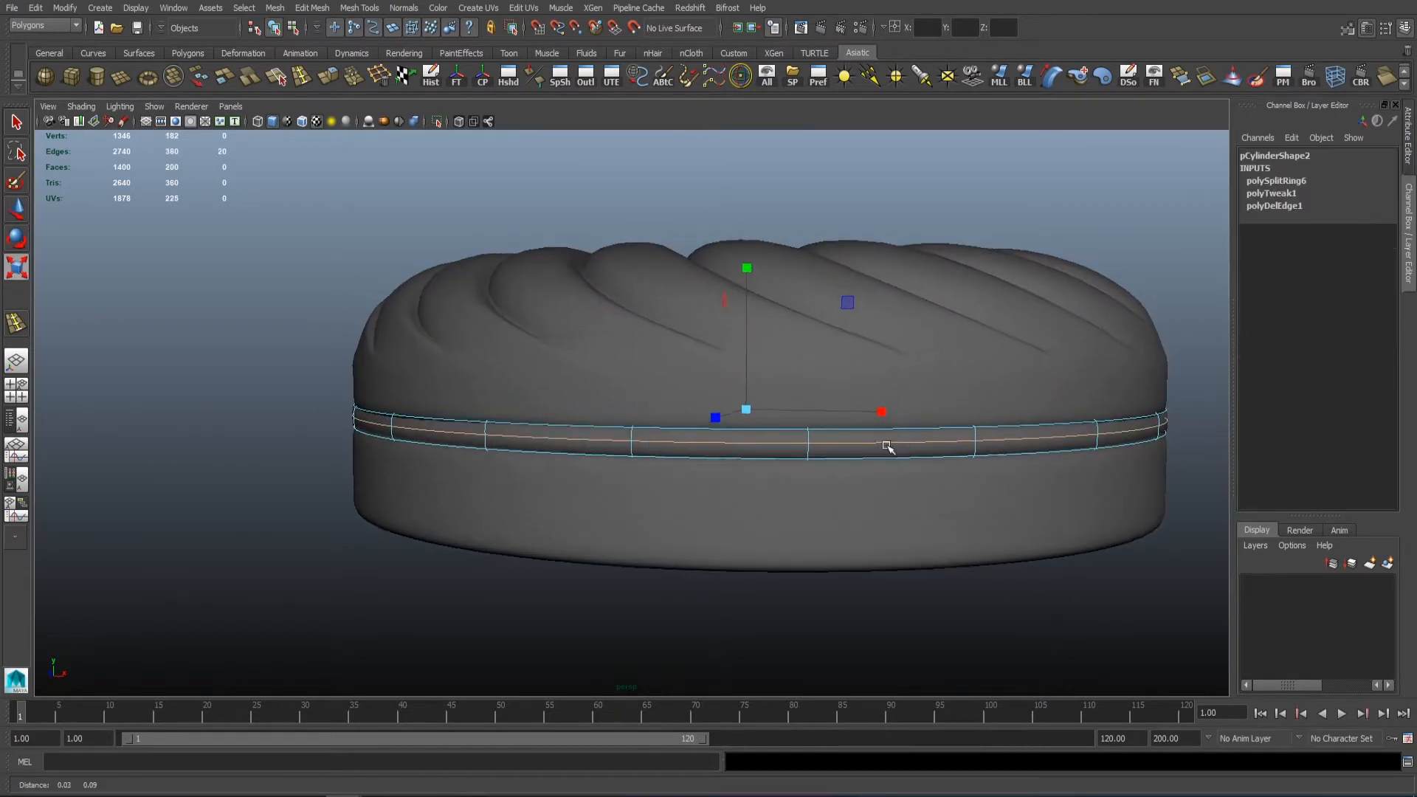
{"action": "right_click_drag", "start_coordinate": [935, 439], "coordinate": [1056, 398]}
Step: Raise the torus to Translate Y 0.698 above the thin disc
{"action": "left_click_drag", "start_coordinate": [1007, 354], "coordinate": [945, 324], "text": "alt"}
{"action": "left_click", "coordinate": [980, 398]}
{"action": "key", "text": "w"}
{"action": "left_click_drag", "start_coordinate": [719, 273], "coordinate": [720, 269]}
{"action": "left_click_drag", "start_coordinate": [902, 227], "coordinate": [901, 270], "text": "alt"}
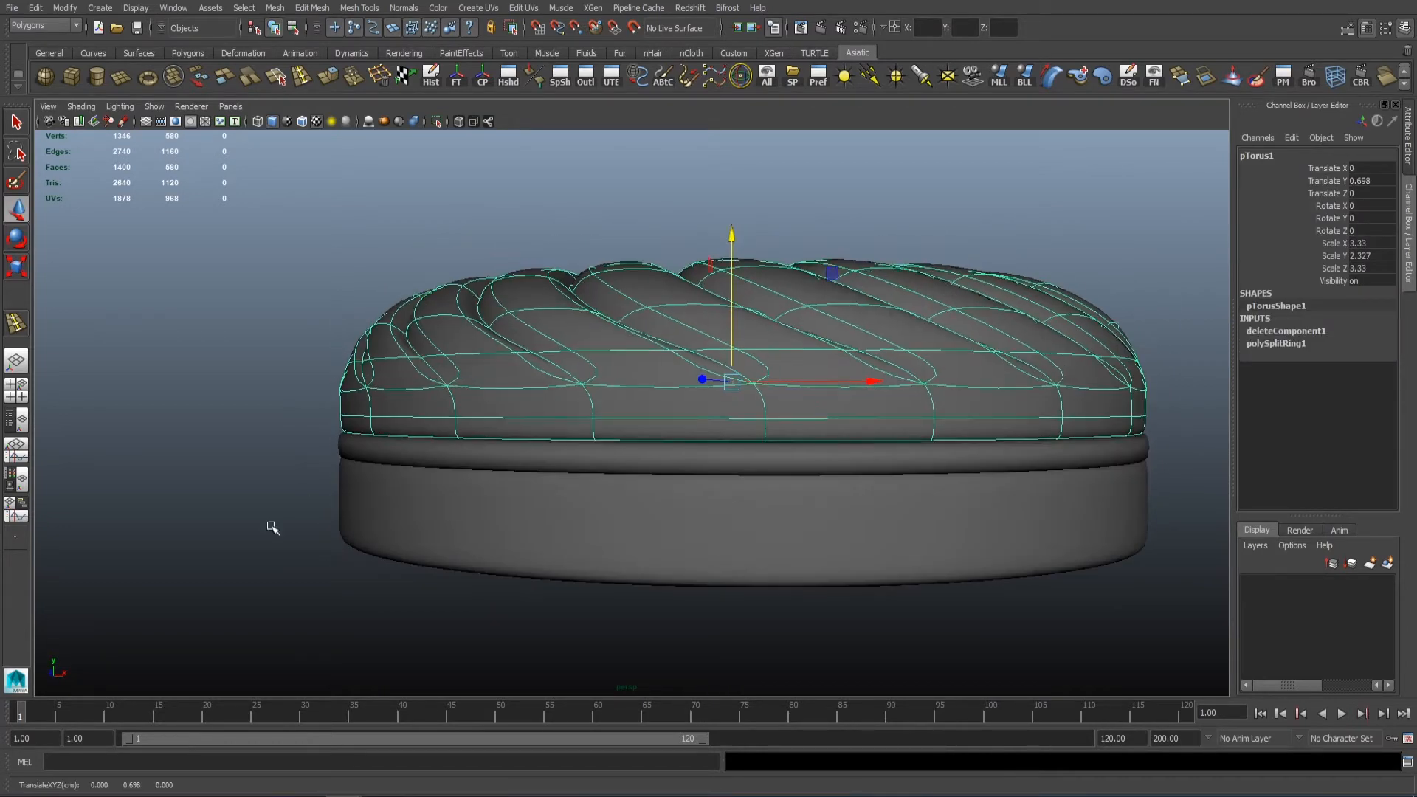
Step: Fine-tune the swirled torus's height above the thin disc and deselect it
{"action": "left_click_drag", "start_coordinate": [268, 524], "coordinate": [470, 531]}
{"action": "left_click_drag", "start_coordinate": [732, 345], "coordinate": [735, 348]}
{"action": "left_click", "coordinate": [398, 243]}
{"action": "mouse_move", "coordinate": [383, 355]}
{"action": "left_mouse_down", "text": "alt"}
{"action": "mouse_move", "coordinate": [361, 294]}
{"action": "mouse_move", "coordinate": [369, 361]}
{"action": "left_mouse_up", "text": "alt"}
{"action": "scroll", "coordinate": [610, 522], "scroll_direction": "down", "scroll_amount": 3}
{"action": "left_click_drag", "start_coordinate": [509, 413], "coordinate": [501, 458], "text": "alt"}
{"action": "scroll", "coordinate": [501, 458], "scroll_direction": "down", "scroll_amount": 1}
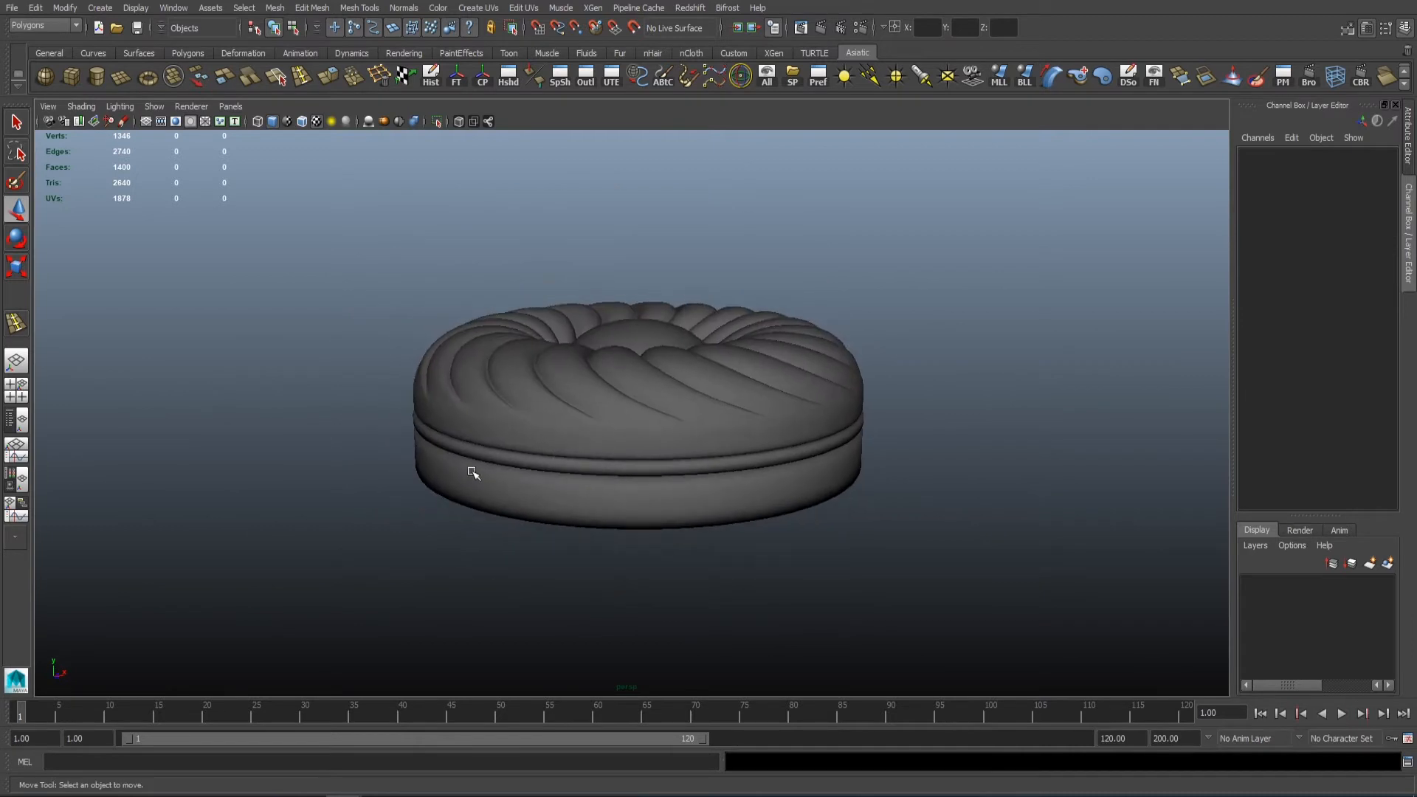
Step: Scale the base cylinder's two side edge loops apart vertically by about 1.42 and restore its smooth preview
{"action": "left_click", "coordinate": [478, 471]}
{"action": "scroll", "coordinate": [561, 472], "scroll_direction": "up", "scroll_amount": 2}
{"action": "middle_click_drag", "start_coordinate": [588, 471], "coordinate": [651, 454], "text": "alt"}
{"action": "key", "text": "1"}
{"action": "key", "text": "F10"}
{"action": "double_click", "coordinate": [627, 504]}
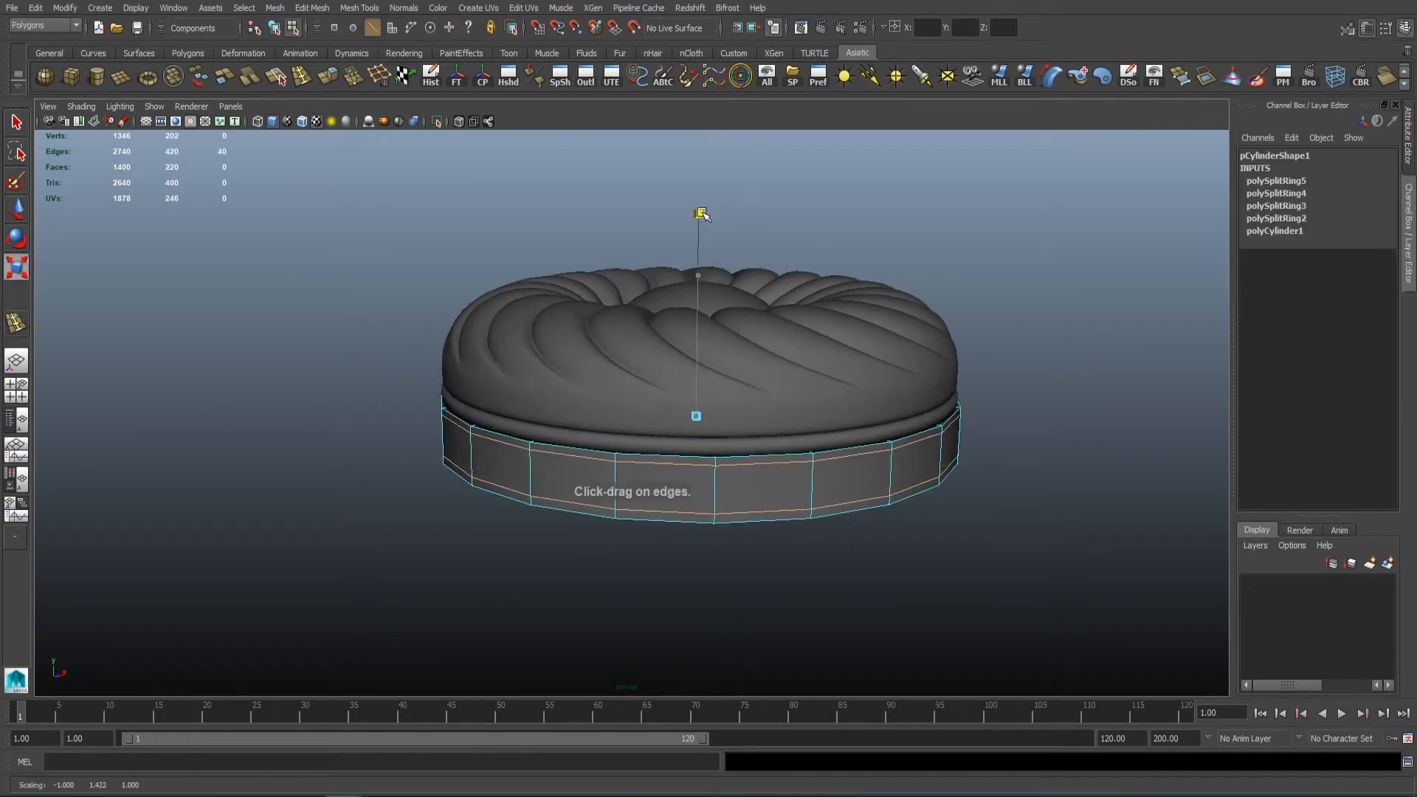
{"action": "right_click_drag", "start_coordinate": [760, 437], "coordinate": [823, 418]}
{"action": "left_click", "coordinate": [819, 473]}
{"action": "key", "text": "3"}
{"action": "left_click", "coordinate": [807, 551]}
Step: Scale the base cylinder's upper and lower side edge loops closer together vertically by about 0.87, ending in object mode
{"action": "scroll", "coordinate": [642, 376], "scroll_direction": "down", "scroll_amount": 4}
{"action": "left_click_drag", "start_coordinate": [642, 376], "coordinate": [603, 415], "text": "alt"}
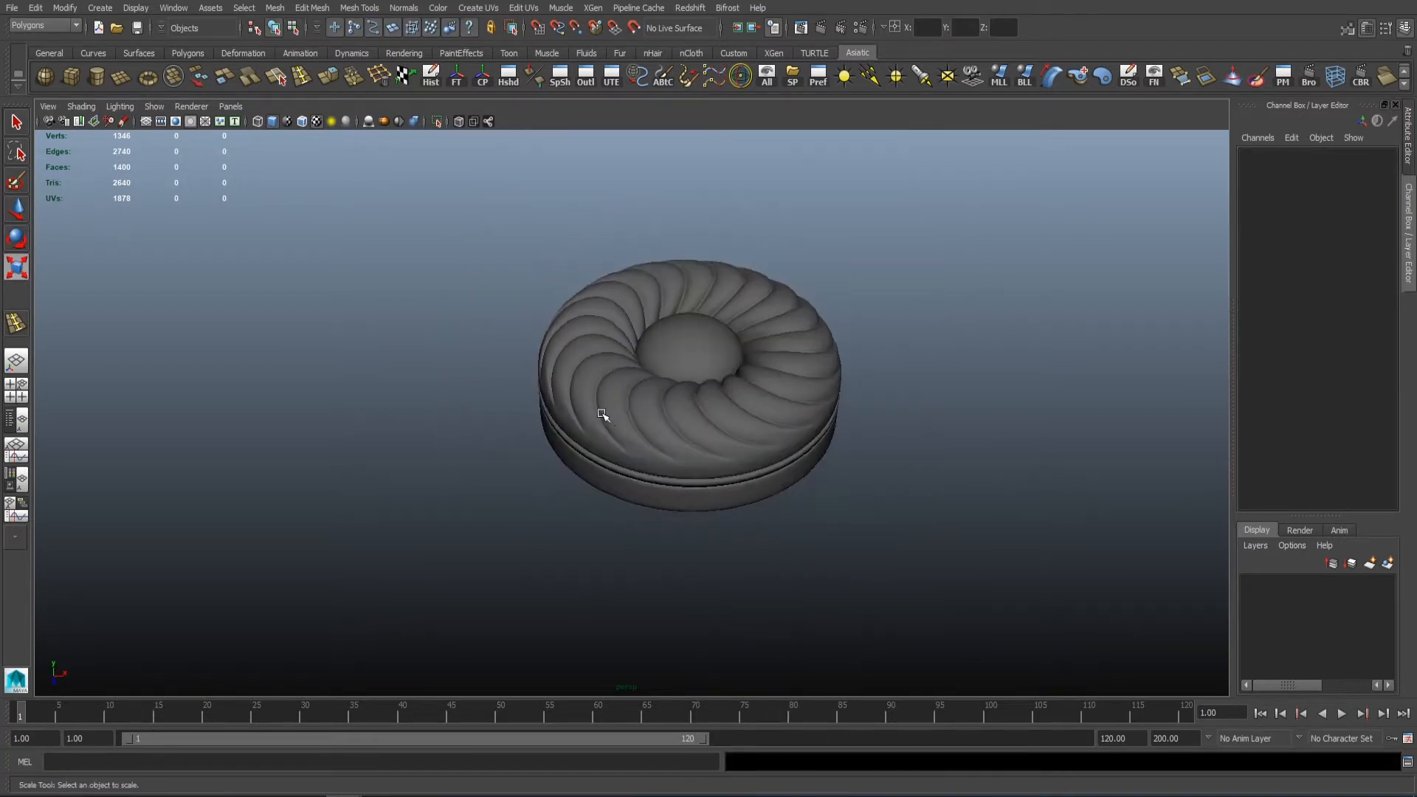
{"action": "right_click_drag", "start_coordinate": [603, 414], "coordinate": [708, 487], "text": "alt"}
{"action": "middle_click_drag", "start_coordinate": [708, 487], "coordinate": [686, 411], "text": "alt"}
{"action": "left_click_drag", "start_coordinate": [686, 411], "coordinate": [727, 365], "text": "alt"}
{"action": "left_click", "coordinate": [737, 395]}
{"action": "right_click_drag", "start_coordinate": [737, 395], "coordinate": [586, 391], "text": "alt"}
{"action": "left_click_drag", "start_coordinate": [587, 391], "coordinate": [574, 428], "text": "alt"}
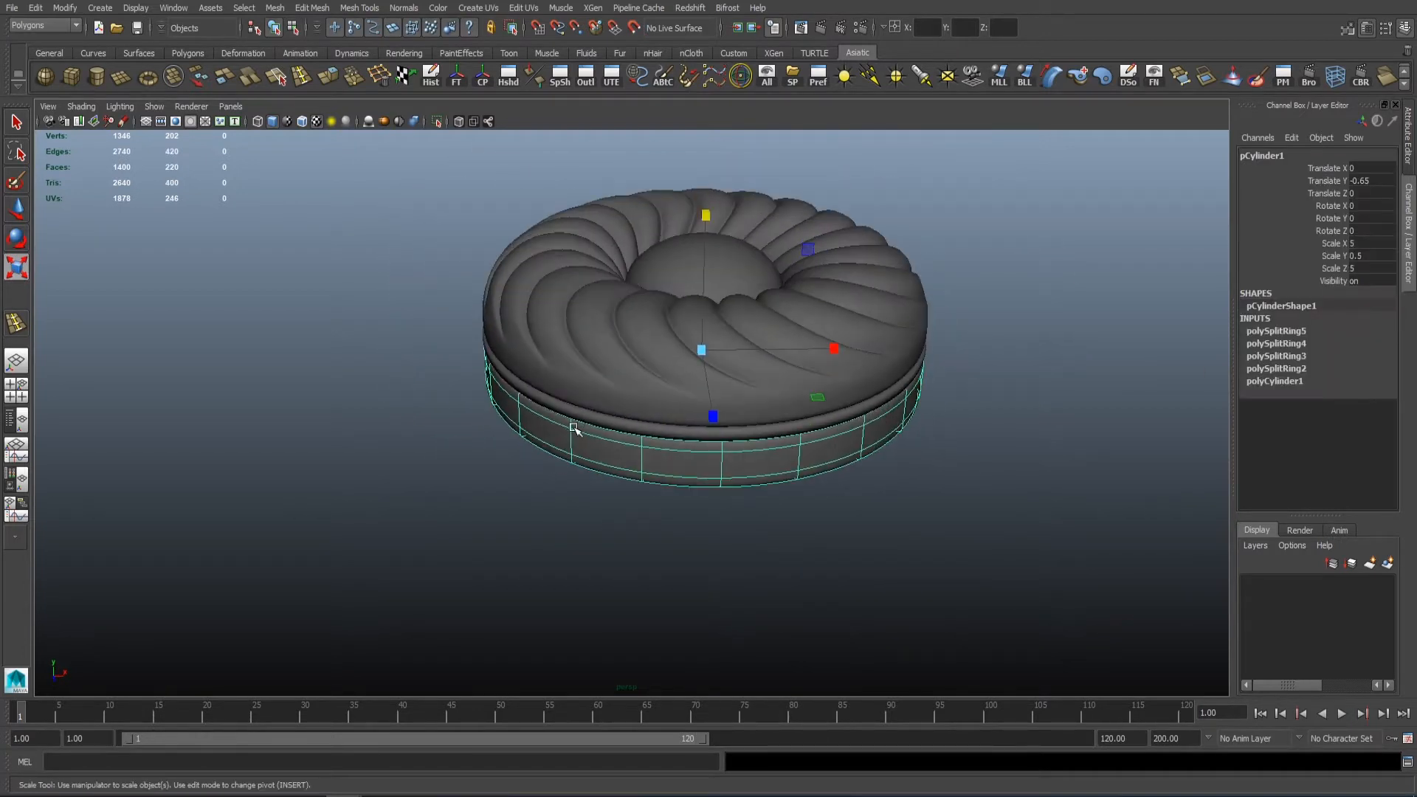
{"action": "right_click_drag", "start_coordinate": [616, 436], "coordinate": [617, 399]}
{"action": "double_click", "coordinate": [619, 443]}
{"action": "double_click", "coordinate": [619, 469], "text": "shift"}
{"action": "right_click_drag", "start_coordinate": [619, 469], "coordinate": [738, 393], "text": "alt"}
{"action": "middle_click_drag", "start_coordinate": [738, 393], "coordinate": [675, 434], "text": "alt"}
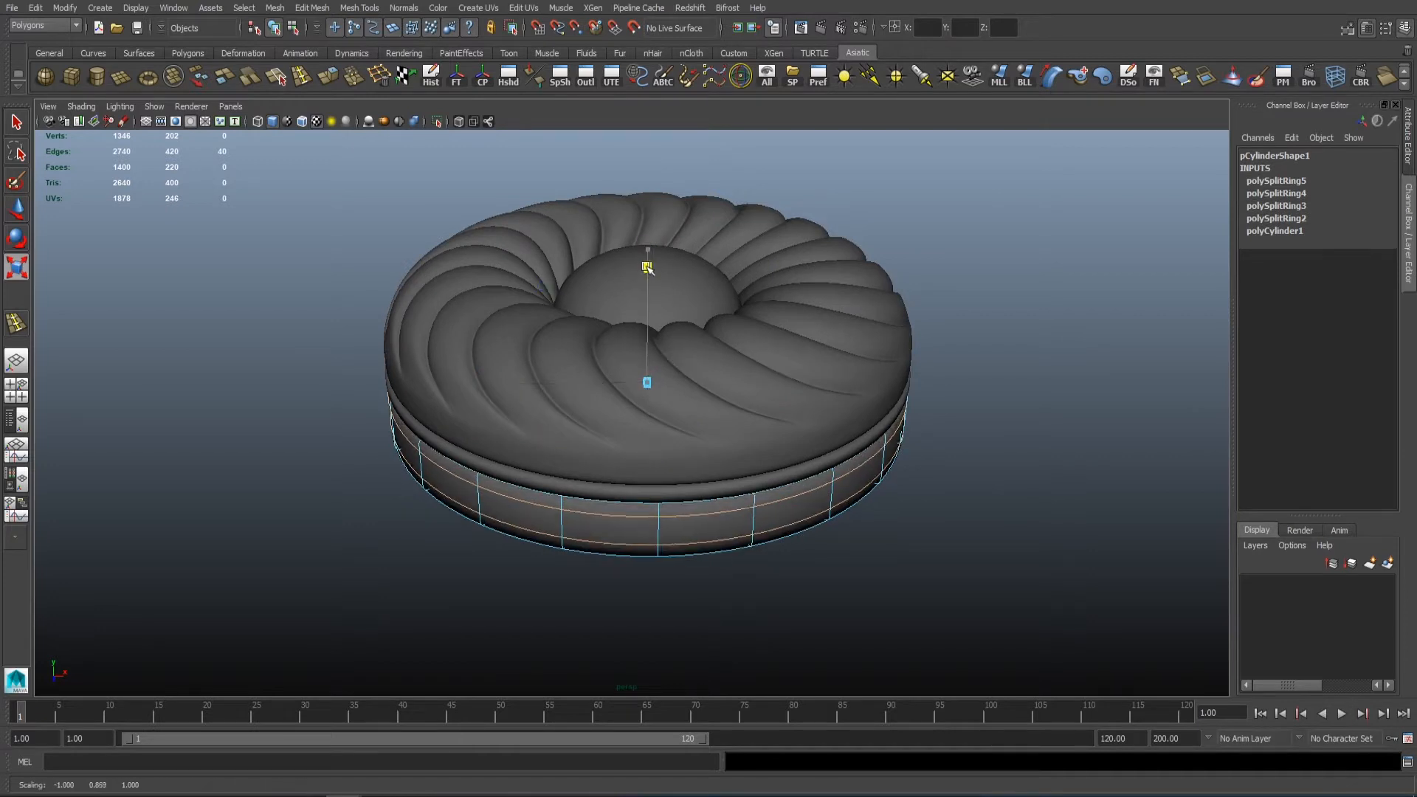
{"action": "right_click_drag", "start_coordinate": [690, 506], "coordinate": [756, 419]}
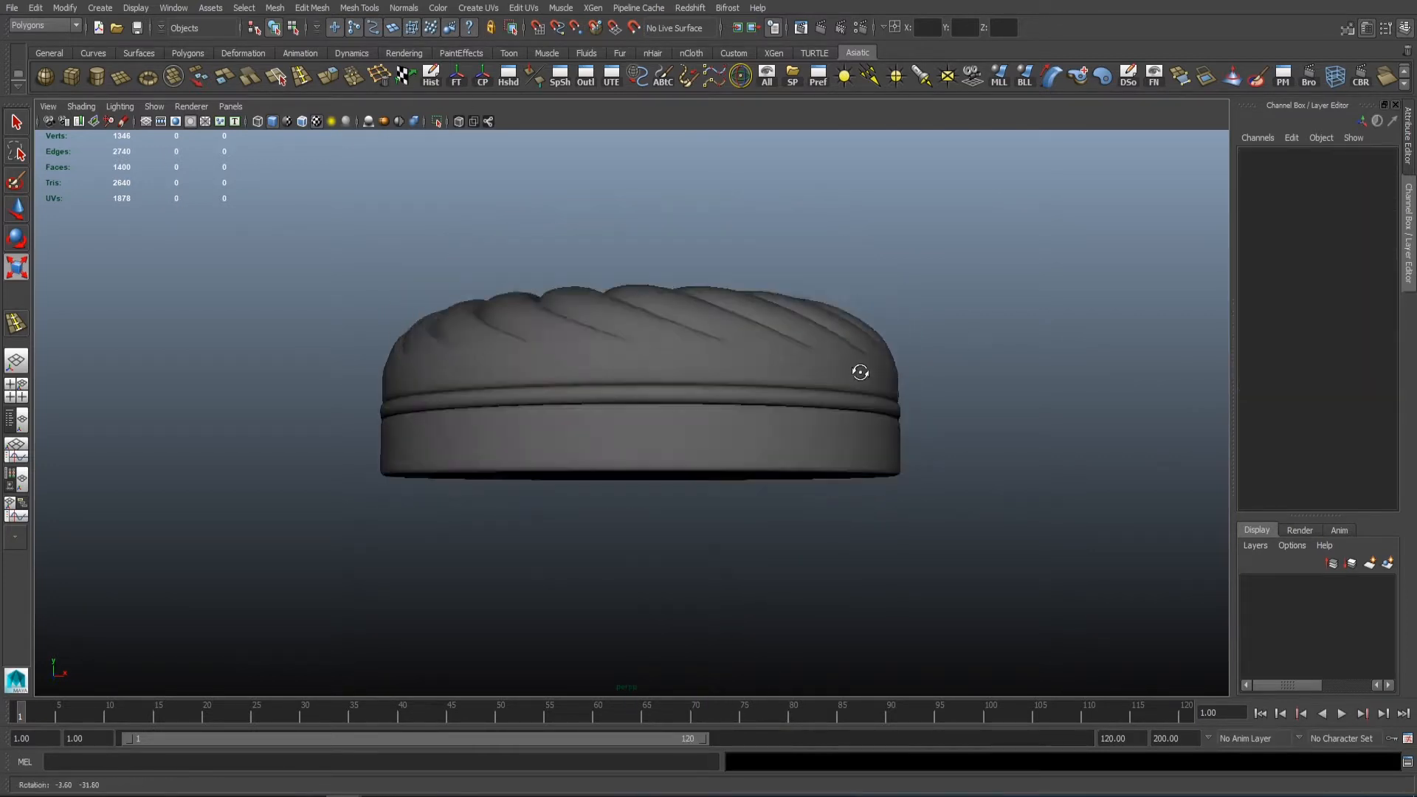
Step: Check the assembled biscuit from the side and above, and save the scene as Biscuit 3D.mb
{"action": "left_click_drag", "start_coordinate": [854, 373], "coordinate": [733, 342], "text": "alt"}
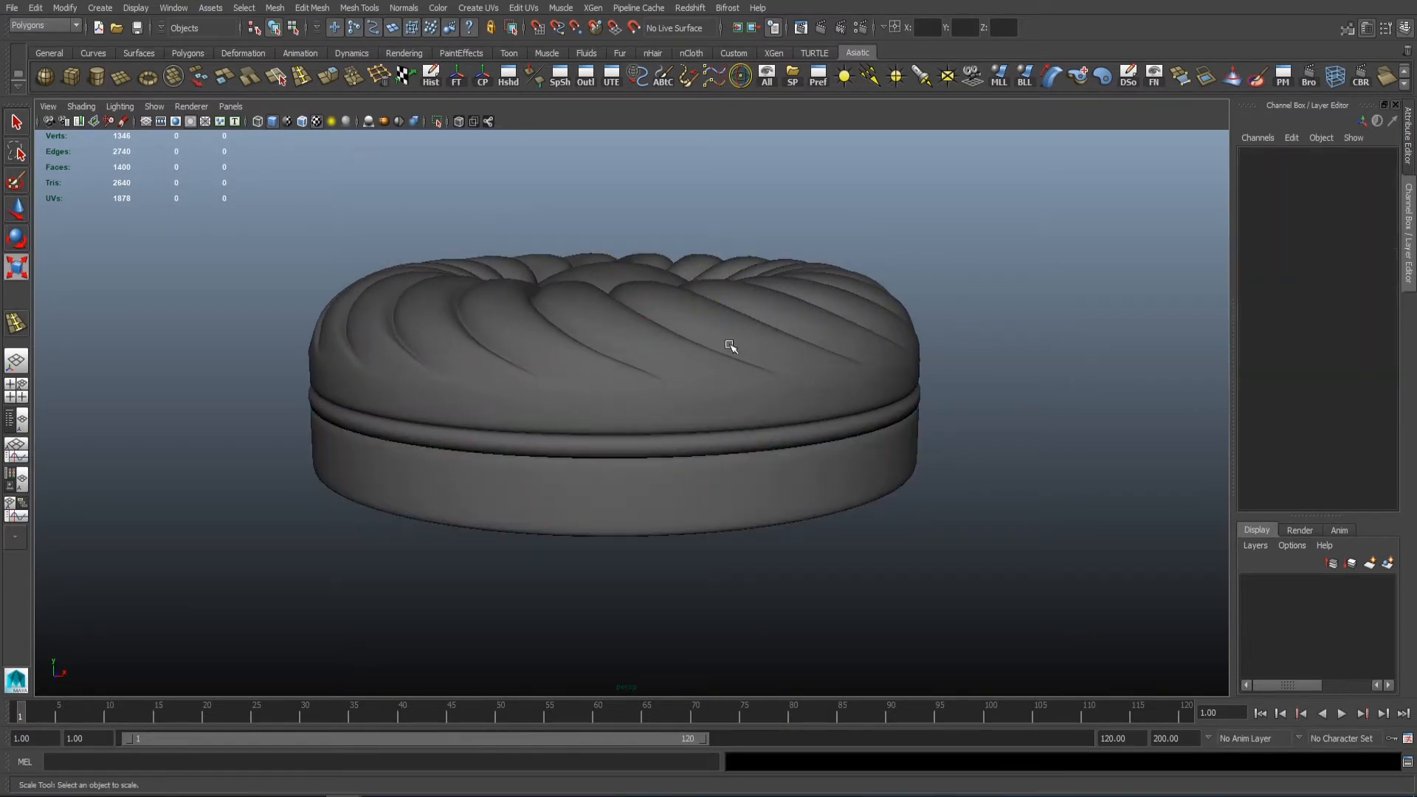
{"action": "left_click", "coordinate": [733, 342]}
{"action": "left_click", "coordinate": [943, 196]}
{"action": "left_click_drag", "start_coordinate": [942, 196], "coordinate": [869, 297], "text": "alt"}
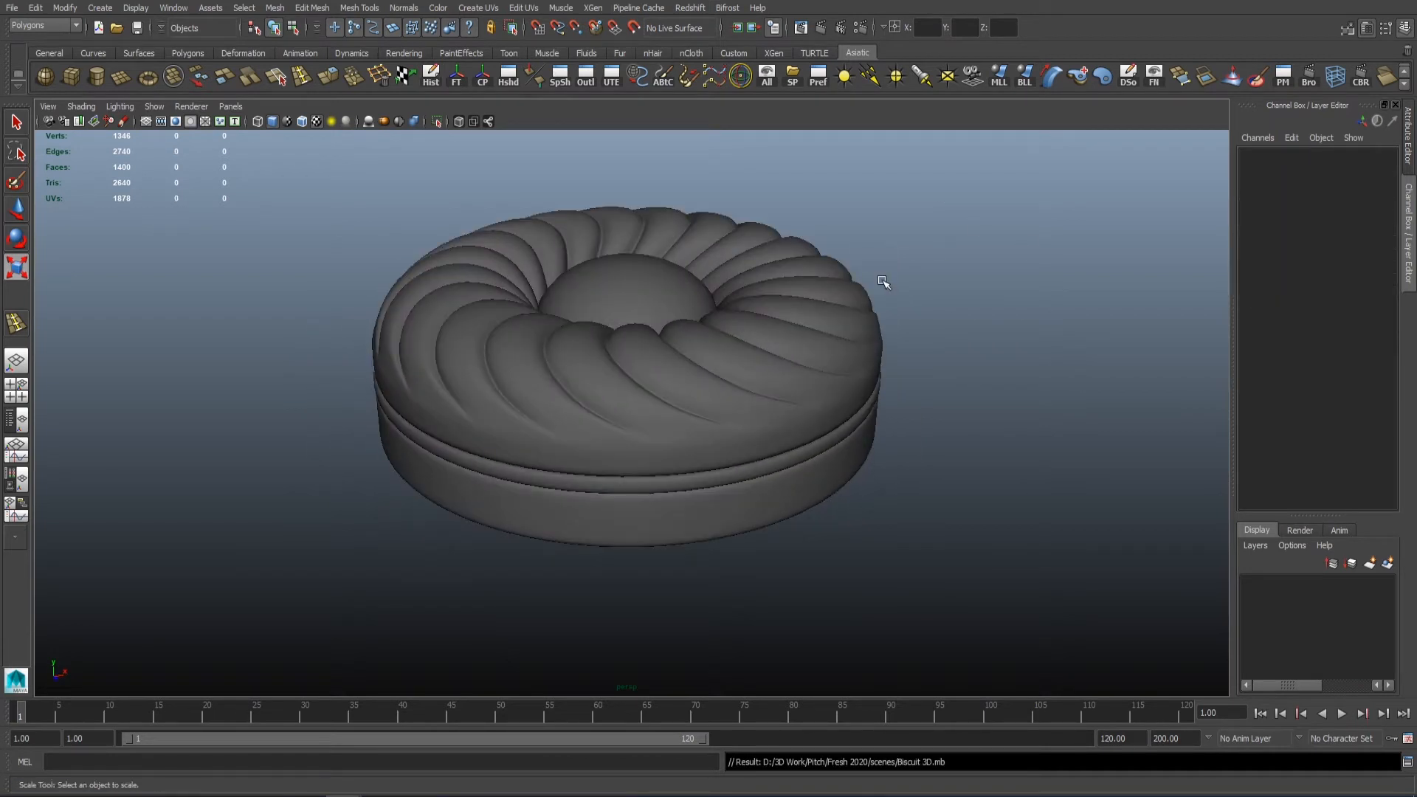
{"action": "left_click_drag", "start_coordinate": [826, 320], "coordinate": [733, 379], "text": "alt"}
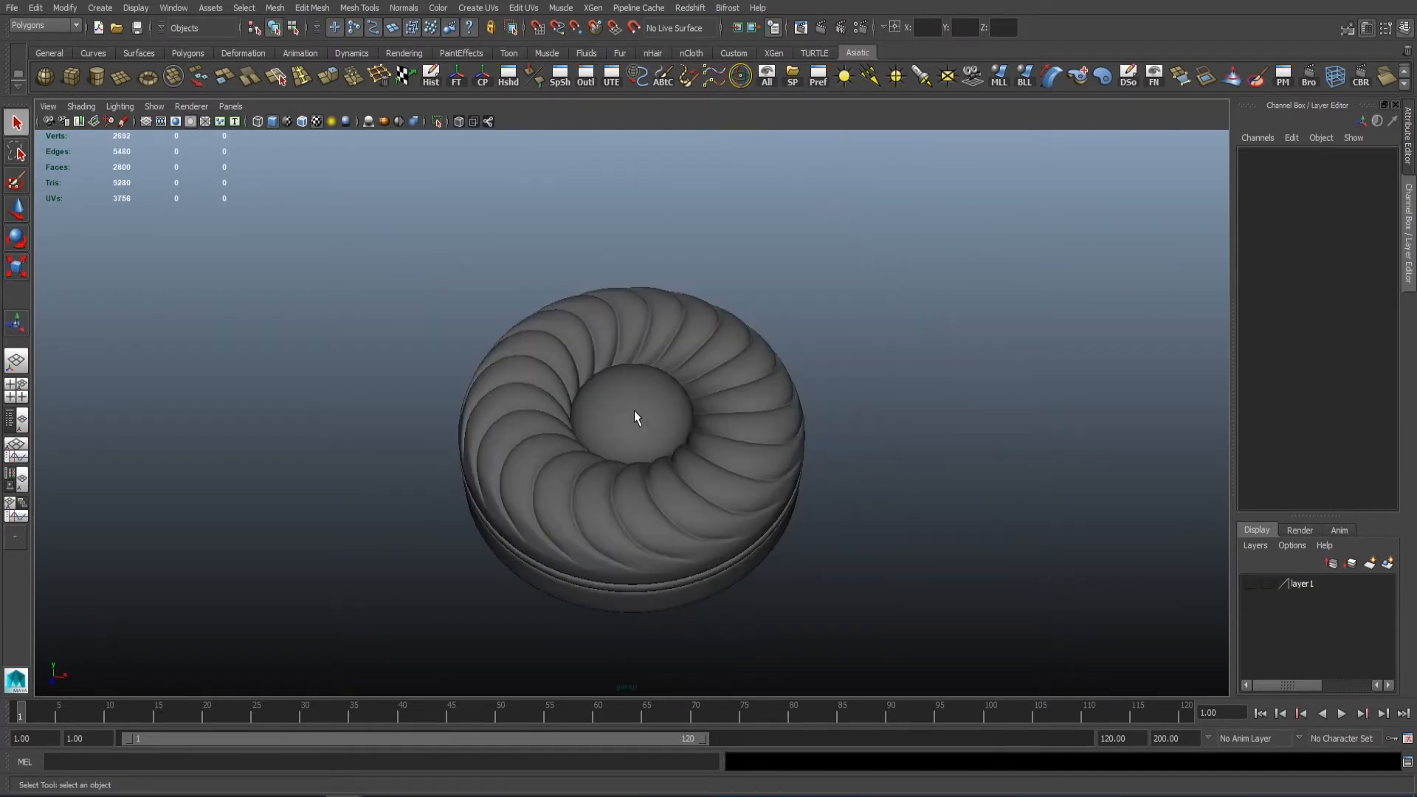
Step: Isolate the domed centre sphere and delete the lower half of its faces
{"action": "left_click", "coordinate": [635, 410]}
{"action": "left_click_drag", "start_coordinate": [635, 410], "coordinate": [633, 375], "text": "alt"}
{"action": "left_click", "coordinate": [633, 384]}
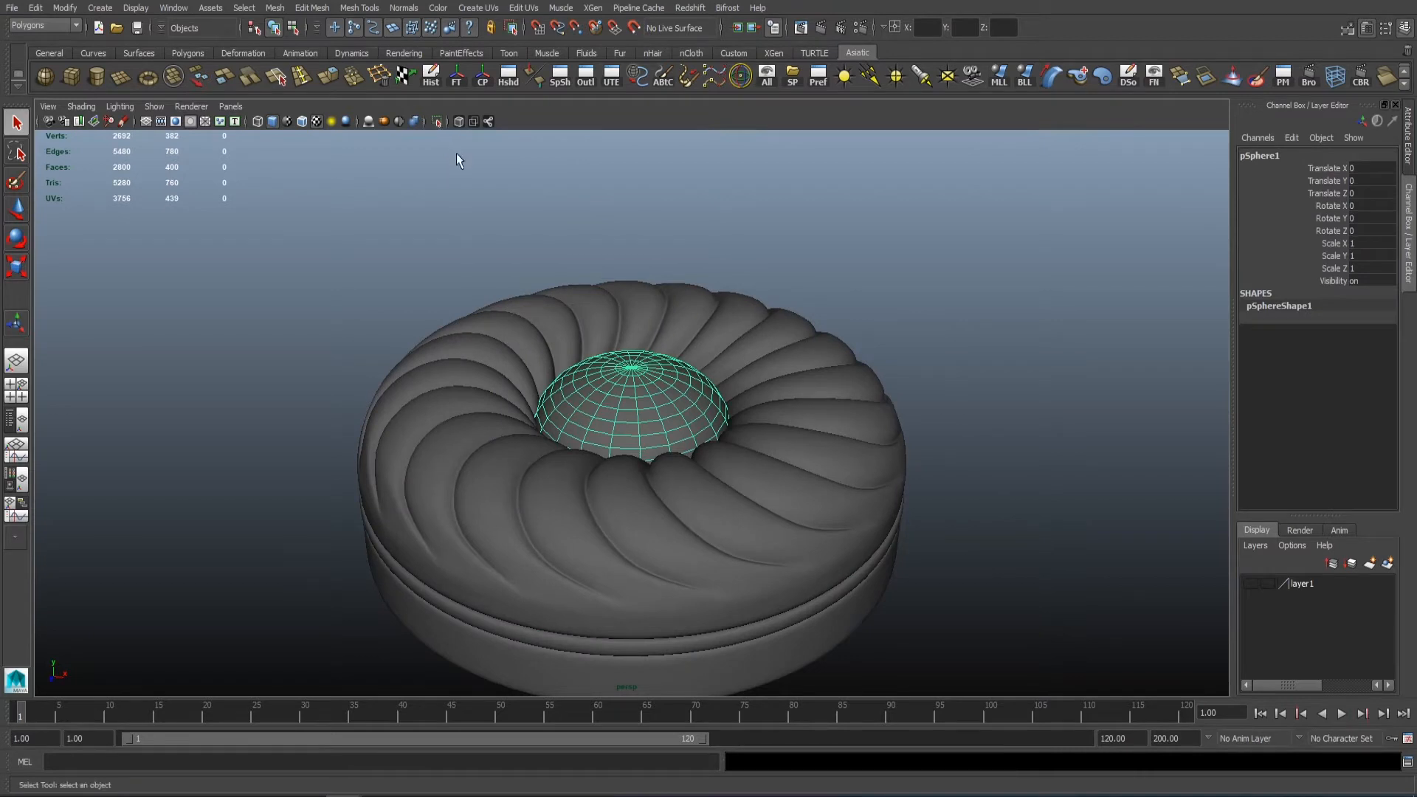
{"action": "left_click", "coordinate": [436, 122]}
{"action": "key", "text": "f"}
{"action": "left_click_drag", "start_coordinate": [533, 472], "coordinate": [540, 412], "text": "alt"}
{"action": "left_click", "coordinate": [527, 455]}
{"action": "right_click_drag", "start_coordinate": [540, 412], "coordinate": [589, 428]}
{"action": "key", "text": "Delete"}
{"action": "double_click", "coordinate": [592, 484]}
{"action": "key", "text": "Delete"}
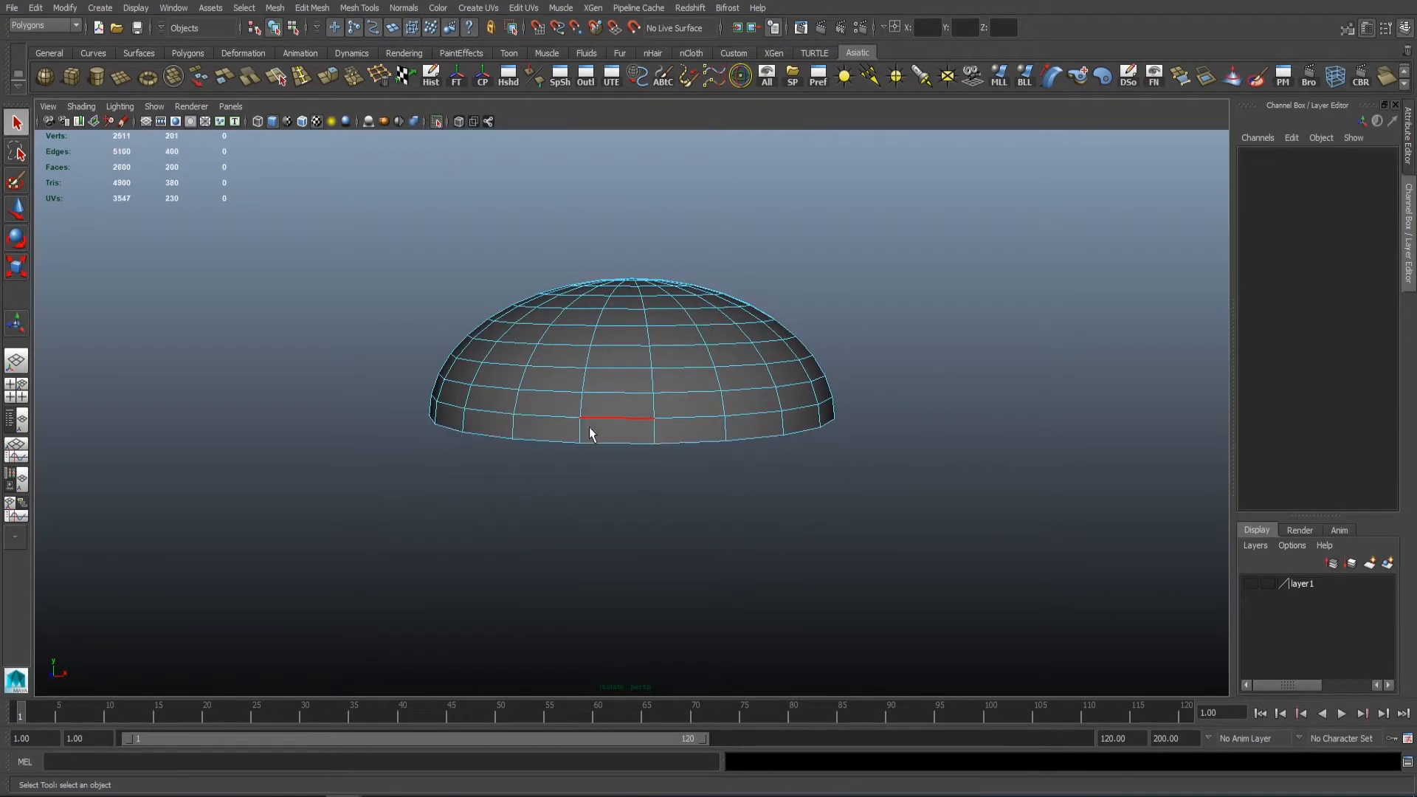
Step: Extrude the dome's open bottom border and scale it inward into a narrow rim
{"action": "left_click", "coordinate": [327, 83]}
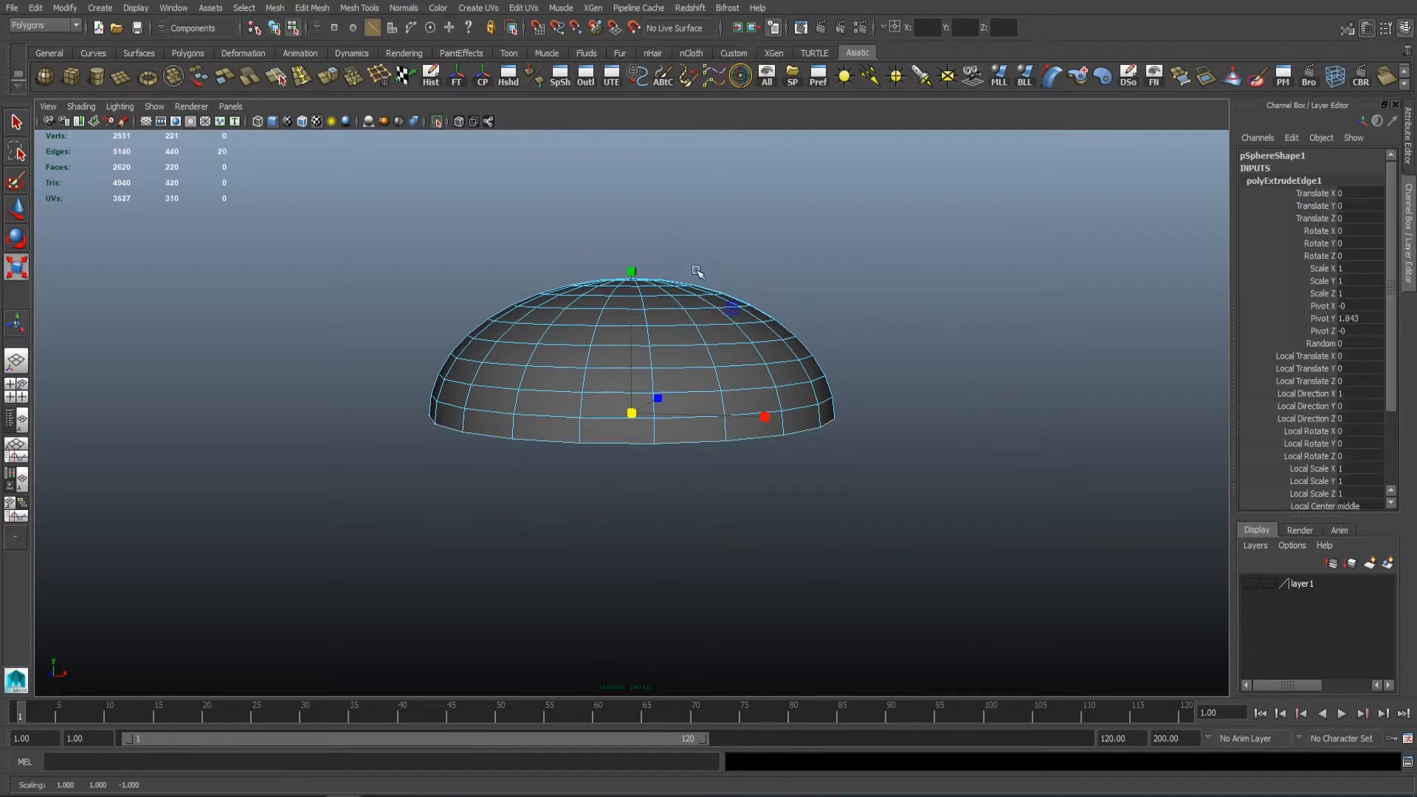
{"action": "left_click_drag", "start_coordinate": [698, 273], "coordinate": [740, 237], "text": "alt"}
{"action": "middle_click_drag", "start_coordinate": [735, 234], "coordinate": [694, 237]}
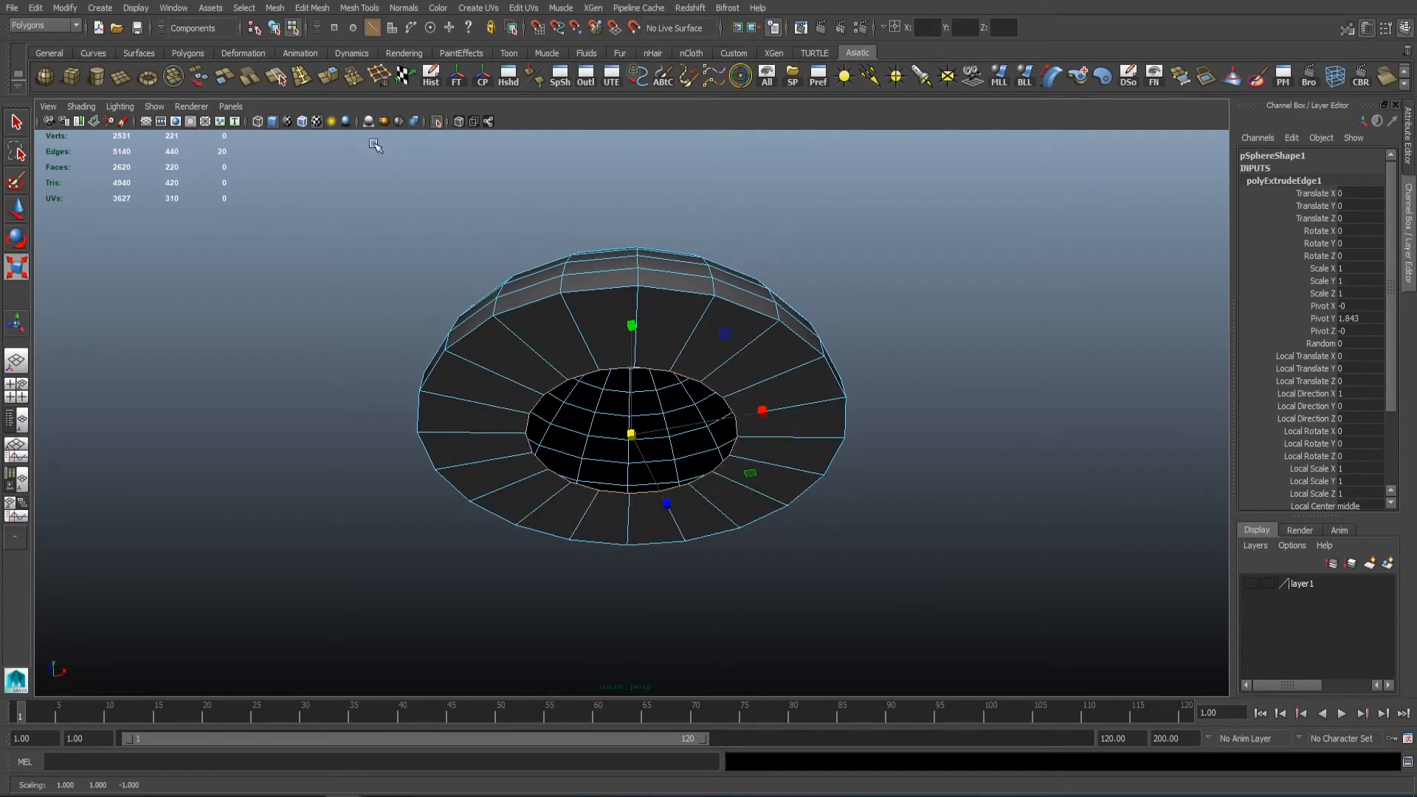
{"action": "middle_click_drag", "start_coordinate": [375, 146], "coordinate": [811, 263]}
Step: Extrude the rim further inward, merge the last ring to the centre to close the dome's bottom, and smooth it
{"action": "key", "text": "r"}
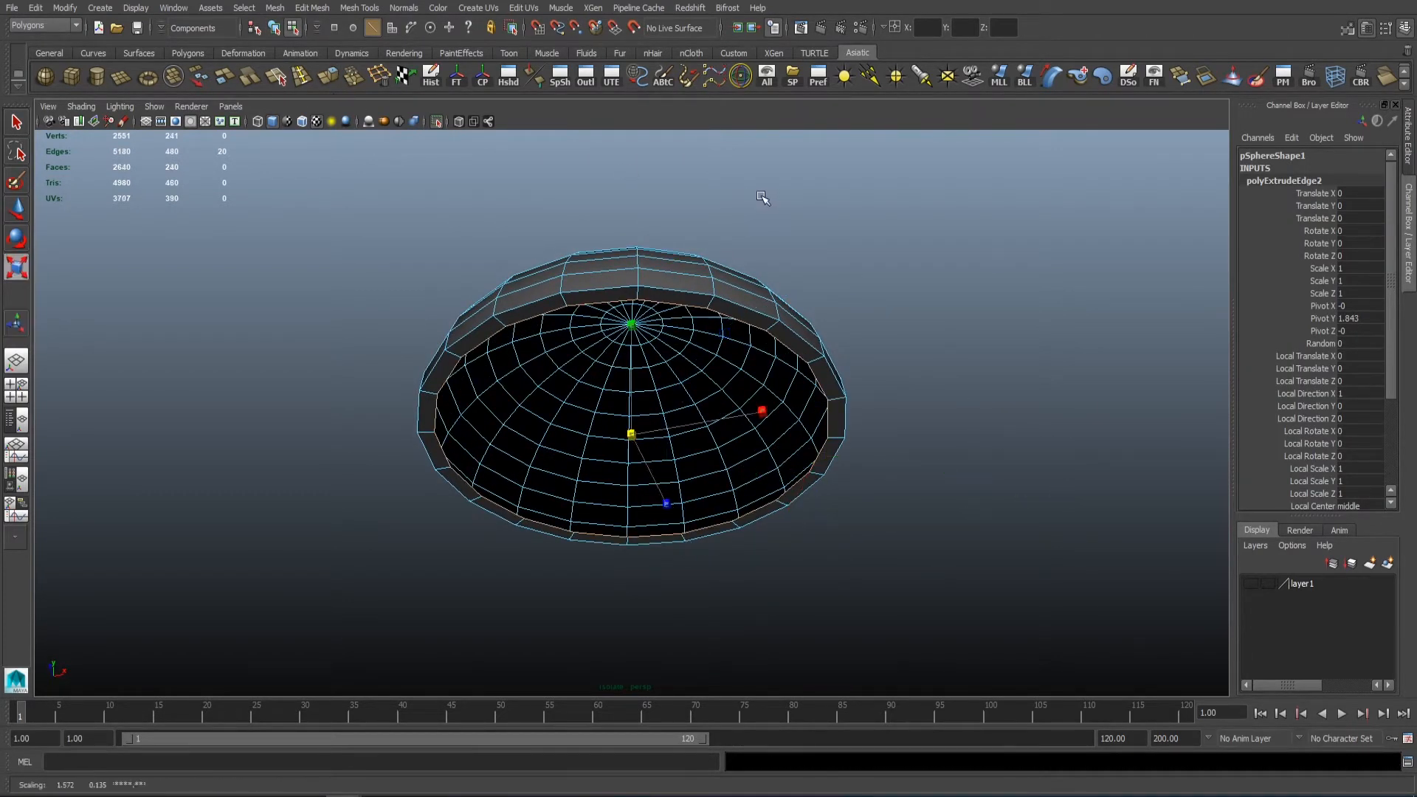
{"action": "key", "text": "r"}
{"action": "middle_click_drag", "start_coordinate": [705, 200], "coordinate": [653, 236]}
{"action": "key", "text": "g"}
{"action": "key", "text": "r"}
{"action": "right_click_drag", "start_coordinate": [686, 331], "coordinate": [690, 309], "text": "shift"}
{"action": "left_click_drag", "start_coordinate": [685, 326], "coordinate": [683, 335], "text": "alt"}
{"action": "right_click_drag", "start_coordinate": [684, 334], "coordinate": [661, 268]}
{"action": "right_click_drag", "start_coordinate": [647, 291], "coordinate": [709, 273]}
{"action": "key", "text": "3"}
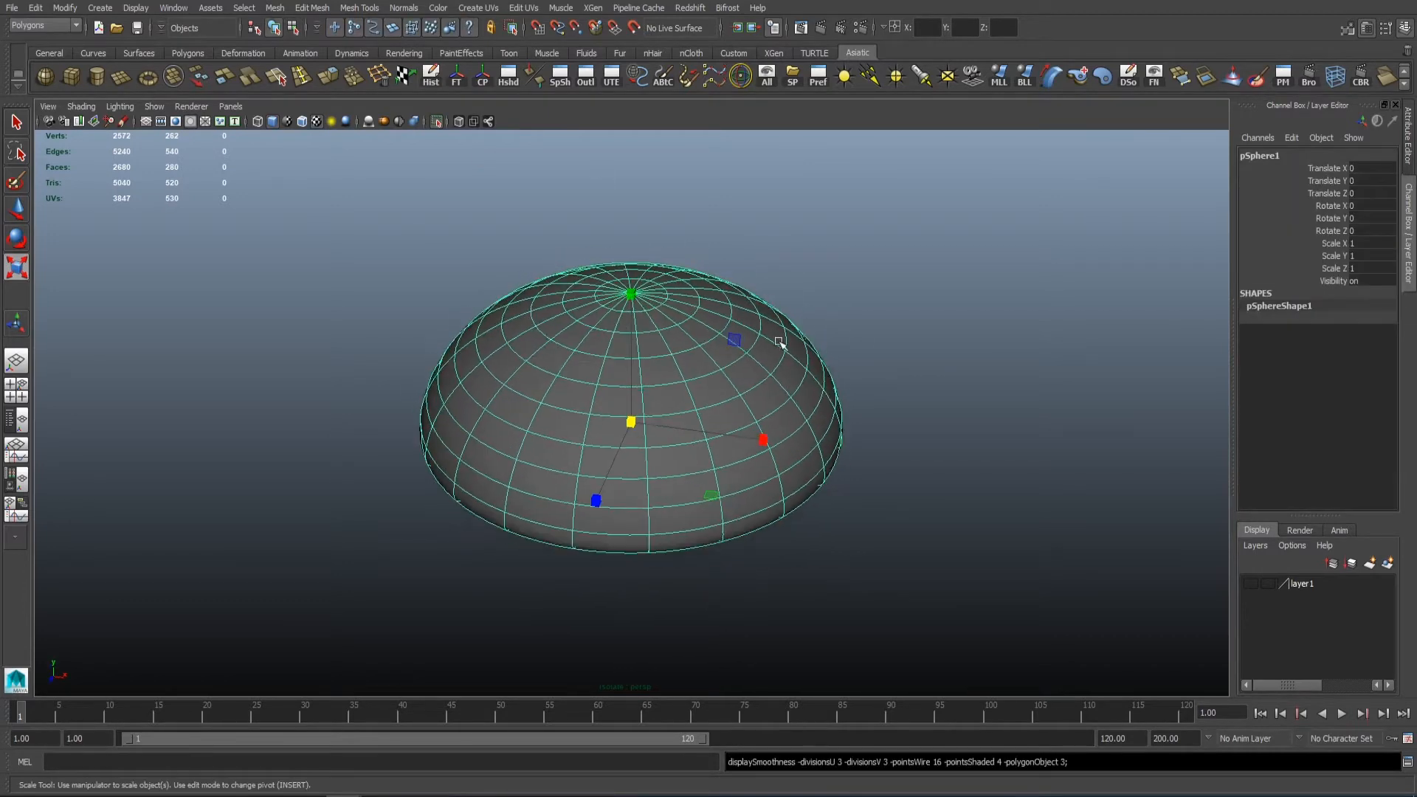
Step: Deselect the closed dome and show all biscuit parts together again
{"action": "left_click", "coordinate": [848, 337]}
{"action": "left_click_drag", "start_coordinate": [745, 365], "coordinate": [697, 413], "text": "alt"}
{"action": "left_click", "coordinate": [436, 122]}
{"action": "left_click_drag", "start_coordinate": [535, 287], "coordinate": [577, 227], "text": "alt"}
{"action": "scroll", "coordinate": [578, 228], "scroll_direction": "down", "scroll_amount": 5}
Step: Lower the dome's bottom vertices in the front view so its side extends down to the thin disc
{"action": "left_click", "coordinate": [660, 316]}
{"action": "key", "text": "space"}
{"action": "key", "text": "space"}
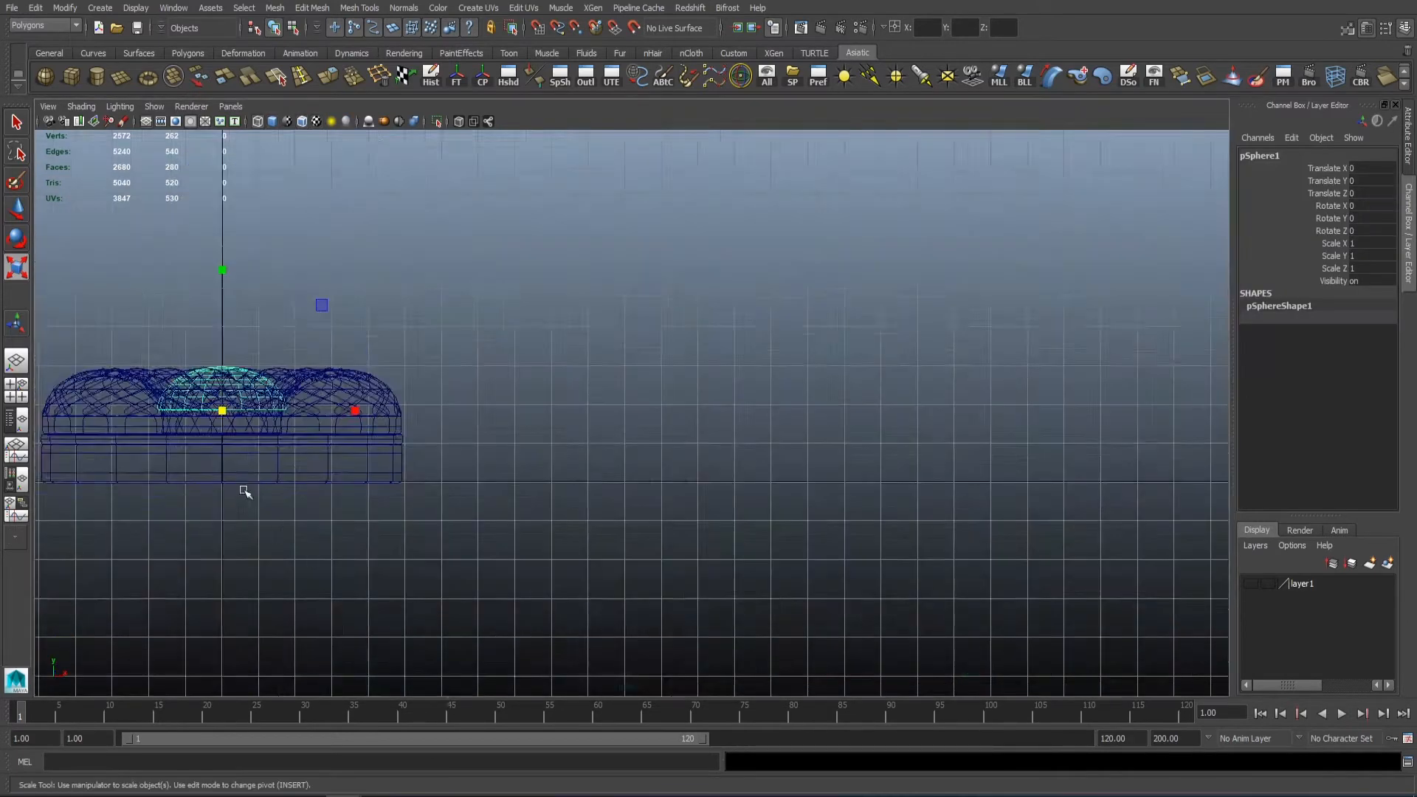
{"action": "middle_click_drag", "start_coordinate": [243, 490], "coordinate": [605, 490], "text": "alt"}
{"action": "scroll", "coordinate": [885, 414], "scroll_direction": "up", "scroll_amount": 8}
{"action": "middle_click_drag", "start_coordinate": [555, 311], "coordinate": [712, 332], "text": "alt"}
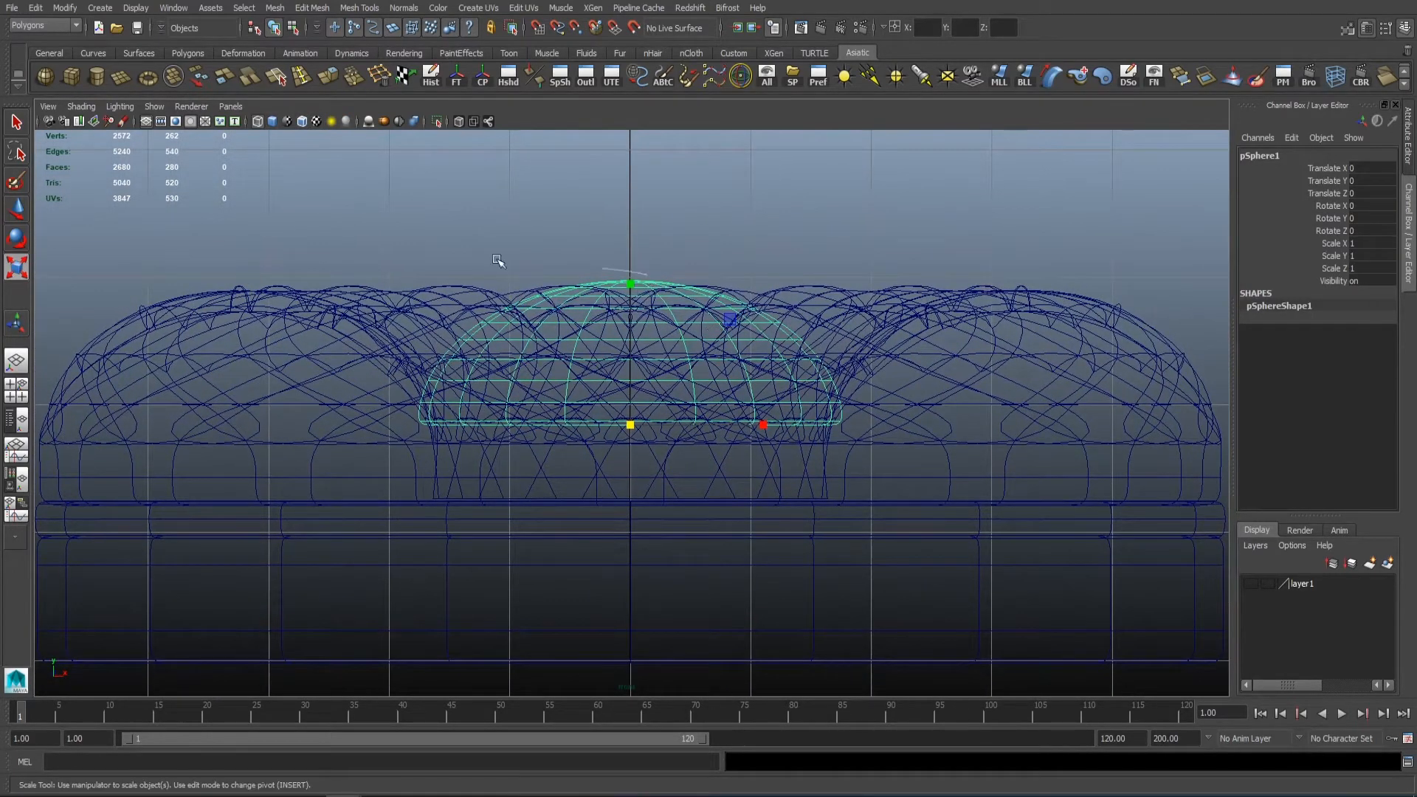
{"action": "left_click_drag", "start_coordinate": [403, 412], "coordinate": [989, 462]}
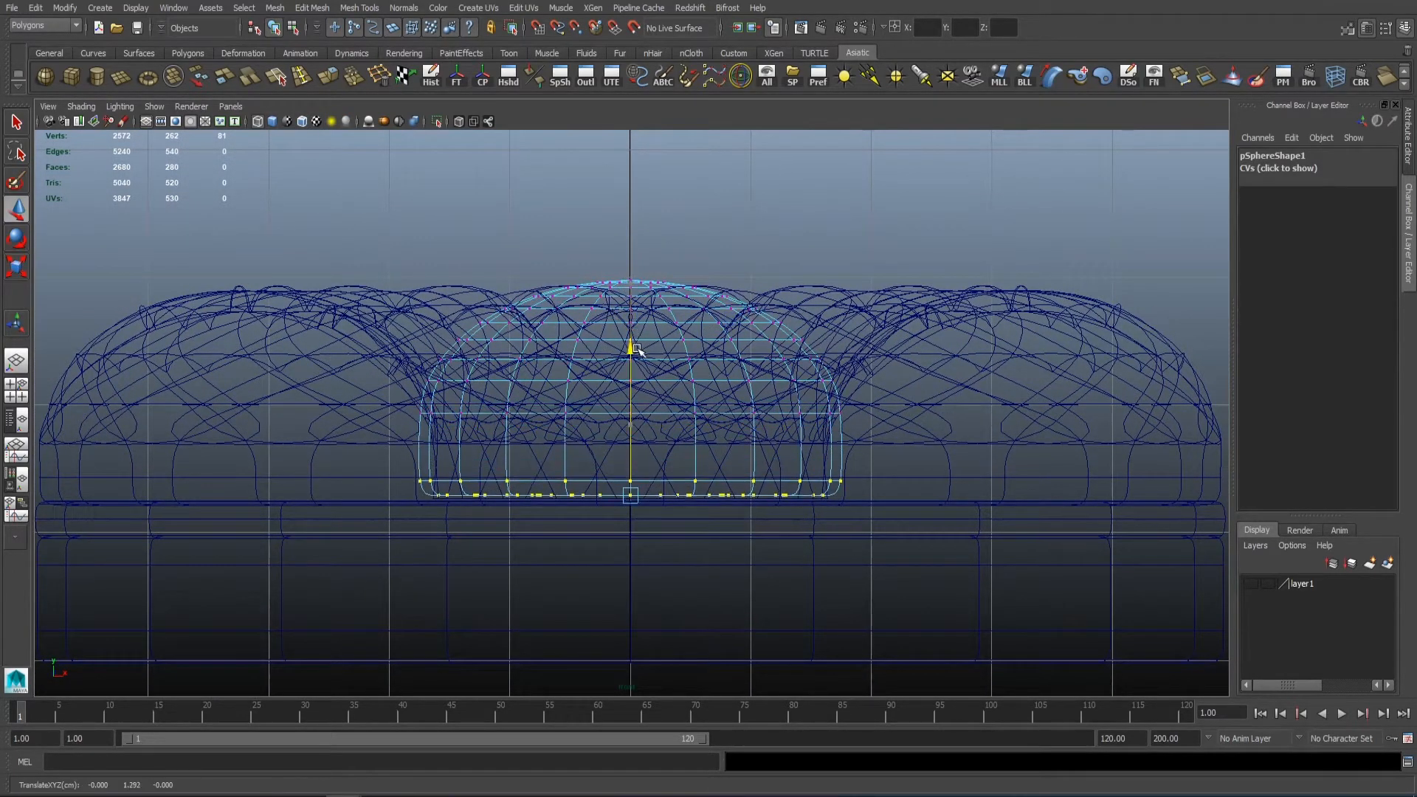
{"action": "scroll", "coordinate": [639, 354], "scroll_direction": "down", "scroll_amount": 2}
{"action": "middle_click_drag", "start_coordinate": [650, 346], "coordinate": [649, 362], "text": "alt"}
Step: Isolate the dome and insert two edge loops around its straight side, one below the curve and one near the bottom
{"action": "key", "text": "space"}
{"action": "key", "text": "space"}
{"action": "right_click_drag", "start_coordinate": [679, 325], "coordinate": [740, 297]}
{"action": "left_click", "coordinate": [437, 122]}
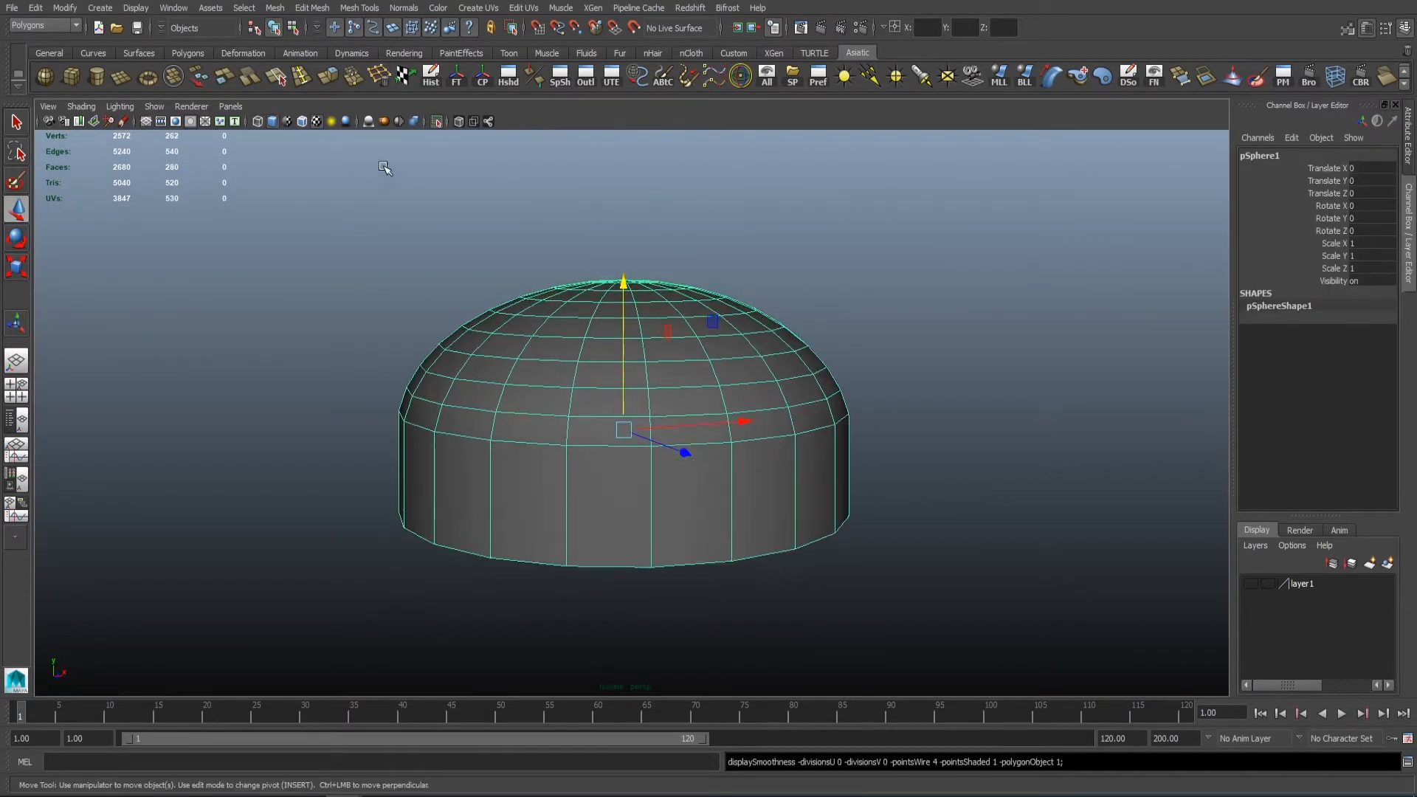
{"action": "left_click", "coordinate": [301, 77]}
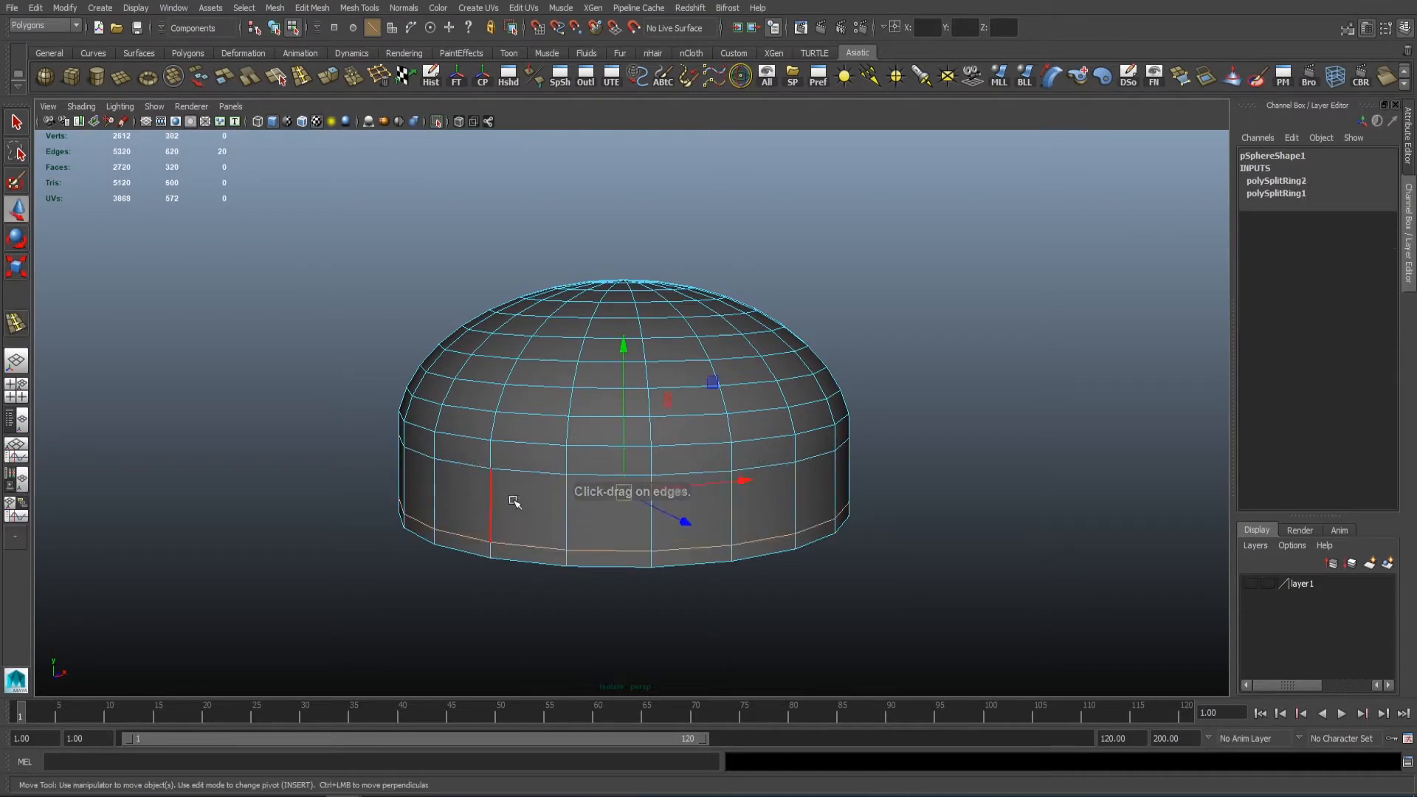
{"action": "right_click_drag", "start_coordinate": [683, 459], "coordinate": [742, 432]}
{"action": "left_click", "coordinate": [727, 430]}
{"action": "left_click_drag", "start_coordinate": [710, 426], "coordinate": [699, 467], "text": "alt"}
Step: Delete the dome's construction history and show all biscuit parts again
{"action": "left_click", "coordinate": [430, 74]}
{"action": "left_click", "coordinate": [929, 223]}
{"action": "left_click_drag", "start_coordinate": [670, 260], "coordinate": [664, 361], "text": "alt"}
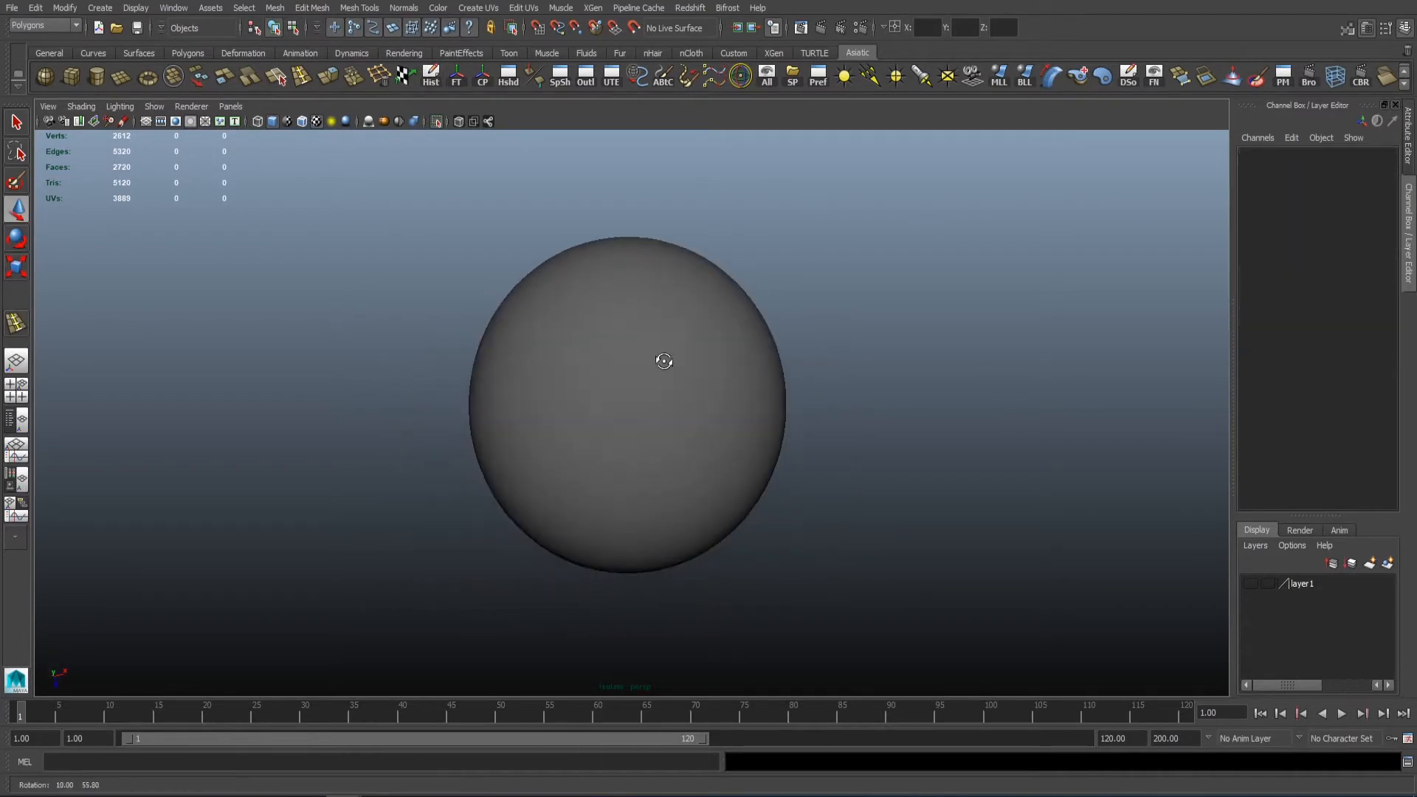
{"action": "left_click_drag", "start_coordinate": [494, 211], "coordinate": [362, 288], "text": "alt"}
{"action": "left_click", "coordinate": [709, 384]}
Step: Isolate the swirled torus and extrude its outer bottom border edges inward across the underside
{"action": "left_click", "coordinate": [765, 506]}
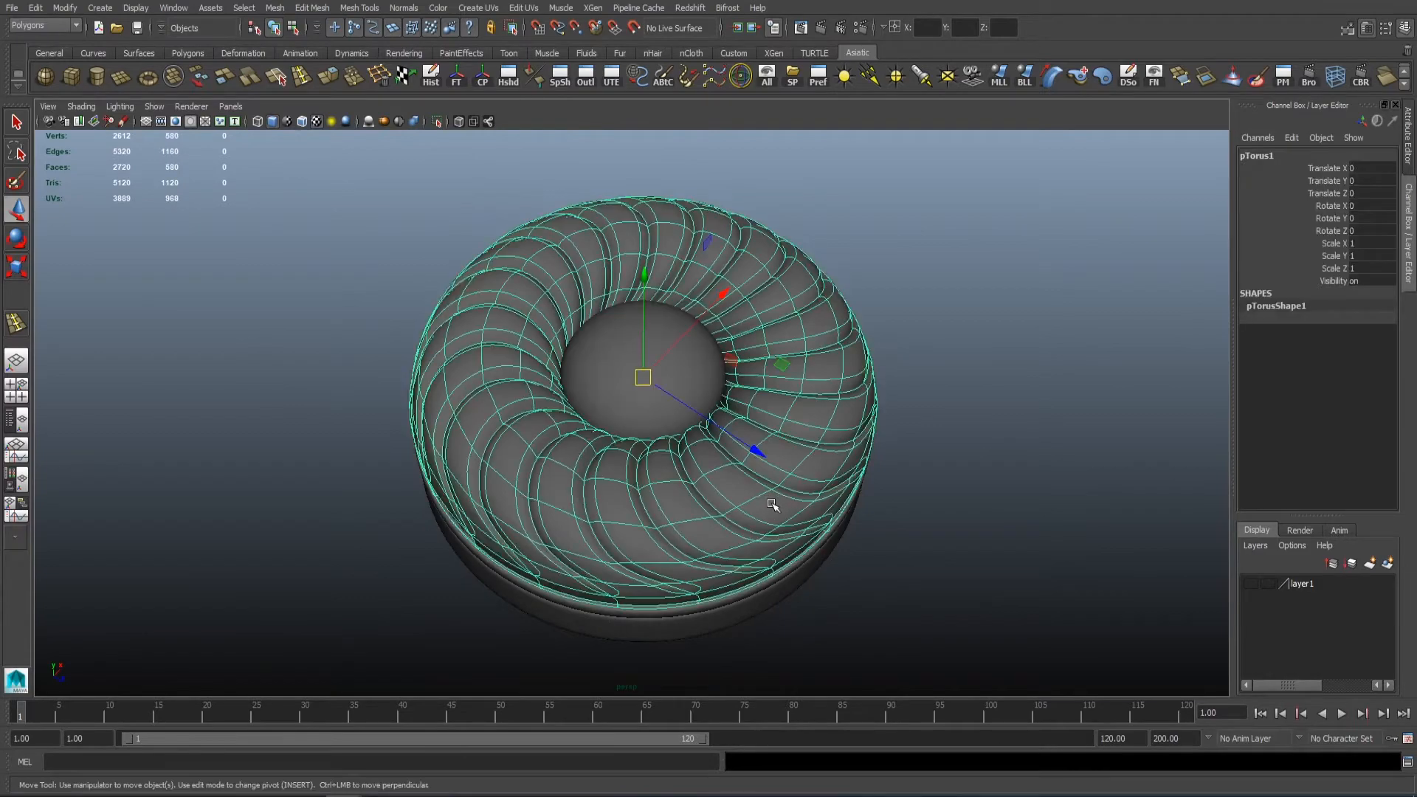
{"action": "left_click_drag", "start_coordinate": [766, 507], "coordinate": [451, 144], "text": "alt"}
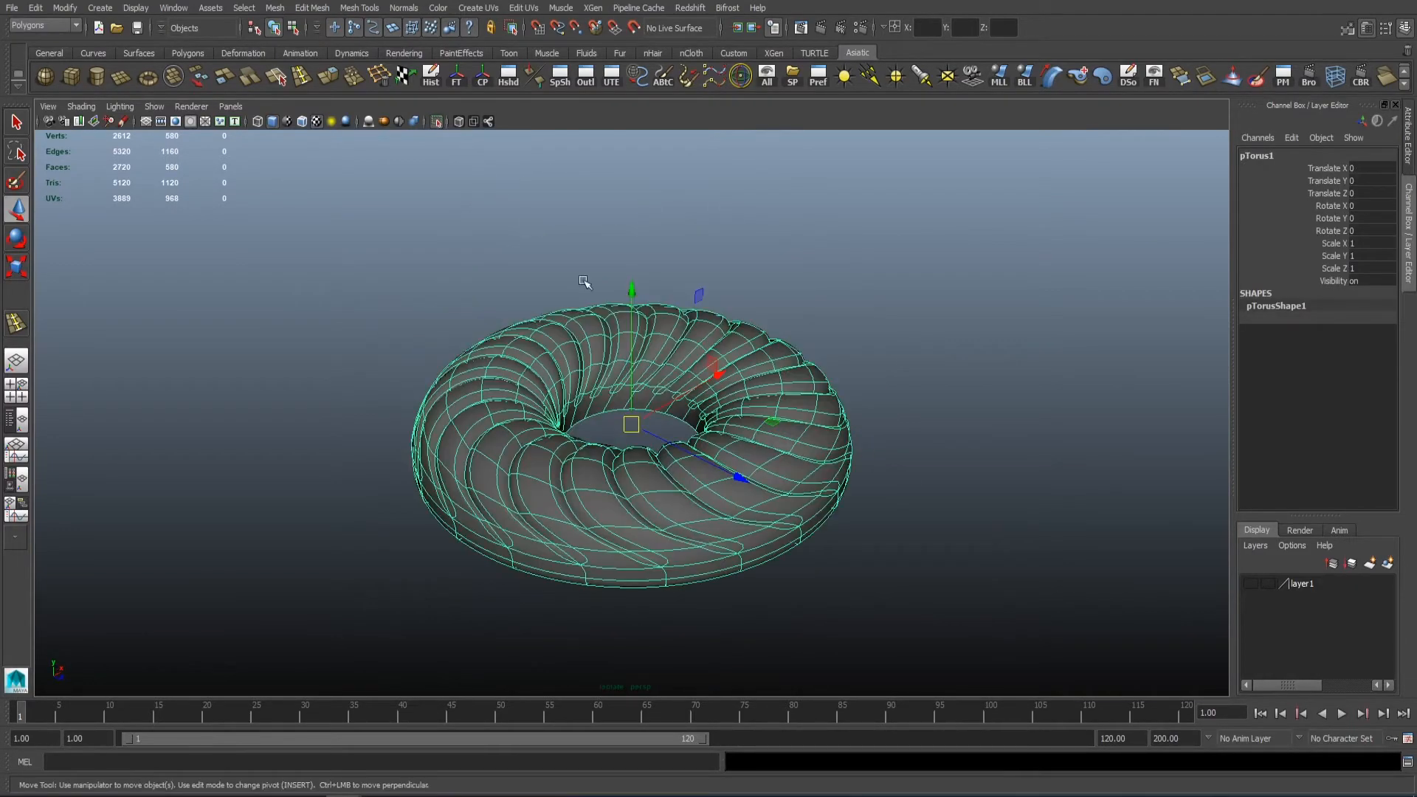
{"action": "left_click_drag", "start_coordinate": [629, 310], "coordinate": [724, 480], "text": "alt"}
{"action": "middle_click_drag", "start_coordinate": [644, 453], "coordinate": [676, 442]}
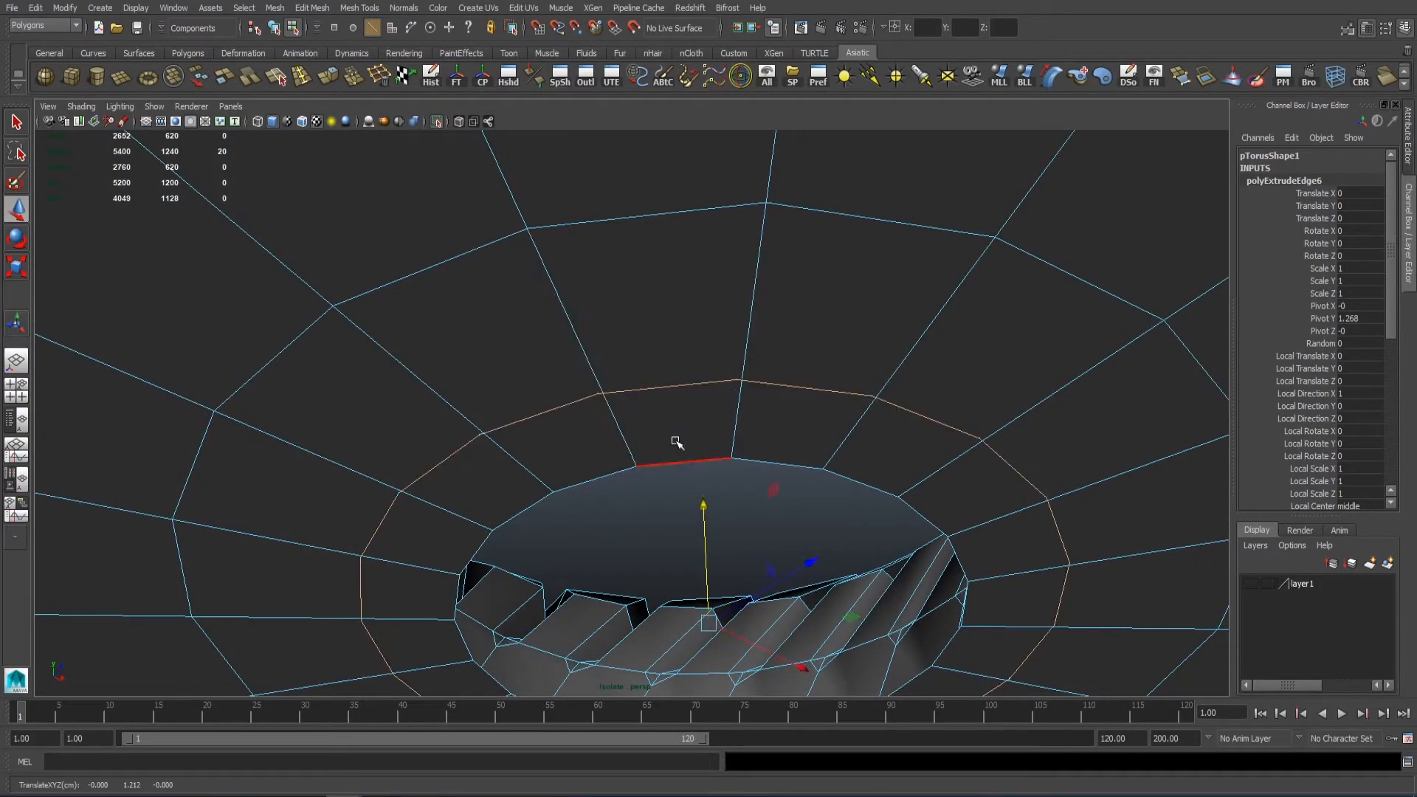
Step: Move the bottom edge loop of the torus's inner wall vertically to line up with the extruded underside
{"action": "left_click_drag", "start_coordinate": [675, 442], "coordinate": [539, 505], "text": "alt"}
{"action": "left_click", "coordinate": [587, 474]}
{"action": "double_click", "coordinate": [587, 474]}
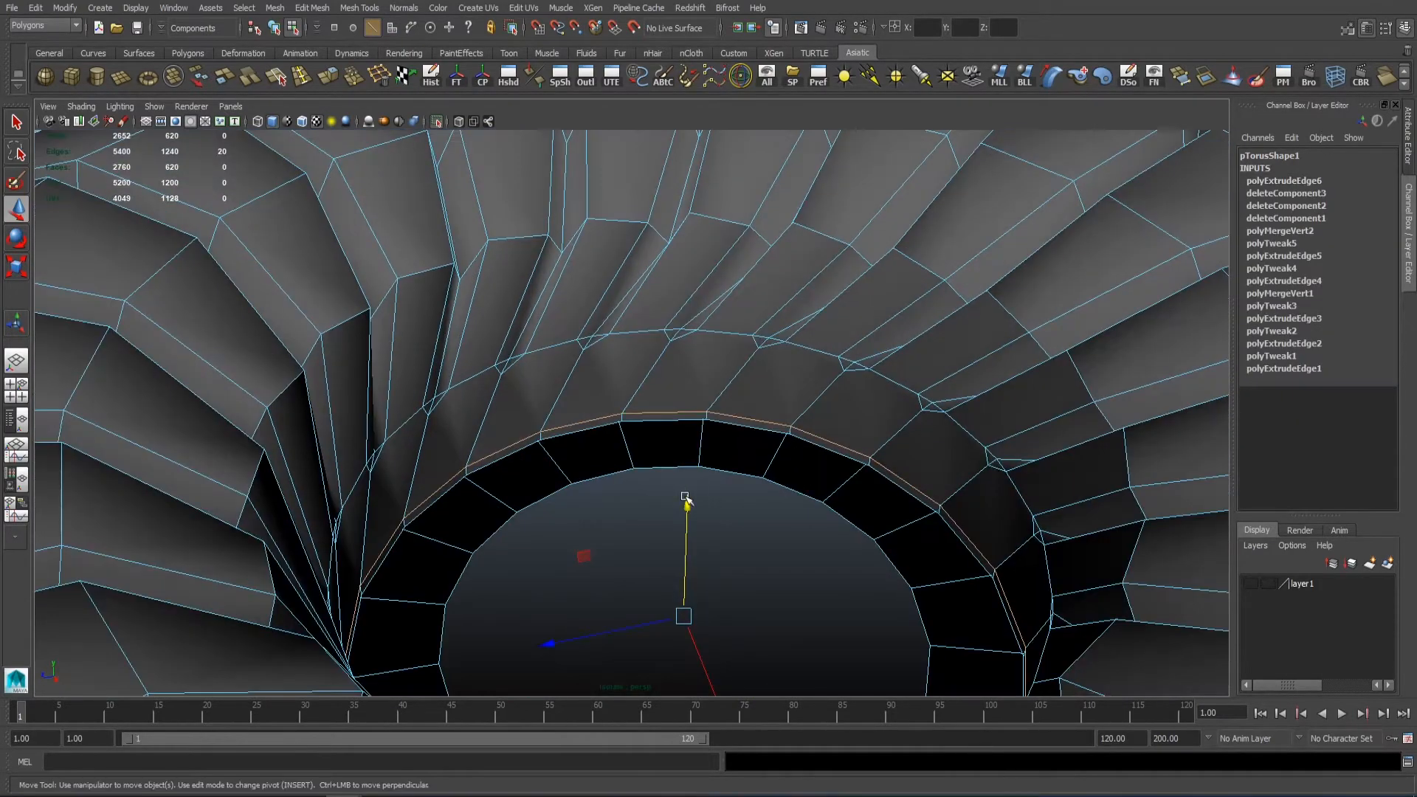
{"action": "left_click_drag", "start_coordinate": [687, 498], "coordinate": [673, 440]}
{"action": "left_click_drag", "start_coordinate": [531, 471], "coordinate": [1016, 510], "text": "alt"}
Step: Scale the underside's inner border ring toward the bottom edge of the torus's inner wall
{"action": "key", "text": "e"}
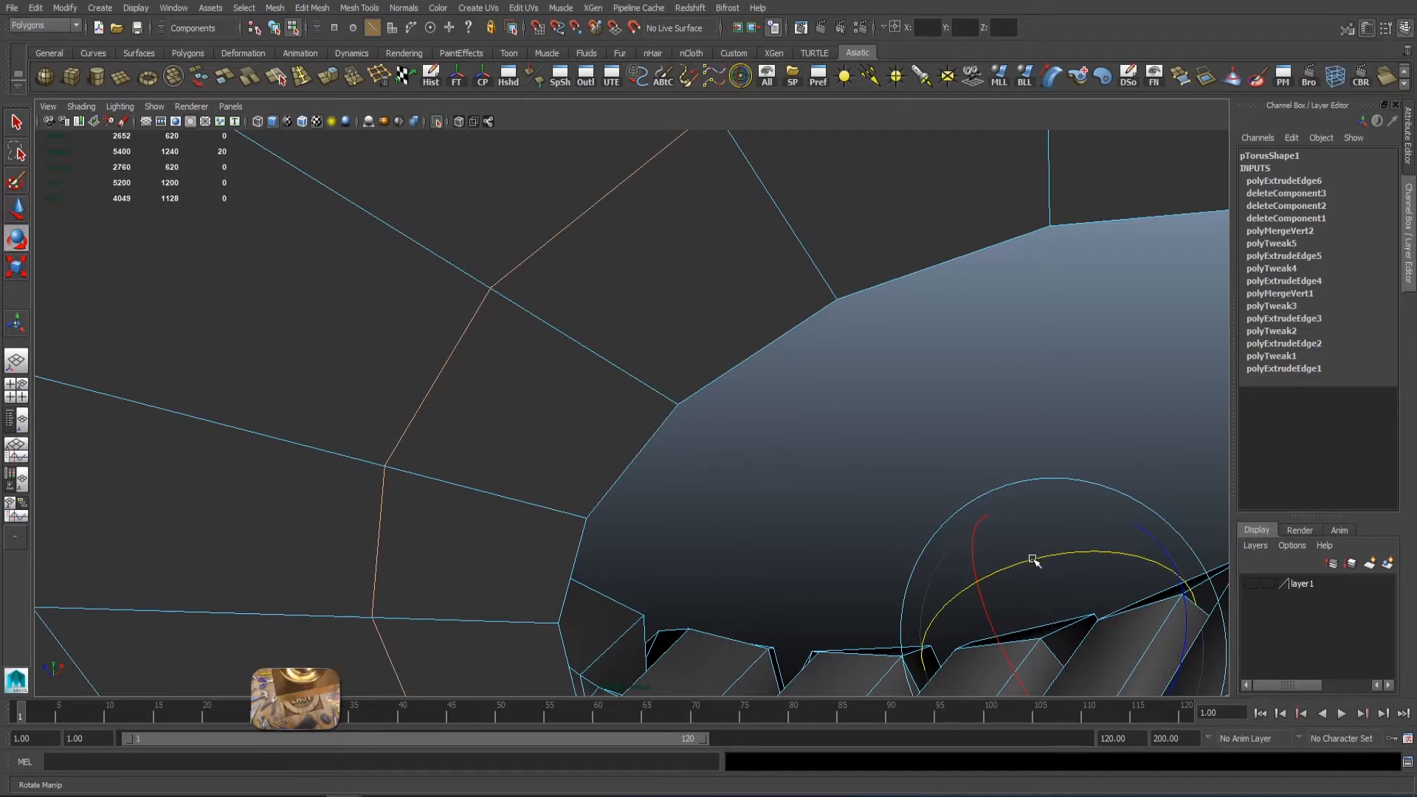
{"action": "key", "text": "plus"}
{"action": "key", "text": "plus"}
{"action": "key", "text": "plus"}
{"action": "left_click", "coordinate": [761, 298]}
{"action": "right_click_drag", "start_coordinate": [864, 329], "coordinate": [752, 367], "text": "alt"}
{"action": "key", "text": "w"}
{"action": "left_click_drag", "start_coordinate": [752, 367], "coordinate": [799, 326], "text": "alt"}
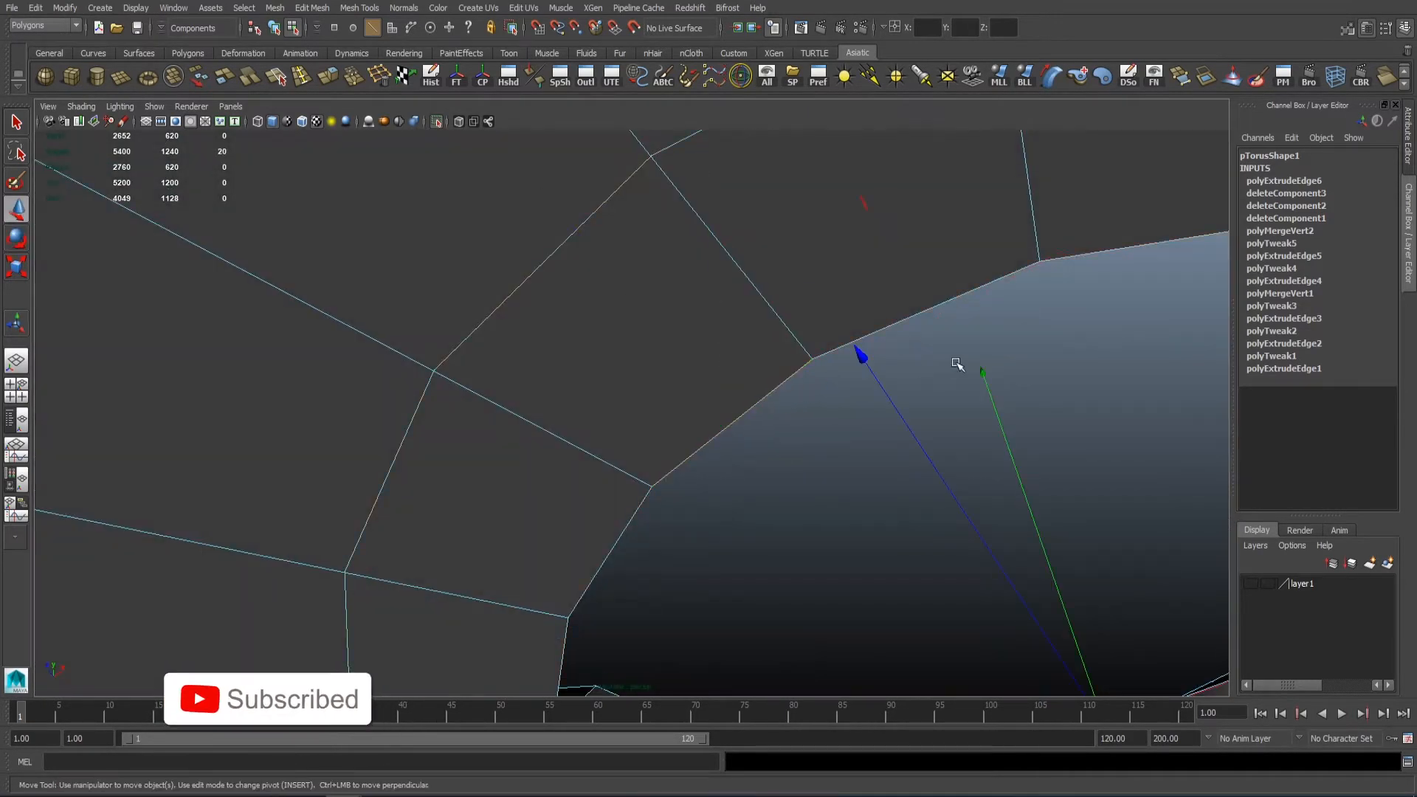
{"action": "right_click_drag", "start_coordinate": [957, 364], "coordinate": [797, 363], "text": "alt"}
{"action": "key", "text": "r"}
{"action": "middle_click_drag", "start_coordinate": [626, 411], "coordinate": [805, 429]}
Step: Fine-tune the inner border ring's scale so it meets the torus's inner wall around the hole
{"action": "left_click_drag", "start_coordinate": [768, 424], "coordinate": [471, 357], "text": "alt"}
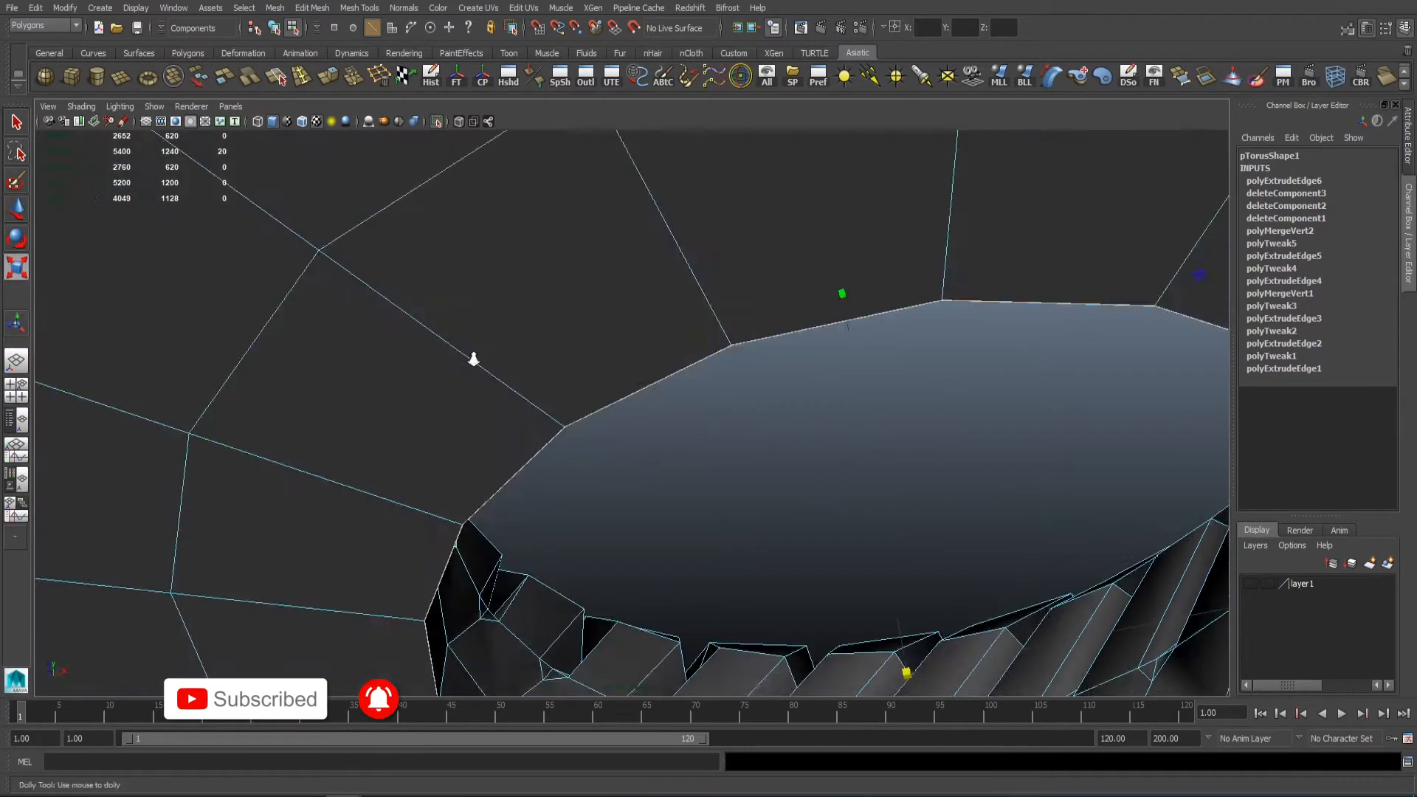
{"action": "right_click_drag", "start_coordinate": [471, 358], "coordinate": [740, 399], "text": "alt"}
{"action": "middle_click_drag", "start_coordinate": [740, 398], "coordinate": [735, 397]}
{"action": "left_click_drag", "start_coordinate": [736, 397], "coordinate": [474, 367], "text": "alt"}
{"action": "key", "text": "w"}
{"action": "mouse_move", "coordinate": [559, 443]}
{"action": "left_mouse_down", "text": "alt"}
{"action": "mouse_move", "coordinate": [591, 458]}
{"action": "mouse_move", "coordinate": [573, 405]}
{"action": "mouse_move", "coordinate": [566, 424]}
{"action": "left_mouse_up", "text": "alt"}
Step: Merge only the bottom-rim vertices around the torus's inner hole, using a merge distance of 0.5
{"action": "key", "text": "F9"}
{"action": "left_click_drag", "start_coordinate": [657, 438], "coordinate": [552, 415], "text": "alt"}
{"action": "key", "text": "space"}
{"action": "key", "text": "space"}
{"action": "key", "text": "space"}
{"action": "key", "text": "space"}
{"action": "scroll", "coordinate": [482, 337], "scroll_direction": "up", "scroll_amount": 1}
{"action": "left_click_drag", "start_coordinate": [396, 271], "coordinate": [664, 531]}
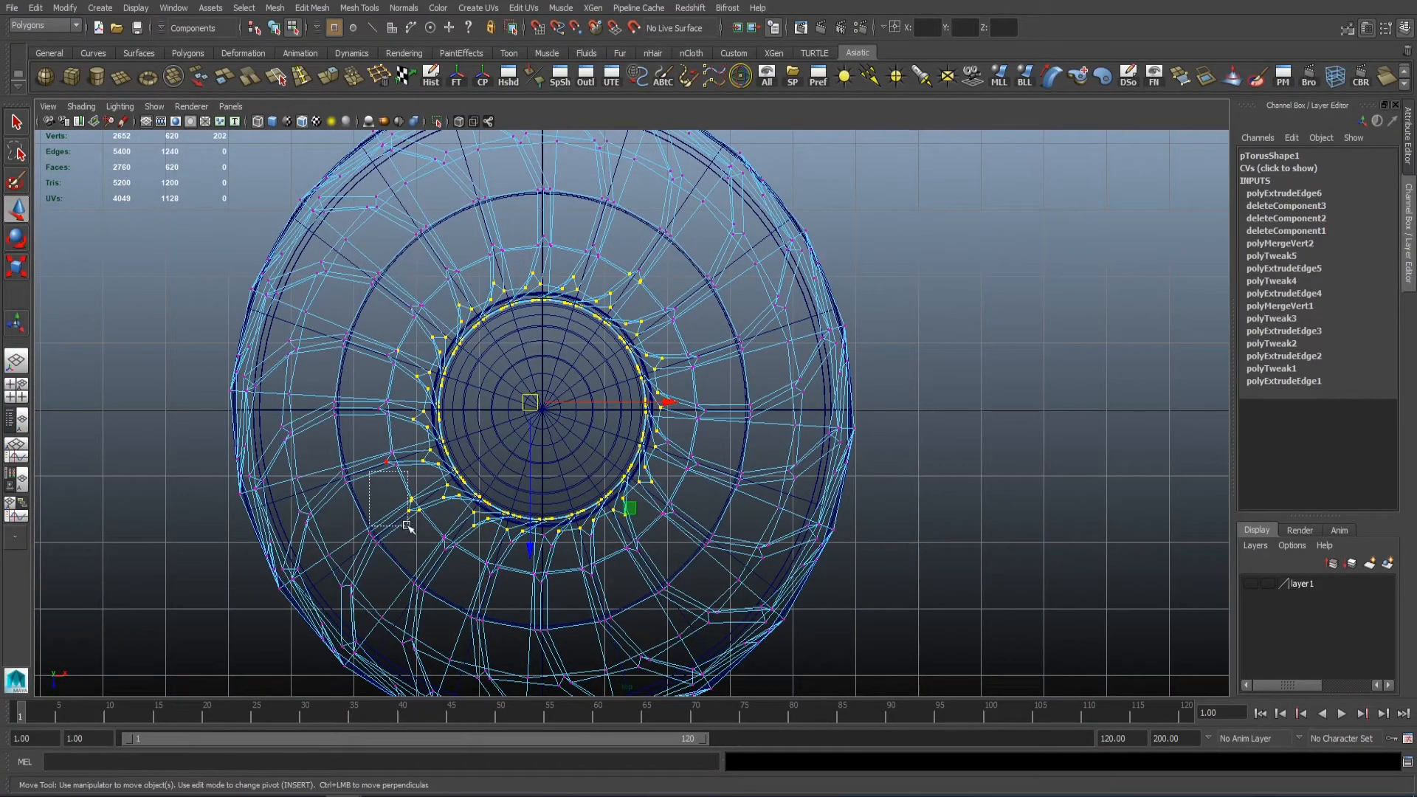
{"action": "key", "text": "space"}
{"action": "key", "text": "space"}
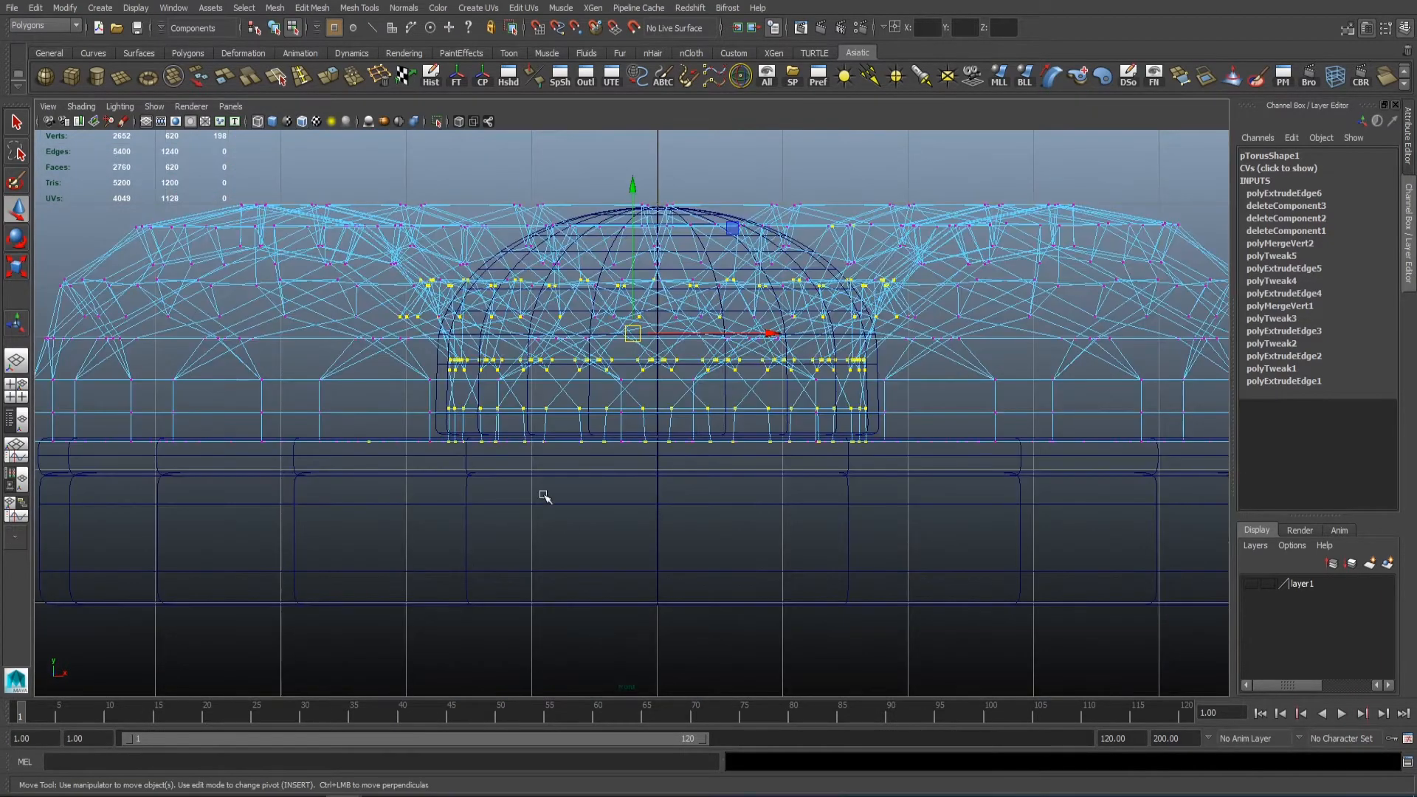
{"action": "left_click_drag", "start_coordinate": [962, 412], "coordinate": [962, 413], "text": "ctrl"}
{"action": "left_click_drag", "start_coordinate": [322, 396], "coordinate": [415, 478], "text": "ctrl"}
{"action": "scroll", "coordinate": [848, 395], "scroll_direction": "down", "scroll_amount": 2}
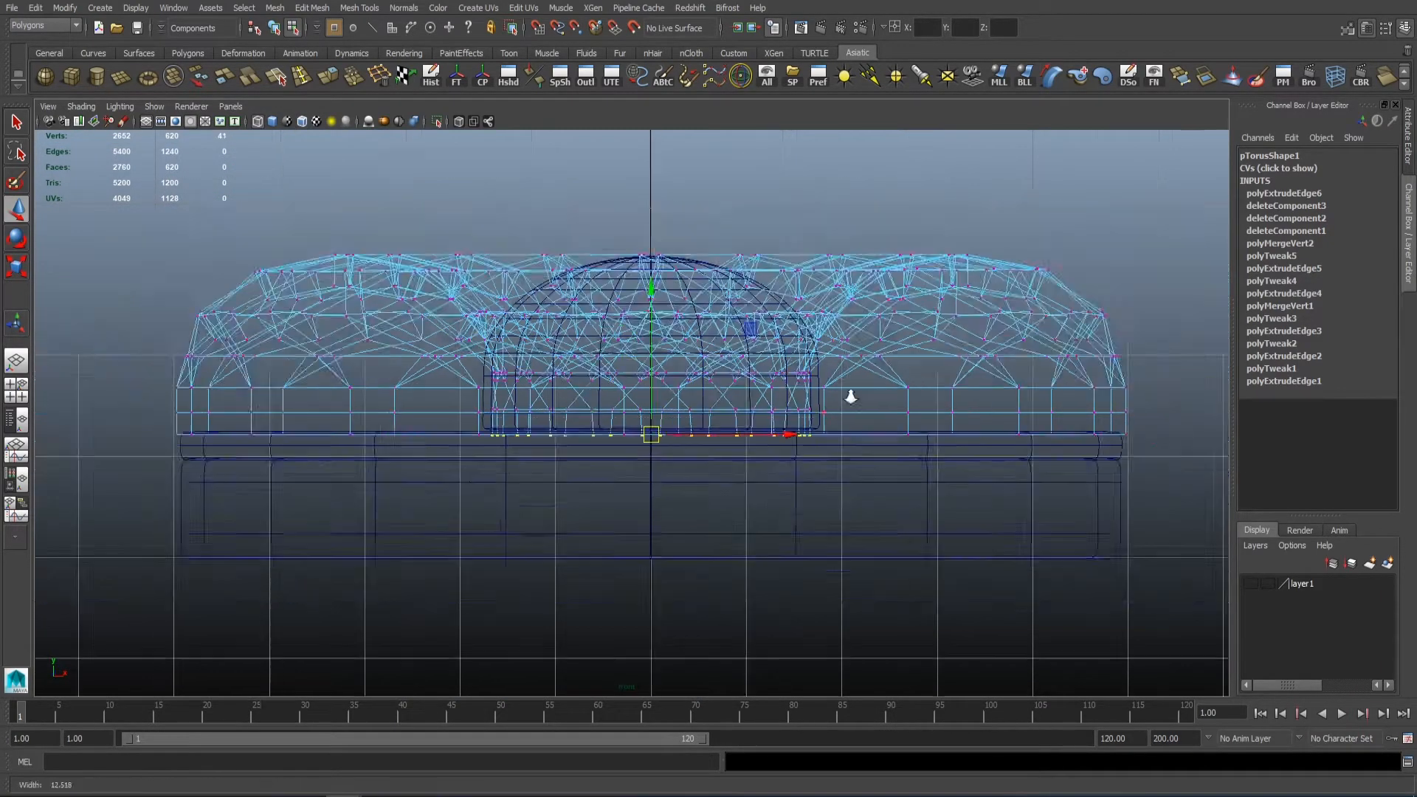
{"action": "key", "text": "space"}
{"action": "key", "text": "space"}
{"action": "mouse_move", "coordinate": [613, 357]}
{"action": "left_mouse_down", "text": "alt"}
{"action": "mouse_move", "coordinate": [599, 332]}
{"action": "mouse_move", "coordinate": [613, 236]}
{"action": "left_mouse_up", "text": "alt"}
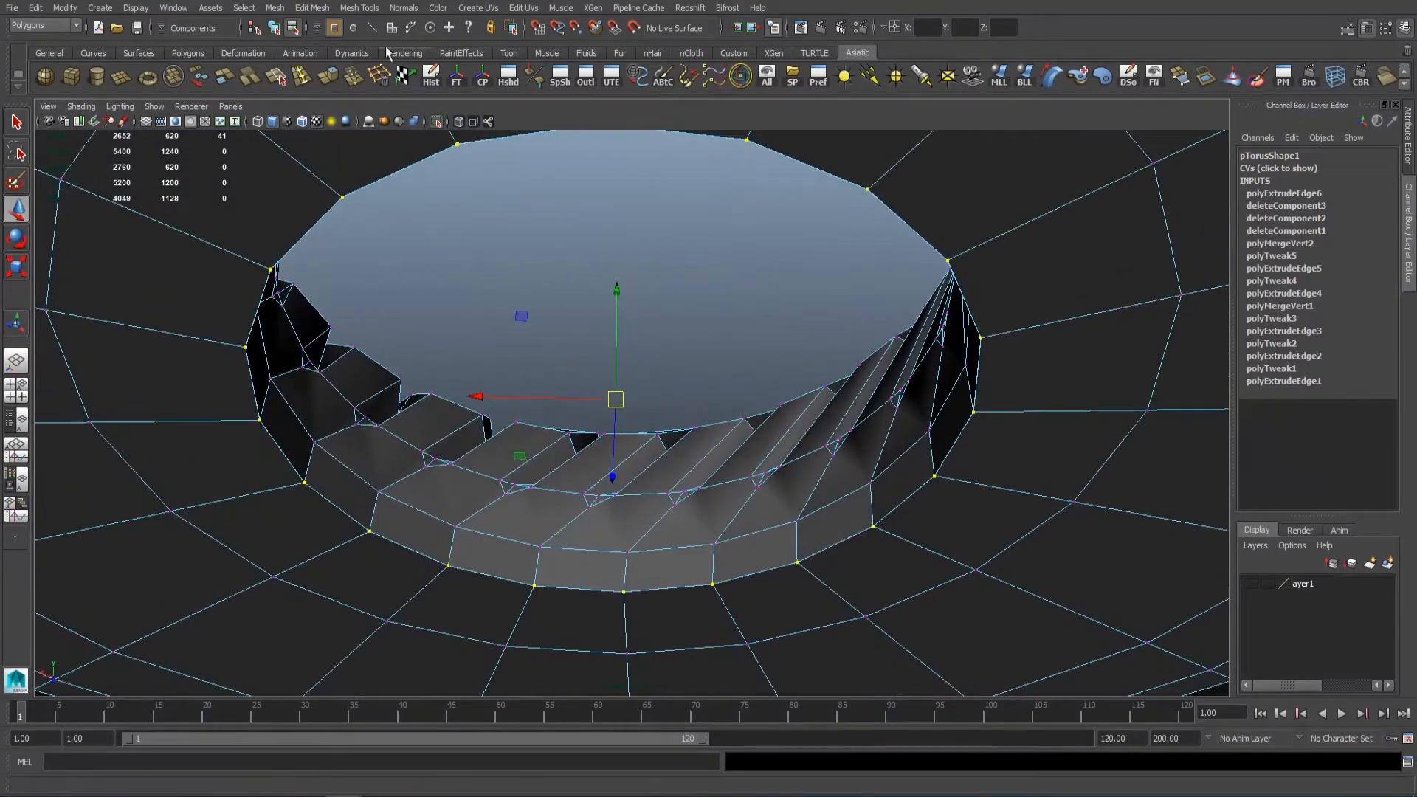
{"action": "left_click", "coordinate": [355, 83]}
{"action": "key", "text": "r"}
{"action": "left_click", "coordinate": [1280, 192]}
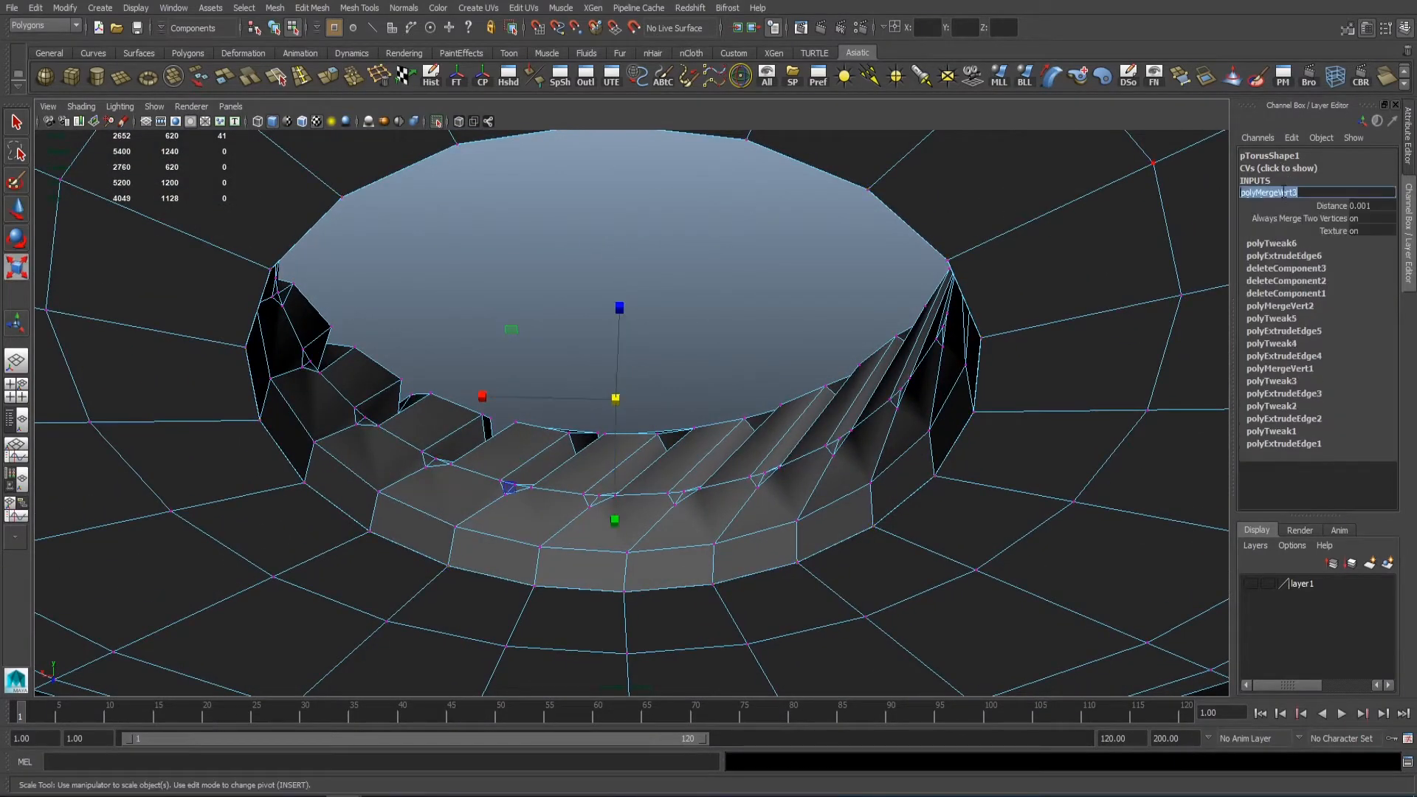
{"action": "left_click", "coordinate": [1333, 205]}
{"action": "scroll", "coordinate": [902, 285], "scroll_direction": "up", "scroll_amount": 4}
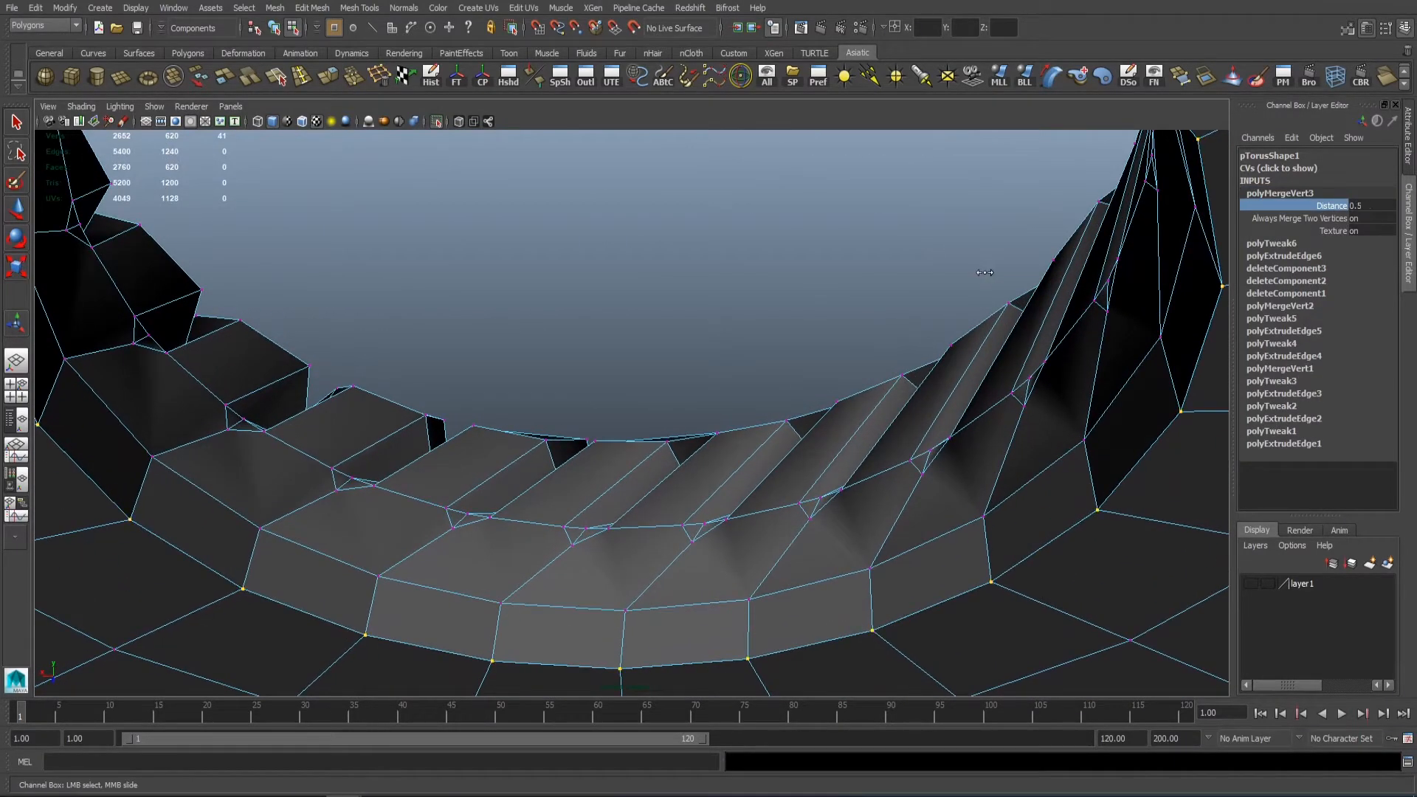
Step: Smooth the torus preview, return to object mode and deselect it to check the closed underside
{"action": "key", "text": "3"}
{"action": "right_click_drag", "start_coordinate": [986, 271], "coordinate": [778, 262], "text": "alt"}
{"action": "left_click_drag", "start_coordinate": [778, 262], "coordinate": [752, 170], "text": "alt"}
{"action": "right_click_drag", "start_coordinate": [756, 171], "coordinate": [805, 133]}
{"action": "left_click", "coordinate": [677, 291]}
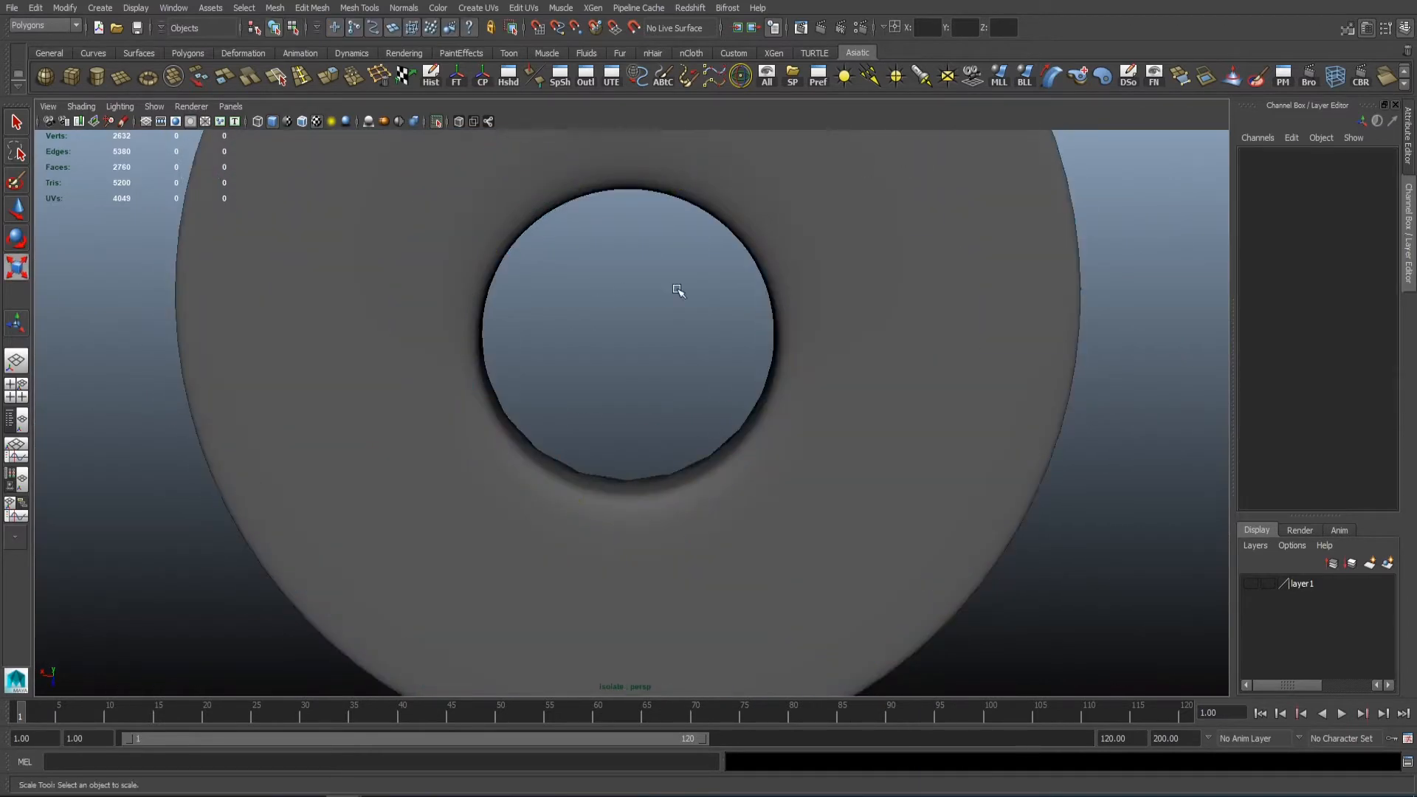
Step: Scale the edge loop around the torus's underside inward, close to the rim of the central hole
{"action": "key", "text": "ctrl+z"}
{"action": "mouse_move", "coordinate": [676, 290]}
{"action": "left_mouse_down", "text": "alt"}
{"action": "mouse_move", "coordinate": [679, 244]}
{"action": "mouse_move", "coordinate": [694, 295]}
{"action": "left_mouse_up", "text": "alt"}
{"action": "key", "text": "1"}
{"action": "right_click_drag", "start_coordinate": [744, 317], "coordinate": [748, 278]}
{"action": "double_click", "coordinate": [748, 279]}
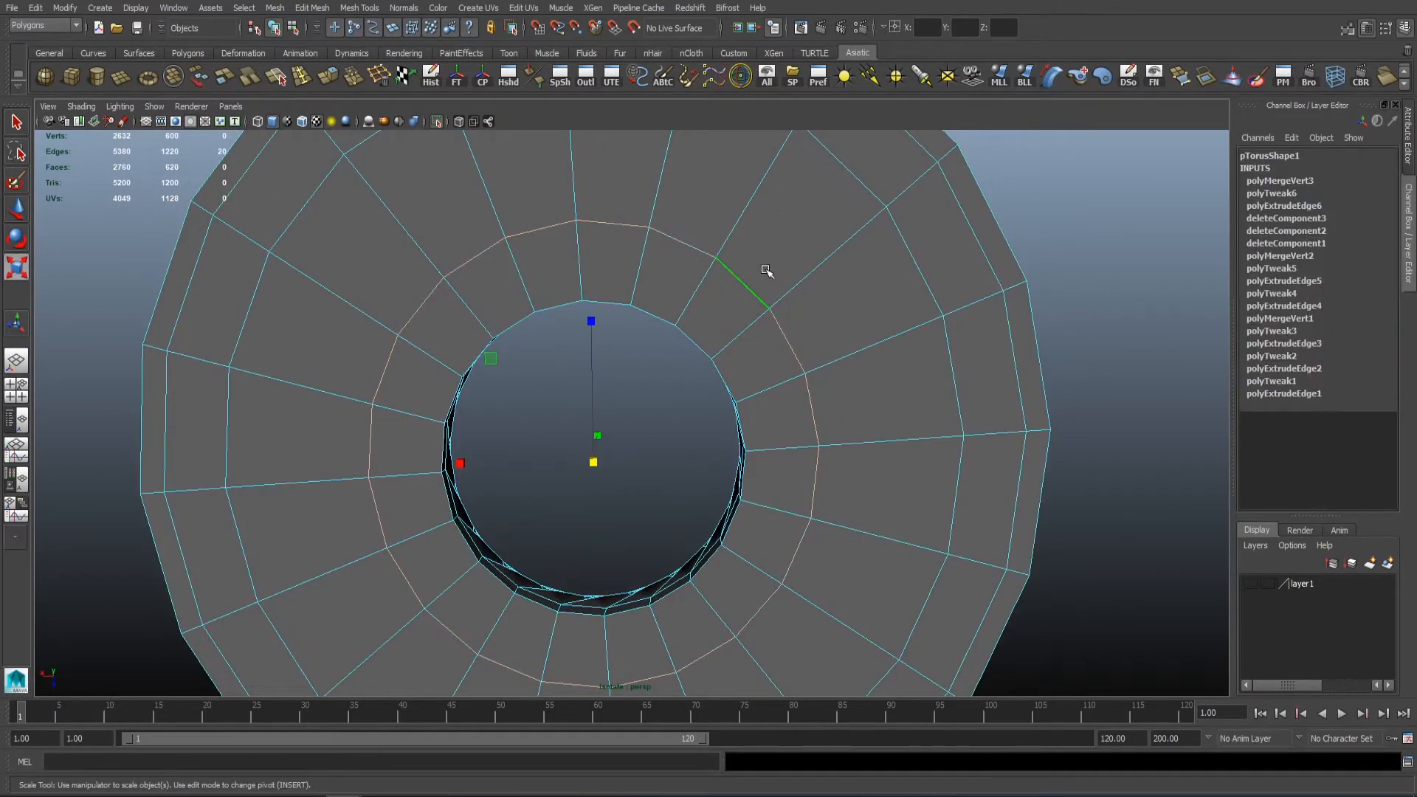
{"action": "middle_click_drag", "start_coordinate": [830, 273], "coordinate": [875, 279]}
Step: Insert another edge loop around the torus's underside and return to the smoothed preview in object mode
{"action": "left_click", "coordinate": [300, 76]}
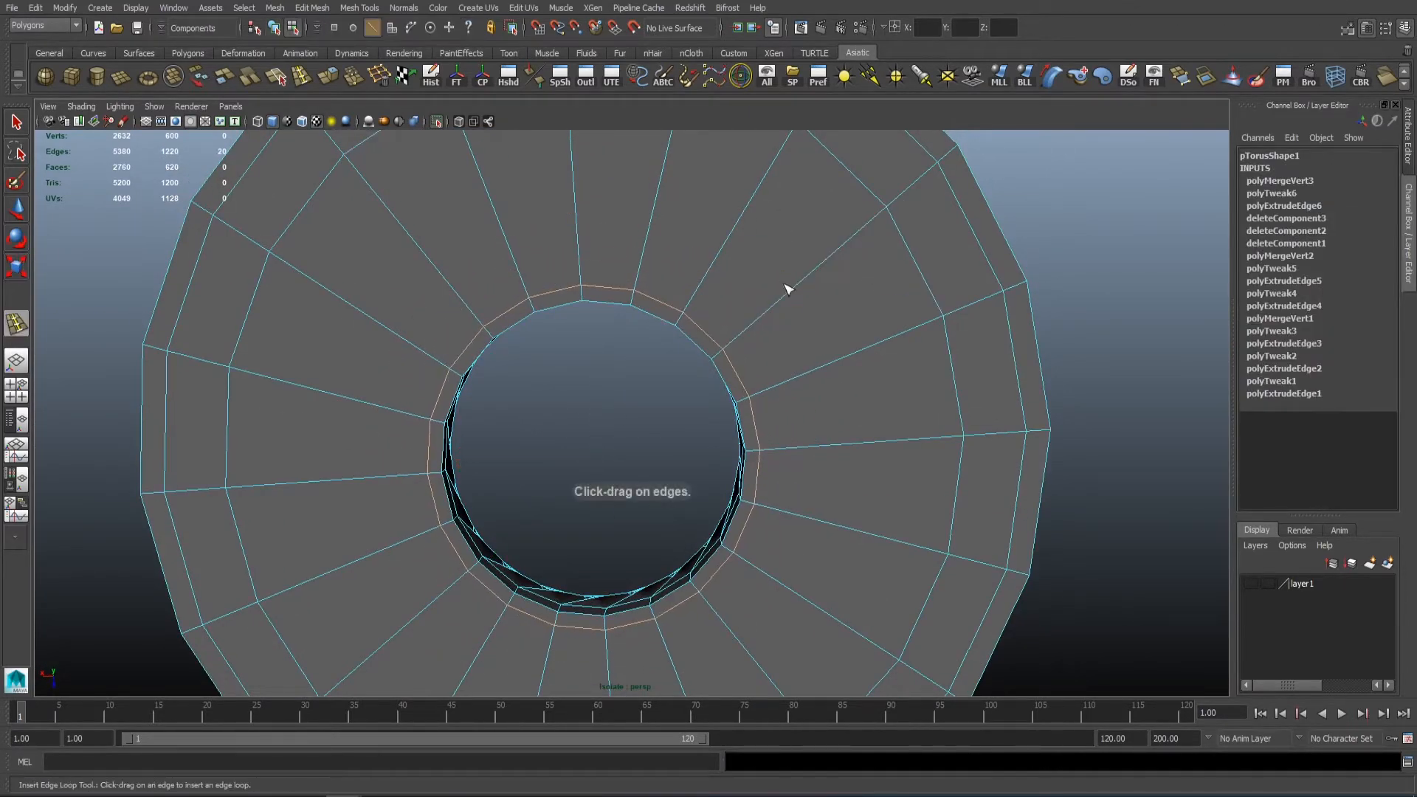
{"action": "left_click", "coordinate": [803, 278]}
{"action": "left_click_drag", "start_coordinate": [788, 243], "coordinate": [657, 354], "text": "alt"}
{"action": "key", "text": "w"}
{"action": "key", "text": "3"}
{"action": "right_click_drag", "start_coordinate": [829, 239], "coordinate": [889, 220]}
{"action": "scroll", "coordinate": [907, 214], "scroll_direction": "down", "scroll_amount": 2}
{"action": "left_click", "coordinate": [944, 196]}
Step: End the torus's isolation so that all biscuit parts are shown together
{"action": "left_click_drag", "start_coordinate": [922, 214], "coordinate": [533, 215], "text": "alt"}
{"action": "scroll", "coordinate": [531, 221], "scroll_direction": "up", "scroll_amount": 2}
{"action": "left_click", "coordinate": [525, 240]}
{"action": "left_click", "coordinate": [437, 122]}
{"action": "left_click", "coordinate": [1011, 232]}
{"action": "right_click_drag", "start_coordinate": [959, 236], "coordinate": [591, 243], "text": "alt"}
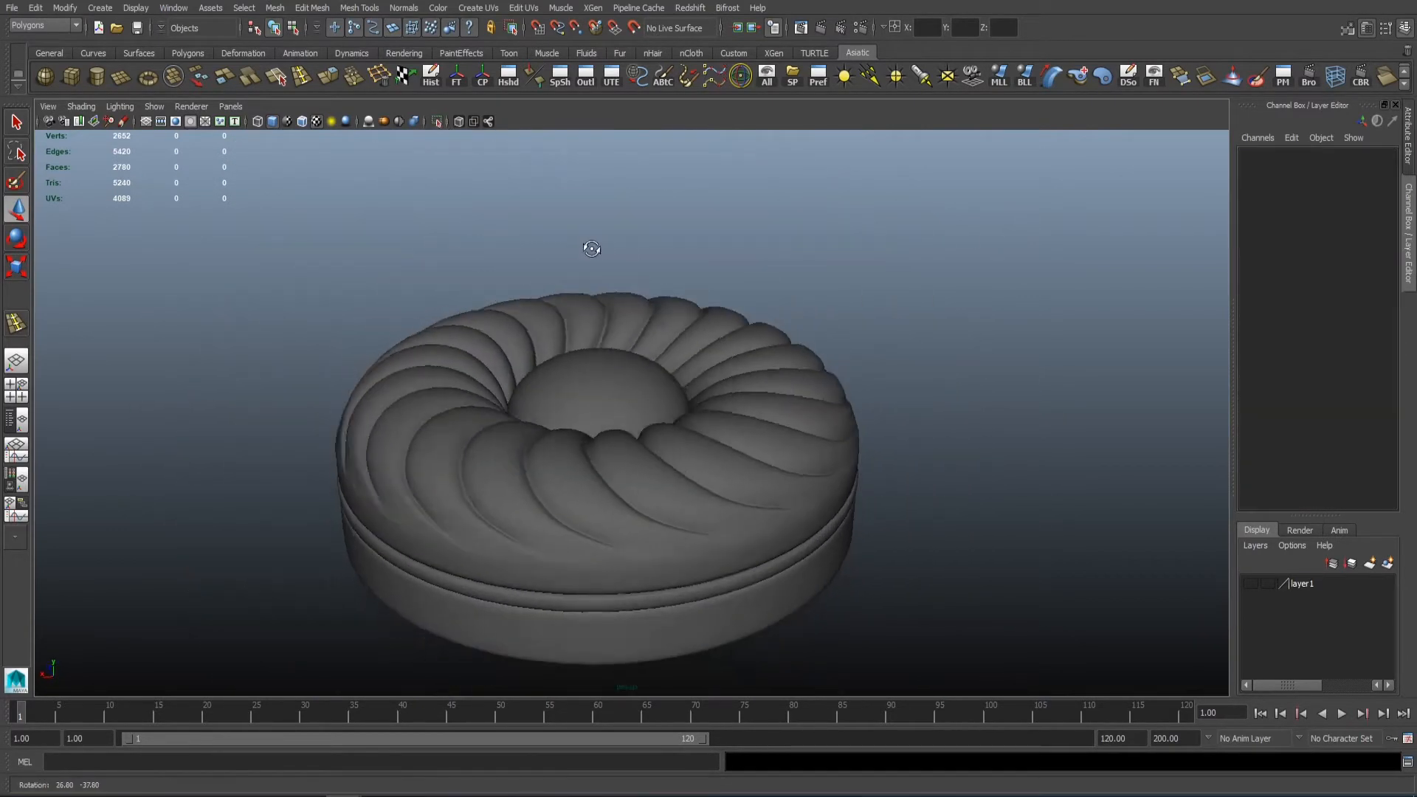
{"action": "left_click_drag", "start_coordinate": [591, 244], "coordinate": [650, 314], "text": "alt"}
Step: Group the biscuit parts, keeping a duplicate of the group on a new hidden display layer
{"action": "left_click", "coordinate": [701, 325]}
{"action": "right_click_drag", "start_coordinate": [849, 317], "coordinate": [782, 316], "text": "alt"}
{"action": "left_click_drag", "start_coordinate": [782, 316], "coordinate": [760, 288], "text": "alt"}
{"action": "key", "text": "ctrl+g"}
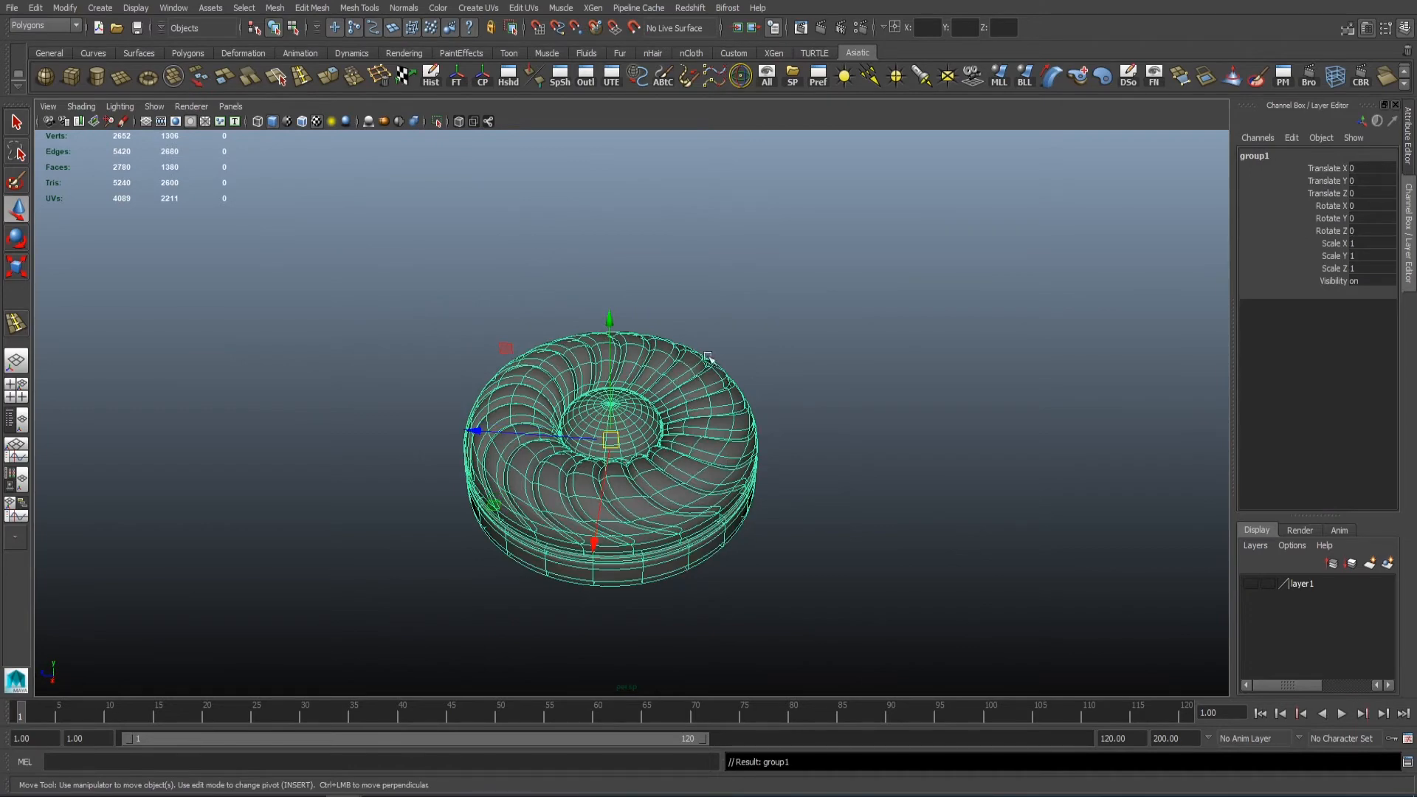
{"action": "left_click_drag", "start_coordinate": [697, 366], "coordinate": [782, 373], "text": "alt"}
{"action": "left_click", "coordinate": [1387, 563]}
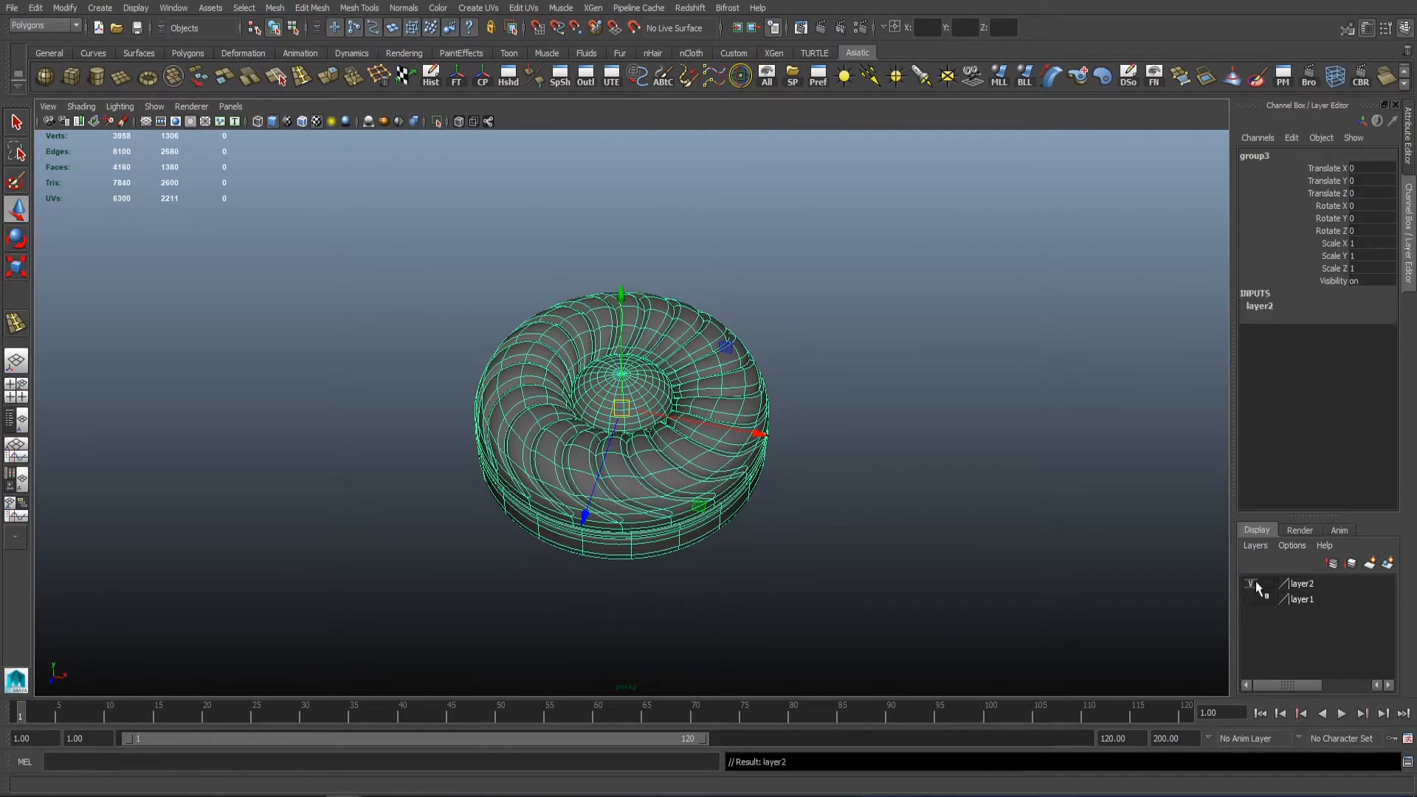
{"action": "left_click", "coordinate": [873, 389]}
Step: Apply Mesh Smooth to the central dome and the swirled torus
{"action": "left_click_drag", "start_coordinate": [411, 285], "coordinate": [784, 594], "text": "ctrl+alt"}
{"action": "right_click_drag", "start_coordinate": [724, 461], "coordinate": [849, 464], "text": "alt"}
{"action": "left_click", "coordinate": [661, 379]}
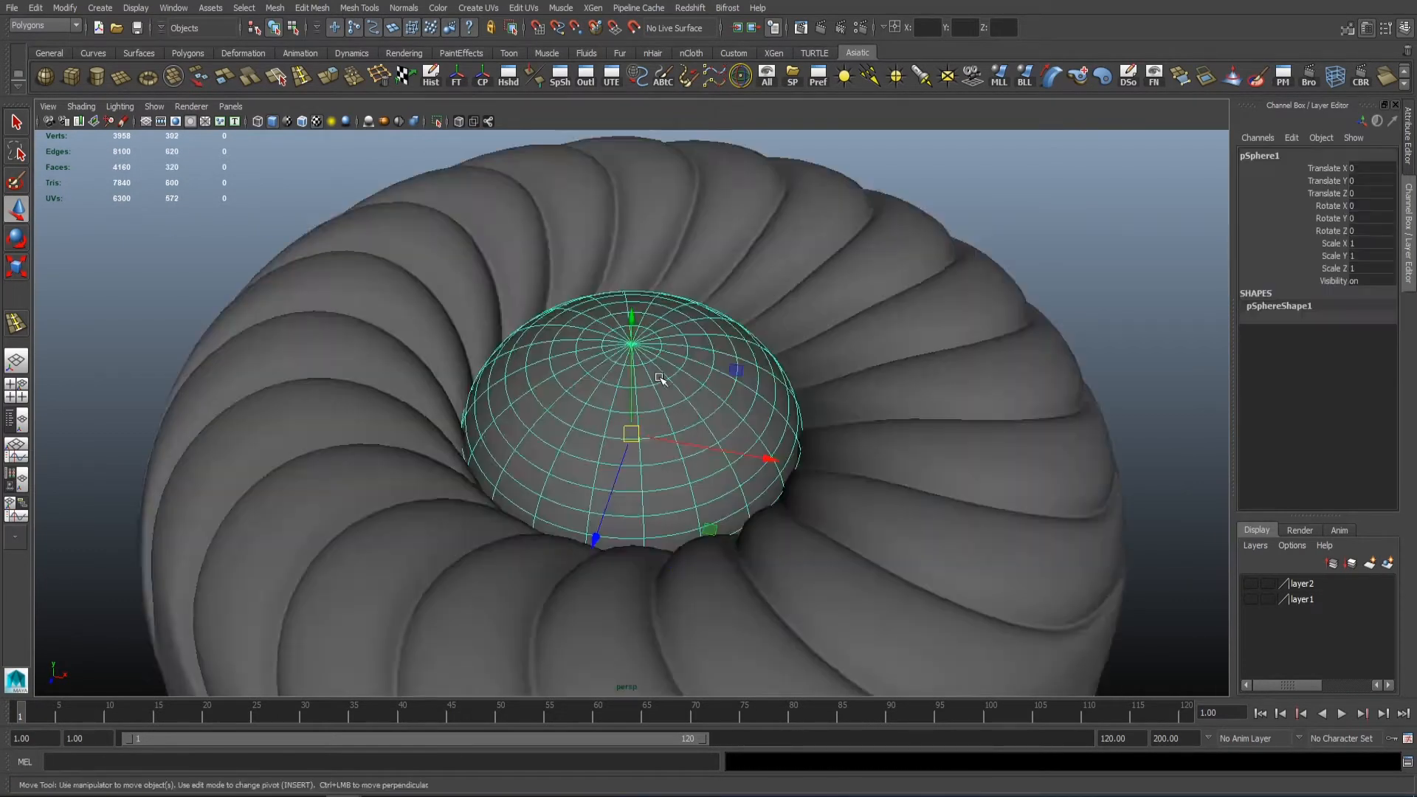
{"action": "left_click_drag", "start_coordinate": [661, 380], "coordinate": [686, 384], "text": "alt"}
{"action": "right_click_drag", "start_coordinate": [686, 384], "coordinate": [579, 452], "text": "alt"}
{"action": "left_click", "coordinate": [284, 10]}
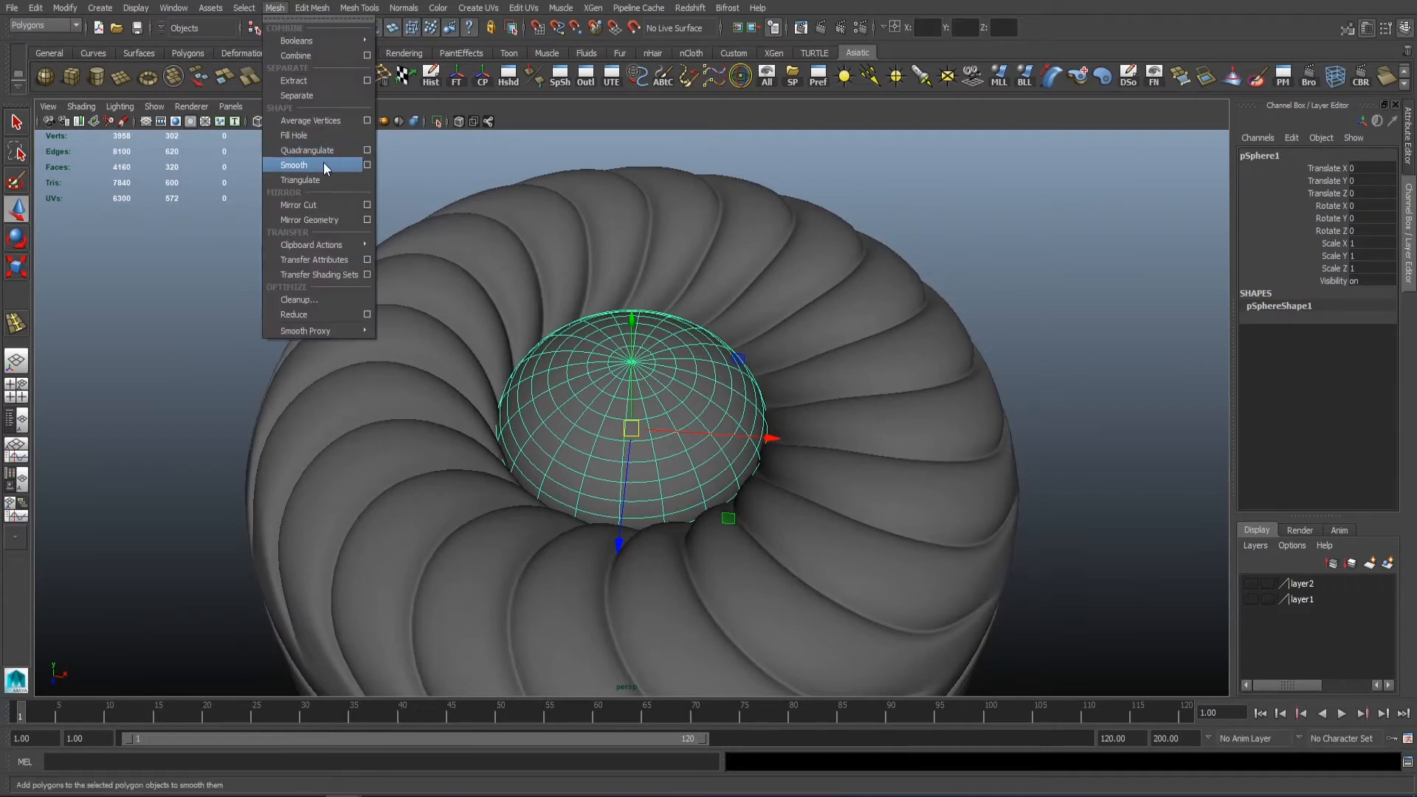
{"action": "left_click", "coordinate": [324, 163]}
{"action": "left_click", "coordinate": [313, 188]}
{"action": "scroll", "coordinate": [314, 192], "scroll_direction": "down", "scroll_amount": 2}
{"action": "left_click", "coordinate": [426, 327]}
{"action": "key", "text": "g"}
{"action": "left_click", "coordinate": [345, 293]}
Step: Apply the same Smooth operation to the thin filling layer and the base, and save the scene
{"action": "scroll", "coordinate": [438, 221], "scroll_direction": "down", "scroll_amount": 2}
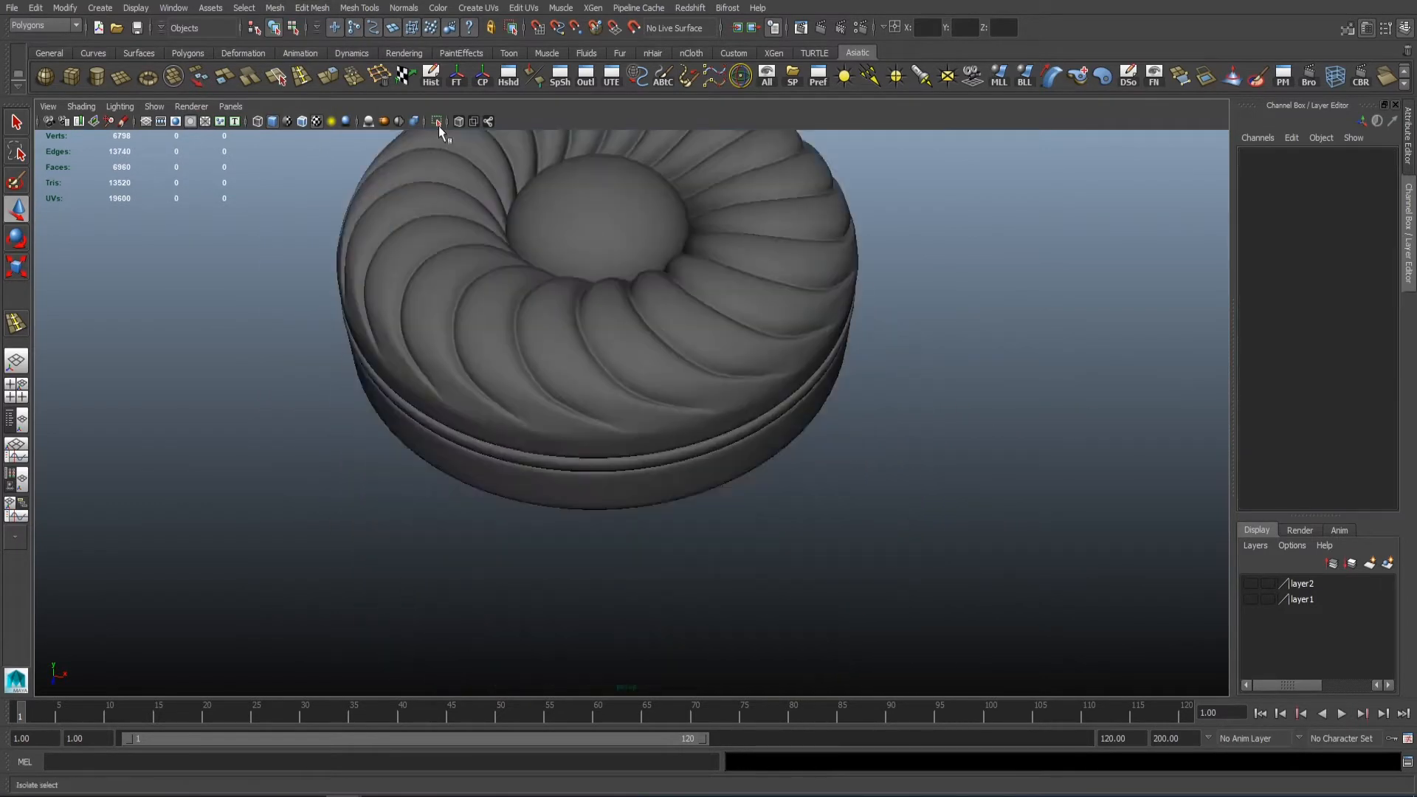
{"action": "left_click_drag", "start_coordinate": [572, 472], "coordinate": [573, 414], "text": "alt"}
{"action": "left_click", "coordinate": [576, 387]}
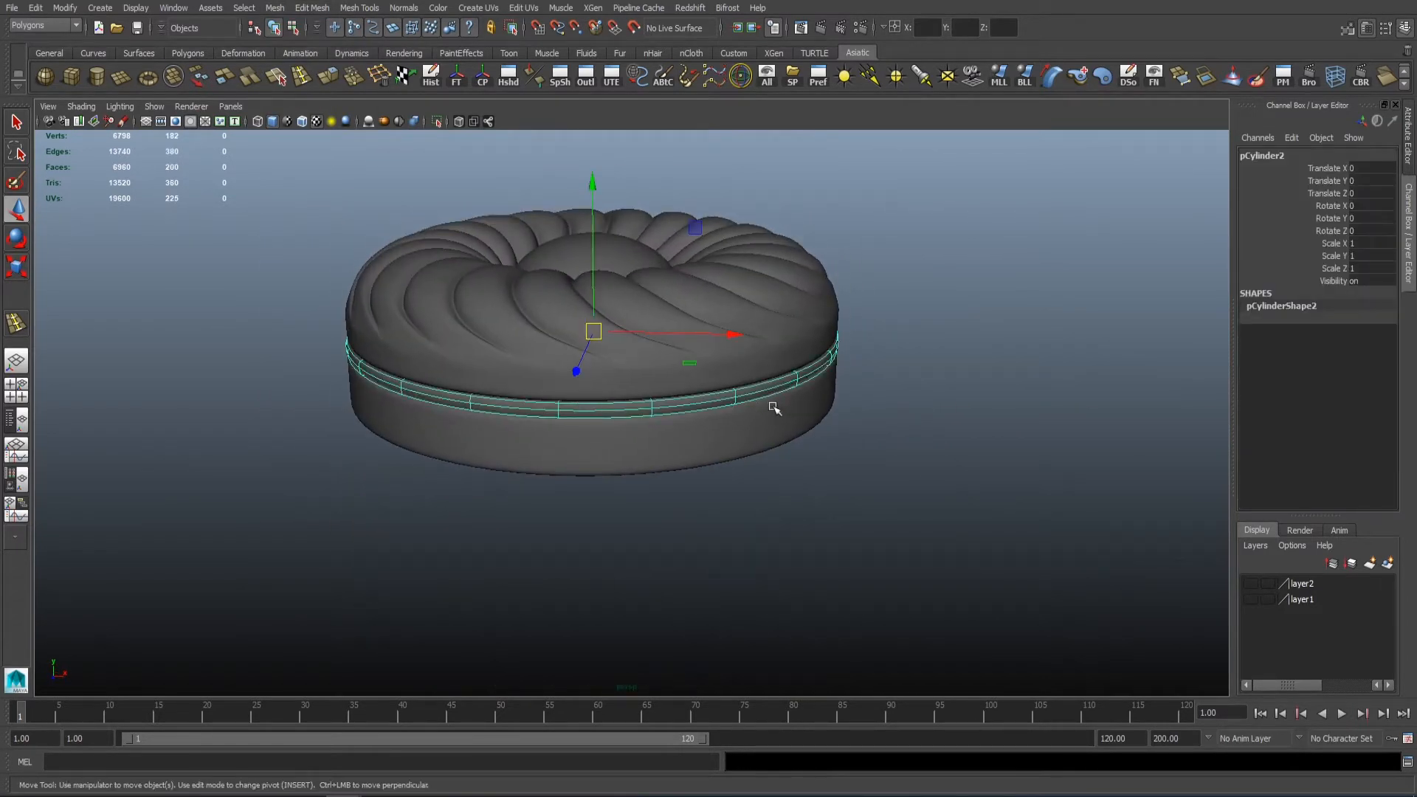
{"action": "key", "text": "g"}
{"action": "left_click", "coordinate": [649, 437]}
{"action": "key", "text": "g"}
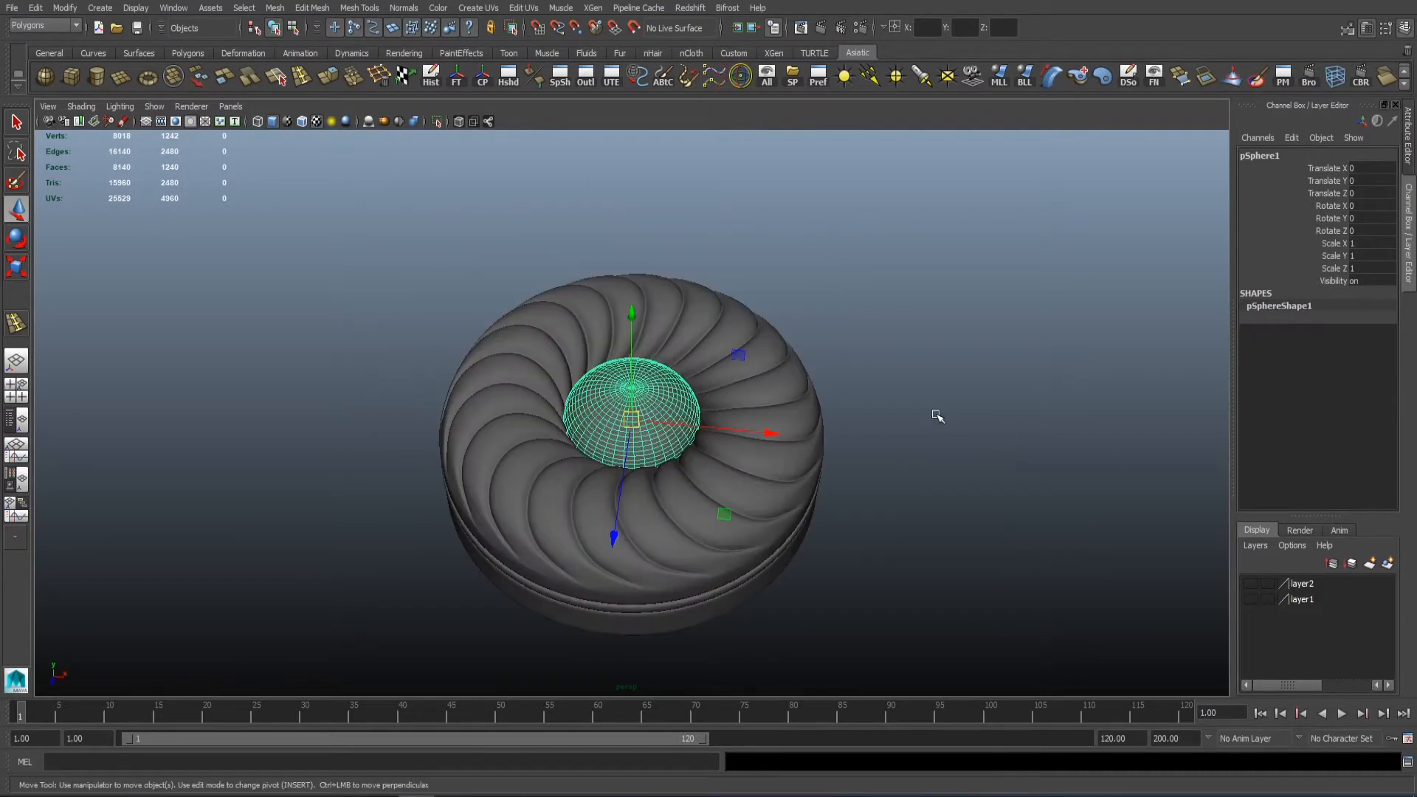
{"action": "left_click", "coordinate": [852, 398]}
{"action": "right_click_drag", "start_coordinate": [852, 398], "coordinate": [949, 374], "text": "alt"}
{"action": "key", "text": "ctrl+s"}
Step: Examine the smoothed centre dome and swirled ring from close up and from above
{"action": "left_click", "coordinate": [620, 417]}
{"action": "key", "text": "f"}
{"action": "left_click", "coordinate": [720, 443]}
{"action": "left_click_drag", "start_coordinate": [721, 443], "coordinate": [701, 418], "text": "alt"}
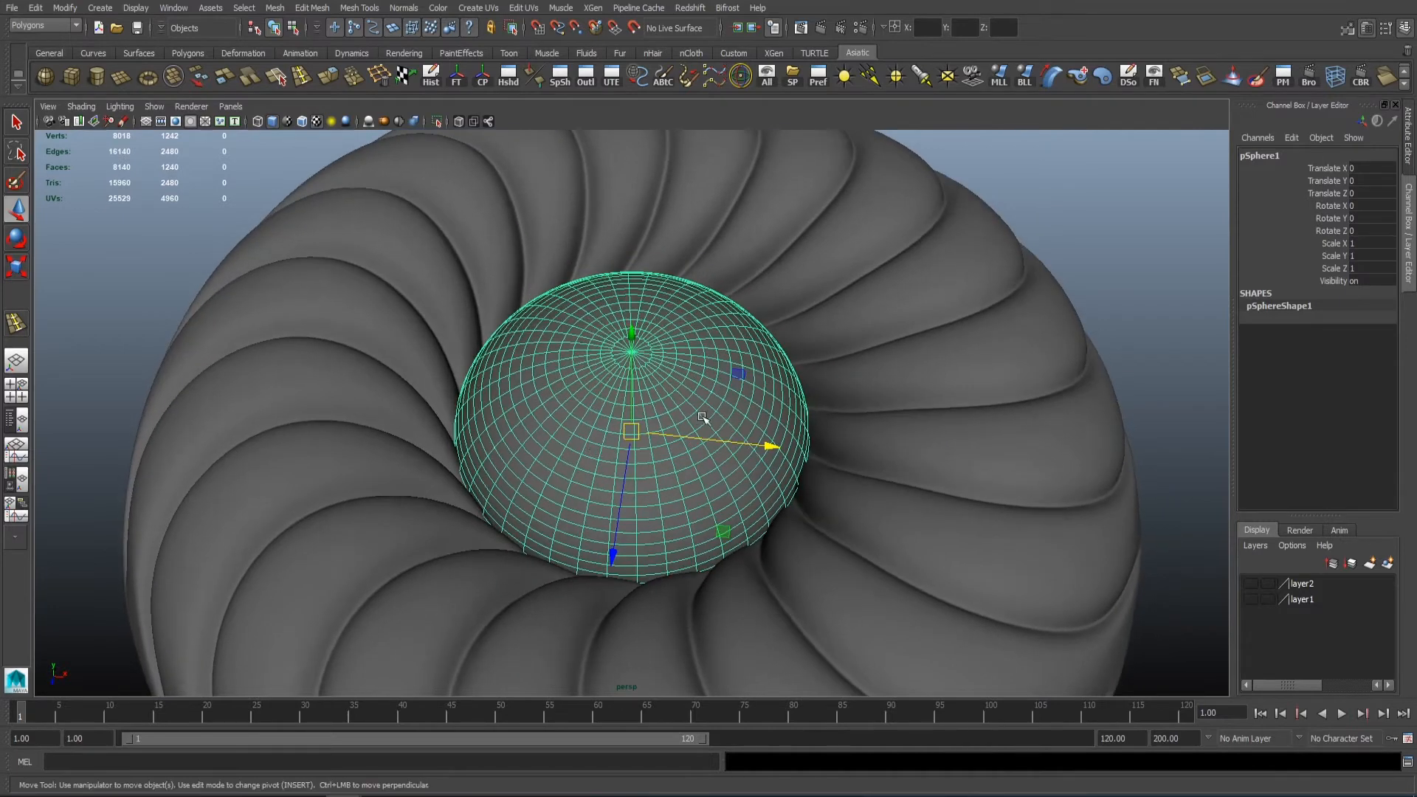
{"action": "right_click_drag", "start_coordinate": [702, 418], "coordinate": [304, 248], "text": "alt"}
{"action": "left_click_drag", "start_coordinate": [738, 371], "coordinate": [737, 414], "text": "alt"}
{"action": "right_click_drag", "start_coordinate": [737, 413], "coordinate": [654, 367], "text": "alt"}
{"action": "right_click_drag", "start_coordinate": [647, 596], "coordinate": [590, 457], "text": "alt"}
{"action": "middle_click_drag", "start_coordinate": [590, 457], "coordinate": [616, 422], "text": "alt"}
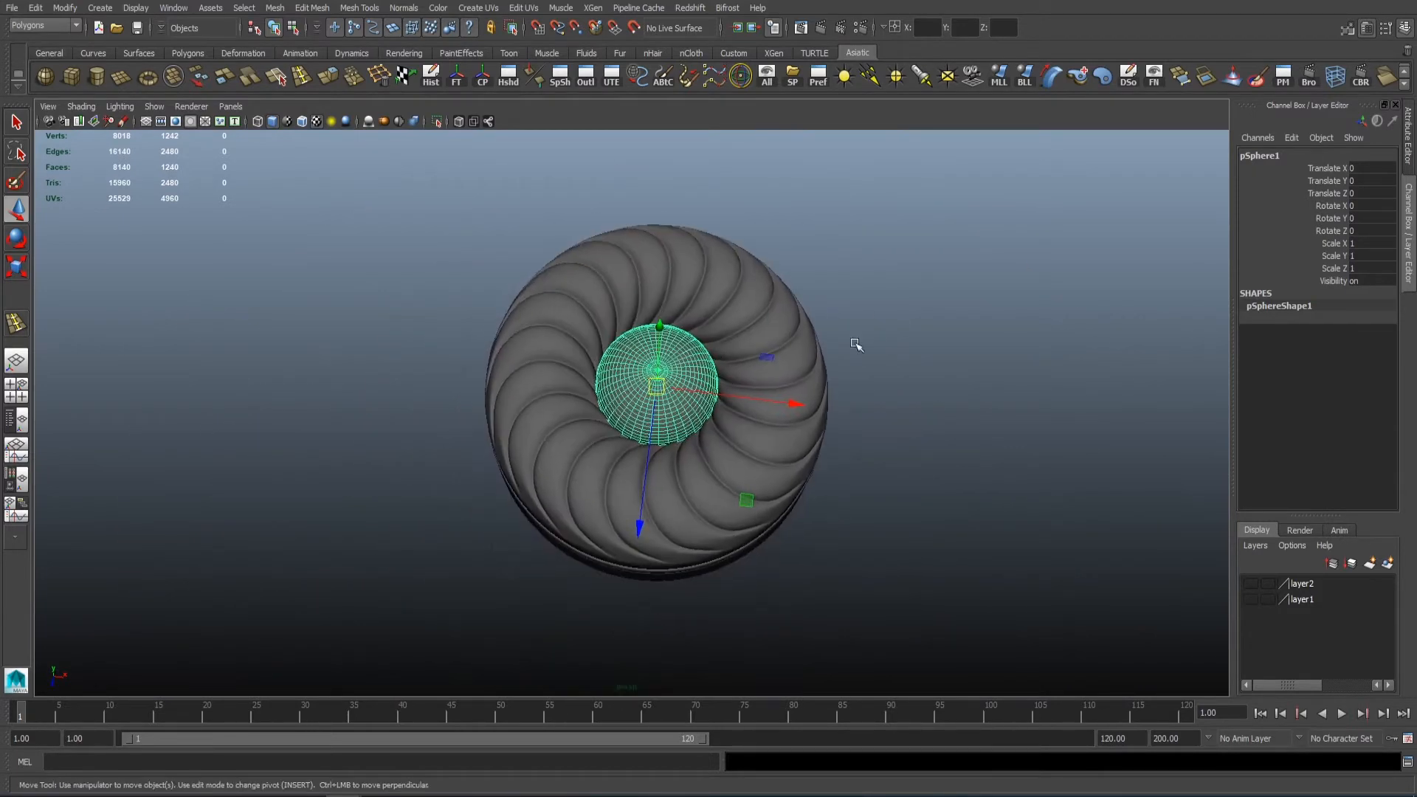
{"action": "left_click", "coordinate": [856, 345]}
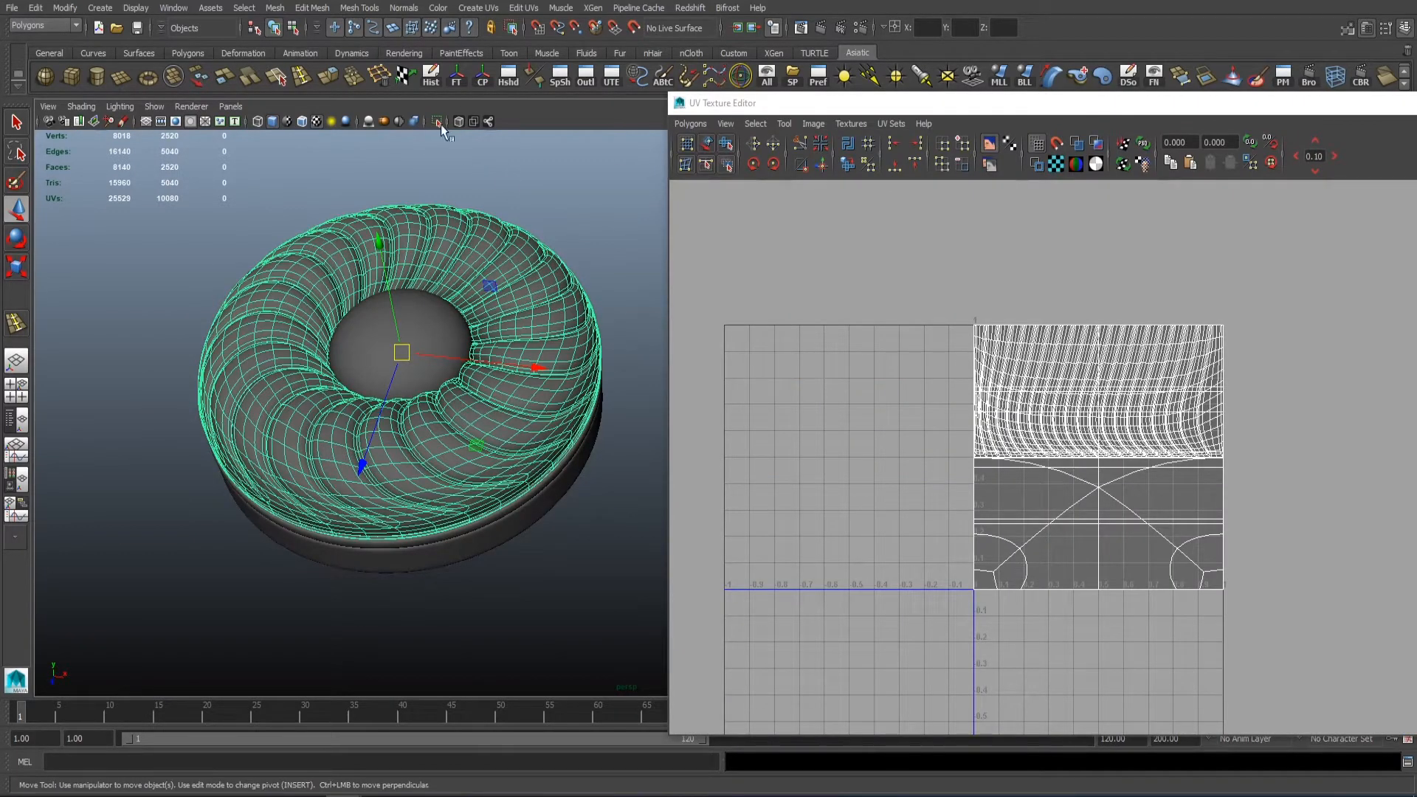
Step: Isolate the swirled torus and frame it beside the UV Texture Editor
{"action": "left_click", "coordinate": [440, 122]}
{"action": "key", "text": "f"}
{"action": "right_click_drag", "start_coordinate": [515, 307], "coordinate": [543, 313], "text": "alt"}
{"action": "middle_click_drag", "start_coordinate": [515, 307], "coordinate": [358, 281], "text": "alt"}
{"action": "mouse_move", "coordinate": [357, 229]}
{"action": "left_mouse_down", "text": "alt"}
{"action": "mouse_move", "coordinate": [361, 287]}
{"action": "mouse_move", "coordinate": [378, 235]}
{"action": "left_mouse_up", "text": "alt"}
{"action": "right_click_drag", "start_coordinate": [385, 236], "coordinate": [405, 270], "text": "alt"}
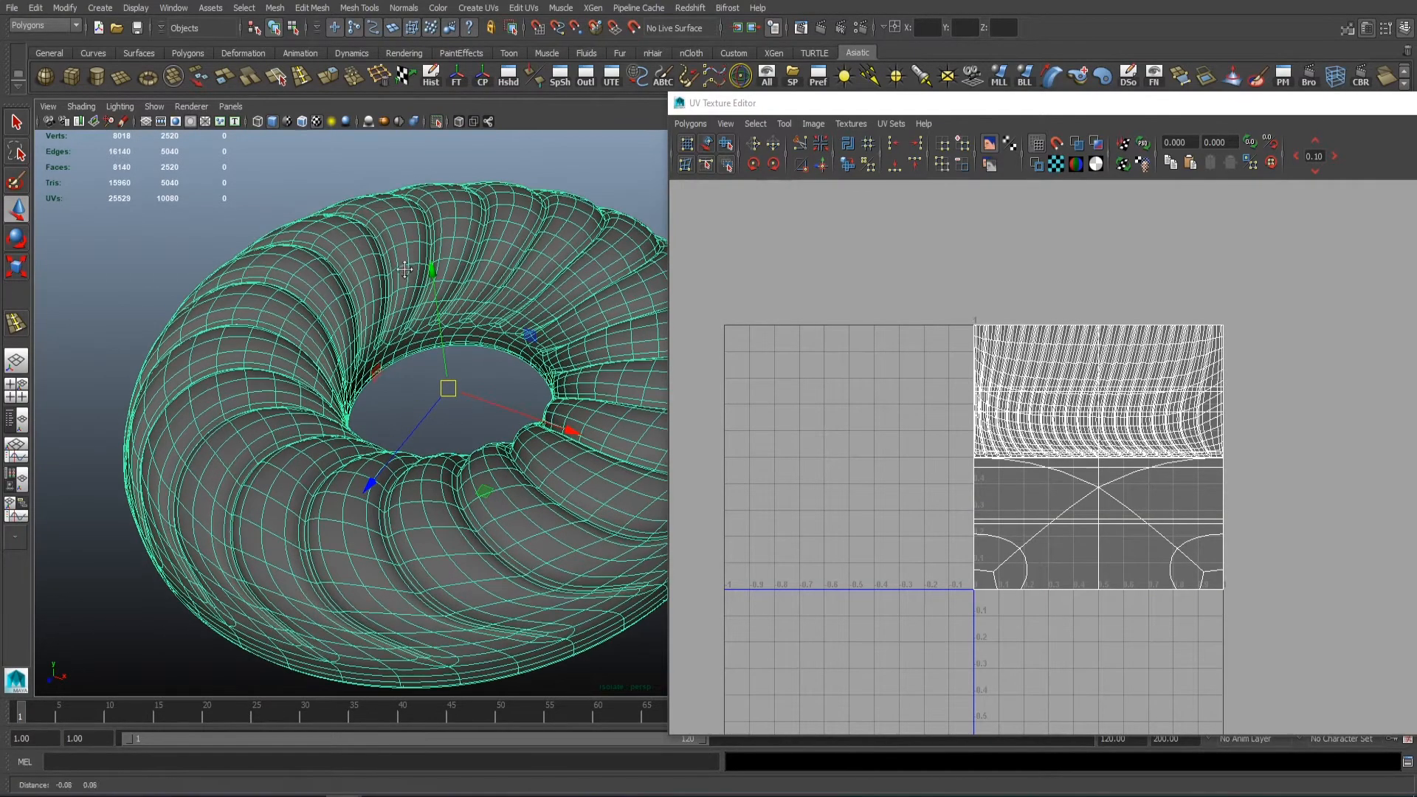
Step: Apply a planar UV projection to the torus from the Y axis, fitted to the bounding box with the image width/height ratio kept
{"action": "left_click_drag", "start_coordinate": [1416, 157], "coordinate": [778, 224]}
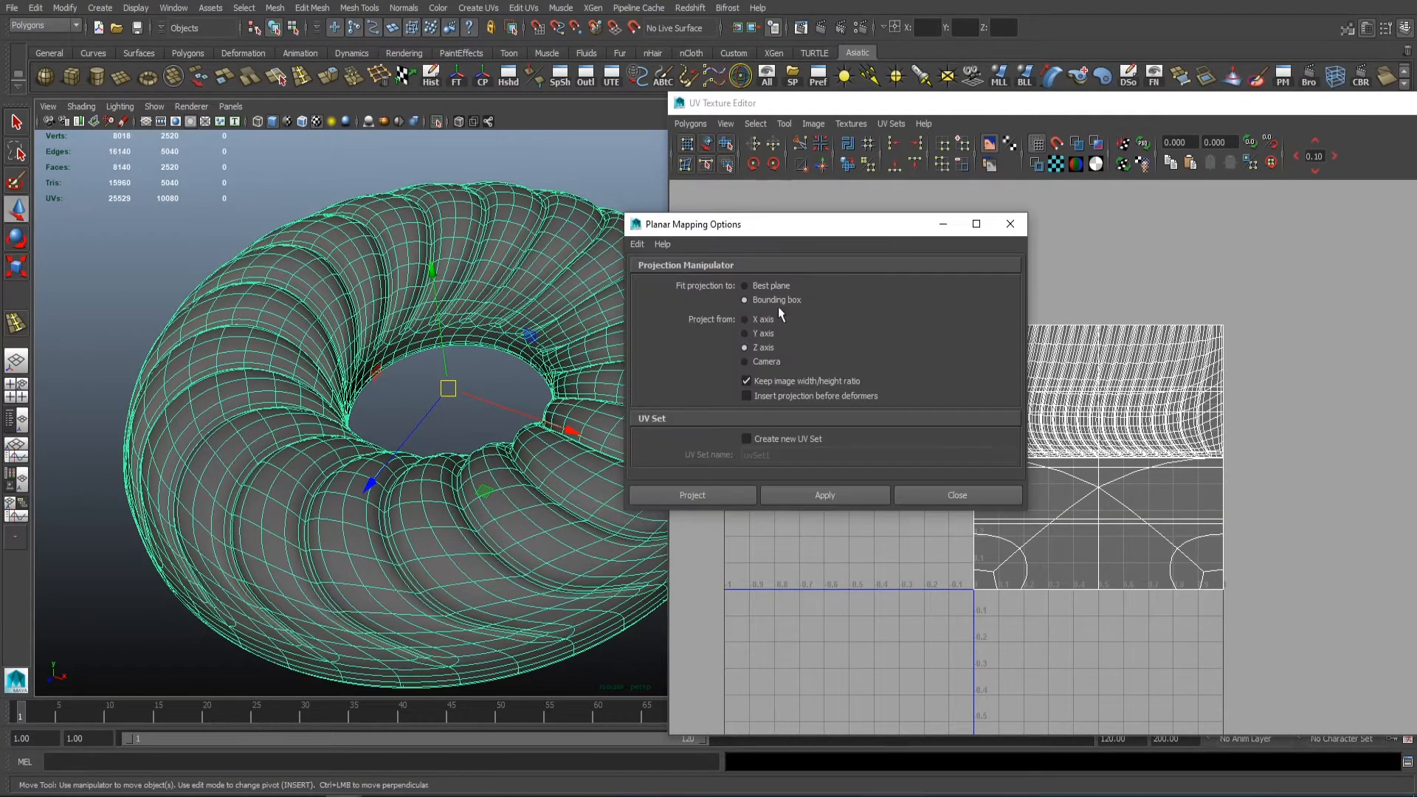
{"action": "left_click", "coordinate": [824, 495]}
{"action": "left_click", "coordinate": [931, 494]}
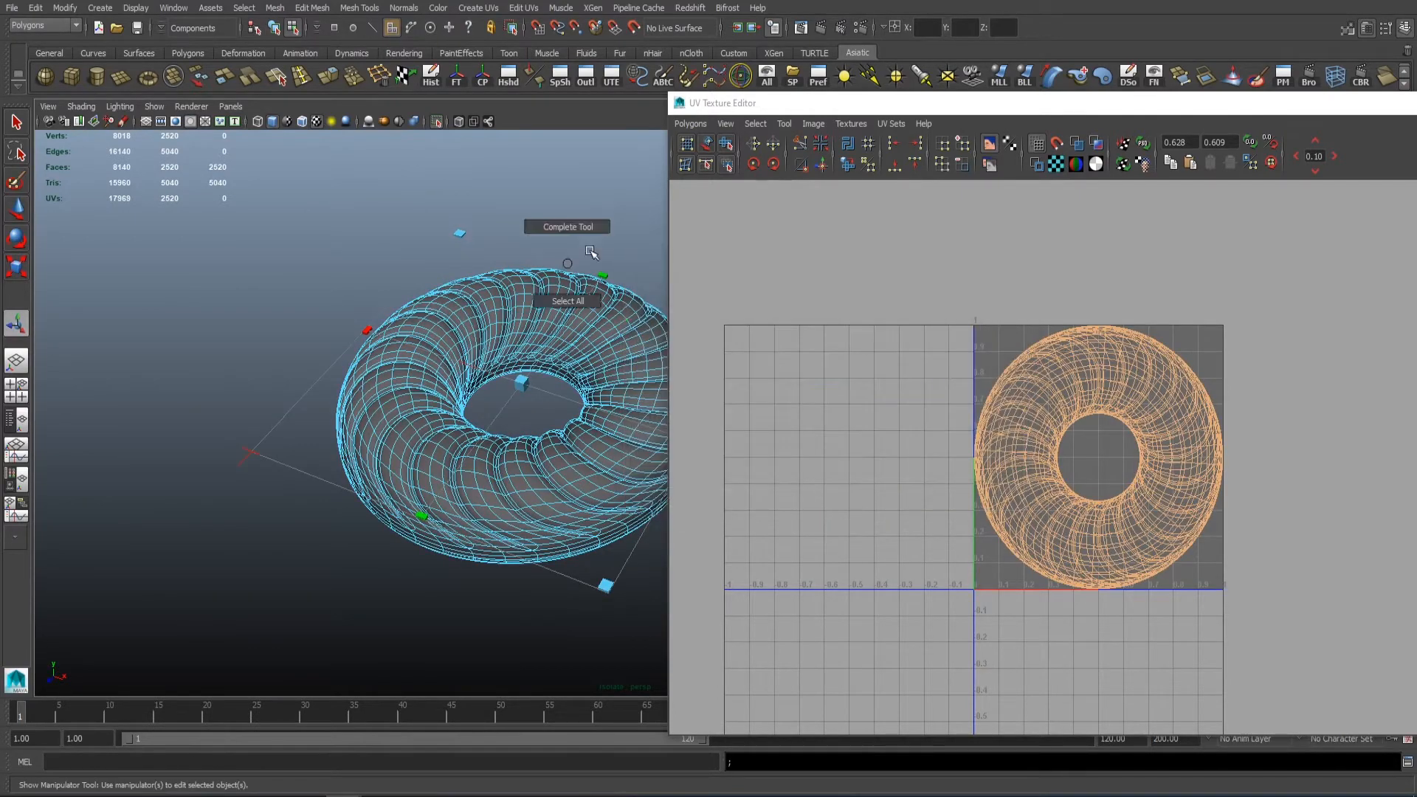
Step: Cut the torus's UVs along the underside's edge loop around the hole and along its outer bottom edge loop
{"action": "right_click_drag", "start_coordinate": [557, 316], "coordinate": [601, 299]}
{"action": "left_click", "coordinate": [891, 123]}
{"action": "left_click_drag", "start_coordinate": [399, 228], "coordinate": [417, 409], "text": "alt"}
{"action": "middle_click_drag", "start_coordinate": [416, 408], "coordinate": [256, 410], "text": "alt"}
{"action": "right_click_drag", "start_coordinate": [443, 398], "coordinate": [521, 389], "text": "alt"}
{"action": "left_click_drag", "start_coordinate": [521, 389], "coordinate": [484, 516], "text": "alt"}
{"action": "right_click_drag", "start_coordinate": [484, 515], "coordinate": [531, 472], "text": "alt"}
{"action": "left_click_drag", "start_coordinate": [531, 472], "coordinate": [397, 423], "text": "alt"}
{"action": "double_click", "coordinate": [473, 438]}
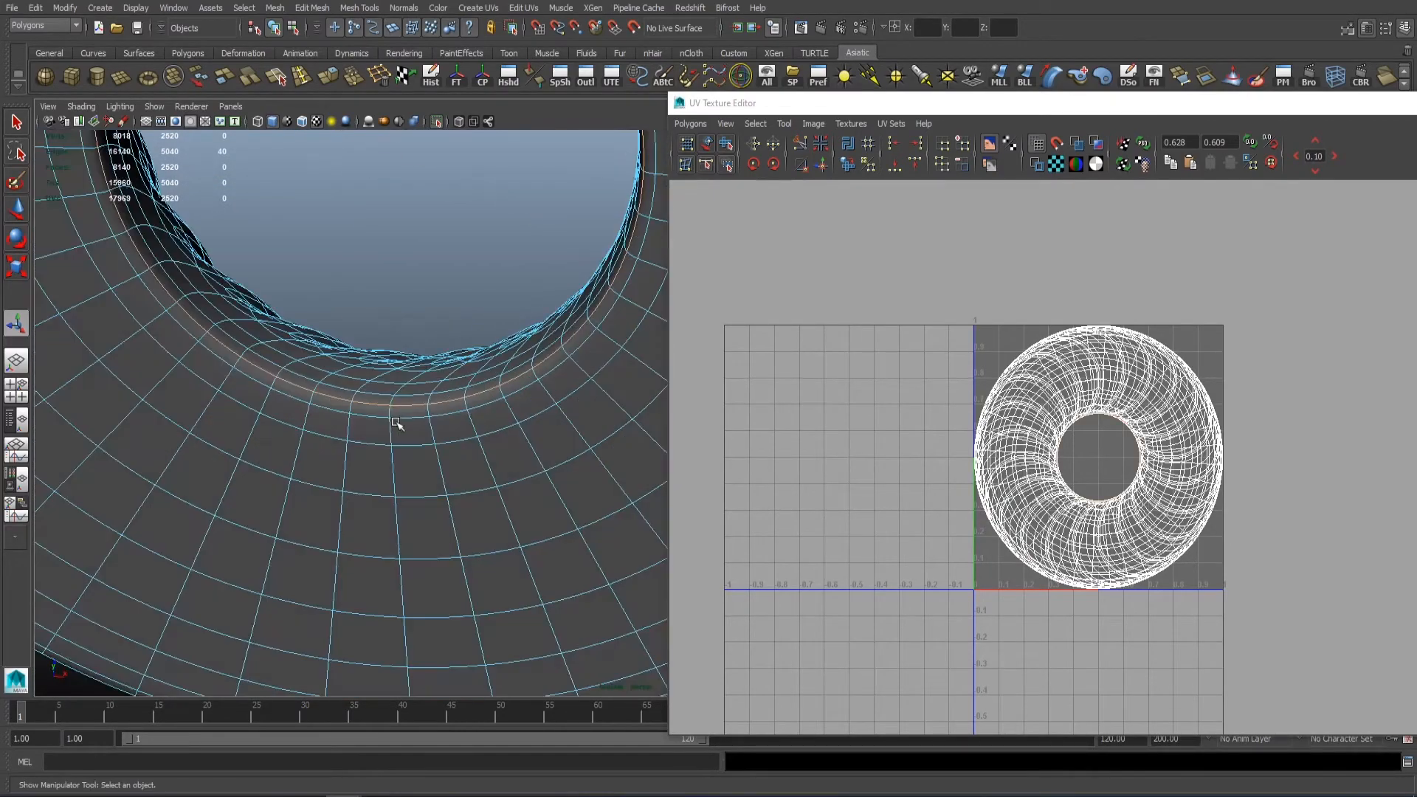
{"action": "left_click", "coordinate": [801, 144]}
{"action": "left_click_drag", "start_coordinate": [472, 222], "coordinate": [518, 266], "text": "alt"}
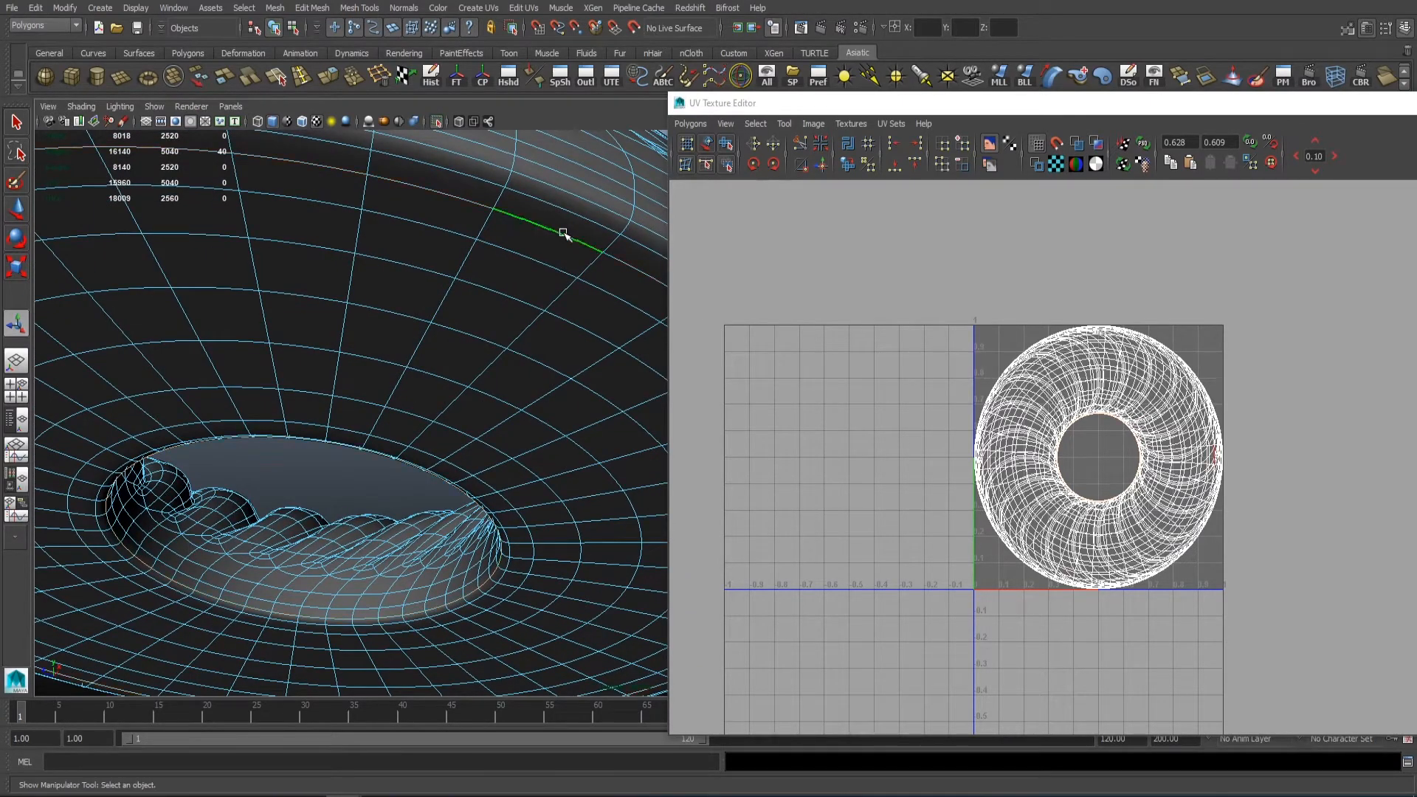
{"action": "left_click", "coordinate": [802, 144]}
Step: Select the underside's complete UV shell and move it outside the UV square, clear of the swirled shell
{"action": "right_click_drag", "start_coordinate": [448, 329], "coordinate": [485, 521]}
{"action": "right_click_drag", "start_coordinate": [1293, 482], "coordinate": [1240, 443], "text": "ctrl"}
{"action": "right_click_drag", "start_coordinate": [1210, 421], "coordinate": [1167, 388], "text": "alt"}
{"action": "middle_click_drag", "start_coordinate": [1166, 388], "coordinate": [1070, 404], "text": "alt"}
{"action": "left_click_drag", "start_coordinate": [993, 472], "coordinate": [1330, 442]}
{"action": "right_click_drag", "start_coordinate": [1255, 436], "coordinate": [1181, 398], "text": "alt"}
Step: Unfold the UVs of the torus's swirled shell, undoing the first unfold and running Unfold UVs again
{"action": "right_click_drag", "start_coordinate": [841, 325], "coordinate": [875, 329]}
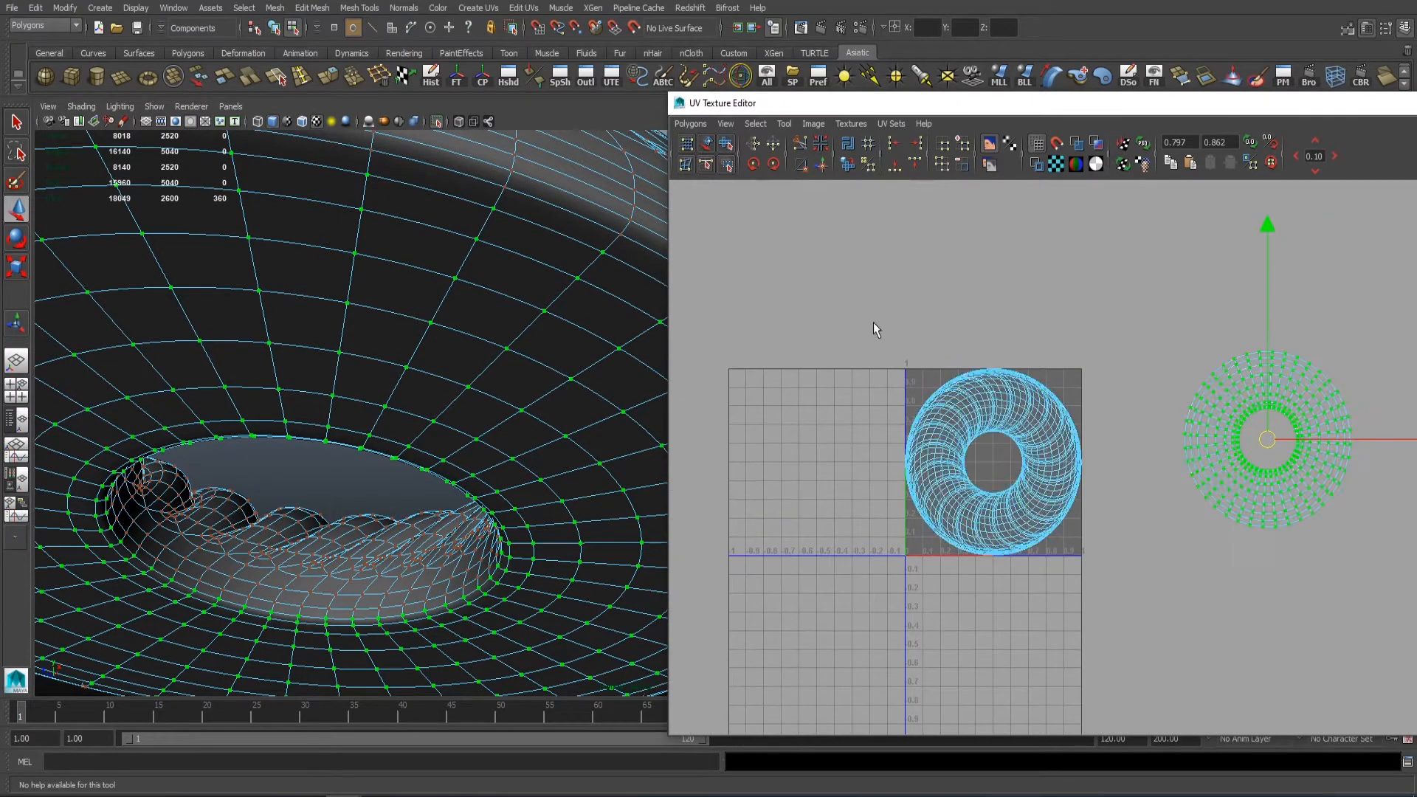
{"action": "left_click_drag", "start_coordinate": [875, 329], "coordinate": [1102, 593]}
{"action": "right_click_drag", "start_coordinate": [988, 446], "coordinate": [963, 474], "text": "alt"}
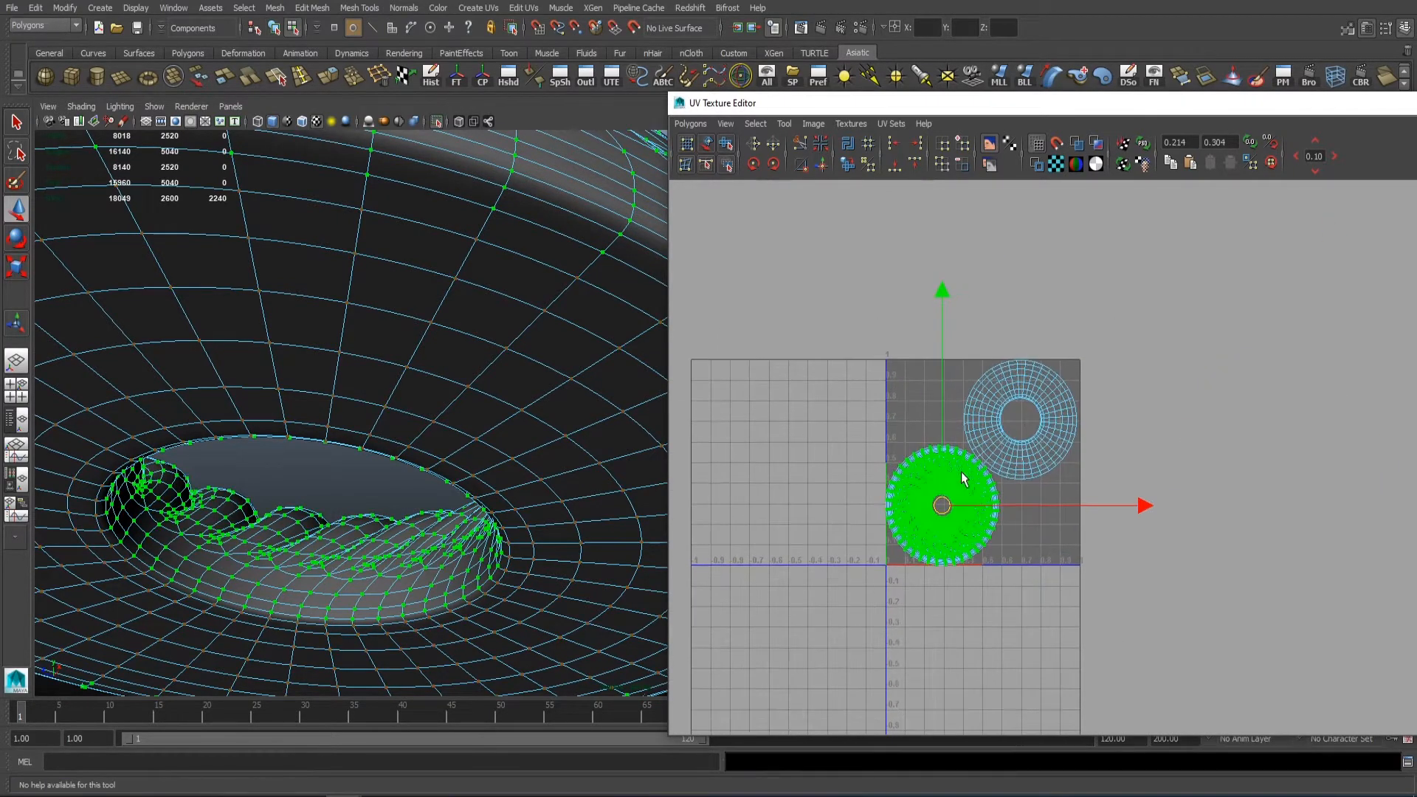
{"action": "key", "text": "ctrl+z"}
{"action": "right_click", "coordinate": [993, 429], "text": "shift"}
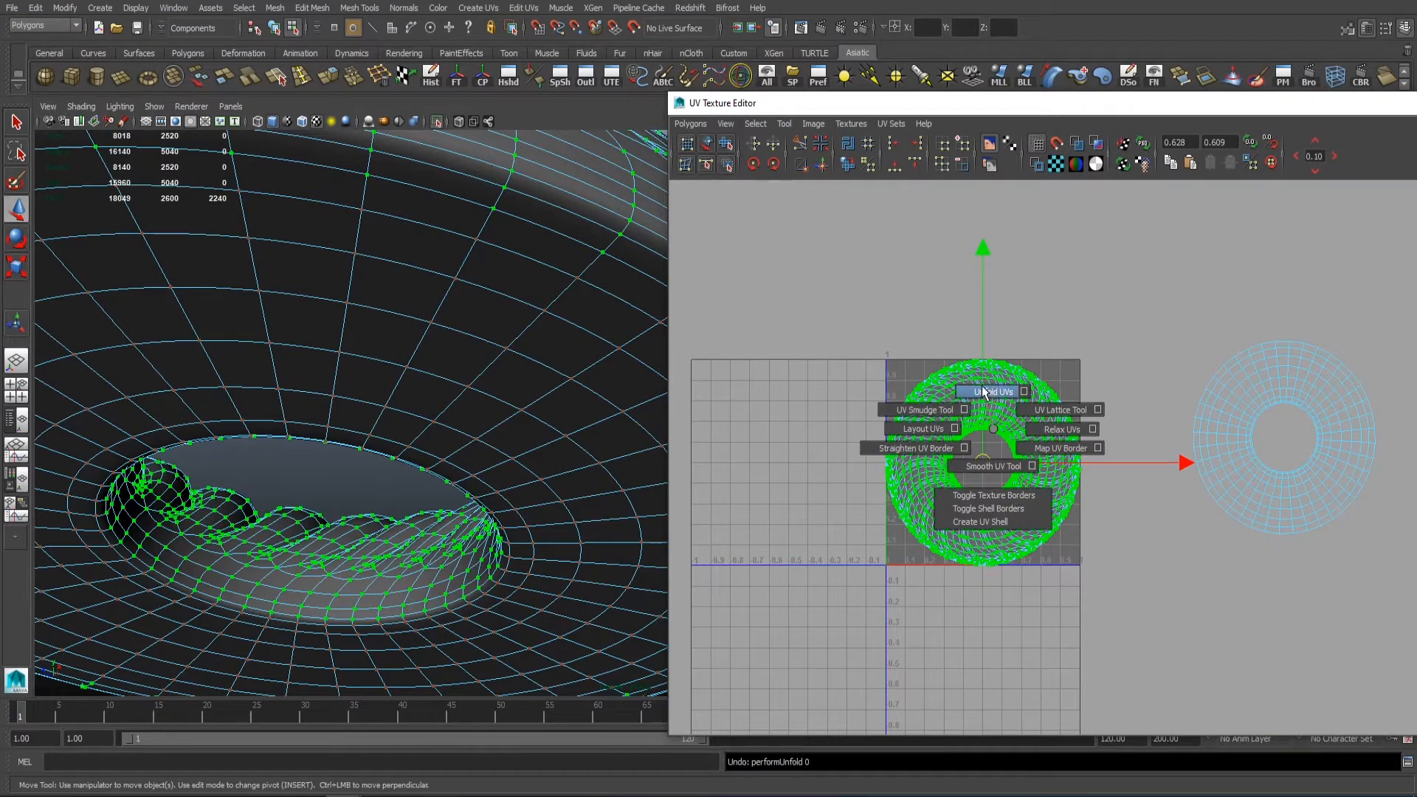
{"action": "left_click", "coordinate": [986, 391]}
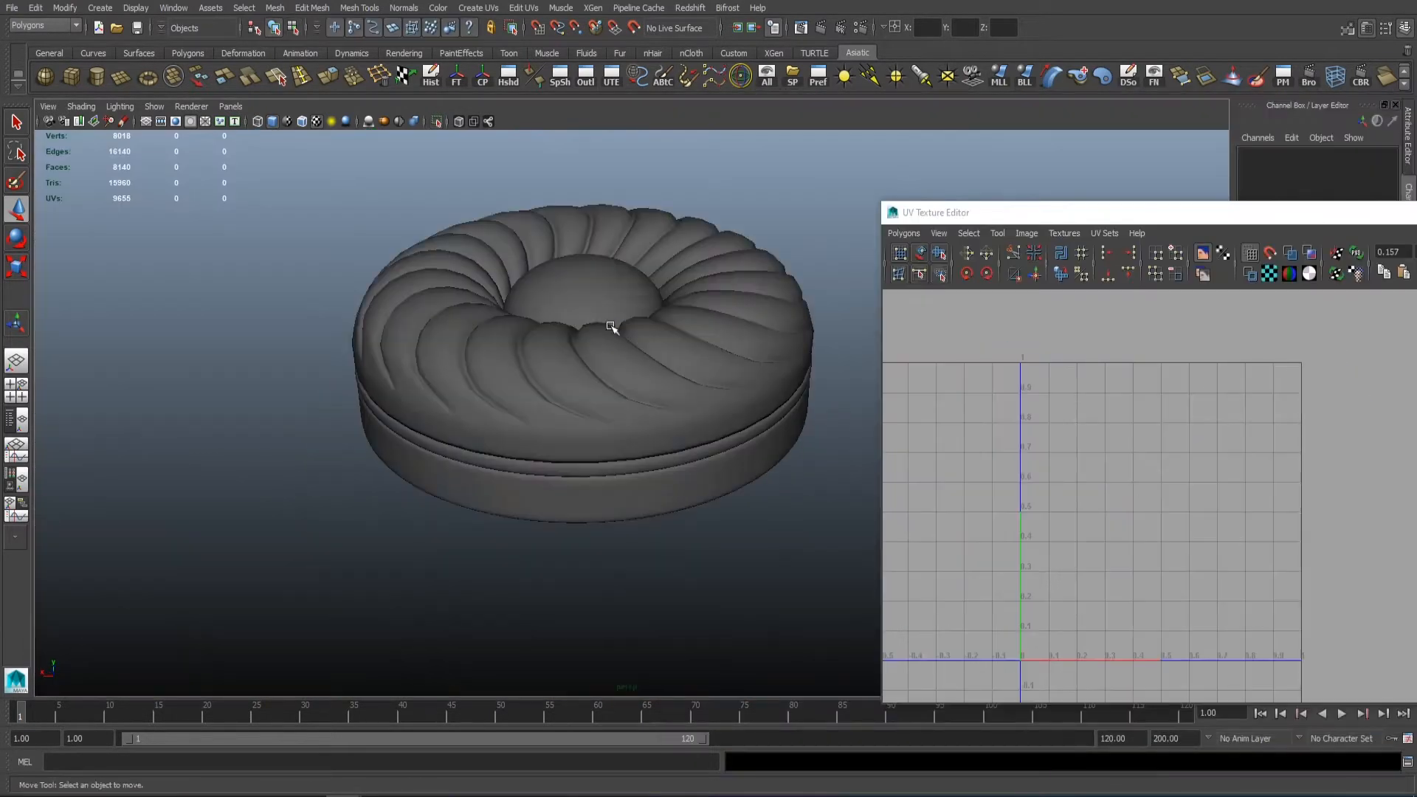
Step: Check the torus's UV shells against the mesh and put the UV Texture Editor out of the way
{"action": "left_click_drag", "start_coordinate": [600, 316], "coordinate": [594, 303], "text": "alt"}
{"action": "left_click", "coordinate": [599, 298]}
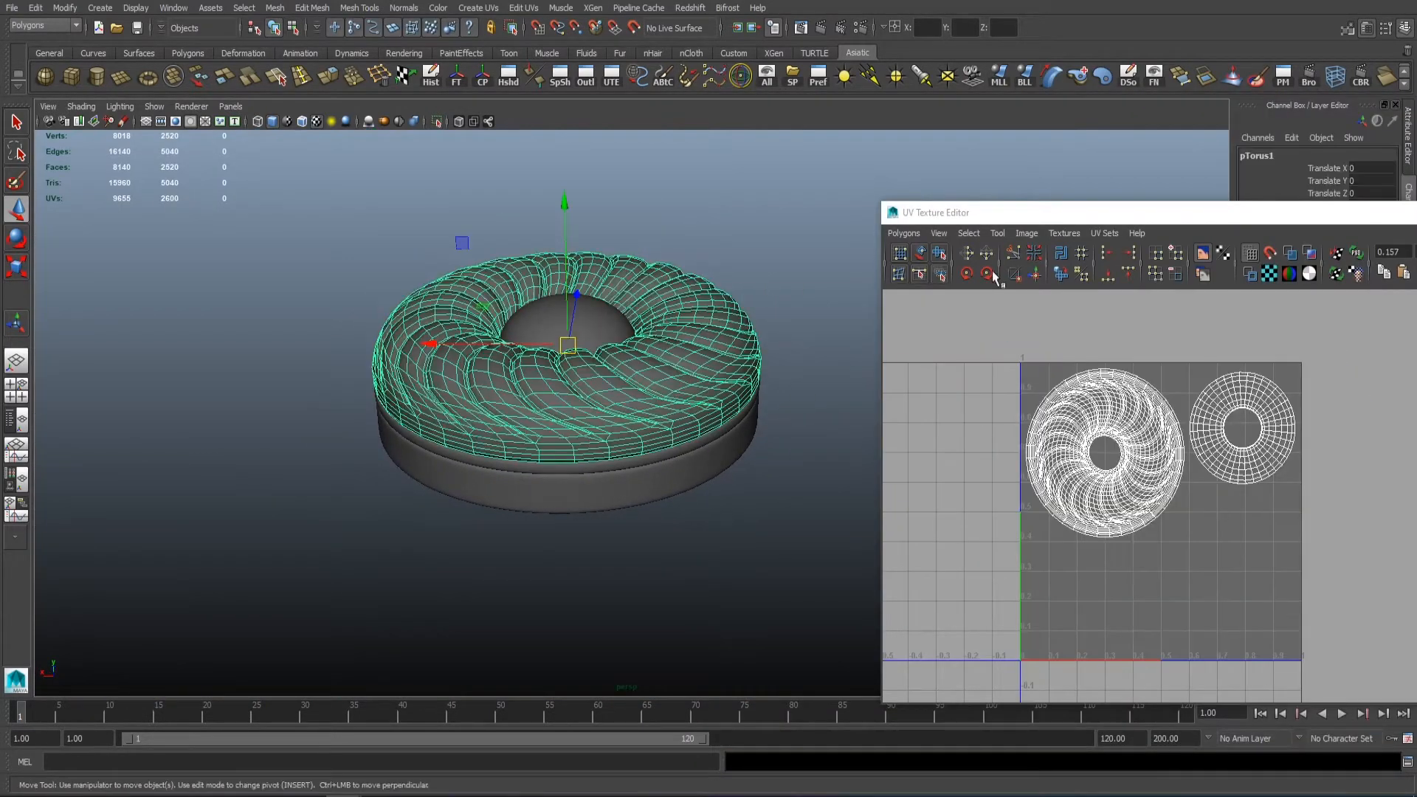
{"action": "left_click_drag", "start_coordinate": [988, 218], "coordinate": [1416, 240]}
{"action": "right_click_drag", "start_coordinate": [738, 325], "coordinate": [827, 314], "text": "alt"}
{"action": "left_click", "coordinate": [888, 299]}
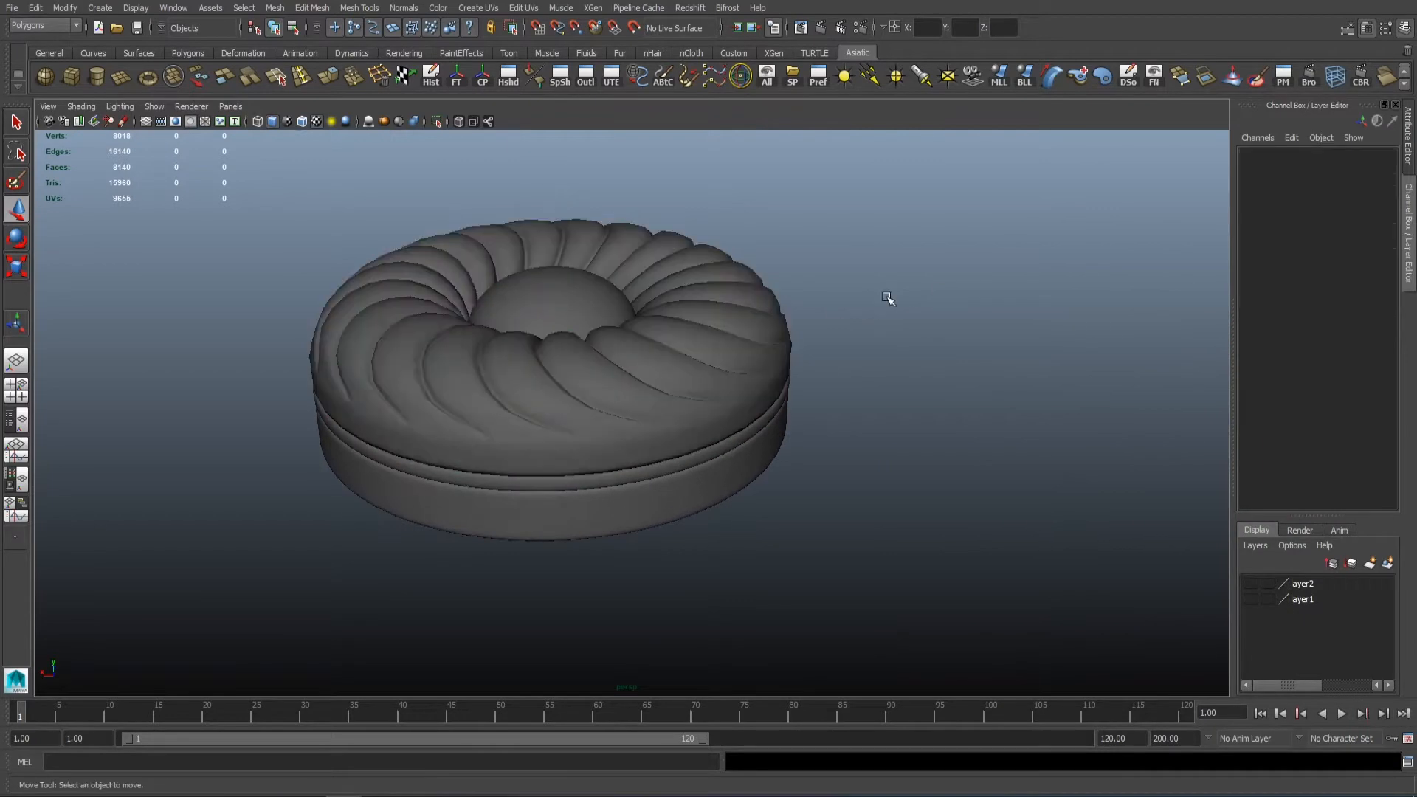
Step: Export all biscuit parts as the OBJ file "Biscuit for zbrush" in the project's assets folder, and save the scene
{"action": "left_click_drag", "start_coordinate": [196, 267], "coordinate": [357, 322]}
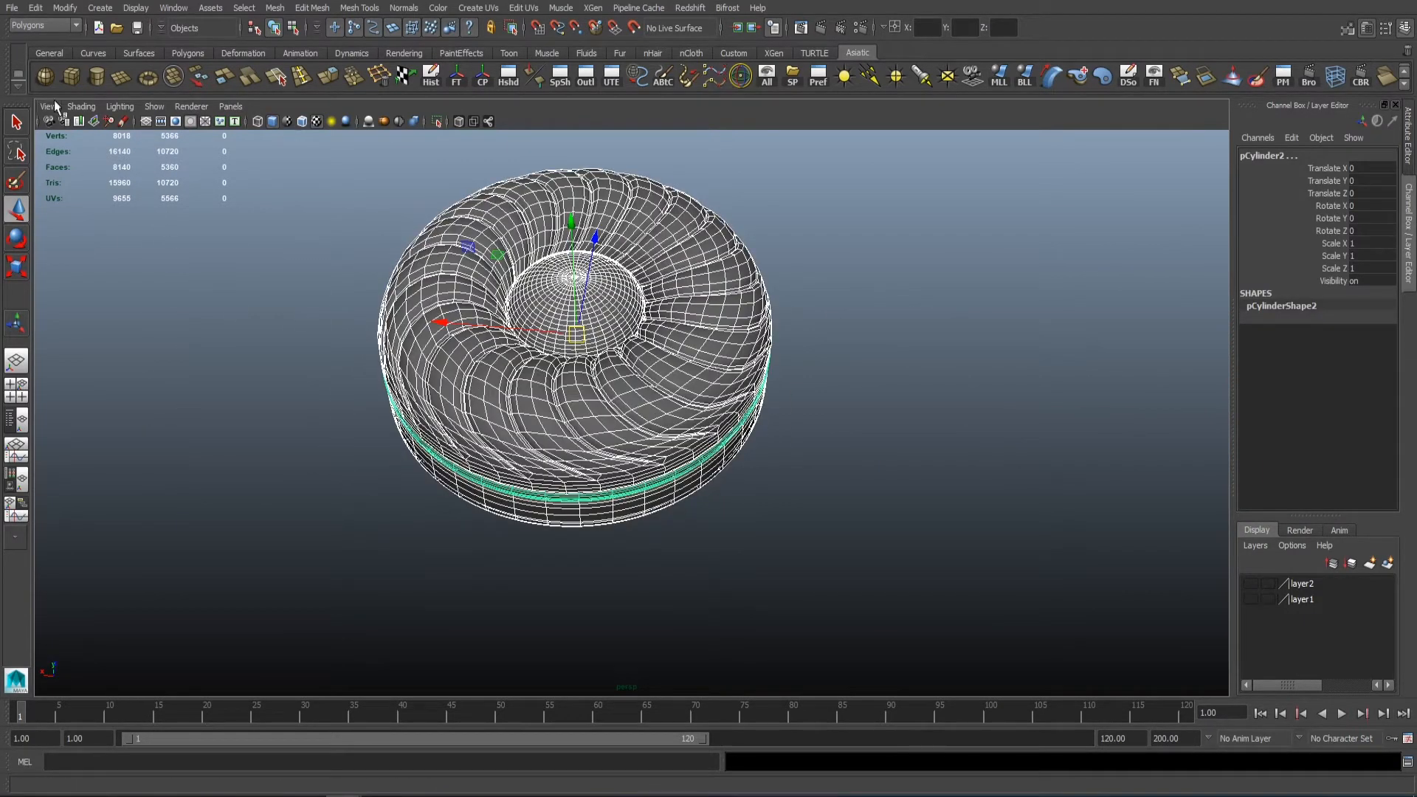
{"action": "left_click", "coordinate": [11, 7]}
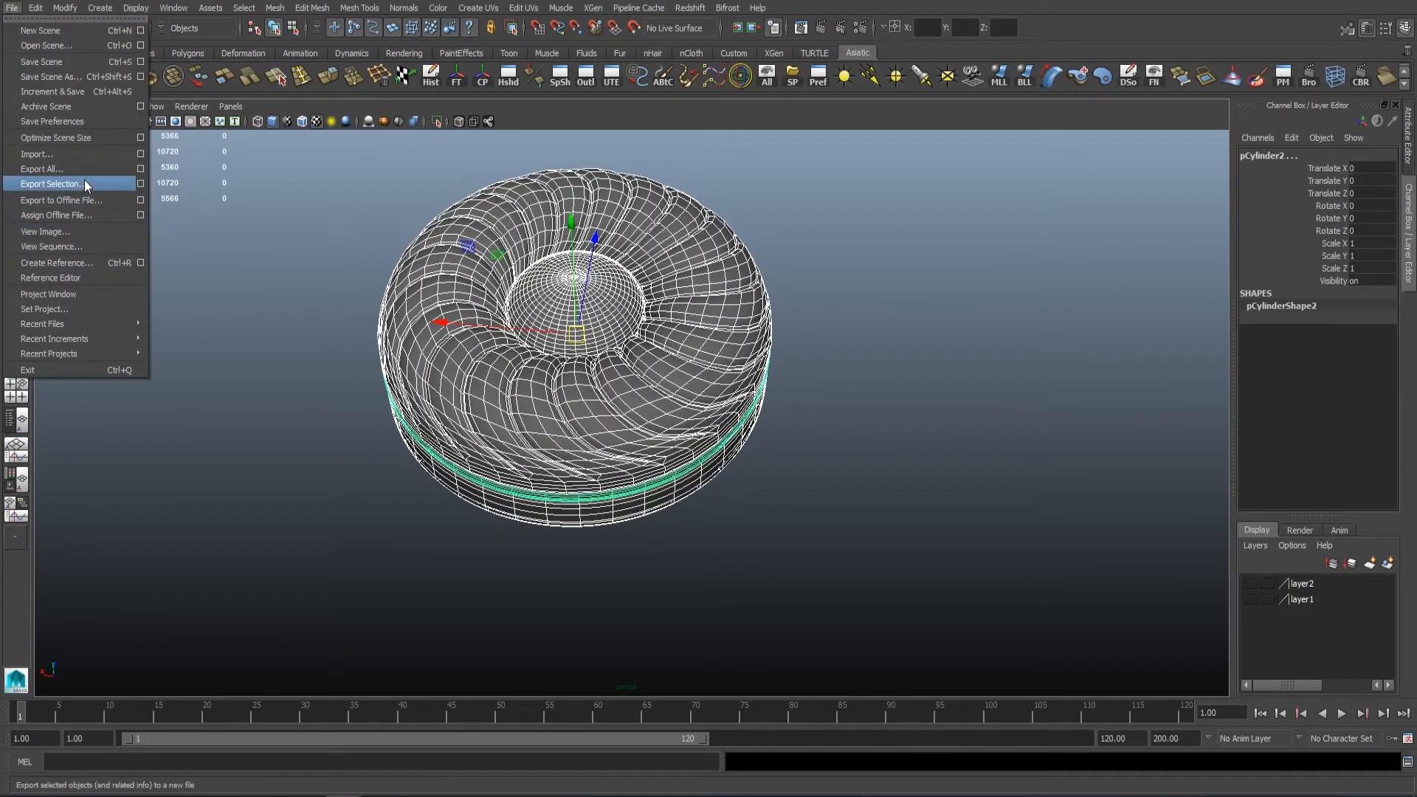
{"action": "left_click", "coordinate": [85, 185]}
{"action": "left_click", "coordinate": [382, 717]}
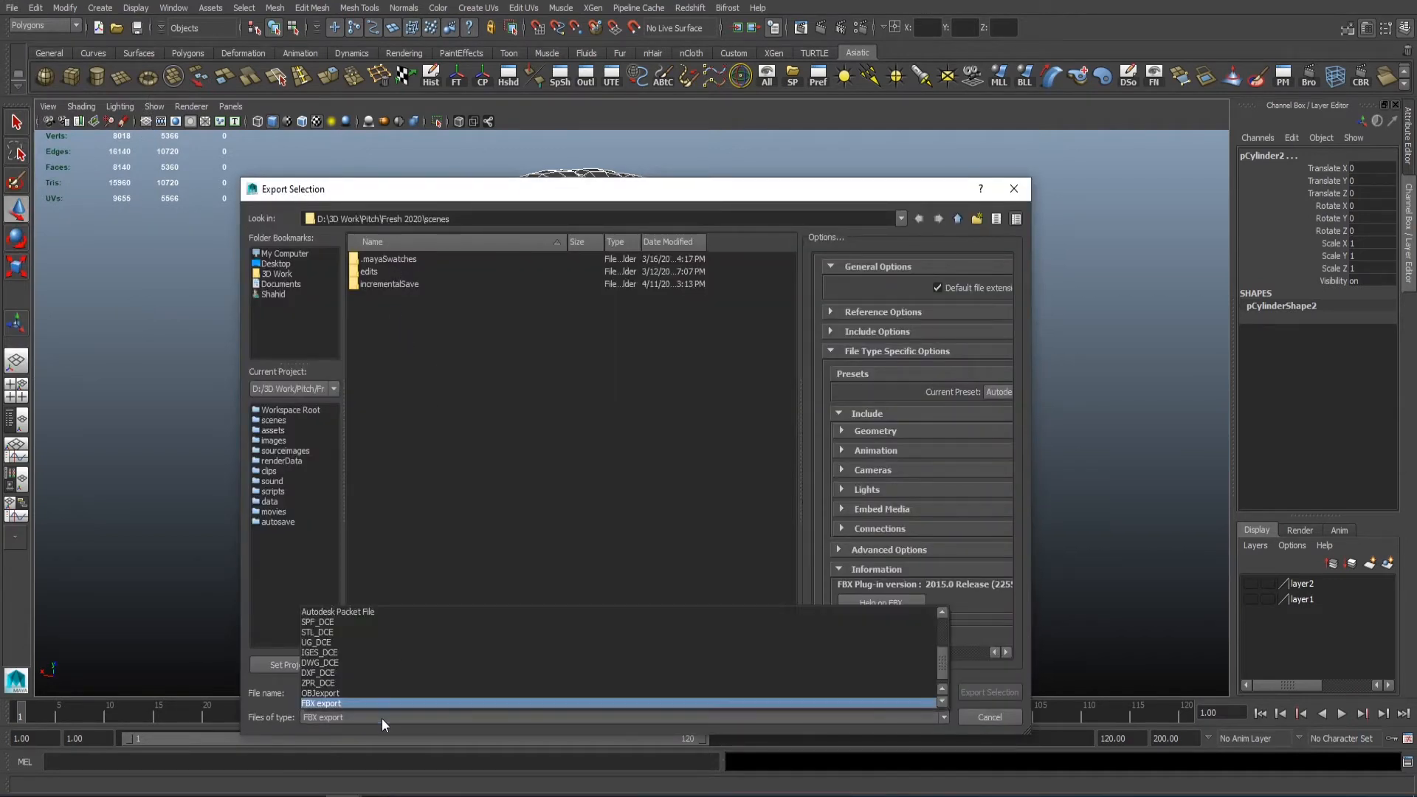
{"action": "left_click", "coordinate": [340, 692]}
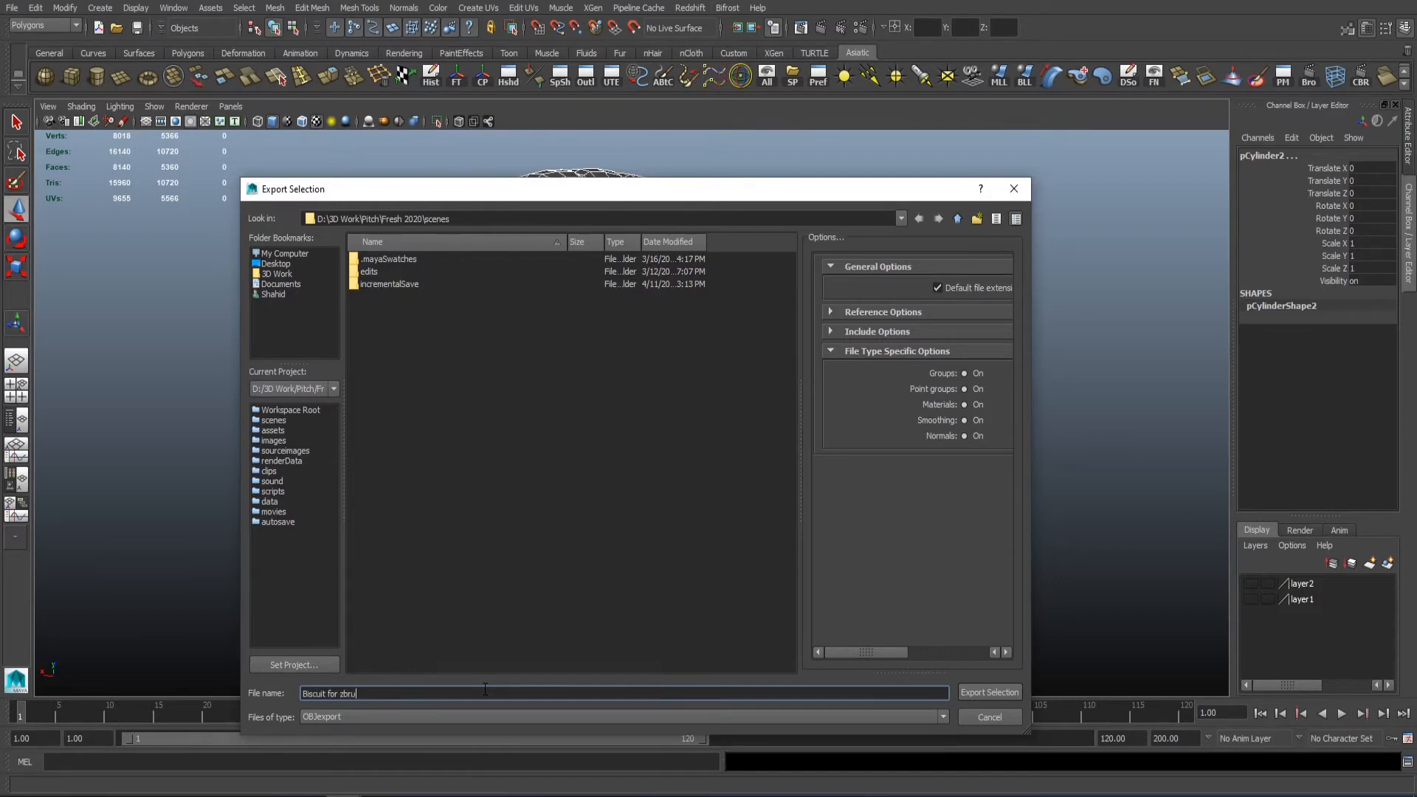
{"action": "left_click", "coordinate": [489, 486]}
{"action": "key", "text": "BackSpace"}
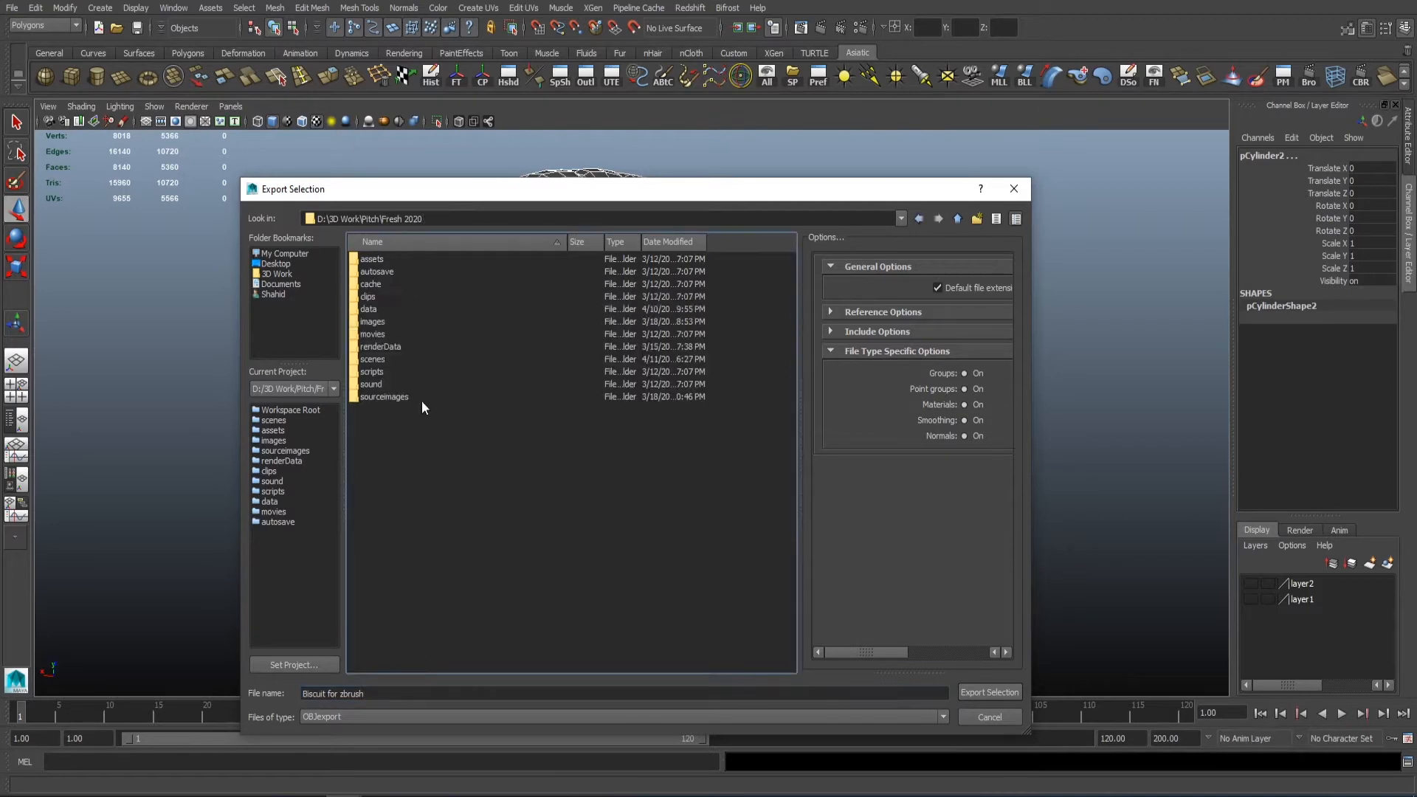
{"action": "double_click", "coordinate": [374, 259]}
{"action": "left_click", "coordinate": [988, 692]}
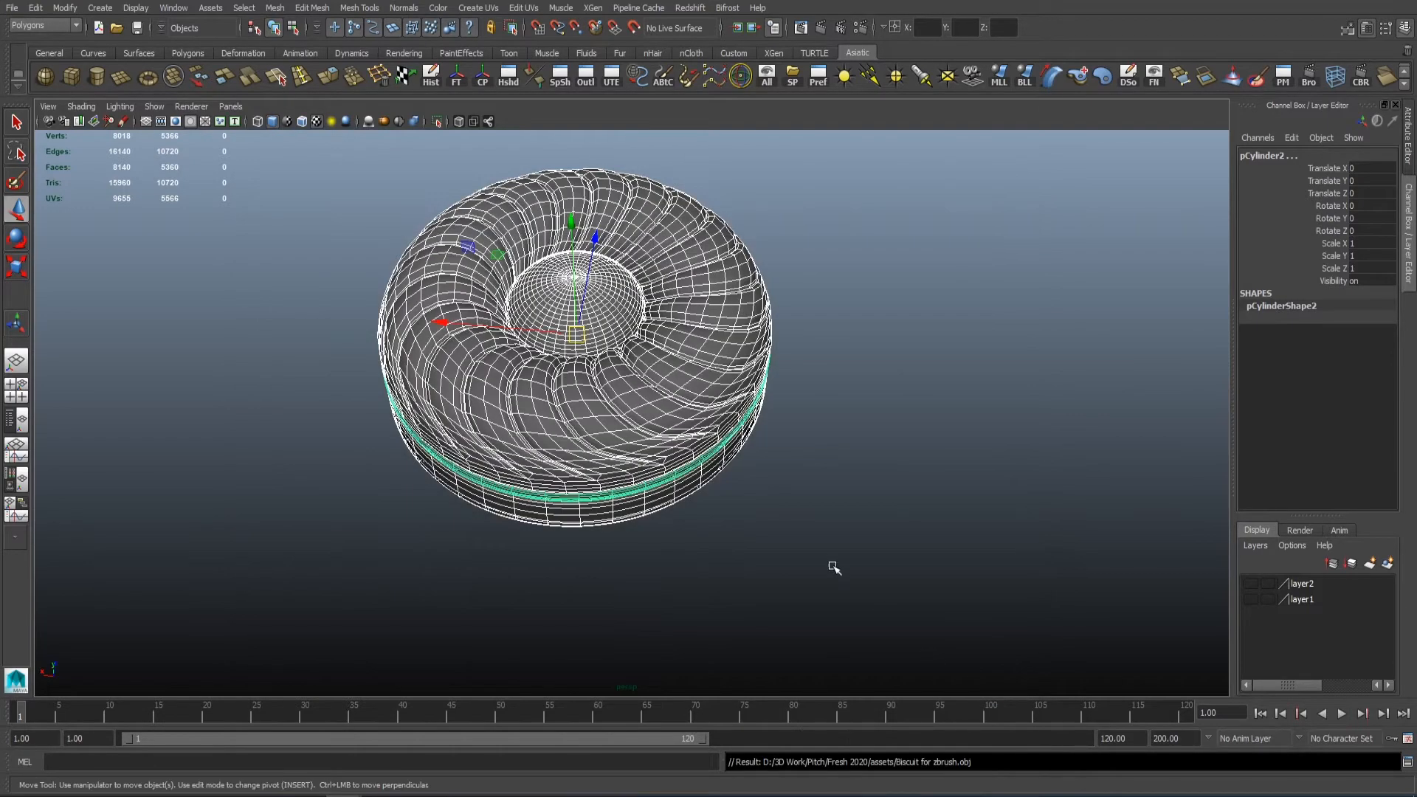
{"action": "left_click", "coordinate": [848, 560]}
{"action": "key", "text": "ctrl+s"}
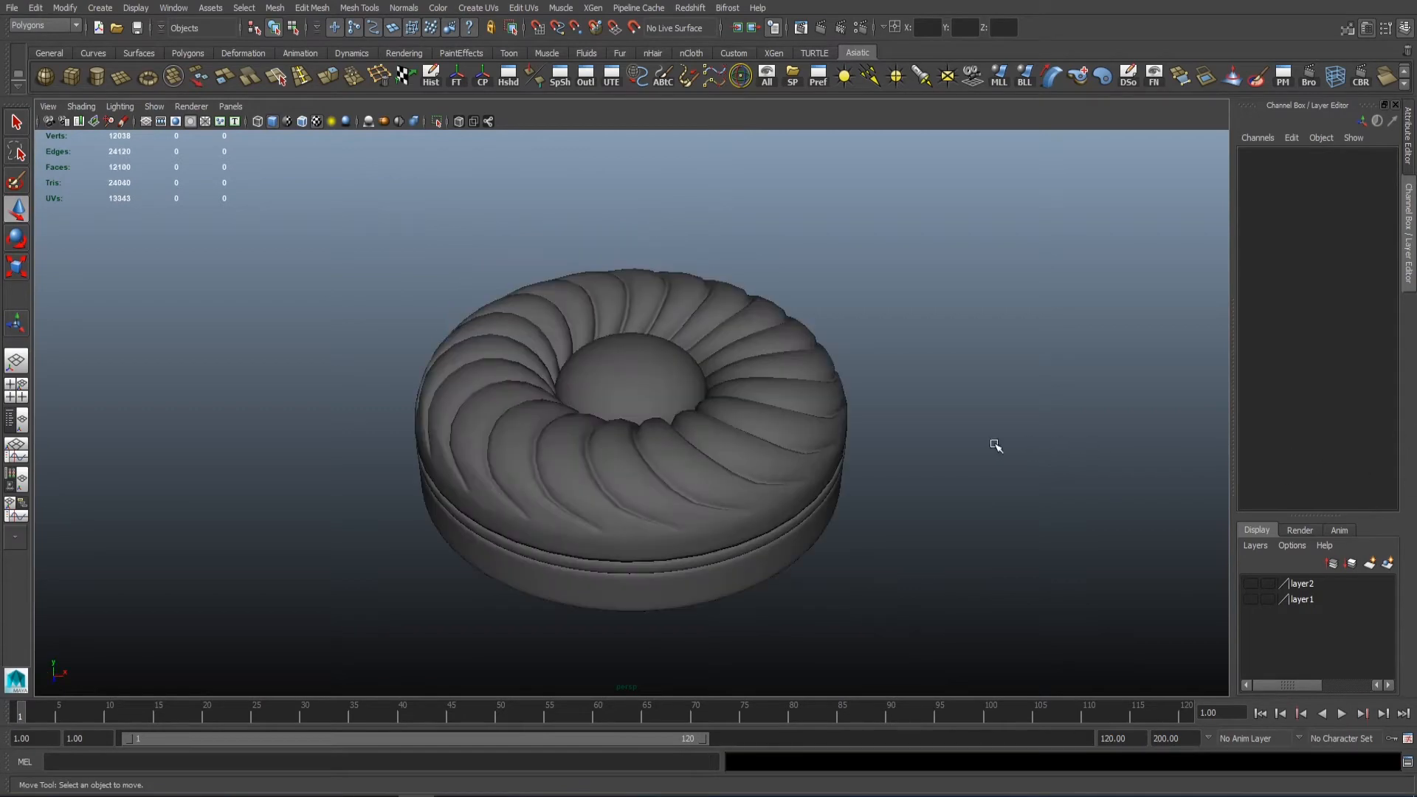
Step: Look over the biscuit in perspective and switch to a top view showing the whole model
{"action": "left_click_drag", "start_coordinate": [996, 445], "coordinate": [803, 542], "text": "alt"}
{"action": "left_click", "coordinate": [793, 470]}
{"action": "right_click_drag", "start_coordinate": [803, 543], "coordinate": [795, 461], "text": "alt"}
{"action": "left_click", "coordinate": [856, 447]}
{"action": "left_click_drag", "start_coordinate": [719, 434], "coordinate": [717, 471], "text": "alt"}
{"action": "left_click", "coordinate": [754, 505]}
{"action": "key", "text": "space"}
{"action": "key", "text": "space"}
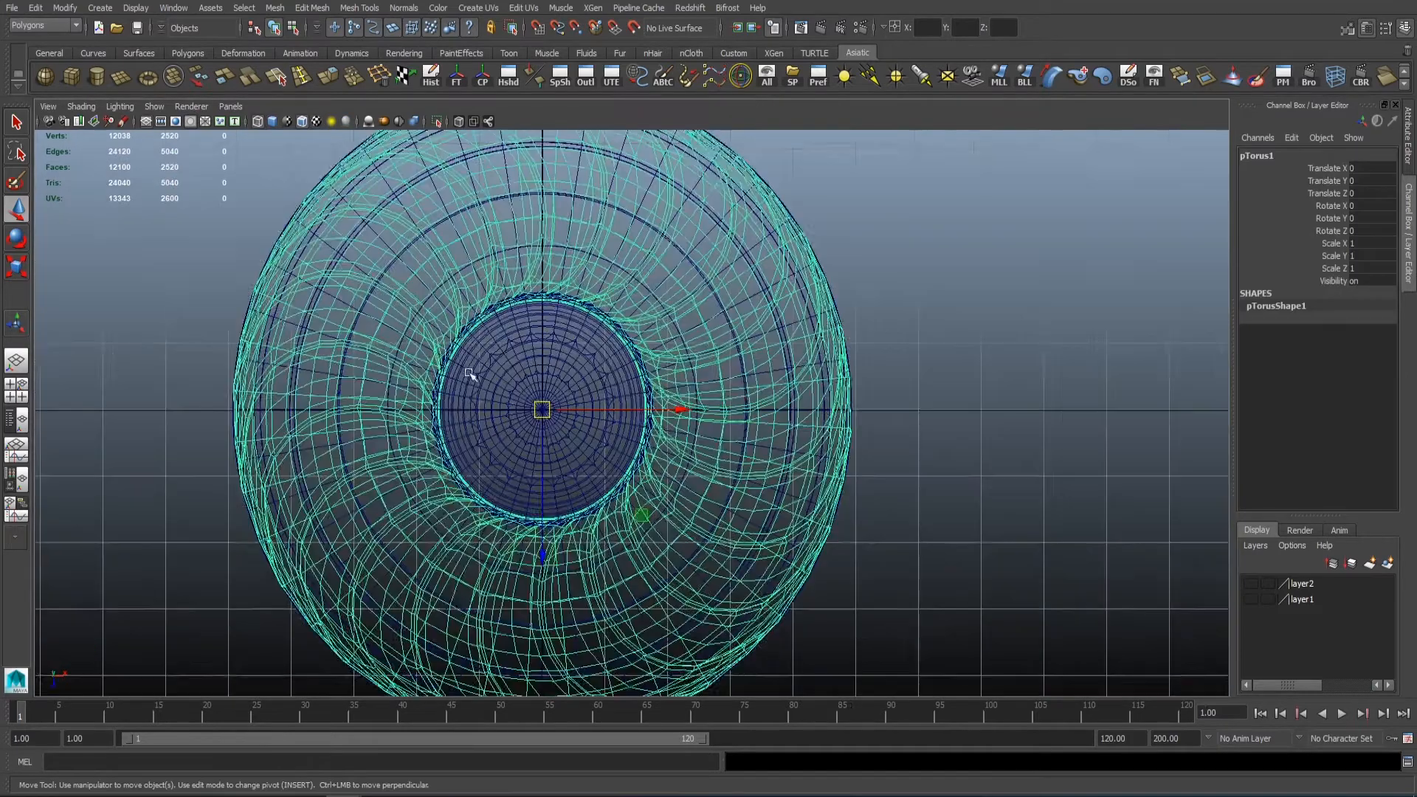
{"action": "right_click_drag", "start_coordinate": [468, 373], "coordinate": [413, 350], "text": "alt"}
{"action": "left_click", "coordinate": [822, 367]}
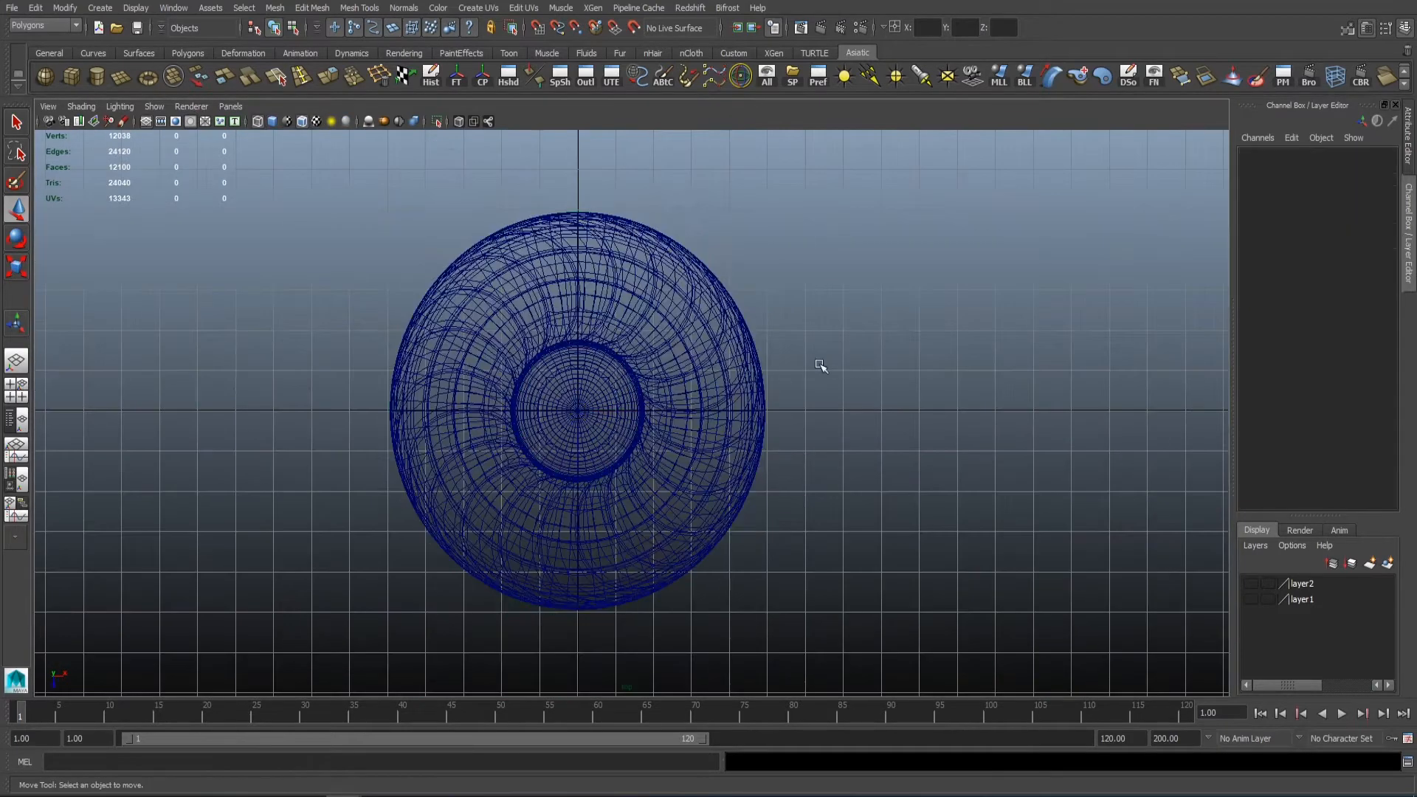
Step: Create a polygon plane at the origin, scale it uniformly to 5.341, and return to perspective for a side view
{"action": "left_click", "coordinate": [121, 80]}
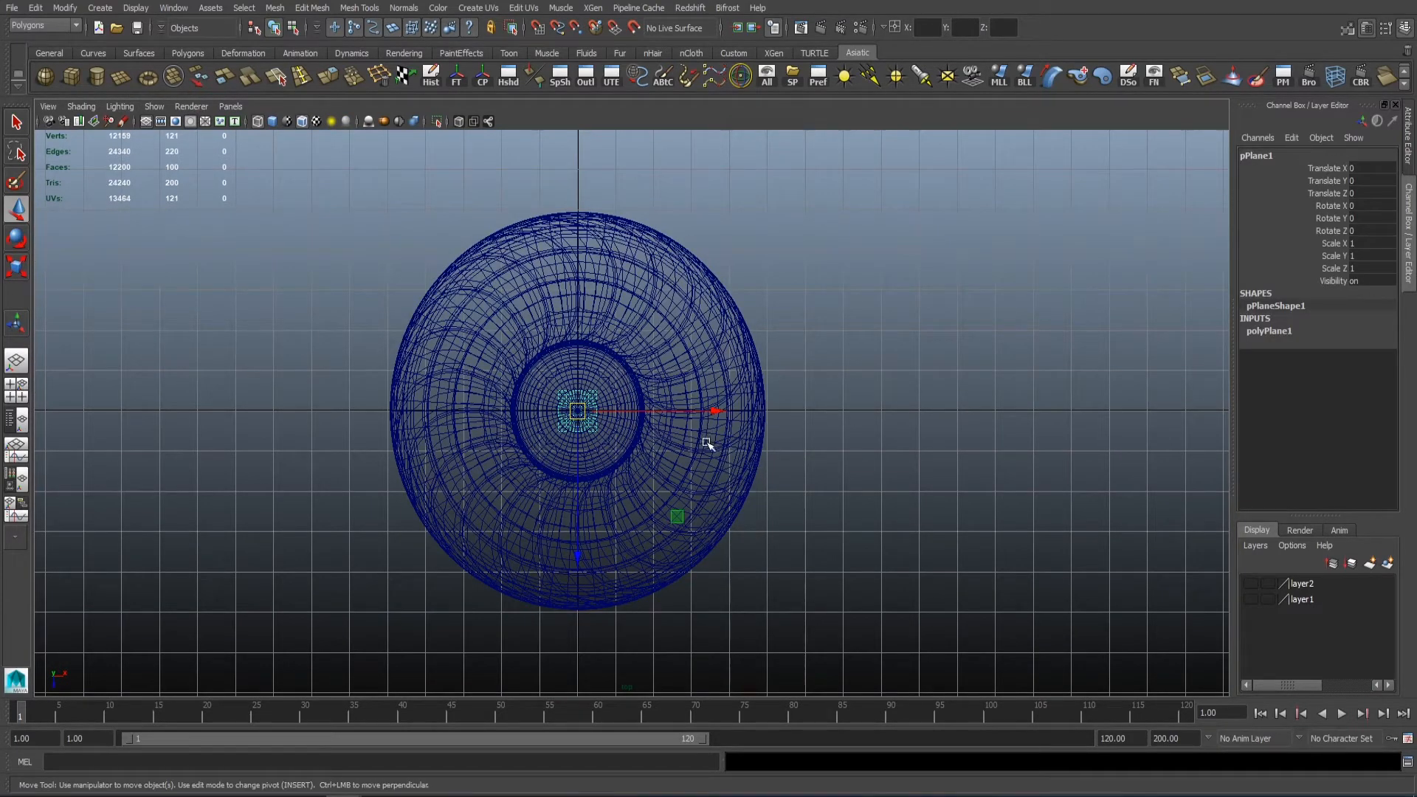
{"action": "key", "text": "r"}
{"action": "middle_click_drag", "start_coordinate": [706, 446], "coordinate": [838, 494]}
{"action": "key", "text": "space"}
{"action": "key", "text": "space"}
{"action": "left_click_drag", "start_coordinate": [616, 436], "coordinate": [605, 335], "text": "alt"}
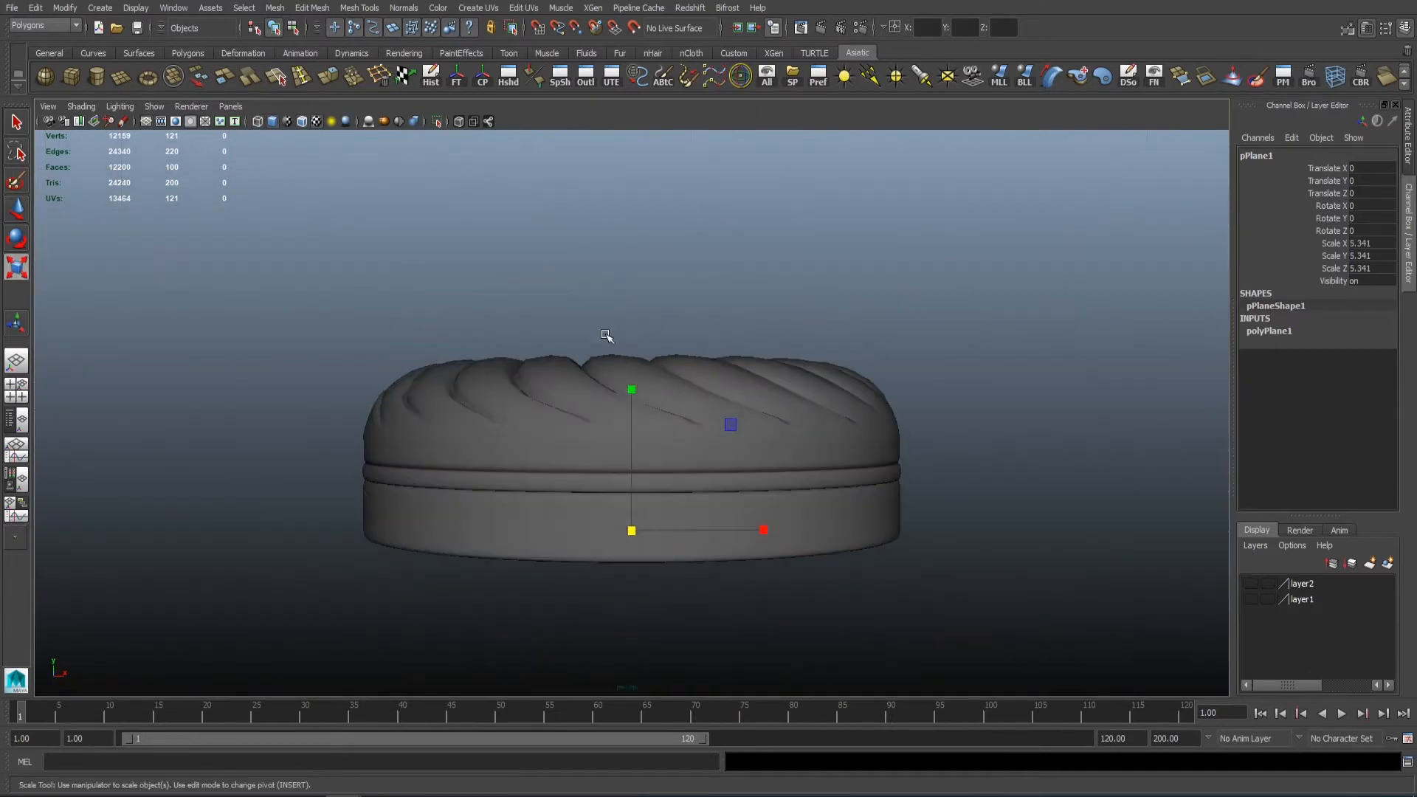
Step: Raise the plane to Y 3.293 and stand it upright with a Z rotation of 90
{"action": "left_click_drag", "start_coordinate": [644, 277], "coordinate": [645, 166]}
{"action": "left_click_drag", "start_coordinate": [671, 238], "coordinate": [660, 402], "text": "alt"}
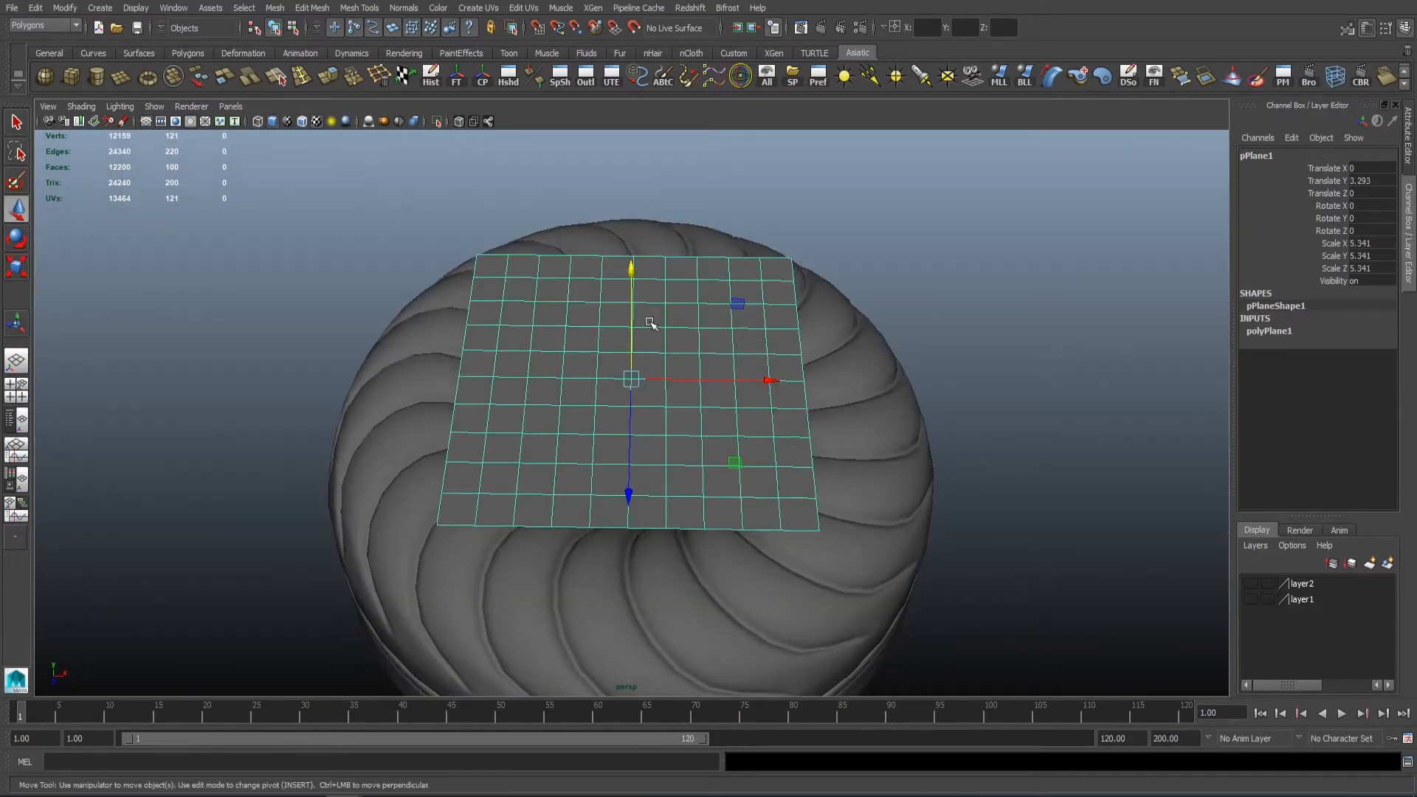
{"action": "left_click_drag", "start_coordinate": [620, 552], "coordinate": [680, 436], "text": "alt"}
{"action": "key", "text": "e"}
{"action": "left_click_drag", "start_coordinate": [704, 282], "coordinate": [1260, 231]}
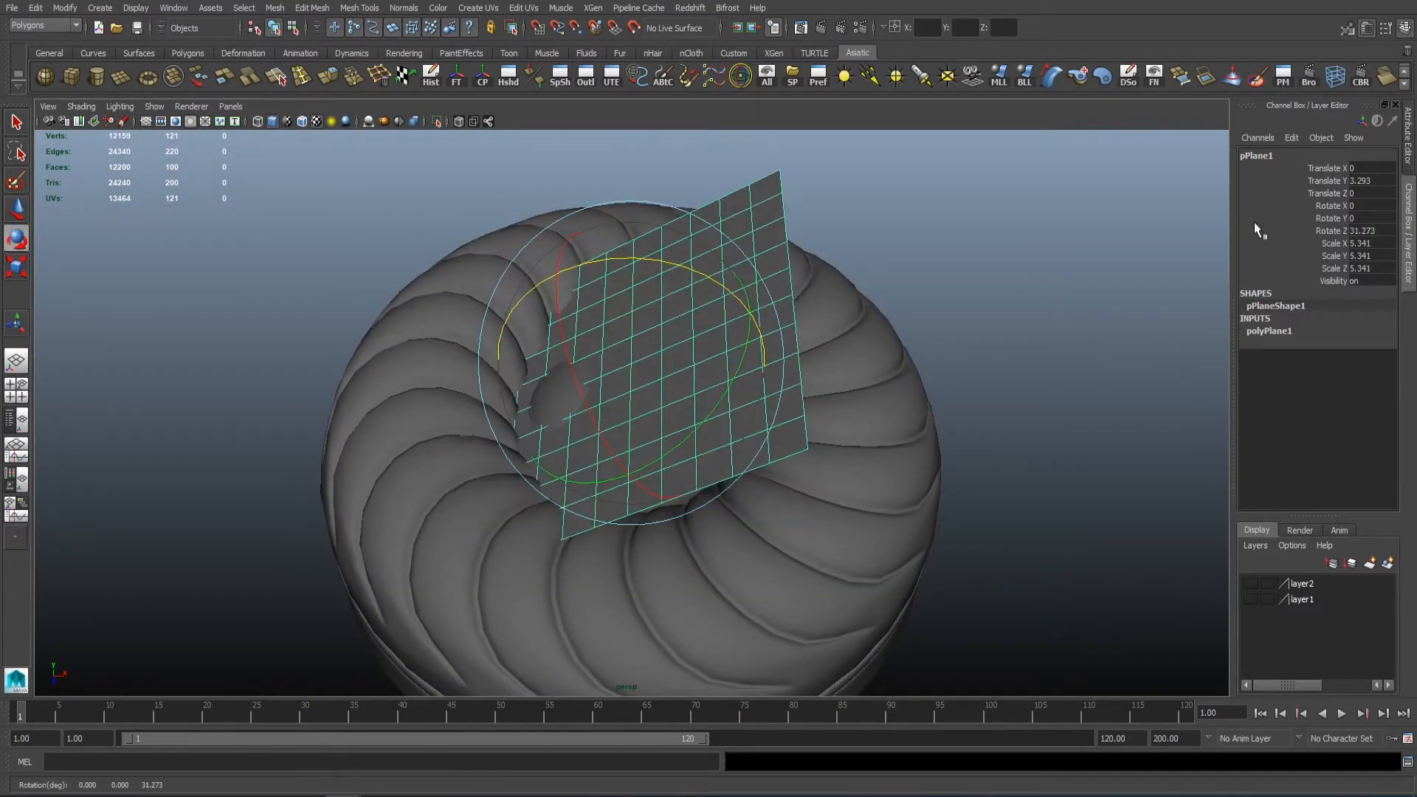
{"action": "type", "text": "90"}
{"action": "key", "text": "Return"}
Step: Widen the upright plane across the biscuit to a Z scale of 11.156
{"action": "scroll", "coordinate": [443, 506], "scroll_direction": "down", "scroll_amount": 5}
{"action": "left_click_drag", "start_coordinate": [443, 506], "coordinate": [673, 443], "text": "alt"}
{"action": "key", "text": "r"}
{"action": "left_click_drag", "start_coordinate": [762, 389], "coordinate": [915, 404]}
{"action": "left_click_drag", "start_coordinate": [738, 428], "coordinate": [686, 386], "text": "alt"}
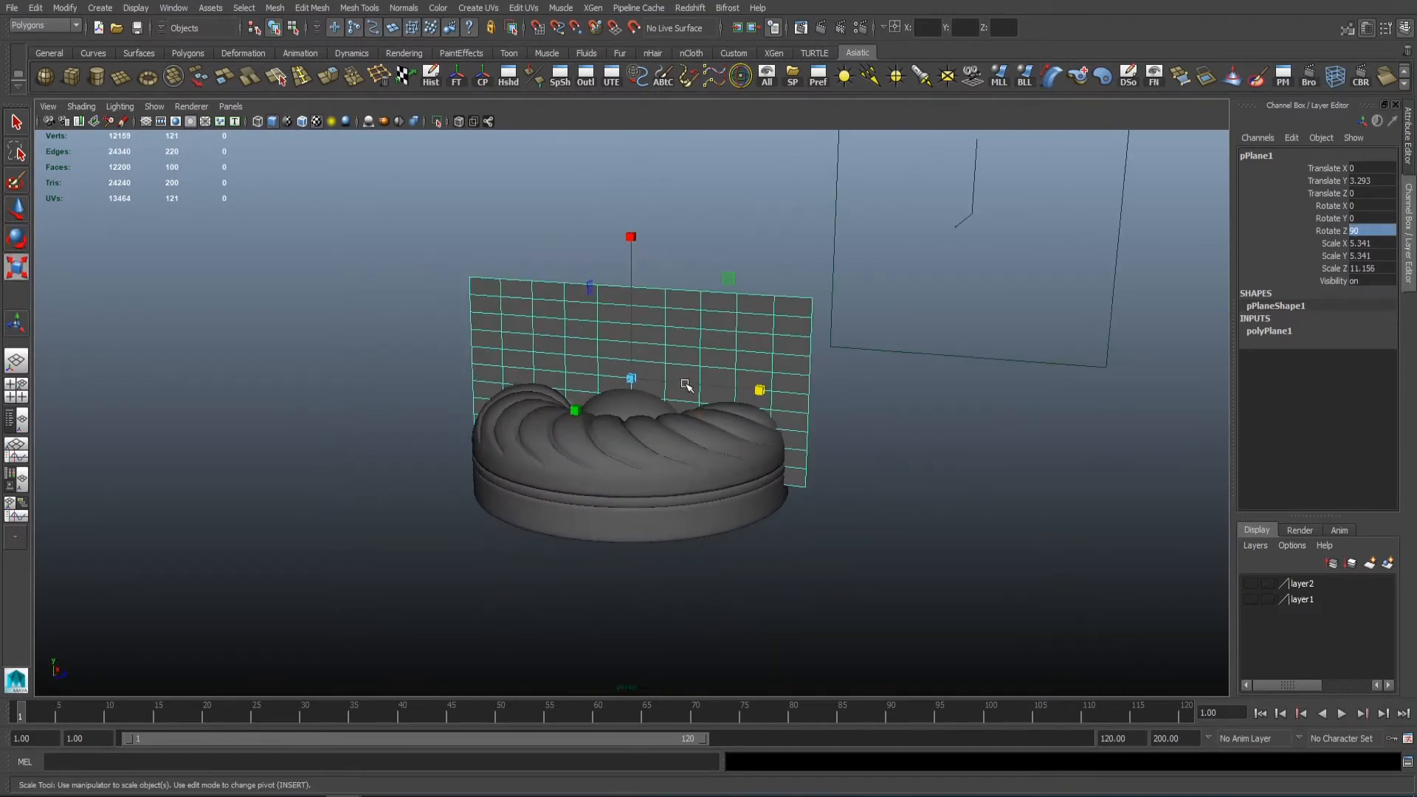
Step: Increase the plane's X scale to 9.056 and lower it to Y 1.827 so it passes through the whole biscuit
{"action": "middle_click_drag", "start_coordinate": [686, 386], "coordinate": [690, 408], "text": "alt"}
{"action": "key", "text": "e"}
{"action": "key", "text": "w"}
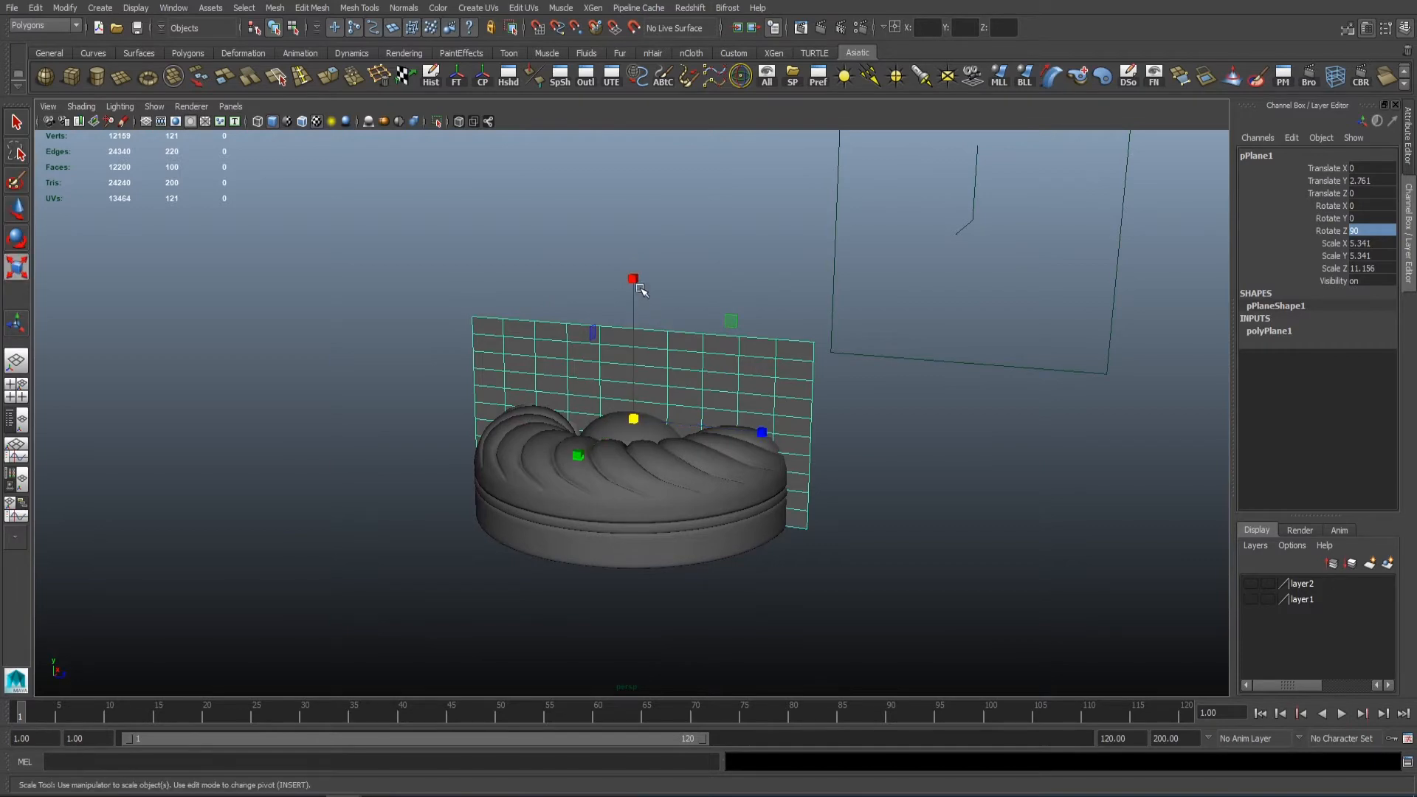
{"action": "left_click_drag", "start_coordinate": [634, 280], "coordinate": [639, 182]}
{"action": "left_click_drag", "start_coordinate": [707, 417], "coordinate": [667, 429], "text": "alt"}
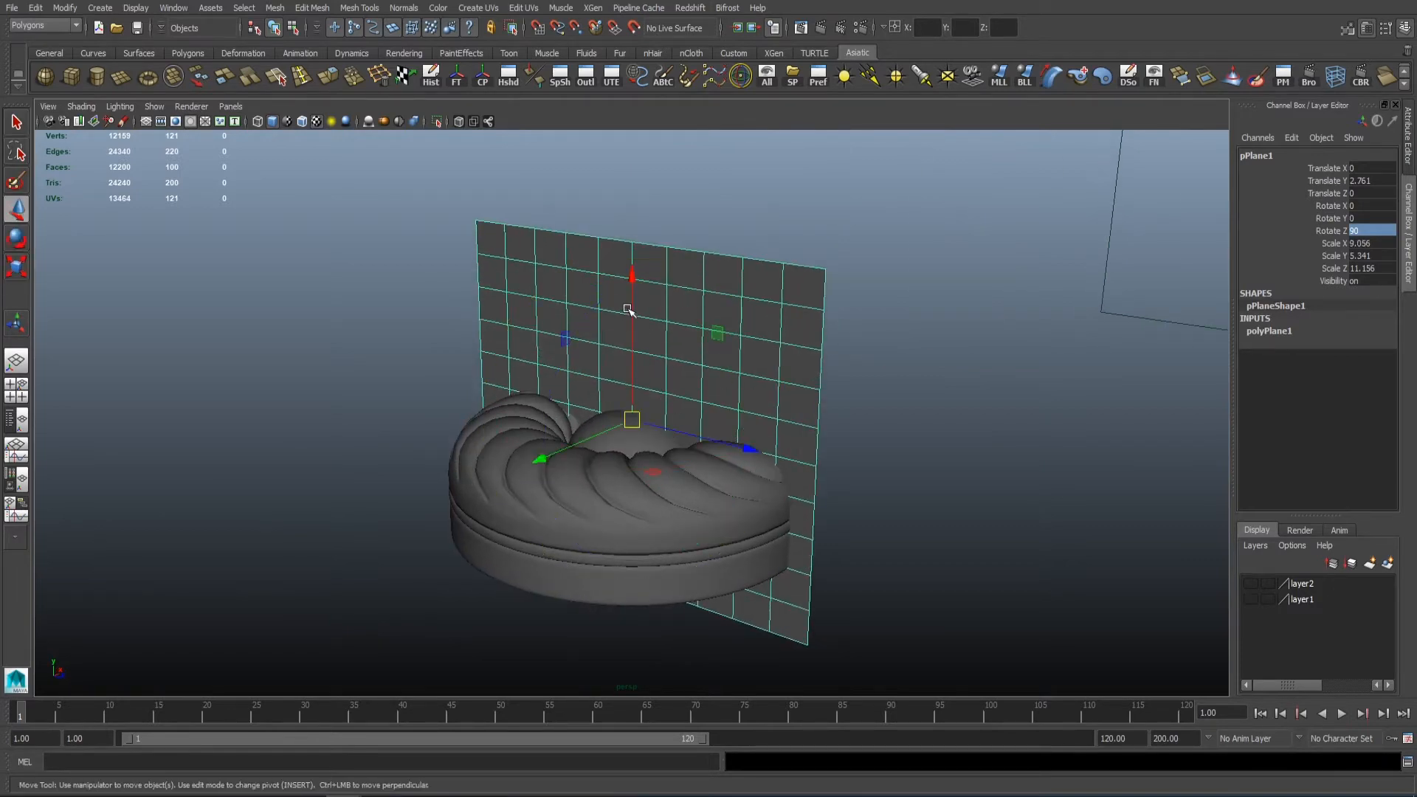
{"action": "left_click_drag", "start_coordinate": [627, 309], "coordinate": [716, 395]}
{"action": "left_click_drag", "start_coordinate": [856, 307], "coordinate": [735, 333], "text": "alt"}
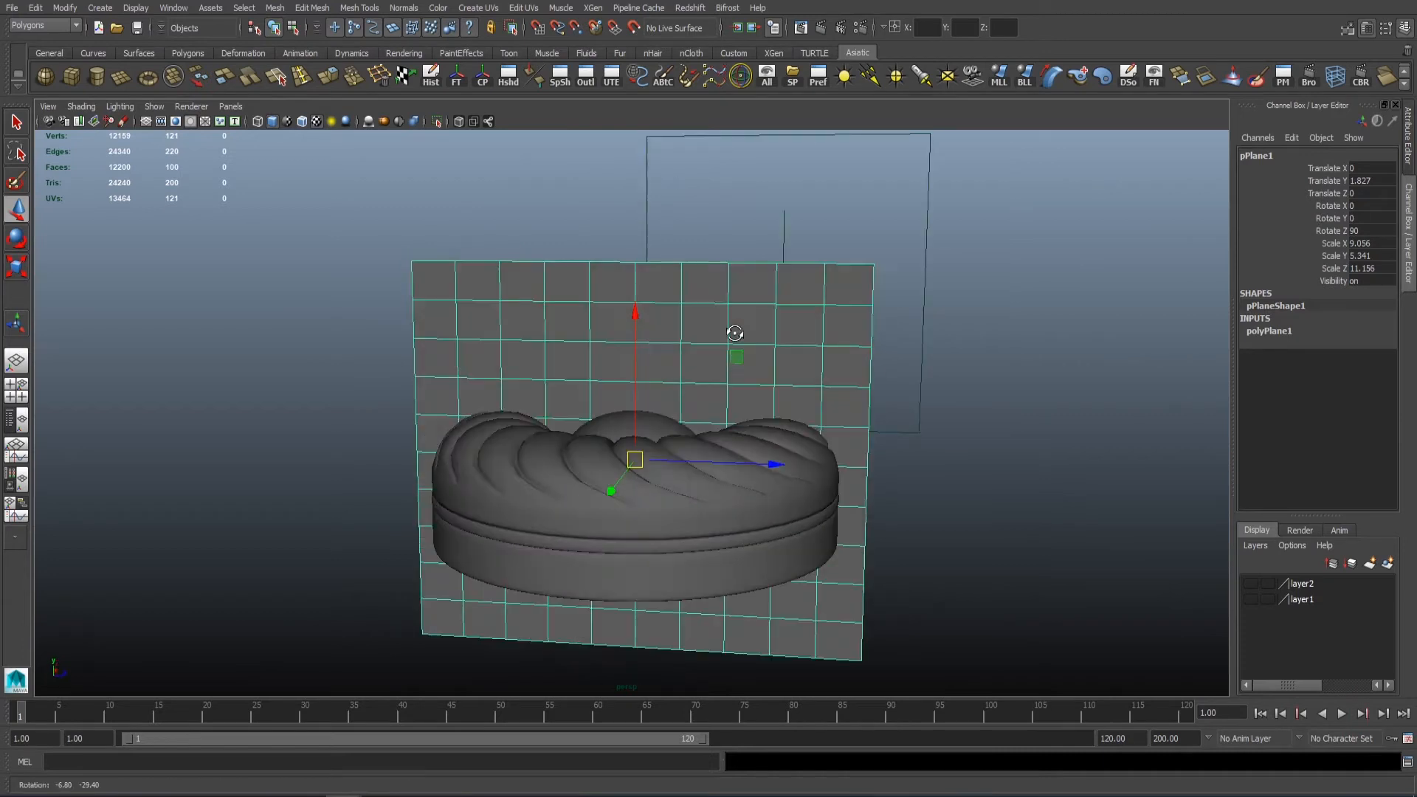
Step: Set the plane's subdivisions width to 1 and increase its subdivisions height for more vertical strips
{"action": "left_click", "coordinate": [1269, 330]}
{"action": "left_click", "coordinate": [1313, 381]}
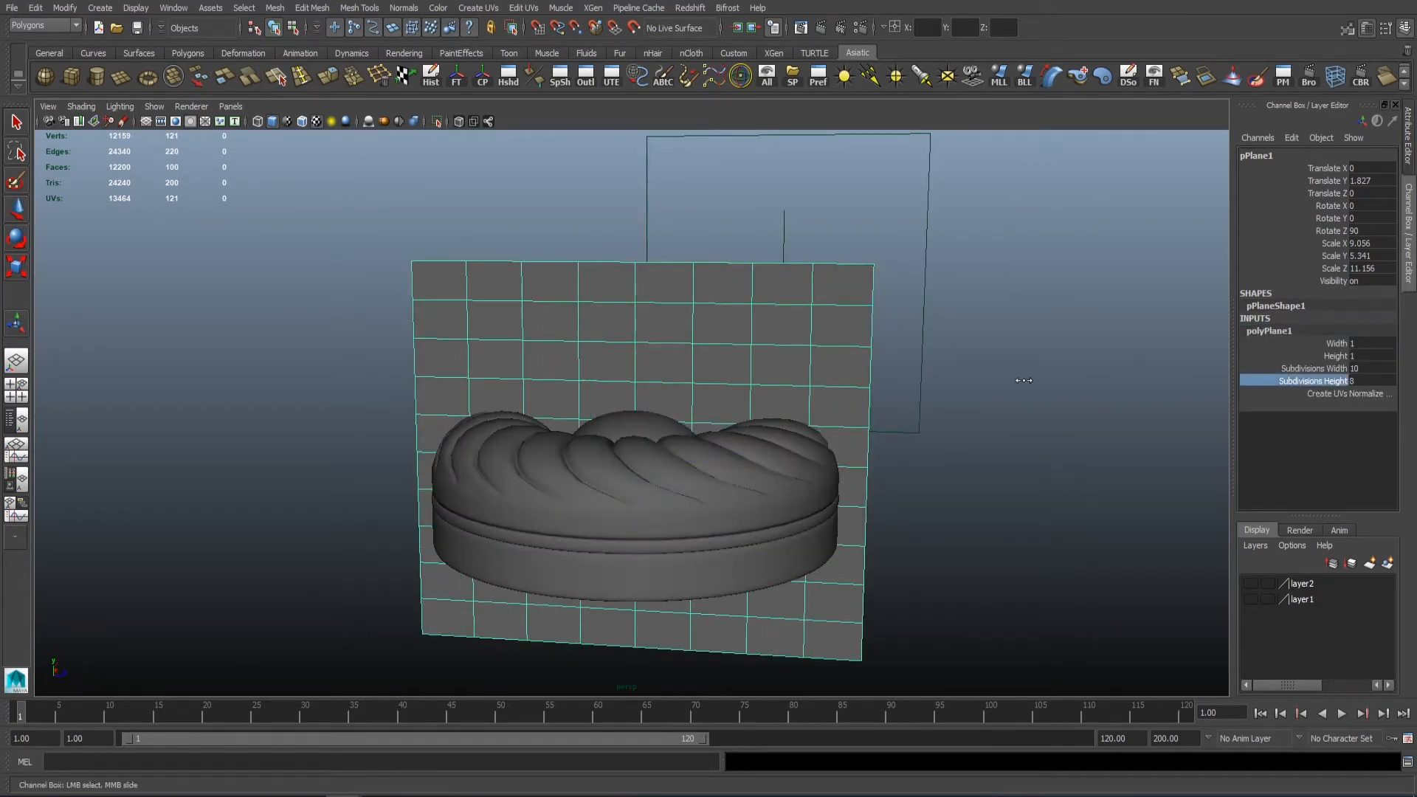
{"action": "left_click_drag", "start_coordinate": [637, 387], "coordinate": [950, 391], "text": "alt"}
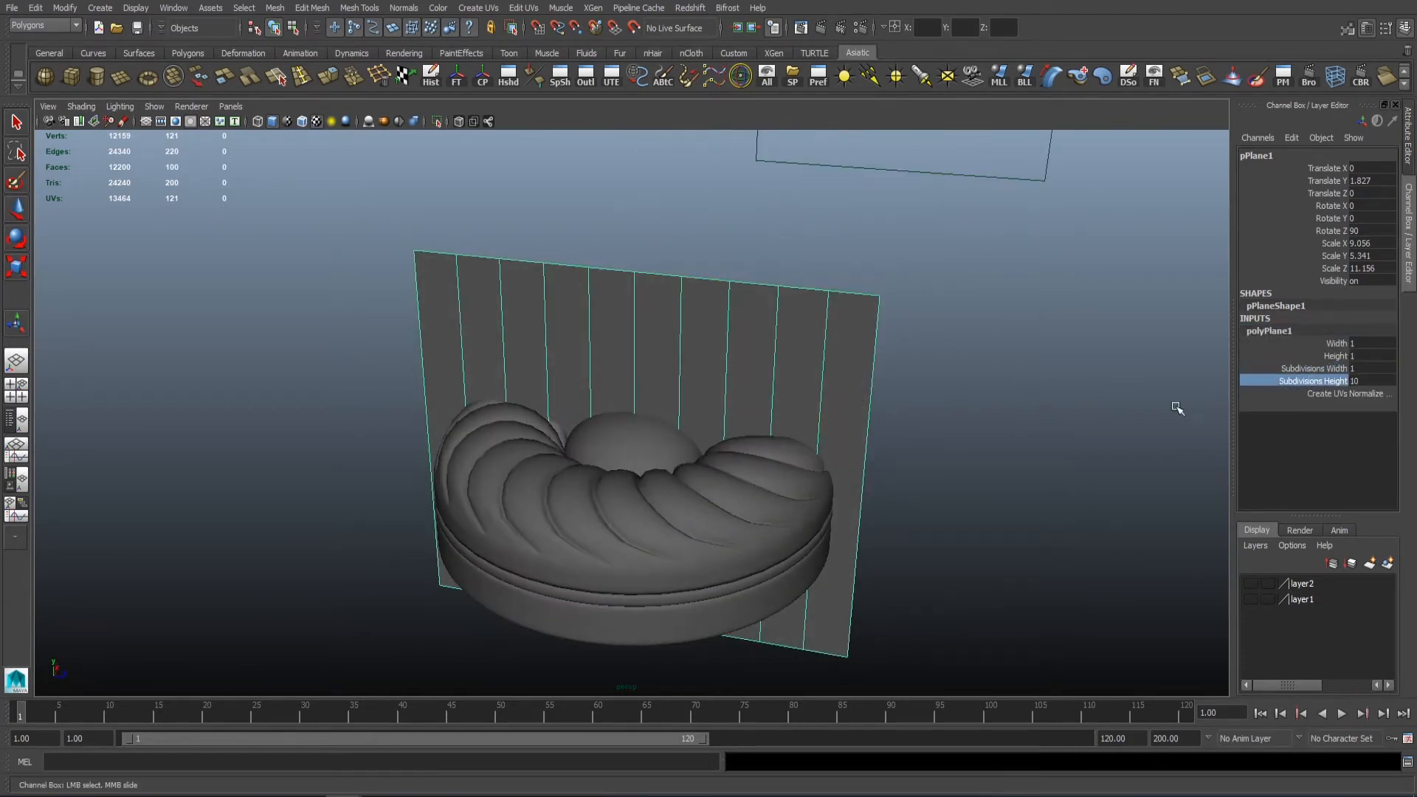
{"action": "middle_click_drag", "start_coordinate": [1028, 412], "coordinate": [1057, 412]}
{"action": "left_click_drag", "start_coordinate": [598, 350], "coordinate": [674, 420], "text": "alt"}
{"action": "key", "text": "w"}
{"action": "left_click", "coordinate": [689, 354]}
{"action": "left_click", "coordinate": [689, 354]}
Step: Compare the plane in the orthographic and perspective views and set its subdivisions height to 30
{"action": "key", "text": "space"}
{"action": "key", "text": "space"}
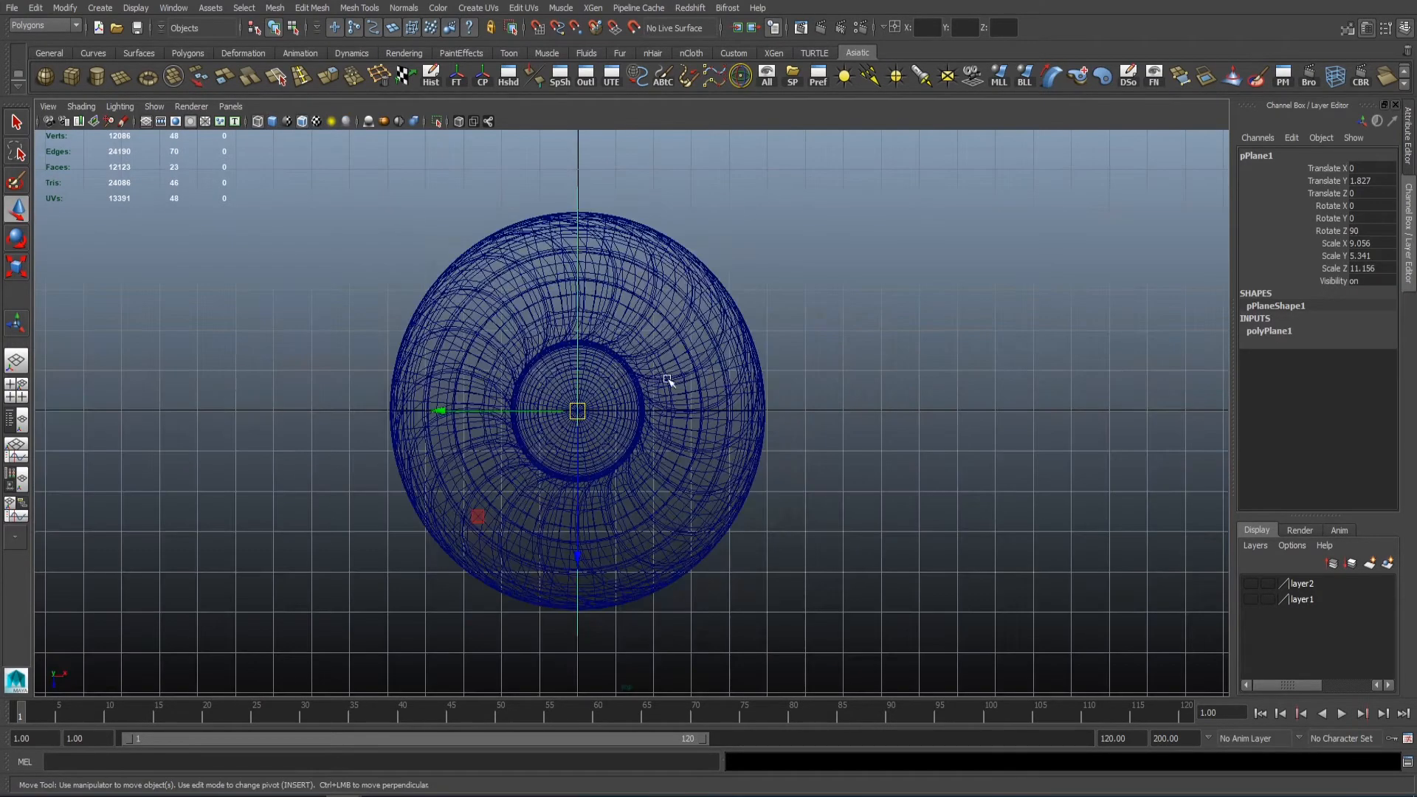
{"action": "key", "text": "space"}
{"action": "key", "text": "space"}
{"action": "key", "text": "space"}
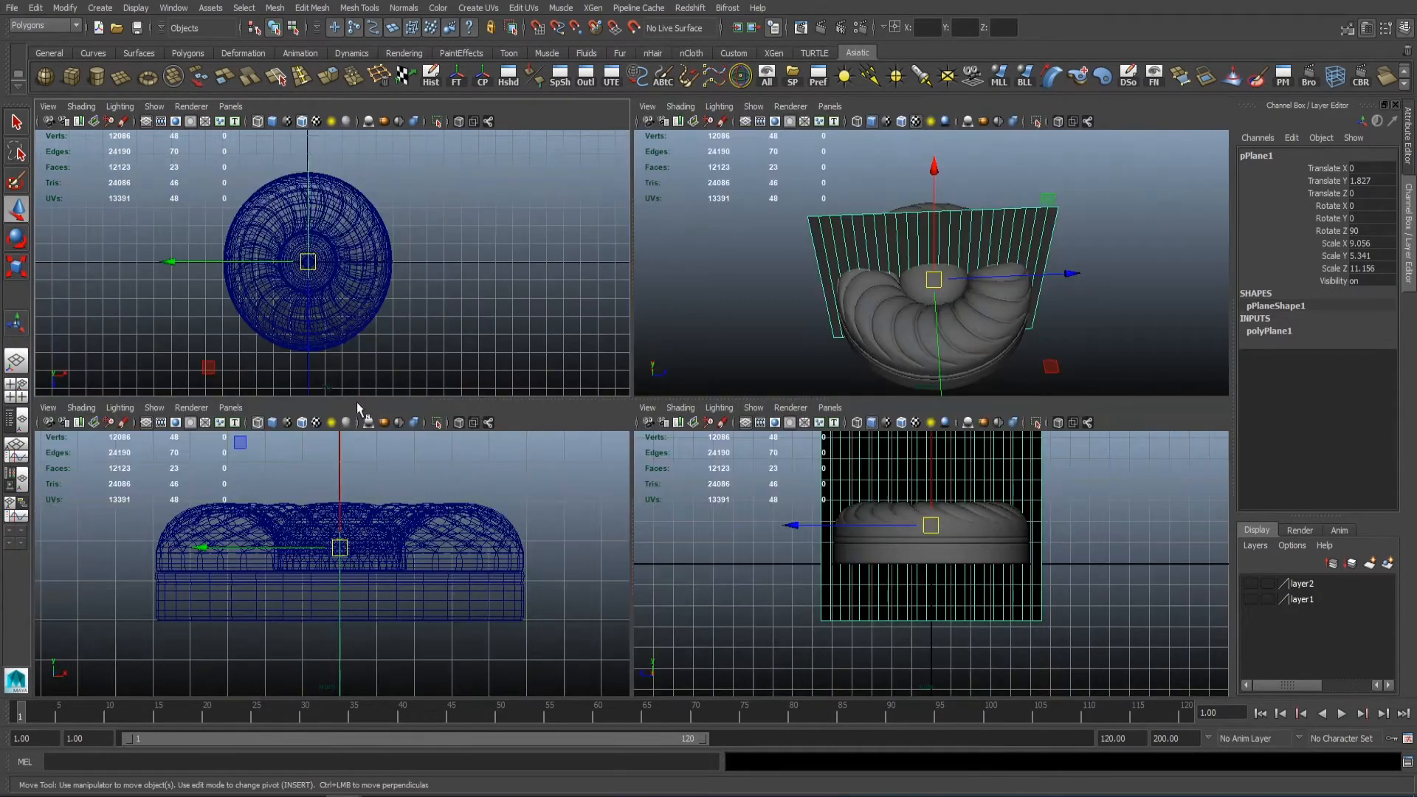
{"action": "key", "text": "space"}
{"action": "key", "text": "space"}
{"action": "key", "text": "space"}
{"action": "left_click_drag", "start_coordinate": [778, 408], "coordinate": [930, 386], "text": "alt"}
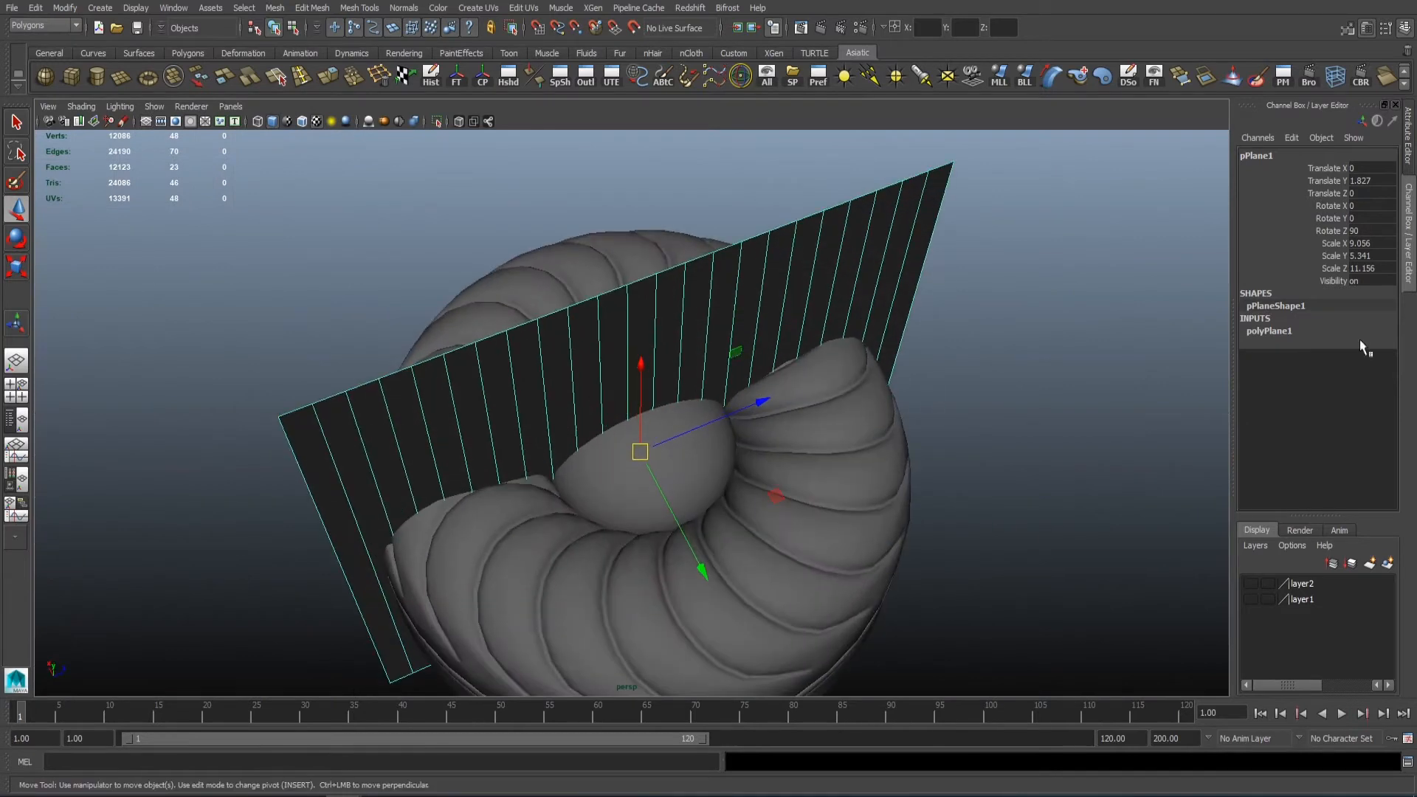
{"action": "left_click", "coordinate": [1270, 329]}
{"action": "left_click", "coordinate": [1328, 381]}
{"action": "type", "text": "30"}
{"action": "key", "text": "Return"}
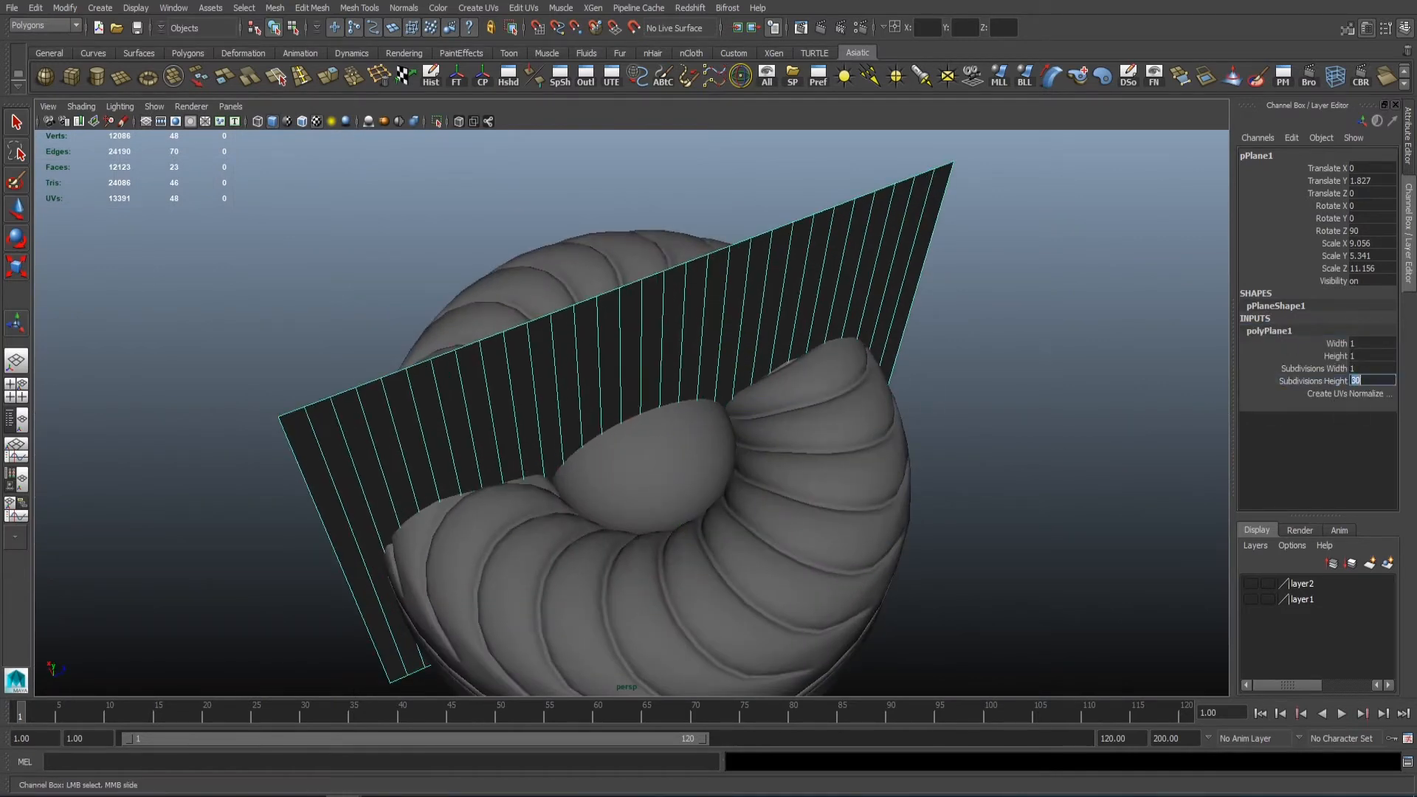
Step: Select spaced vertical edges along the plane and shift them sideways together to give it a zigzag profile
{"action": "left_click_drag", "start_coordinate": [538, 435], "coordinate": [599, 441], "text": "alt"}
{"action": "scroll", "coordinate": [591, 440], "scroll_direction": "up", "scroll_amount": 2}
{"action": "right_click_drag", "start_coordinate": [520, 458], "coordinate": [514, 424]}
{"action": "key", "text": "w"}
{"action": "left_click", "coordinate": [511, 423]}
{"action": "left_click", "coordinate": [559, 419], "text": "shift"}
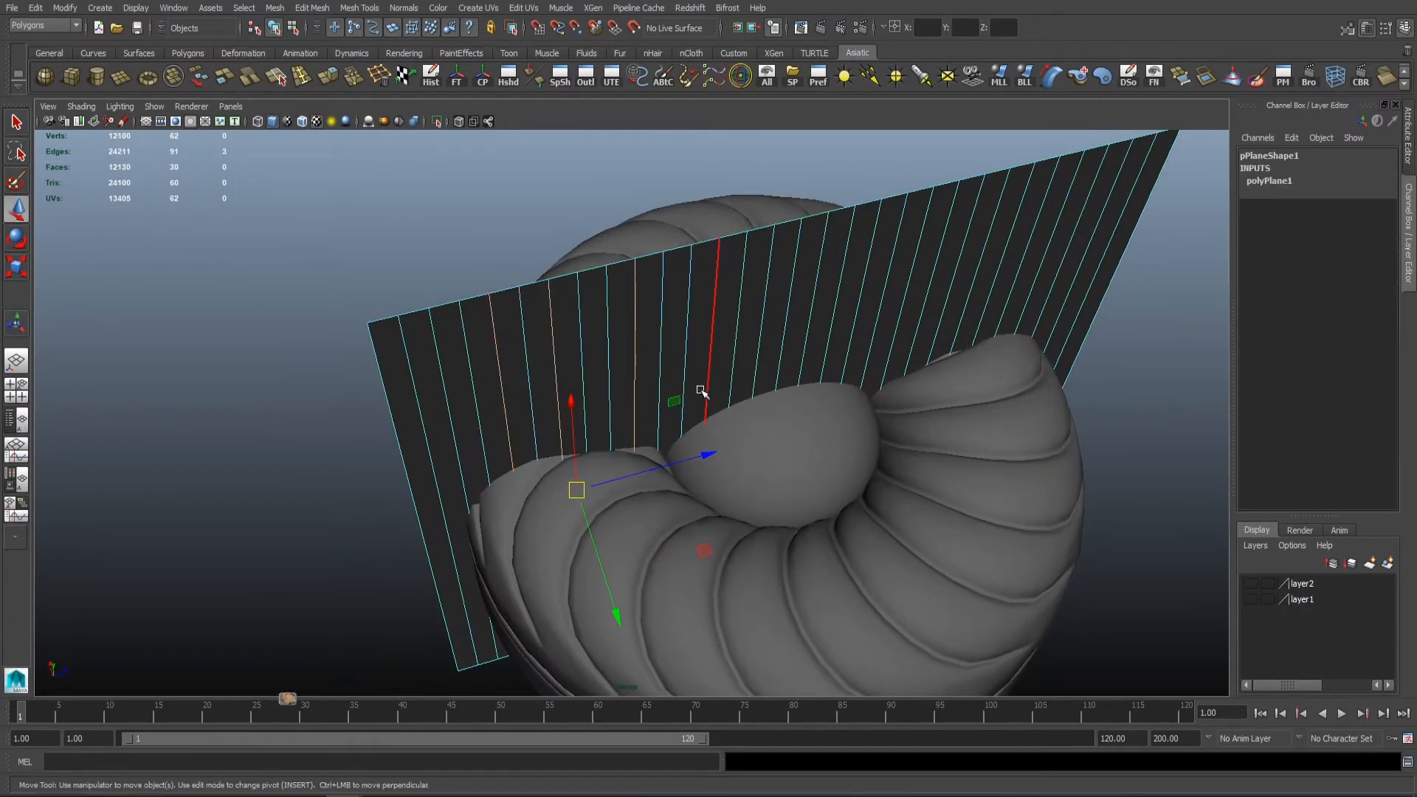
{"action": "left_click", "coordinate": [701, 391], "text": "shift"}
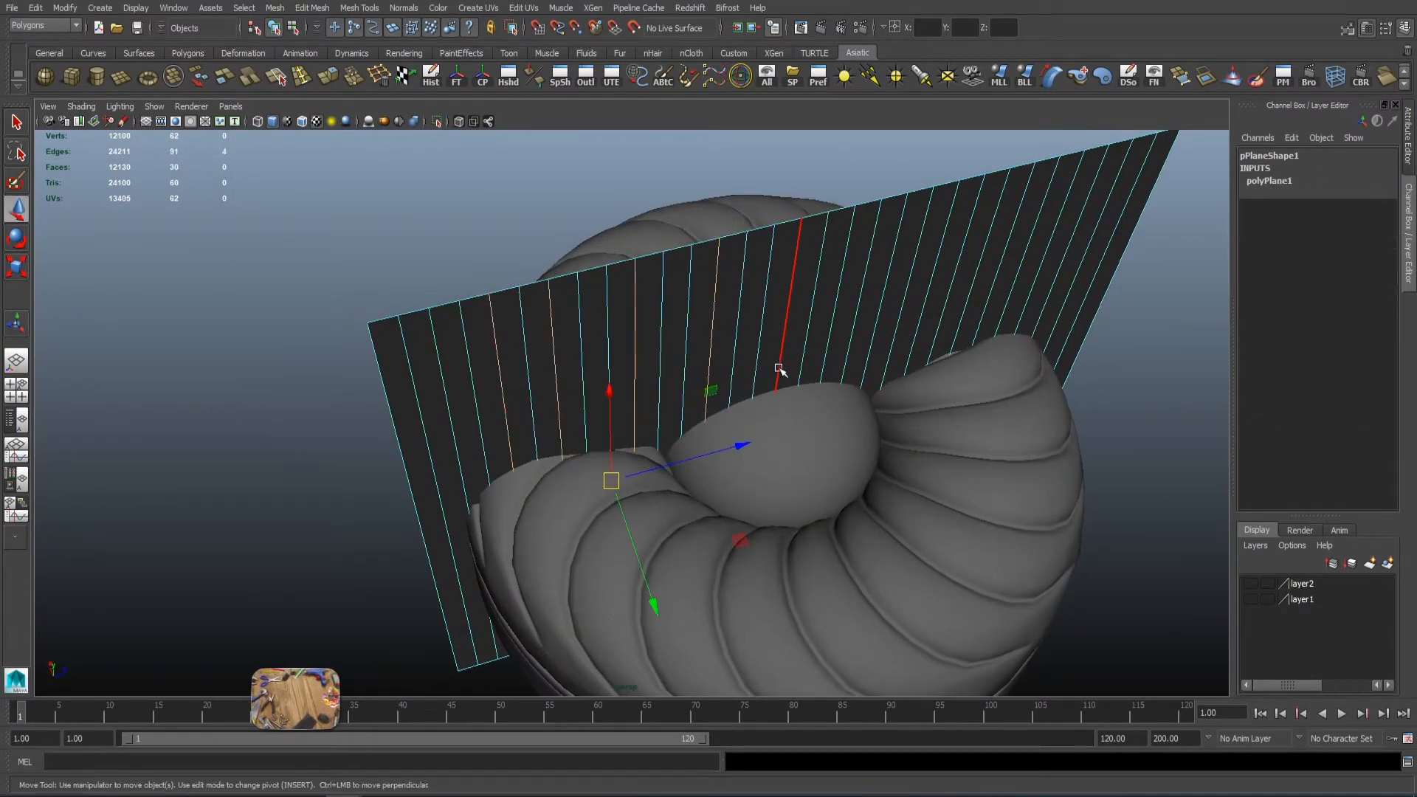
{"action": "left_click", "coordinate": [886, 355], "text": "shift"}
{"action": "left_click", "coordinate": [950, 332], "text": "shift"}
{"action": "left_click", "coordinate": [1030, 309], "text": "shift"}
{"action": "left_click", "coordinate": [1067, 297], "text": "shift"}
{"action": "left_click_drag", "start_coordinate": [968, 347], "coordinate": [959, 392], "text": "alt"}
{"action": "left_click_drag", "start_coordinate": [847, 532], "coordinate": [857, 555]}
{"action": "scroll", "coordinate": [737, 502], "scroll_direction": "down", "scroll_amount": 2}
{"action": "left_click_drag", "start_coordinate": [679, 480], "coordinate": [652, 464], "text": "alt"}
{"action": "right_click_drag", "start_coordinate": [627, 410], "coordinate": [653, 378]}
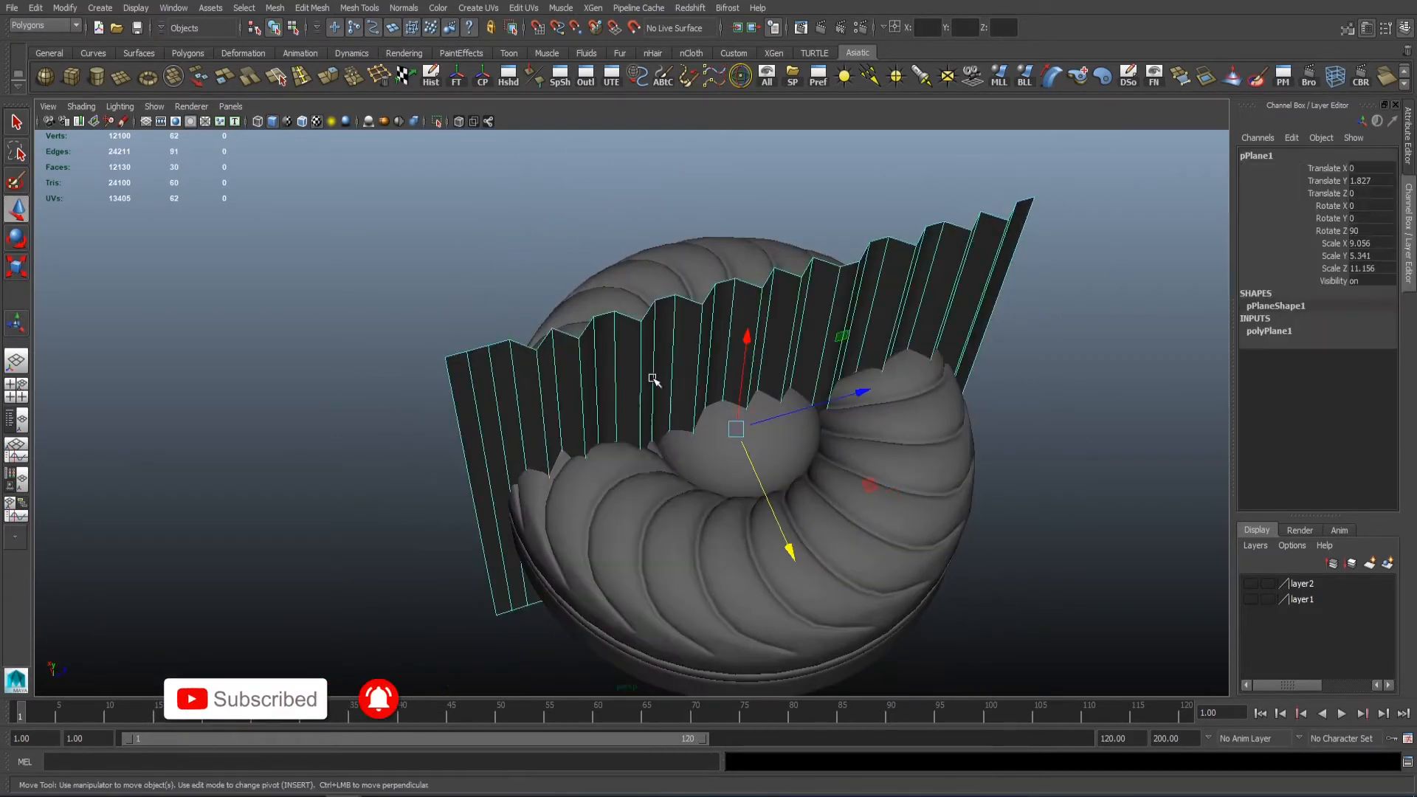
Step: Check the zigzag plane in wireframe and shaded display and turn on its smooth mesh preview
{"action": "key", "text": "4"}
{"action": "left_click", "coordinate": [866, 477]}
{"action": "scroll", "coordinate": [866, 478], "scroll_direction": "up", "scroll_amount": 1}
{"action": "key", "text": "6"}
{"action": "key", "text": "5"}
{"action": "mouse_move", "coordinate": [664, 452]}
{"action": "left_mouse_down", "text": "alt"}
{"action": "mouse_move", "coordinate": [635, 392]}
{"action": "mouse_move", "coordinate": [275, 402]}
{"action": "mouse_move", "coordinate": [294, 445]}
{"action": "mouse_move", "coordinate": [732, 389]}
{"action": "left_mouse_up", "text": "alt"}
{"action": "left_click", "coordinate": [664, 404]}
{"action": "key", "text": "3"}
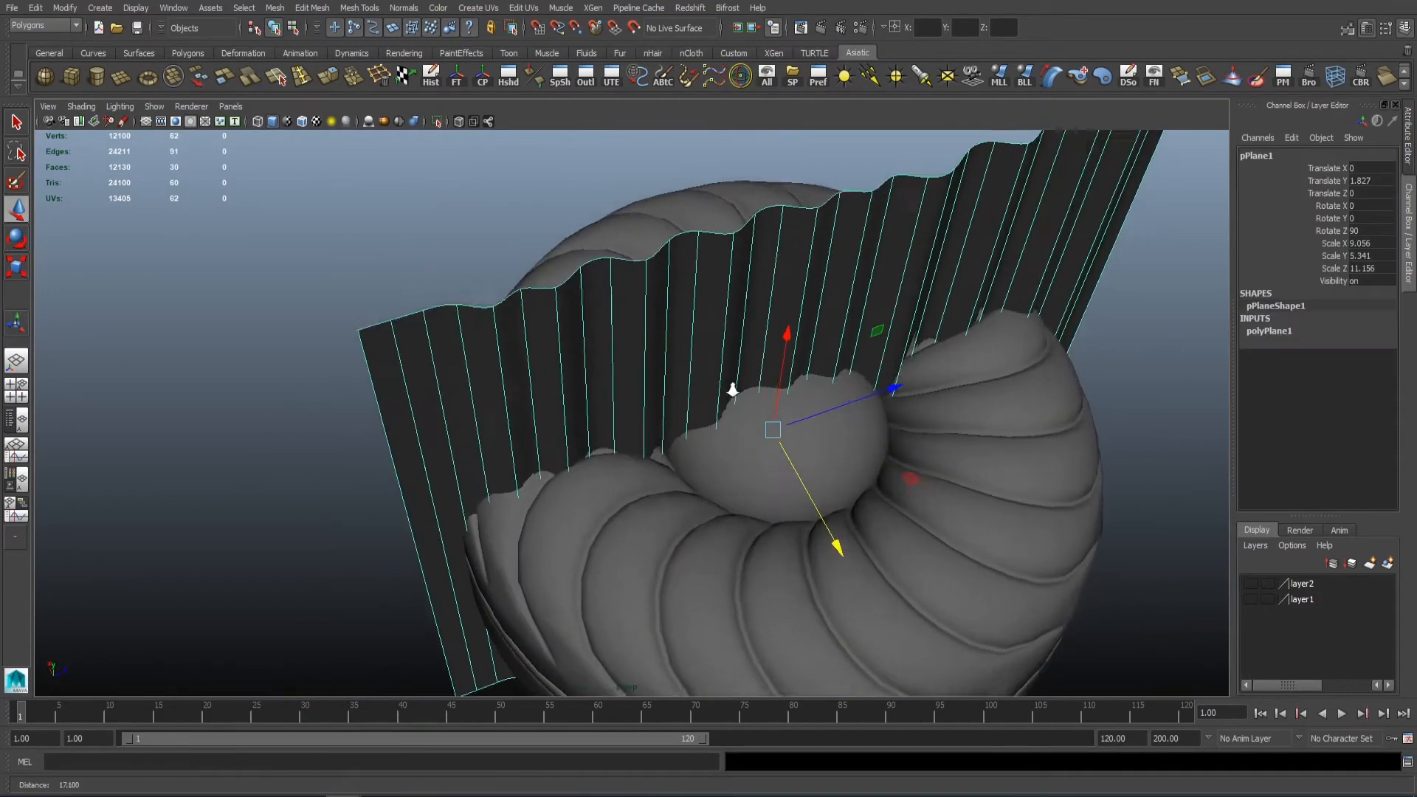
Step: Scale the wavy plane to 6.149 in X and 4.089 in Y and check how it crosses the biscuit
{"action": "right_click_drag", "start_coordinate": [732, 389], "coordinate": [676, 408], "text": "alt"}
{"action": "key", "text": "r"}
{"action": "left_click_drag", "start_coordinate": [676, 408], "coordinate": [600, 385], "text": "alt"}
{"action": "right_click_drag", "start_coordinate": [600, 386], "coordinate": [598, 317]}
{"action": "left_click_drag", "start_coordinate": [597, 293], "coordinate": [866, 353]}
{"action": "left_click_drag", "start_coordinate": [866, 352], "coordinate": [498, 507], "text": "alt"}
{"action": "left_click", "coordinate": [708, 450]}
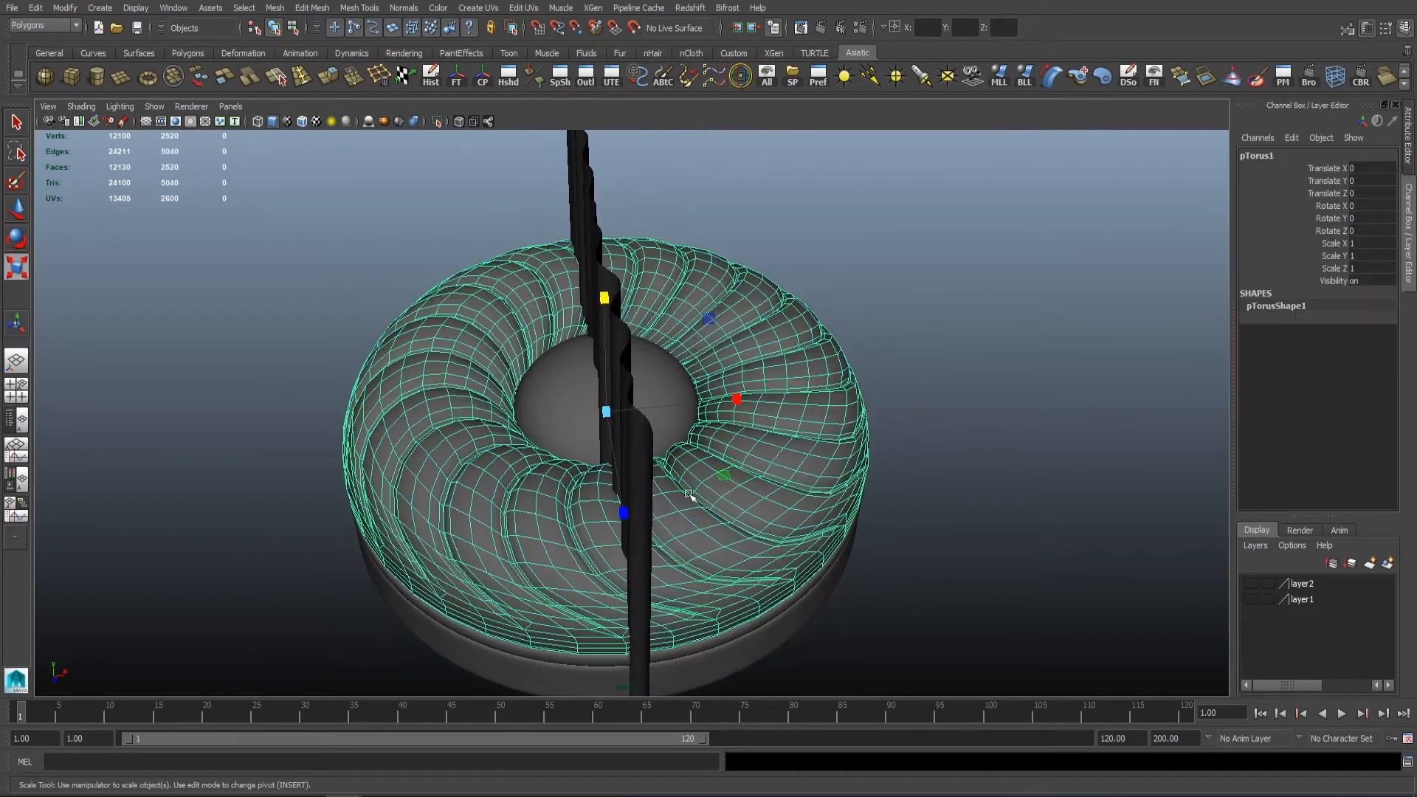
{"action": "left_click_drag", "start_coordinate": [689, 495], "coordinate": [898, 471], "text": "alt"}
{"action": "left_click", "coordinate": [687, 490]}
{"action": "left_click_drag", "start_coordinate": [789, 506], "coordinate": [717, 408], "text": "alt"}
{"action": "scroll", "coordinate": [726, 450], "scroll_direction": "down", "scroll_amount": 1}
{"action": "left_click", "coordinate": [727, 449]}
{"action": "key", "text": "w"}
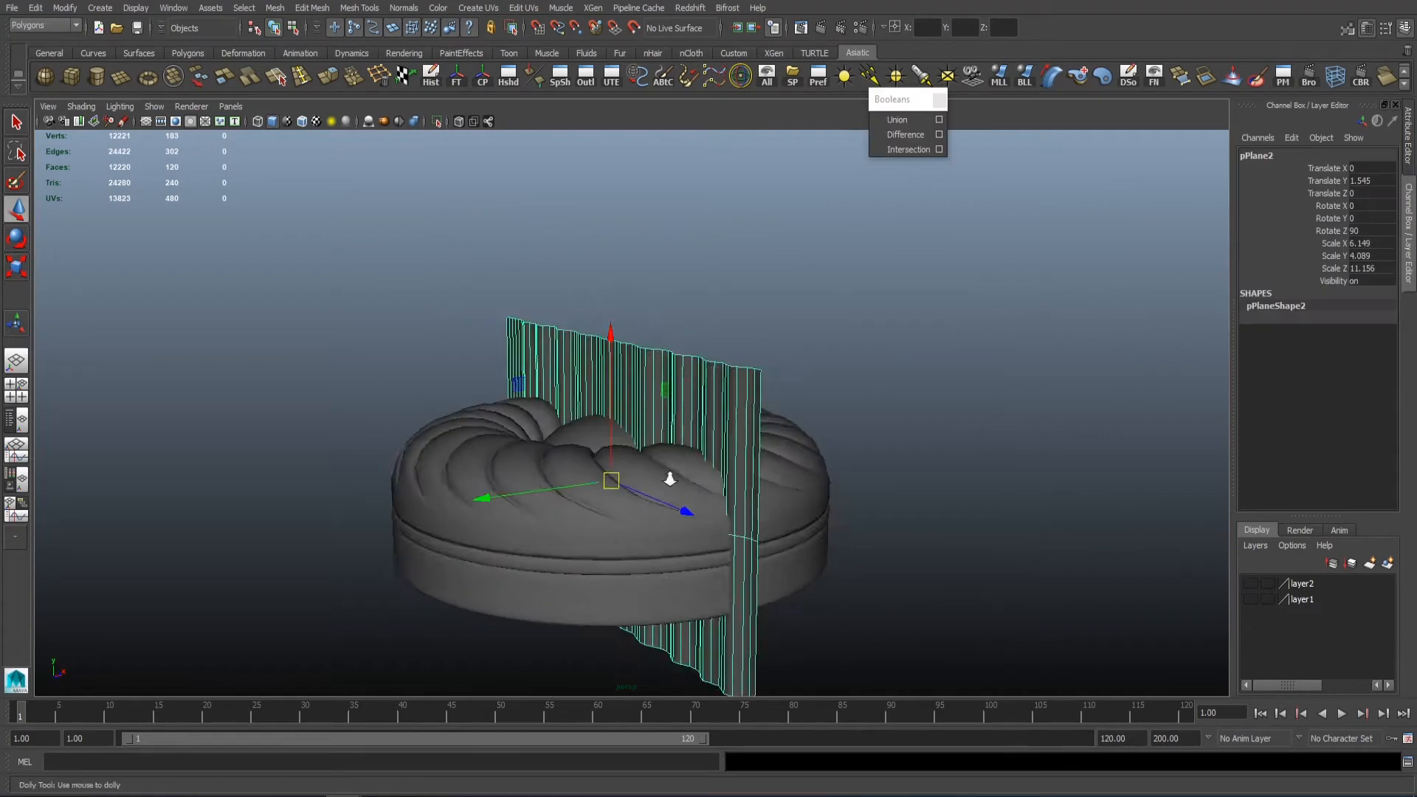
Step: Delete the wavy plane's middle horizontal edge loop and clear the plane's history and transforms
{"action": "left_click_drag", "start_coordinate": [670, 477], "coordinate": [774, 483], "text": "alt"}
{"action": "scroll", "coordinate": [775, 483], "scroll_direction": "up", "scroll_amount": 3}
{"action": "right_click_drag", "start_coordinate": [845, 524], "coordinate": [844, 490]}
{"action": "right_click_drag", "start_coordinate": [879, 579], "coordinate": [879, 544]}
{"action": "double_click", "coordinate": [881, 580]}
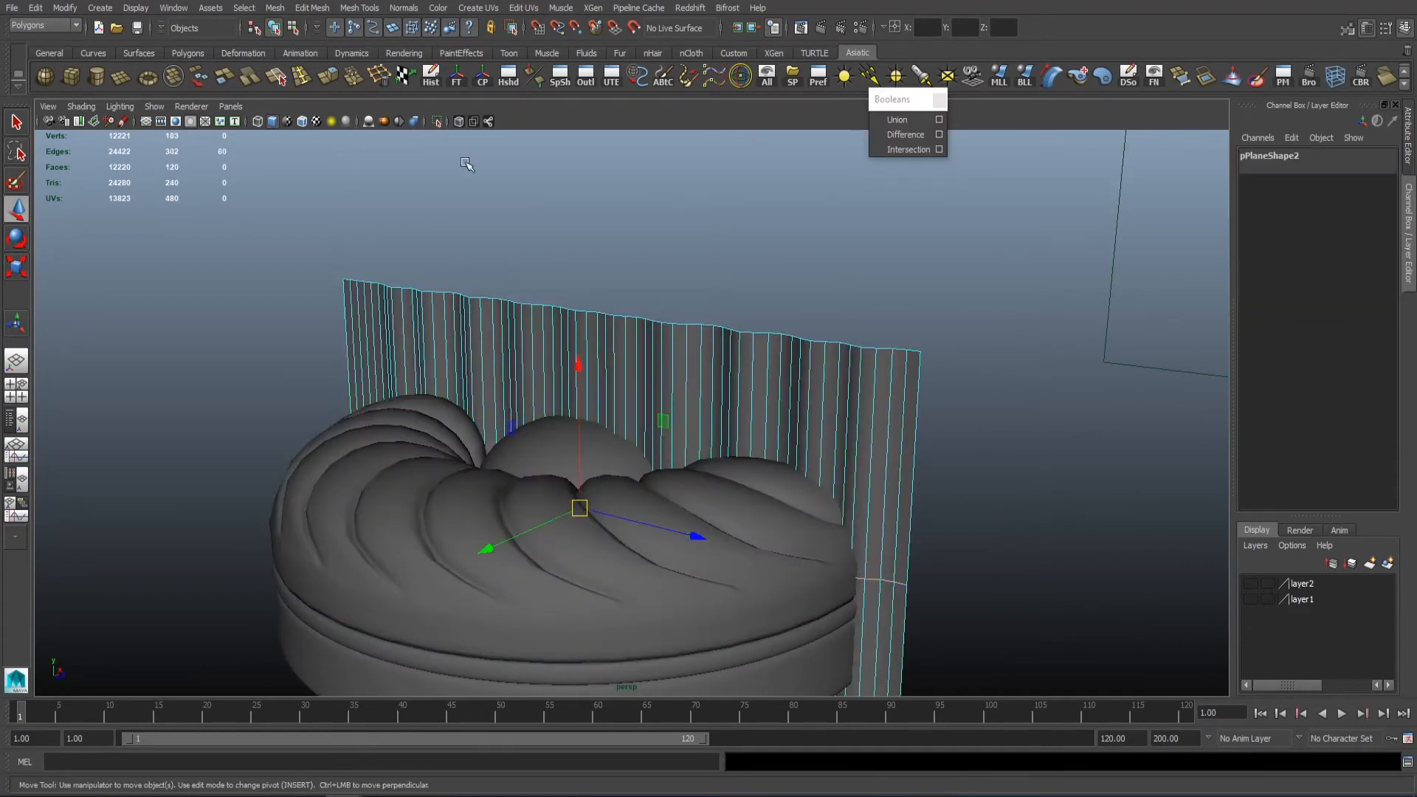
{"action": "left_click", "coordinate": [382, 75]}
{"action": "right_click_drag", "start_coordinate": [687, 341], "coordinate": [710, 316]}
{"action": "left_click", "coordinate": [670, 294]}
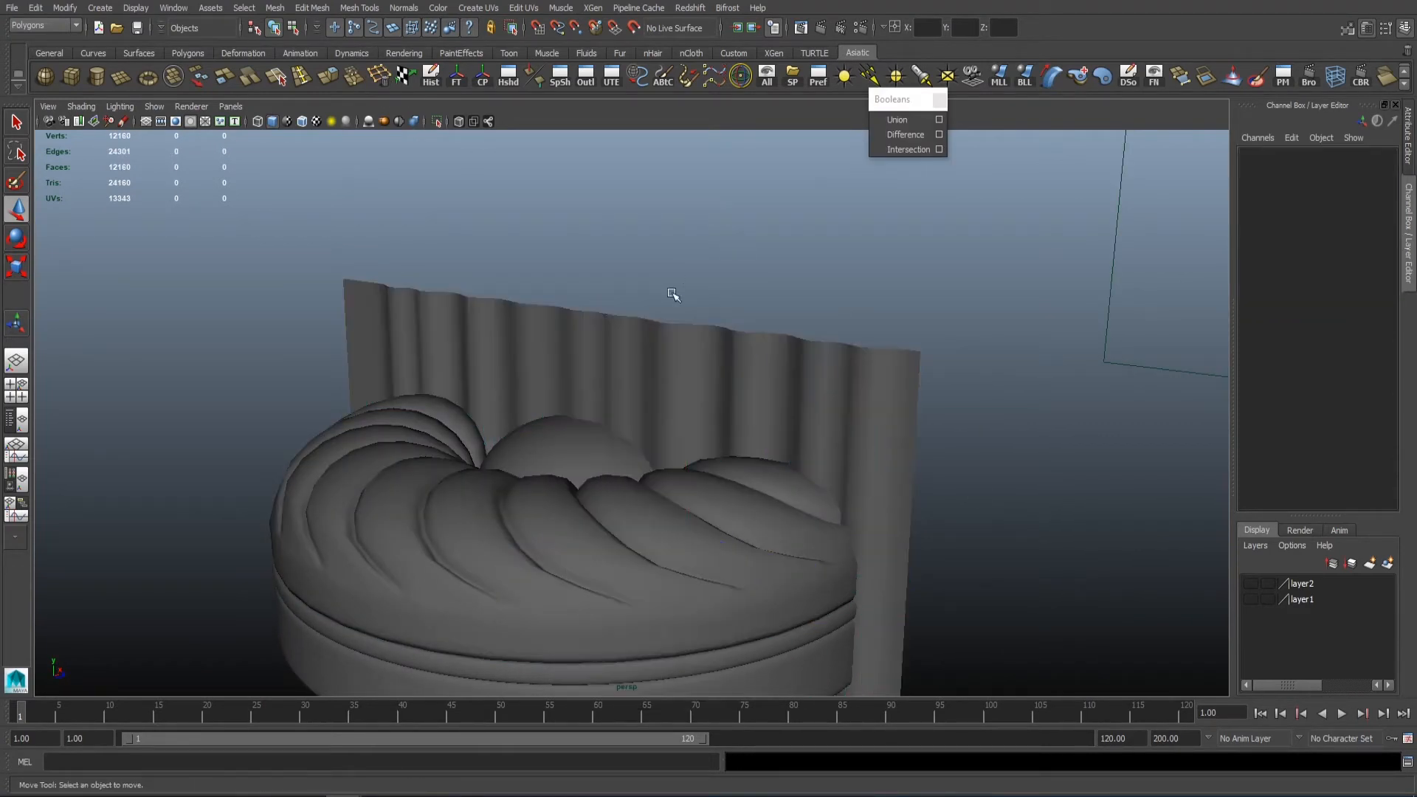
{"action": "left_click", "coordinate": [662, 341]}
{"action": "left_click", "coordinate": [431, 75]}
Step: Place the wavy plane below the biscuit at Y -5.405 and a duplicate of it above at Y 6.746
{"action": "scroll", "coordinate": [529, 286], "scroll_direction": "down", "scroll_amount": 3}
{"action": "left_click_drag", "start_coordinate": [528, 287], "coordinate": [506, 290], "text": "alt"}
{"action": "left_click_drag", "start_coordinate": [617, 276], "coordinate": [623, 483]}
{"action": "right_click_drag", "start_coordinate": [709, 435], "coordinate": [582, 343], "text": "alt"}
{"action": "left_click_drag", "start_coordinate": [582, 343], "coordinate": [595, 287], "text": "alt"}
{"action": "left_click_drag", "start_coordinate": [611, 402], "coordinate": [611, 122]}
{"action": "left_click_drag", "start_coordinate": [572, 397], "coordinate": [636, 414], "text": "alt"}
Step: Extrude all faces of the lower wavy plane in the positive X direction into a deep block and delete its history
{"action": "left_click", "coordinate": [617, 589]}
{"action": "right_click_drag", "start_coordinate": [617, 591], "coordinate": [616, 655], "text": "ctrl"}
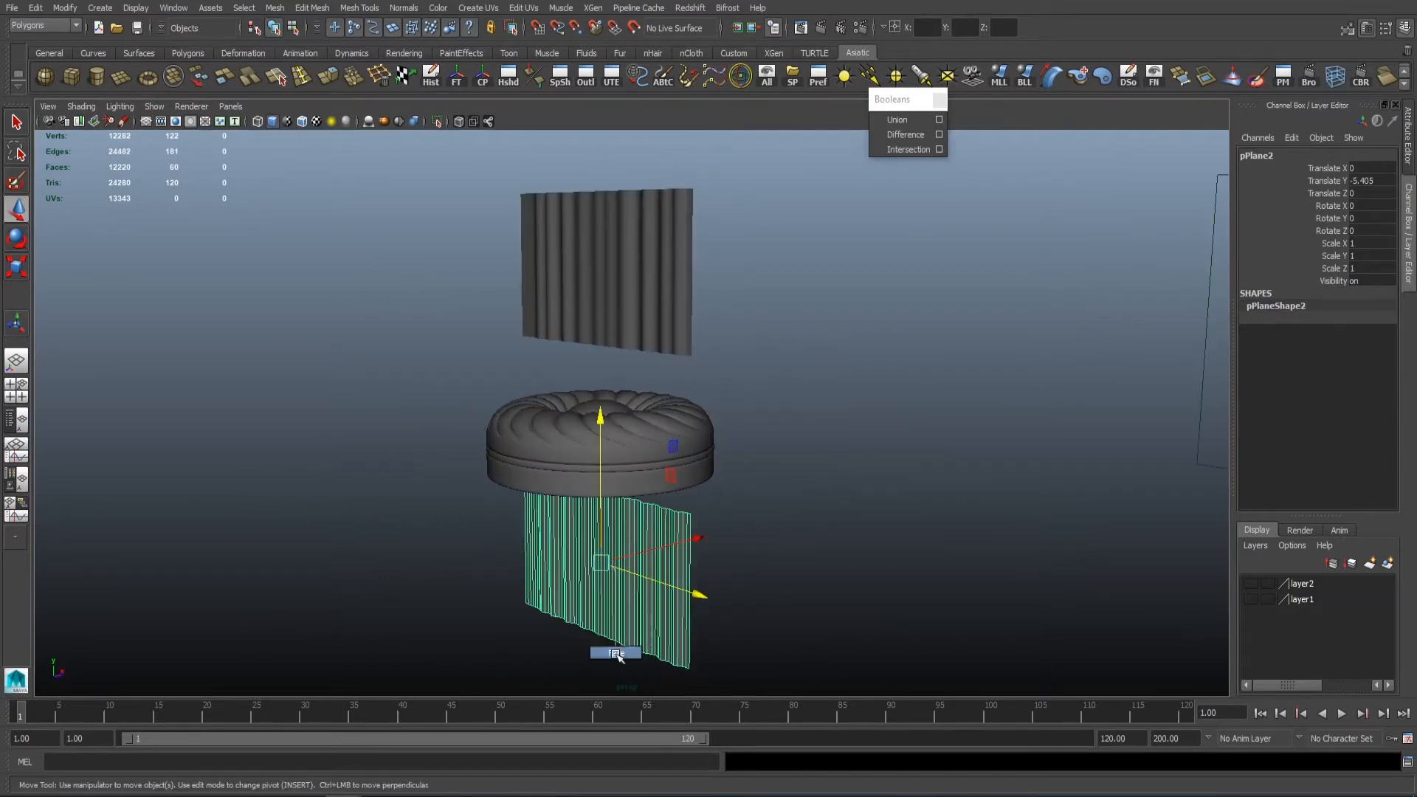
{"action": "left_click_drag", "start_coordinate": [719, 557], "coordinate": [645, 581], "text": "alt"}
{"action": "left_click", "coordinate": [352, 79]}
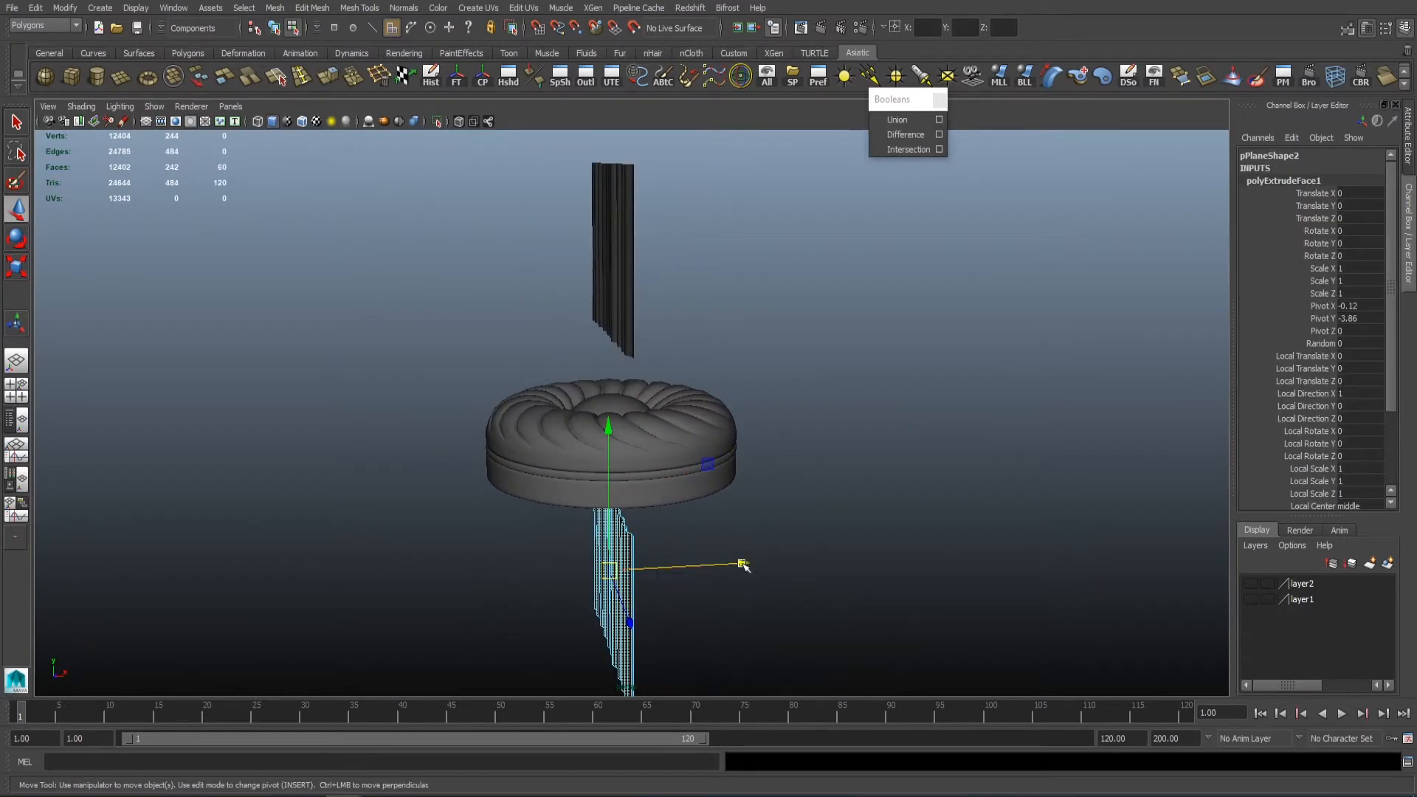
{"action": "left_click_drag", "start_coordinate": [742, 564], "coordinate": [793, 561]}
{"action": "right_click_drag", "start_coordinate": [719, 455], "coordinate": [775, 437]}
{"action": "left_click_drag", "start_coordinate": [693, 542], "coordinate": [751, 484], "text": "alt"}
{"action": "left_click", "coordinate": [716, 499]}
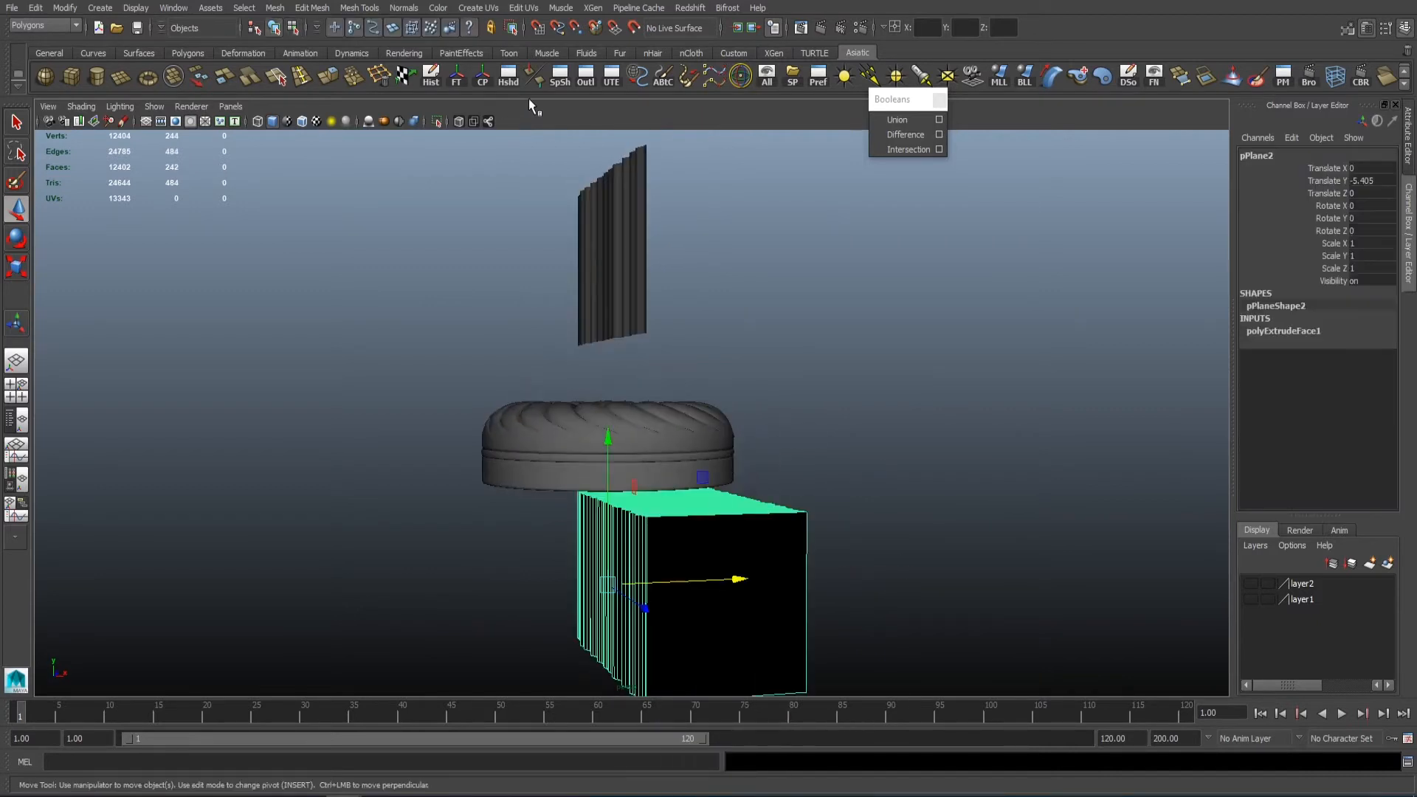
{"action": "left_click", "coordinate": [431, 76]}
Step: Extrude all faces of the upper wavy plane in the negative X direction into a deep block and delete its history
{"action": "left_click", "coordinate": [879, 300]}
{"action": "left_click", "coordinate": [614, 285]}
{"action": "right_click_drag", "start_coordinate": [613, 273], "coordinate": [614, 332], "text": "ctrl"}
{"action": "left_click_drag", "start_coordinate": [607, 292], "coordinate": [594, 336], "text": "alt"}
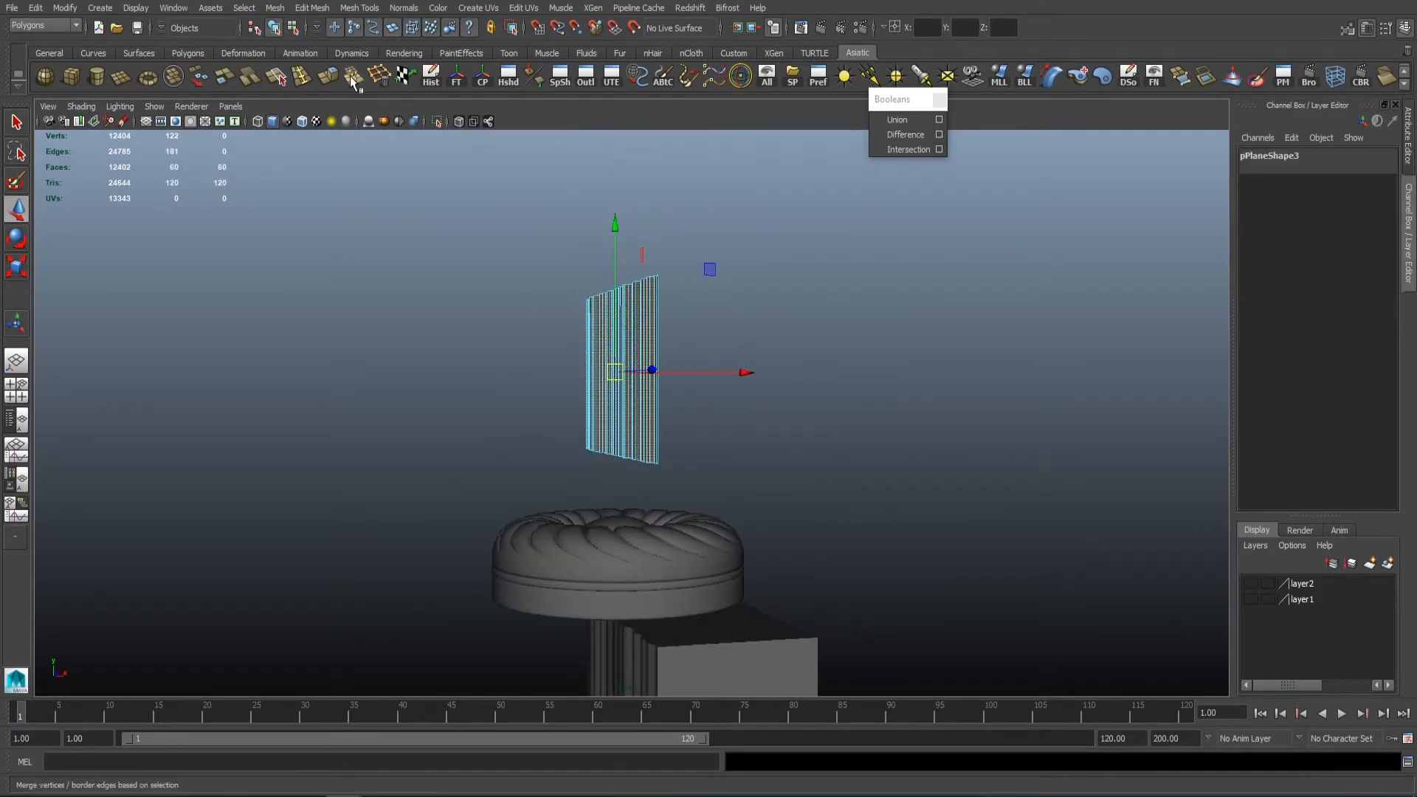
{"action": "left_click", "coordinate": [331, 76]}
{"action": "left_click_drag", "start_coordinate": [745, 374], "coordinate": [564, 418]}
{"action": "right_click_drag", "start_coordinate": [721, 274], "coordinate": [772, 256]}
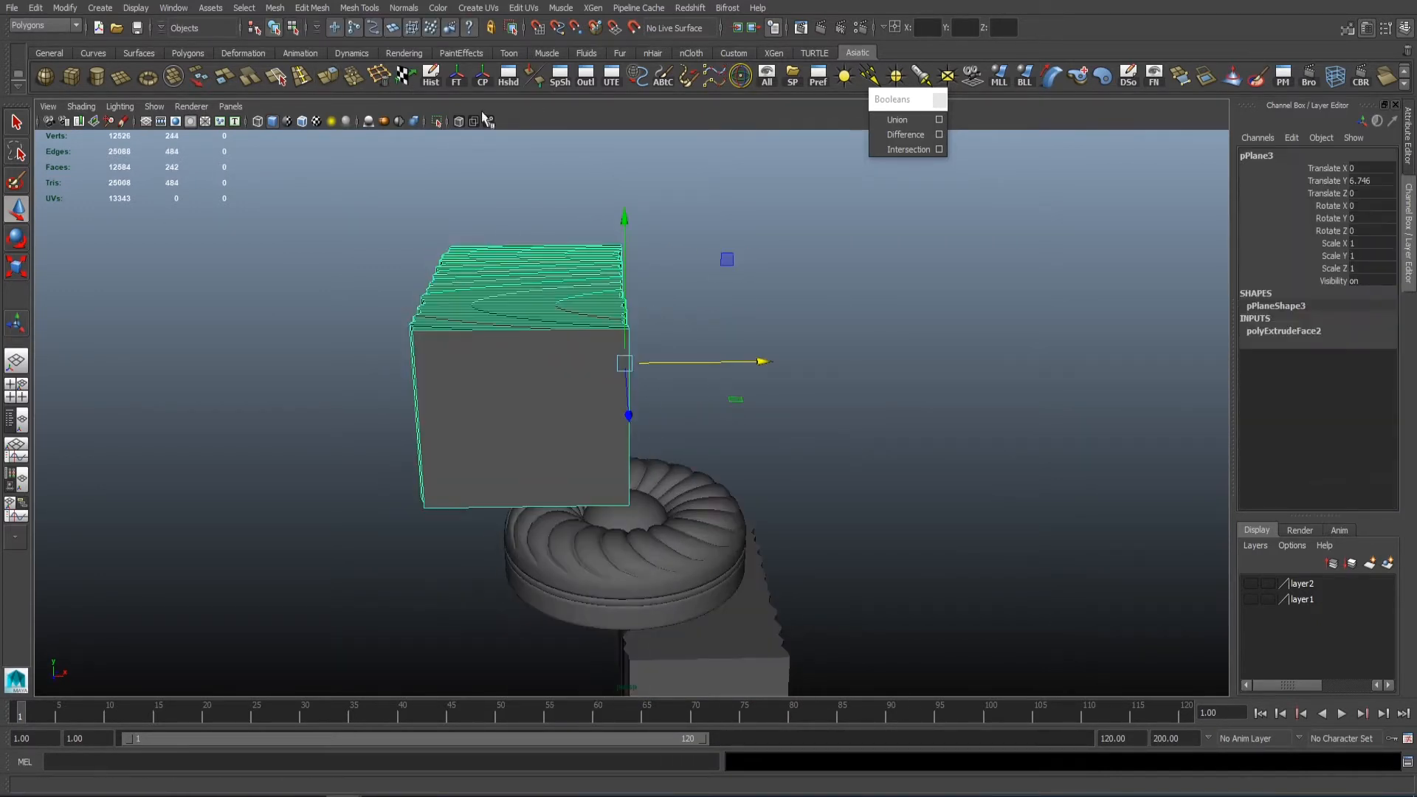
{"action": "left_click_drag", "start_coordinate": [565, 403], "coordinate": [539, 358], "text": "alt"}
{"action": "left_click", "coordinate": [431, 76]}
Step: Duplicate all the biscuit parts and move the copy along X, clear of the original
{"action": "middle_click_drag", "start_coordinate": [705, 519], "coordinate": [682, 494], "text": "alt"}
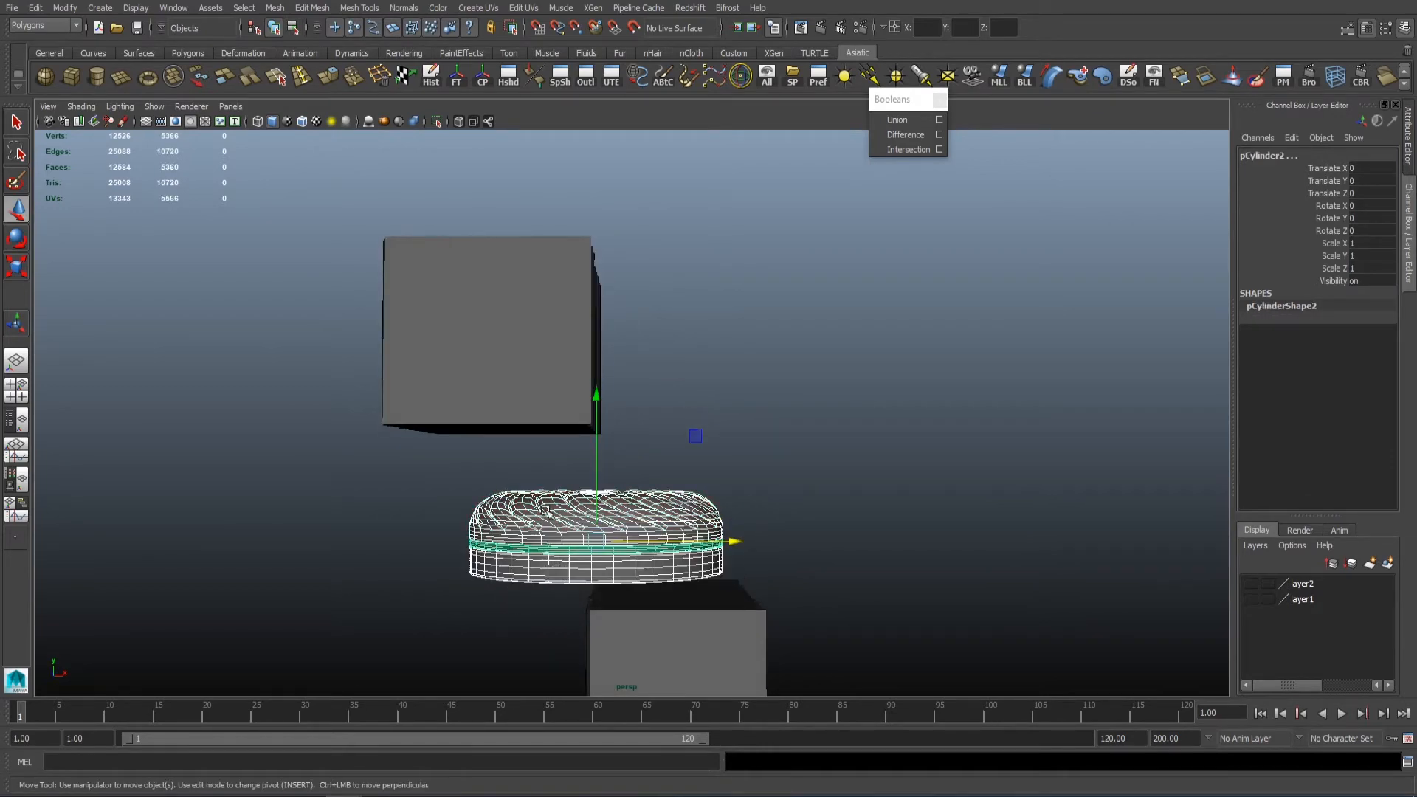
{"action": "left_click_drag", "start_coordinate": [546, 511], "coordinate": [537, 540], "text": "alt"}
{"action": "middle_click_drag", "start_coordinate": [537, 540], "coordinate": [509, 514], "text": "alt"}
{"action": "key", "text": "ctrl+d"}
{"action": "left_click_drag", "start_coordinate": [704, 493], "coordinate": [1065, 496]}
{"action": "left_click_drag", "start_coordinate": [545, 496], "coordinate": [454, 501], "text": "alt"}
Step: Raise the upper wavy block to Y 10.683, well above the biscuits
{"action": "left_click", "coordinate": [483, 376]}
{"action": "left_click_drag", "start_coordinate": [570, 164], "coordinate": [567, 89]}
{"action": "left_click_drag", "start_coordinate": [501, 369], "coordinate": [524, 291], "text": "alt"}
{"action": "middle_click_drag", "start_coordinate": [524, 291], "coordinate": [501, 400], "text": "alt"}
Step: Duplicate the upper block, lower the copy to Y 1.02 and subtract it from the original biscuit's swirled ring with Boolean Difference
{"action": "key", "text": "ctrl+d"}
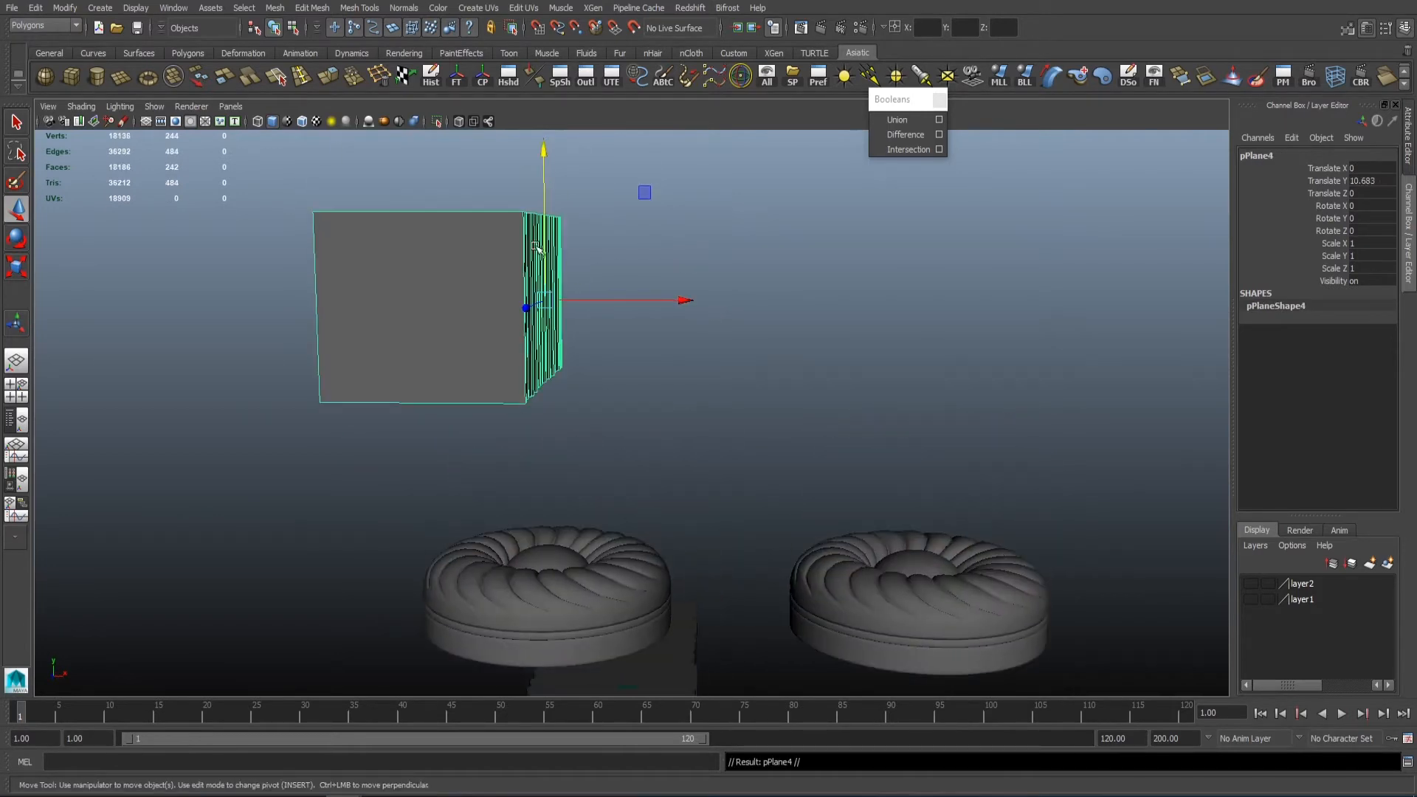
{"action": "left_click_drag", "start_coordinate": [536, 248], "coordinate": [539, 487]}
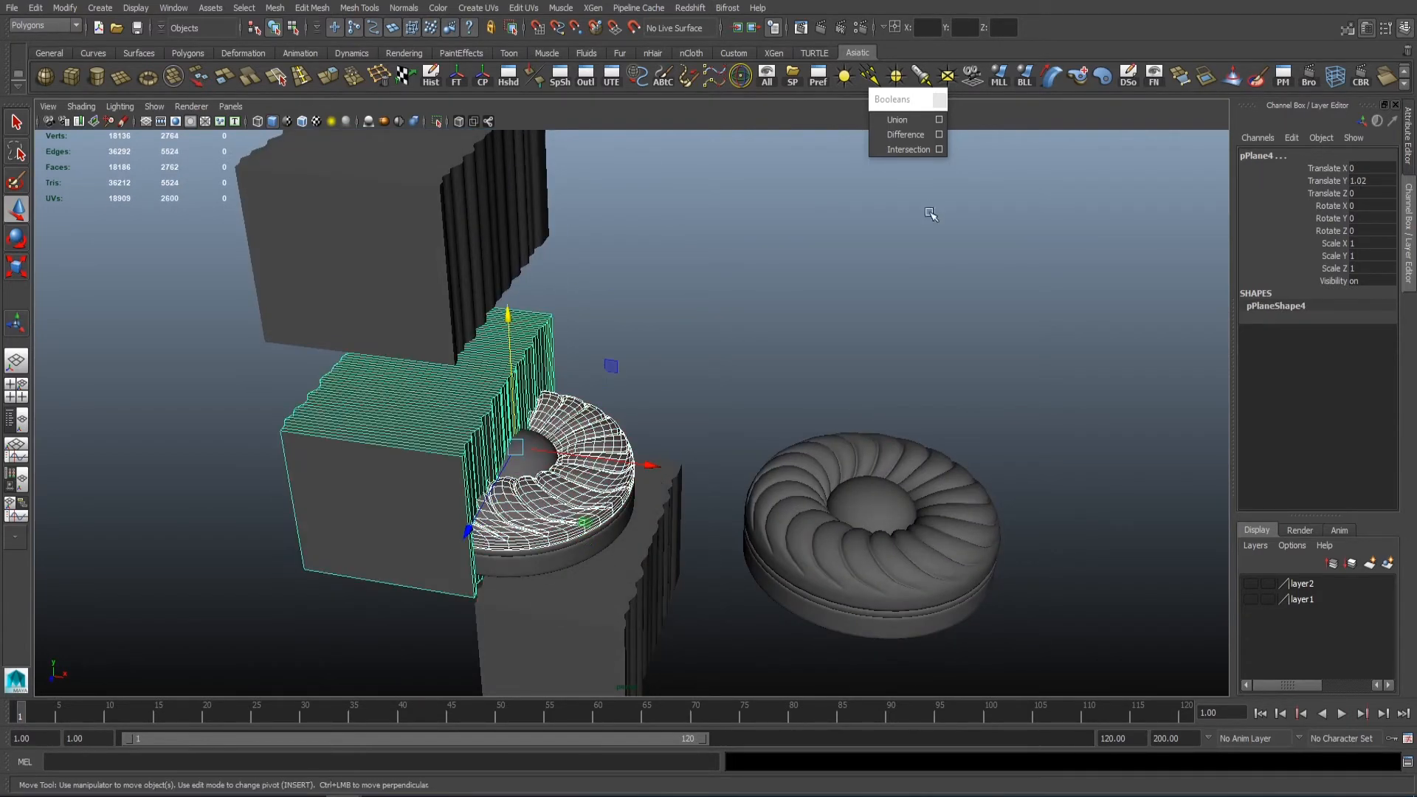
{"action": "left_click", "coordinate": [905, 135]}
{"action": "left_click", "coordinate": [767, 203]}
{"action": "left_click_drag", "start_coordinate": [720, 229], "coordinate": [734, 199], "text": "alt"}
{"action": "left_click_drag", "start_coordinate": [520, 472], "coordinate": [554, 391], "text": "alt"}
Step: Lower another duplicate of the upper block over the cut biscuit and subtract it from the central dome with Boolean Difference
{"action": "left_click", "coordinate": [448, 283]}
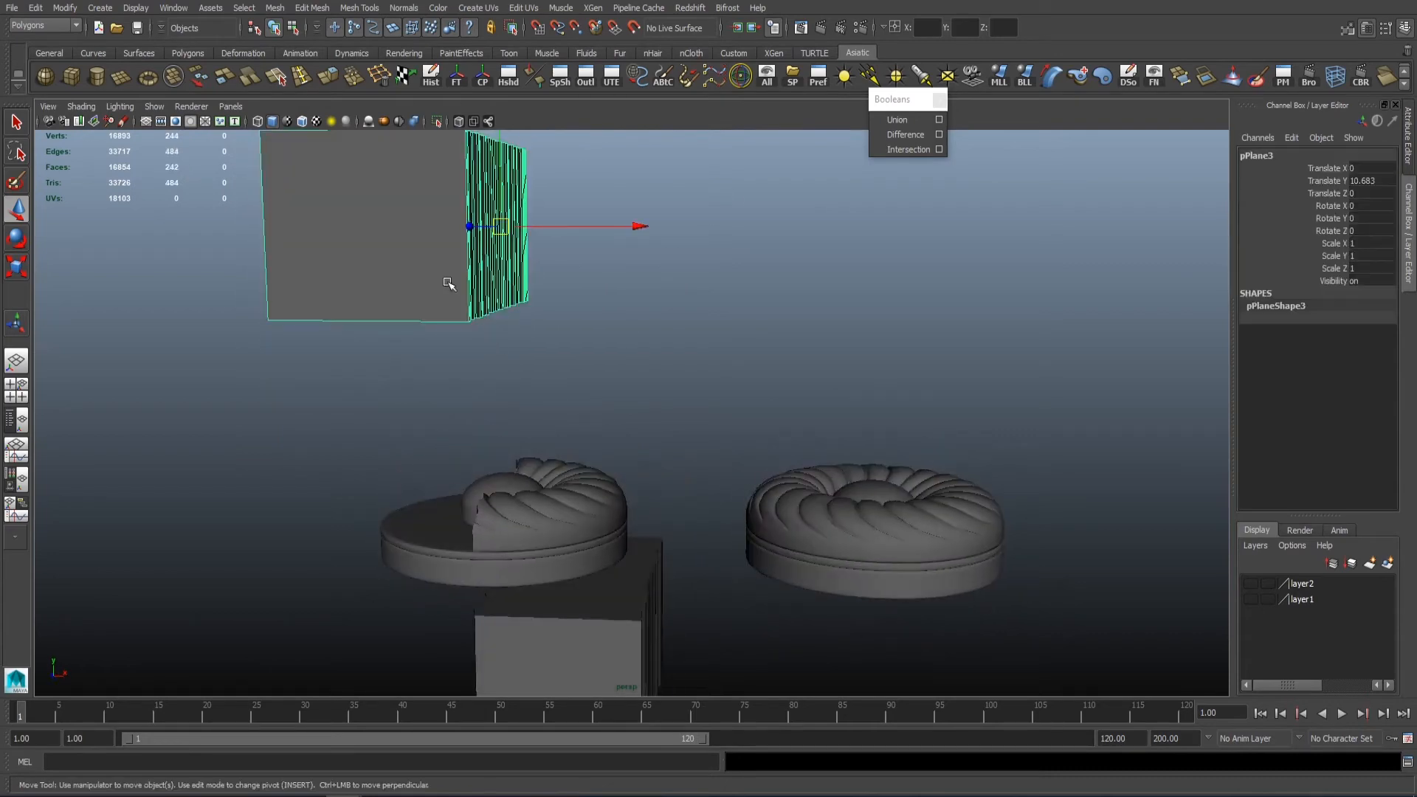
{"action": "middle_click_drag", "start_coordinate": [448, 283], "coordinate": [478, 312], "text": "alt"}
{"action": "key", "text": "ctrl+d"}
{"action": "left_click_drag", "start_coordinate": [529, 142], "coordinate": [476, 384]}
{"action": "left_click_drag", "start_coordinate": [476, 384], "coordinate": [450, 457], "text": "alt"}
{"action": "right_click_drag", "start_coordinate": [583, 450], "coordinate": [689, 462], "text": "alt"}
{"action": "left_click_drag", "start_coordinate": [689, 461], "coordinate": [653, 475], "text": "alt"}
{"action": "left_click", "coordinate": [547, 516], "text": "shift"}
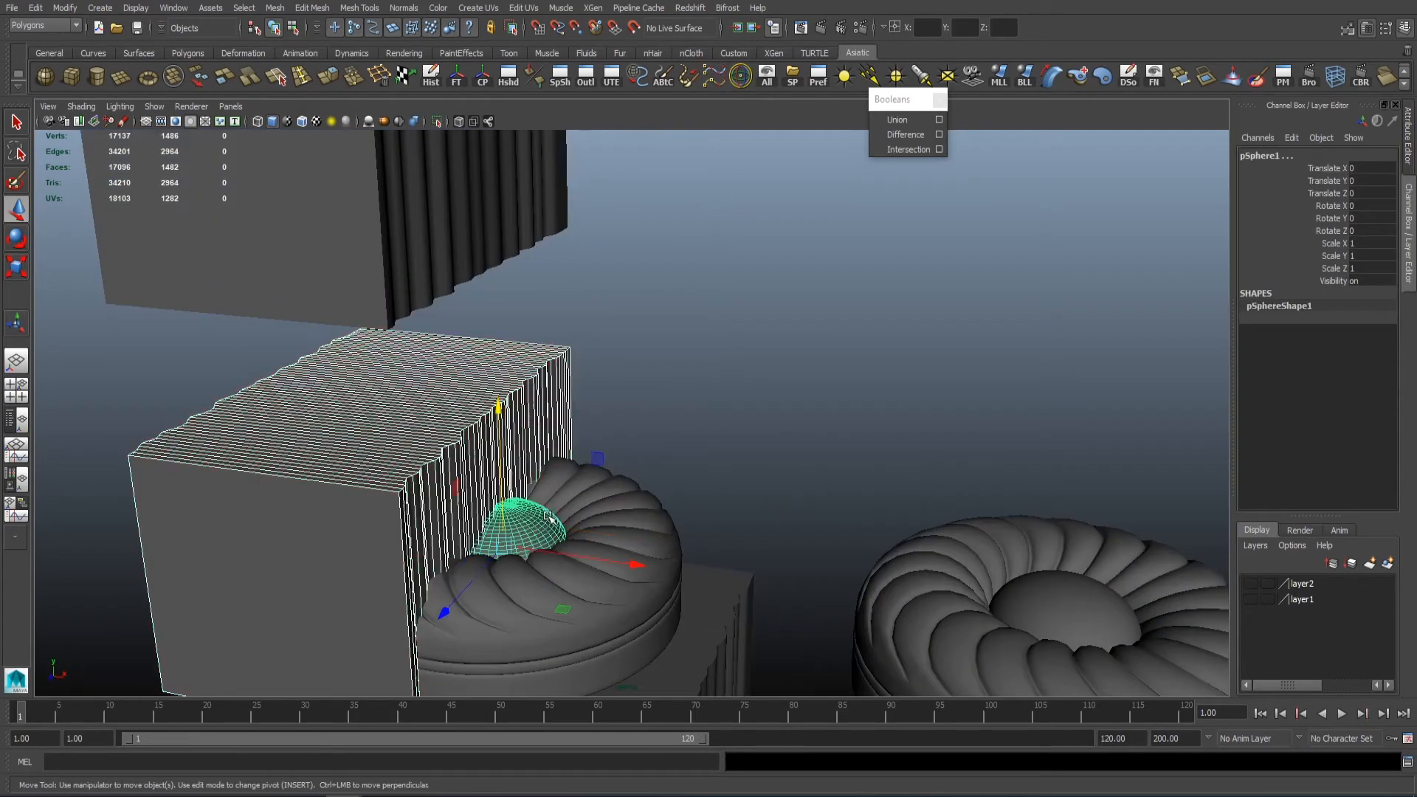
{"action": "left_click", "coordinate": [513, 385], "text": "shift"}
{"action": "left_click", "coordinate": [908, 136]}
{"action": "left_click_drag", "start_coordinate": [737, 295], "coordinate": [778, 327], "text": "alt"}
{"action": "right_click_drag", "start_coordinate": [777, 326], "coordinate": [562, 288], "text": "alt"}
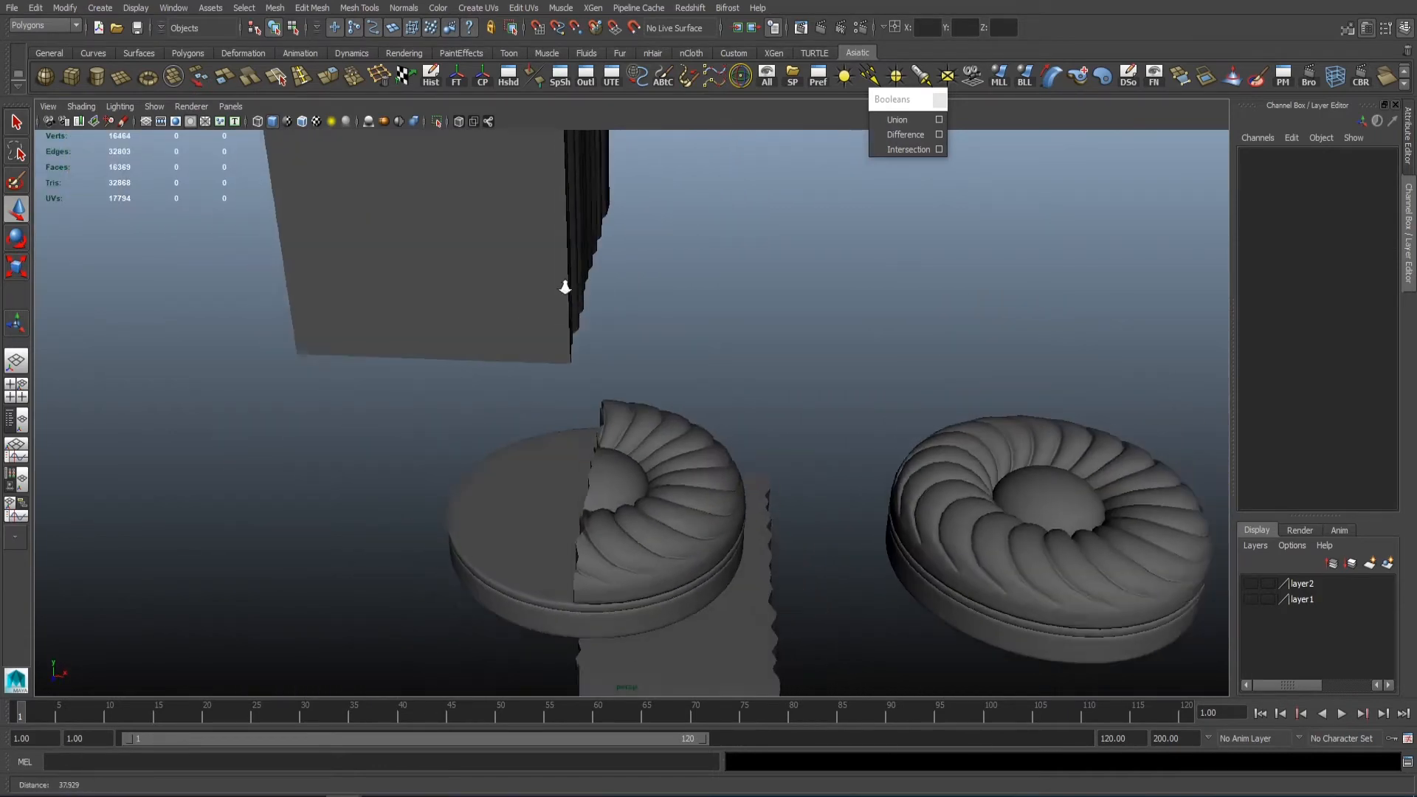
Step: Duplicate the upper block, lower the copy to Y 1.54 and subtract it from the biscuit's filling layer with Boolean Difference
{"action": "left_click", "coordinate": [550, 299]}
{"action": "mouse_move", "coordinate": [549, 299]}
{"action": "left_mouse_down", "text": "alt"}
{"action": "mouse_move", "coordinate": [538, 329]}
{"action": "mouse_move", "coordinate": [540, 313]}
{"action": "left_mouse_up", "text": "alt"}
{"action": "key", "text": "ctrl+d"}
{"action": "left_click_drag", "start_coordinate": [575, 143], "coordinate": [578, 384]}
{"action": "middle_click_drag", "start_coordinate": [561, 383], "coordinate": [535, 258], "text": "alt"}
{"action": "mouse_move", "coordinate": [535, 259]}
{"action": "right_mouse_down", "text": "alt"}
{"action": "mouse_move", "coordinate": [502, 264]}
{"action": "mouse_move", "coordinate": [553, 260]}
{"action": "right_mouse_up", "text": "alt"}
{"action": "left_click_drag", "start_coordinate": [554, 260], "coordinate": [557, 230], "text": "alt"}
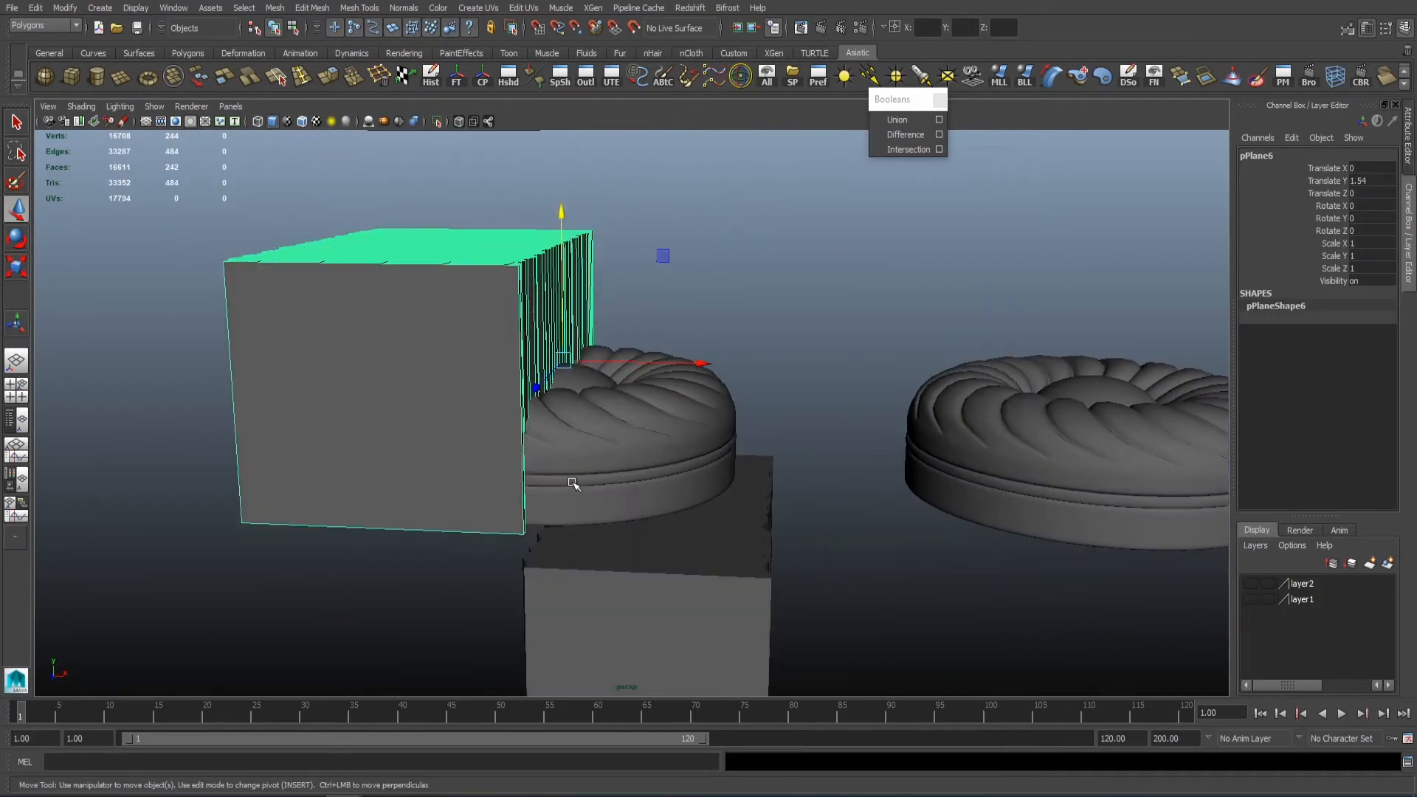
{"action": "left_click", "coordinate": [572, 482]}
{"action": "left_click", "coordinate": [507, 380], "text": "shift"}
{"action": "left_click", "coordinate": [905, 137]}
{"action": "left_click", "coordinate": [752, 236]}
{"action": "left_click_drag", "start_coordinate": [620, 294], "coordinate": [692, 284], "text": "alt"}
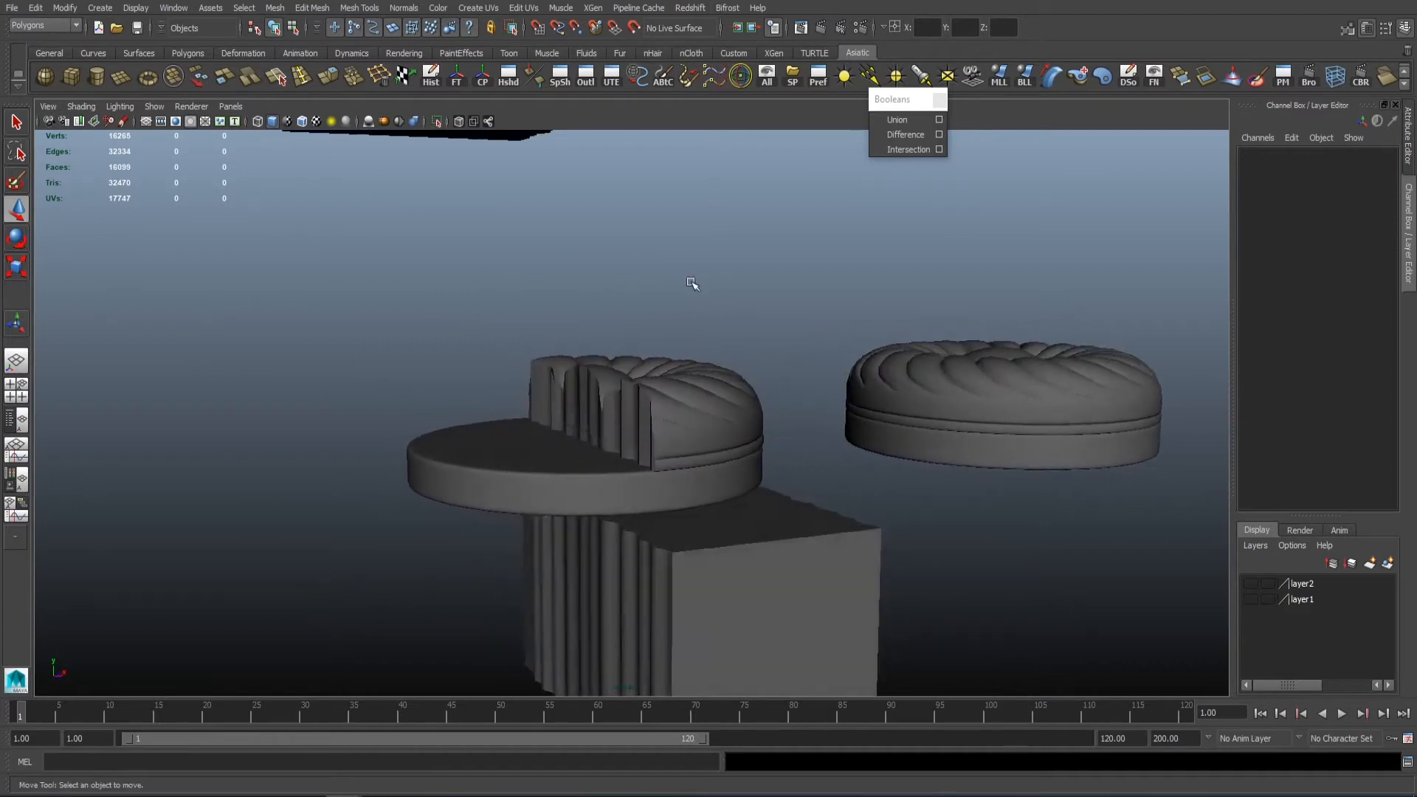
Step: Duplicate the upper wavy block, lower the copy to Y 0.706 and subtract it from the biscuit's base layer with Boolean Difference
{"action": "right_click_drag", "start_coordinate": [693, 284], "coordinate": [550, 222], "text": "alt"}
{"action": "left_click", "coordinate": [516, 309]}
{"action": "key", "text": "ctrl+d"}
{"action": "left_click_drag", "start_coordinate": [588, 177], "coordinate": [577, 348]}
{"action": "middle_click_drag", "start_coordinate": [577, 348], "coordinate": [571, 251], "text": "alt"}
{"action": "right_click_drag", "start_coordinate": [572, 250], "coordinate": [653, 369], "text": "alt"}
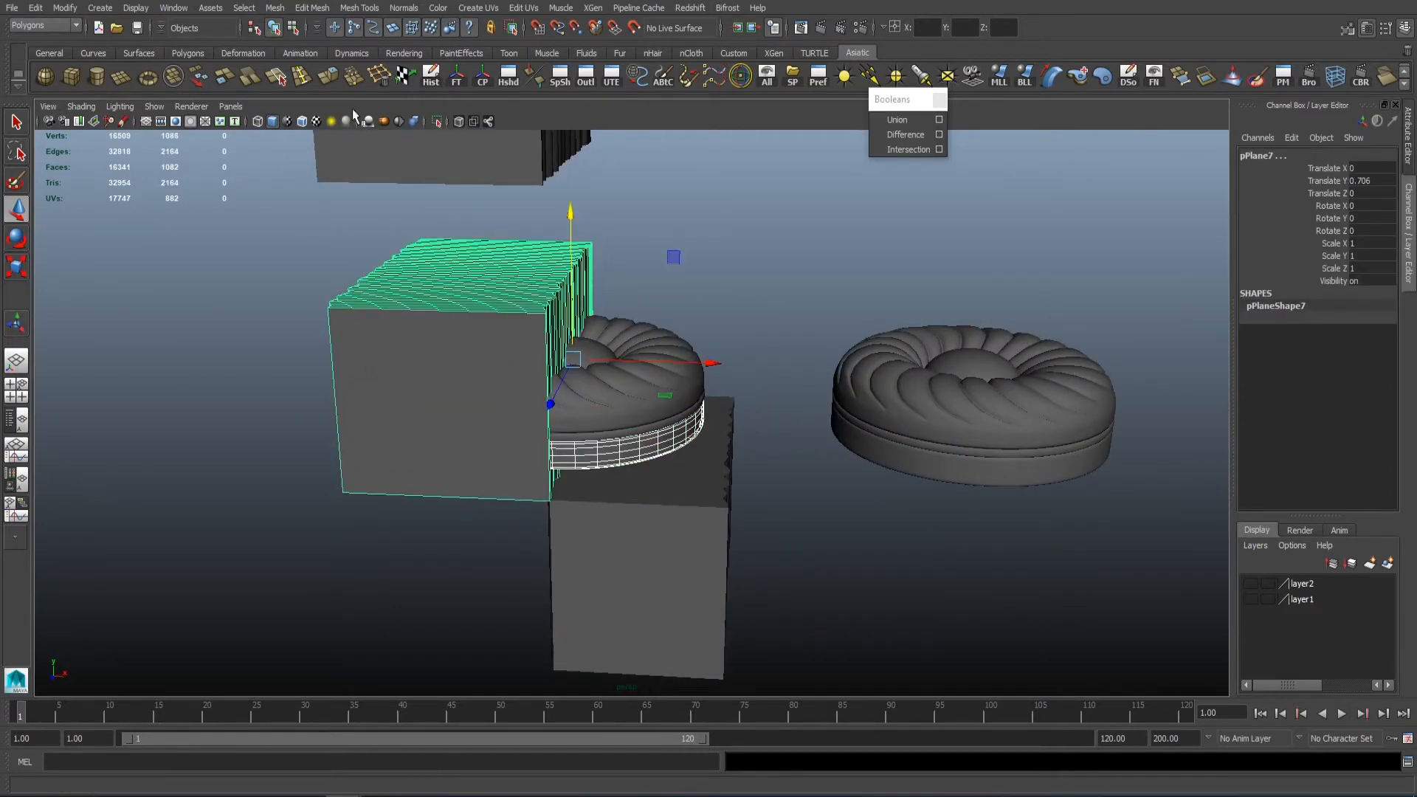
{"action": "left_click", "coordinate": [913, 139]}
{"action": "left_click", "coordinate": [723, 354]}
{"action": "left_click_drag", "start_coordinate": [627, 413], "coordinate": [675, 373], "text": "alt"}
{"action": "right_click_drag", "start_coordinate": [675, 373], "coordinate": [787, 396], "text": "alt"}
{"action": "left_click_drag", "start_coordinate": [788, 395], "coordinate": [712, 390], "text": "alt"}
Step: Group all the pieces of the cut biscuit half
{"action": "left_click_drag", "start_coordinate": [491, 277], "coordinate": [653, 406]}
{"action": "right_click_drag", "start_coordinate": [654, 406], "coordinate": [612, 369], "text": "alt"}
{"action": "left_click_drag", "start_coordinate": [664, 325], "coordinate": [675, 362], "text": "alt"}
{"action": "right_click_drag", "start_coordinate": [727, 361], "coordinate": [689, 329], "text": "alt"}
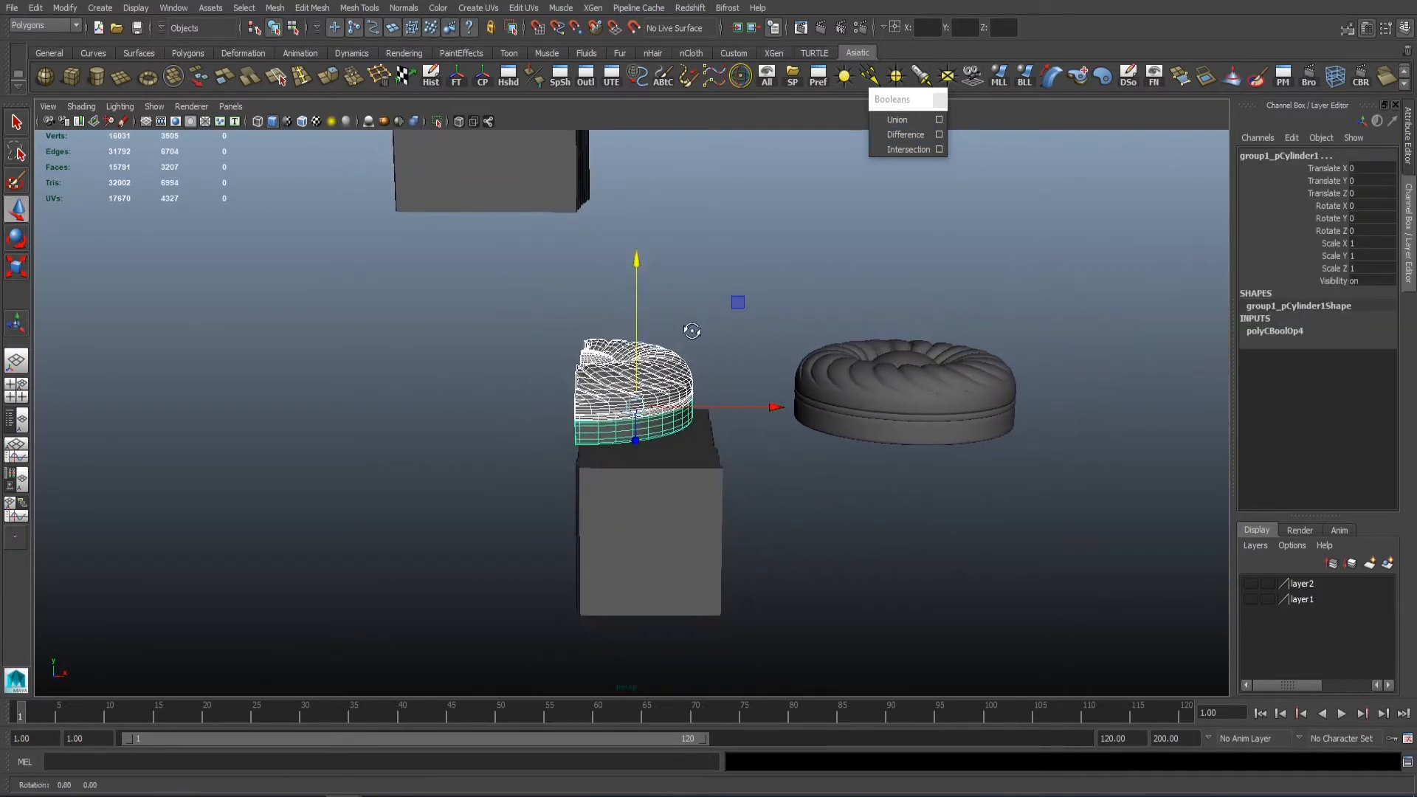
{"action": "left_click", "coordinate": [695, 324]}
{"action": "left_click", "coordinate": [663, 381]}
{"action": "key", "text": "Up"}
{"action": "left_click_drag", "start_coordinate": [649, 386], "coordinate": [543, 339], "text": "alt"}
{"action": "left_click_drag", "start_coordinate": [544, 339], "coordinate": [653, 404]}
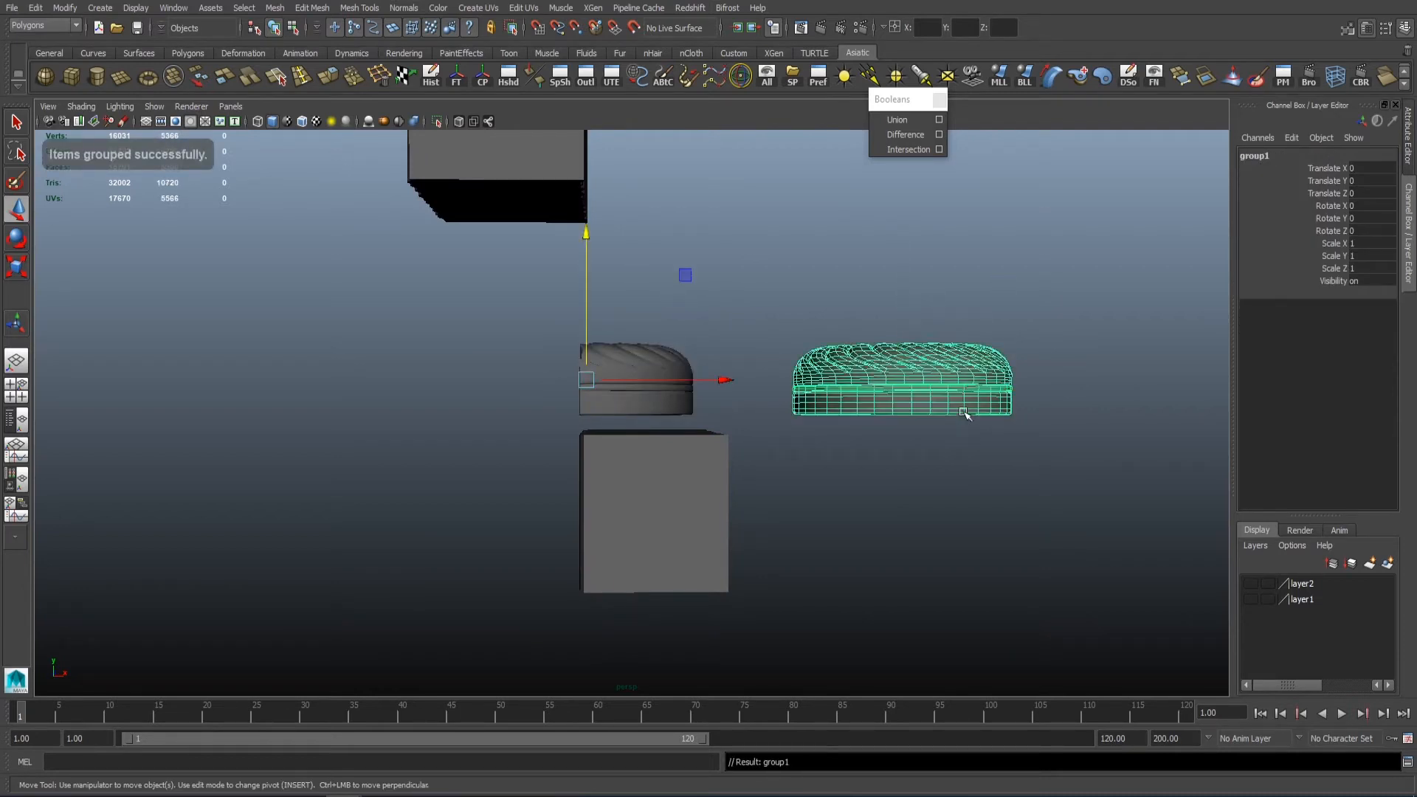
Step: Set the intact biscuit's Translate X to 0 and move the cut half well aside along X
{"action": "key", "text": "ctrl+z"}
{"action": "left_click", "coordinate": [1373, 168]}
{"action": "type", "text": "0"}
{"action": "key", "text": "Return"}
{"action": "mouse_move", "coordinate": [707, 368]}
{"action": "left_mouse_down", "text": "alt"}
{"action": "mouse_move", "coordinate": [733, 342]}
{"action": "mouse_move", "coordinate": [722, 346]}
{"action": "left_mouse_up", "text": "alt"}
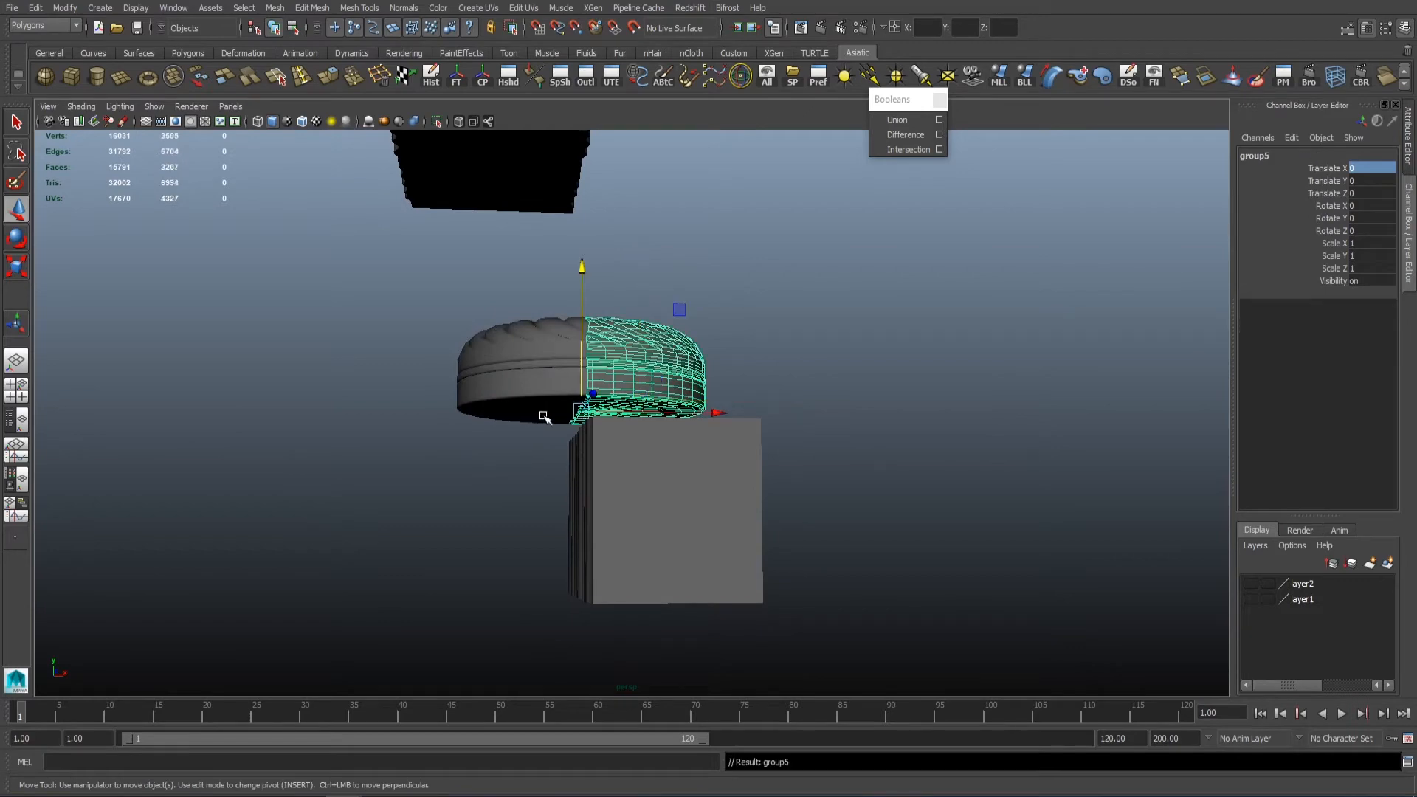
{"action": "left_click_drag", "start_coordinate": [713, 412], "coordinate": [1096, 414]}
{"action": "left_click_drag", "start_coordinate": [808, 373], "coordinate": [757, 459], "text": "alt"}
Step: Lower the lower wavy block to Y -10.73, well below the intact biscuit
{"action": "left_click", "coordinate": [710, 503]}
{"action": "left_click_drag", "start_coordinate": [653, 509], "coordinate": [673, 447], "text": "alt"}
{"action": "middle_click_drag", "start_coordinate": [673, 446], "coordinate": [673, 514], "text": "alt"}
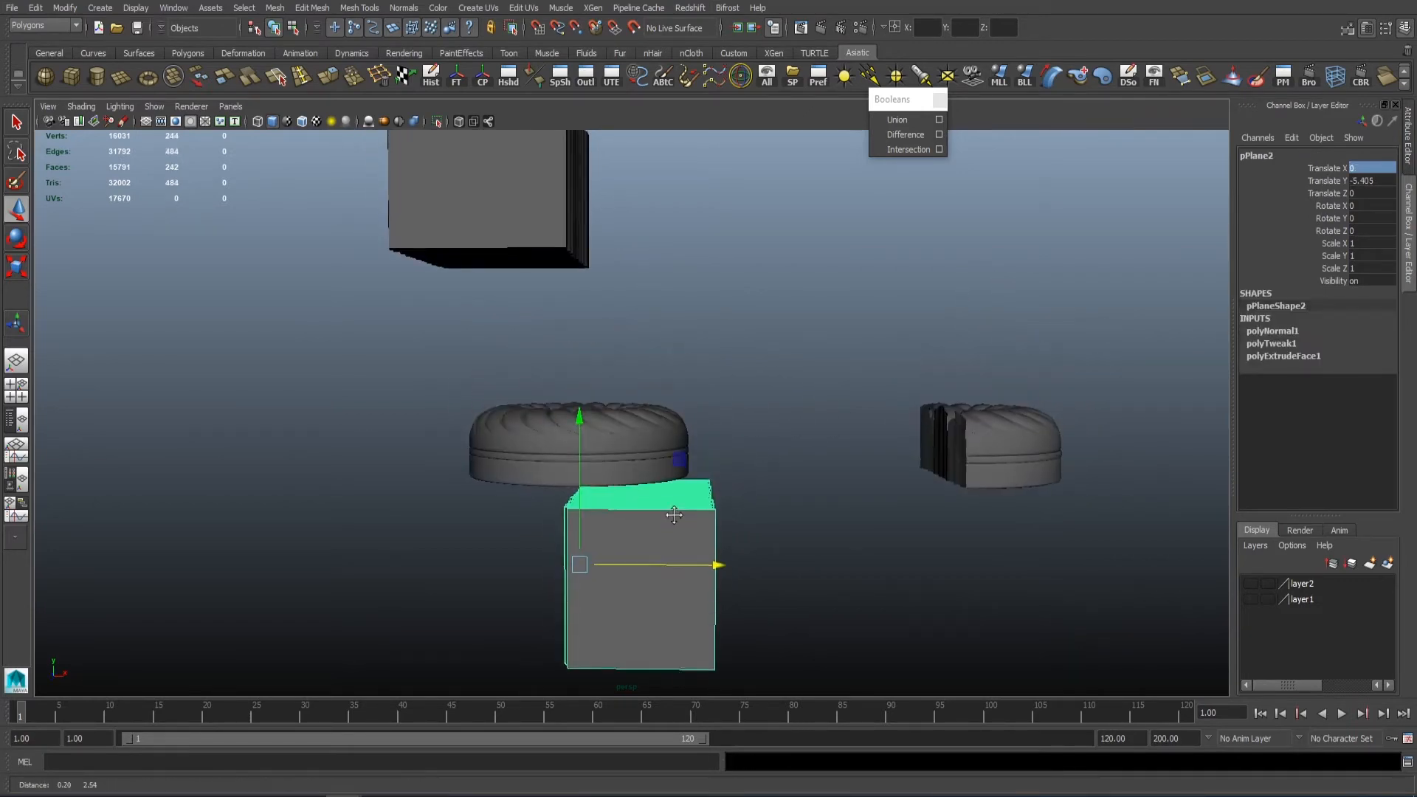
{"action": "left_click_drag", "start_coordinate": [581, 418], "coordinate": [585, 543]}
{"action": "middle_click_drag", "start_coordinate": [594, 554], "coordinate": [631, 472], "text": "alt"}
Step: Duplicate the lower block, raise the copy to Y 1.518 and subtract it from the intact biscuit's swirled ring with Boolean Difference
{"action": "key", "text": "ctrl+d"}
{"action": "left_click_drag", "start_coordinate": [618, 468], "coordinate": [719, 171]}
{"action": "left_click_drag", "start_coordinate": [636, 299], "coordinate": [682, 363], "text": "alt"}
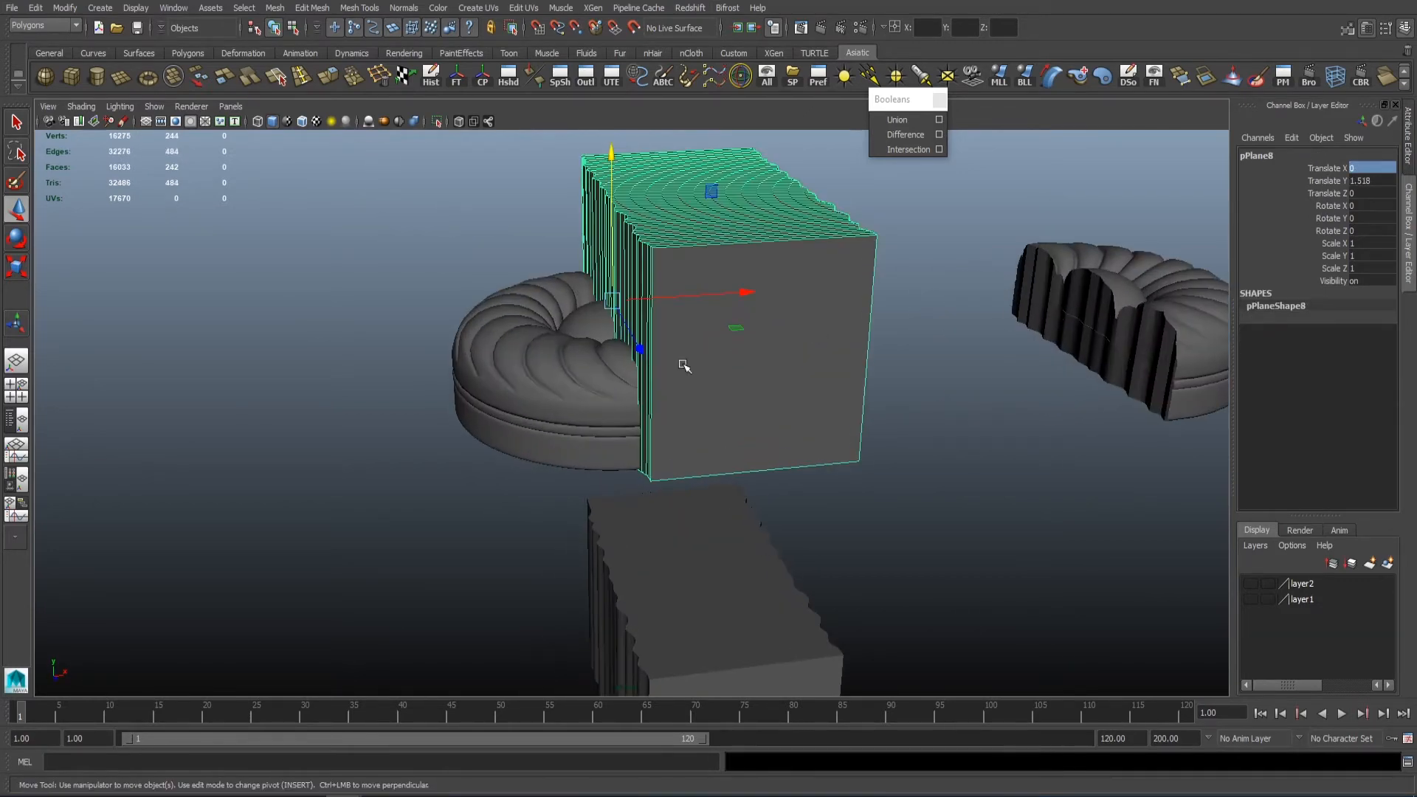
{"action": "left_click", "coordinate": [597, 375]}
{"action": "left_click", "coordinate": [745, 317], "text": "shift"}
{"action": "left_click", "coordinate": [903, 135]}
{"action": "left_click_drag", "start_coordinate": [834, 211], "coordinate": [797, 259], "text": "alt"}
{"action": "right_click_drag", "start_coordinate": [797, 259], "coordinate": [726, 369], "text": "alt"}
{"action": "left_click_drag", "start_coordinate": [727, 369], "coordinate": [701, 425], "text": "alt"}
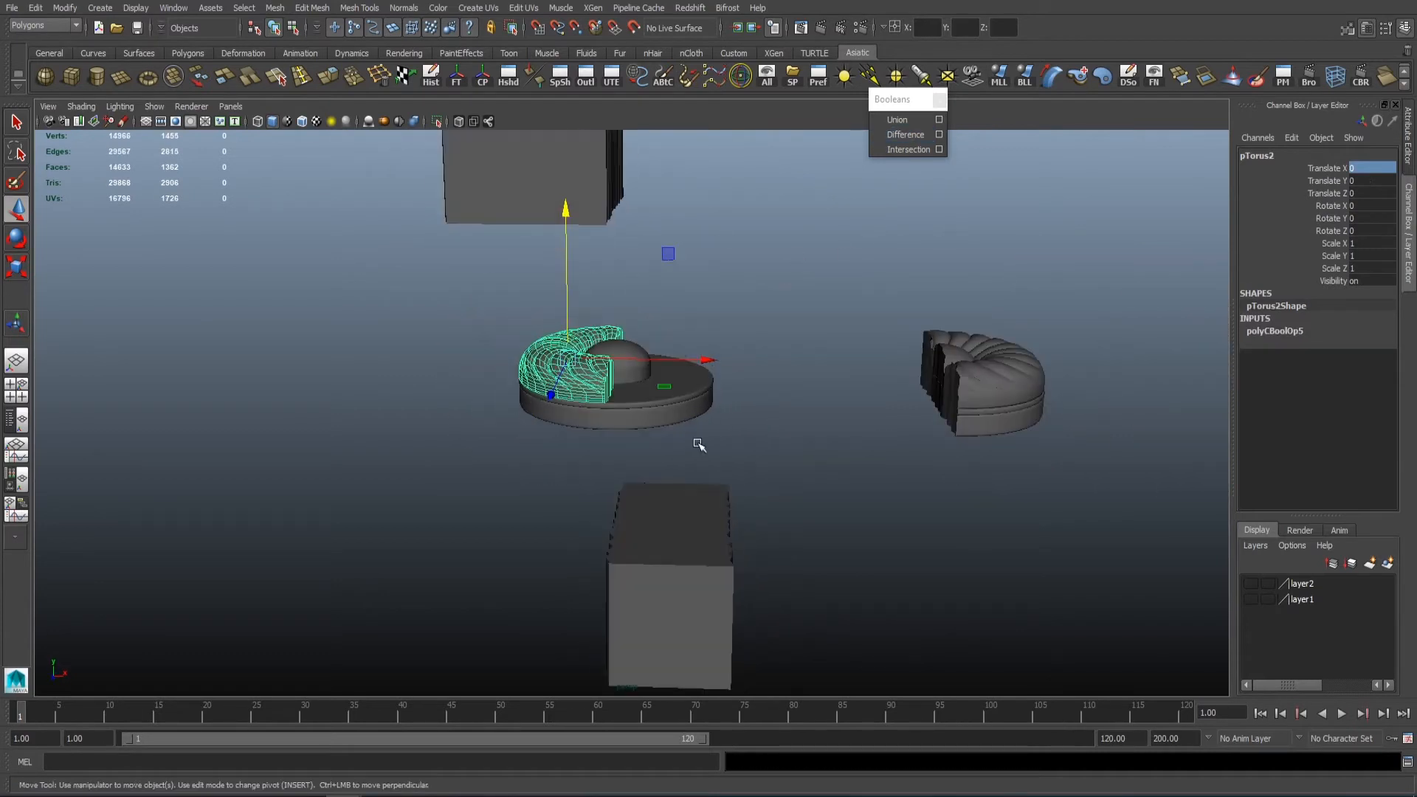
Step: Duplicate the lower block again, raise the copy to Y 1.155 and subtract it from the central dome with Boolean Difference
{"action": "left_click", "coordinate": [694, 509]}
{"action": "left_click_drag", "start_coordinate": [693, 501], "coordinate": [680, 509], "text": "alt"}
{"action": "right_click_drag", "start_coordinate": [680, 509], "coordinate": [692, 489], "text": "alt"}
{"action": "left_click_drag", "start_coordinate": [595, 494], "coordinate": [595, 311]}
{"action": "right_click_drag", "start_coordinate": [664, 425], "coordinate": [733, 443], "text": "alt"}
{"action": "left_click_drag", "start_coordinate": [588, 318], "coordinate": [588, 233]}
{"action": "left_click_drag", "start_coordinate": [609, 273], "coordinate": [682, 332], "text": "alt"}
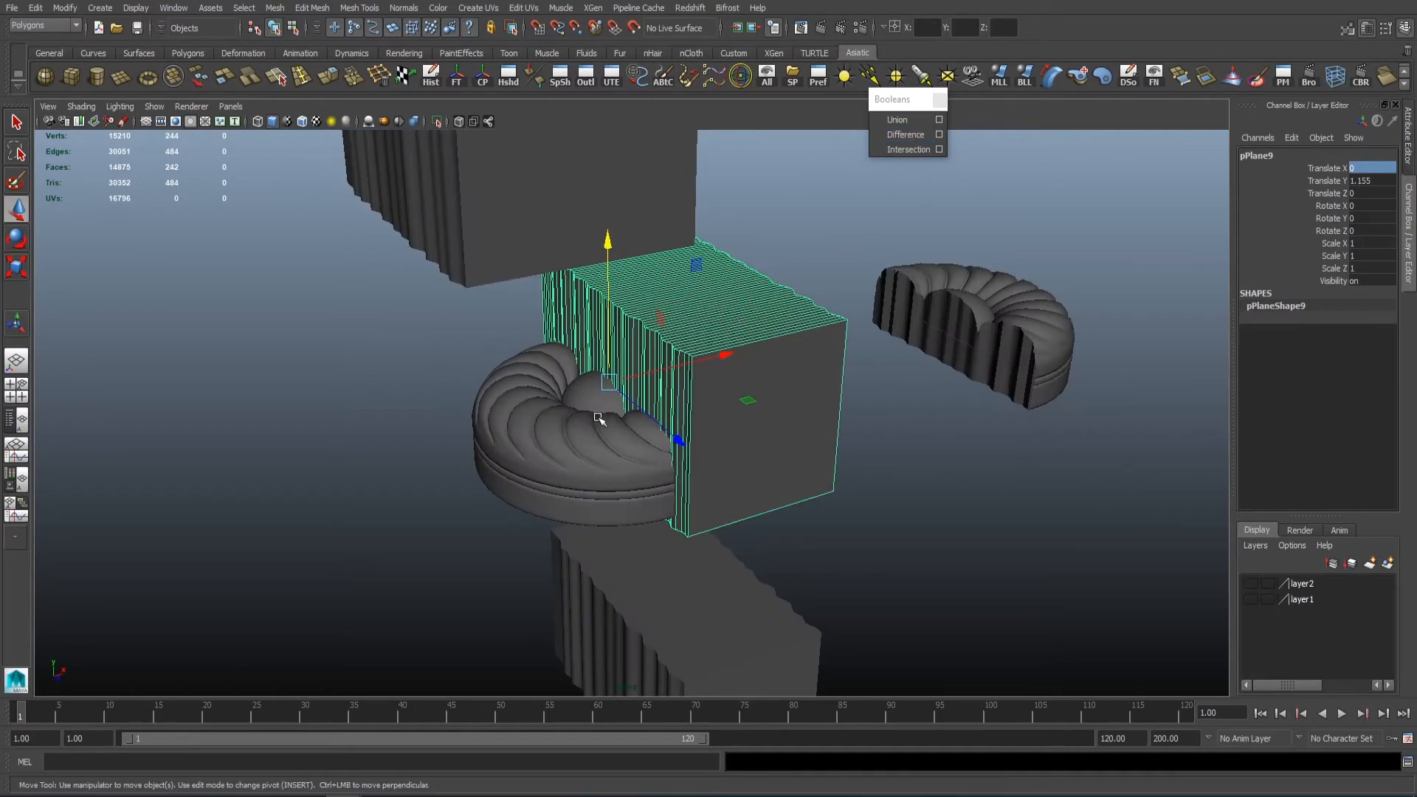
{"action": "left_click", "coordinate": [595, 413]}
{"action": "left_click", "coordinate": [771, 318], "text": "shift"}
{"action": "left_click", "coordinate": [904, 135]}
{"action": "left_click", "coordinate": [819, 441]}
Step: Raise another duplicate of the lower block through the second biscuit and subtract it from the thin filling layer with Boolean Difference
{"action": "right_click_drag", "start_coordinate": [812, 446], "coordinate": [709, 472], "text": "alt"}
{"action": "middle_click_drag", "start_coordinate": [686, 597], "coordinate": [673, 549], "text": "alt"}
{"action": "left_click", "coordinate": [672, 535]}
{"action": "key", "text": "ctrl+d"}
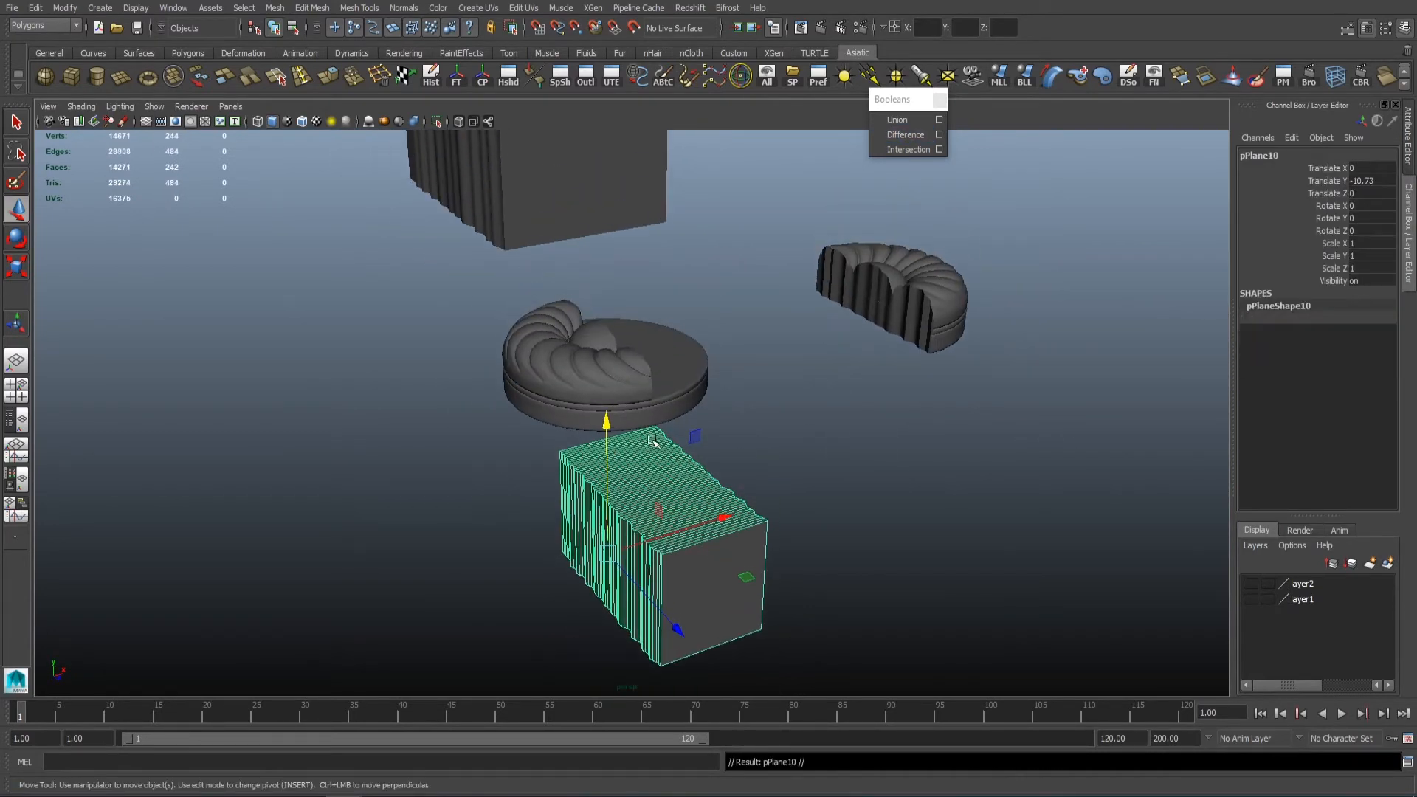
{"action": "left_click_drag", "start_coordinate": [608, 429], "coordinate": [657, 235]}
{"action": "right_click_drag", "start_coordinate": [542, 332], "coordinate": [595, 395], "text": "alt"}
{"action": "left_click", "coordinate": [905, 135]}
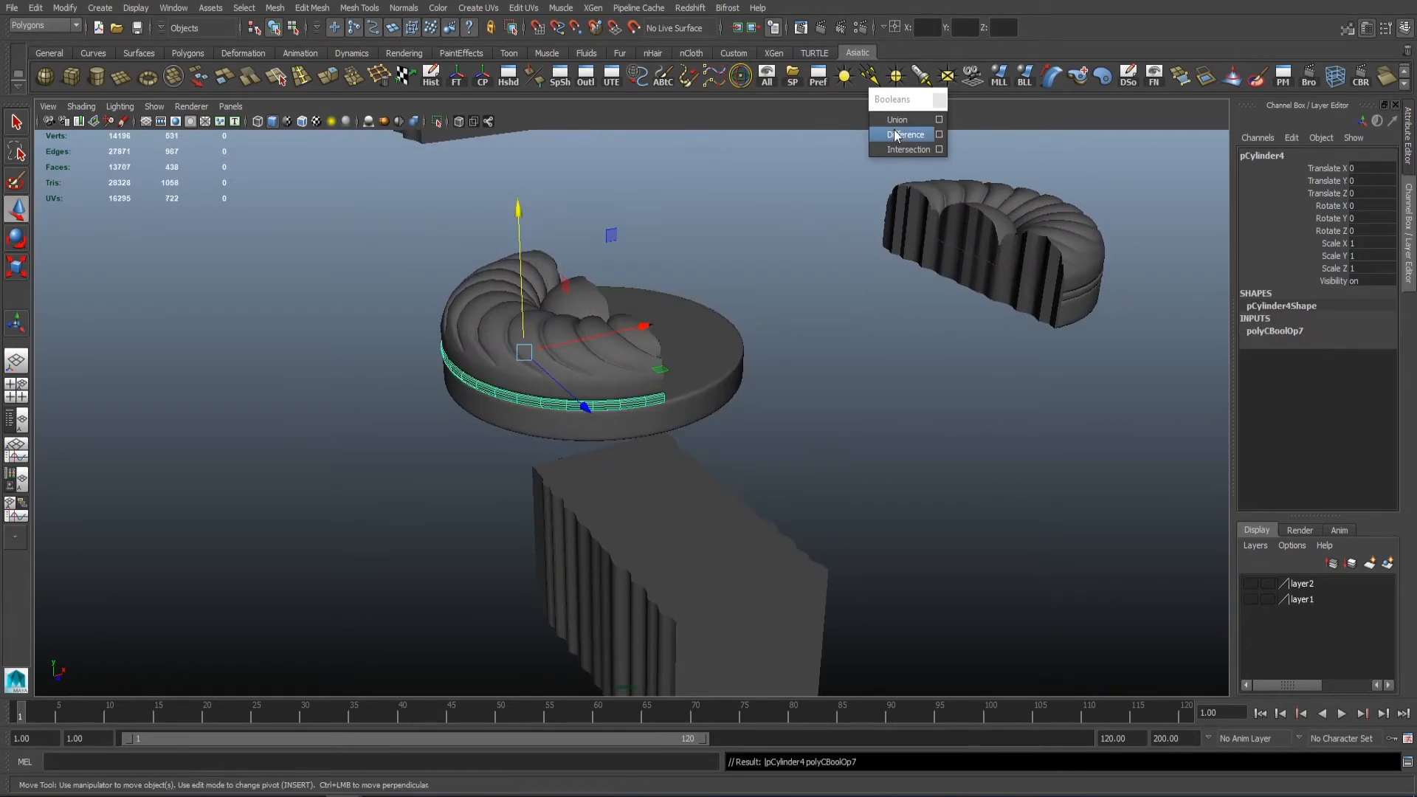
Step: Duplicate the lower block, raise the copy to Y -0.84 and subtract it from the second biscuit's base layer with Boolean Difference
{"action": "right_click_drag", "start_coordinate": [819, 336], "coordinate": [664, 544], "text": "alt"}
{"action": "left_click", "coordinate": [664, 544]}
{"action": "key", "text": "ctrl+d"}
{"action": "left_click_drag", "start_coordinate": [600, 450], "coordinate": [614, 166]}
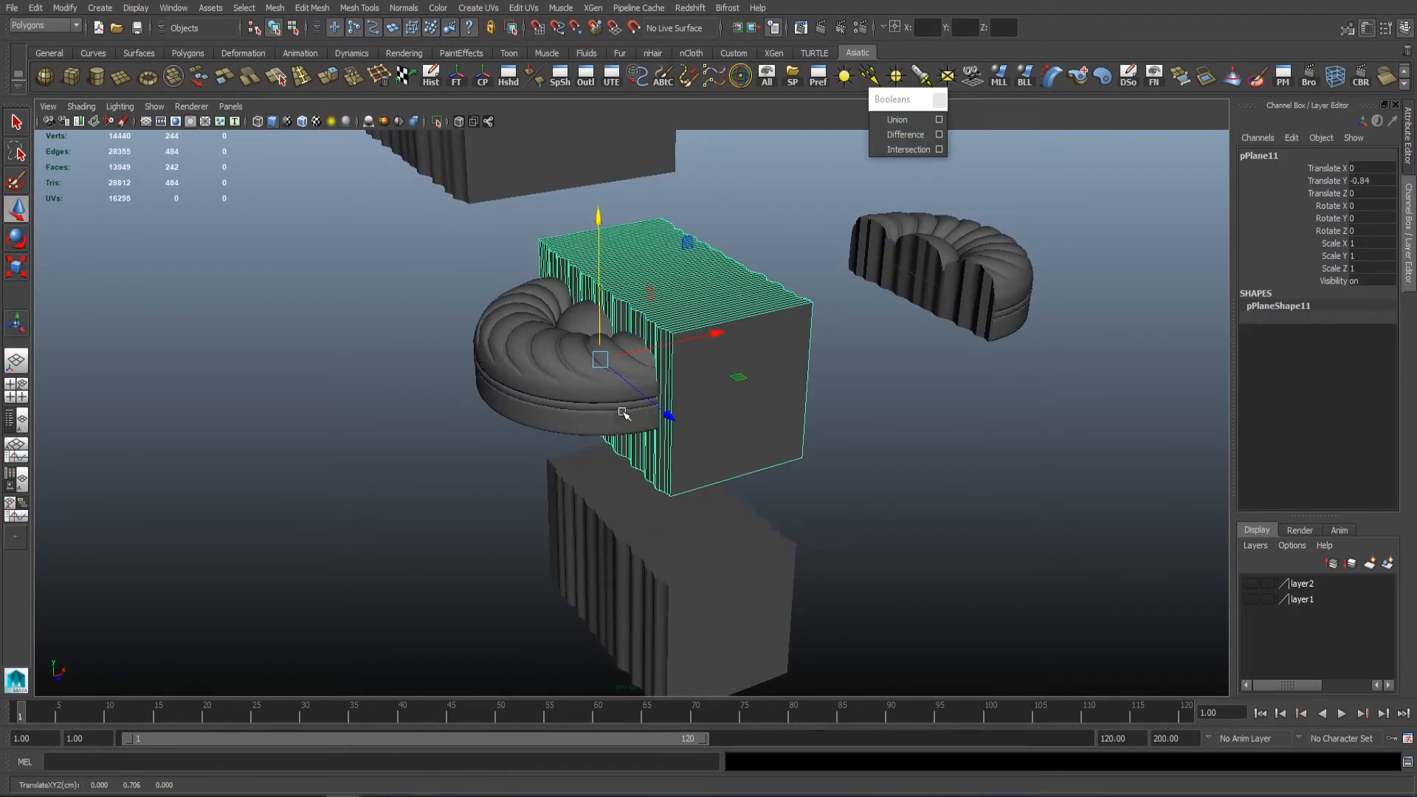
{"action": "left_click", "coordinate": [908, 139]}
{"action": "left_click", "coordinate": [712, 272]}
{"action": "left_click_drag", "start_coordinate": [712, 271], "coordinate": [567, 383], "text": "alt"}
Step: Group the pieces of the newly cut half and return the other half to Translate X 0
{"action": "left_click", "coordinate": [441, 75]}
{"action": "left_click", "coordinate": [680, 220]}
{"action": "right_click_drag", "start_coordinate": [679, 221], "coordinate": [521, 447], "text": "alt"}
{"action": "left_click_drag", "start_coordinate": [531, 322], "coordinate": [808, 410]}
{"action": "key", "text": "ctrl+g"}
{"action": "left_click", "coordinate": [880, 404]}
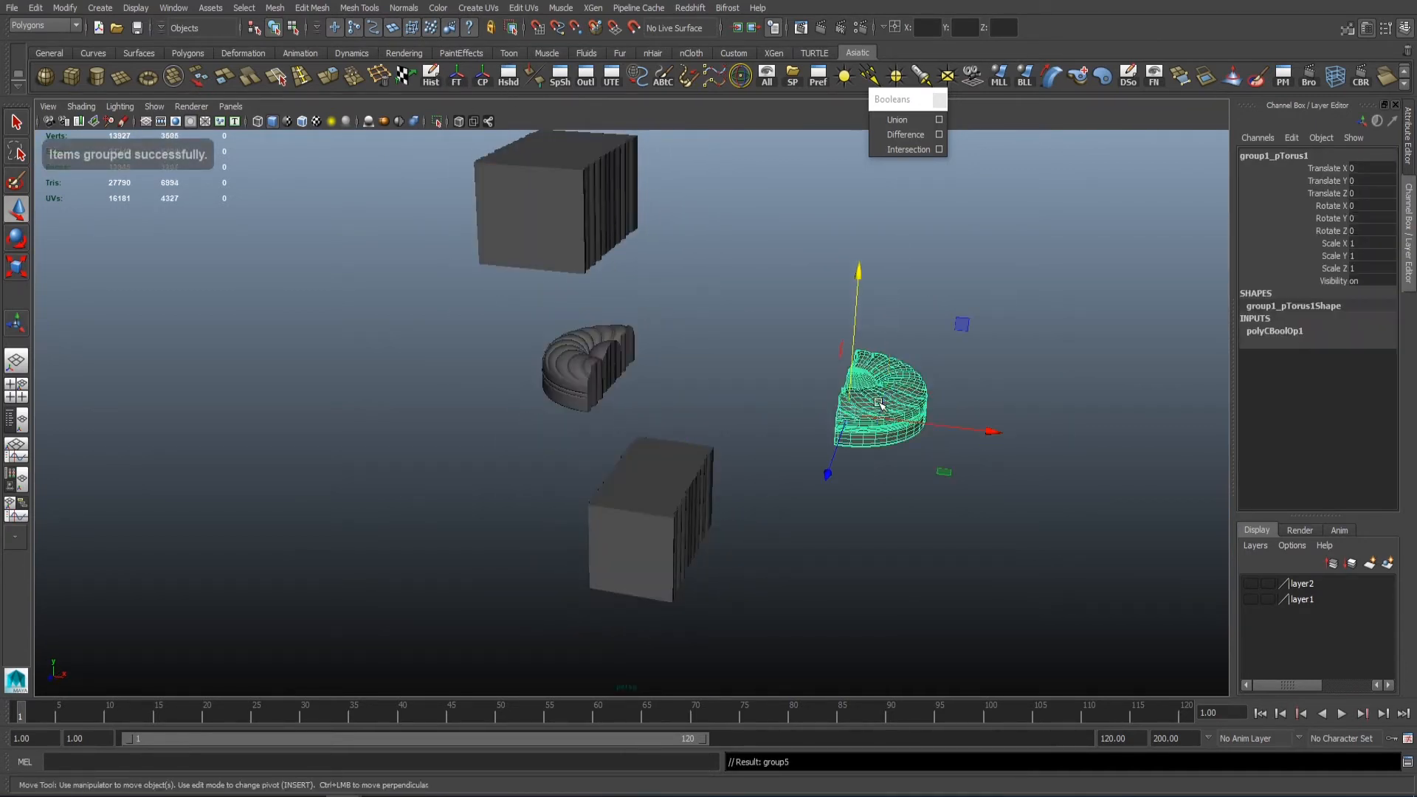
{"action": "key", "text": "Return"}
Step: Delete the upper and lower wavy cutting blocks
{"action": "left_click", "coordinate": [559, 214]}
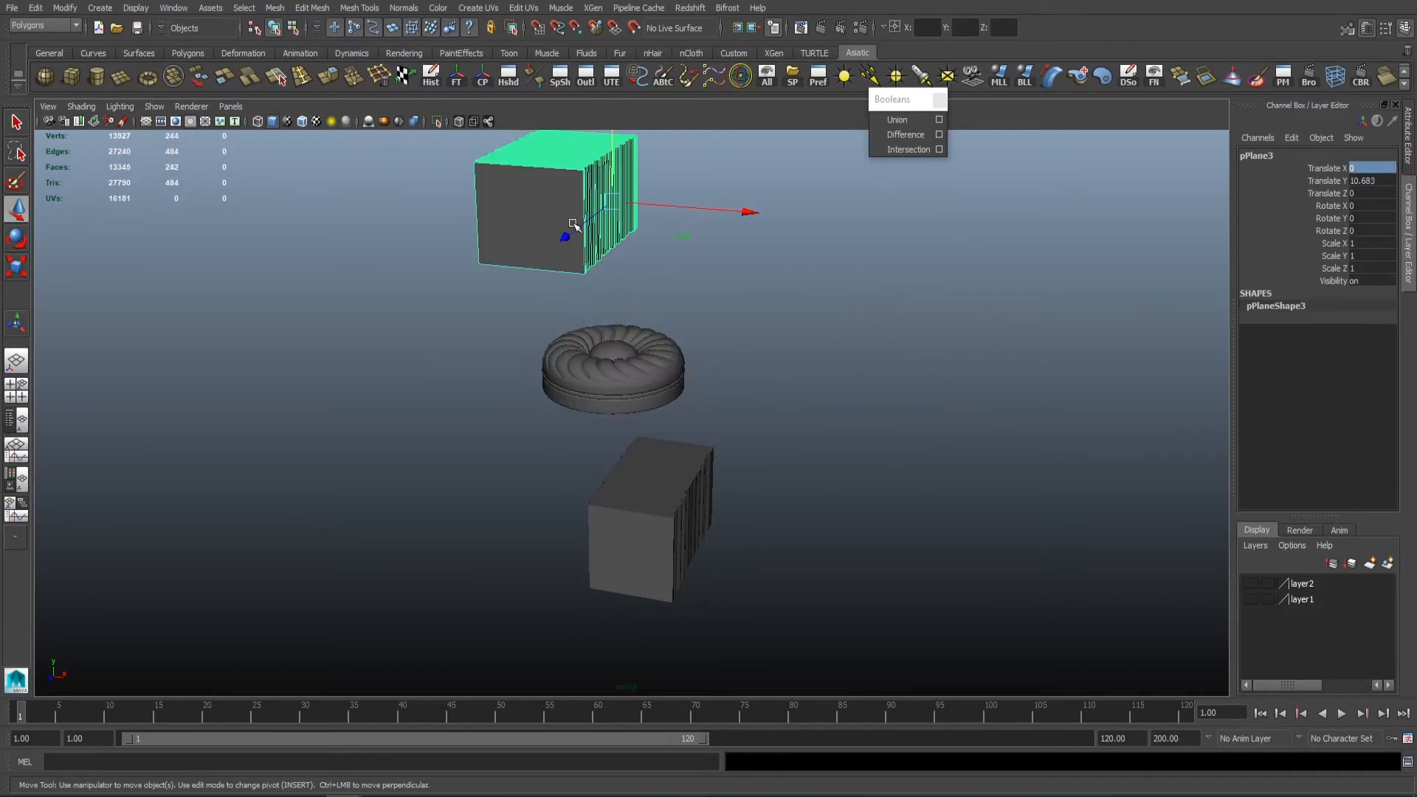
{"action": "key", "text": "Delete"}
{"action": "left_click", "coordinate": [656, 509]}
{"action": "key", "text": "Delete"}
Step: Pull the right biscuit half to Translate X 0.705 to inspect the broken edges, and undo the move
{"action": "right_click_drag", "start_coordinate": [498, 382], "coordinate": [743, 401], "text": "alt"}
{"action": "left_click", "coordinate": [743, 402]}
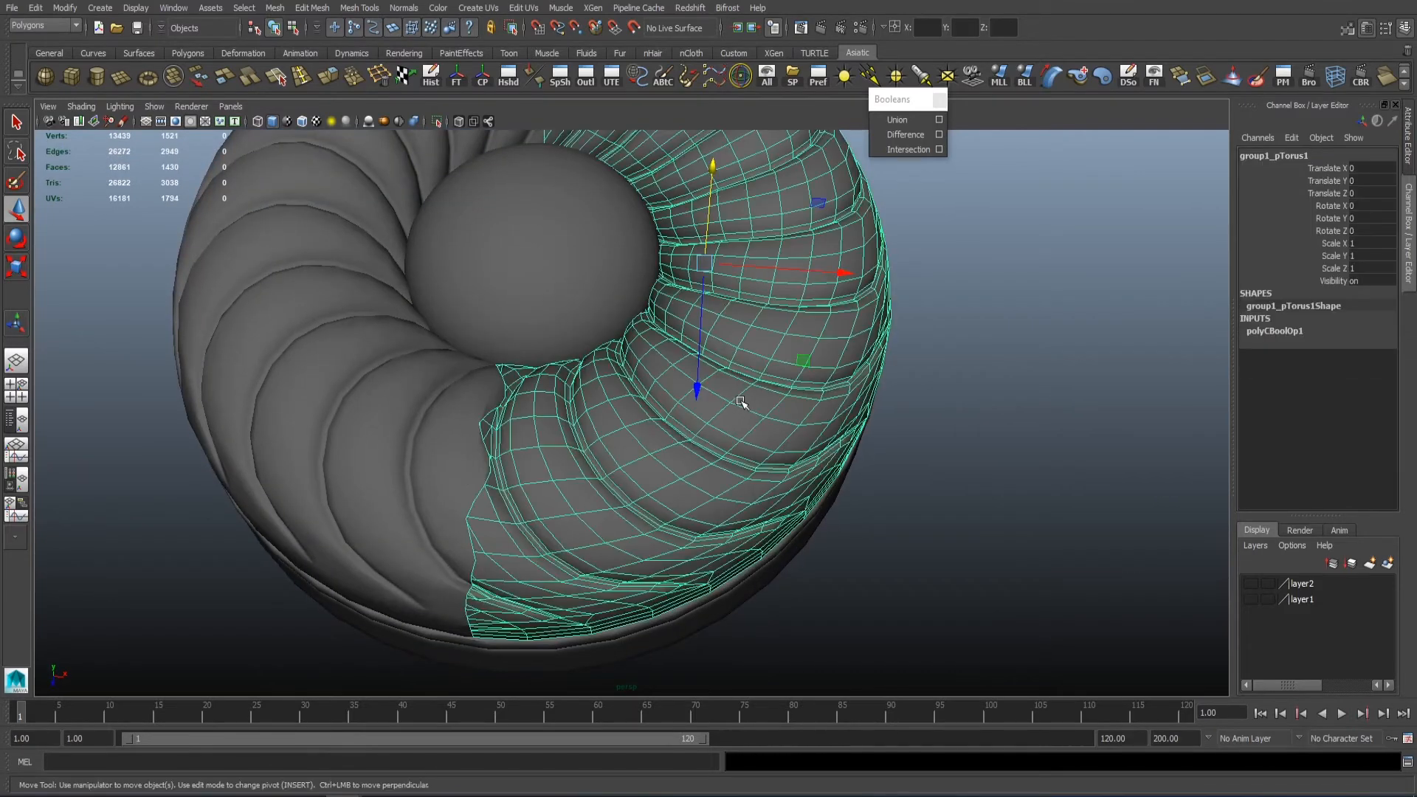
{"action": "left_click_drag", "start_coordinate": [677, 347], "coordinate": [726, 350]}
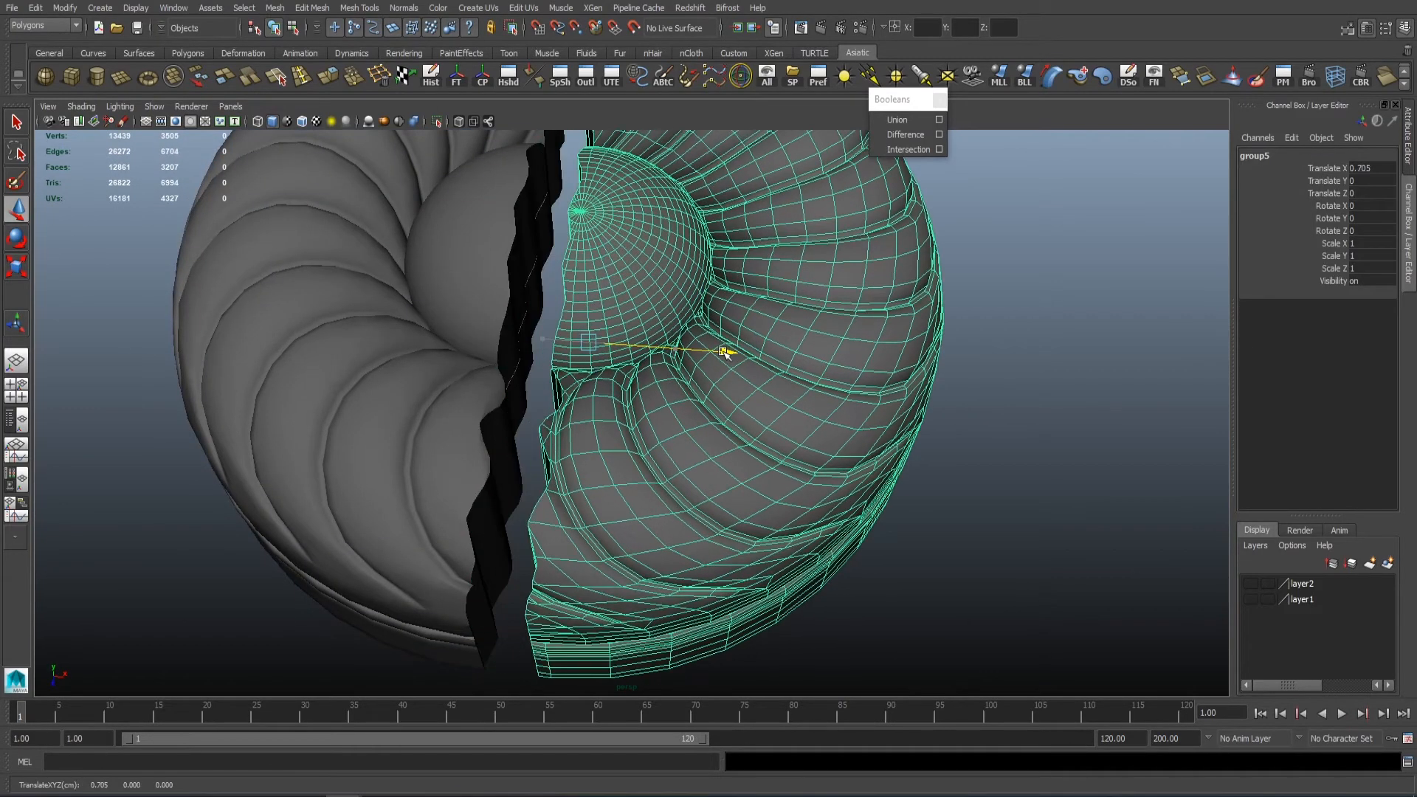
{"action": "right_click_drag", "start_coordinate": [680, 440], "coordinate": [528, 367], "text": "alt"}
{"action": "left_click_drag", "start_coordinate": [529, 367], "coordinate": [481, 326], "text": "alt"}
{"action": "right_click_drag", "start_coordinate": [480, 325], "coordinate": [535, 329], "text": "alt"}
{"action": "middle_click_drag", "start_coordinate": [611, 321], "coordinate": [749, 452], "text": "alt"}
{"action": "left_click_drag", "start_coordinate": [649, 442], "coordinate": [746, 458], "text": "alt"}
{"action": "key", "text": "ctrl+z"}
{"action": "left_click", "coordinate": [981, 442]}
{"action": "left_click_drag", "start_coordinate": [841, 432], "coordinate": [828, 370], "text": "alt"}
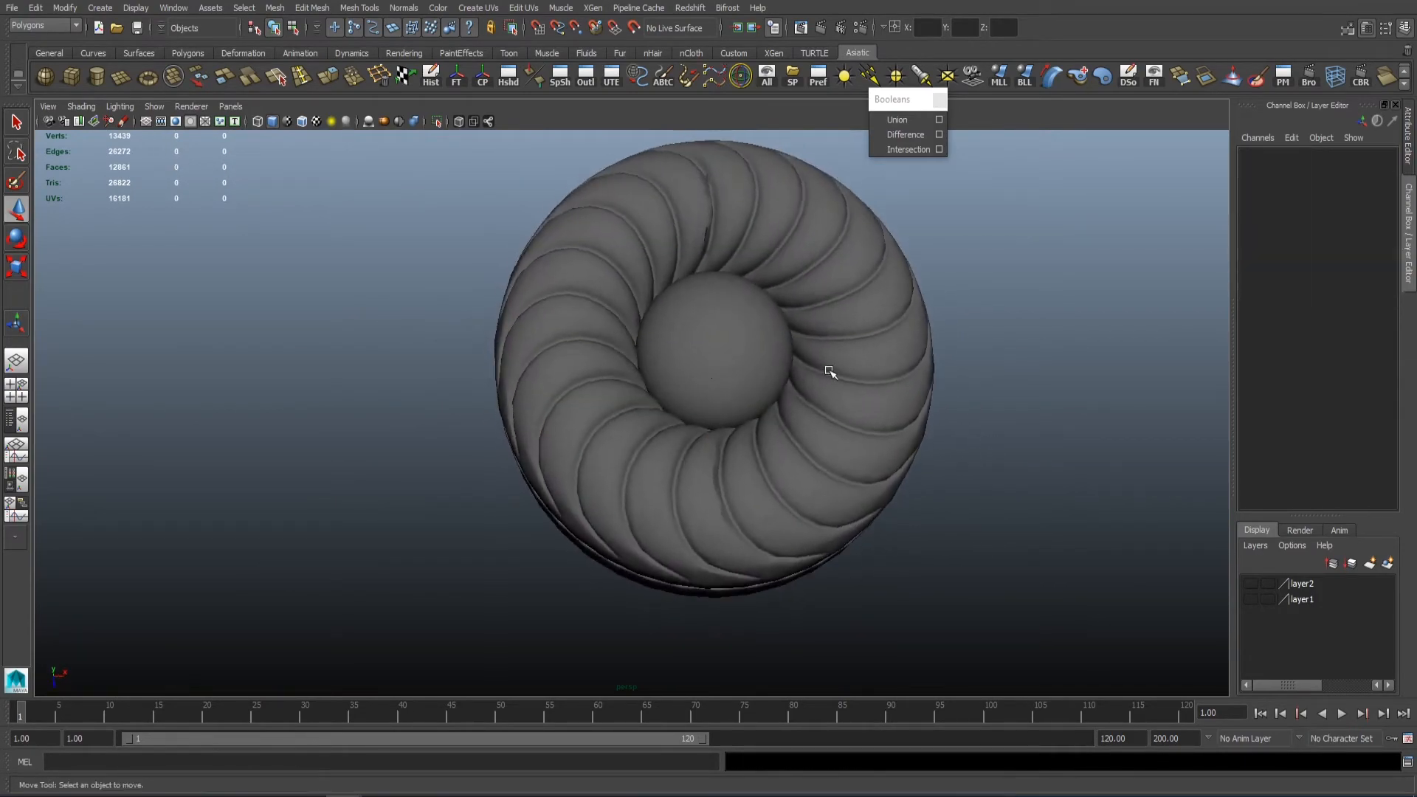
Step: Separate the right half from the left one at Translate X 2.856, and undo the move
{"action": "left_click", "coordinate": [816, 379]}
{"action": "right_click_drag", "start_coordinate": [756, 396], "coordinate": [893, 371], "text": "alt"}
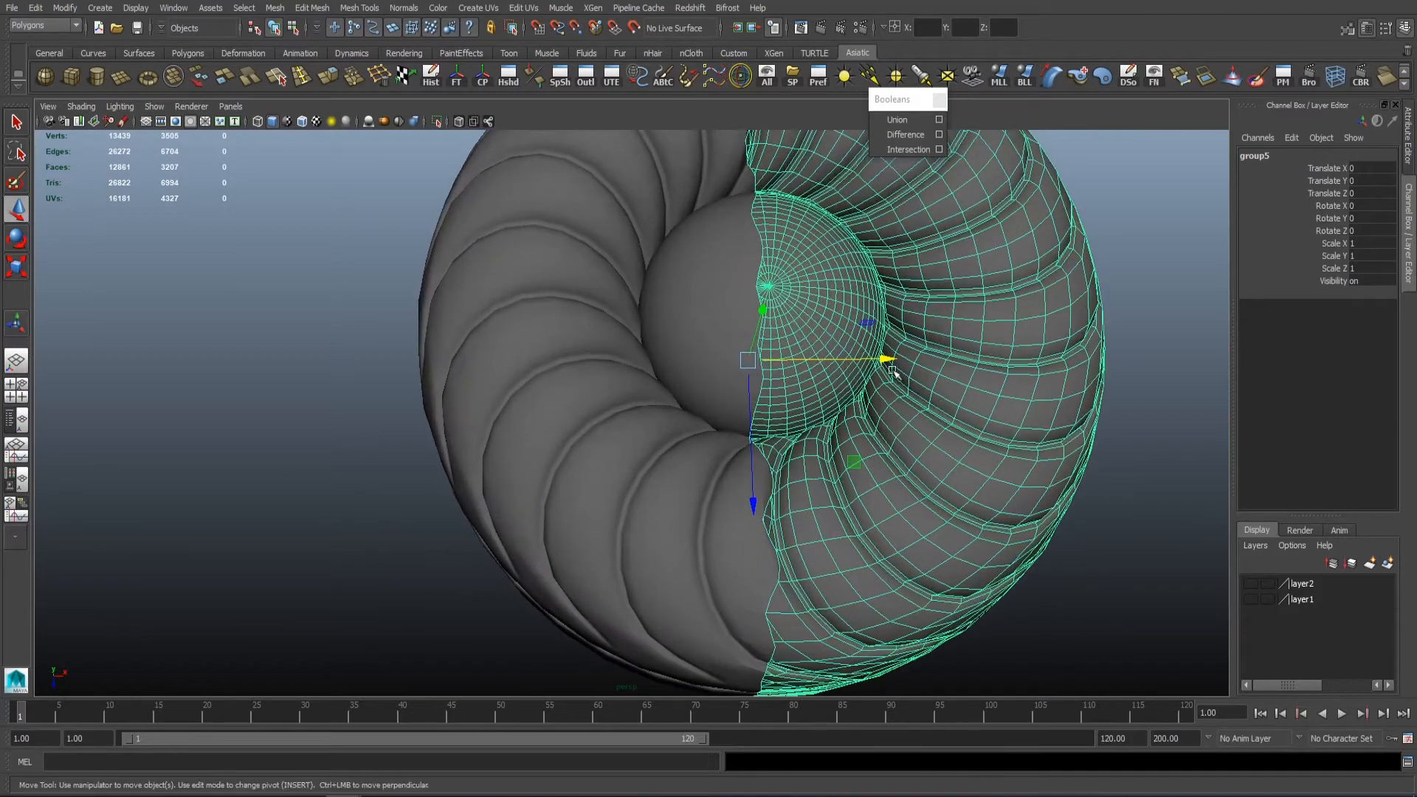
{"action": "left_click_drag", "start_coordinate": [884, 359], "coordinate": [1065, 359]}
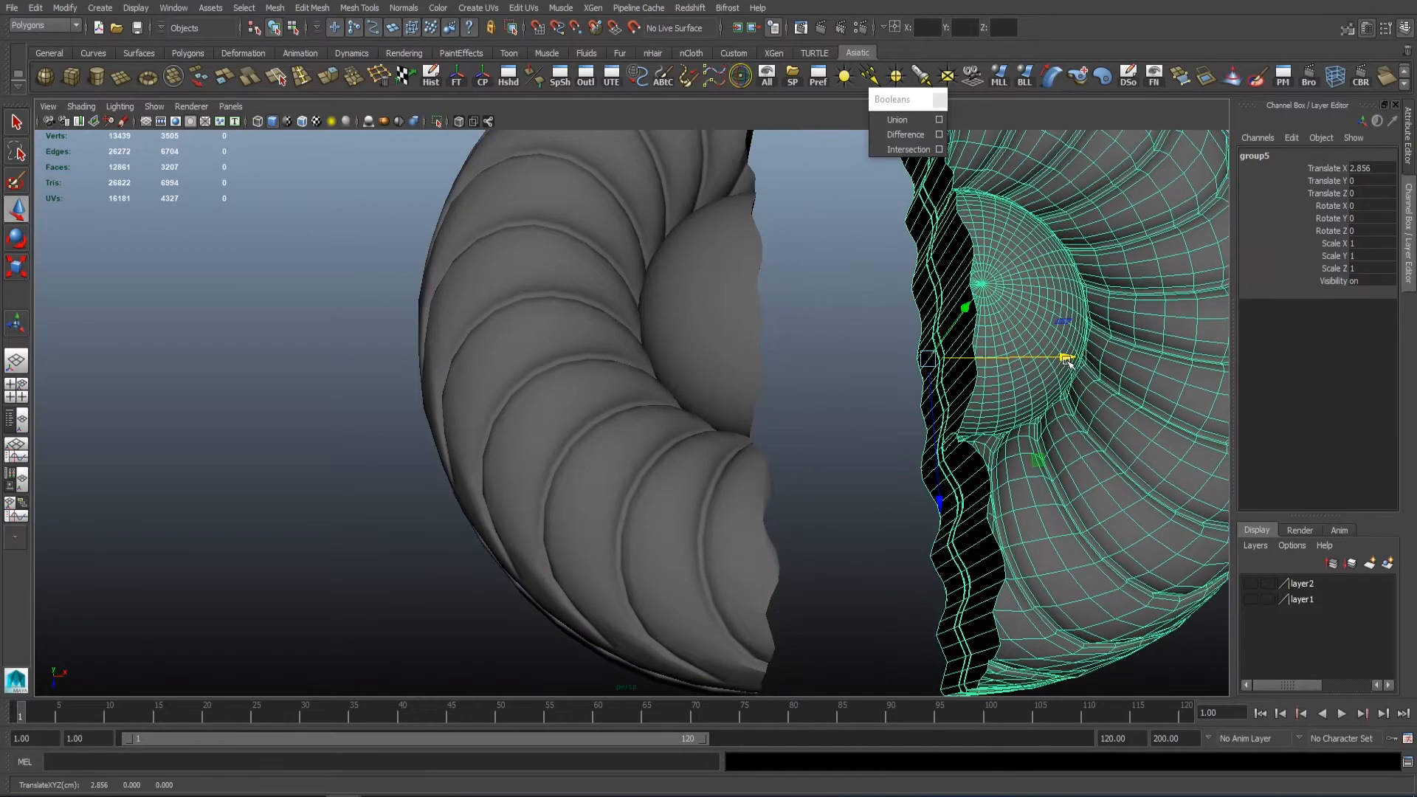
{"action": "key", "text": "ctrl+z"}
{"action": "left_click_drag", "start_coordinate": [980, 507], "coordinate": [996, 443], "text": "alt"}
{"action": "left_click", "coordinate": [1075, 507]}
{"action": "right_click_drag", "start_coordinate": [1063, 502], "coordinate": [874, 465], "text": "alt"}
{"action": "left_click_drag", "start_coordinate": [875, 465], "coordinate": [904, 487], "text": "alt"}
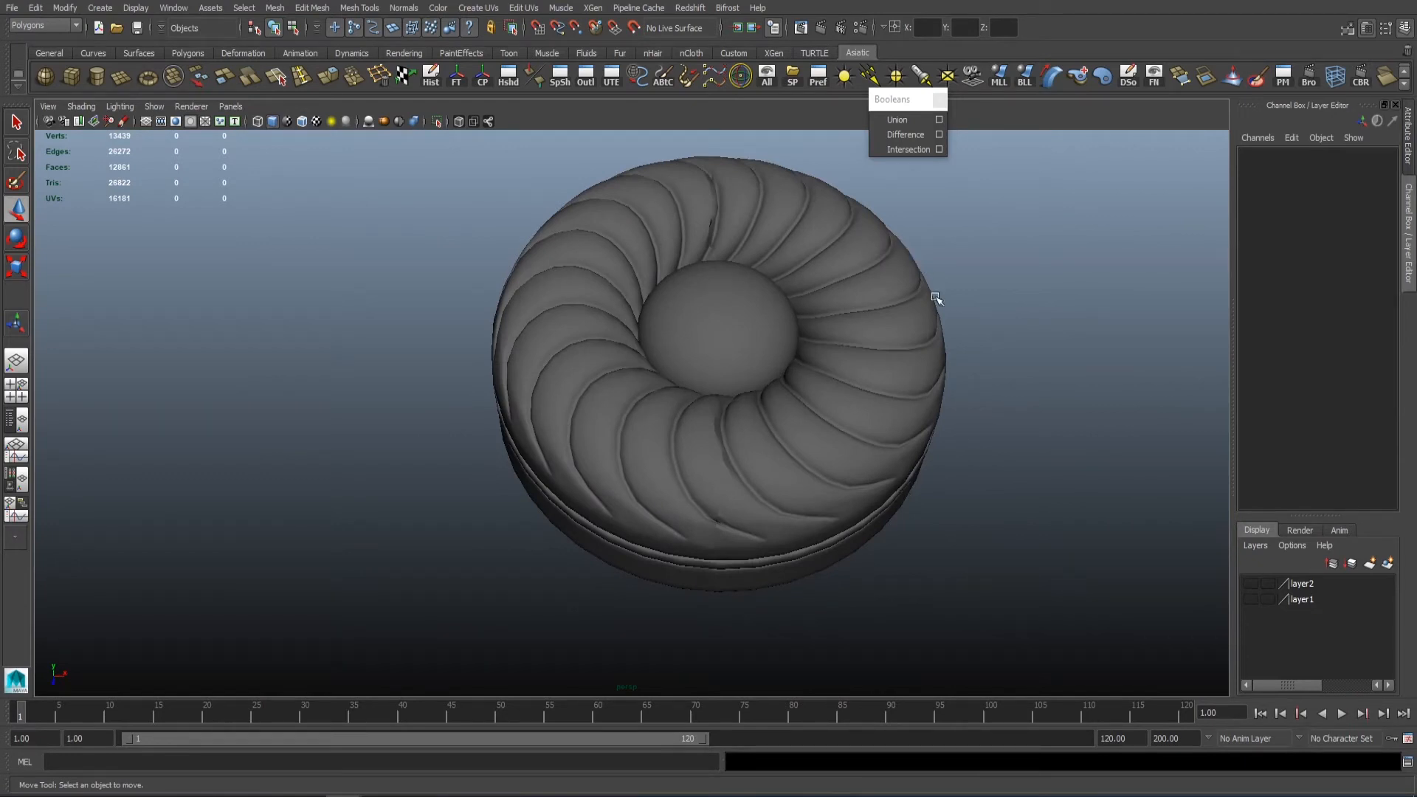
Step: Isolate the right biscuit half group in the viewport
{"action": "left_click_drag", "start_coordinate": [856, 319], "coordinate": [788, 326], "text": "alt"}
{"action": "left_click", "coordinate": [819, 322]}
{"action": "key", "text": "f"}
{"action": "key", "text": "Up"}
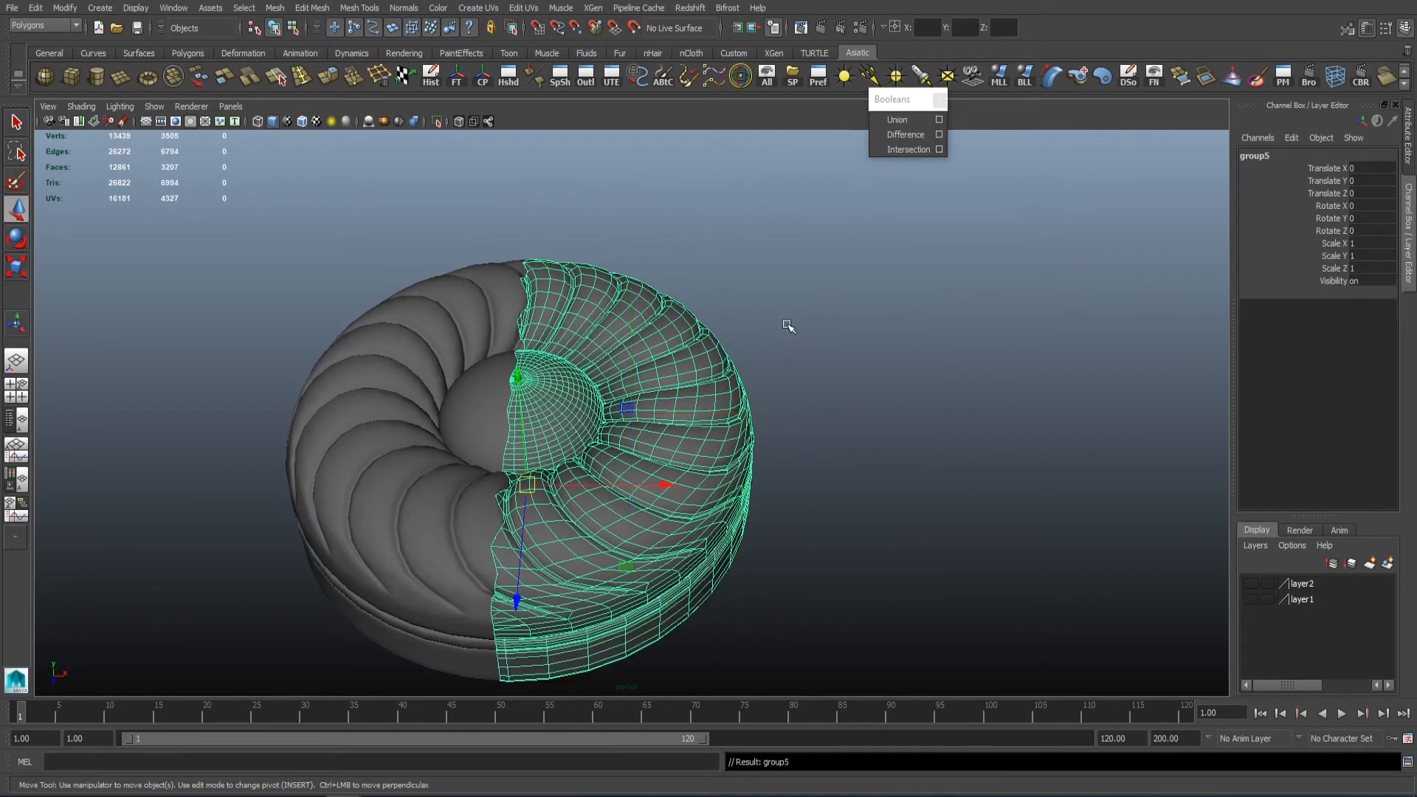
{"action": "left_click", "coordinate": [437, 122]}
{"action": "left_click", "coordinate": [634, 221]}
{"action": "left_click_drag", "start_coordinate": [656, 324], "coordinate": [764, 324], "text": "alt"}
Step: Examine the broken side of the dome, filling, ring and base pieces of the isolated half
{"action": "left_click", "coordinate": [582, 410]}
{"action": "key", "text": "f"}
{"action": "left_click_drag", "start_coordinate": [815, 435], "coordinate": [759, 395], "text": "alt"}
{"action": "right_click_drag", "start_coordinate": [759, 395], "coordinate": [679, 391], "text": "alt"}
{"action": "middle_click_drag", "start_coordinate": [679, 391], "coordinate": [761, 373], "text": "alt"}
{"action": "left_click_drag", "start_coordinate": [762, 374], "coordinate": [736, 355], "text": "alt"}
{"action": "left_click_drag", "start_coordinate": [639, 439], "coordinate": [601, 419], "text": "alt"}
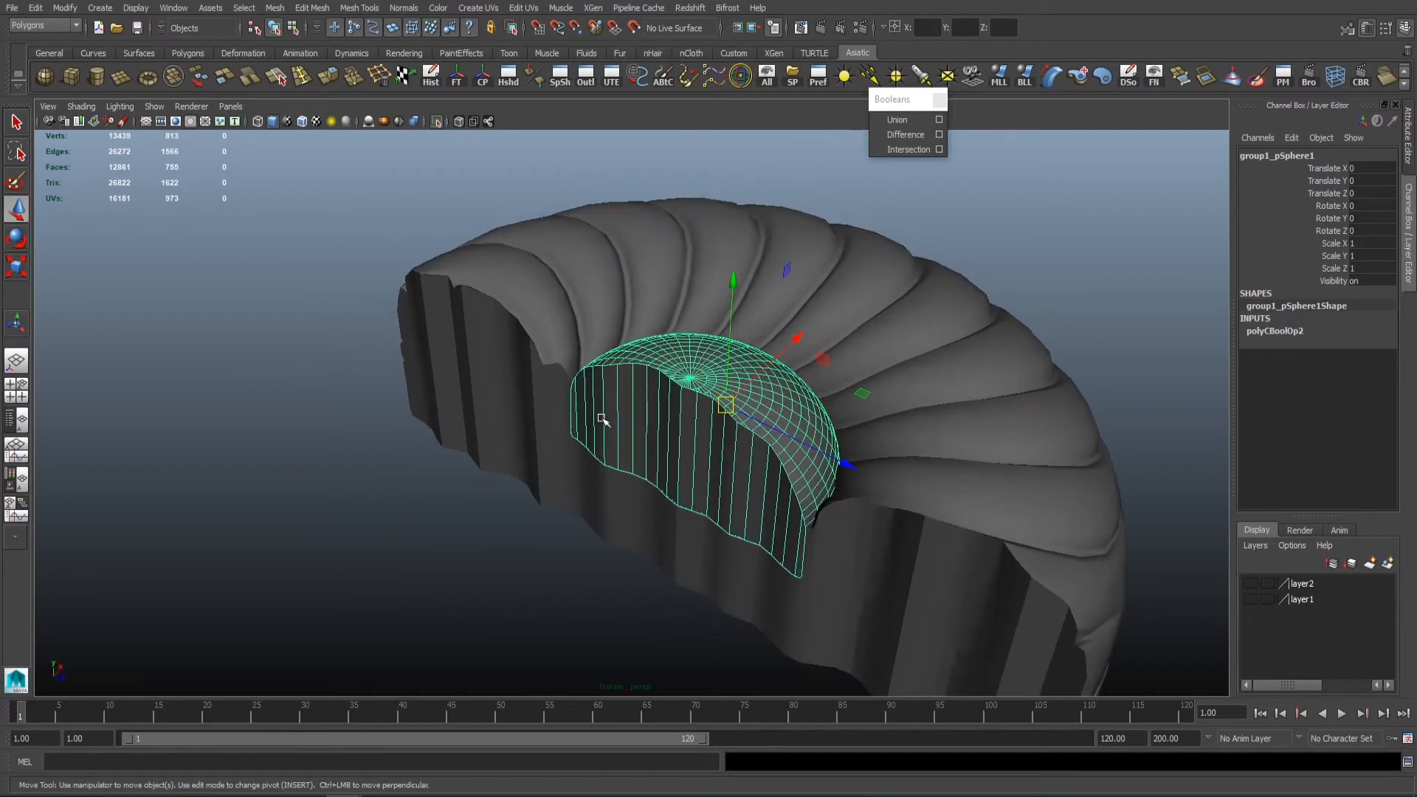
{"action": "left_click_drag", "start_coordinate": [872, 600], "coordinate": [613, 365], "text": "alt"}
{"action": "left_click", "coordinate": [941, 339]}
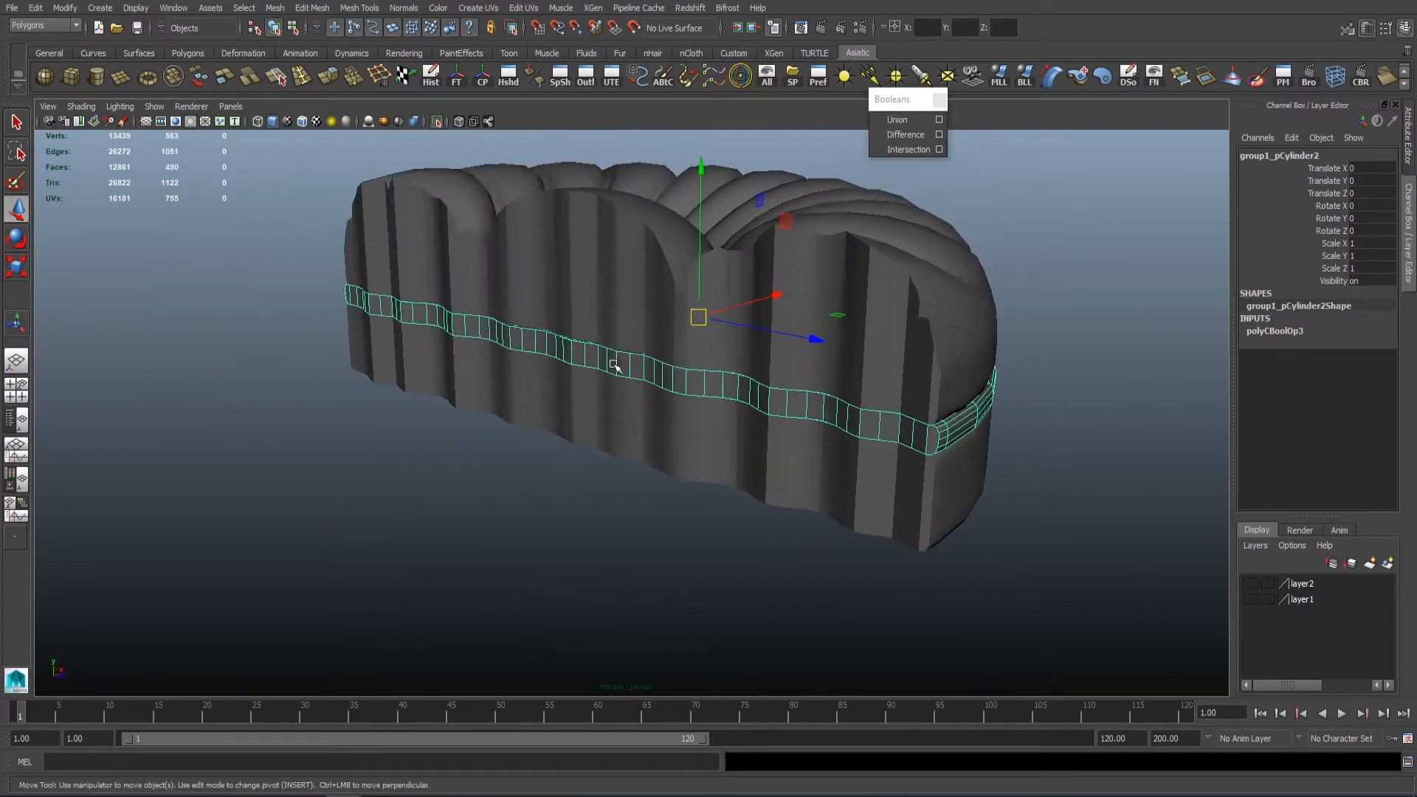
{"action": "left_click", "coordinate": [734, 290]}
{"action": "left_click_drag", "start_coordinate": [735, 290], "coordinate": [911, 369], "text": "alt"}
{"action": "left_click", "coordinate": [757, 497]}
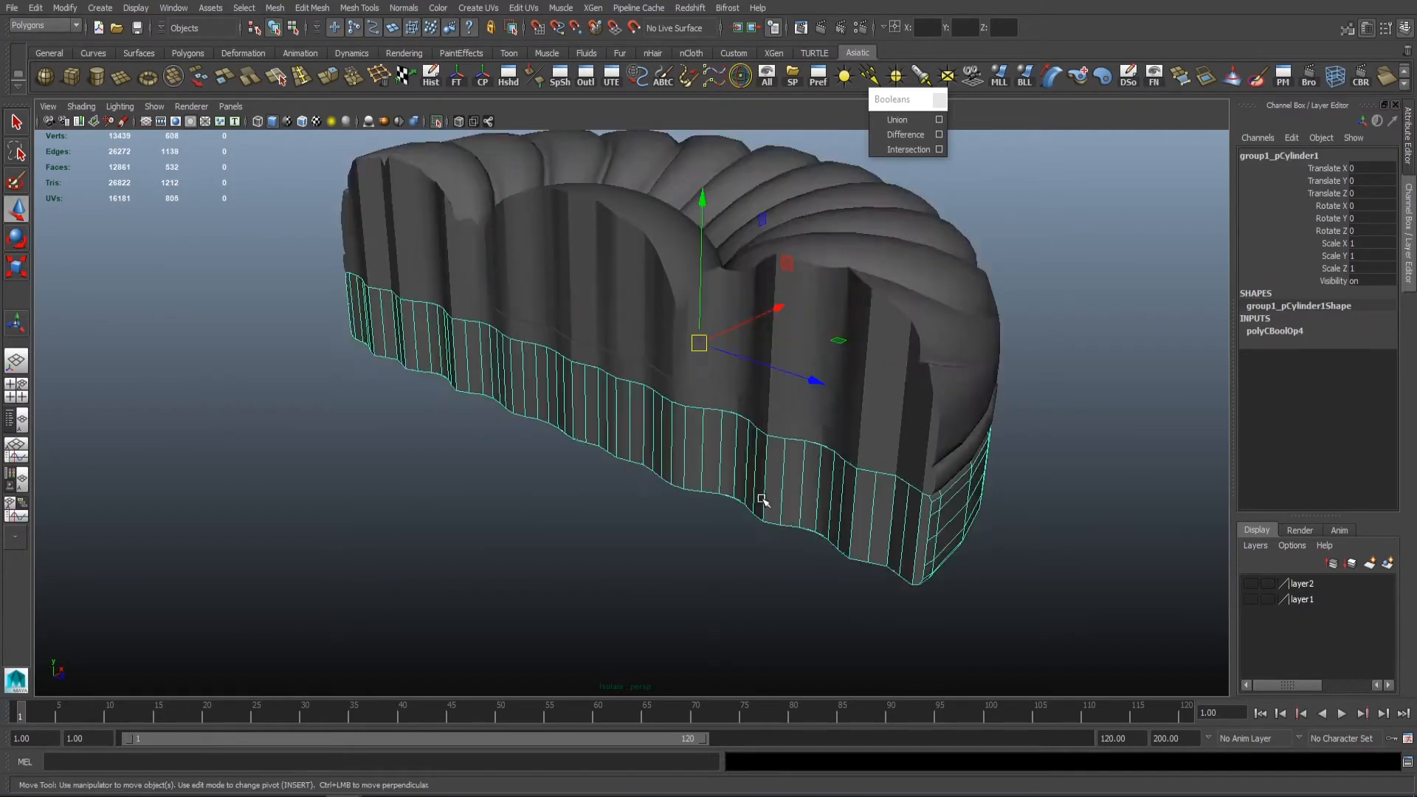
{"action": "left_click_drag", "start_coordinate": [757, 497], "coordinate": [930, 468], "text": "alt"}
{"action": "left_click", "coordinate": [657, 437]}
{"action": "left_click", "coordinate": [457, 406]}
{"action": "left_click_drag", "start_coordinate": [457, 406], "coordinate": [436, 432], "text": "alt"}
{"action": "middle_click_drag", "start_coordinate": [436, 433], "coordinate": [497, 410], "text": "alt"}
{"action": "right_click_drag", "start_coordinate": [497, 410], "coordinate": [516, 410], "text": "alt"}
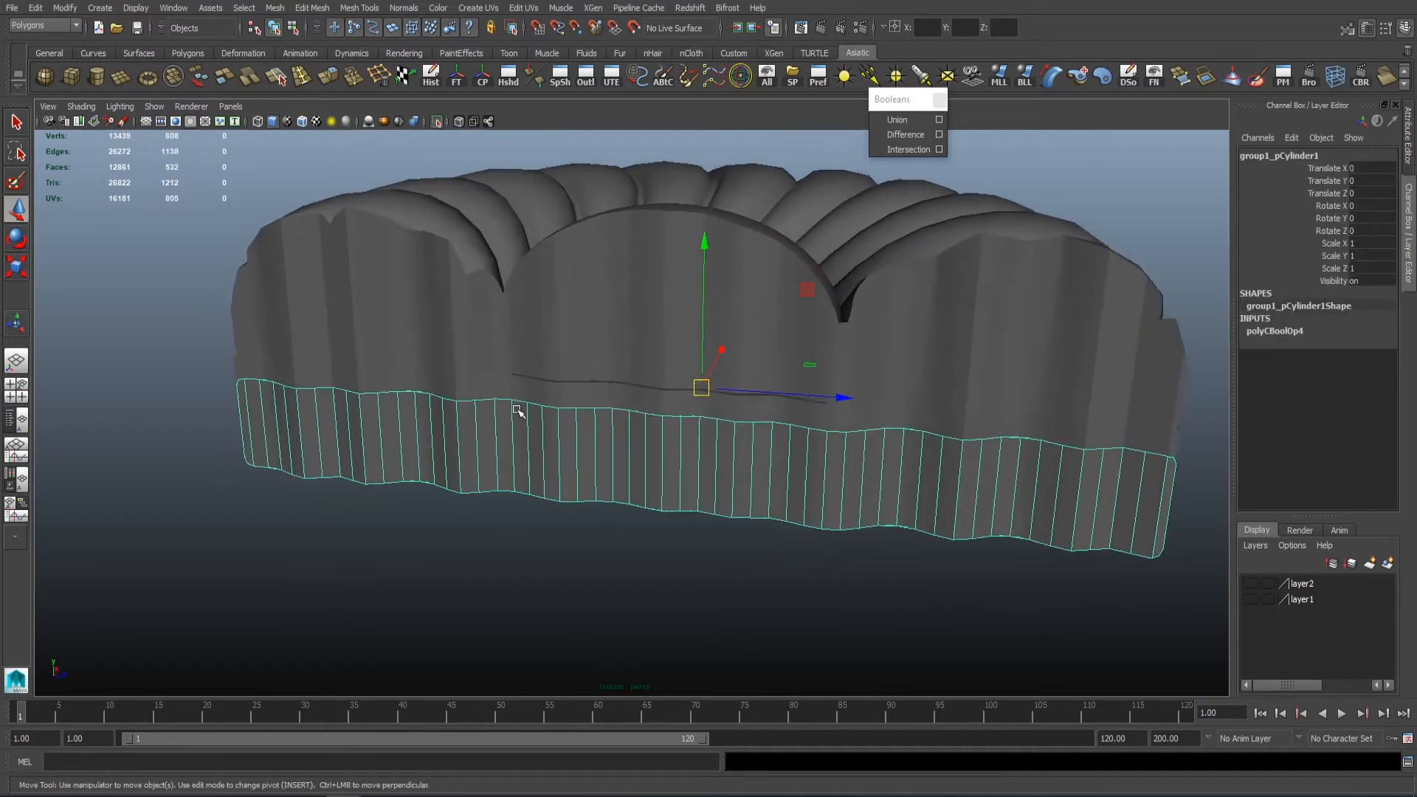
Step: Turn off the isolated view and hide the left biscuit half group
{"action": "middle_click_drag", "start_coordinate": [583, 463], "coordinate": [539, 493], "text": "alt"}
{"action": "left_click", "coordinate": [436, 121]}
{"action": "left_click_drag", "start_coordinate": [591, 377], "coordinate": [718, 454], "text": "alt"}
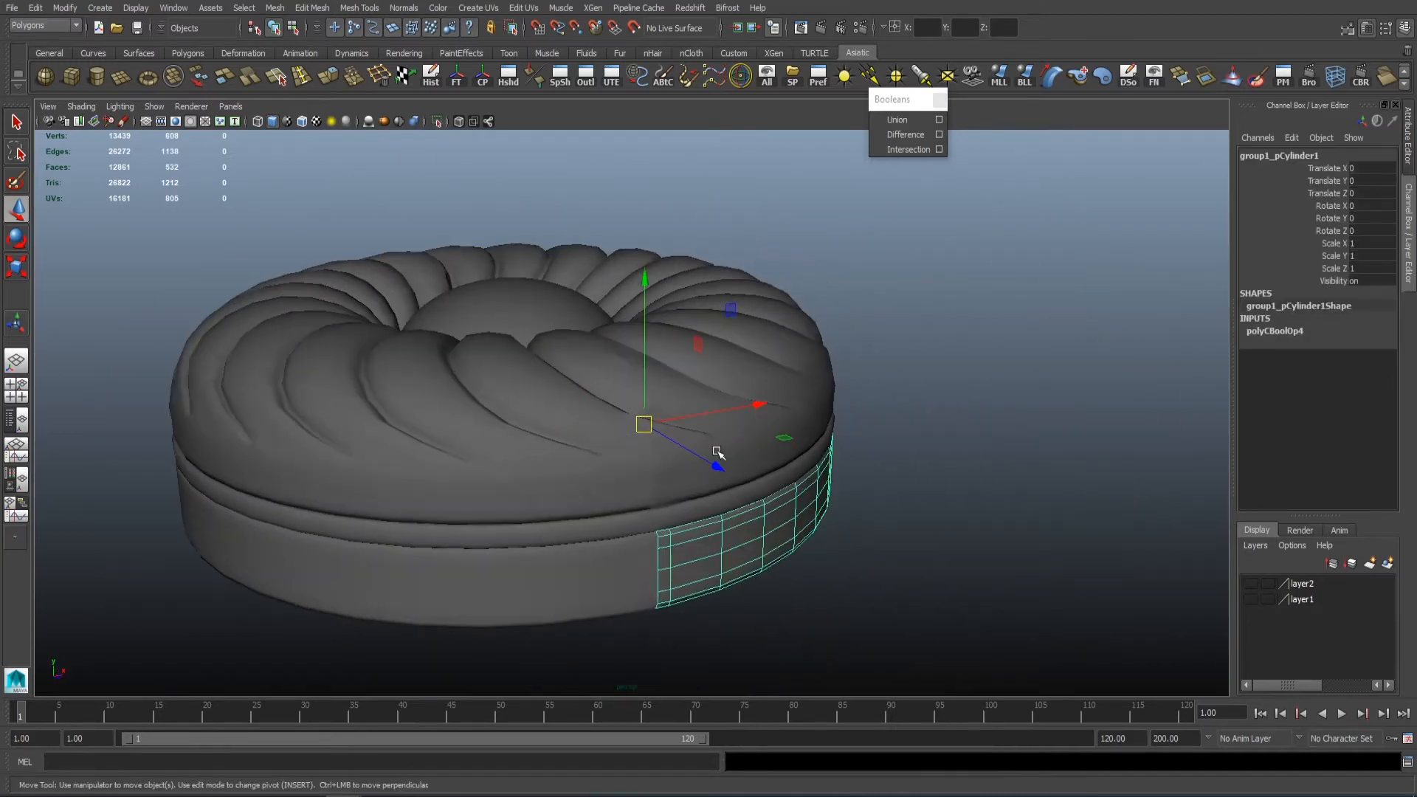
{"action": "key", "text": "Up"}
{"action": "left_click", "coordinate": [426, 403]}
{"action": "key", "text": "Up"}
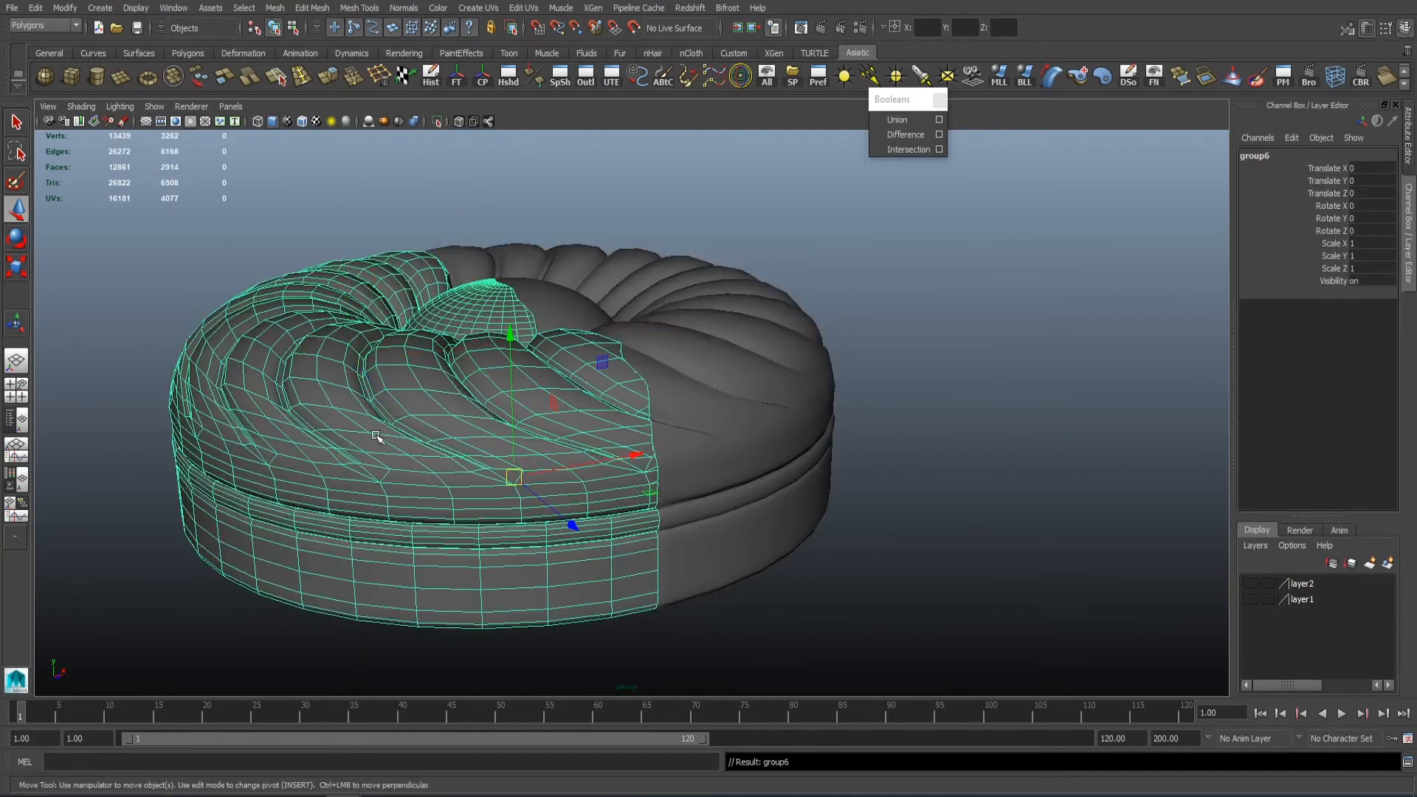
{"action": "key", "text": "ctrl+h"}
Step: Isolate the right half's base layer and show its broken side up close
{"action": "left_click", "coordinate": [743, 457]}
{"action": "left_click_drag", "start_coordinate": [743, 456], "coordinate": [531, 357], "text": "alt"}
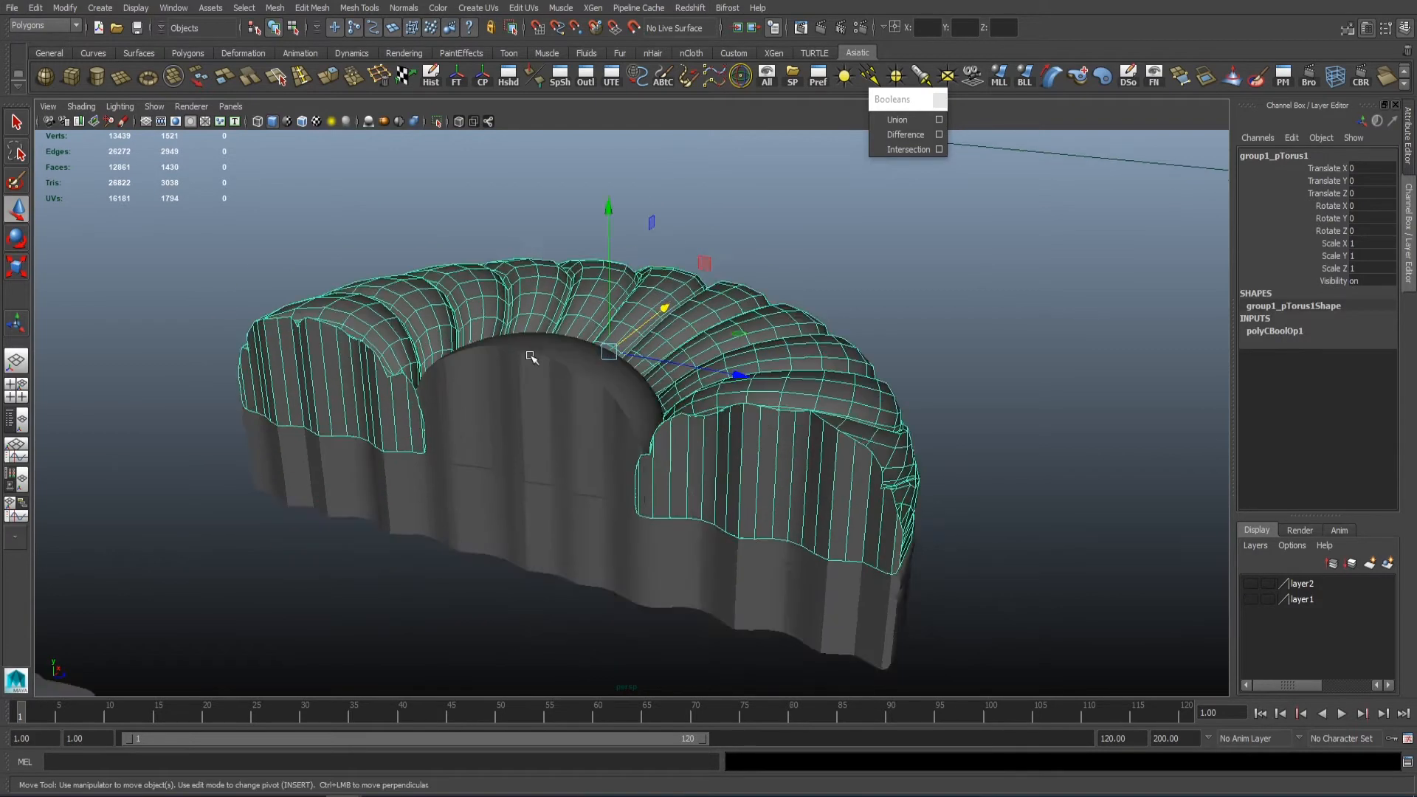
{"action": "right_click_drag", "start_coordinate": [531, 357], "coordinate": [673, 411], "text": "alt"}
{"action": "left_click_drag", "start_coordinate": [836, 411], "coordinate": [743, 414], "text": "alt"}
{"action": "left_click", "coordinate": [645, 539]}
{"action": "left_click_drag", "start_coordinate": [645, 538], "coordinate": [591, 513], "text": "alt"}
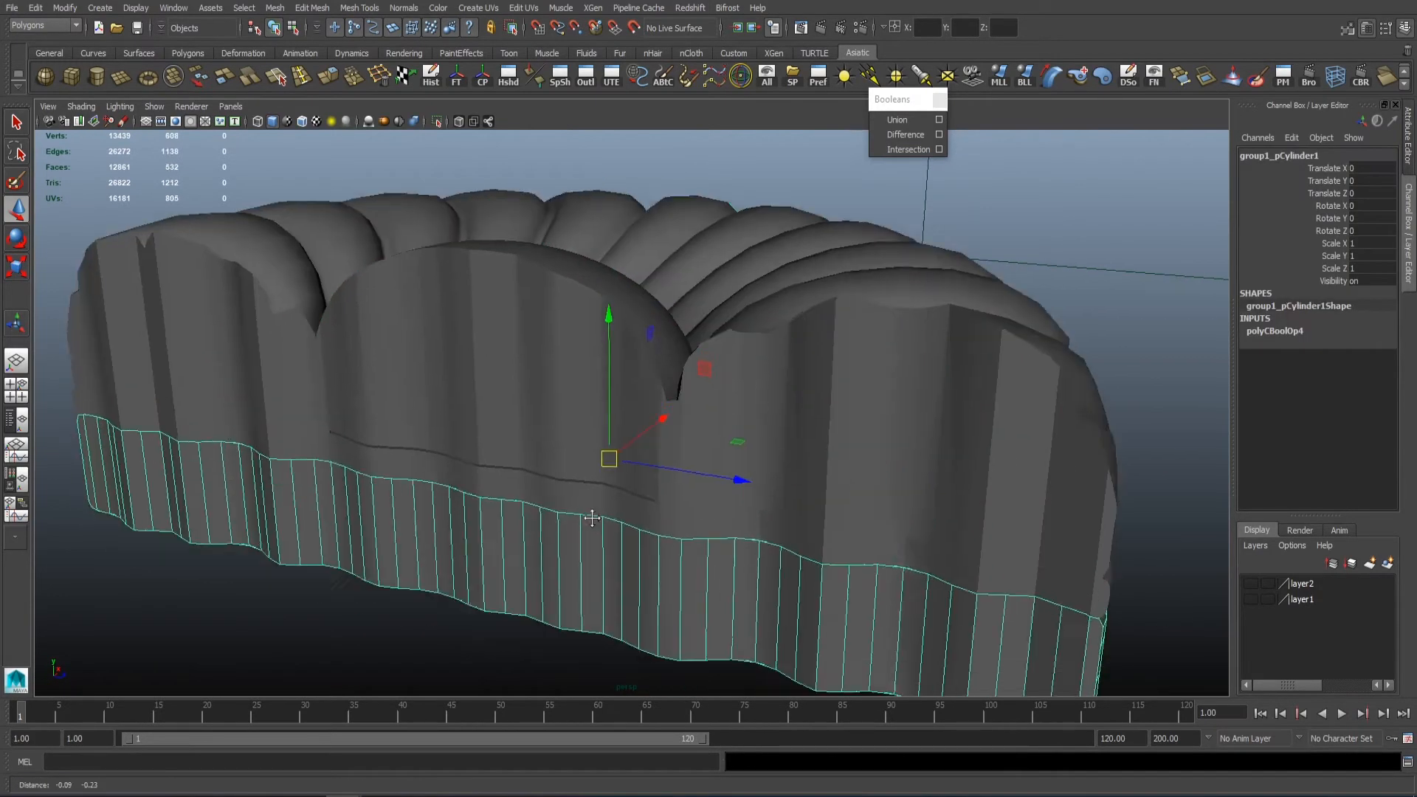
{"action": "middle_click_drag", "start_coordinate": [591, 512], "coordinate": [635, 461], "text": "alt"}
{"action": "left_click", "coordinate": [437, 121]}
{"action": "right_click_drag", "start_coordinate": [738, 419], "coordinate": [662, 390], "text": "alt"}
{"action": "middle_click_drag", "start_coordinate": [662, 391], "coordinate": [542, 304], "text": "alt"}
{"action": "right_click_drag", "start_coordinate": [542, 304], "coordinate": [721, 379], "text": "alt"}
{"action": "mouse_move", "coordinate": [720, 379]}
{"action": "left_mouse_down", "text": "alt"}
{"action": "mouse_move", "coordinate": [661, 370]}
{"action": "mouse_move", "coordinate": [737, 379]}
{"action": "left_mouse_up", "text": "alt"}
{"action": "right_click_drag", "start_coordinate": [737, 379], "coordinate": [753, 382], "text": "alt"}
Step: Try to insert an edge loop across the vertical edges of the base layer's broken side
{"action": "key", "text": "F10"}
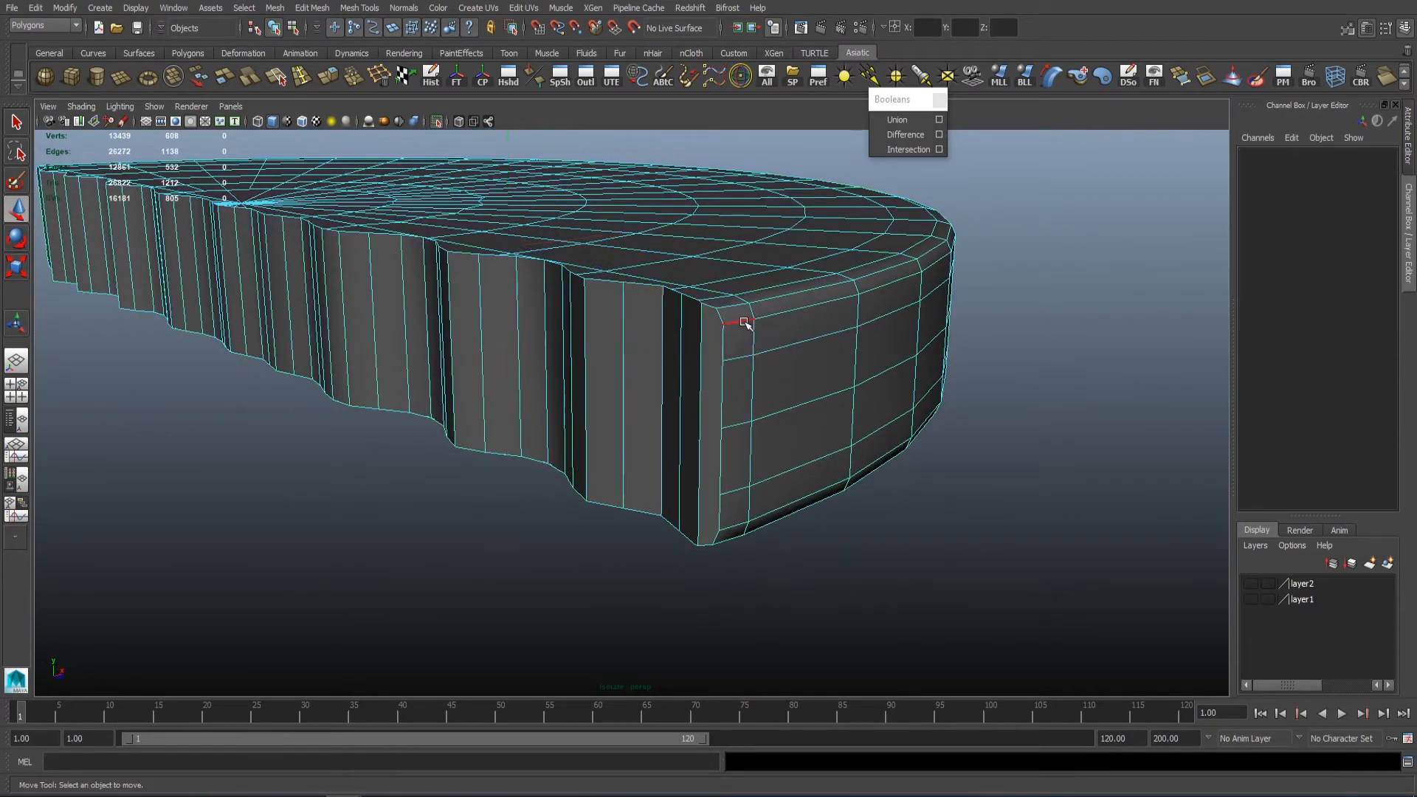
{"action": "left_click", "coordinate": [656, 400]}
{"action": "right_click_drag", "start_coordinate": [655, 399], "coordinate": [644, 435]}
{"action": "key", "text": "ctrl+z"}
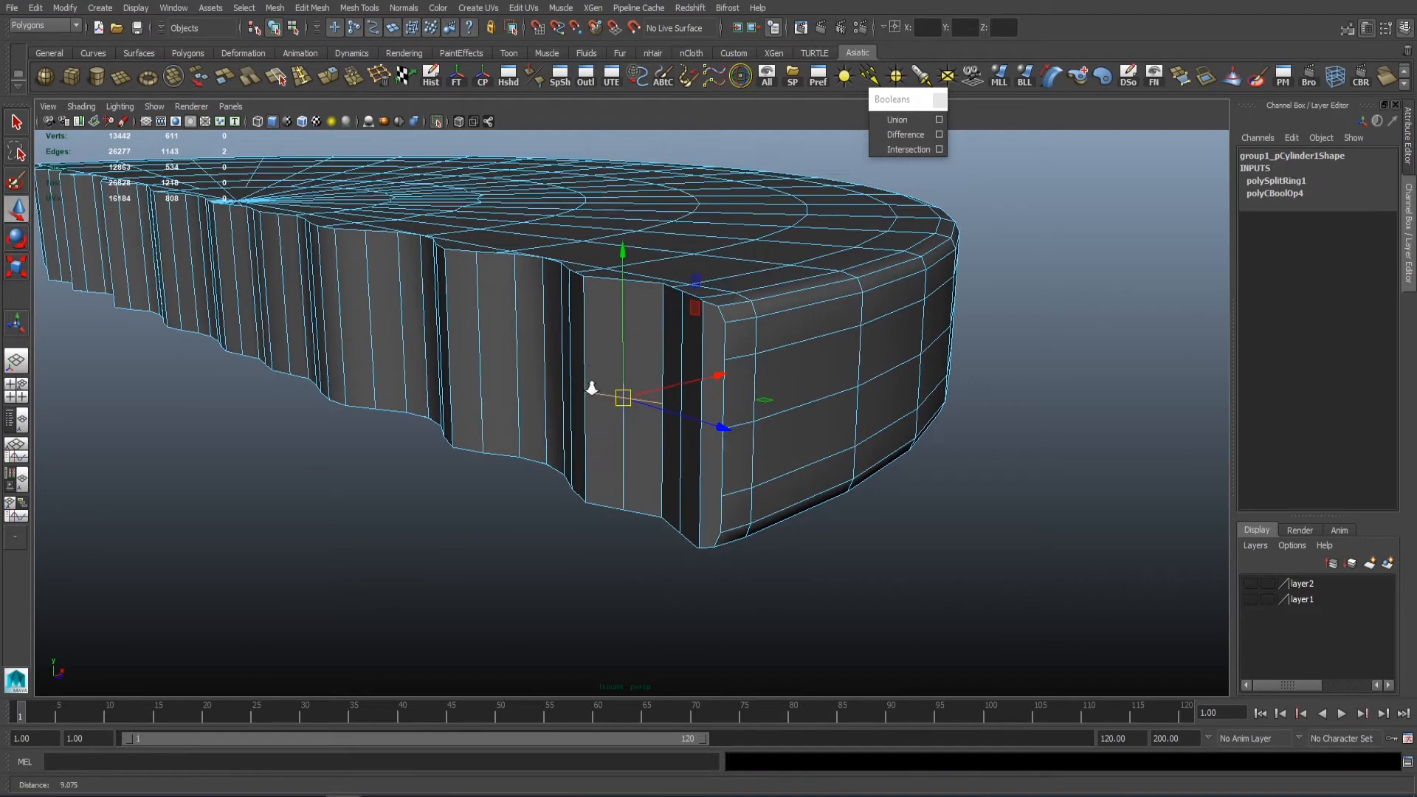
Step: Try to delete a block of vertices along the base layer's broken side
{"action": "key", "text": "F9"}
{"action": "left_click_drag", "start_coordinate": [578, 401], "coordinate": [745, 430], "text": "alt"}
{"action": "right_click_drag", "start_coordinate": [746, 430], "coordinate": [582, 407], "text": "alt"}
{"action": "left_click_drag", "start_coordinate": [403, 277], "coordinate": [795, 577]}
{"action": "key", "text": "Delete"}
{"action": "left_click_drag", "start_coordinate": [345, 402], "coordinate": [477, 392], "text": "alt"}
{"action": "right_click_drag", "start_coordinate": [477, 392], "coordinate": [760, 514], "text": "alt"}
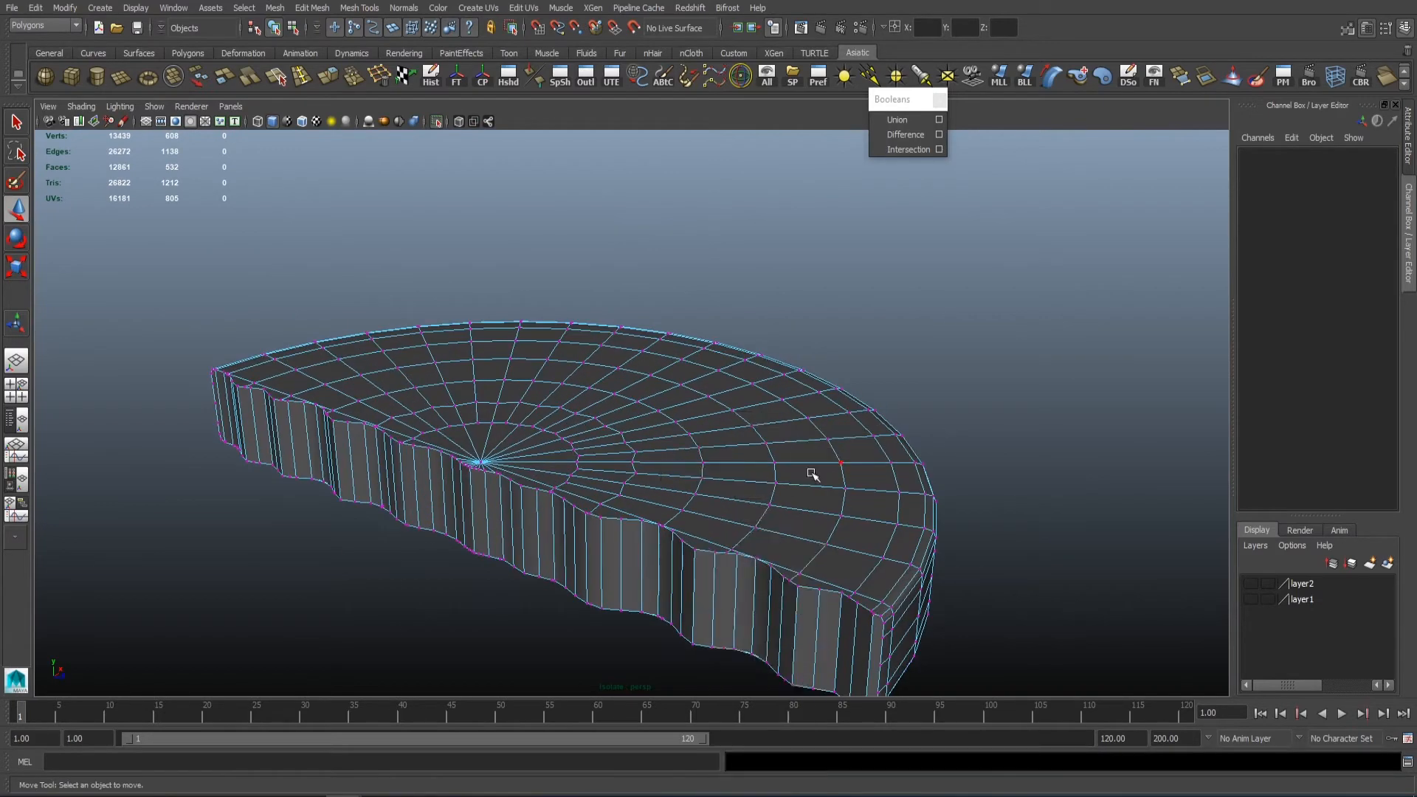
Step: Frame the vertices selected on the lower border of the base layer's broken side and examine them up close
{"action": "left_click", "coordinate": [812, 475]}
{"action": "right_click_drag", "start_coordinate": [813, 474], "coordinate": [937, 653], "text": "alt"}
{"action": "middle_click_drag", "start_coordinate": [937, 652], "coordinate": [890, 436], "text": "alt"}
{"action": "key", "text": "f"}
{"action": "left_click_drag", "start_coordinate": [661, 540], "coordinate": [657, 427]}
{"action": "right_click_drag", "start_coordinate": [657, 428], "coordinate": [506, 354], "text": "alt"}
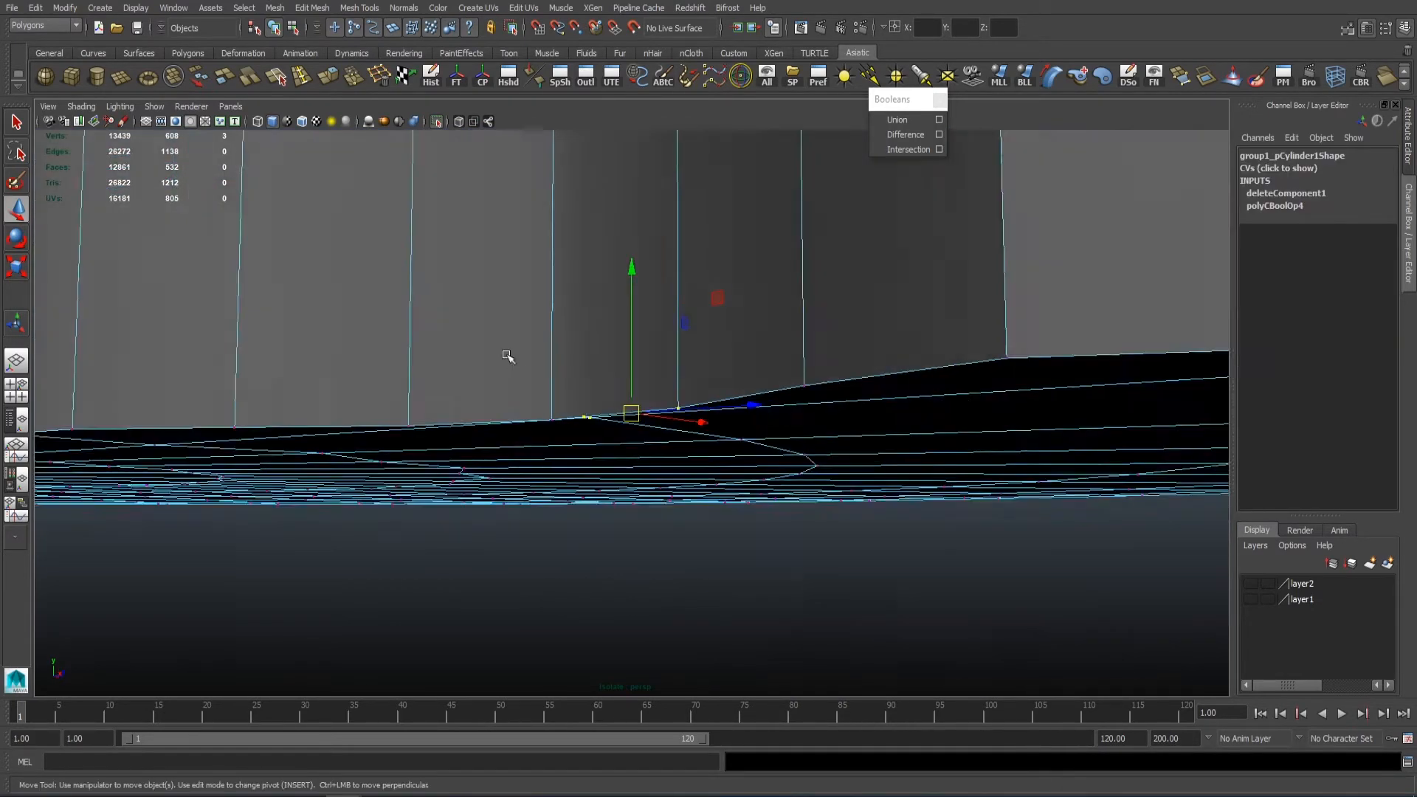
{"action": "left_click_drag", "start_coordinate": [506, 354], "coordinate": [627, 383], "text": "alt"}
{"action": "right_click_drag", "start_coordinate": [627, 383], "coordinate": [517, 327], "text": "alt"}
{"action": "left_click_drag", "start_coordinate": [848, 354], "coordinate": [727, 329], "text": "alt"}
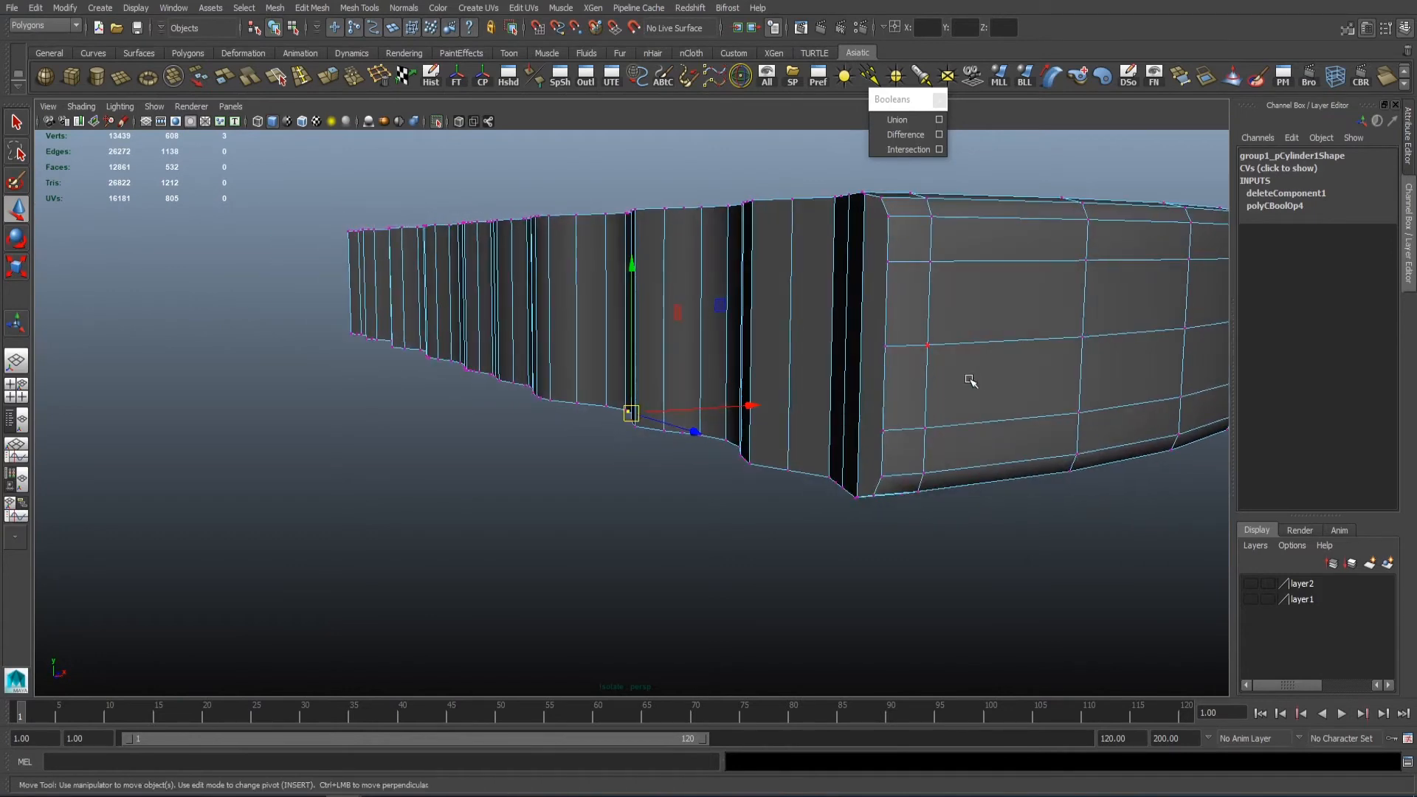
Step: Examine the outer corner of the base layer, where the broken side meets the rounded side, from several angles
{"action": "right_click_drag", "start_coordinate": [970, 379], "coordinate": [1029, 380]}
{"action": "left_click_drag", "start_coordinate": [830, 479], "coordinate": [853, 507]}
{"action": "left_click_drag", "start_coordinate": [768, 447], "coordinate": [860, 421], "text": "alt"}
{"action": "right_click_drag", "start_coordinate": [952, 388], "coordinate": [797, 354], "text": "alt"}
{"action": "mouse_move", "coordinate": [797, 354]}
{"action": "left_mouse_down", "text": "alt"}
{"action": "mouse_move", "coordinate": [764, 372]}
{"action": "mouse_move", "coordinate": [781, 370]}
{"action": "left_mouse_up", "text": "alt"}
{"action": "right_click_drag", "start_coordinate": [853, 371], "coordinate": [907, 325]}
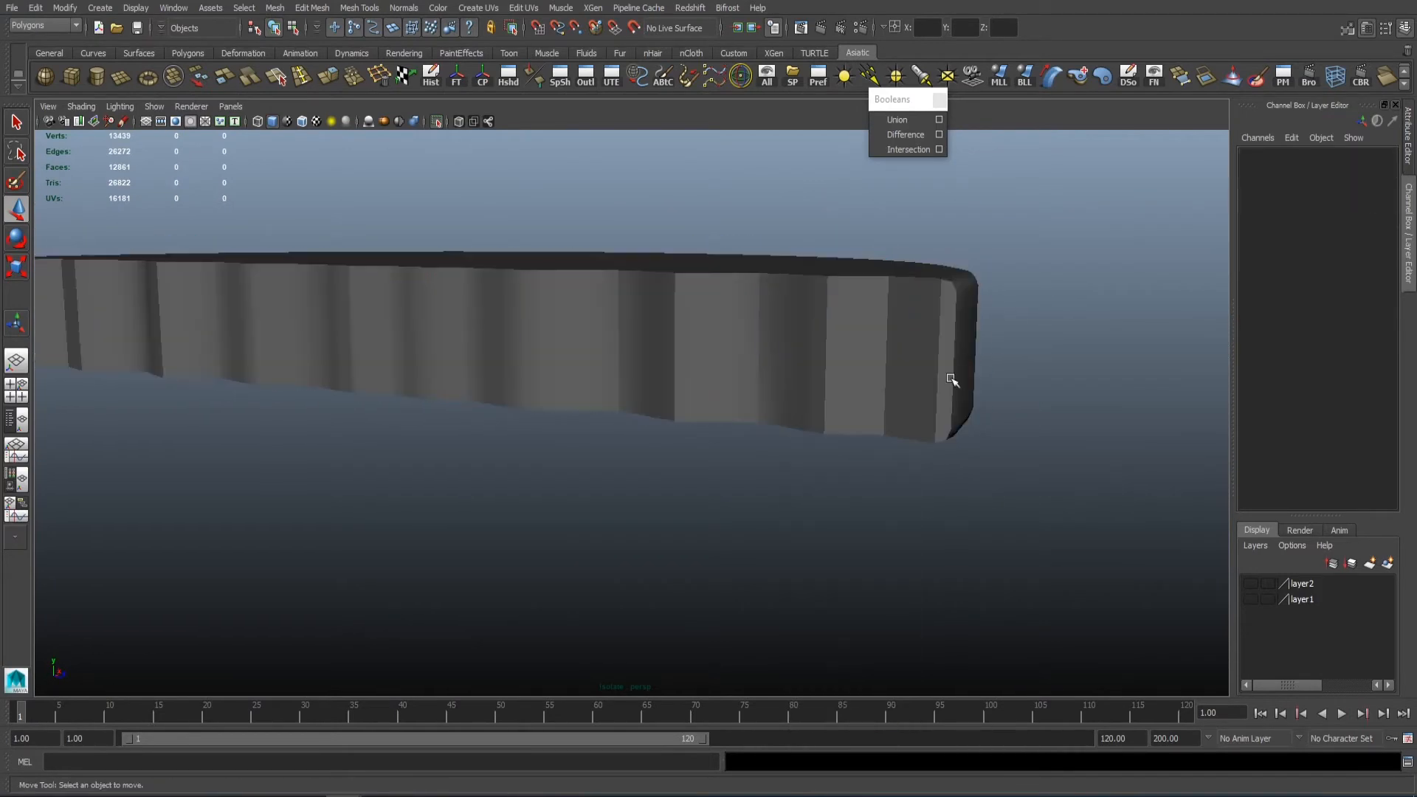
{"action": "left_click", "coordinate": [951, 384]}
{"action": "right_click_drag", "start_coordinate": [959, 398], "coordinate": [911, 402]}
{"action": "left_click_drag", "start_coordinate": [971, 420], "coordinate": [889, 411], "text": "alt"}
{"action": "left_click_drag", "start_coordinate": [808, 389], "coordinate": [872, 405]}
{"action": "right_click_drag", "start_coordinate": [878, 359], "coordinate": [904, 330]}
Step: Cut the base layer horizontally five times with Cut Faces in the front view, matching the heights of its existing side loops
{"action": "left_click_drag", "start_coordinate": [491, 544], "coordinate": [601, 544]}
{"action": "key", "text": "space"}
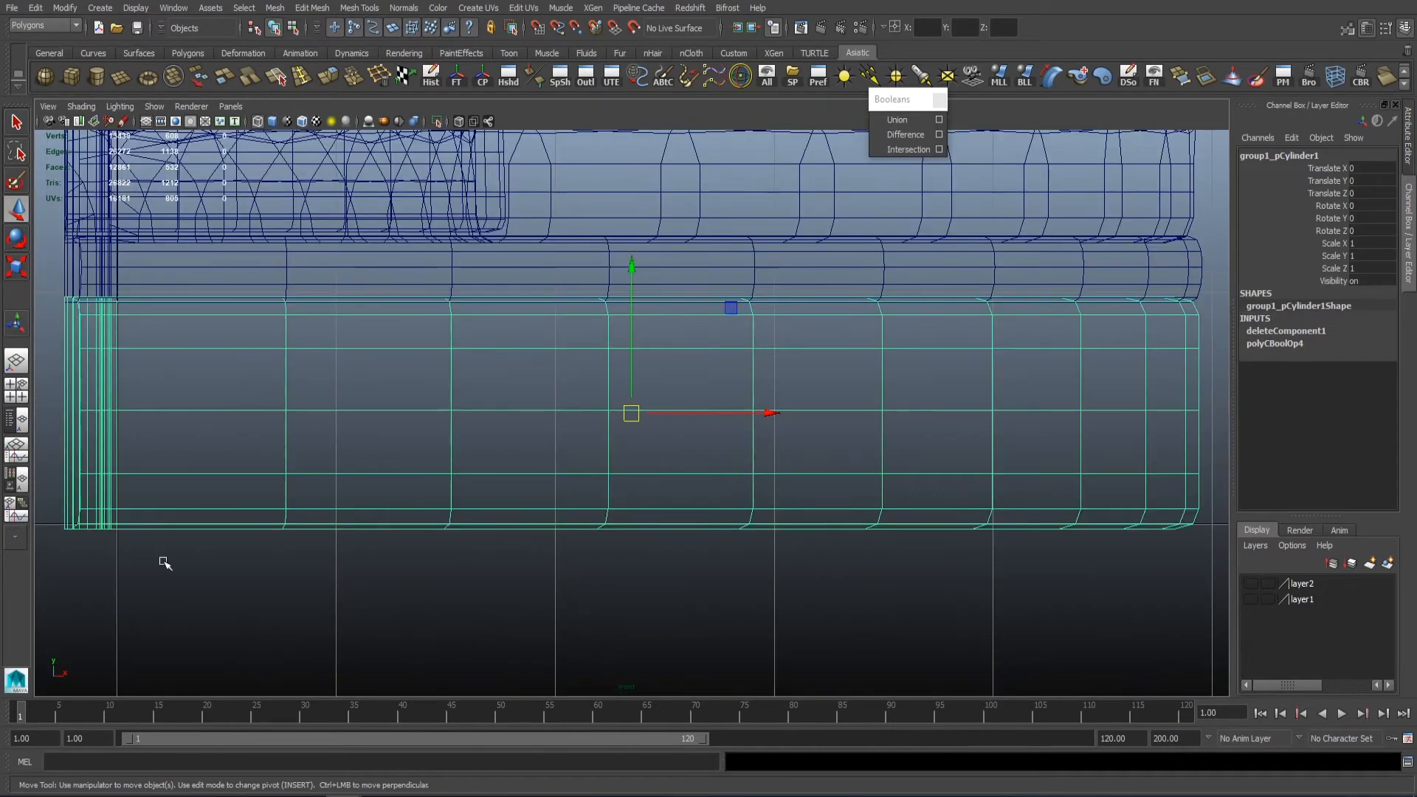
{"action": "scroll", "coordinate": [237, 450], "scroll_direction": "up", "scroll_amount": 10}
{"action": "scroll", "coordinate": [494, 405], "scroll_direction": "up", "scroll_amount": 3}
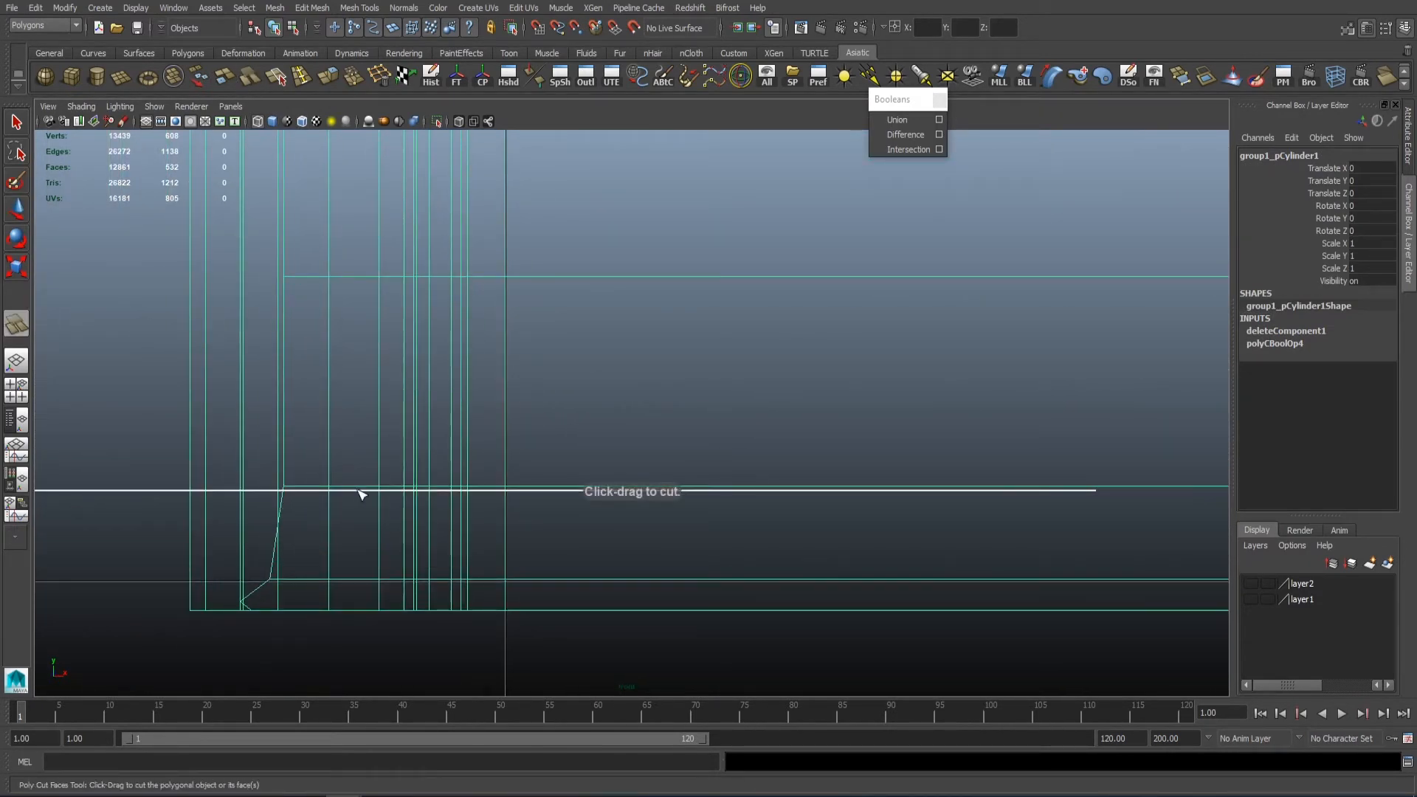
{"action": "left_click_drag", "start_coordinate": [362, 494], "coordinate": [361, 493]}
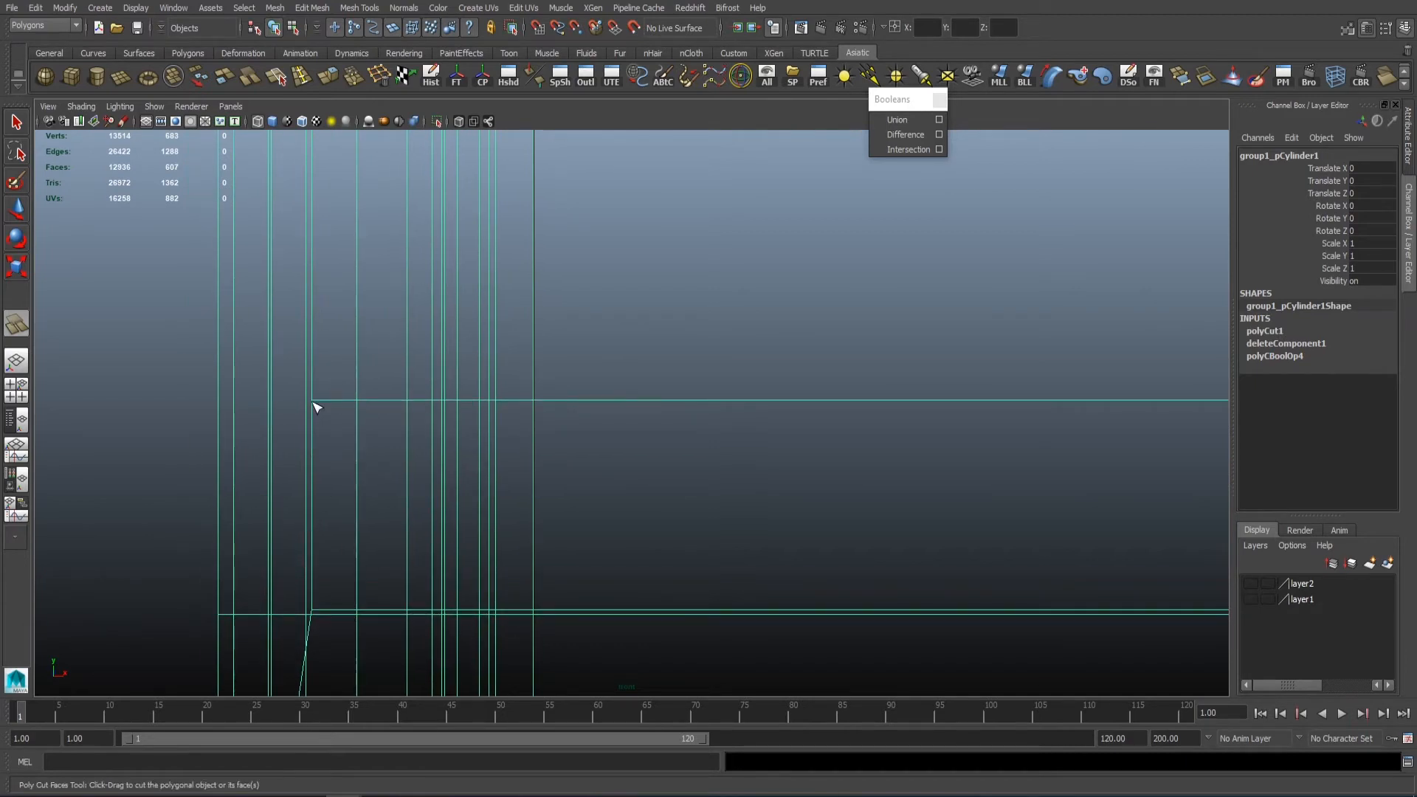
{"action": "left_click_drag", "start_coordinate": [316, 407], "coordinate": [381, 519]}
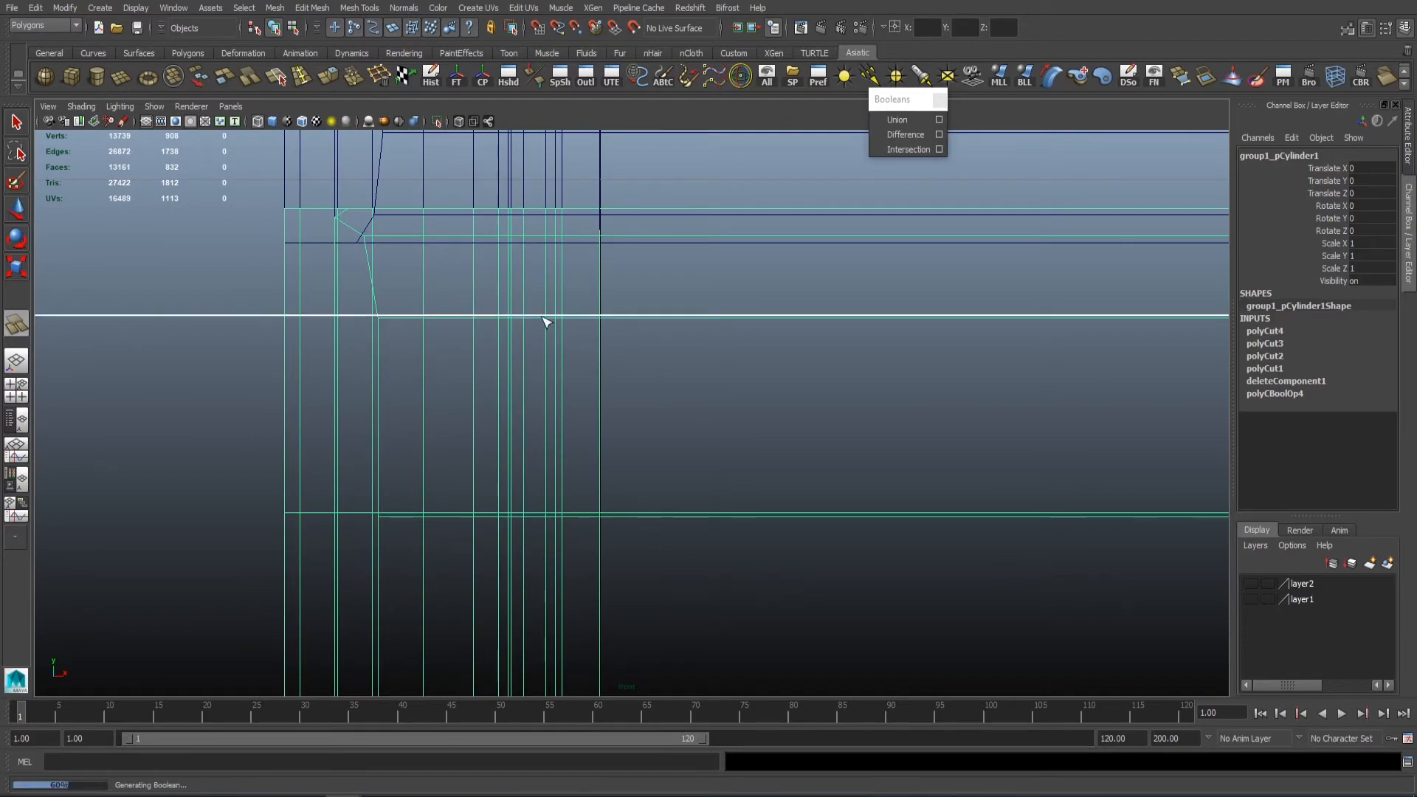
{"action": "left_click_drag", "start_coordinate": [546, 322], "coordinate": [546, 322]}
{"action": "key", "text": "space"}
{"action": "key", "text": "space"}
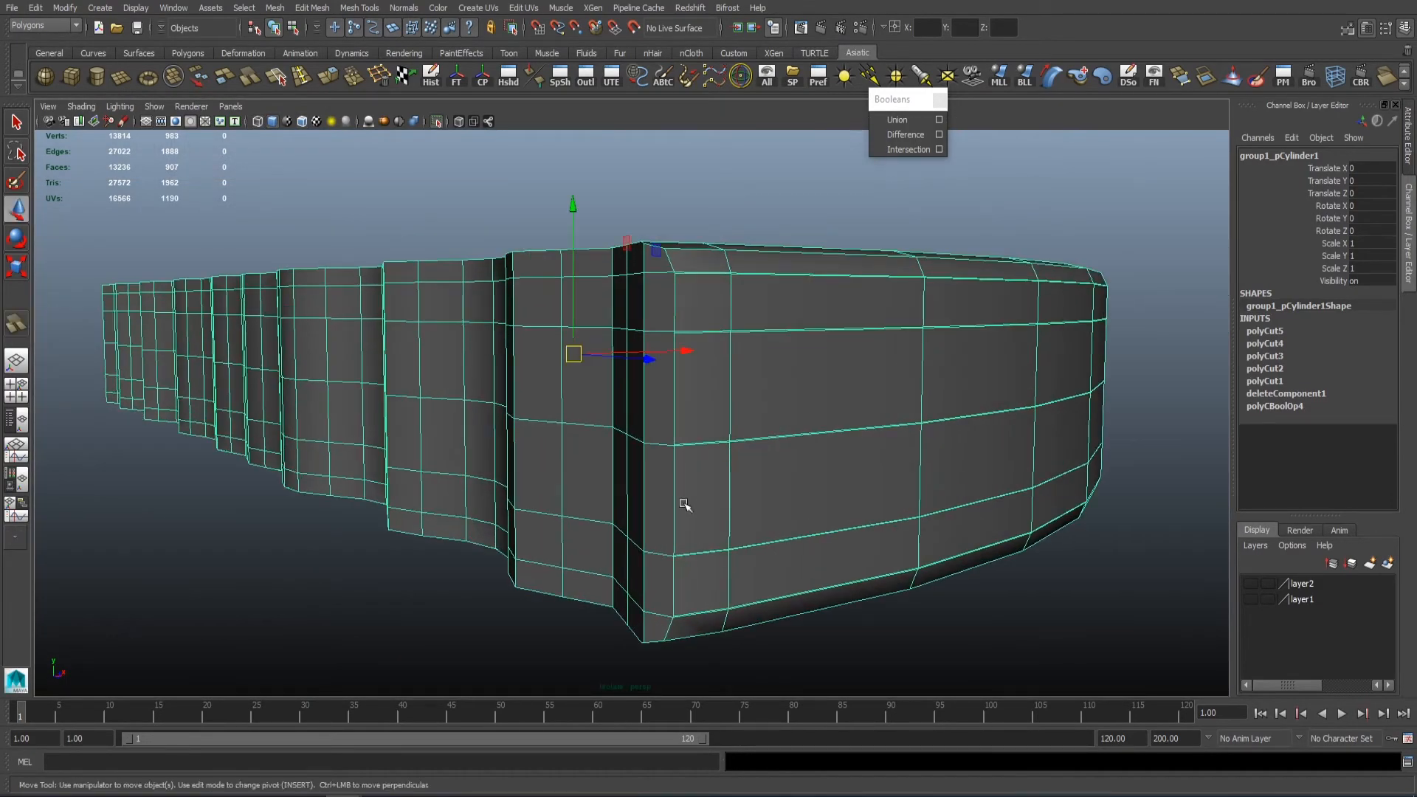
Step: Select the duplicate horizontal edge loops on the base layer's rounded side and delete them
{"action": "scroll", "coordinate": [686, 505], "scroll_direction": "up", "scroll_amount": 6}
{"action": "right_click_drag", "start_coordinate": [743, 474], "coordinate": [556, 515], "text": "shift"}
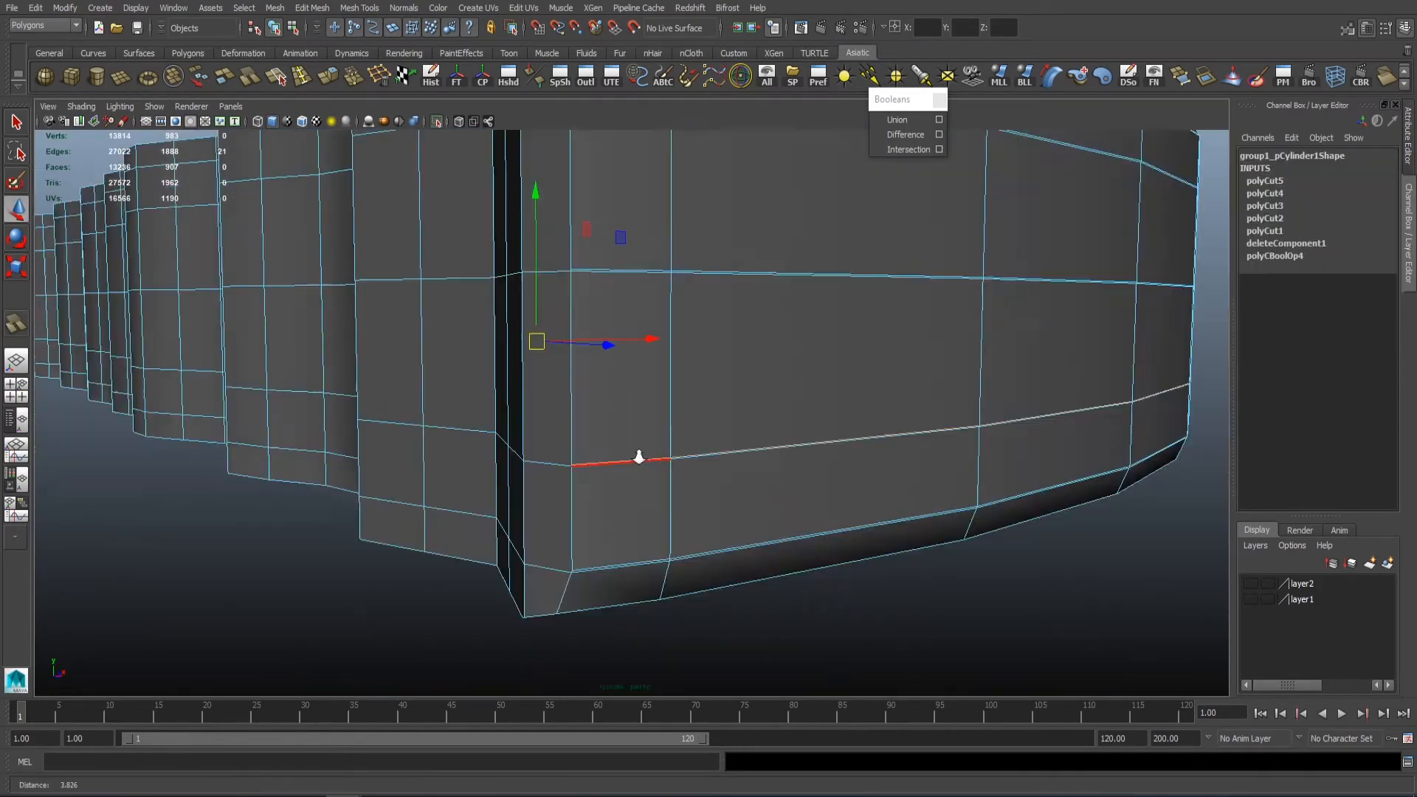
{"action": "right_click_drag", "start_coordinate": [638, 457], "coordinate": [319, 474], "text": "alt"}
{"action": "left_click_drag", "start_coordinate": [319, 475], "coordinate": [542, 414], "text": "alt"}
{"action": "scroll", "coordinate": [588, 470], "scroll_direction": "up", "scroll_amount": 8}
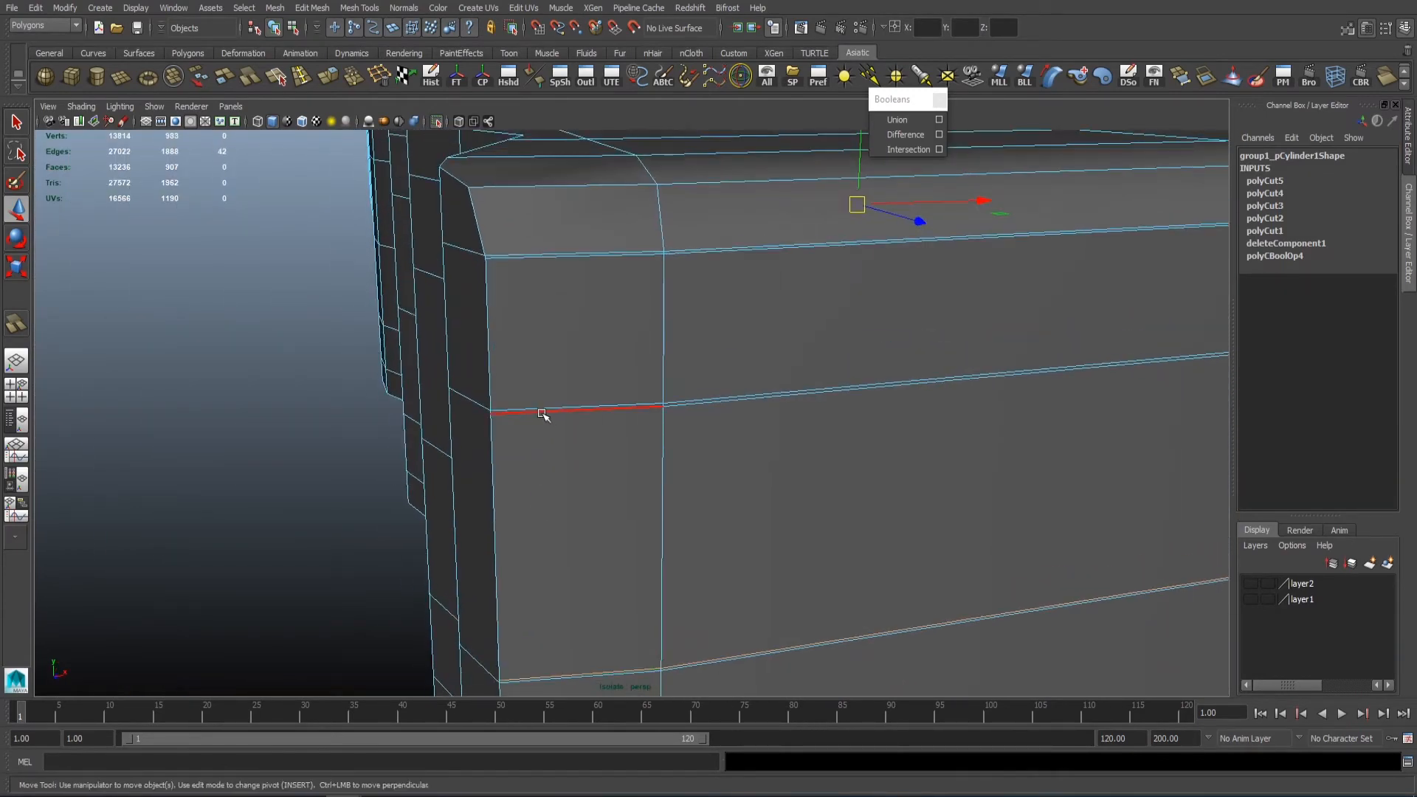
{"action": "double_click", "coordinate": [530, 258], "text": "shift"}
{"action": "left_click_drag", "start_coordinate": [530, 258], "coordinate": [808, 189], "text": "alt"}
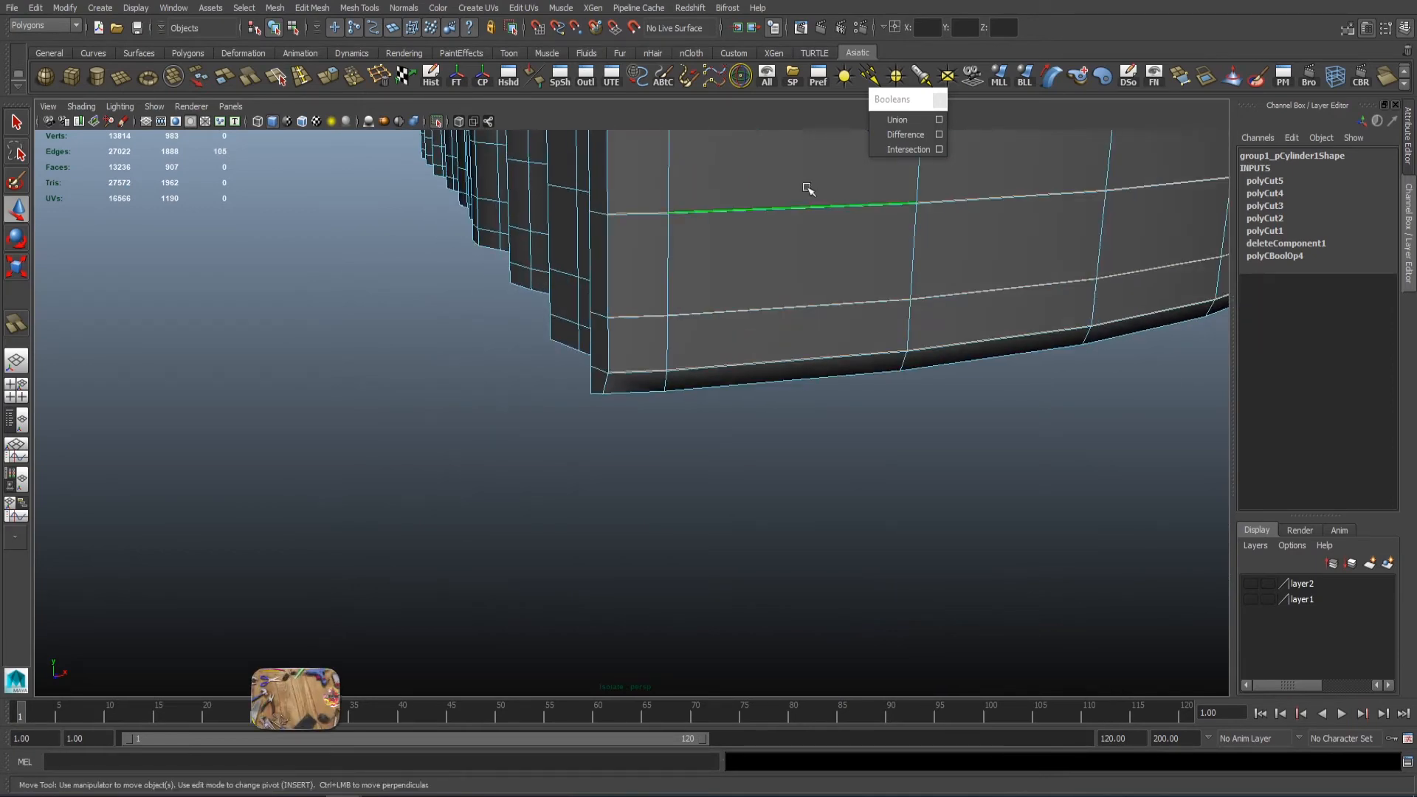
{"action": "left_click", "coordinate": [384, 78]}
Step: Return to object selection and show only the right half's twisted ring with its broken ends in view
{"action": "left_click_drag", "start_coordinate": [765, 332], "coordinate": [720, 285], "text": "alt"}
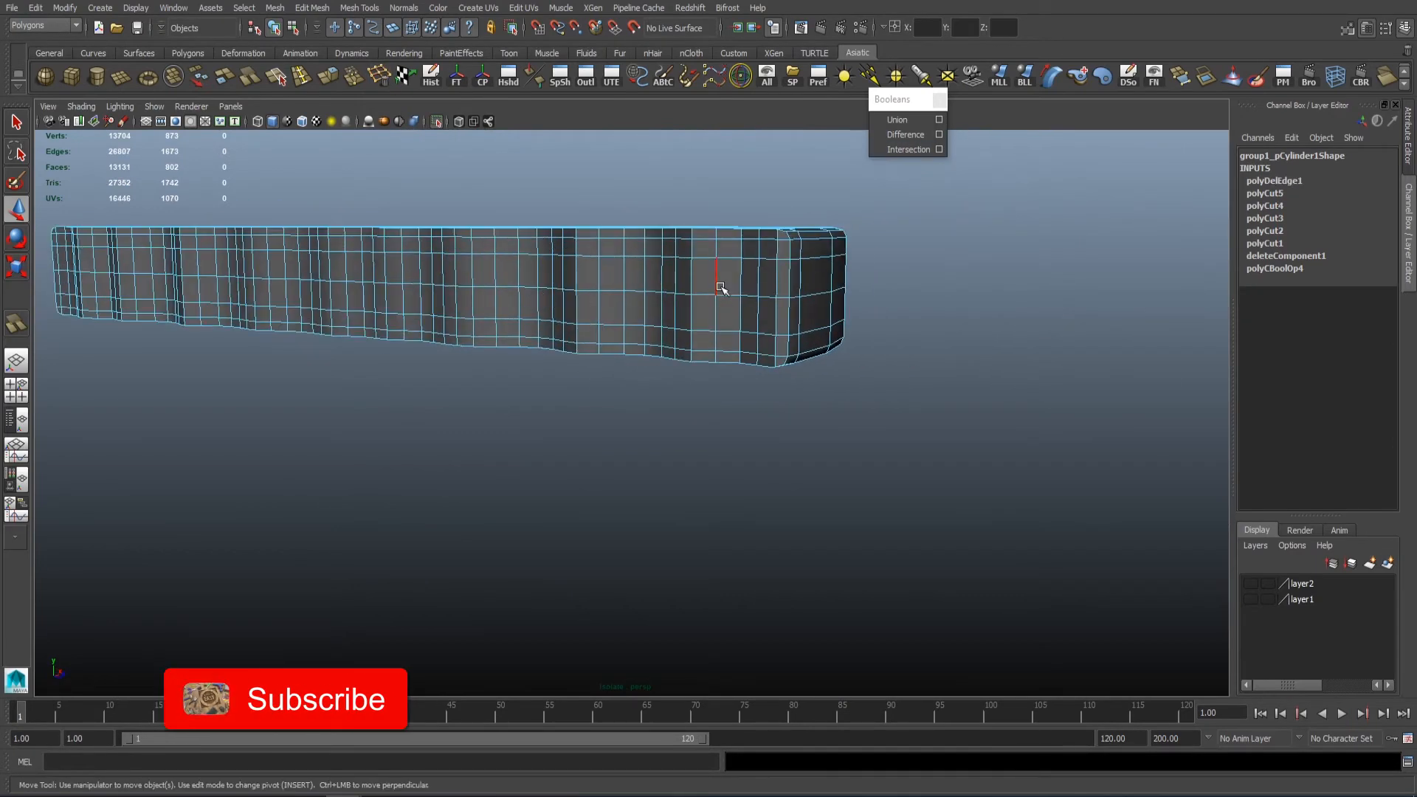
{"action": "key", "text": "F8"}
{"action": "left_click", "coordinate": [717, 318]}
{"action": "left_click", "coordinate": [749, 373]}
{"action": "left_click", "coordinate": [671, 364]}
{"action": "left_click_drag", "start_coordinate": [749, 372], "coordinate": [357, 186], "text": "alt"}
{"action": "left_click", "coordinate": [660, 398]}
{"action": "left_click", "coordinate": [660, 399]}
{"action": "left_click", "coordinate": [984, 382]}
{"action": "left_click", "coordinate": [743, 449]}
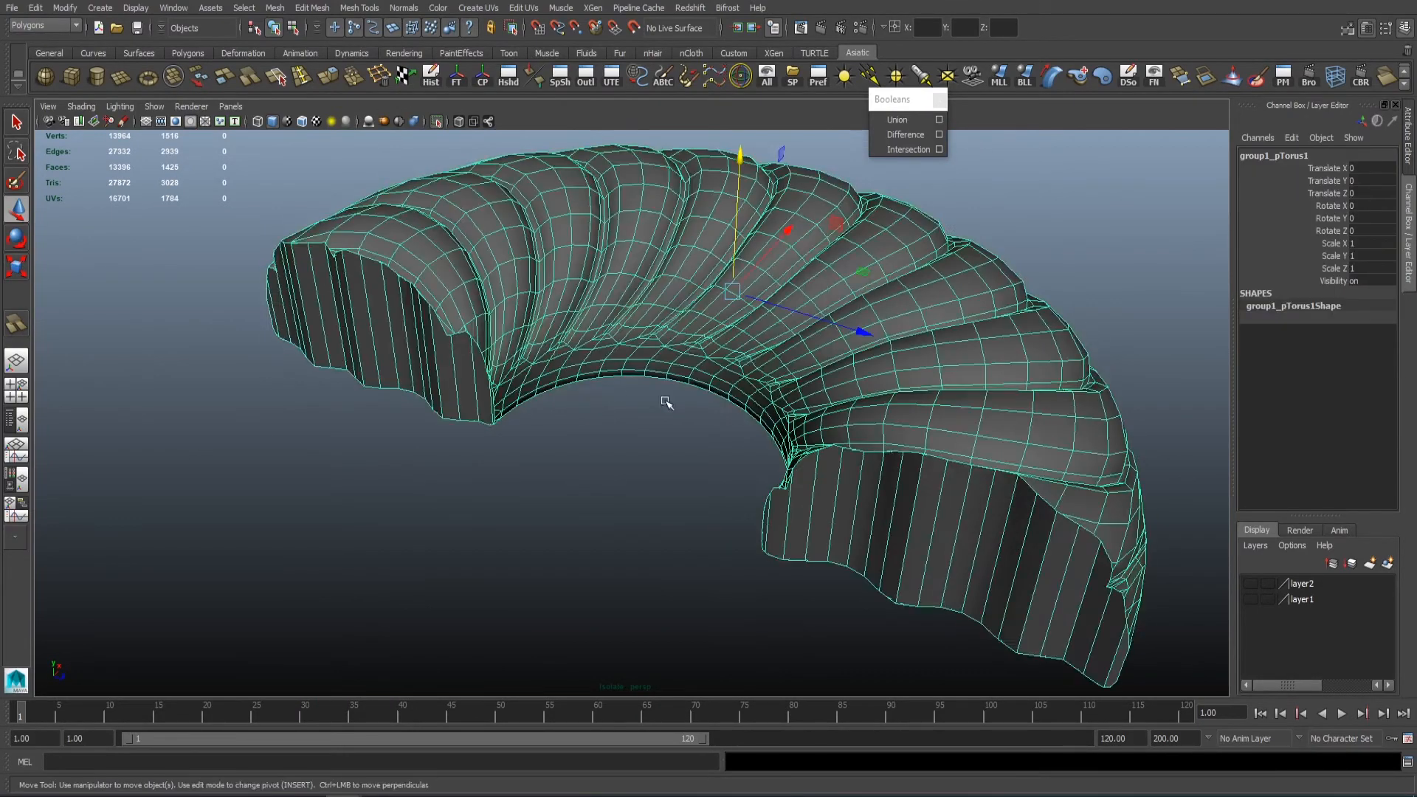
Step: Cut the twisted ring horizontally once near its base with Cut Faces in the front view
{"action": "left_click_drag", "start_coordinate": [666, 402], "coordinate": [573, 242], "text": "alt"}
{"action": "left_click", "coordinate": [573, 242]}
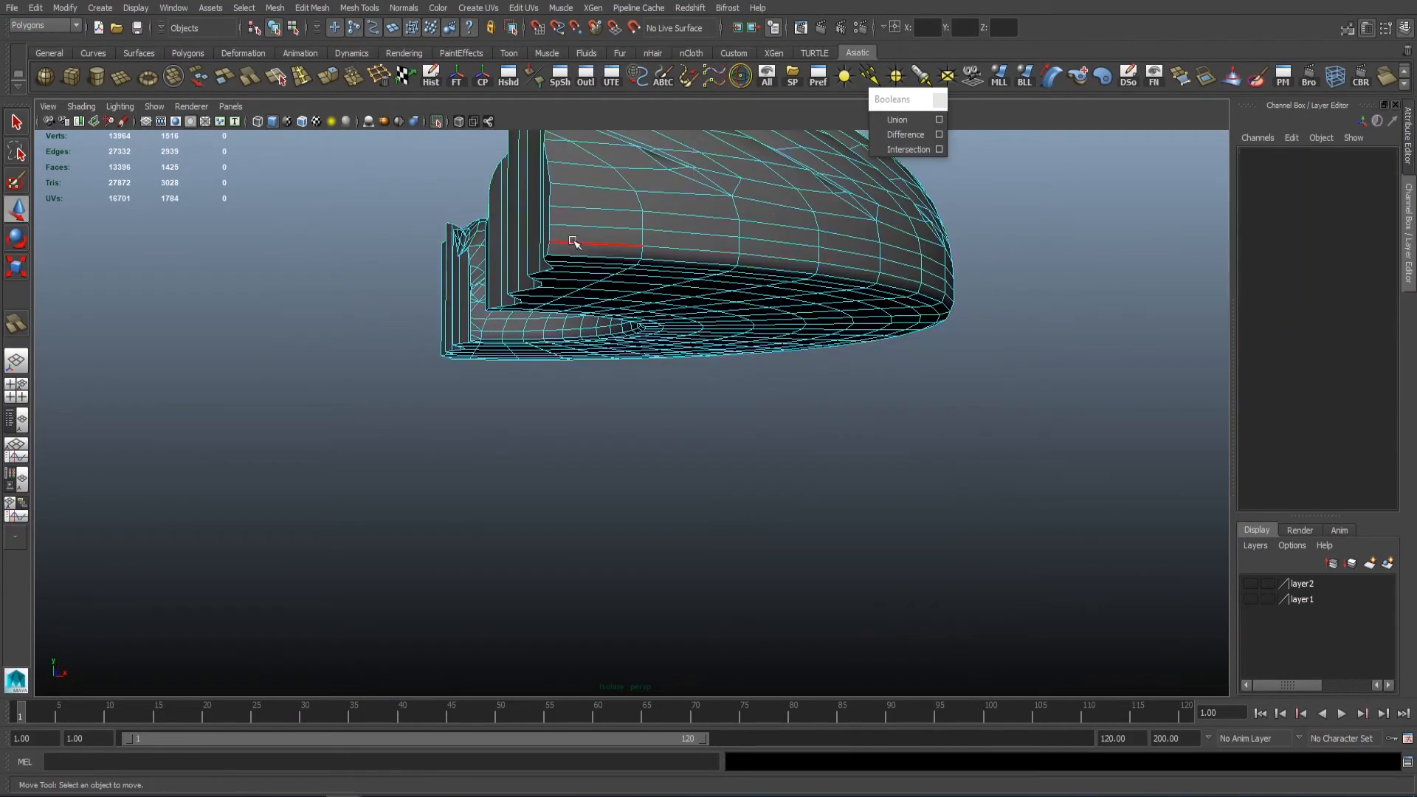
{"action": "scroll", "coordinate": [551, 386], "scroll_direction": "up", "scroll_amount": 5}
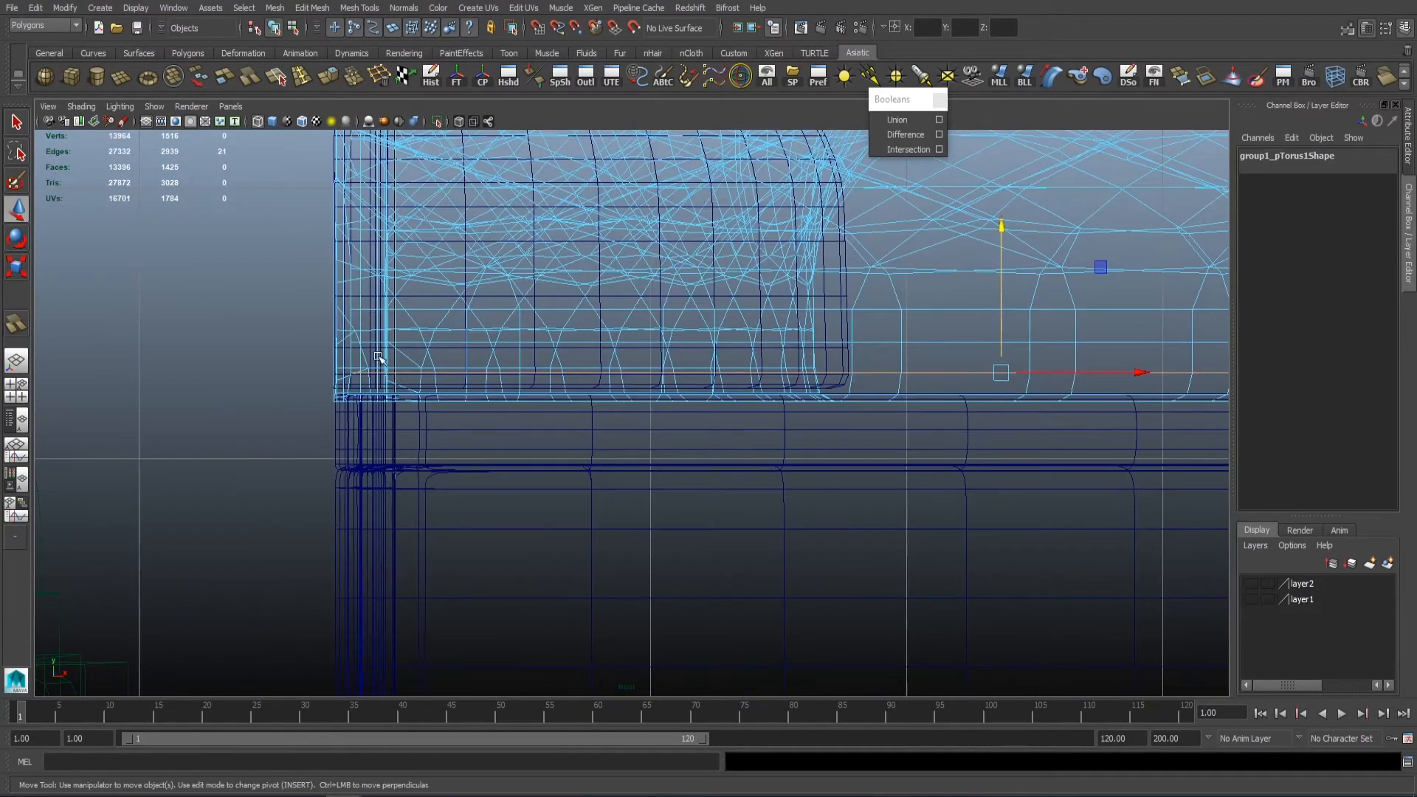
{"action": "left_click", "coordinate": [359, 303]}
{"action": "left_click", "coordinate": [335, 321]}
{"action": "scroll", "coordinate": [478, 319], "scroll_direction": "up", "scroll_amount": 5}
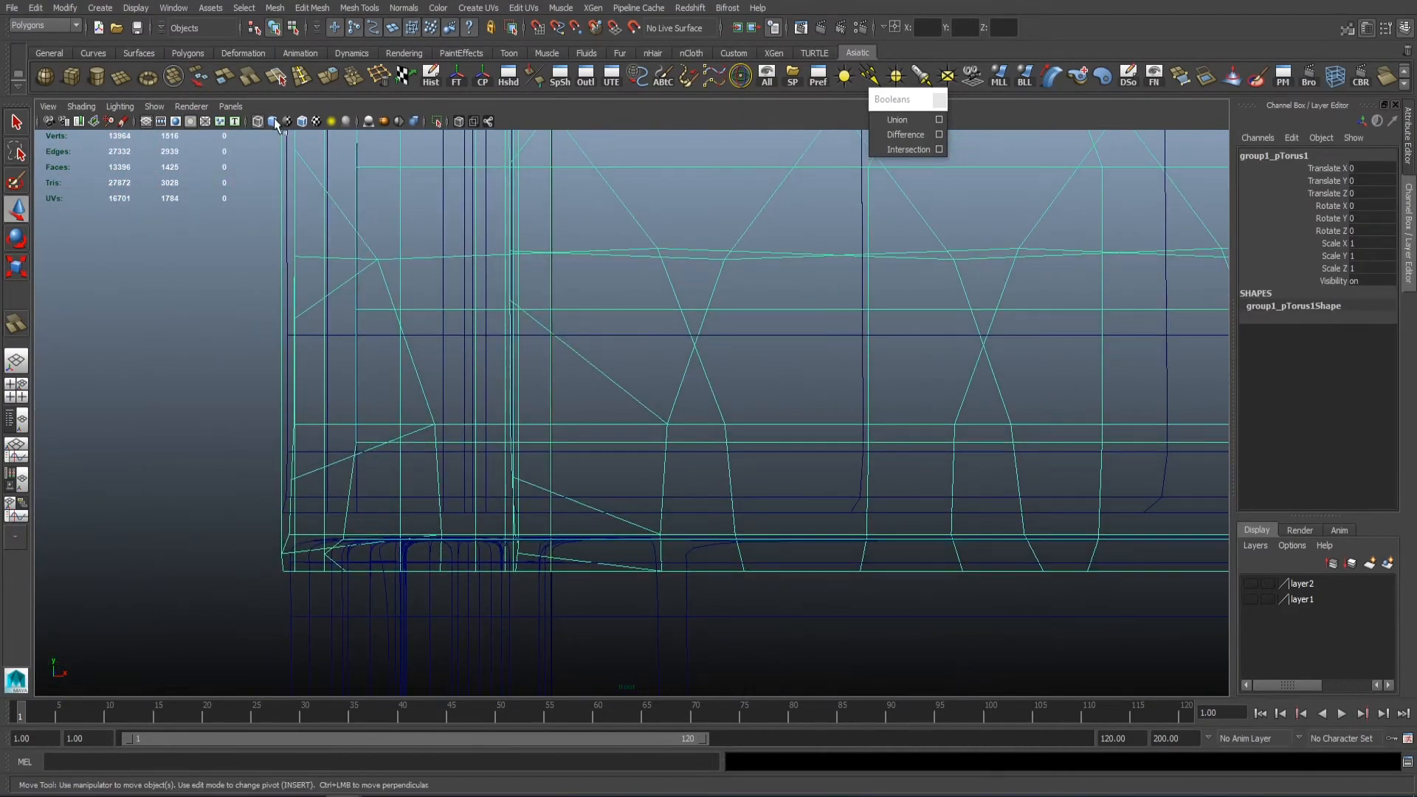
{"action": "scroll", "coordinate": [443, 443], "scroll_direction": "up", "scroll_amount": 1}
{"action": "key", "text": "w"}
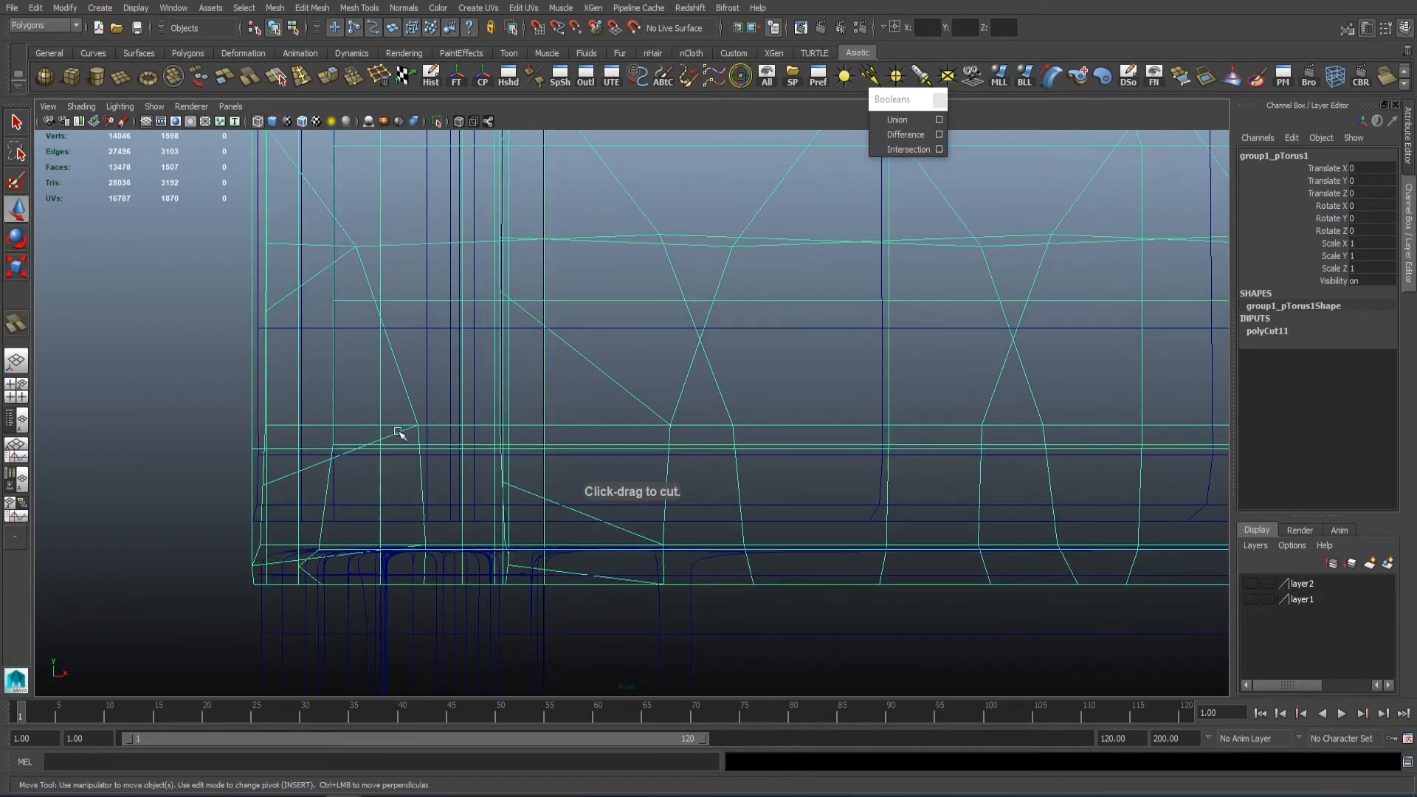
Step: Select the duplicate horizontal edge loop near the twisted ring's base and delete it
{"action": "double_click", "coordinate": [348, 446]}
{"action": "key", "text": "space"}
{"action": "key", "text": "space"}
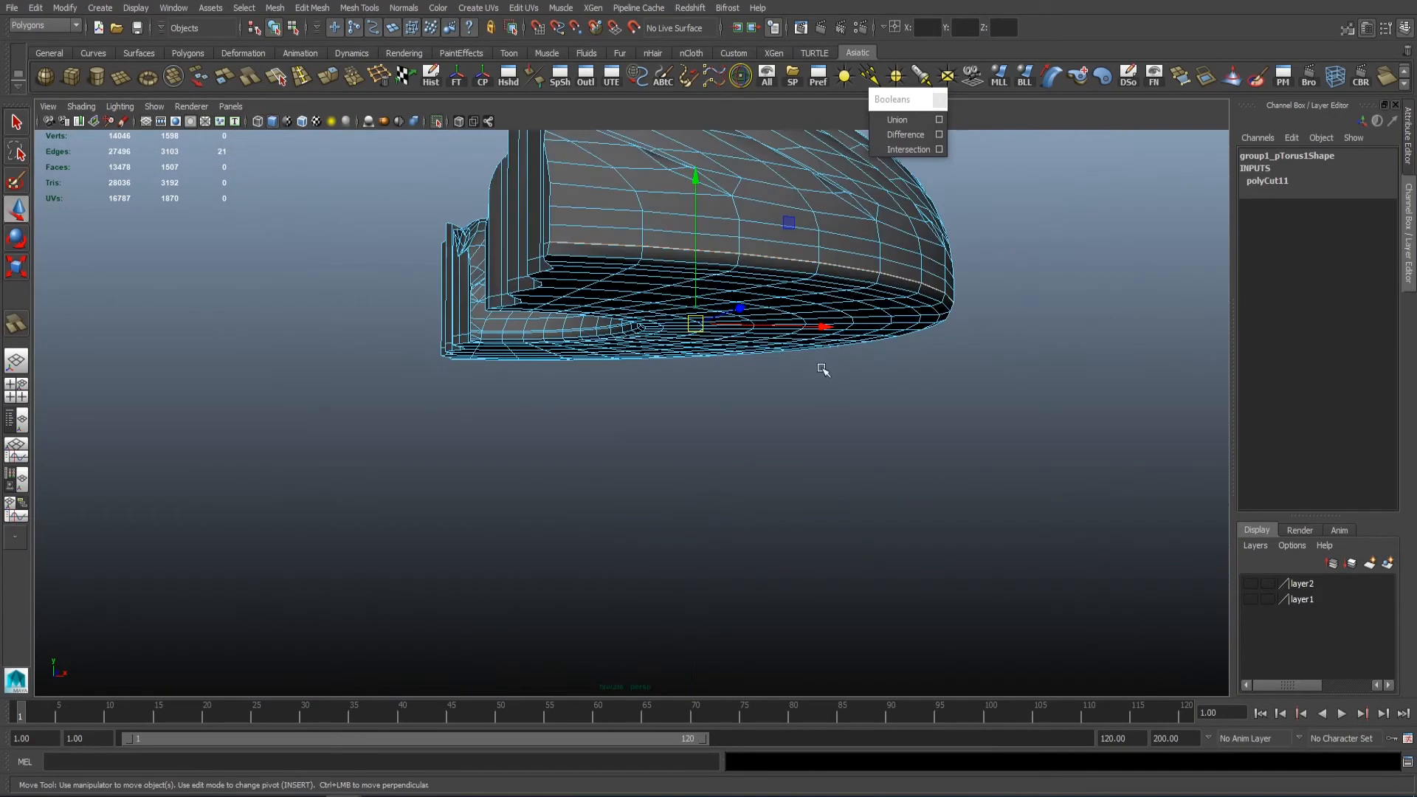
{"action": "left_click_drag", "start_coordinate": [819, 367], "coordinate": [310, 354], "text": "alt"}
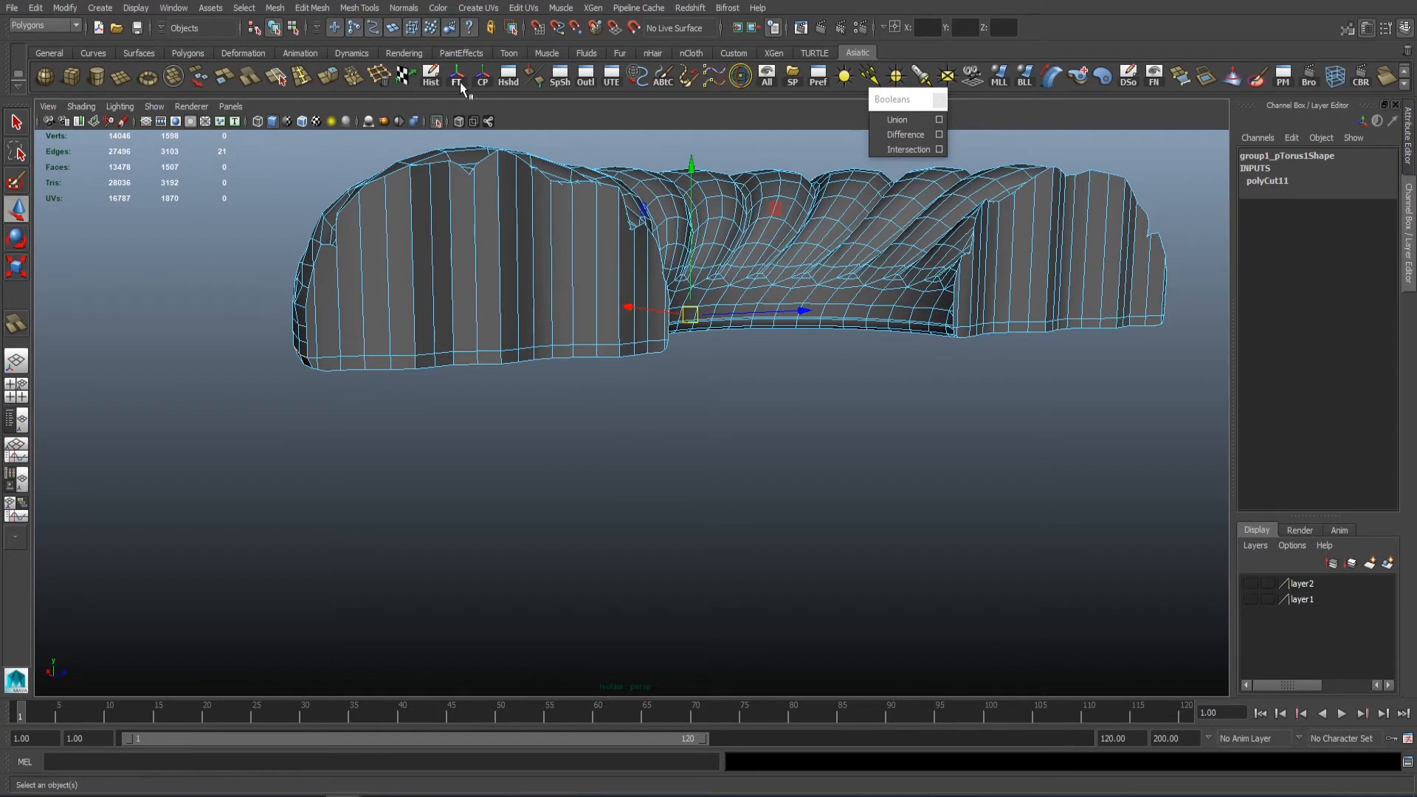
{"action": "left_click", "coordinate": [384, 74]}
Step: Split the ring's broken end face with a row of edges following just inside its curved upper outline
{"action": "left_click_drag", "start_coordinate": [561, 414], "coordinate": [743, 435], "text": "alt"}
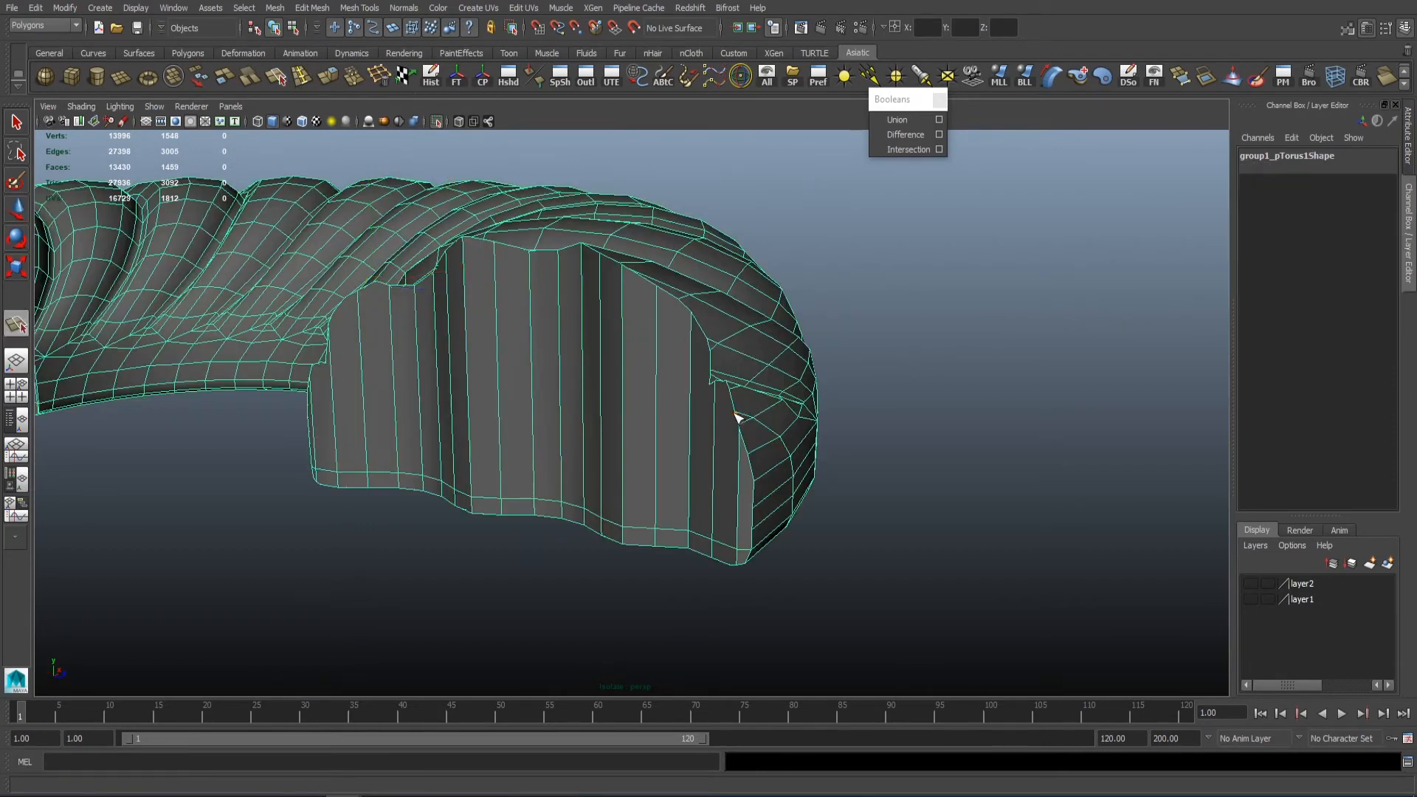
{"action": "right_click_drag", "start_coordinate": [738, 418], "coordinate": [819, 432], "text": "alt"}
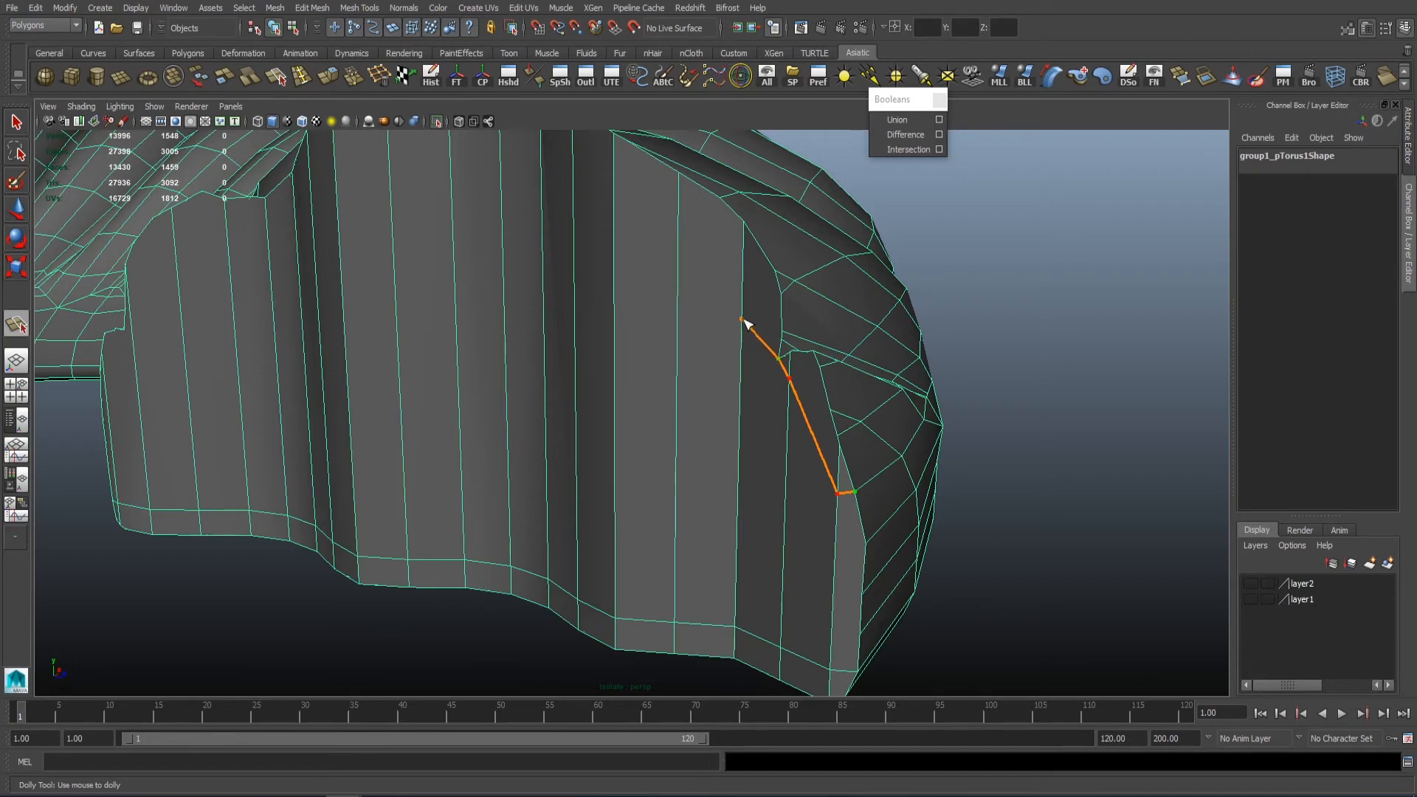
{"action": "left_click_drag", "start_coordinate": [747, 299], "coordinate": [788, 350], "text": "alt"}
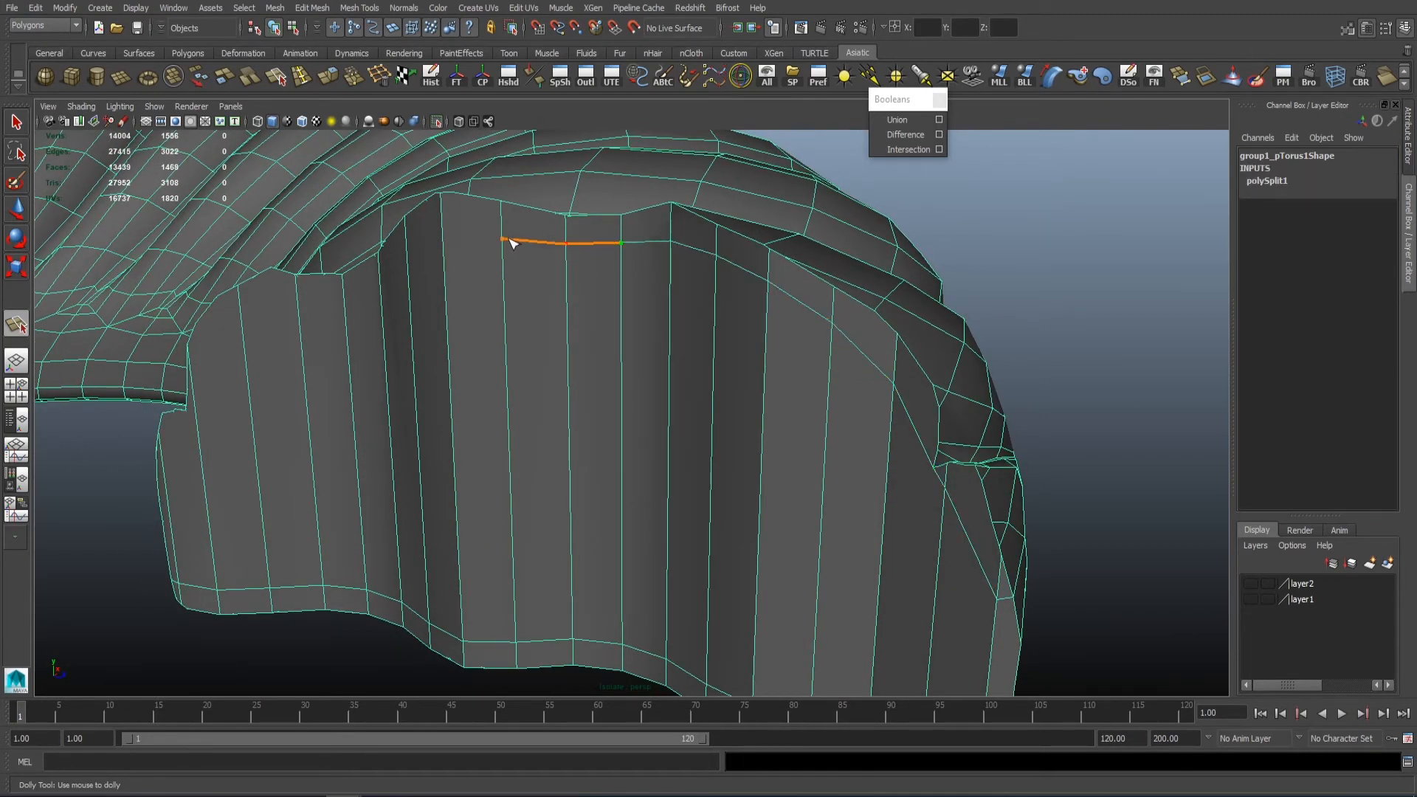
{"action": "left_click_drag", "start_coordinate": [451, 245], "coordinate": [796, 297], "text": "alt"}
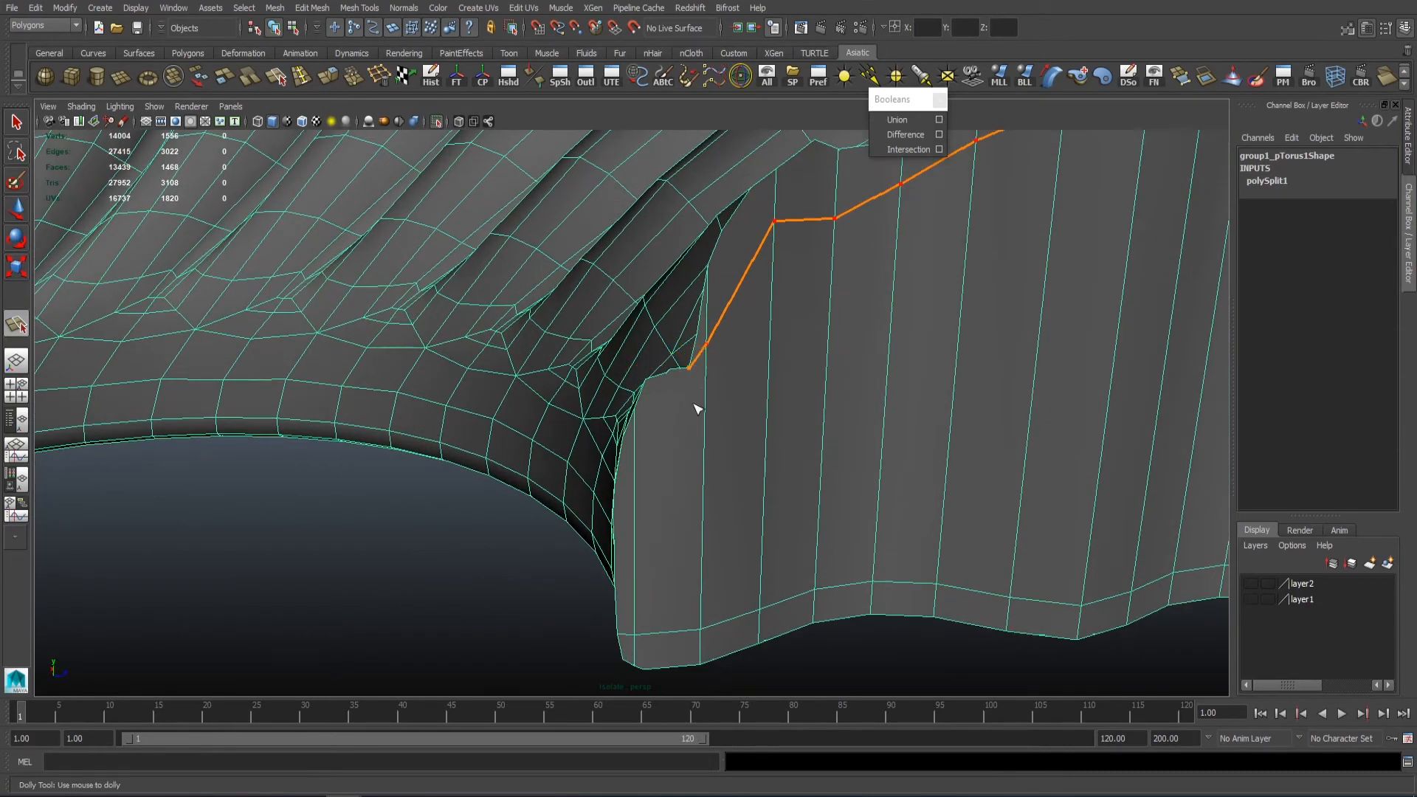
{"action": "key", "text": "Return"}
{"action": "key", "text": "Return"}
Step: Try to insert an edge loop across the vertical edges of the ring's broken end face
{"action": "right_click_drag", "start_coordinate": [642, 422], "coordinate": [538, 364], "text": "alt"}
{"action": "left_click_drag", "start_coordinate": [538, 364], "coordinate": [683, 369], "text": "alt"}
{"action": "middle_click_drag", "start_coordinate": [682, 368], "coordinate": [564, 369], "text": "alt"}
{"action": "left_click", "coordinate": [301, 76]}
{"action": "left_click_drag", "start_coordinate": [571, 331], "coordinate": [574, 348]}
{"action": "key", "text": "ctrl+z"}
{"action": "right_click_drag", "start_coordinate": [580, 336], "coordinate": [674, 269], "text": "alt"}
{"action": "left_click_drag", "start_coordinate": [674, 269], "coordinate": [582, 380], "text": "alt"}
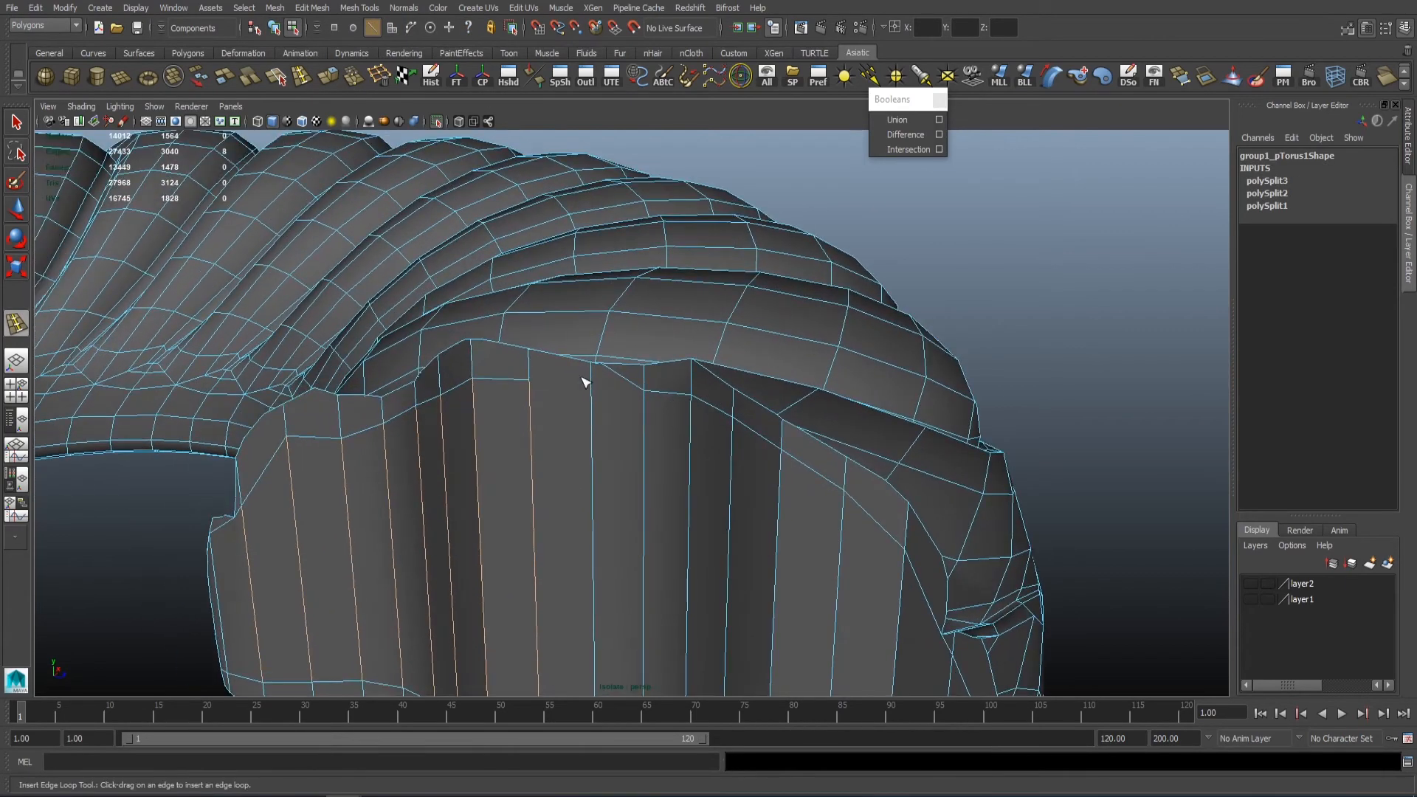
Step: Try to bridge the gap in the contour row near the top of the ring's end face with a polygon split
{"action": "right_click_drag", "start_coordinate": [583, 379], "coordinate": [632, 363], "text": "alt"}
{"action": "left_click", "coordinate": [277, 77]}
{"action": "left_click", "coordinate": [588, 393]}
{"action": "key", "text": "Return"}
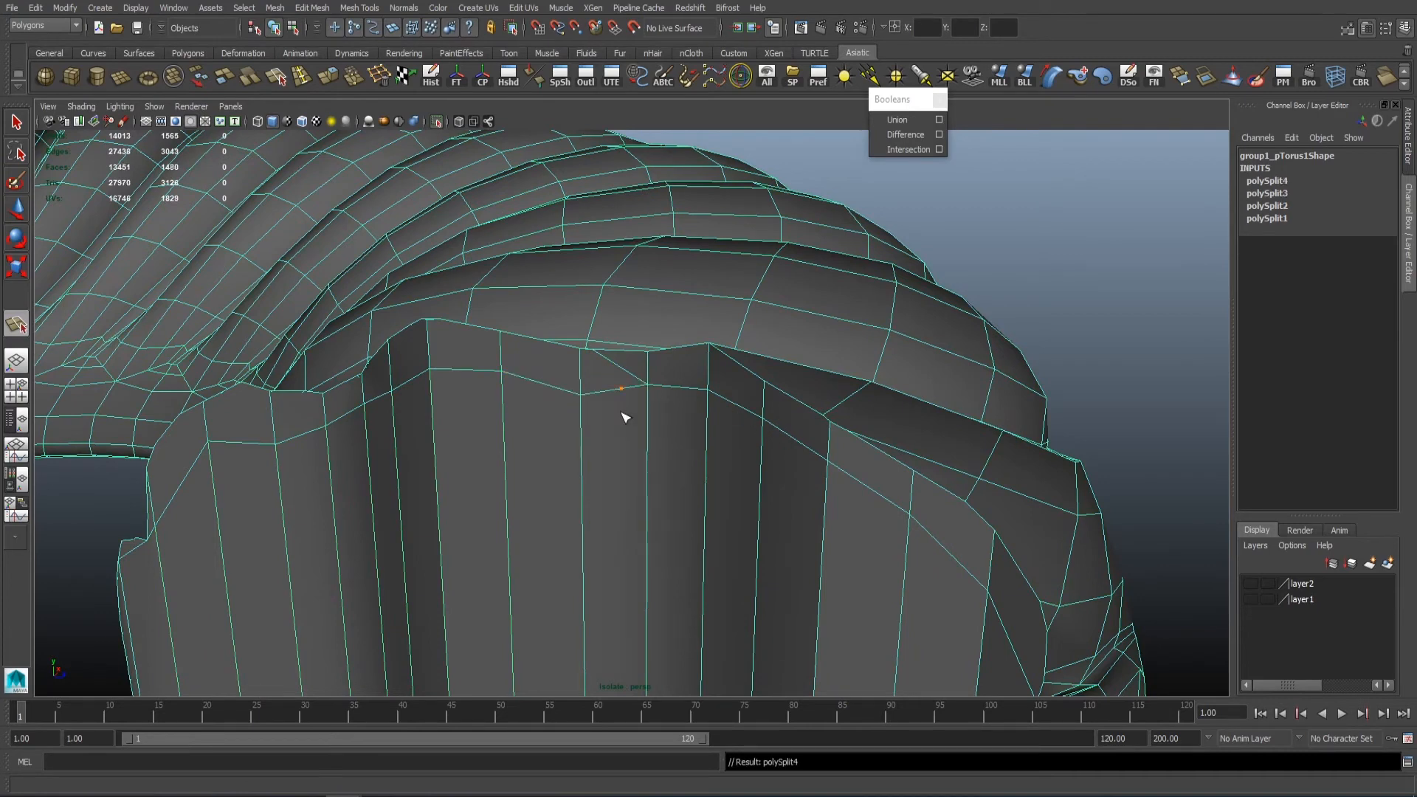
{"action": "right_click_drag", "start_coordinate": [622, 414], "coordinate": [616, 404], "text": "alt"}
{"action": "key", "text": "ctrl+z"}
{"action": "key", "text": "ctrl+z"}
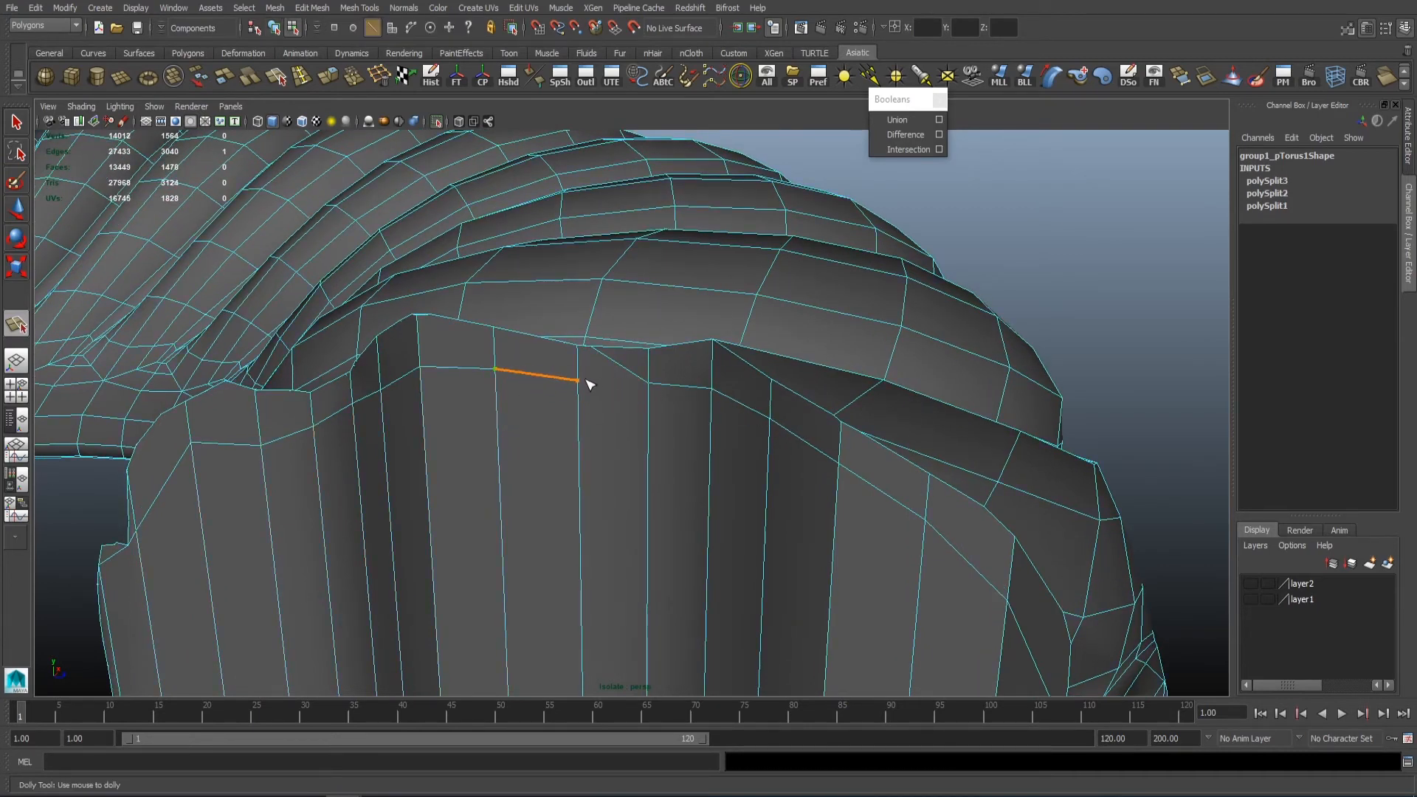
Step: Bridge the gap in the end face's upper contour row with a polygon split and delete the leftover diagonal edge
{"action": "left_click_drag", "start_coordinate": [619, 369], "coordinate": [704, 384]}
{"action": "key", "text": "Return"}
{"action": "key", "text": "e"}
{"action": "key", "text": "F10"}
{"action": "left_click", "coordinate": [618, 362]}
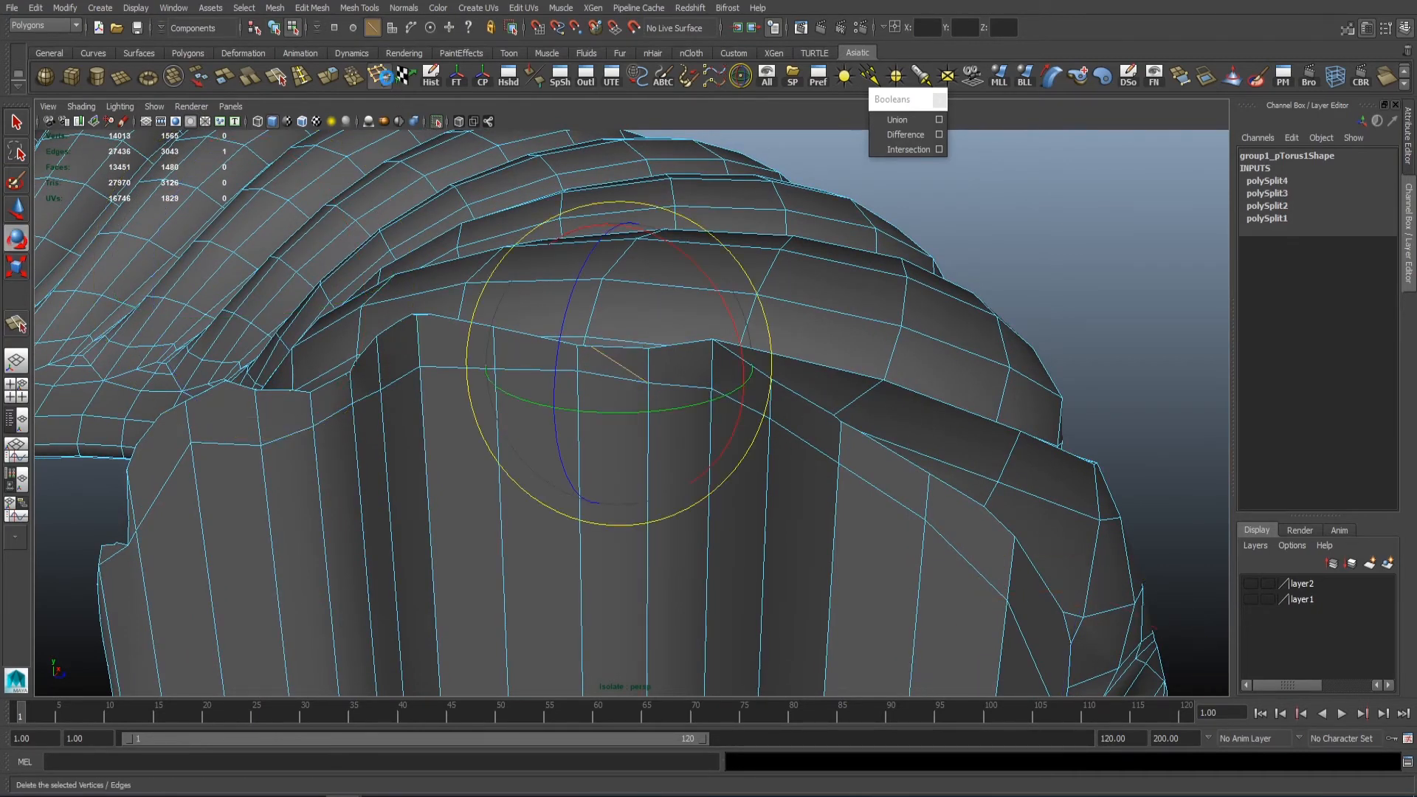
{"action": "left_click", "coordinate": [381, 77]}
{"action": "key", "text": "F9"}
{"action": "key", "text": "w"}
{"action": "right_click_drag", "start_coordinate": [606, 370], "coordinate": [577, 374], "text": "alt"}
{"action": "key", "text": "F8"}
{"action": "right_click_drag", "start_coordinate": [652, 348], "coordinate": [546, 345], "text": "alt"}
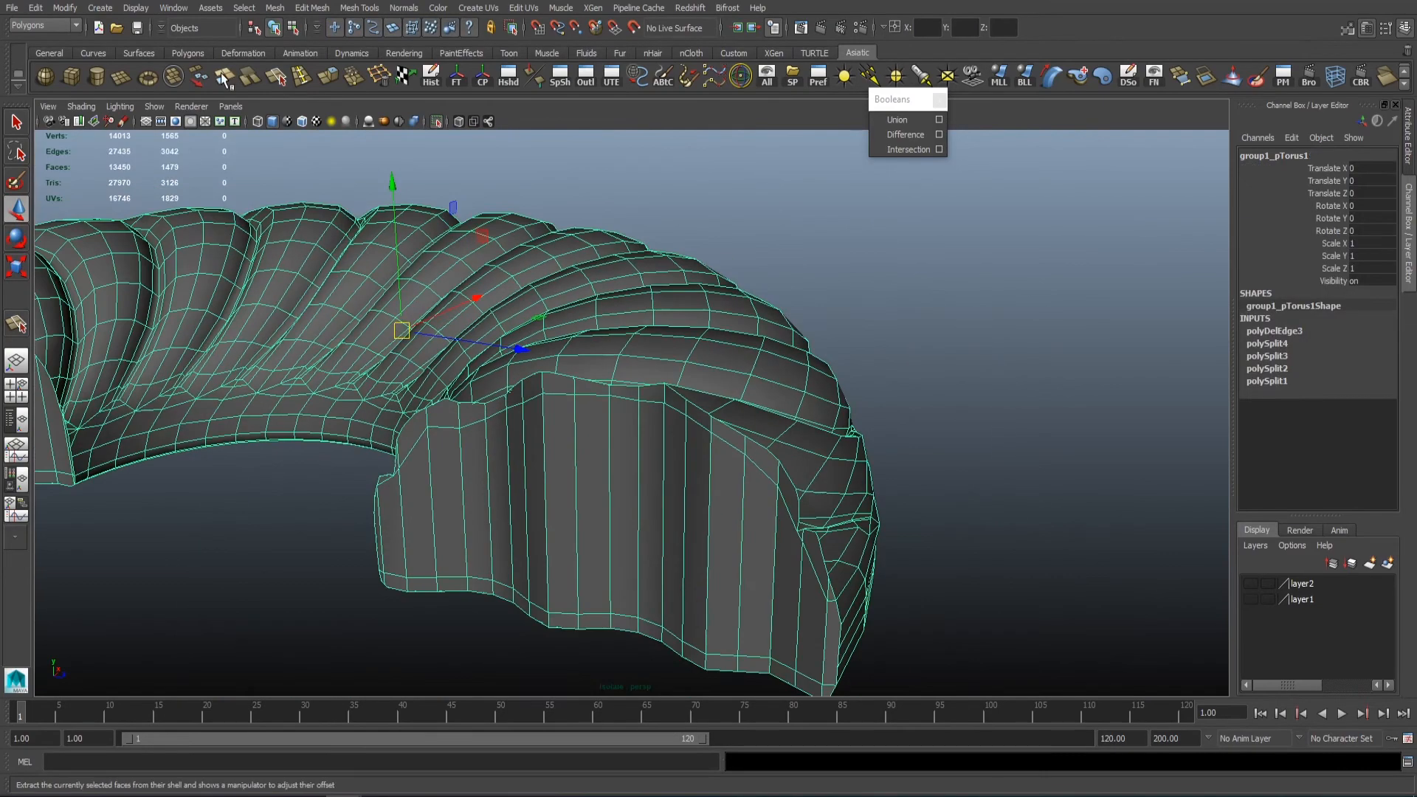
Step: Insert three horizontal edge loops across the vertical edges of the ring's broken end face
{"action": "left_click_drag", "start_coordinate": [664, 309], "coordinate": [775, 277], "text": "alt"}
{"action": "middle_click_drag", "start_coordinate": [636, 304], "coordinate": [336, 298], "text": "alt"}
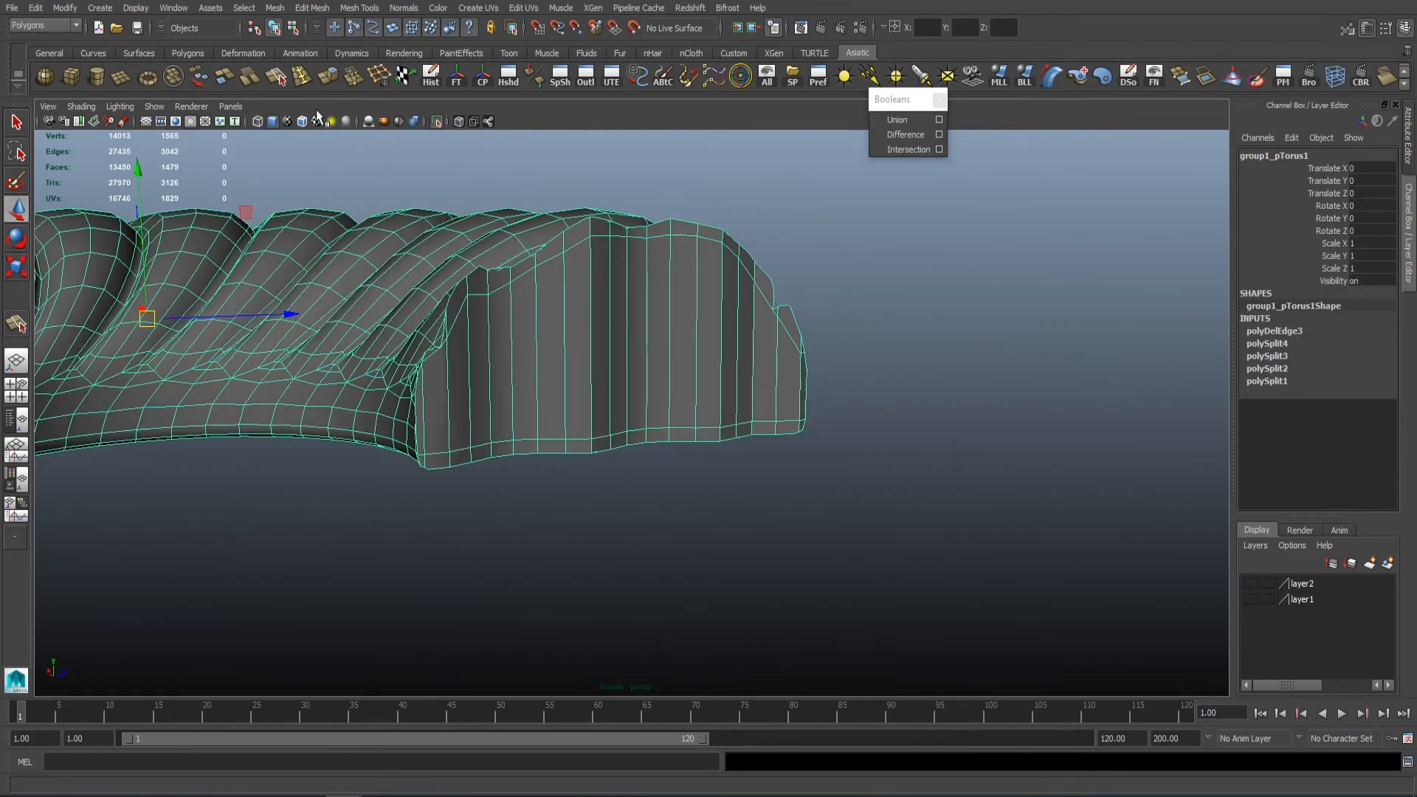
{"action": "left_click", "coordinate": [301, 76]}
{"action": "left_click_drag", "start_coordinate": [619, 354], "coordinate": [559, 341], "text": "alt"}
{"action": "left_click_drag", "start_coordinate": [541, 290], "coordinate": [542, 290]}
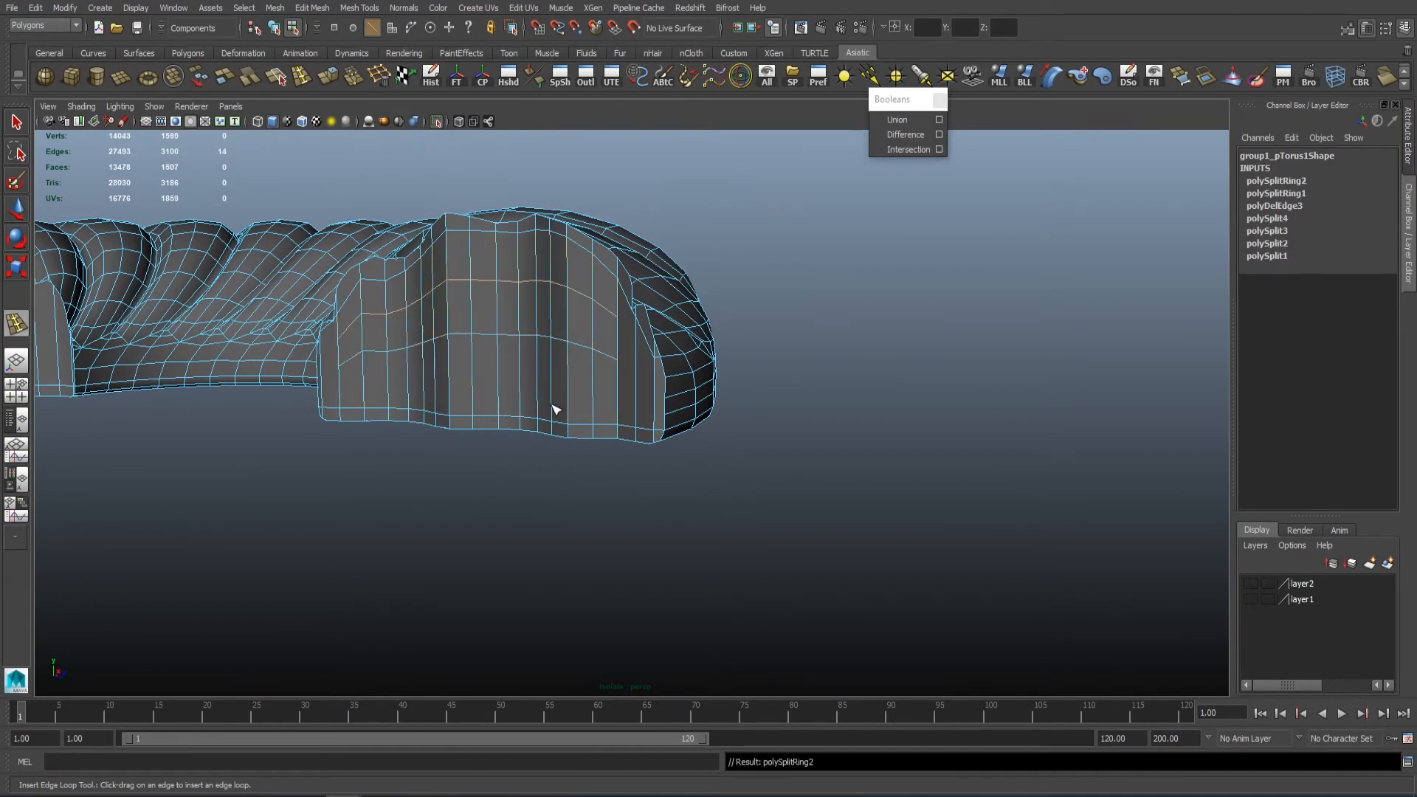
{"action": "left_click_drag", "start_coordinate": [553, 390], "coordinate": [553, 389]}
Step: Extend the end face's horizontal contour rows across its outer corner with polygon splits meeting the ring's outer edge vertices
{"action": "left_click_drag", "start_coordinate": [336, 370], "coordinate": [384, 375], "text": "alt"}
{"action": "right_click_drag", "start_coordinate": [384, 375], "coordinate": [484, 402], "text": "alt"}
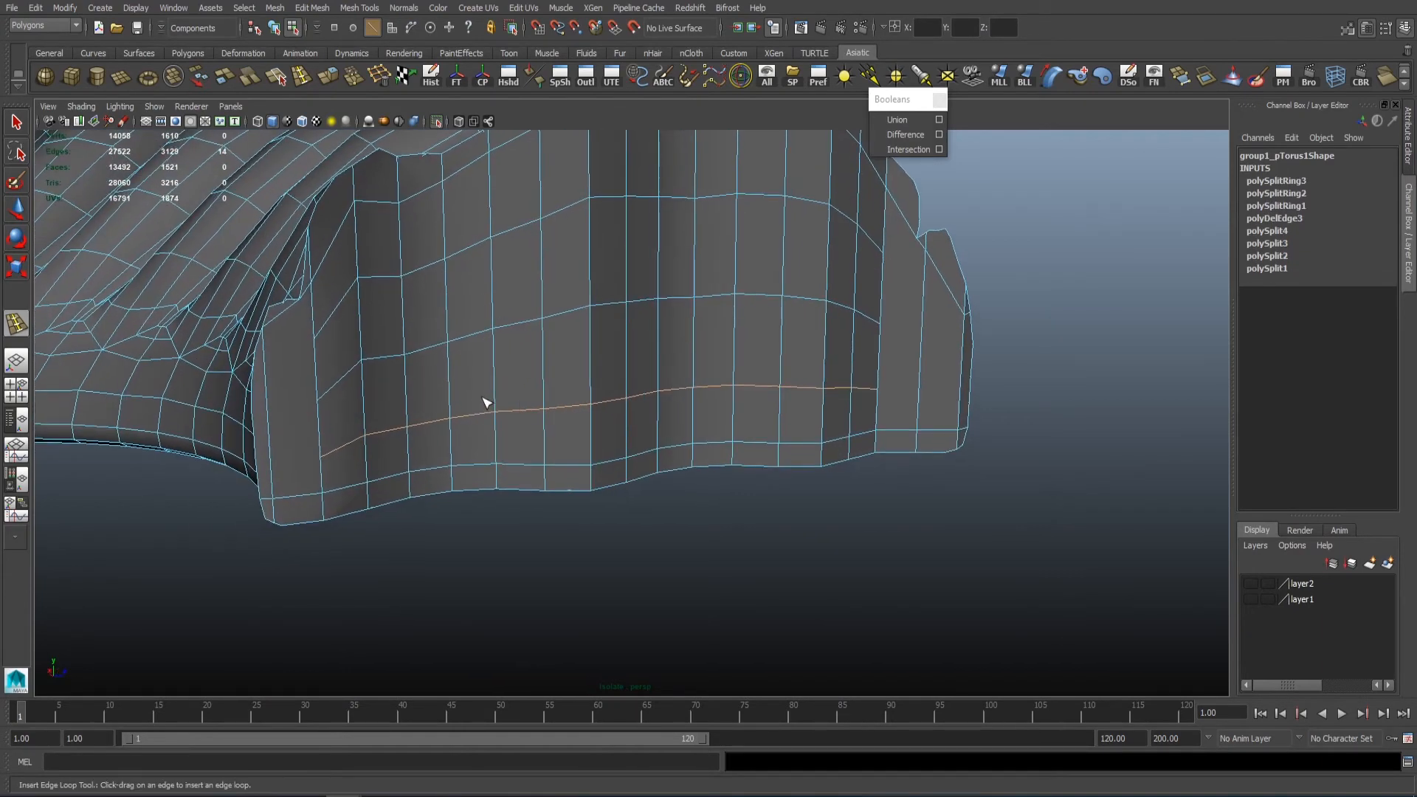
{"action": "left_click_drag", "start_coordinate": [484, 402], "coordinate": [568, 397], "text": "alt"}
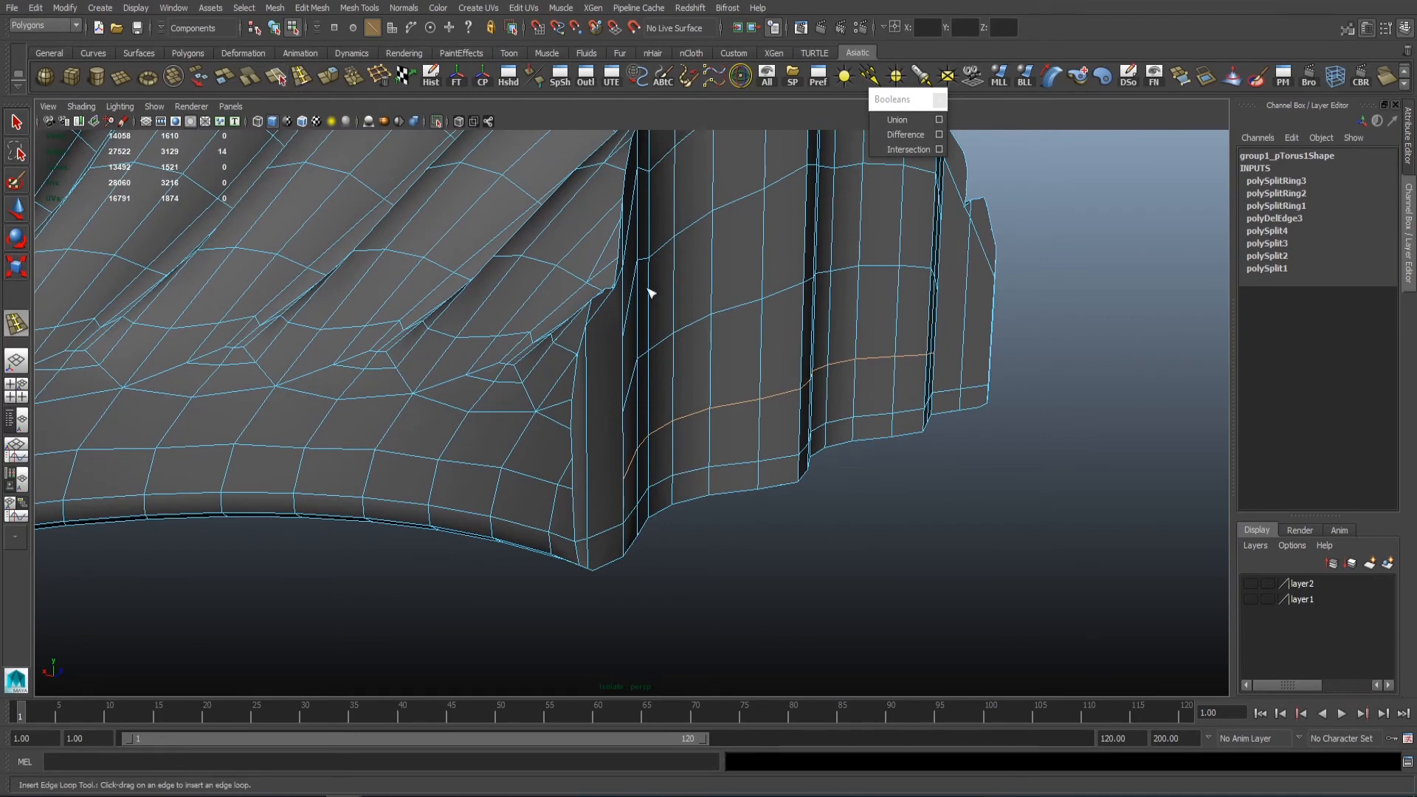
{"action": "left_click_drag", "start_coordinate": [650, 293], "coordinate": [656, 404], "text": "alt"}
{"action": "key", "text": "F8"}
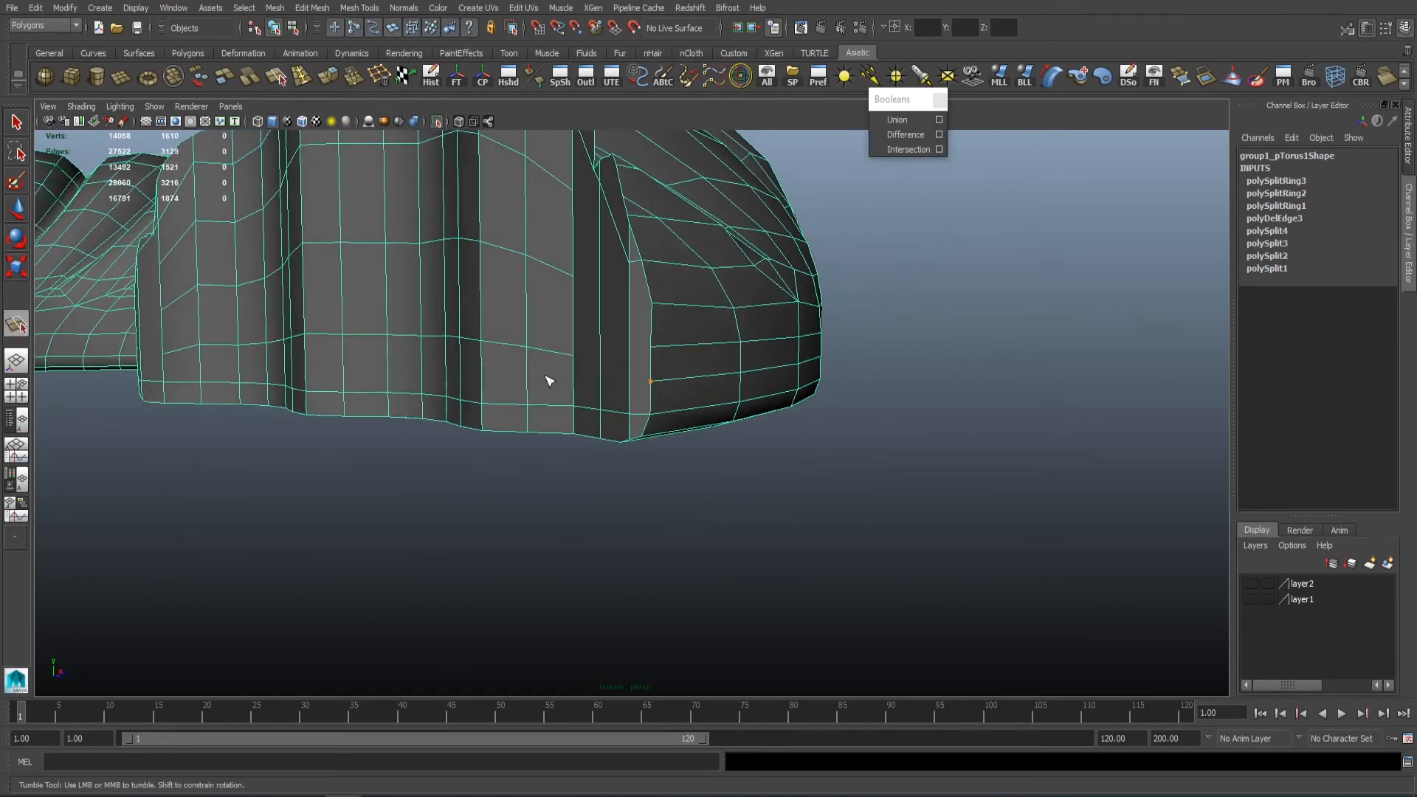
{"action": "left_click", "coordinate": [573, 346]}
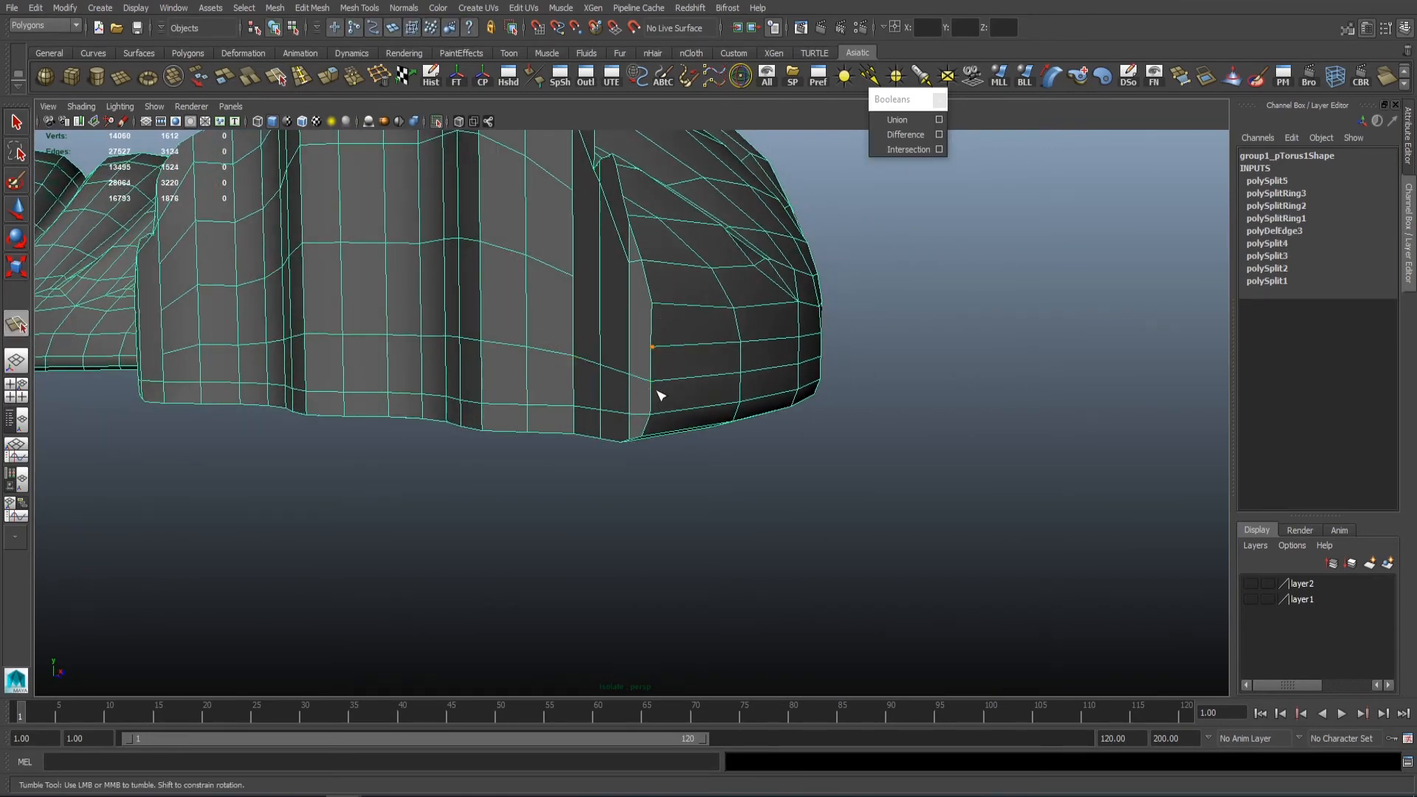
{"action": "key", "text": "Return"}
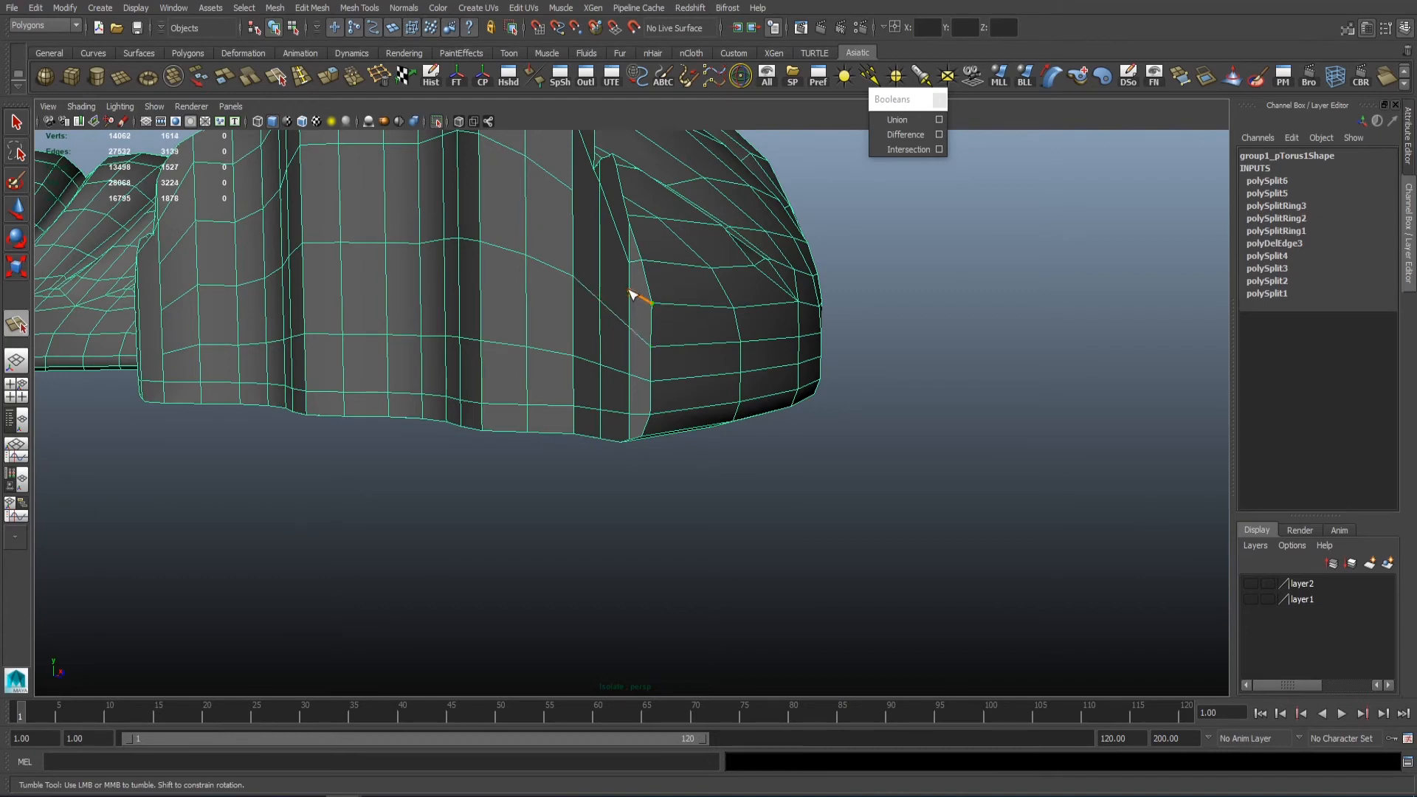
{"action": "key", "text": "Return"}
Step: Delete the oversized face beside the lower inner corner of the ring's broken end face
{"action": "right_click_drag", "start_coordinate": [543, 278], "coordinate": [496, 278], "text": "alt"}
{"action": "left_click_drag", "start_coordinate": [497, 278], "coordinate": [650, 295], "text": "alt"}
{"action": "key", "text": "w"}
{"action": "right_click_drag", "start_coordinate": [383, 398], "coordinate": [383, 453]}
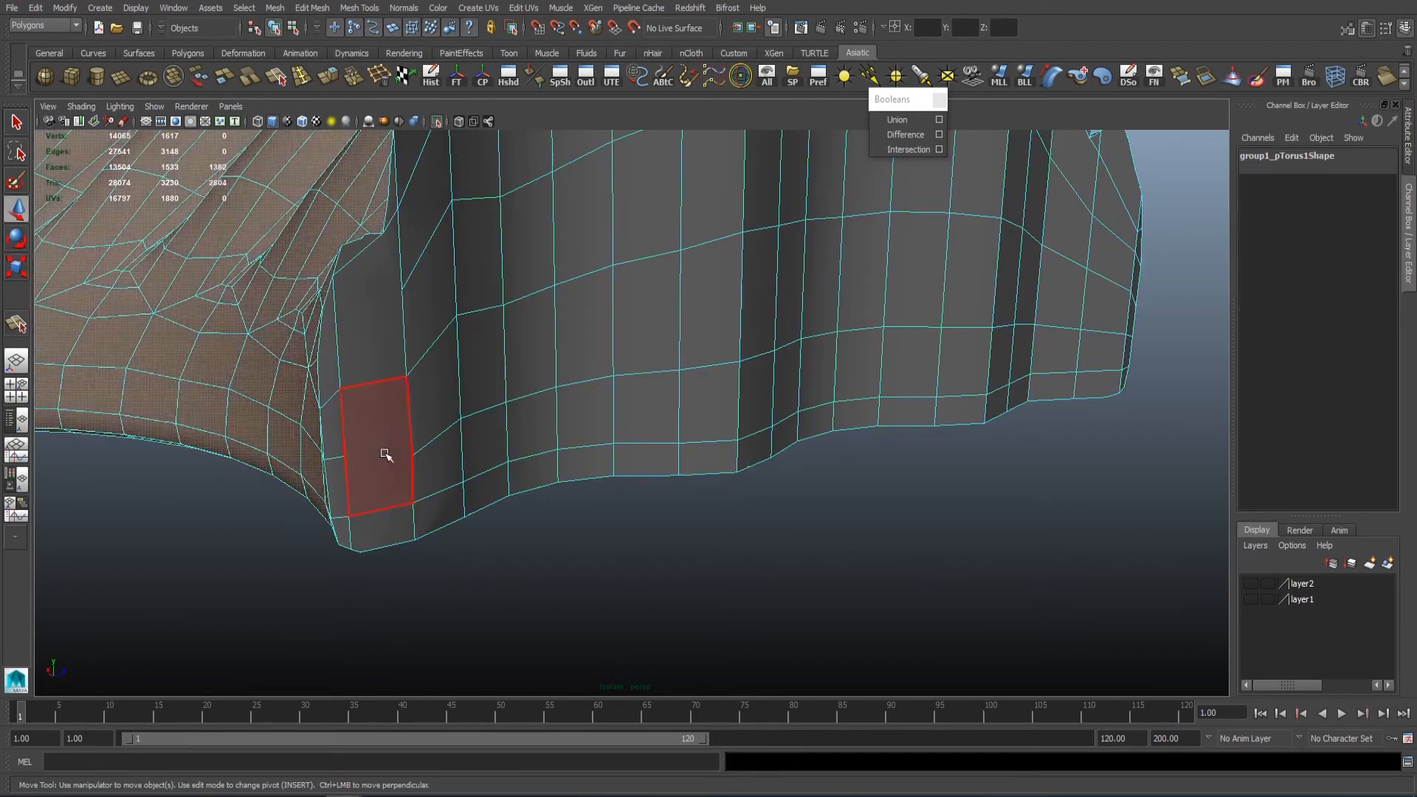
{"action": "left_click", "coordinate": [383, 453]}
{"action": "key", "text": "Delete"}
Step: Refill the deleted face's gap with an appended polygon in its upper part and close the remaining border below
{"action": "left_click", "coordinate": [1155, 87]}
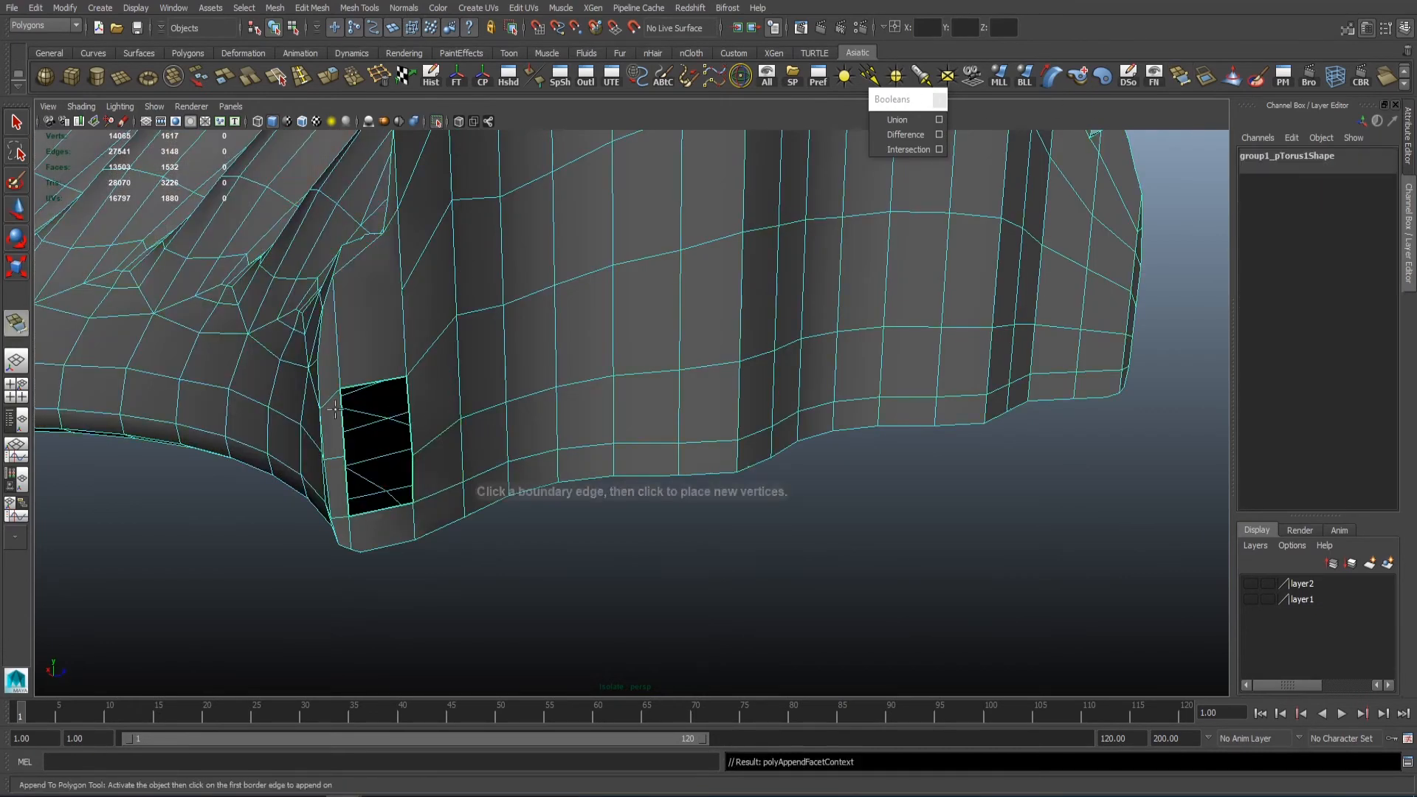
{"action": "left_click", "coordinate": [341, 426]}
{"action": "left_click", "coordinate": [409, 413]}
{"action": "key", "text": "Return"}
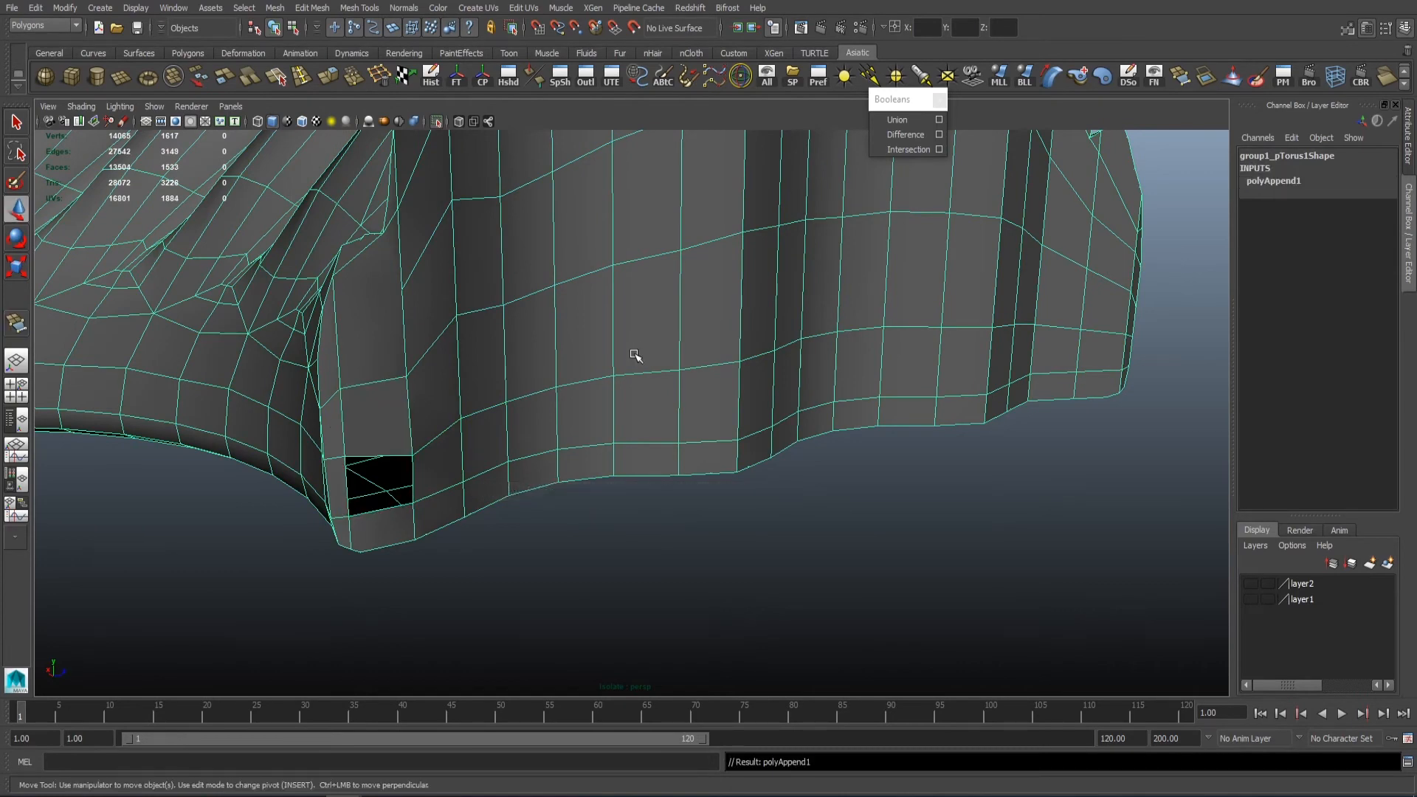
{"action": "double_click", "coordinate": [403, 456]}
{"action": "left_click", "coordinate": [1206, 80]}
{"action": "right_click_drag", "start_coordinate": [569, 379], "coordinate": [687, 304]}
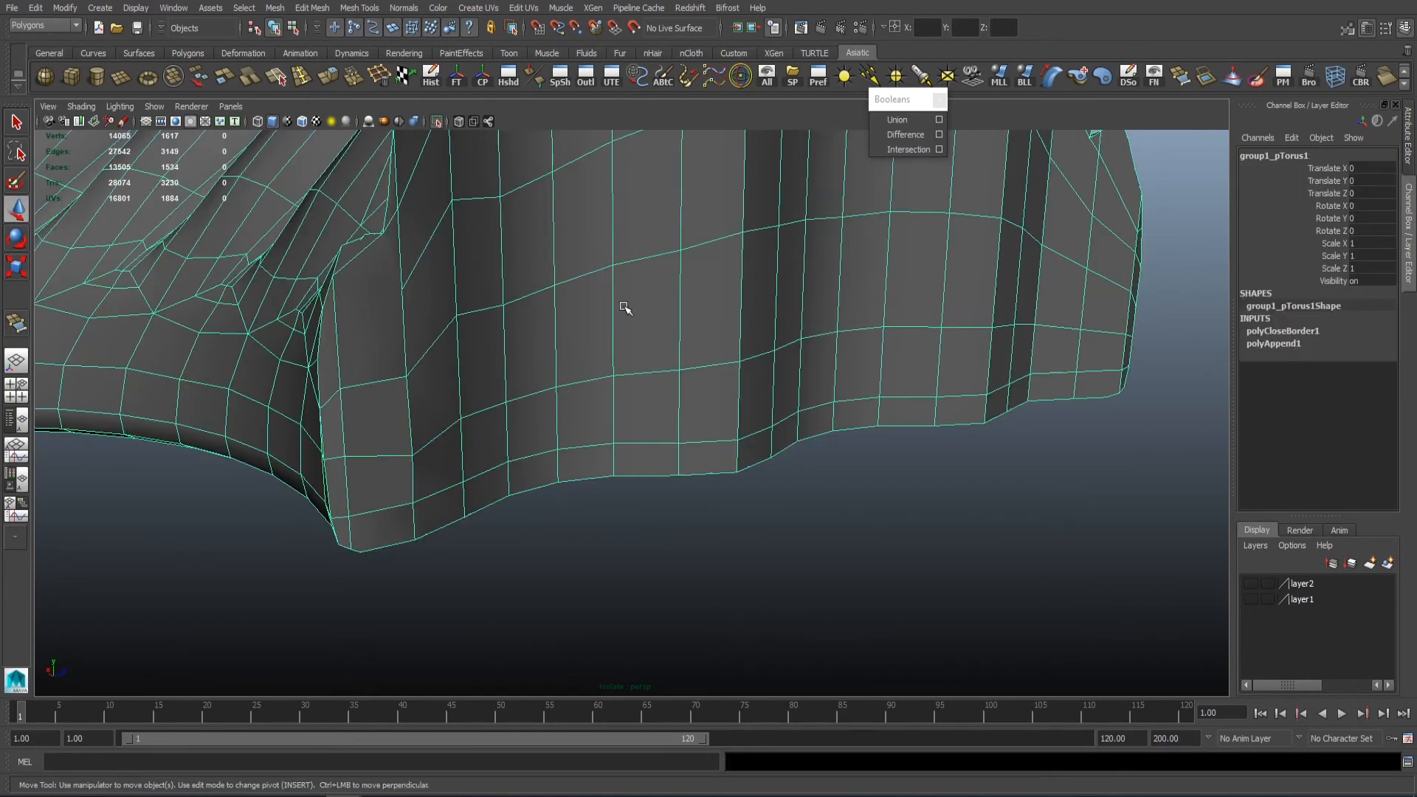
Step: Examine the ring's broken end face in smoothed, wireframe and shaded display around its inner corner
{"action": "key", "text": "3"}
{"action": "key", "text": "4"}
{"action": "key", "text": "5"}
{"action": "key", "text": "1"}
{"action": "left_click_drag", "start_coordinate": [820, 498], "coordinate": [668, 468], "text": "alt"}
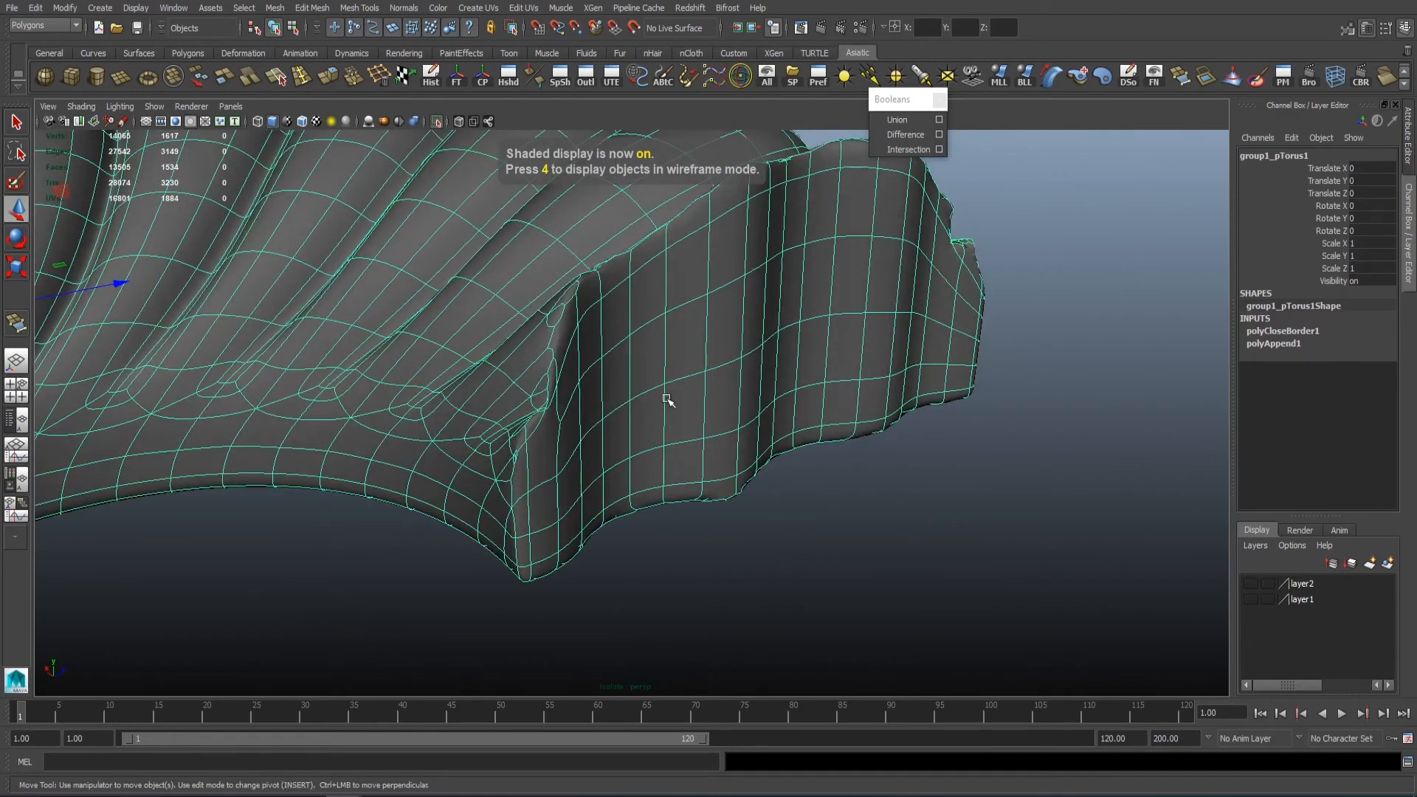
{"action": "left_click", "coordinate": [670, 401], "text": "shift"}
{"action": "mouse_move", "coordinate": [670, 400]}
{"action": "right_mouse_down", "text": "alt"}
{"action": "mouse_move", "coordinate": [703, 388]}
{"action": "mouse_move", "coordinate": [560, 347]}
{"action": "mouse_move", "coordinate": [506, 168]}
{"action": "right_mouse_up", "text": "alt"}
{"action": "left_click", "coordinate": [703, 388]}
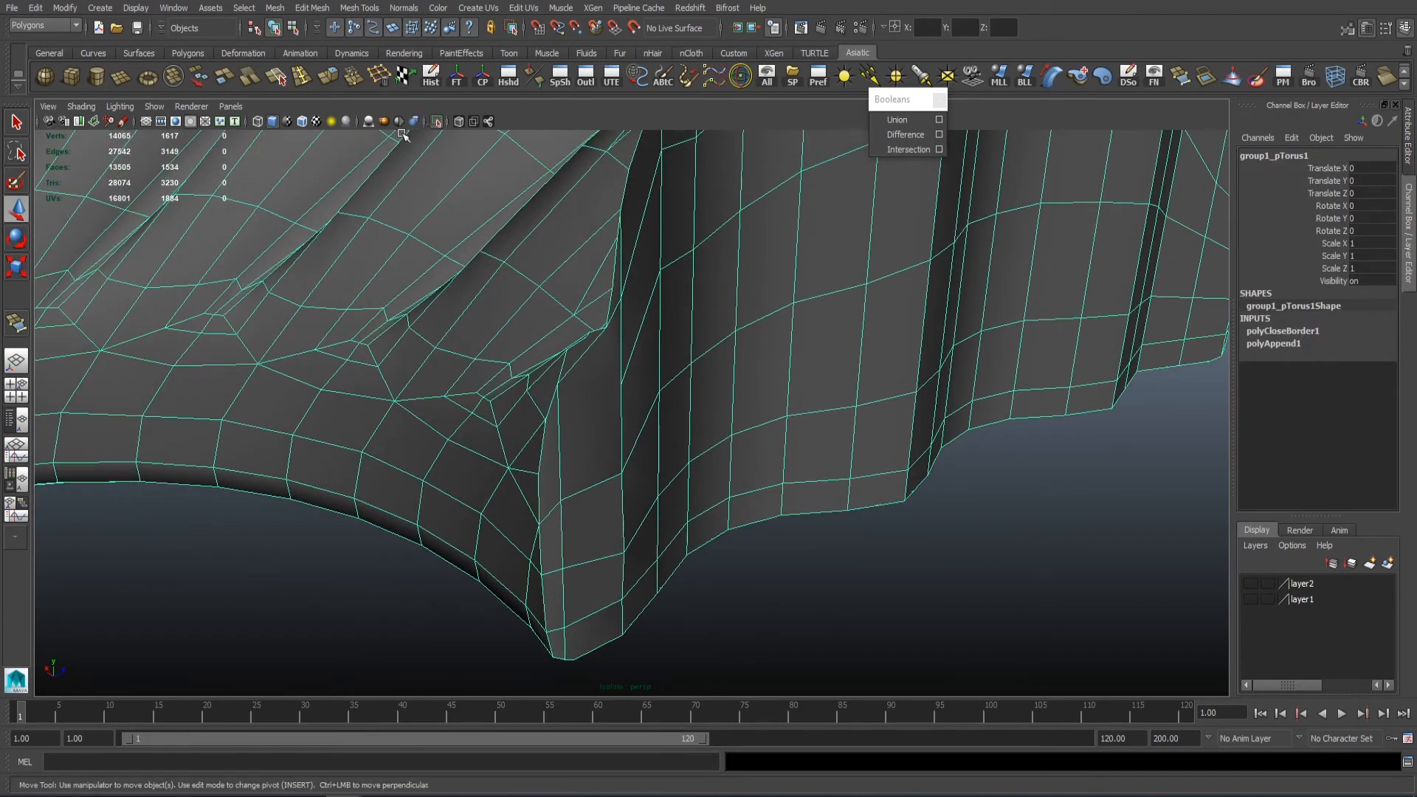
Step: Split the faces across the end face's upper inner corner and merge the vertices at the split's end
{"action": "left_click", "coordinate": [284, 79]}
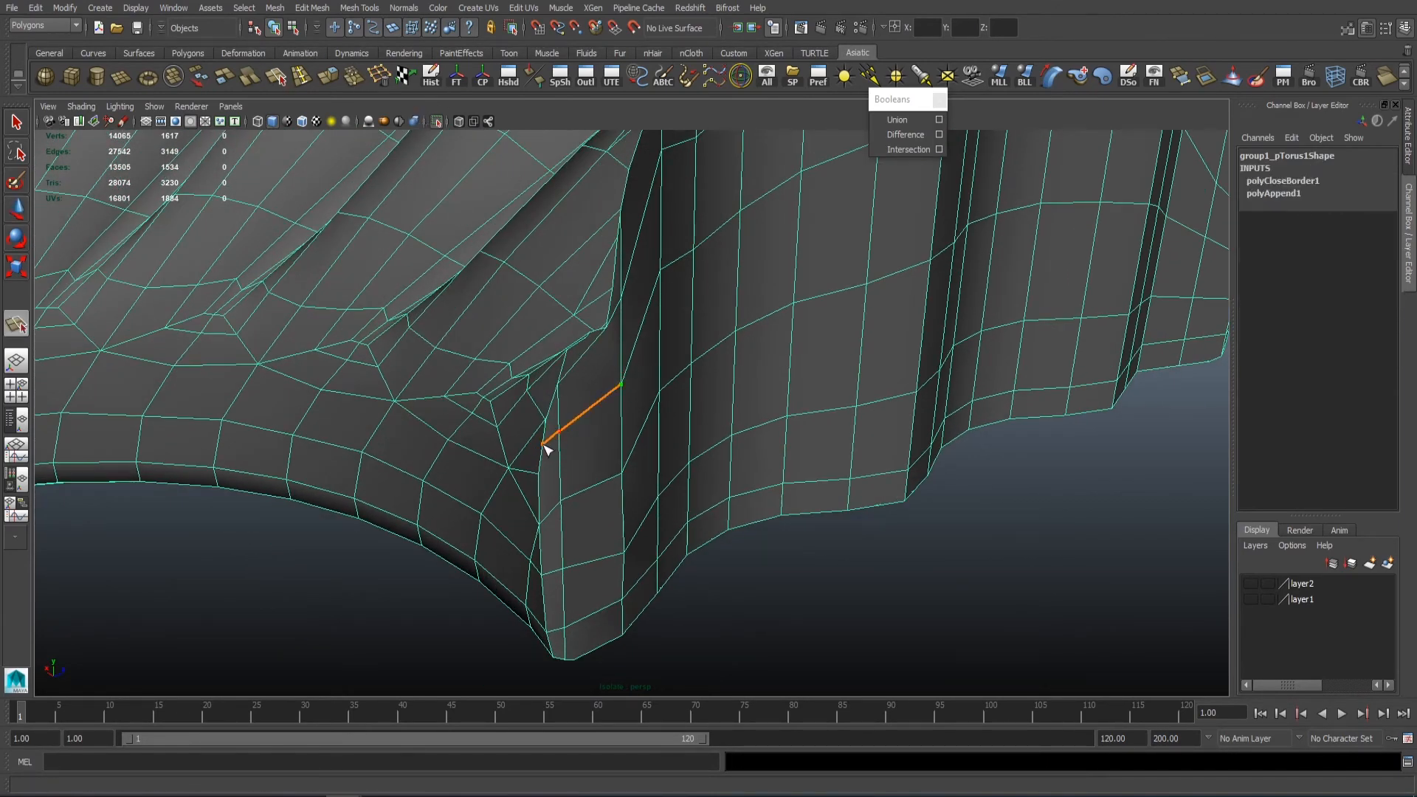
{"action": "left_click_drag", "start_coordinate": [543, 444], "coordinate": [546, 408]}
{"action": "key", "text": "Return"}
{"action": "scroll", "coordinate": [560, 402], "scroll_direction": "up", "scroll_amount": 1}
{"action": "key", "text": "w"}
{"action": "scroll", "coordinate": [567, 403], "scroll_direction": "up", "scroll_amount": 4}
{"action": "right_click_drag", "start_coordinate": [567, 402], "coordinate": [522, 413]}
{"action": "left_click_drag", "start_coordinate": [504, 406], "coordinate": [519, 428]}
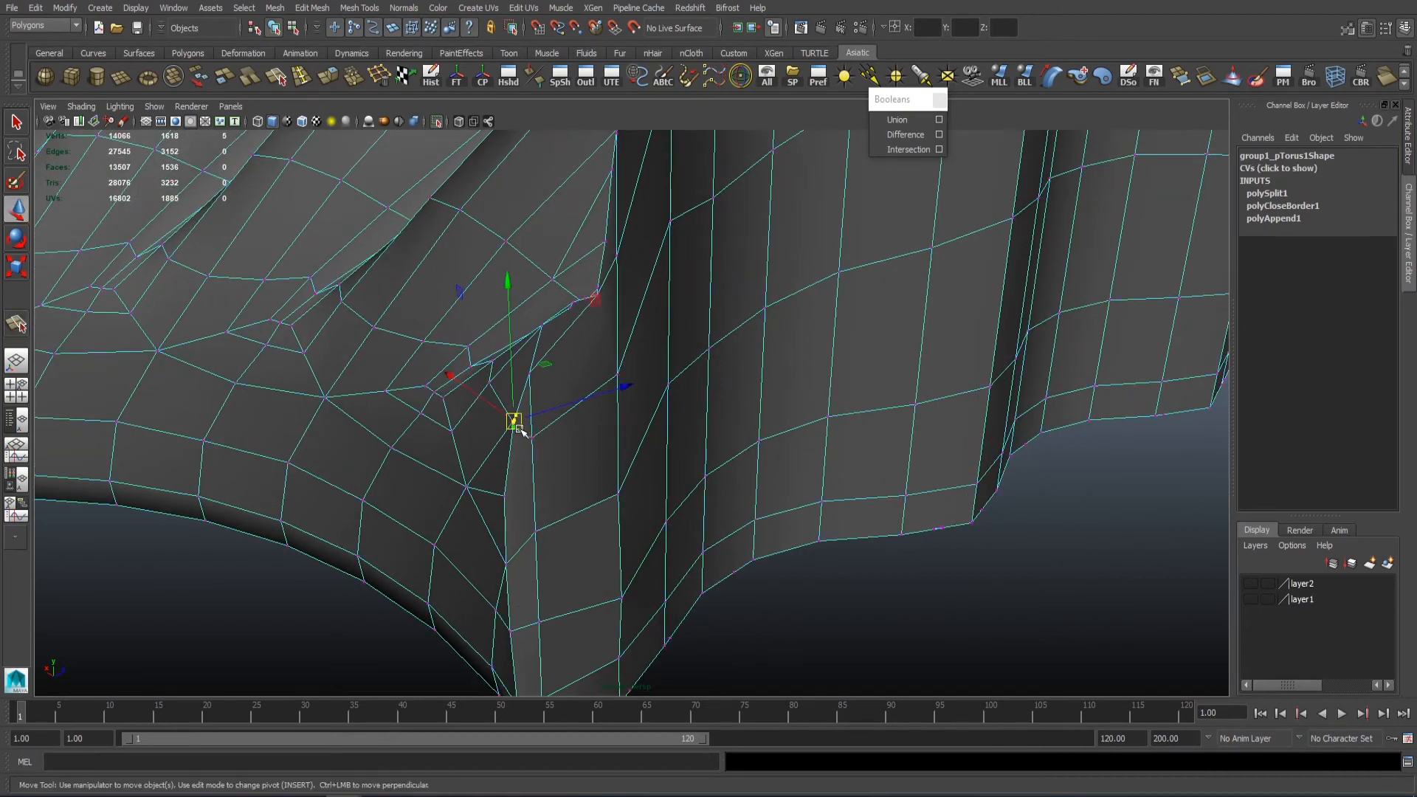
{"action": "key", "text": "g"}
Step: Preview the ring smoothed in object mode and delete its construction history
{"action": "scroll", "coordinate": [521, 429], "scroll_direction": "down", "scroll_amount": 4}
{"action": "right_click_drag", "start_coordinate": [718, 358], "coordinate": [750, 288]}
{"action": "key", "text": "3"}
{"action": "scroll", "coordinate": [750, 288], "scroll_direction": "down", "scroll_amount": 5}
{"action": "left_click", "coordinate": [895, 516]}
{"action": "left_click", "coordinate": [671, 337]}
{"action": "left_click_drag", "start_coordinate": [895, 515], "coordinate": [788, 431], "text": "alt"}
{"action": "left_click", "coordinate": [432, 81]}
{"action": "left_click", "coordinate": [788, 434]}
{"action": "left_click_drag", "start_coordinate": [788, 435], "coordinate": [654, 402], "text": "alt"}
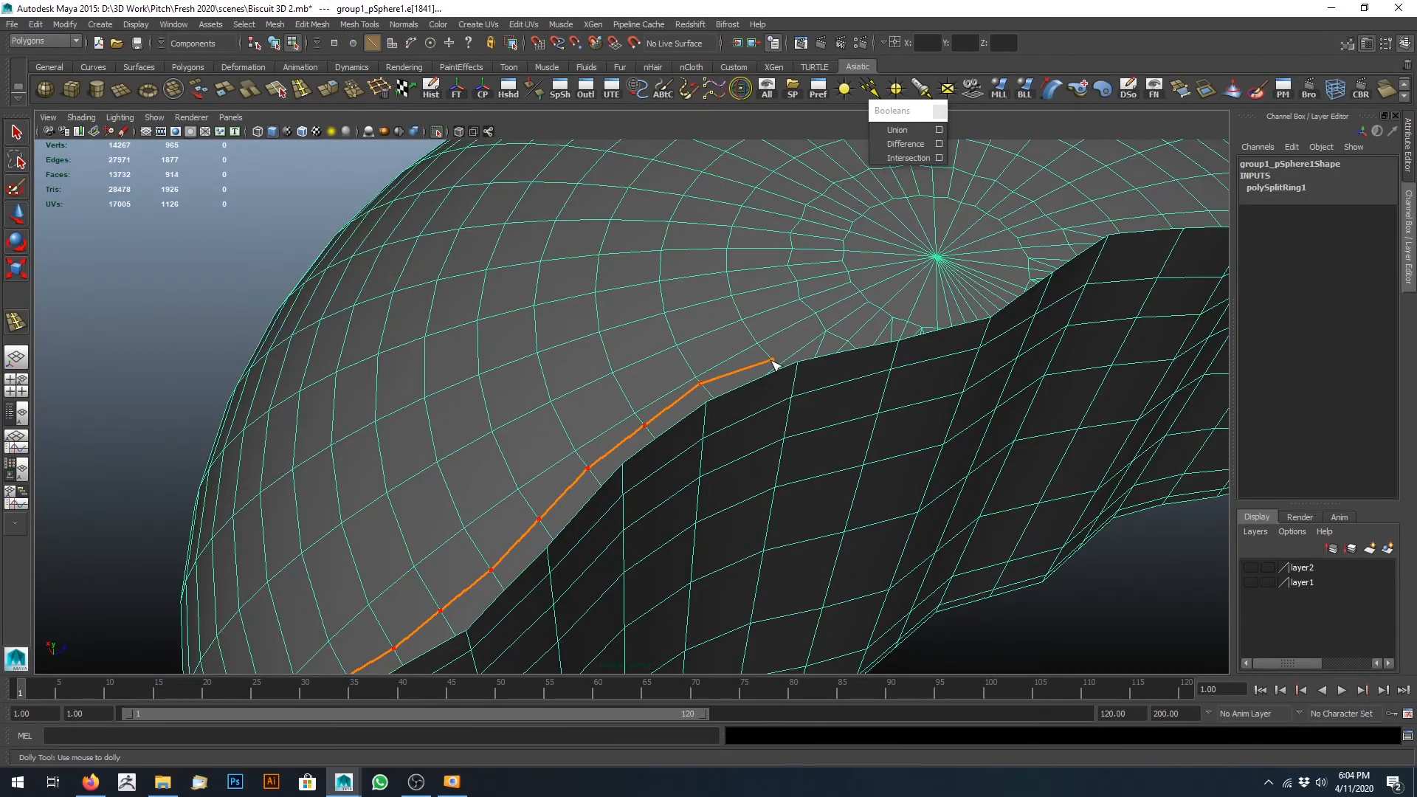
Step: Insert an edge loop close to the broken edge of the centre dome piece and preview the piece smoothed
{"action": "scroll", "coordinate": [760, 382], "scroll_direction": "up", "scroll_amount": 2}
{"action": "scroll", "coordinate": [760, 381], "scroll_direction": "down", "scroll_amount": 2}
{"action": "right_click_drag", "start_coordinate": [791, 472], "coordinate": [826, 413]}
{"action": "key", "text": "3"}
{"action": "scroll", "coordinate": [895, 480], "scroll_direction": "down", "scroll_amount": 5}
{"action": "left_click", "coordinate": [918, 550]}
{"action": "left_click_drag", "start_coordinate": [918, 549], "coordinate": [657, 509], "text": "alt"}
{"action": "left_click", "coordinate": [661, 420]}
{"action": "scroll", "coordinate": [618, 367], "scroll_direction": "down", "scroll_amount": 3}
{"action": "left_click_drag", "start_coordinate": [654, 301], "coordinate": [590, 317], "text": "alt"}
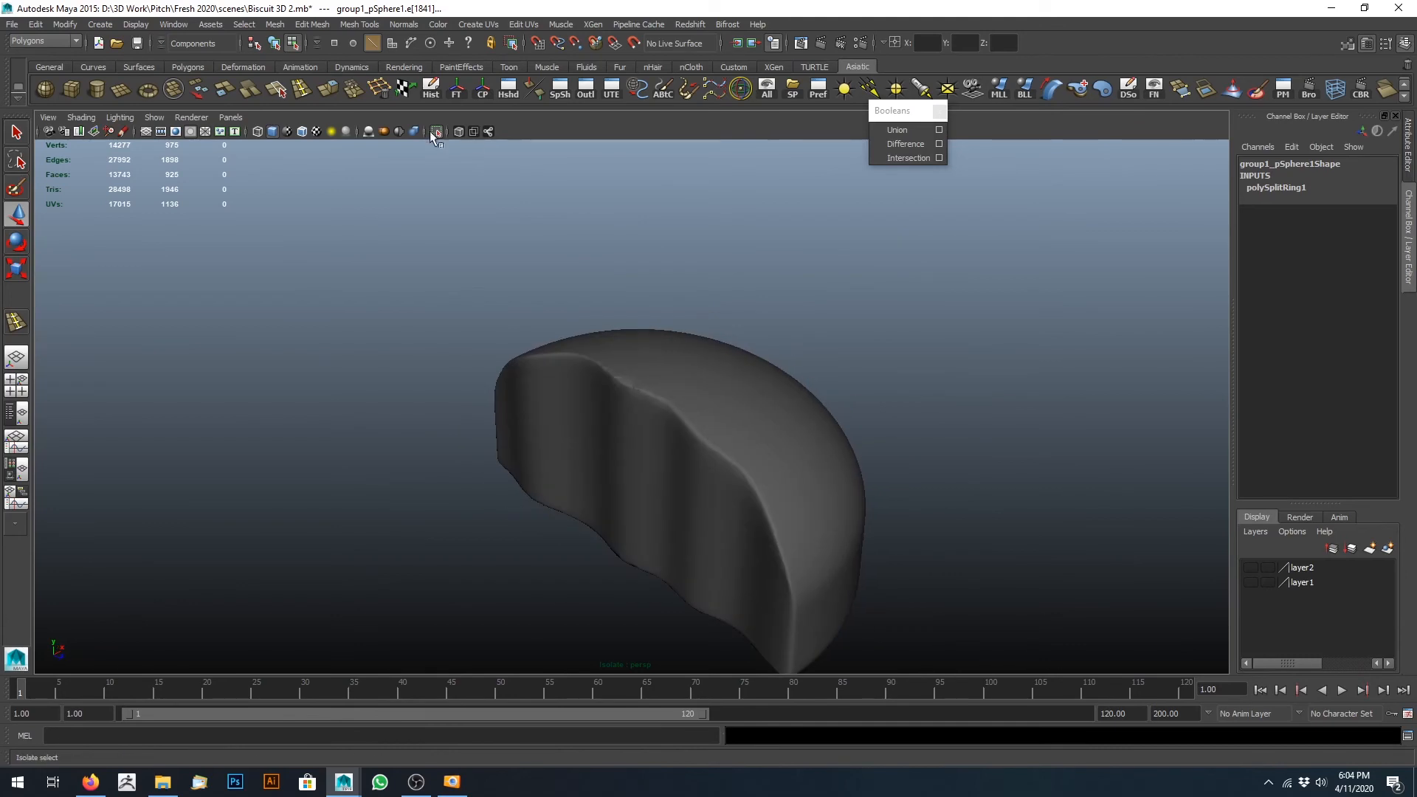
Step: Turn off the dome's isolated display to bring back the other biscuit pieces and save the scene
{"action": "left_click", "coordinate": [435, 133]}
{"action": "scroll", "coordinate": [428, 153], "scroll_direction": "down", "scroll_amount": 3}
{"action": "left_click", "coordinate": [436, 131]}
{"action": "scroll", "coordinate": [499, 242], "scroll_direction": "down", "scroll_amount": 3}
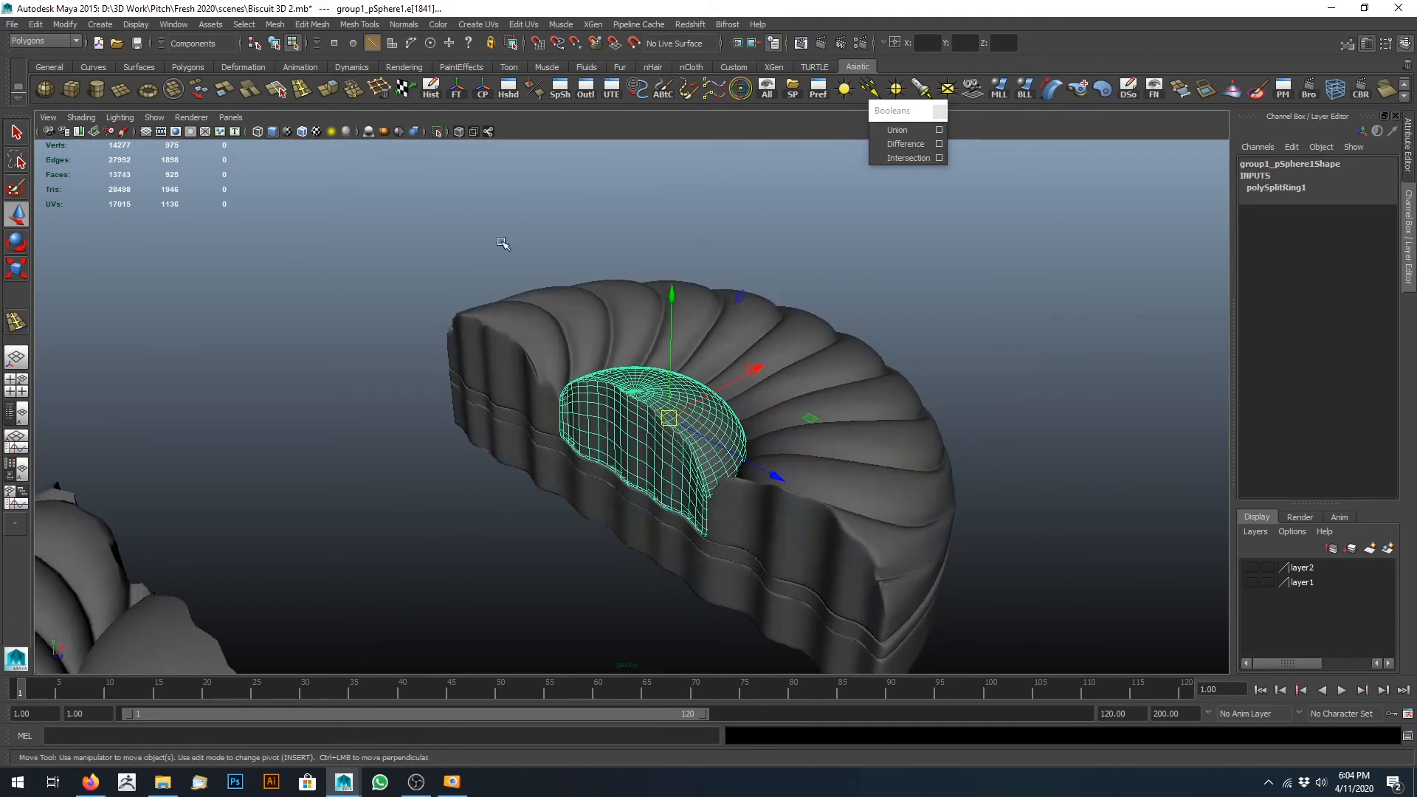
{"action": "left_click", "coordinate": [878, 258]}
{"action": "left_click_drag", "start_coordinate": [878, 266], "coordinate": [775, 300], "text": "alt"}
{"action": "scroll", "coordinate": [774, 301], "scroll_direction": "up", "scroll_amount": 3}
{"action": "key", "text": "ctrl+s"}
Step: Review the two separated biscuit halves together and save the scene
{"action": "left_click", "coordinate": [781, 366]}
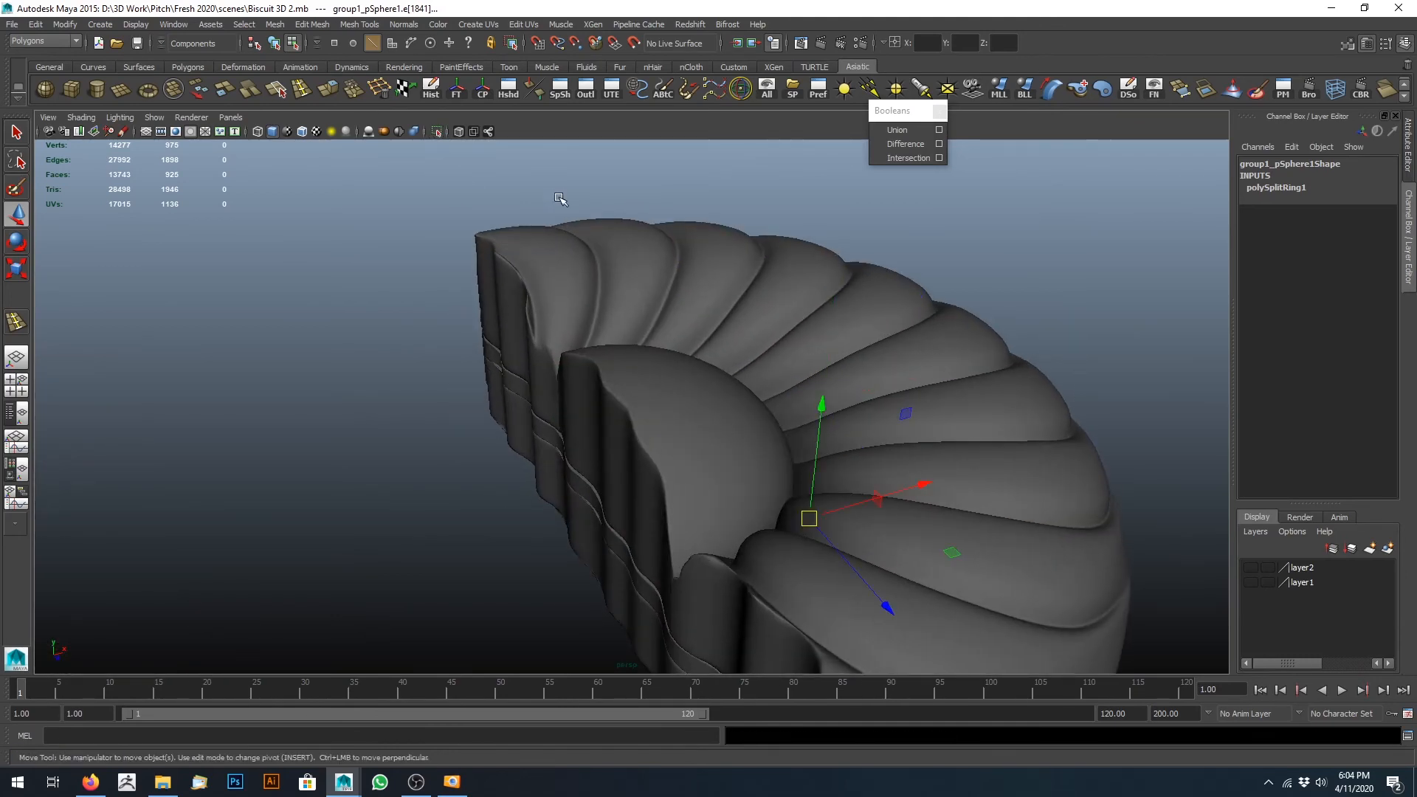
{"action": "scroll", "coordinate": [873, 376], "scroll_direction": "down", "scroll_amount": 5}
{"action": "left_click_drag", "start_coordinate": [874, 376], "coordinate": [931, 317], "text": "alt"}
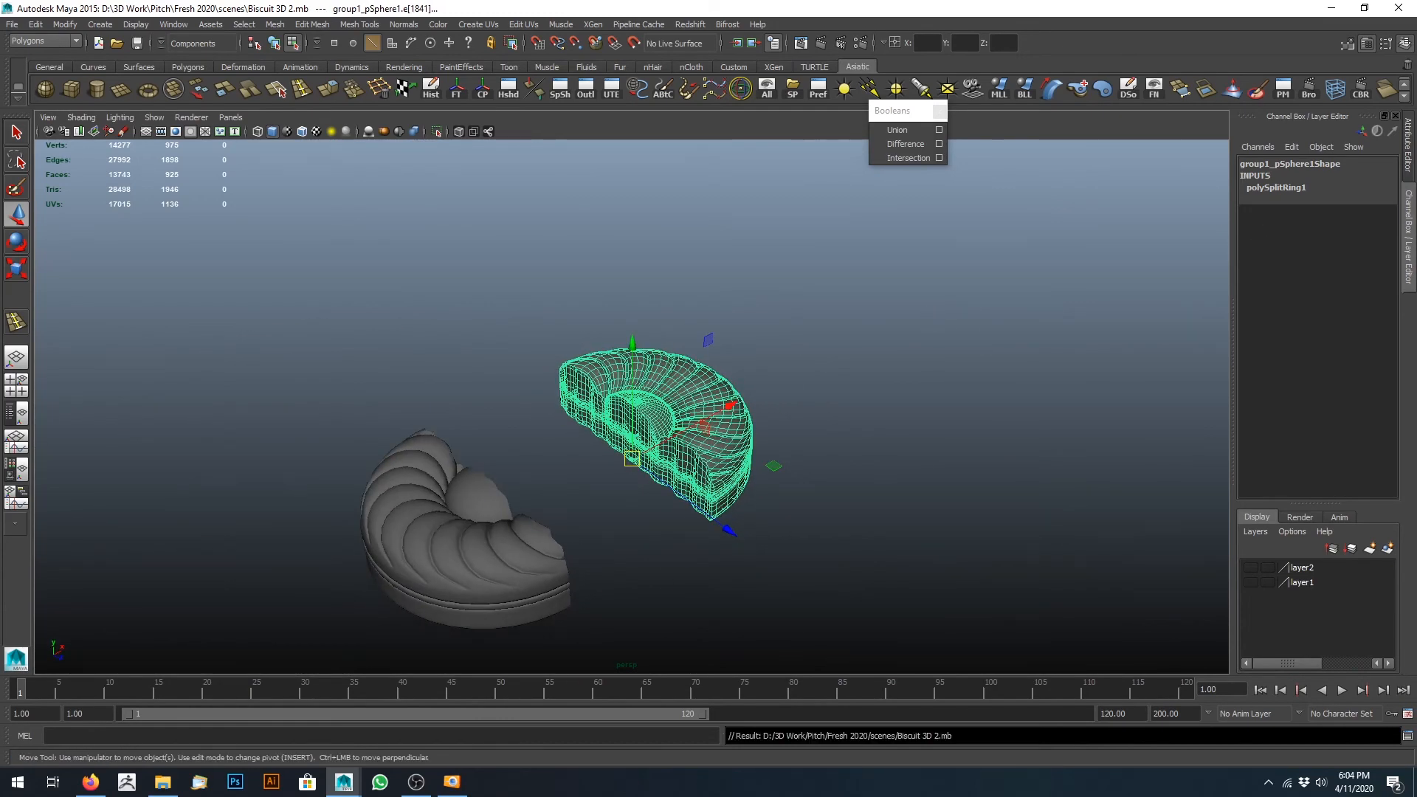
{"action": "left_click", "coordinate": [1408, 146]}
{"action": "left_click", "coordinate": [1408, 237]}
{"action": "scroll", "coordinate": [782, 263], "scroll_direction": "down", "scroll_amount": 2}
{"action": "left_click", "coordinate": [765, 263]}
{"action": "scroll", "coordinate": [812, 267], "scroll_direction": "up", "scroll_amount": 4}
{"action": "key", "text": "ctrl+s"}
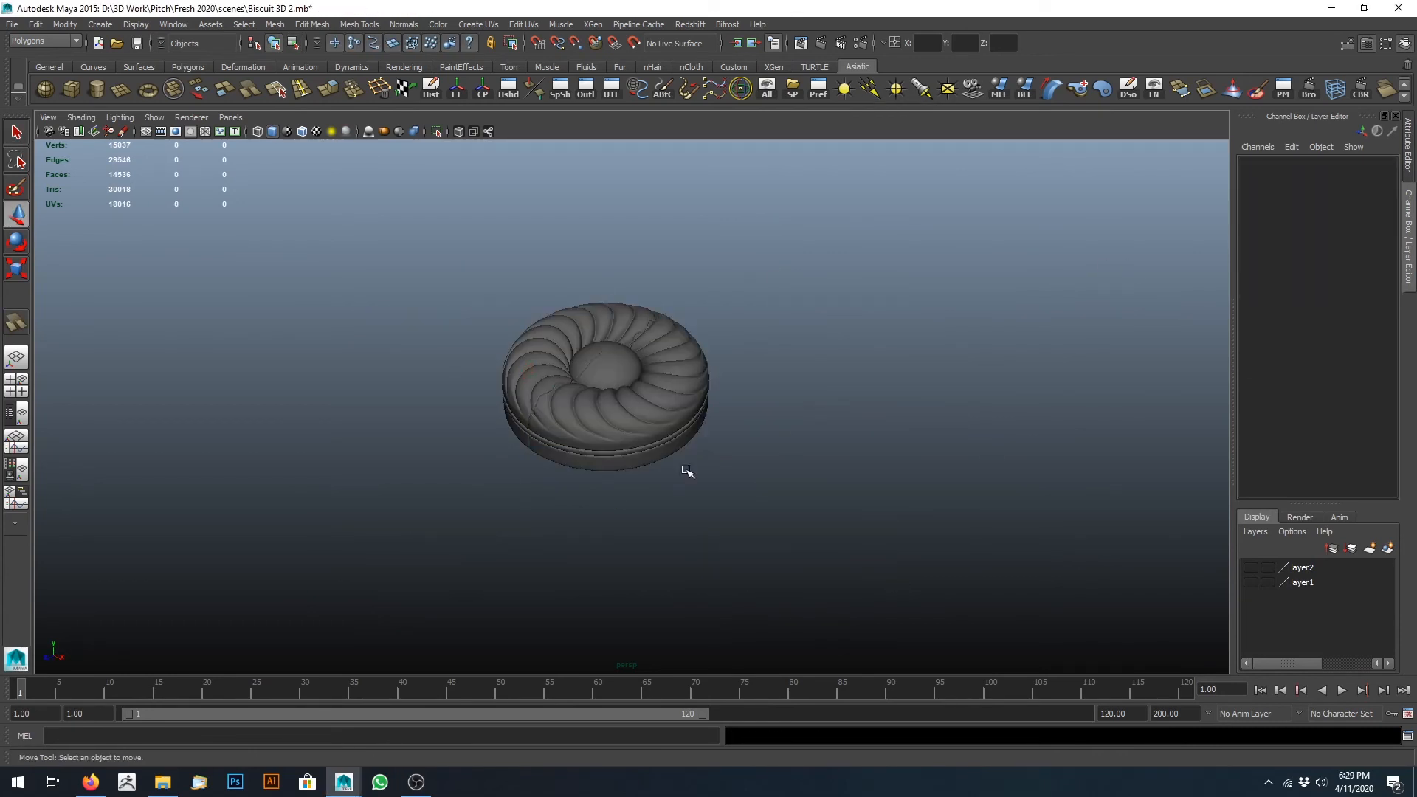
Step: Check how the reassembled halves match by selecting their ring, dome and band pieces in turn
{"action": "left_click_drag", "start_coordinate": [683, 468], "coordinate": [671, 440], "text": "alt"}
{"action": "scroll", "coordinate": [951, 380], "scroll_direction": "down", "scroll_amount": 3}
{"action": "left_click_drag", "start_coordinate": [952, 380], "coordinate": [491, 183]}
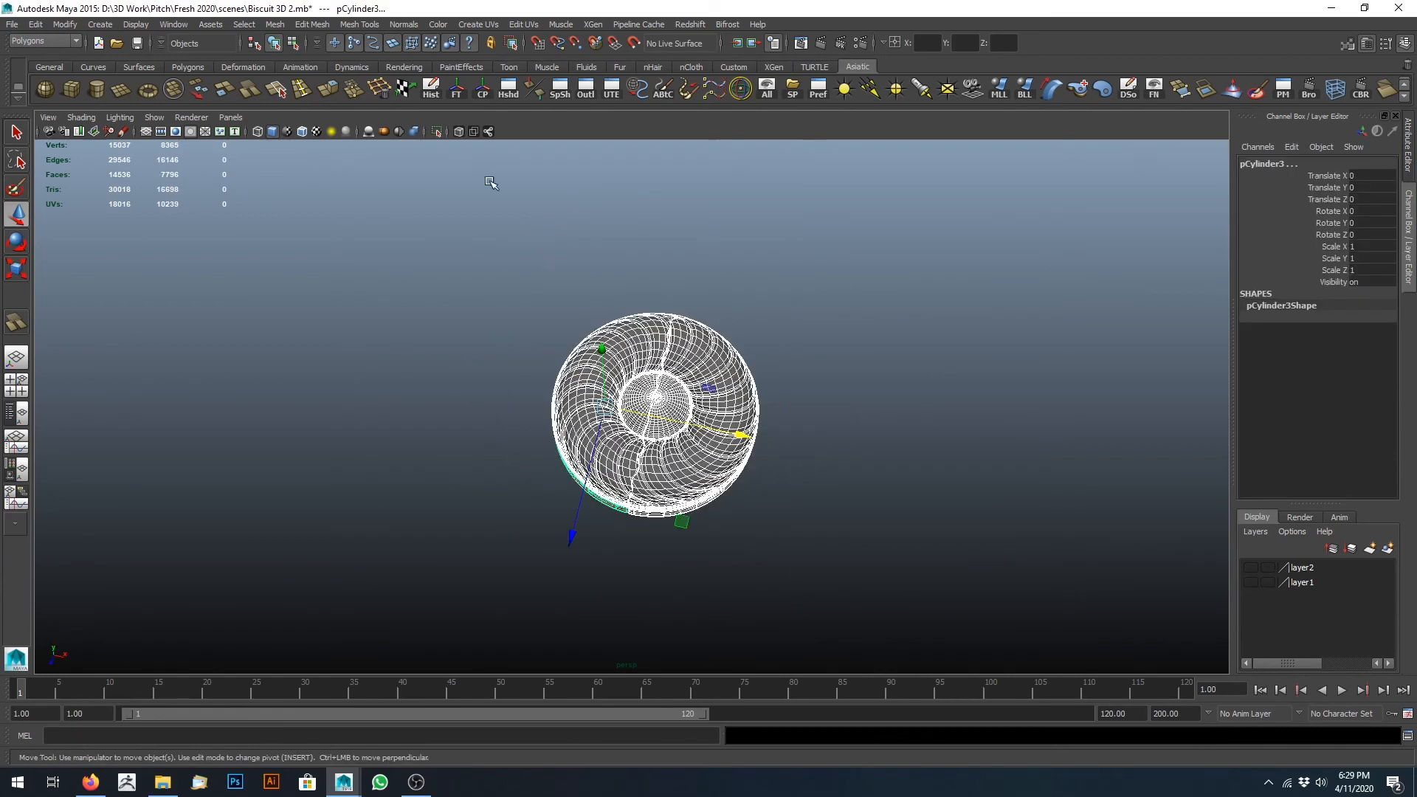
{"action": "left_click", "coordinate": [754, 209]}
{"action": "scroll", "coordinate": [808, 362], "scroll_direction": "up", "scroll_amount": 3}
{"action": "key", "text": "q"}
{"action": "key", "text": "w"}
{"action": "left_click_drag", "start_coordinate": [801, 435], "coordinate": [774, 361], "text": "alt"}
{"action": "left_click", "coordinate": [774, 378]}
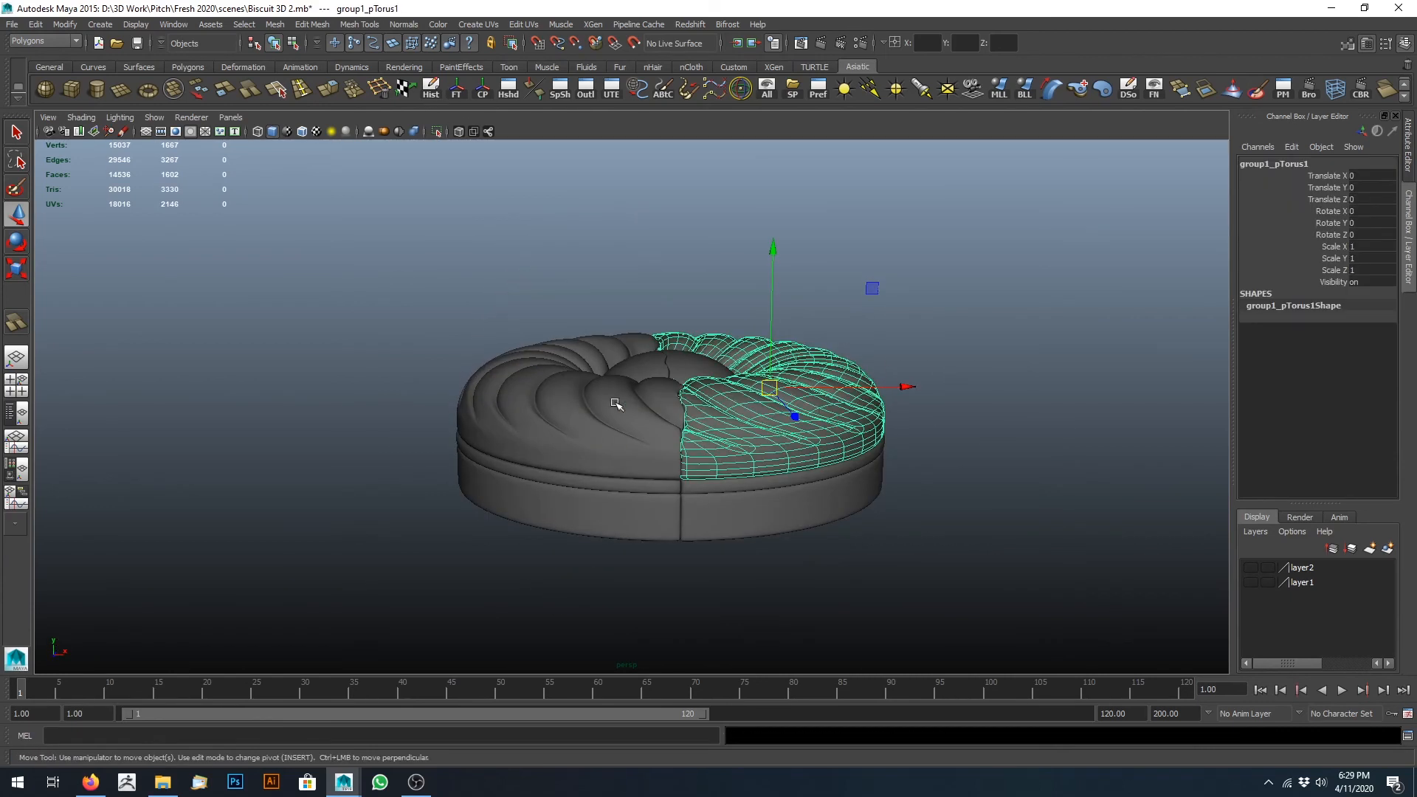
{"action": "left_click", "coordinate": [618, 405]}
{"action": "left_click", "coordinate": [688, 367]}
{"action": "left_click", "coordinate": [654, 366]}
{"action": "left_click", "coordinate": [707, 421]}
{"action": "left_click", "coordinate": [633, 445]}
{"action": "left_click", "coordinate": [699, 487]}
{"action": "left_click", "coordinate": [644, 487]}
{"action": "scroll", "coordinate": [705, 500], "scroll_direction": "down", "scroll_amount": 3}
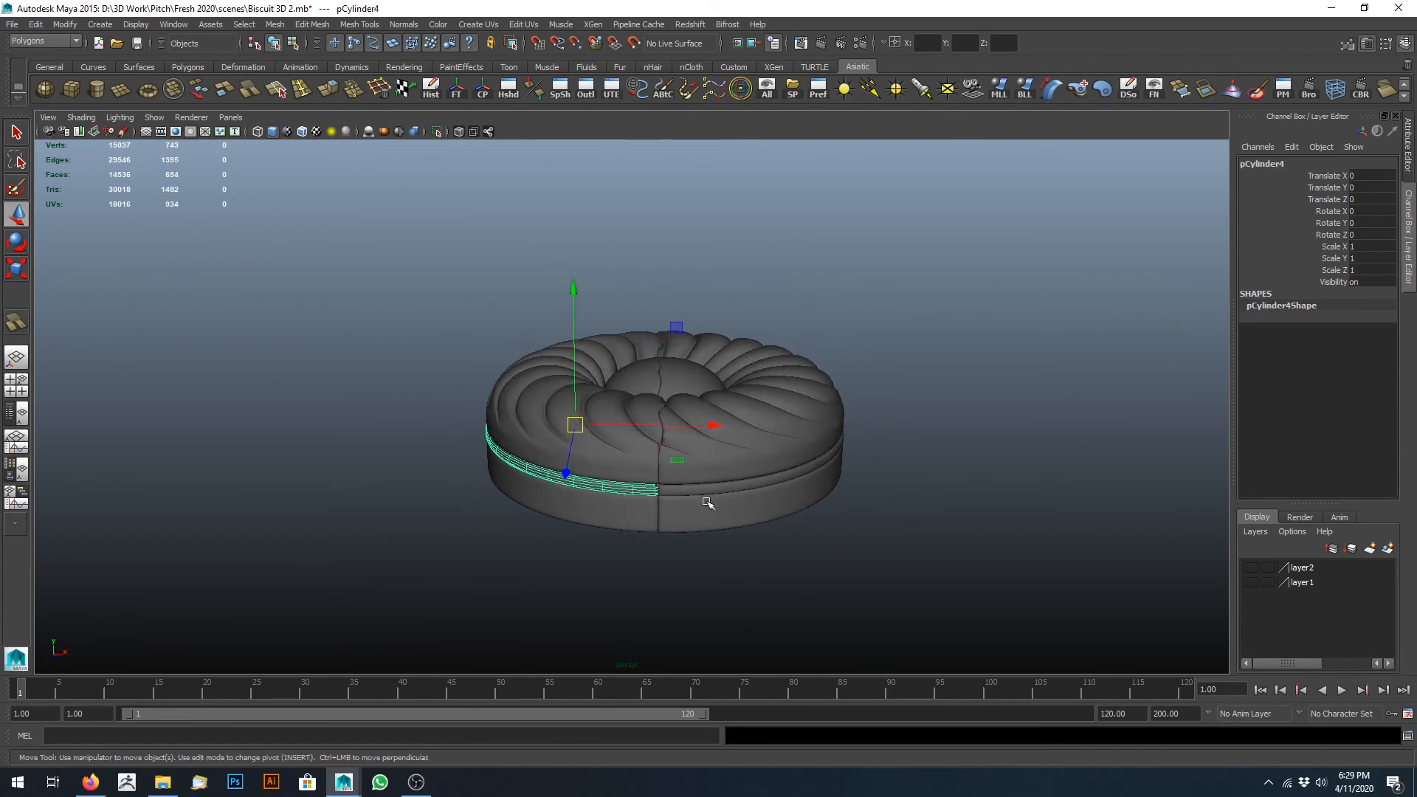
Step: Save the reassembled biscuit and inspect its crack line from above
{"action": "left_click", "coordinate": [852, 508]}
{"action": "key", "text": "ctrl+s"}
{"action": "left_click_drag", "start_coordinate": [860, 546], "coordinate": [562, 405]}
{"action": "key", "text": "w"}
{"action": "left_click_drag", "start_coordinate": [590, 413], "coordinate": [634, 516], "text": "alt"}
{"action": "scroll", "coordinate": [723, 369], "scroll_direction": "up", "scroll_amount": 2}
{"action": "left_click", "coordinate": [859, 354]}
{"action": "scroll", "coordinate": [703, 360], "scroll_direction": "up", "scroll_amount": 3}
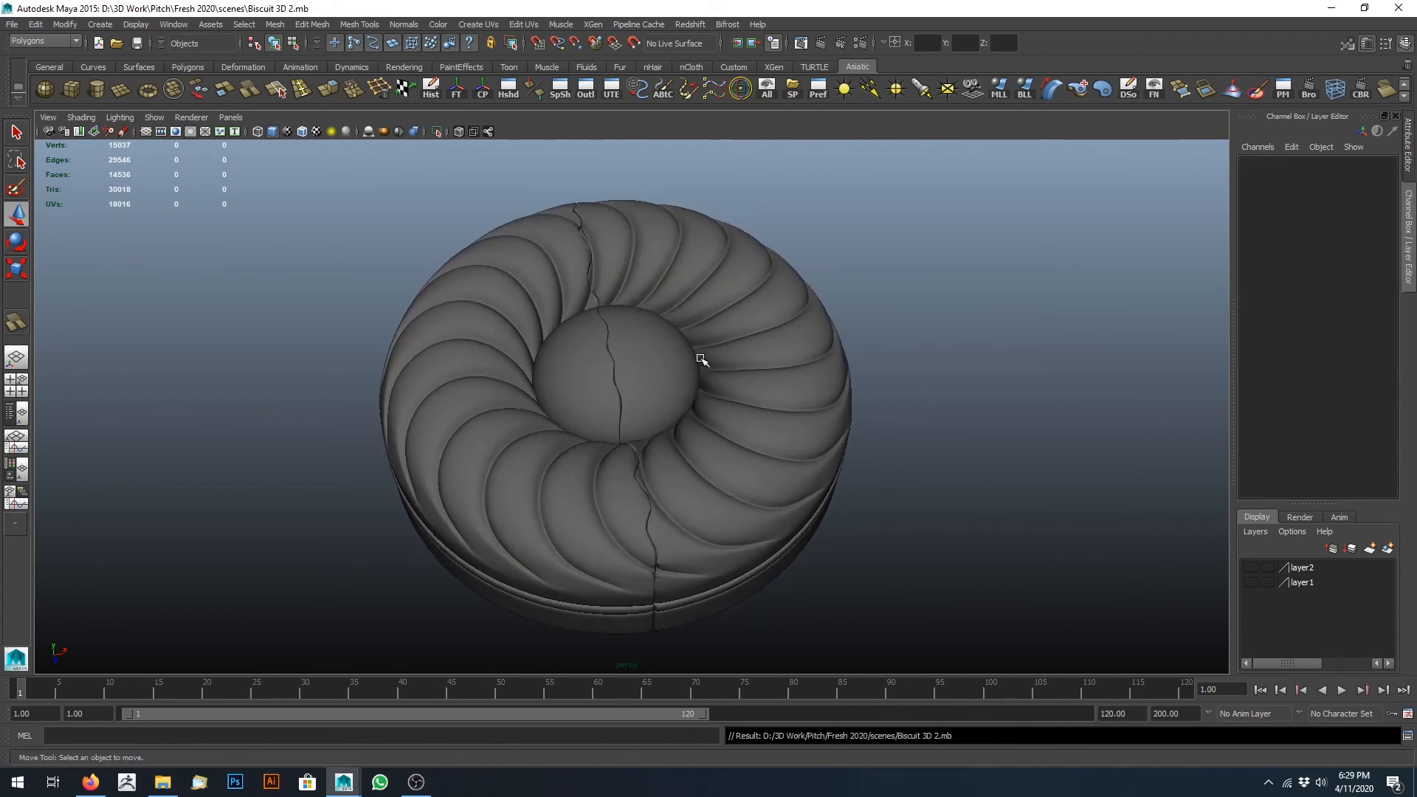
{"action": "left_click_drag", "start_coordinate": [672, 360], "coordinate": [689, 391], "text": "alt"}
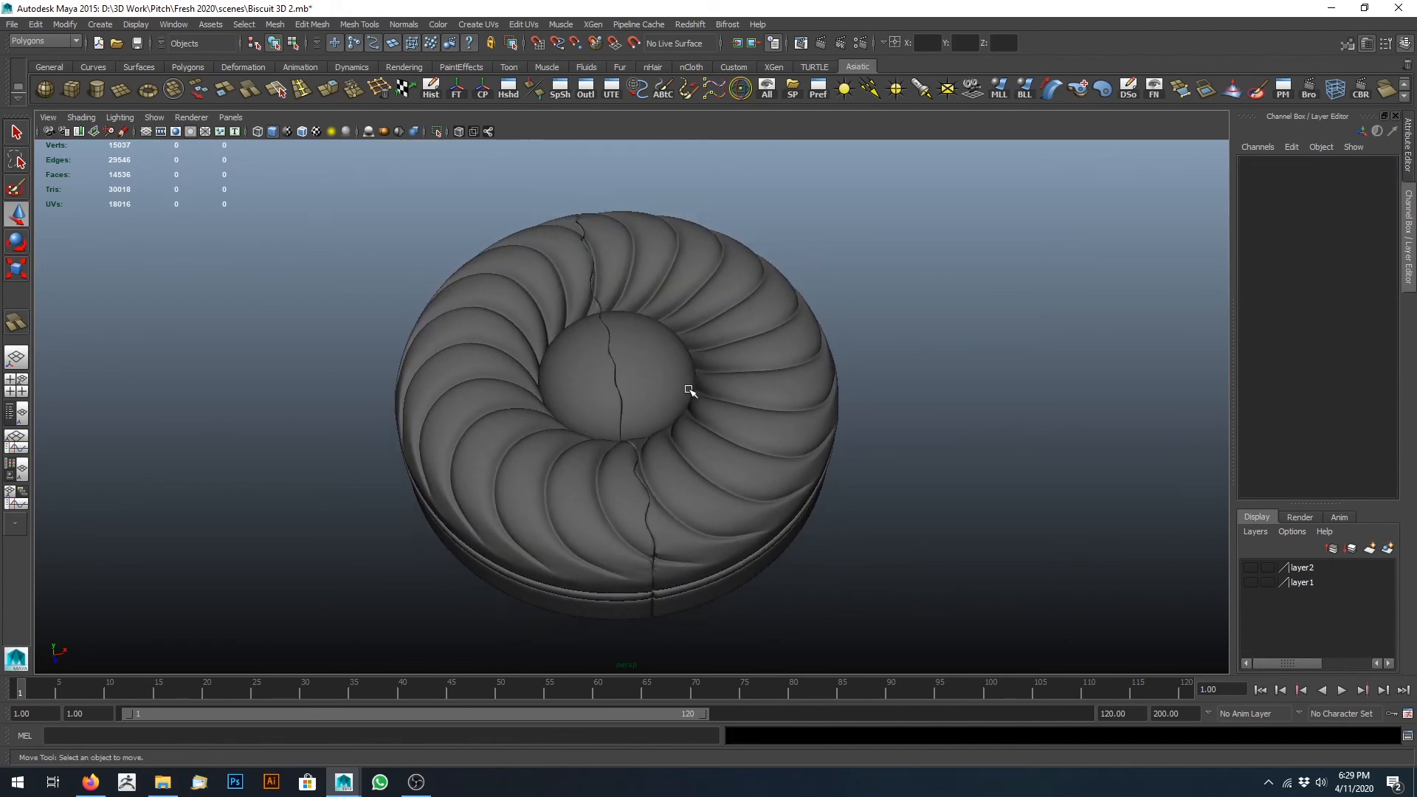
{"action": "left_click_drag", "start_coordinate": [844, 428], "coordinate": [830, 424], "text": "alt"}
{"action": "key", "text": "ctrl+s"}
Step: Select all the biscuit pieces and set up a selection export in the OBJexport format
{"action": "left_click_drag", "start_coordinate": [870, 553], "coordinate": [553, 384]}
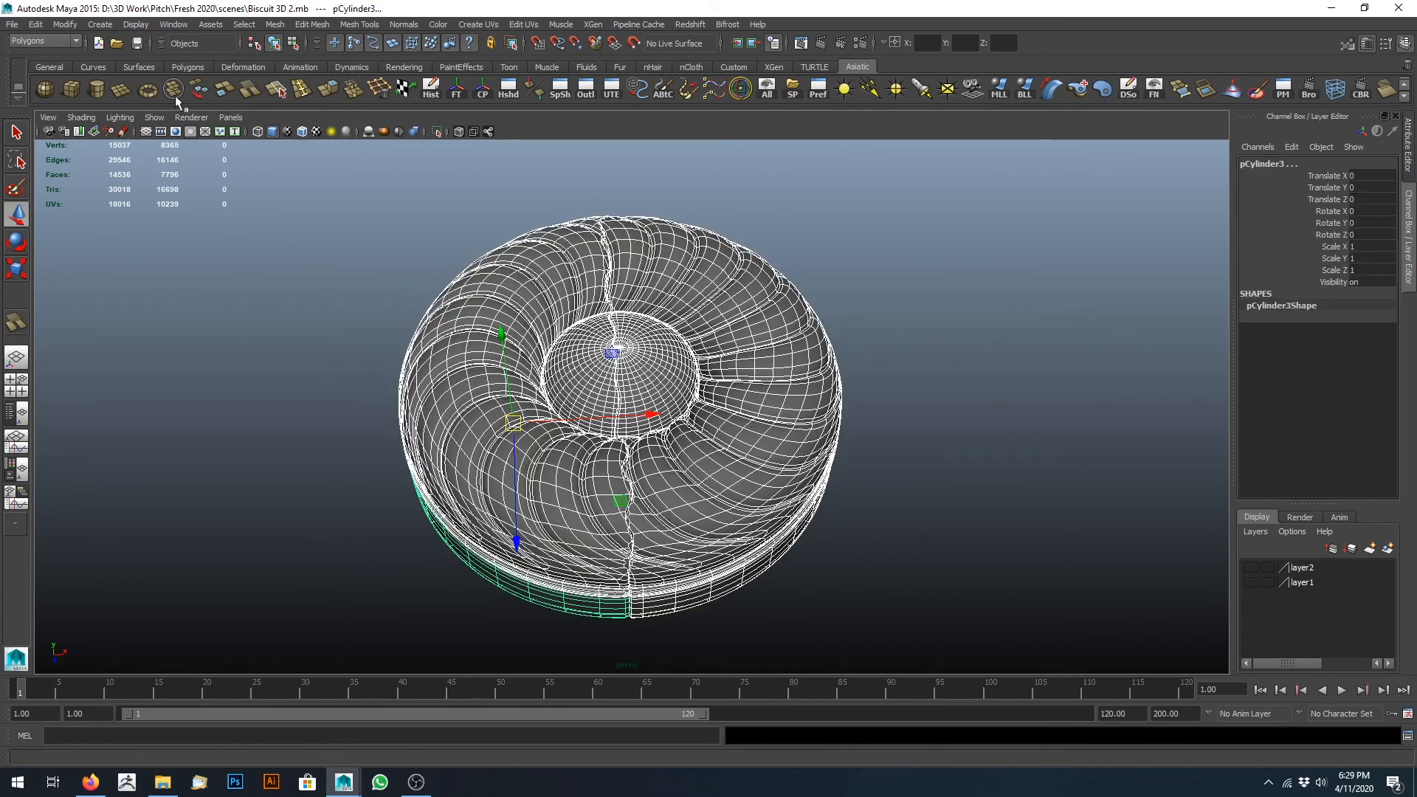
{"action": "left_click", "coordinate": [13, 24]}
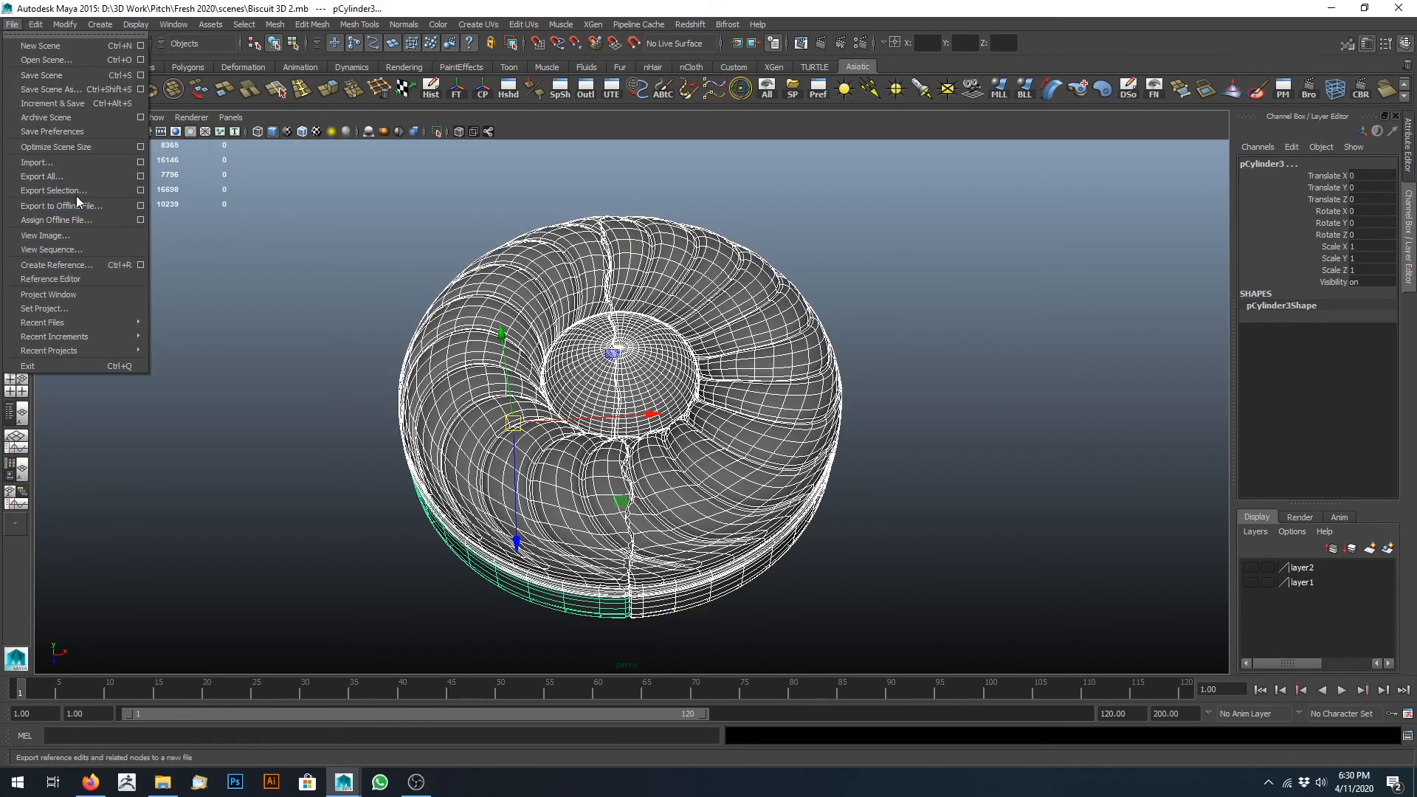
{"action": "left_click", "coordinate": [59, 190]}
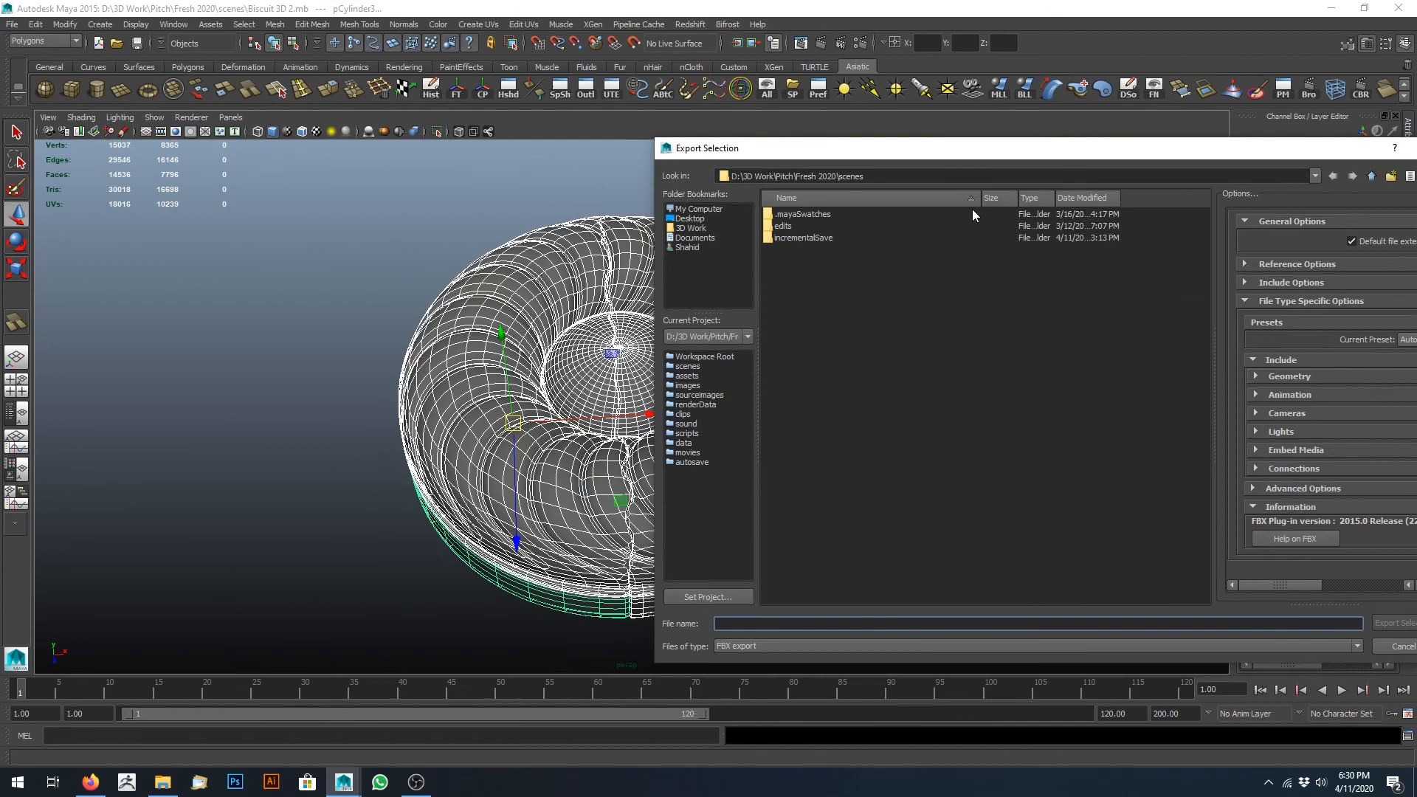
{"action": "left_click", "coordinate": [819, 646]}
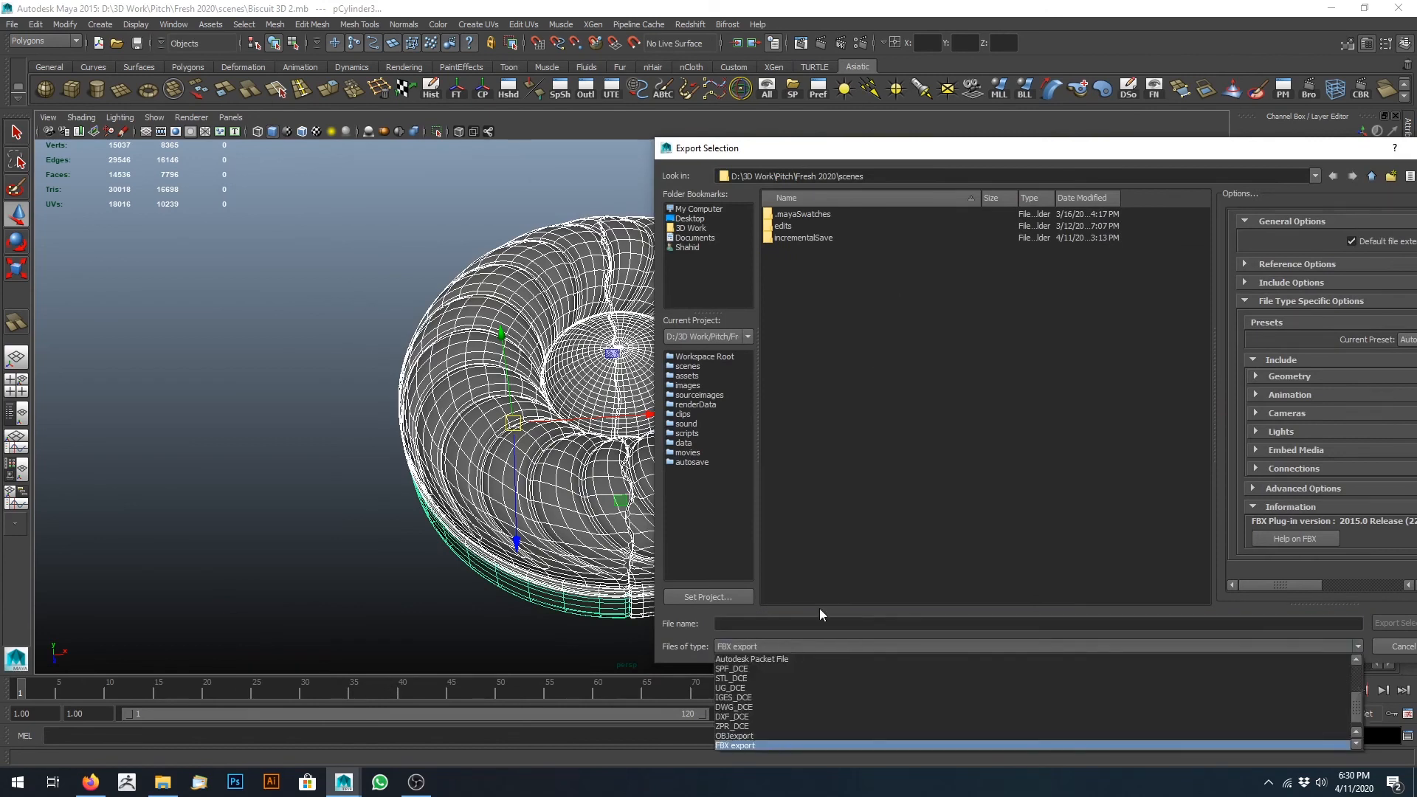
{"action": "left_click", "coordinate": [802, 736]}
Step: Export the selection to the assets folder, reusing the name "Biscuit for zbrush.obj" with "crack" added to it
{"action": "left_click", "coordinate": [856, 255]}
{"action": "key", "text": "BackSpace"}
{"action": "double_click", "coordinate": [794, 216]}
{"action": "left_click", "coordinate": [797, 215]}
{"action": "left_click", "coordinate": [780, 623]}
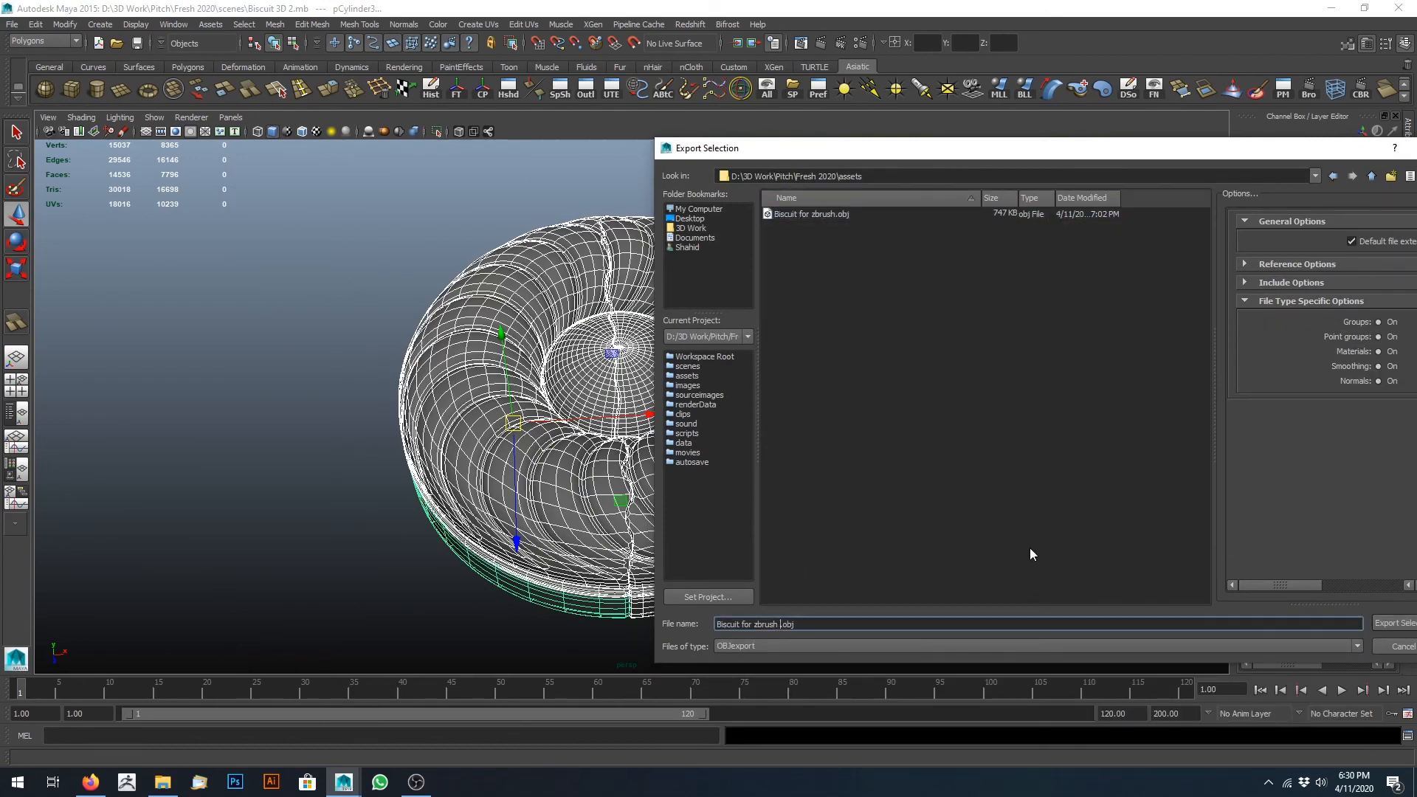
{"action": "type", "text": "crack"}
{"action": "left_click", "coordinate": [740, 623]}
{"action": "type", "text": "crack"}
{"action": "left_click_drag", "start_coordinate": [1096, 152], "coordinate": [948, 157]}
{"action": "left_click", "coordinate": [1252, 629]}
Step: Clear the selection and save the scene
{"action": "left_click", "coordinate": [870, 446]}
{"action": "scroll", "coordinate": [870, 446], "scroll_direction": "down", "scroll_amount": 4}
{"action": "key", "text": "ctrl+s"}
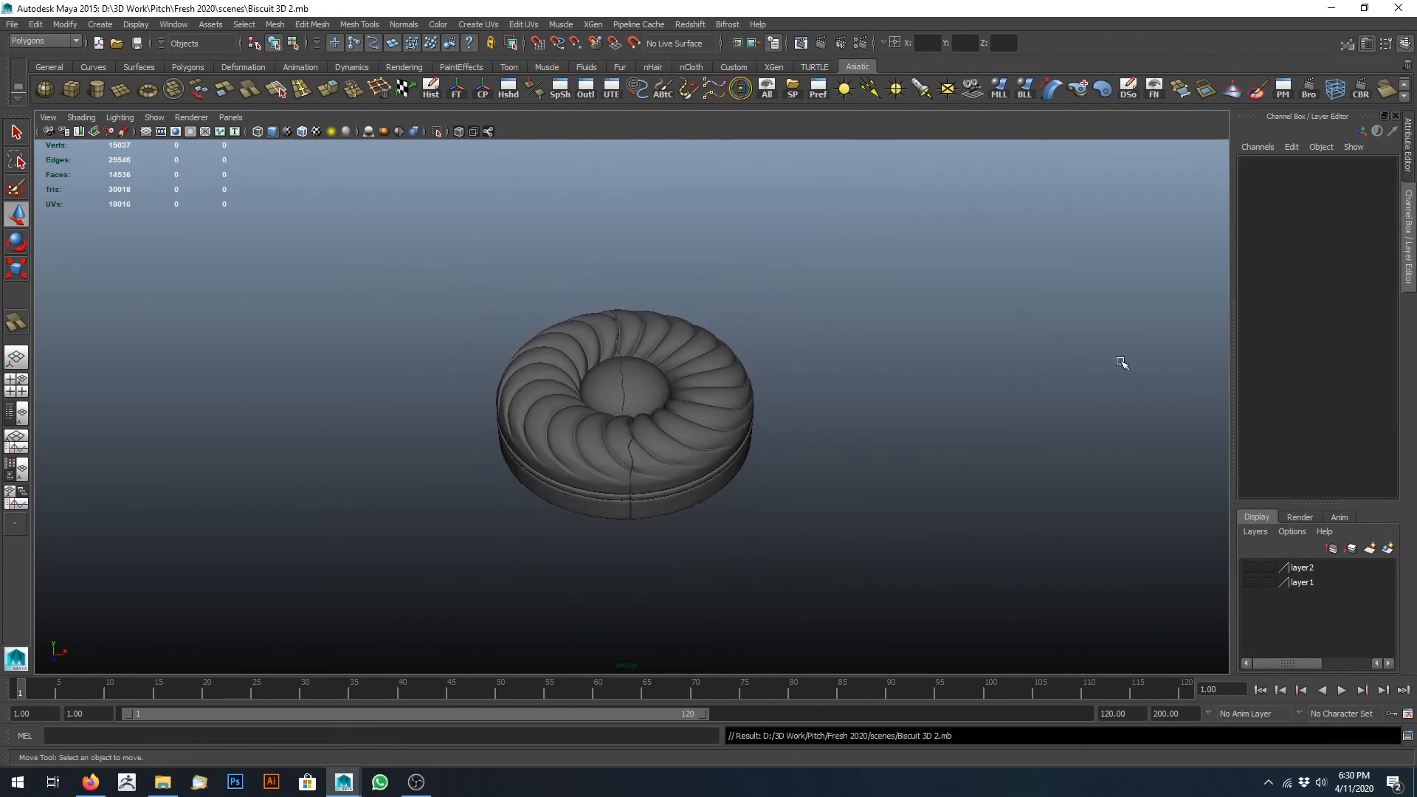